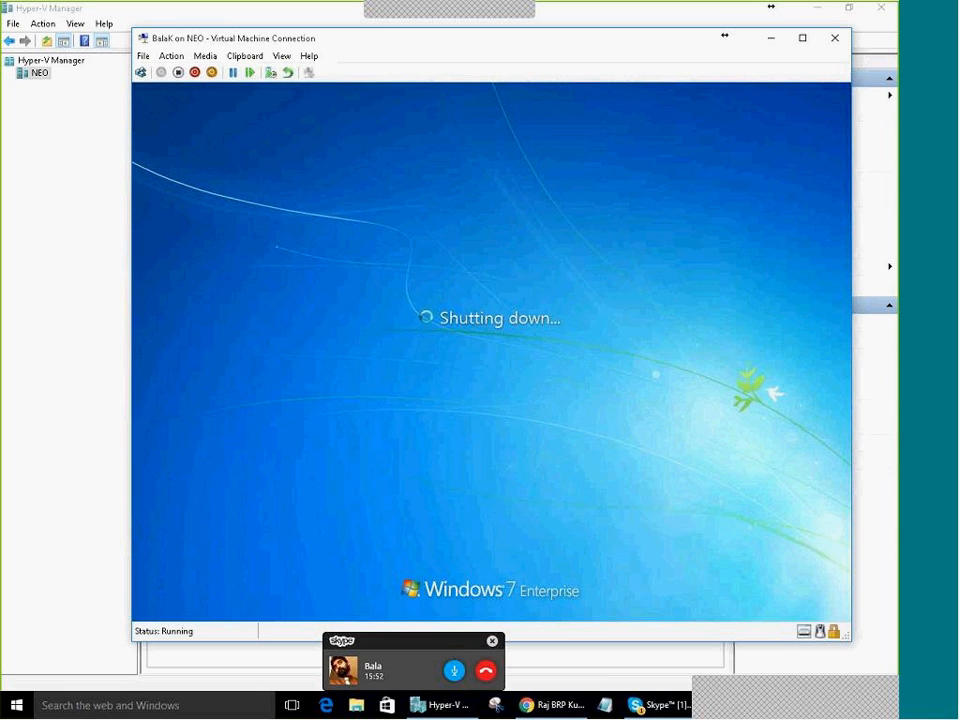
# Close the BalaK console and review RAMA and Master Windows R2 in the machine list
pyautogui.click(833, 40)
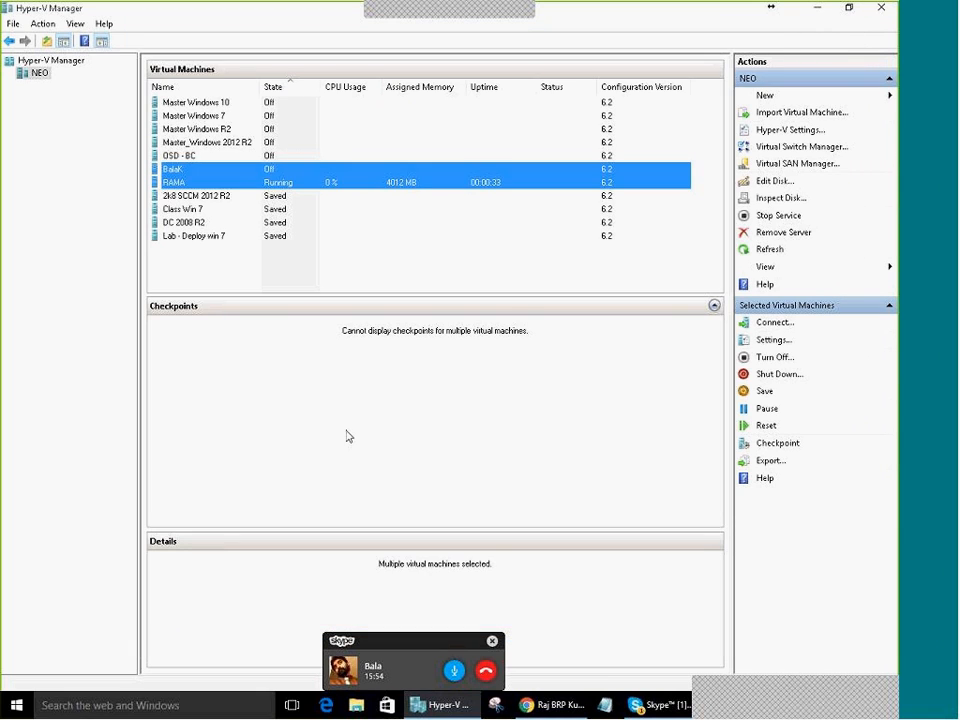
pyautogui.click(188, 184)
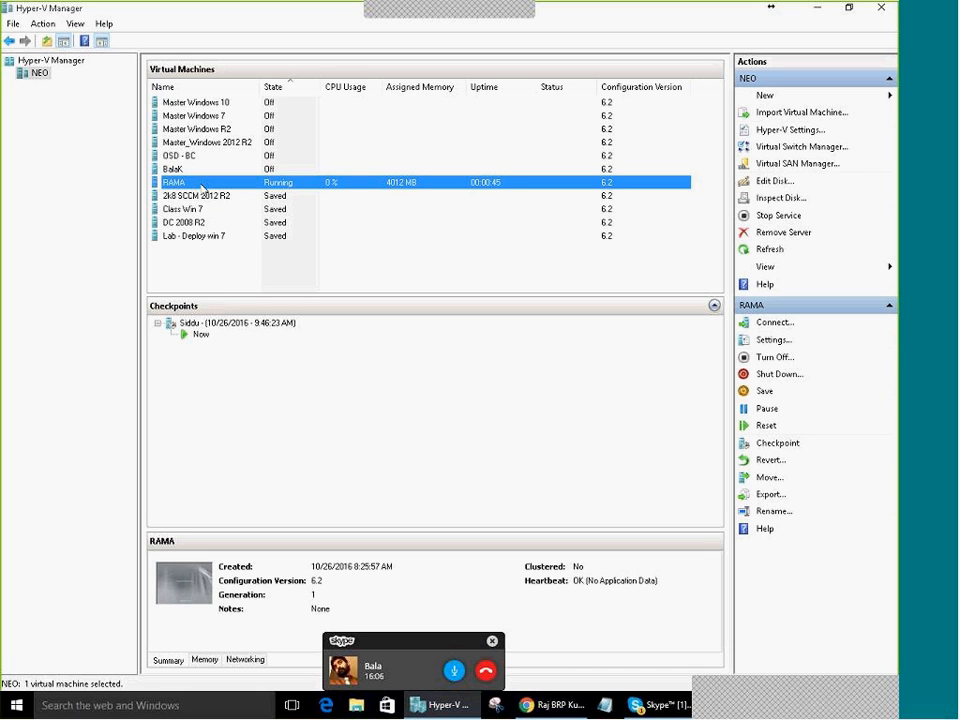
pyautogui.click(200, 131)
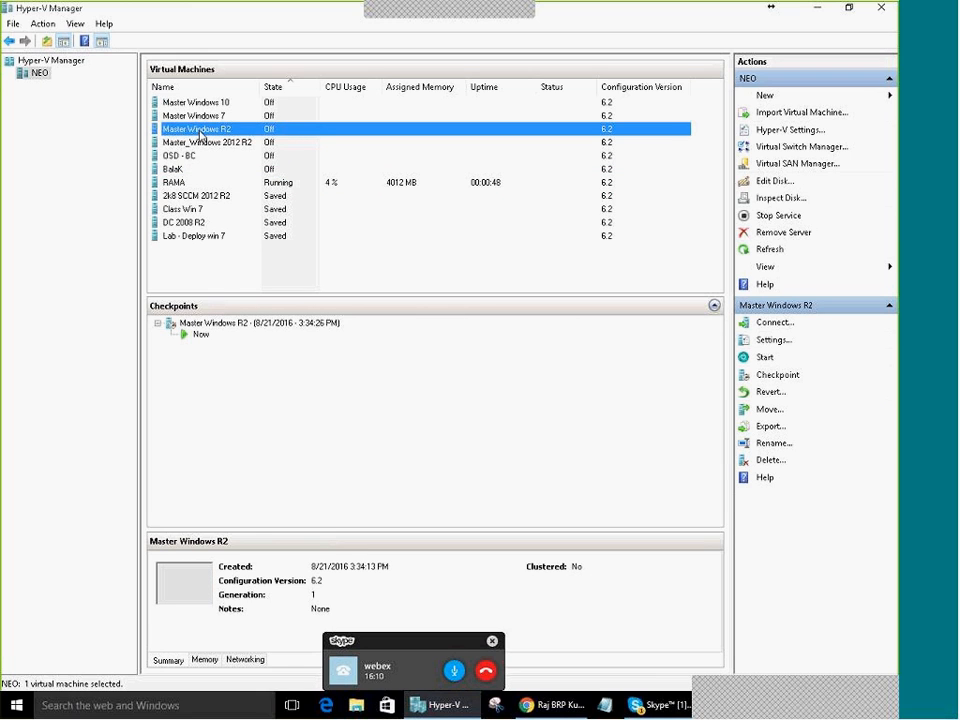
pyautogui.rightClick(200, 136)
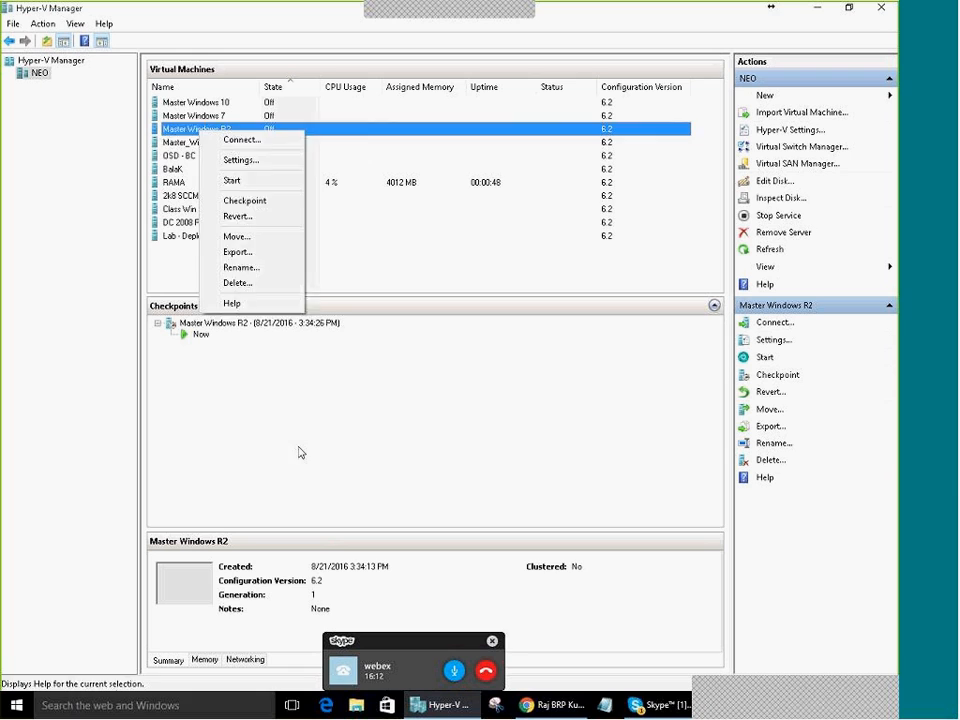
pyautogui.click(37, 77)
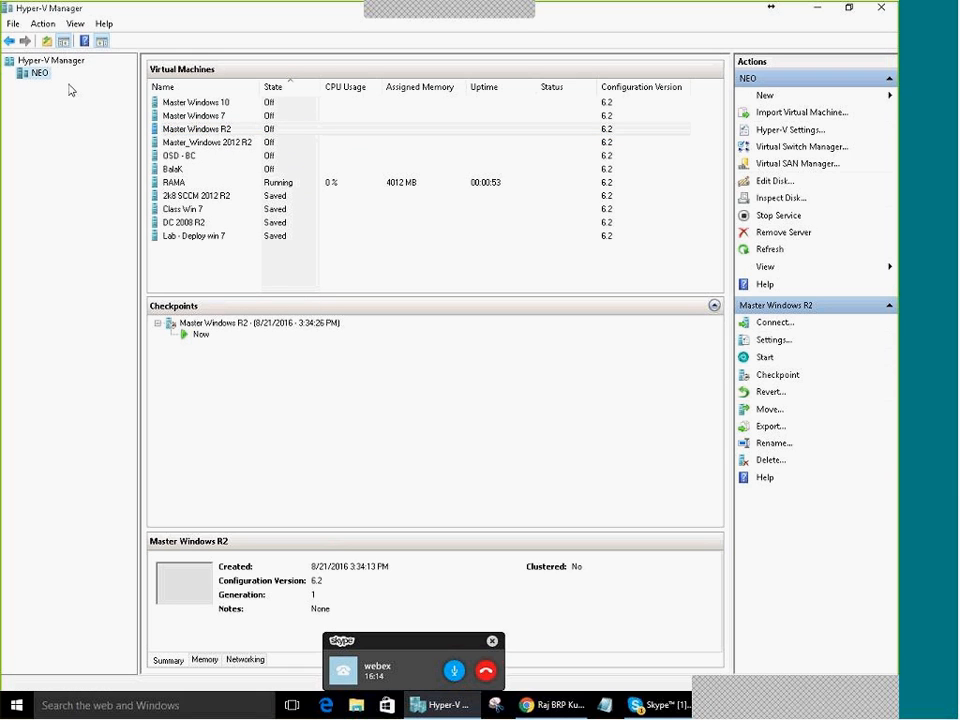
# Start a new virtual machine named Bala-SCCM, keeping Generation 1 and 1024 MB startup memory
pyautogui.rightClick(38, 67)
pyautogui.moveTo(88, 77)
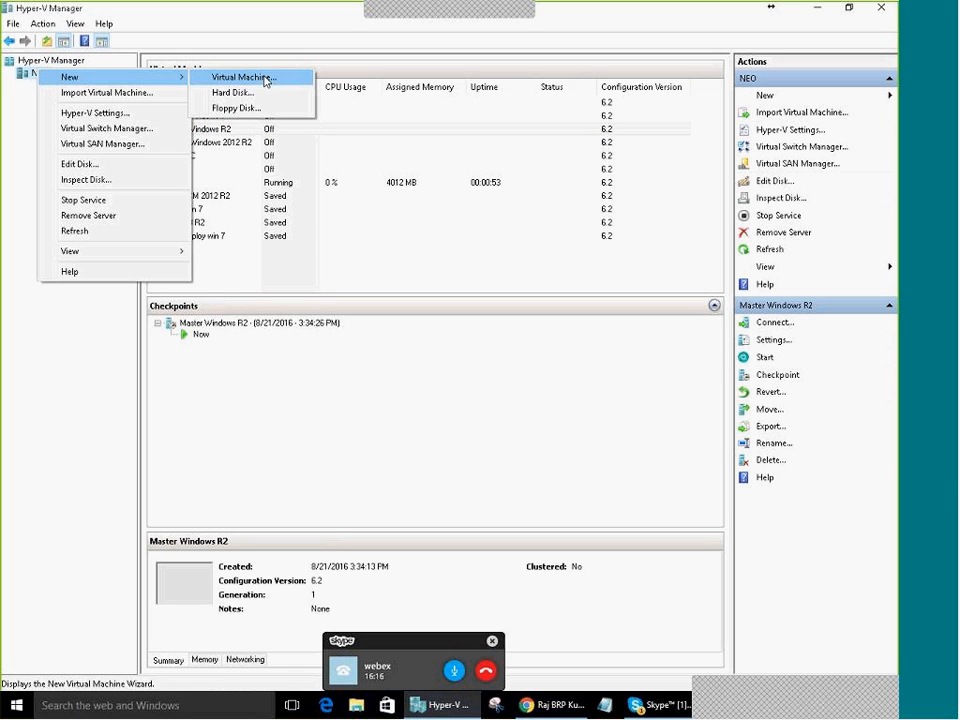
pyautogui.click(265, 80)
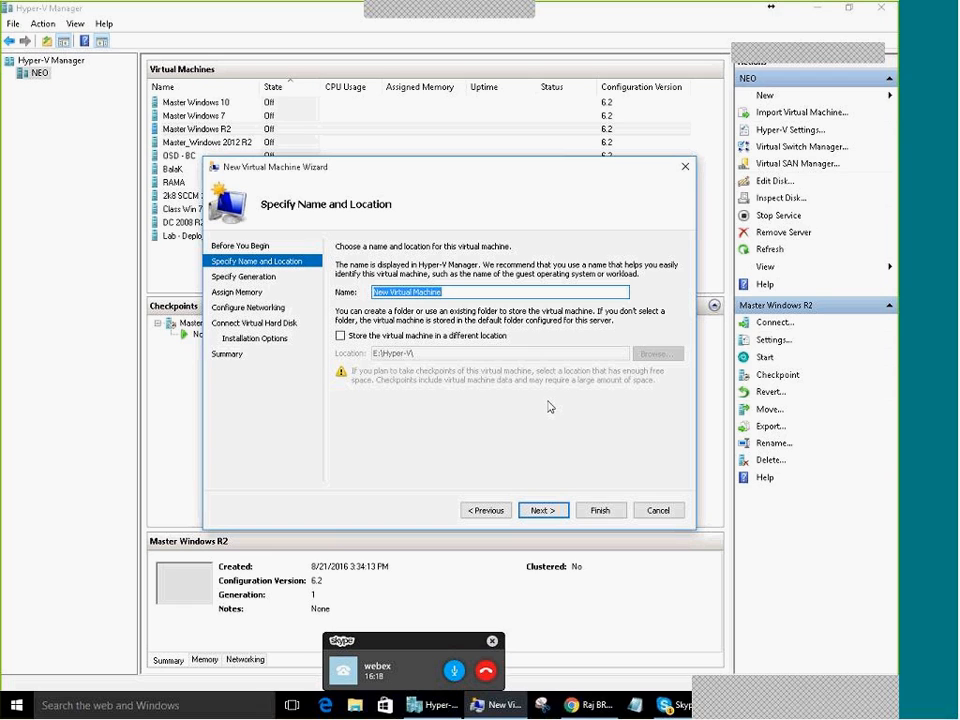
pyautogui.write('8')
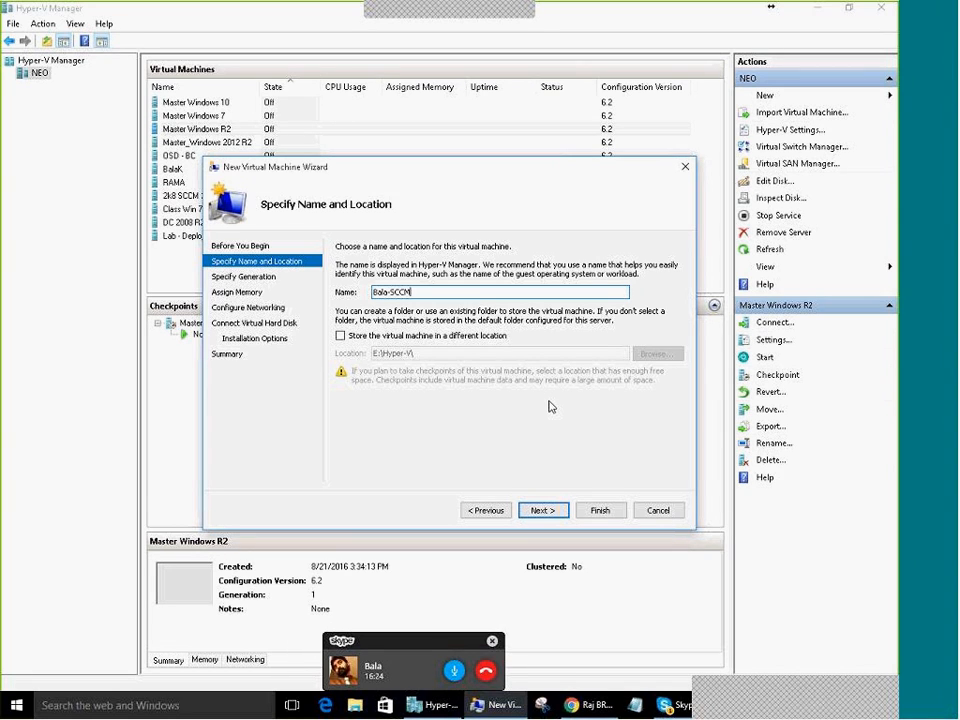
pyautogui.click(546, 514)
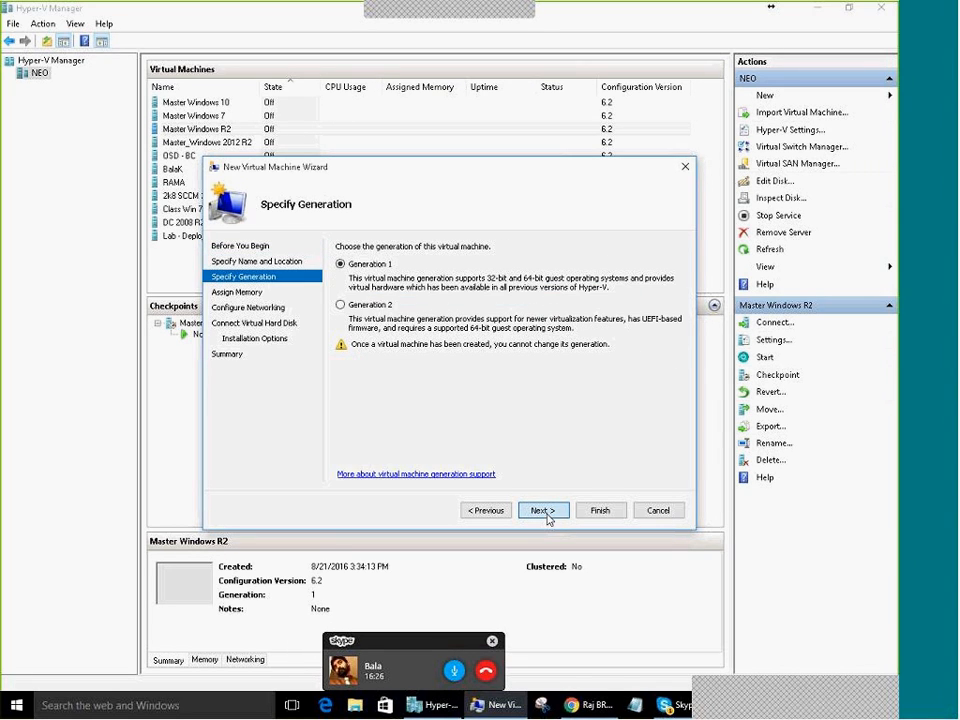
pyautogui.click(547, 517)
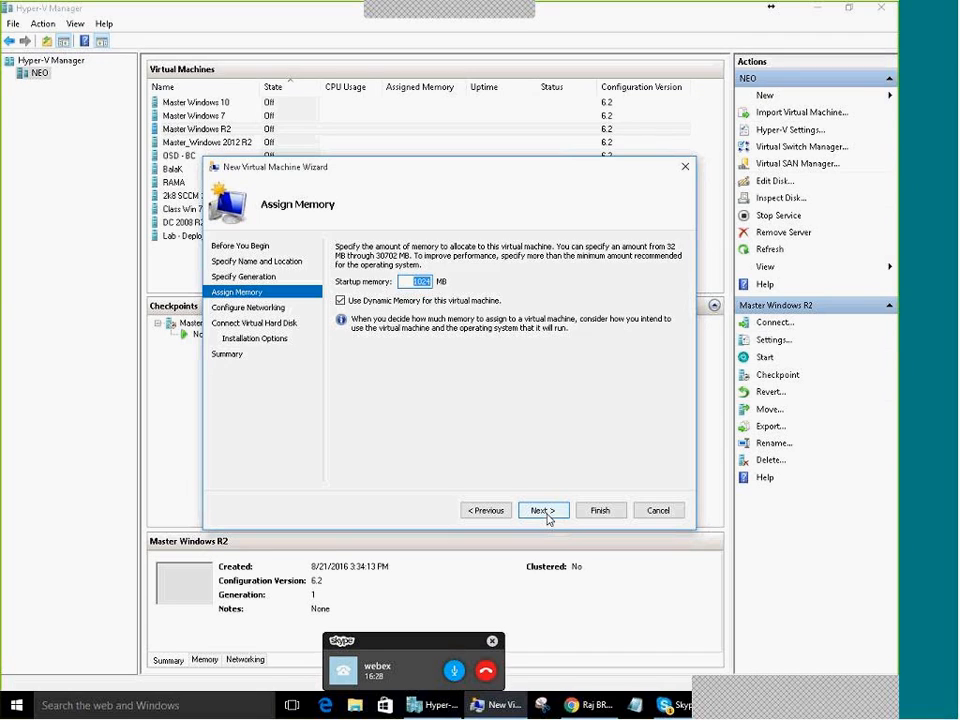
pyautogui.click(546, 514)
# Connect it to the External network, attach the existing 2K8R2.vhdx disk, and finish creating it
pyautogui.click(430, 274)
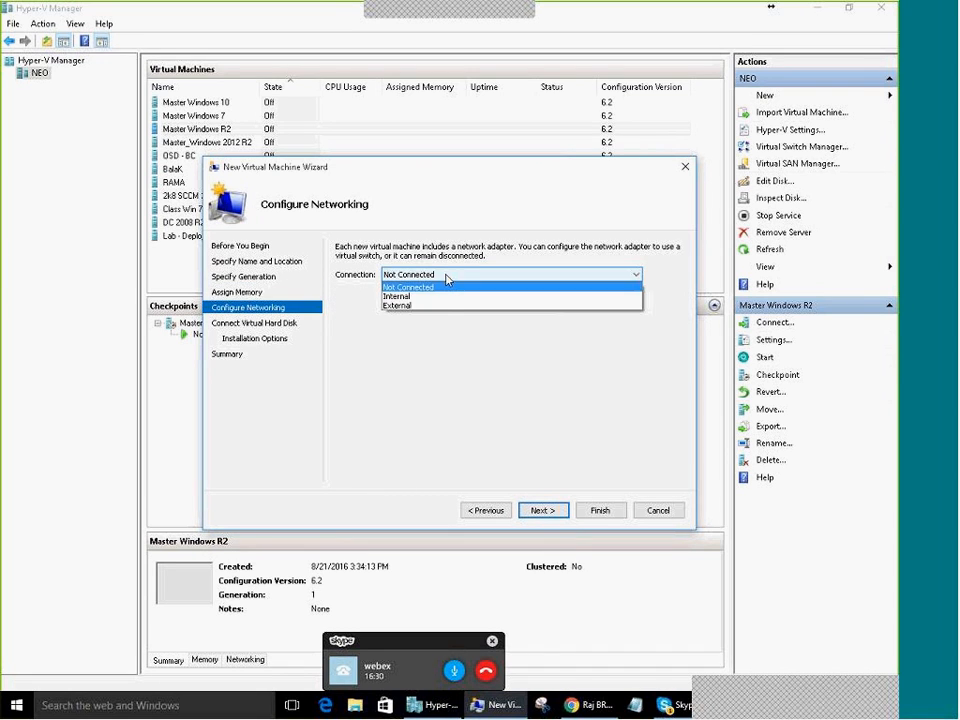
pyautogui.click(437, 305)
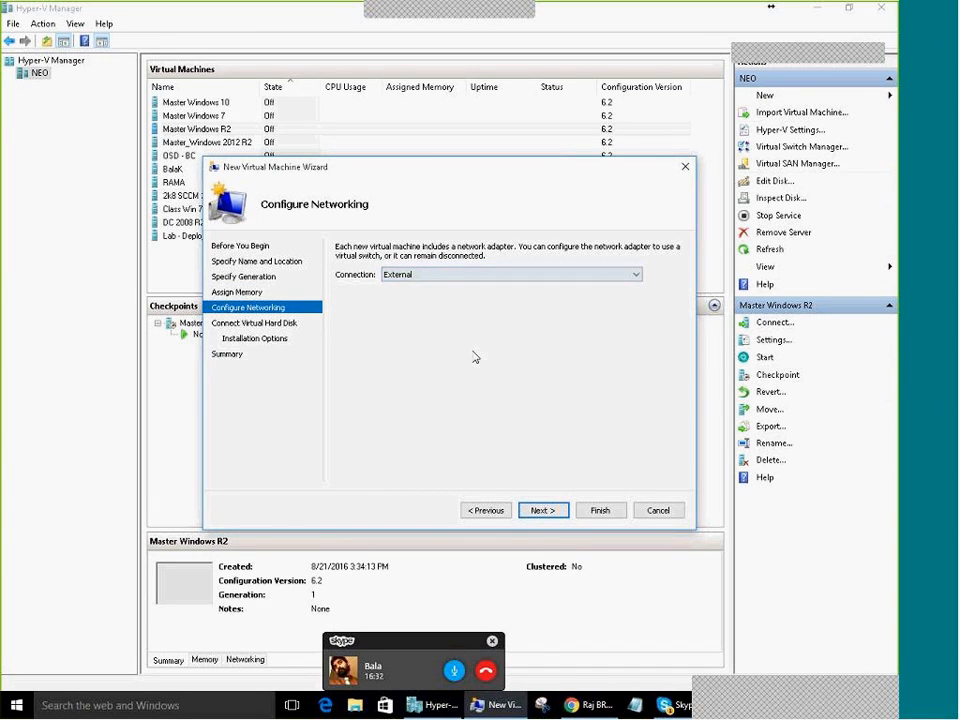
pyautogui.click(548, 510)
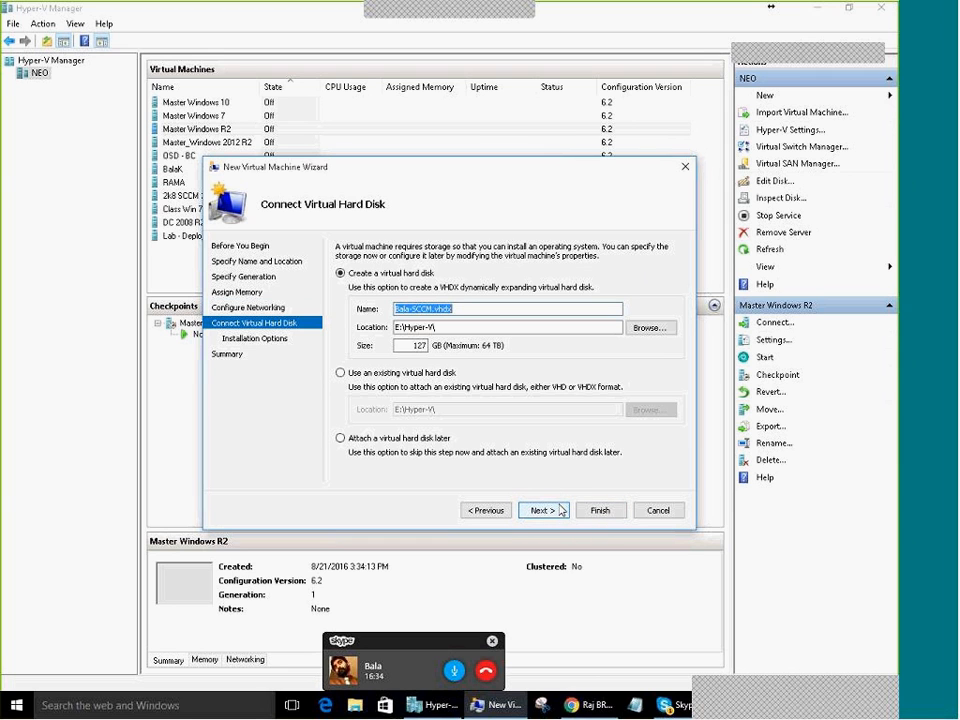
pyautogui.click(340, 372)
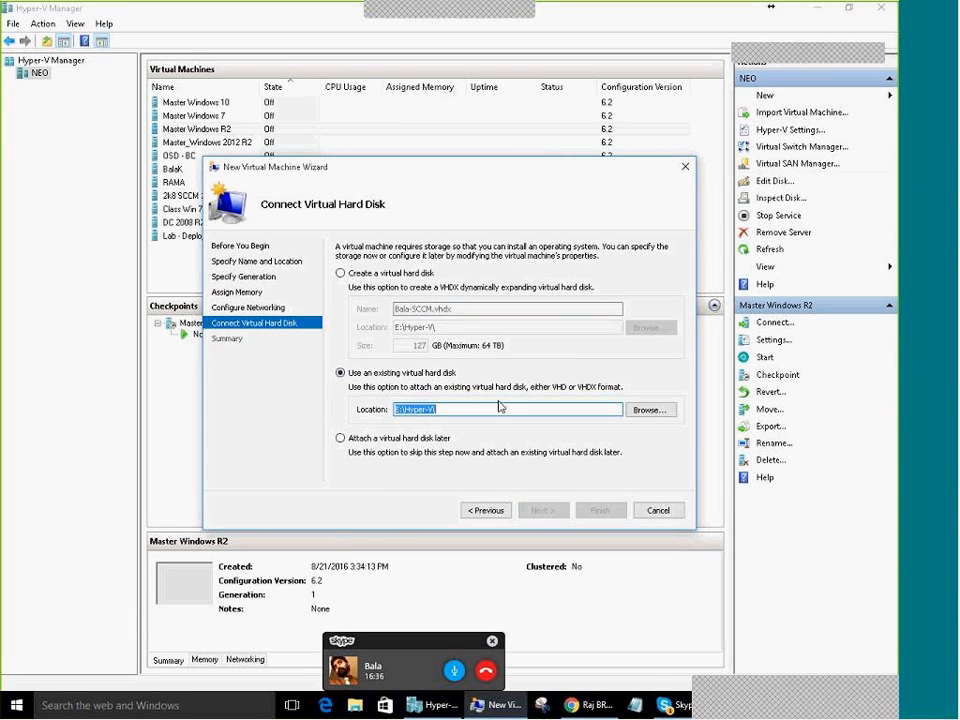
pyautogui.click(650, 410)
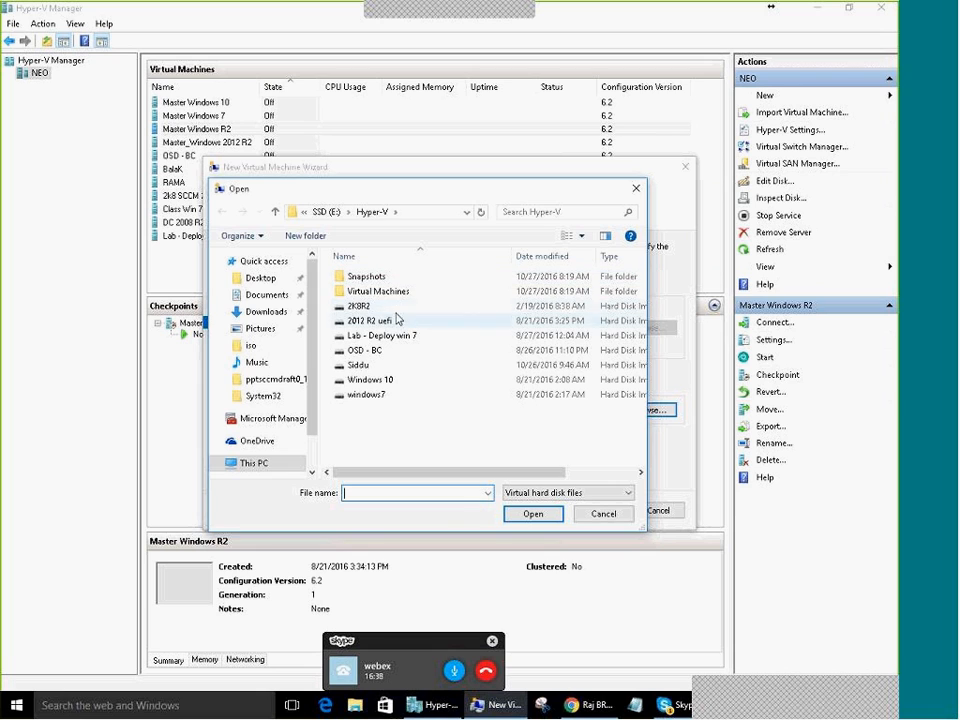
pyautogui.click(397, 308)
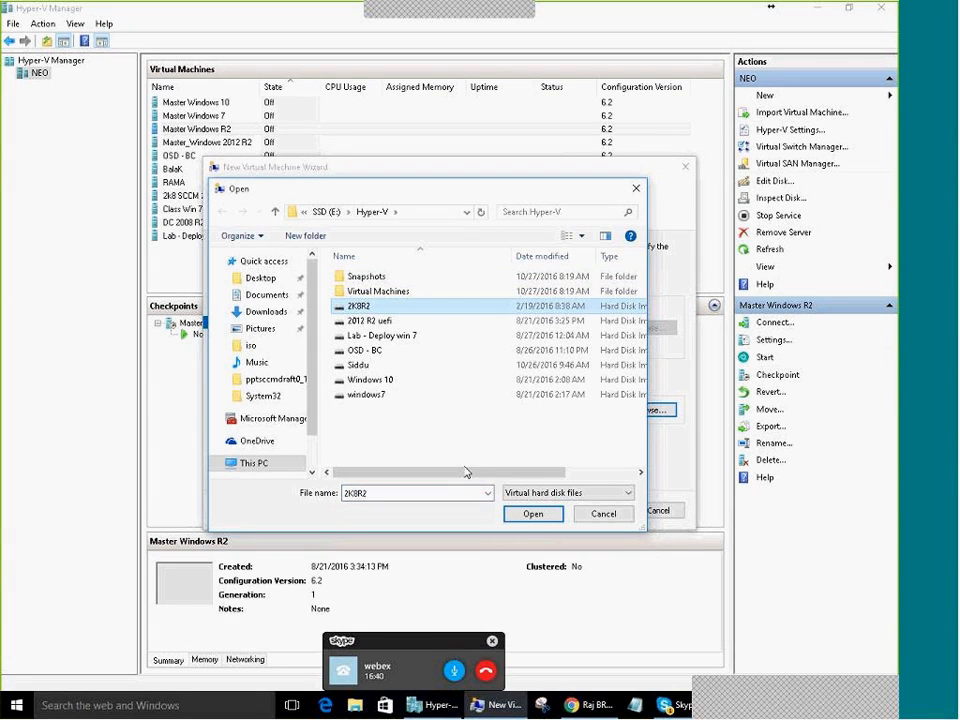
pyautogui.click(535, 515)
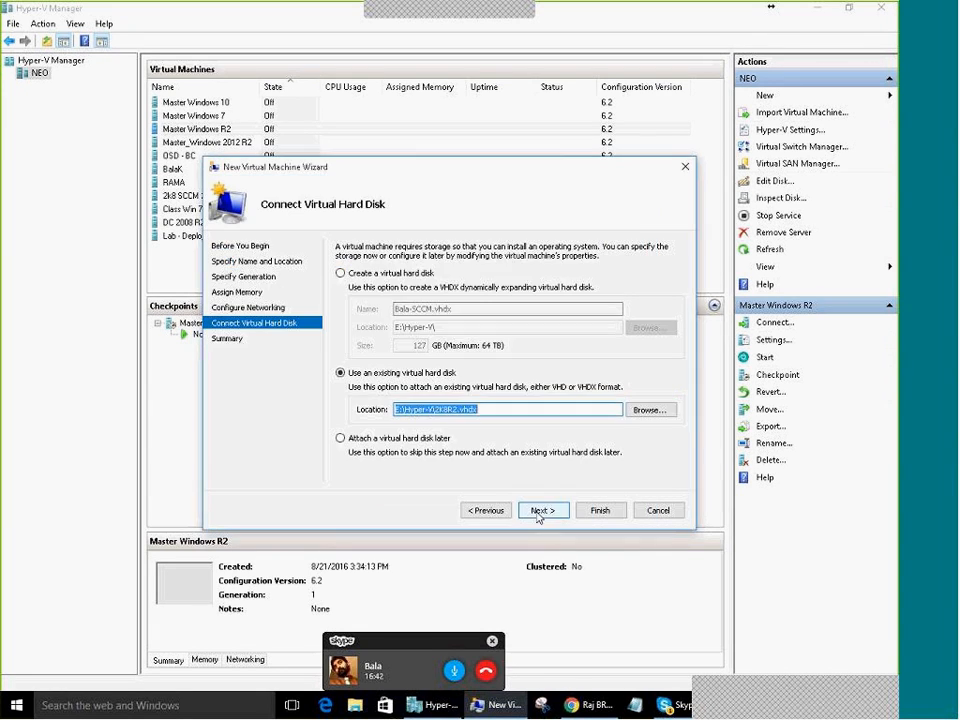
pyautogui.click(543, 511)
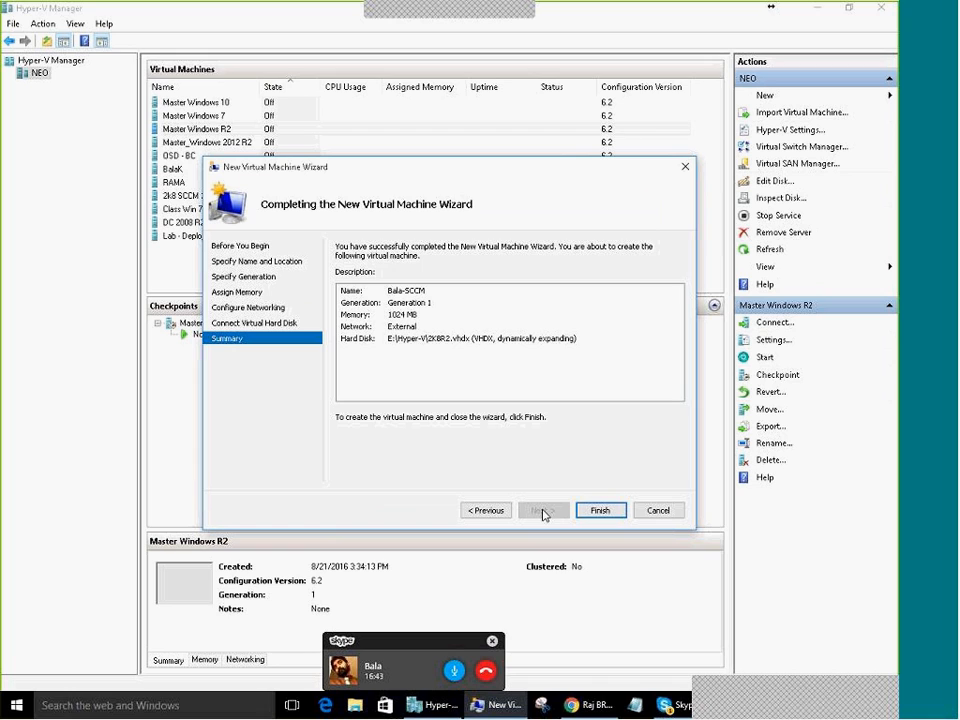
pyautogui.click(604, 512)
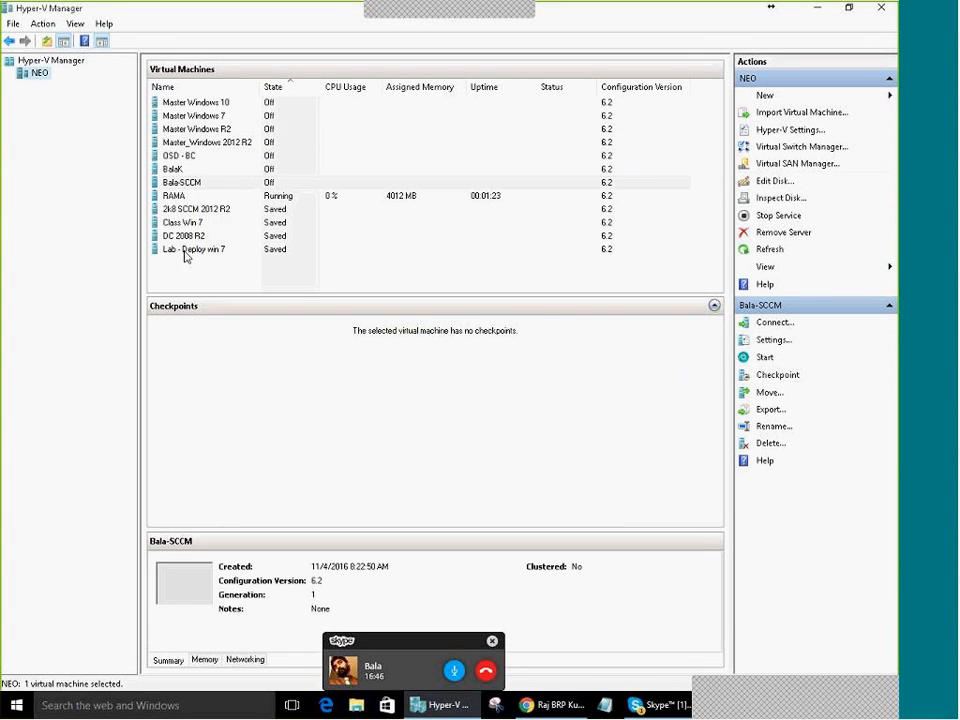
# Take a checkpoint of Bala-SCCM and connect to its console
pyautogui.rightClick(196, 188)
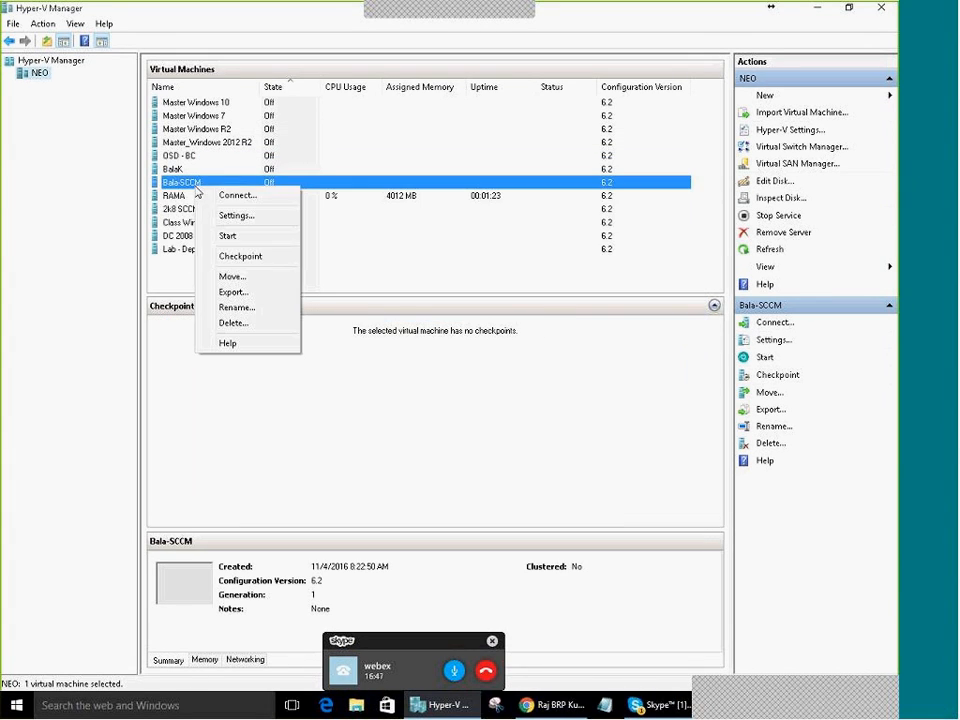
pyautogui.click(246, 257)
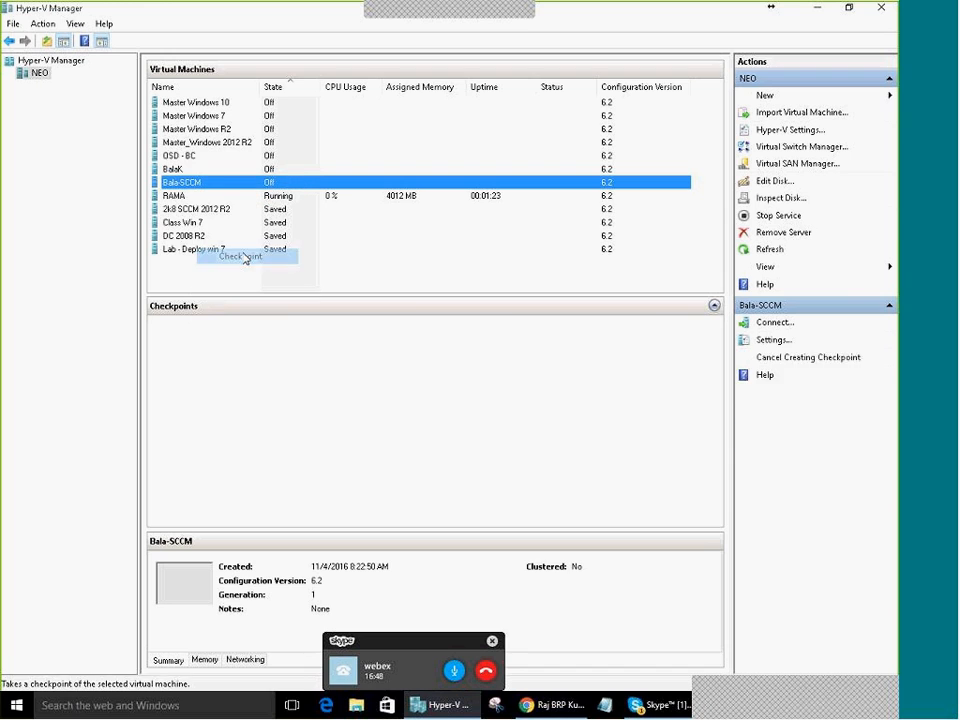
pyautogui.rightClick(245, 186)
pyautogui.click(266, 197)
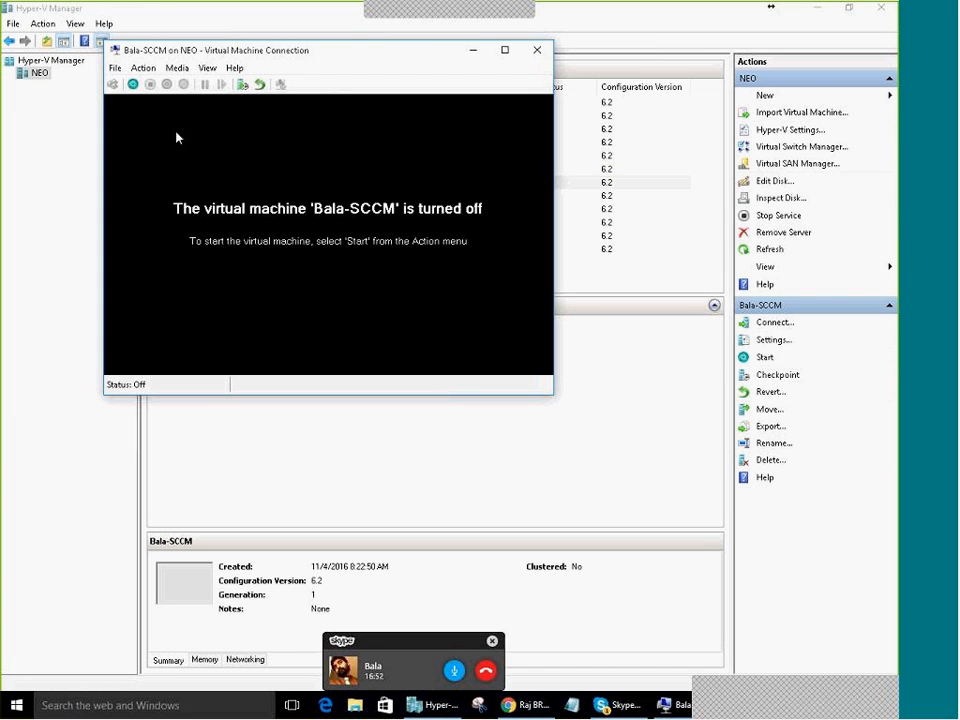
# Set Bala-SCCM to 3 virtual processors in its settings, check its memory, and save
pyautogui.click(115, 67)
pyautogui.click(134, 90)
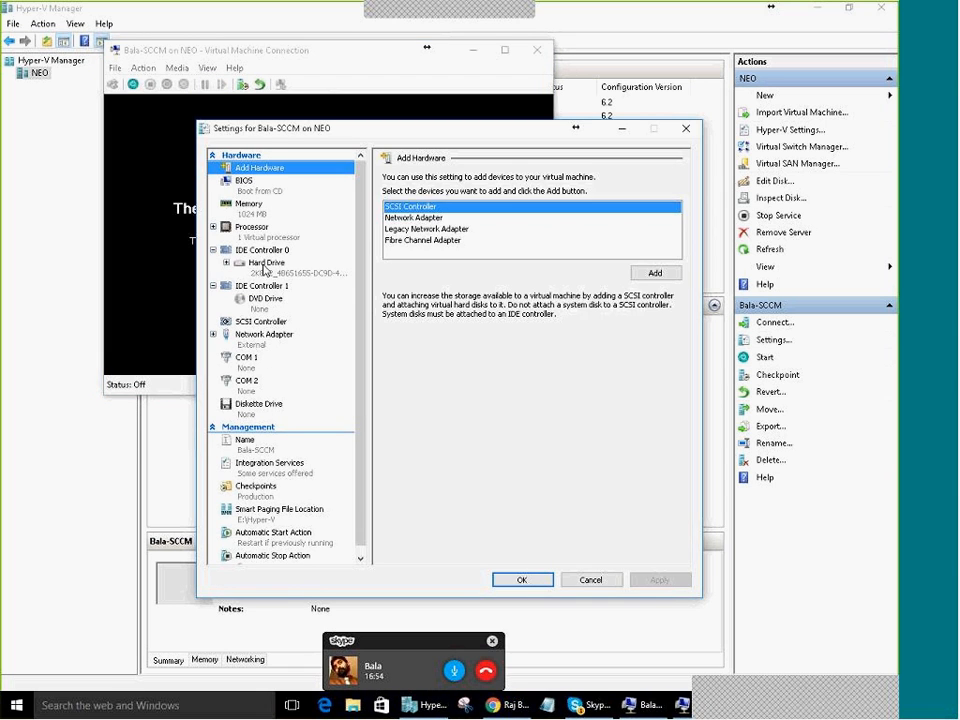
pyautogui.click(259, 312)
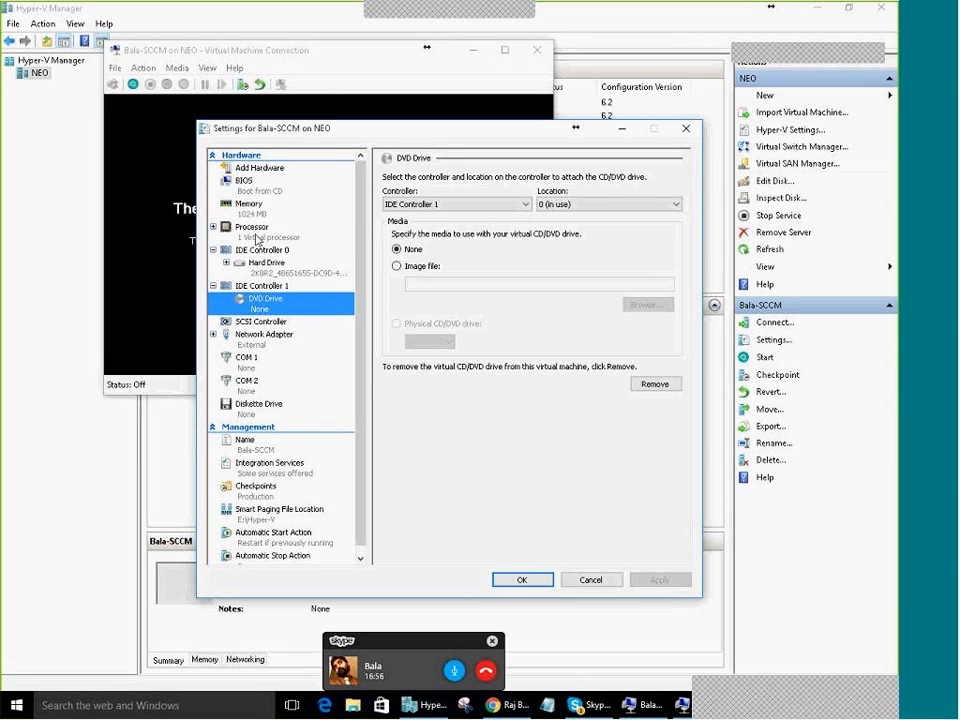
pyautogui.click(252, 228)
pyautogui.click(541, 200)
pyautogui.click(541, 200)
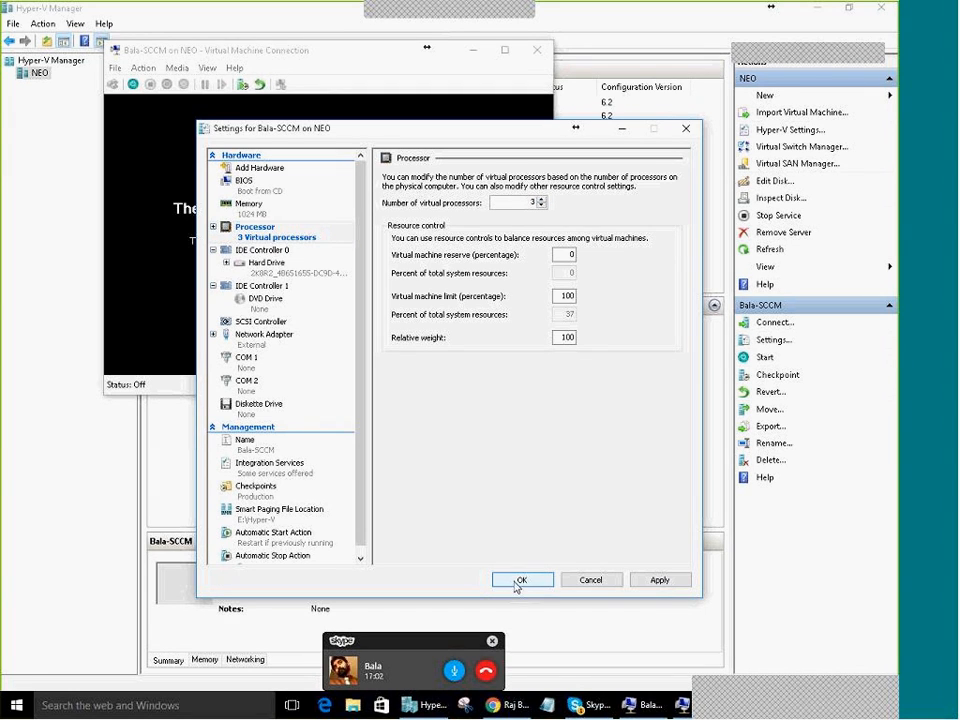
pyautogui.click(249, 206)
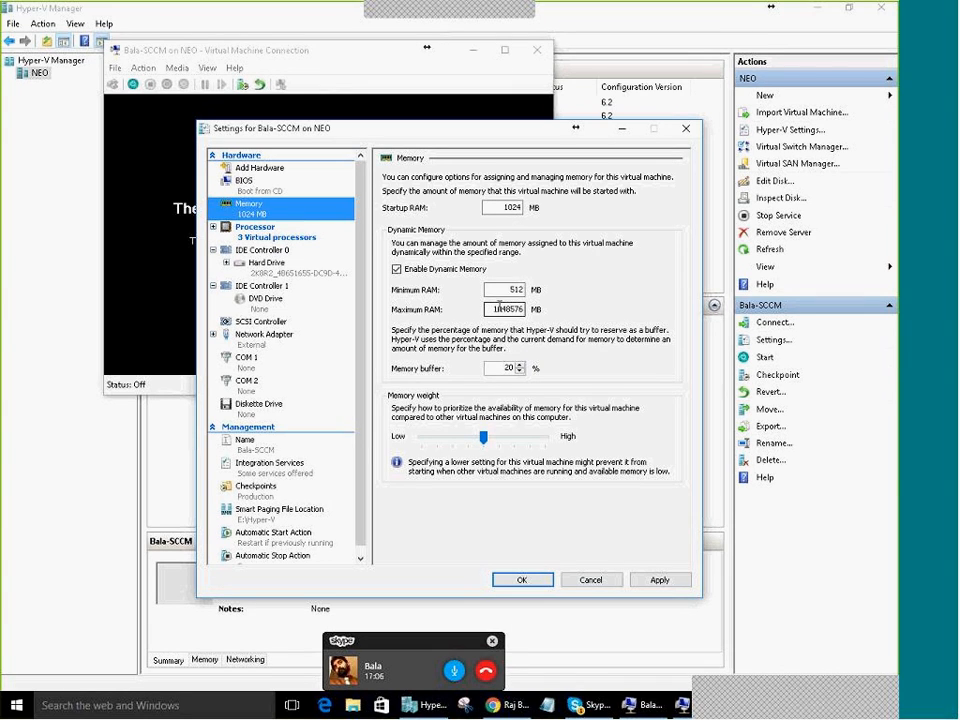
pyautogui.doubleClick(508, 310)
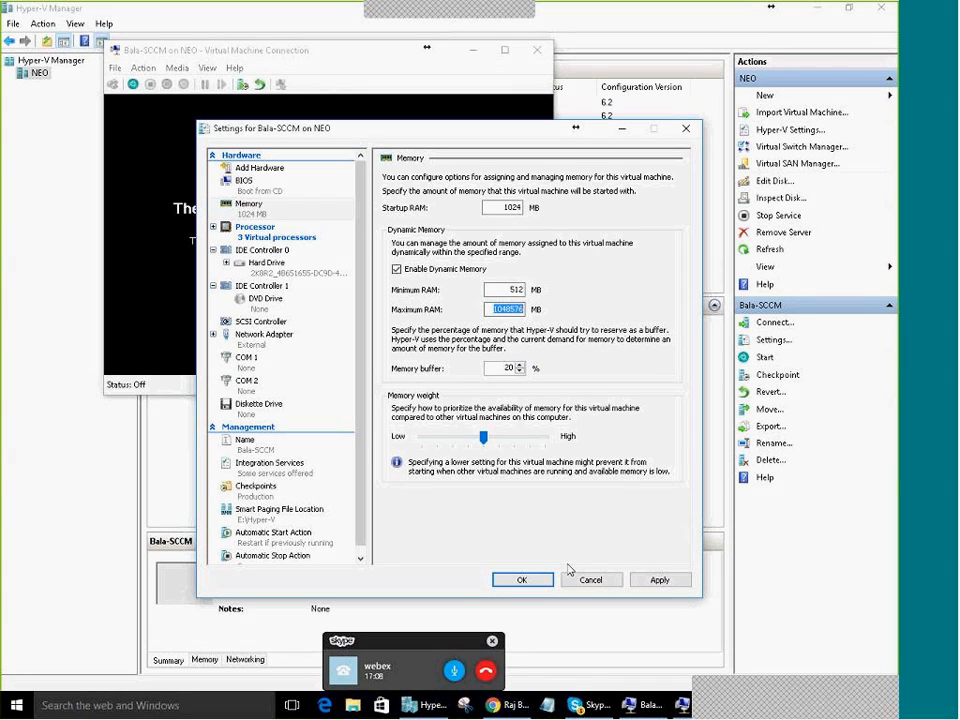
pyautogui.click(530, 585)
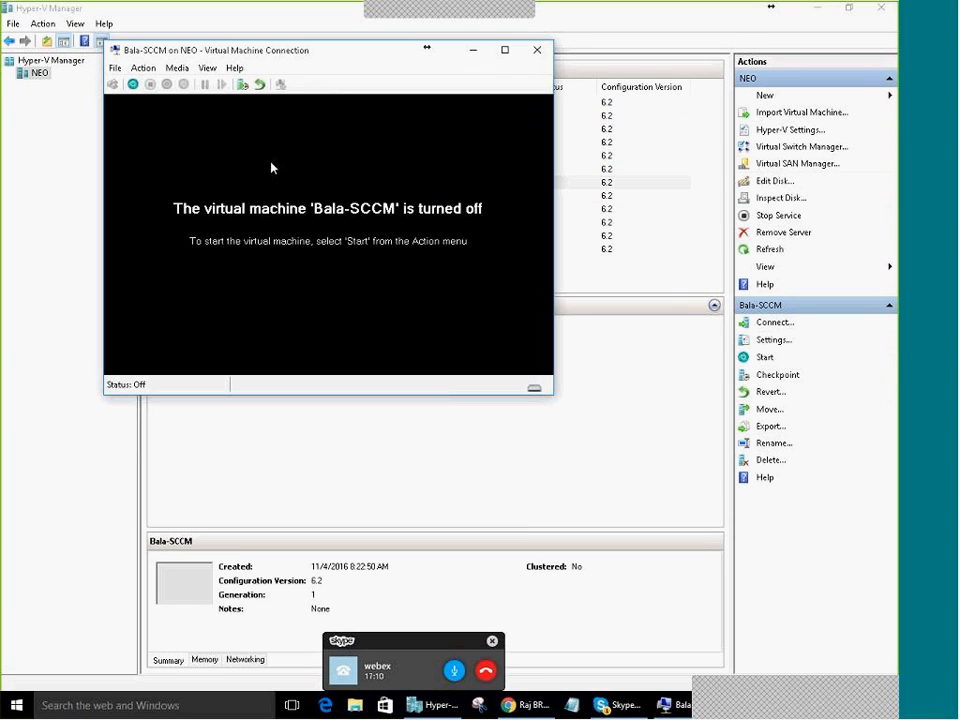
# Start Bala-SCCM and move the call popup and console window out of the way
pyautogui.click(133, 85)
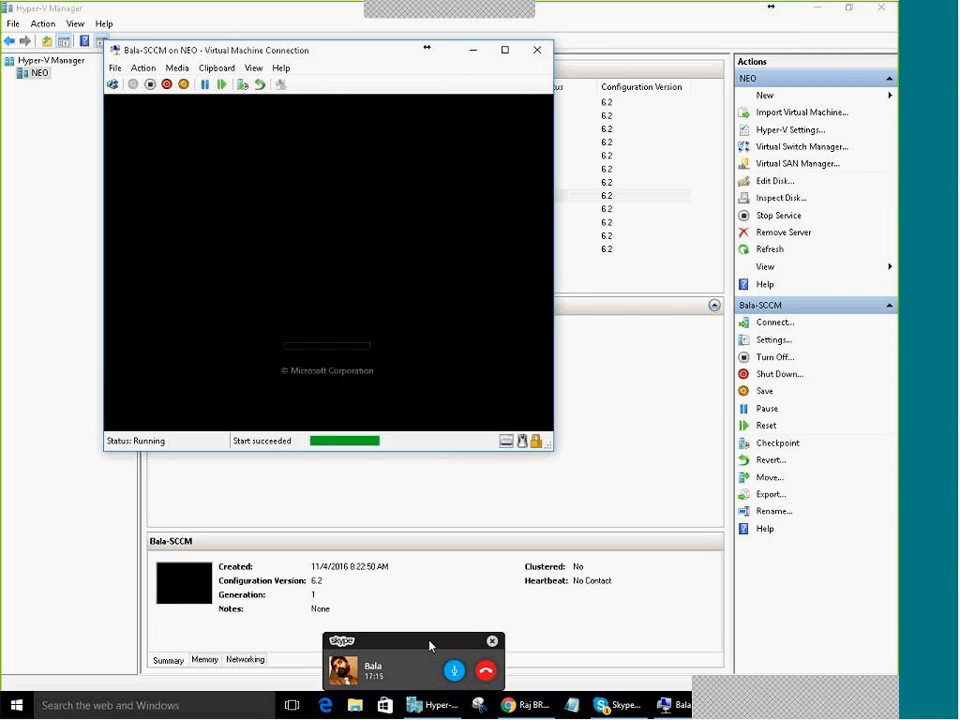
pyautogui.moveTo(430, 646); pyautogui.dragTo(797, 625)
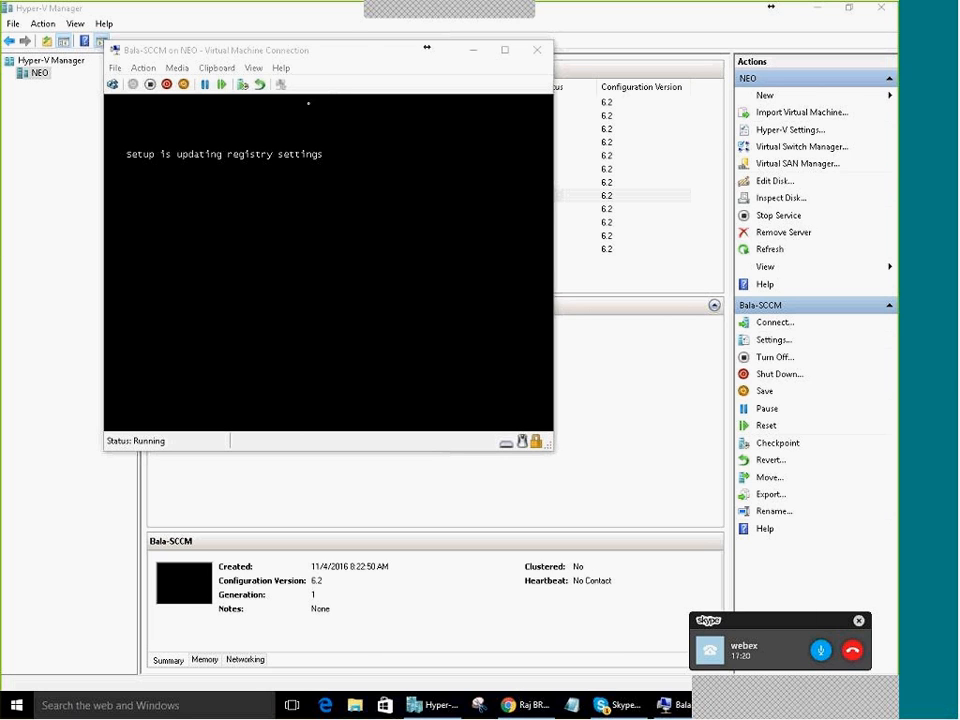
pyautogui.moveTo(357, 55); pyautogui.dragTo(477, 131)
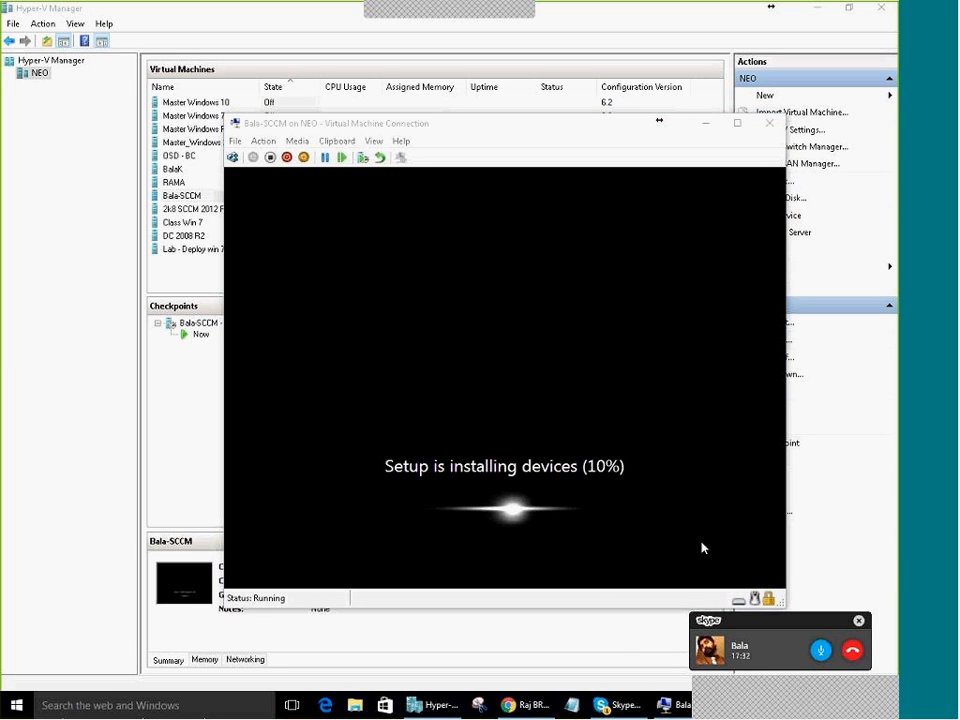
# Open the Run box from the Win+X menu and enter sysprep
pyautogui.press('super+x')
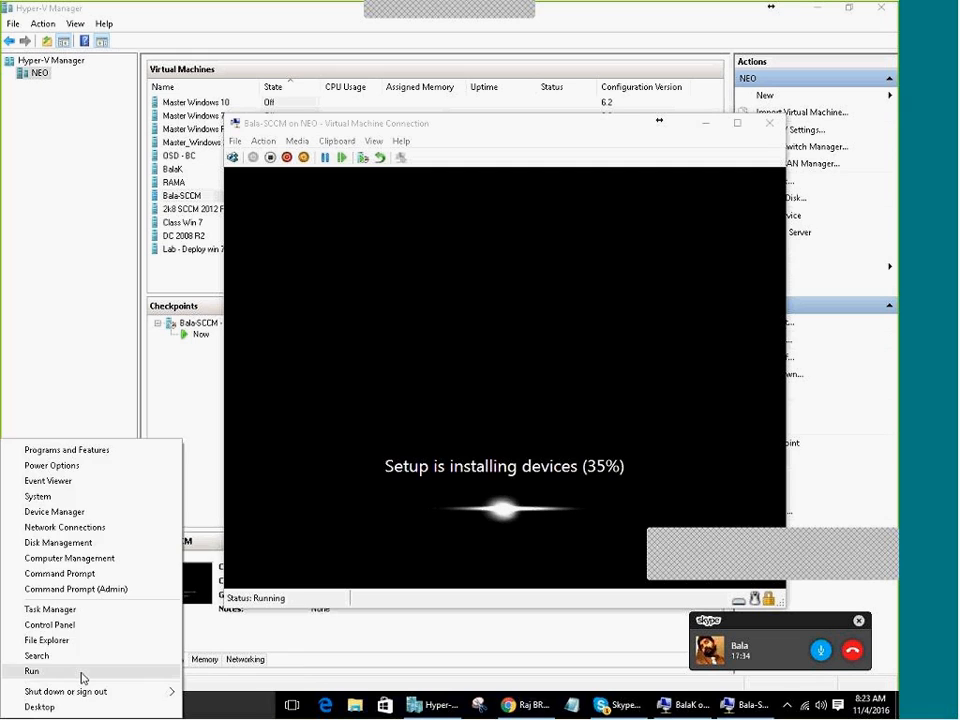
pyautogui.click(82, 676)
pyautogui.write('sy')
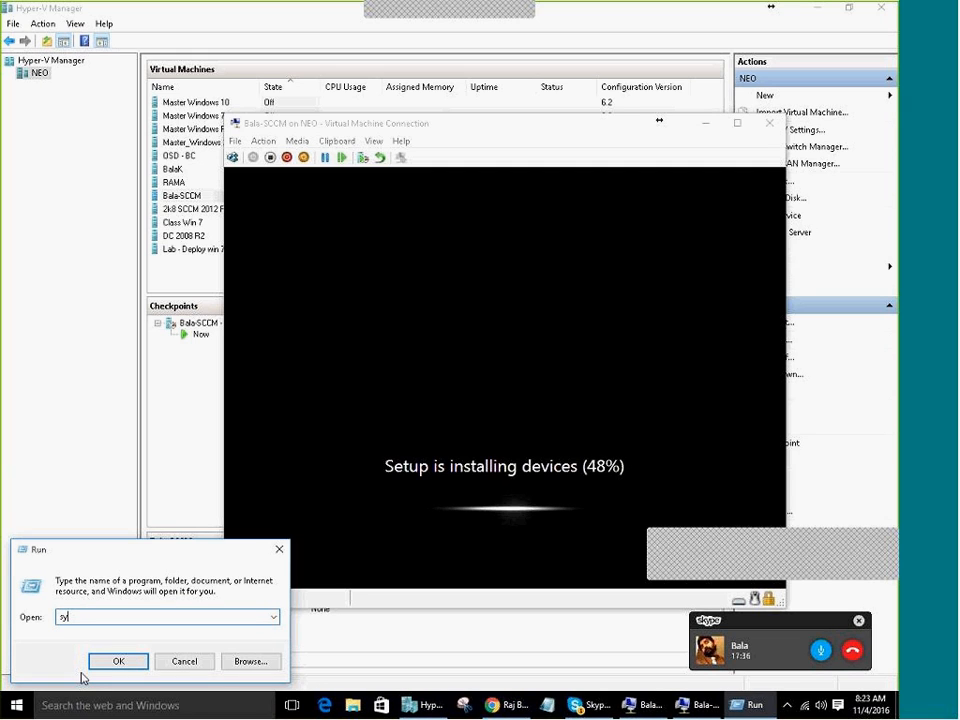
pyautogui.write('sprep')
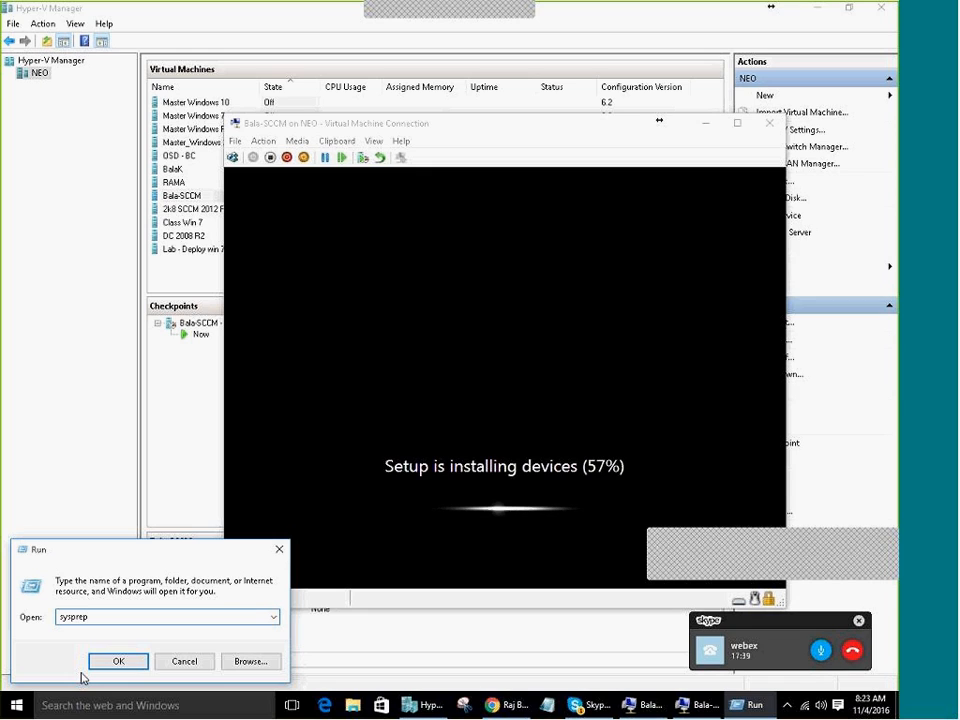
# Raise the host speaker volume to 84
pyautogui.click(821, 706)
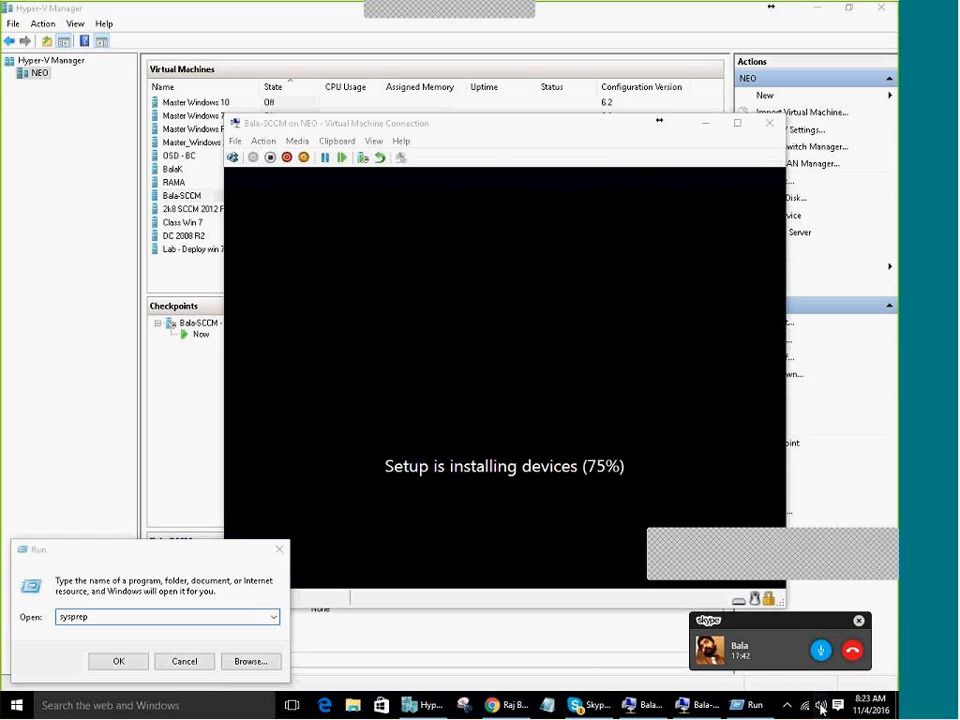
pyautogui.click(766, 680)
pyautogui.moveTo(766, 681); pyautogui.dragTo(826, 680)
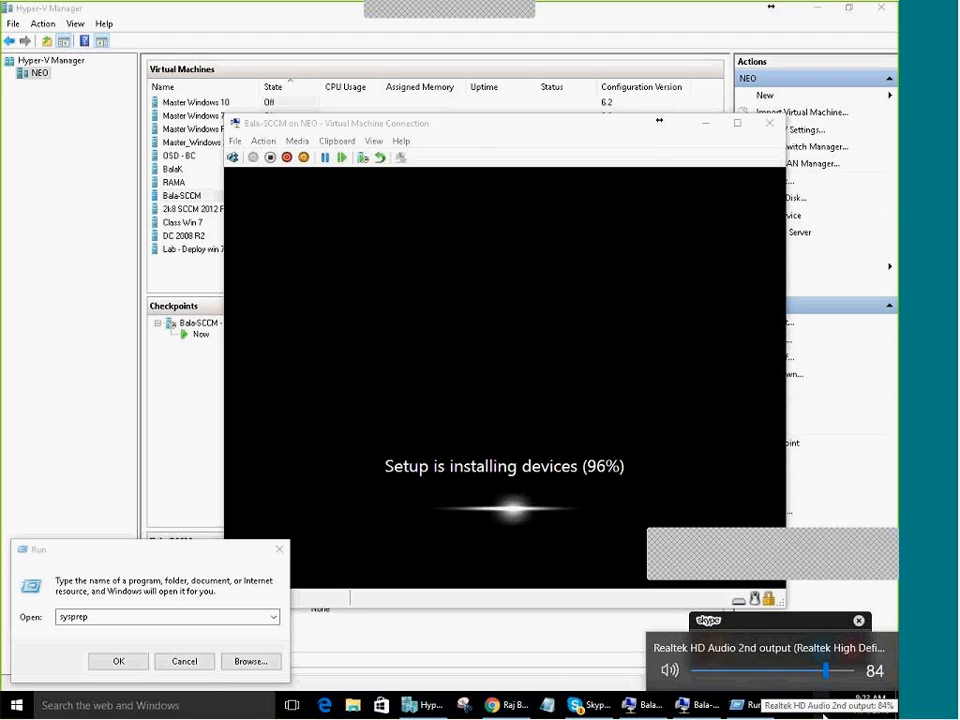
# Set the Microphone recording level to 100 with 0.0 dB boost and confirm its properties
pyautogui.rightClick(823, 716)
pyautogui.click(818, 672)
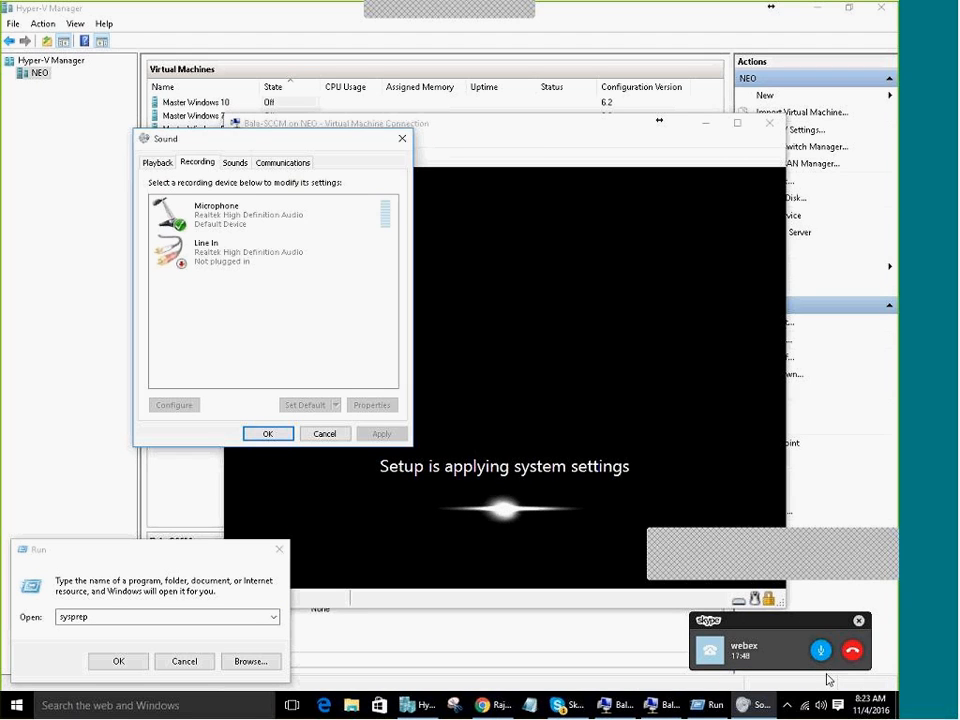
pyautogui.click(208, 224)
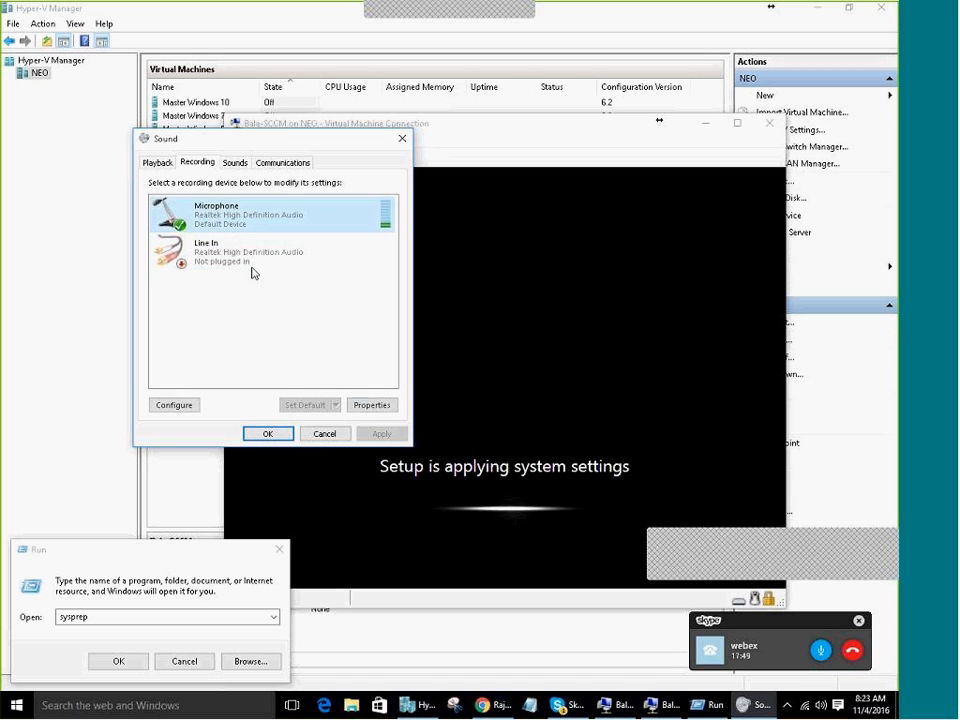
pyautogui.click(372, 404)
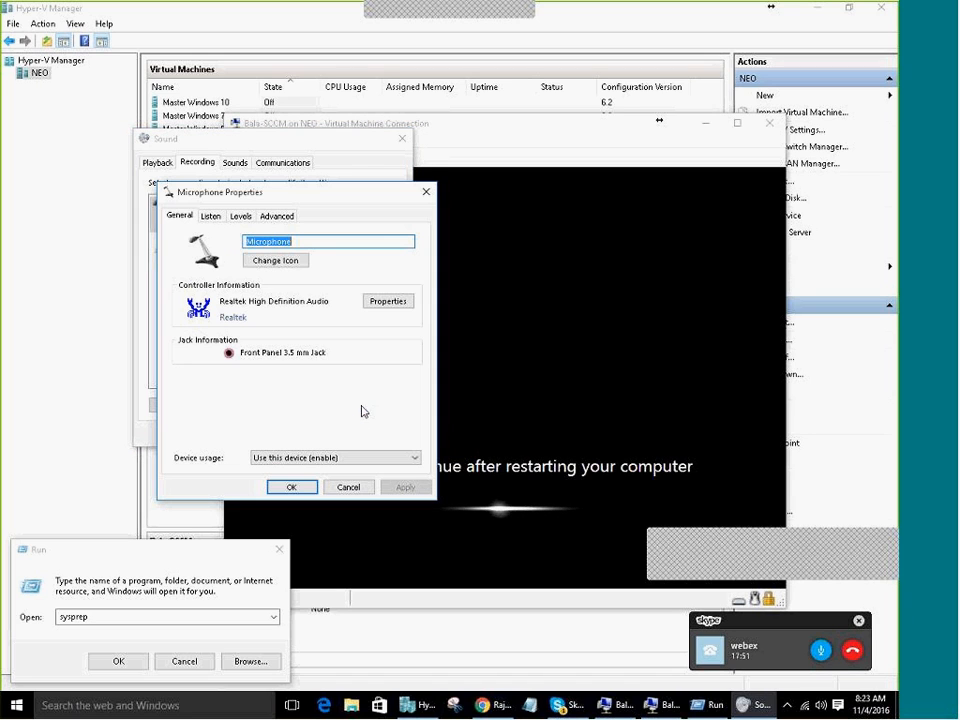
pyautogui.click(210, 216)
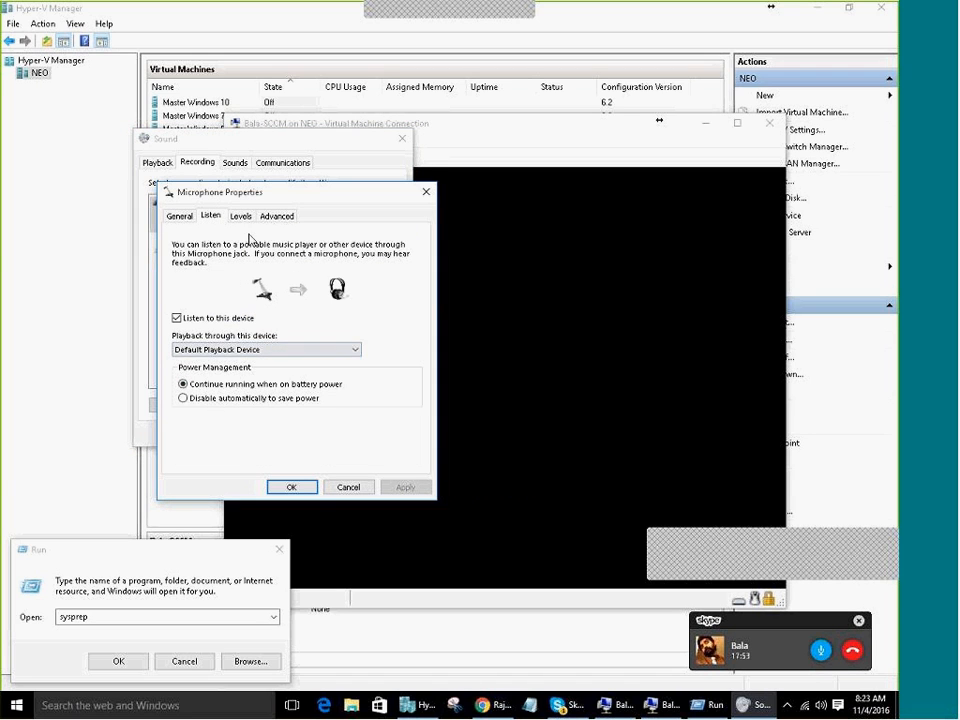
pyautogui.click(240, 216)
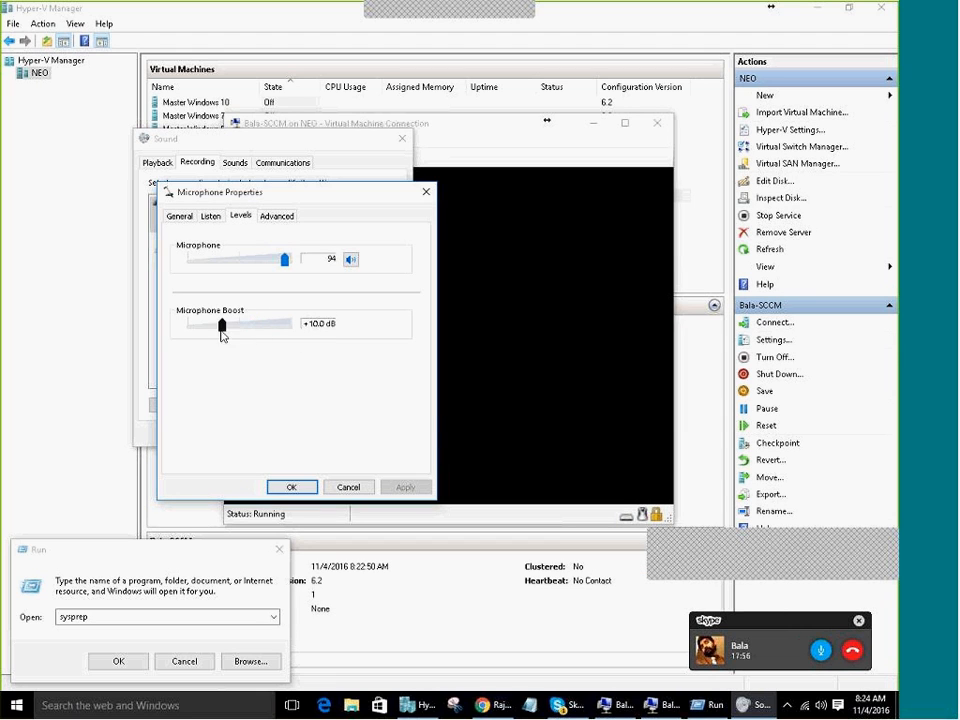
pyautogui.moveTo(256, 324); pyautogui.dragTo(190, 328)
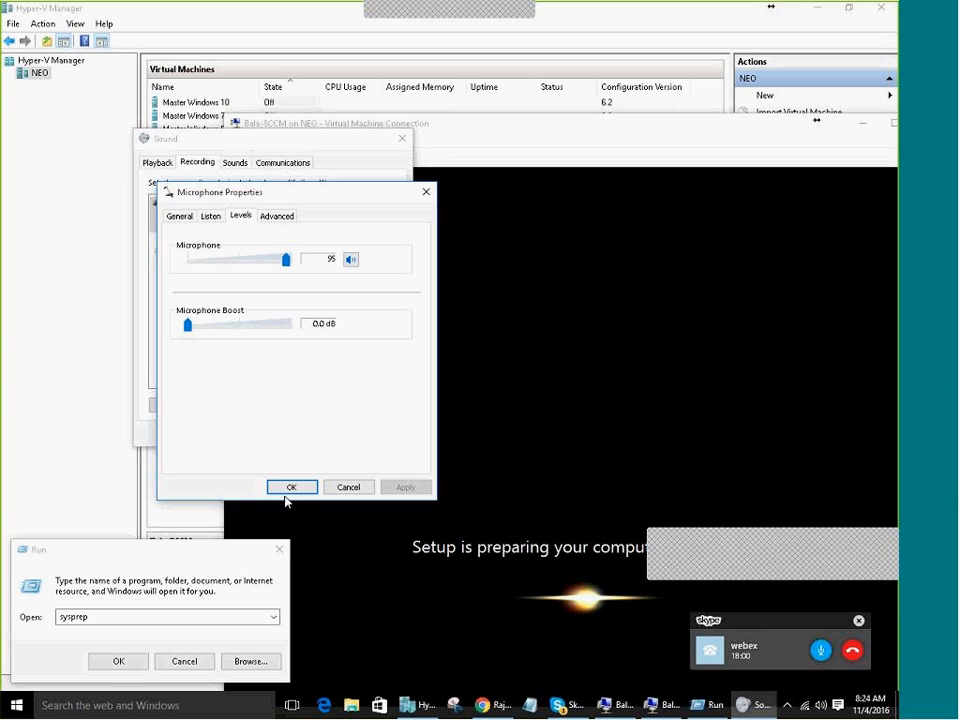
pyautogui.moveTo(287, 259); pyautogui.dragTo(300, 270)
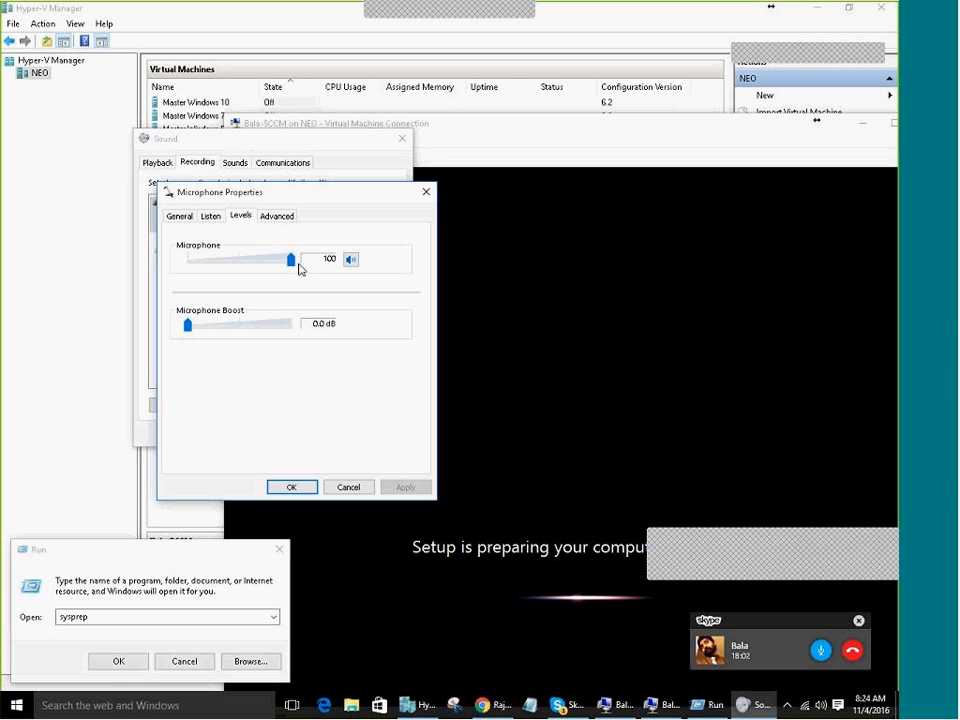
pyautogui.click(292, 487)
# Close the Sound dialog and move the VM's setup window up and left
pyautogui.click(259, 433)
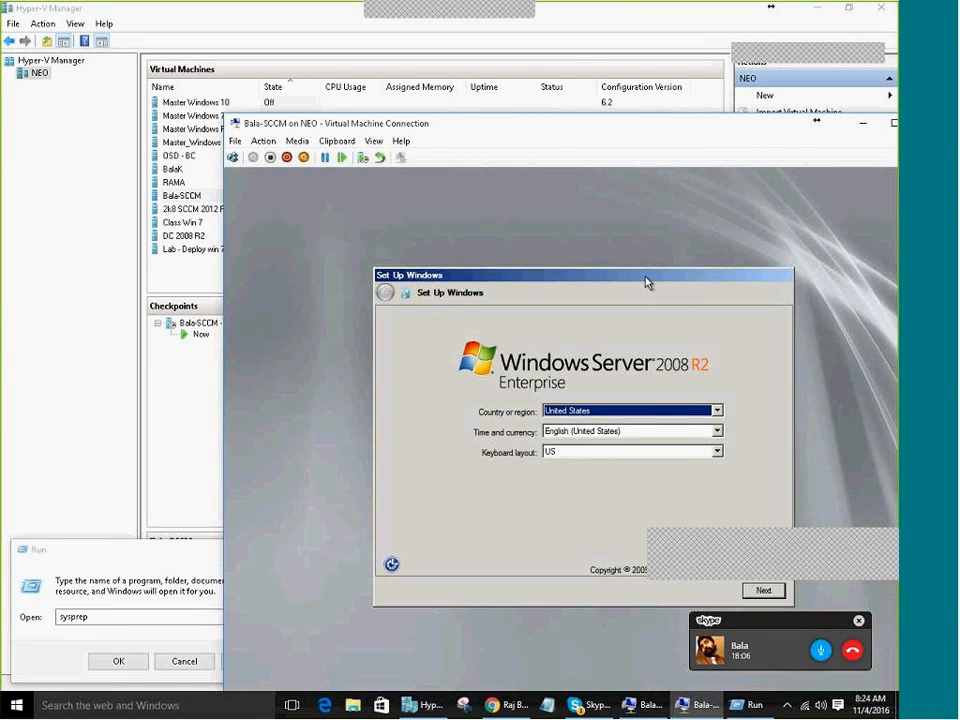
pyautogui.moveTo(646, 277); pyautogui.dragTo(556, 229)
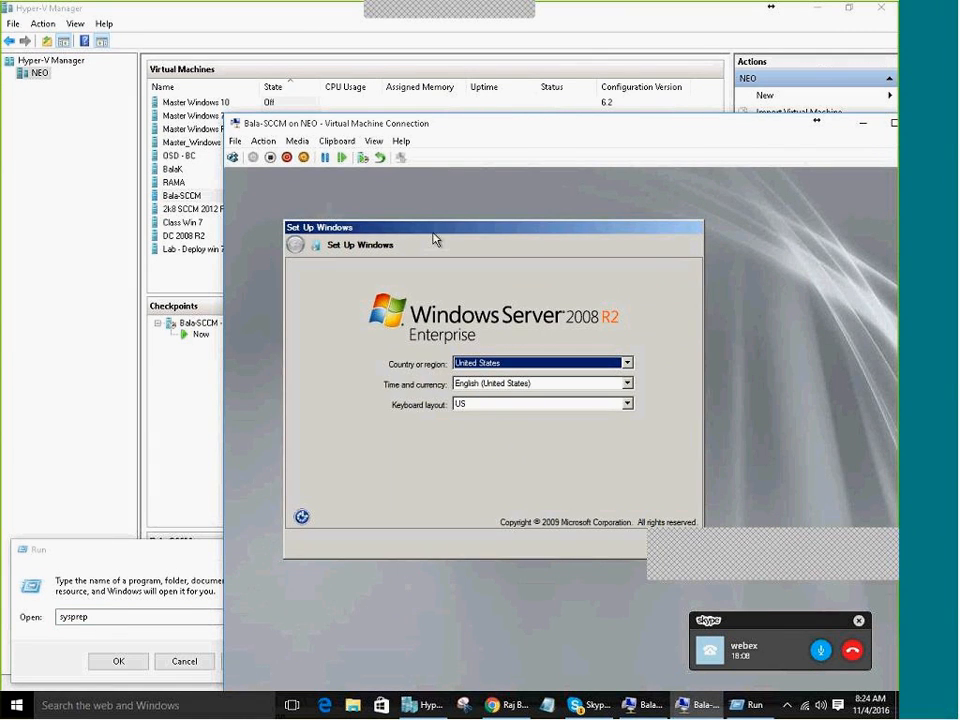
pyautogui.moveTo(488, 238); pyautogui.dragTo(409, 193)
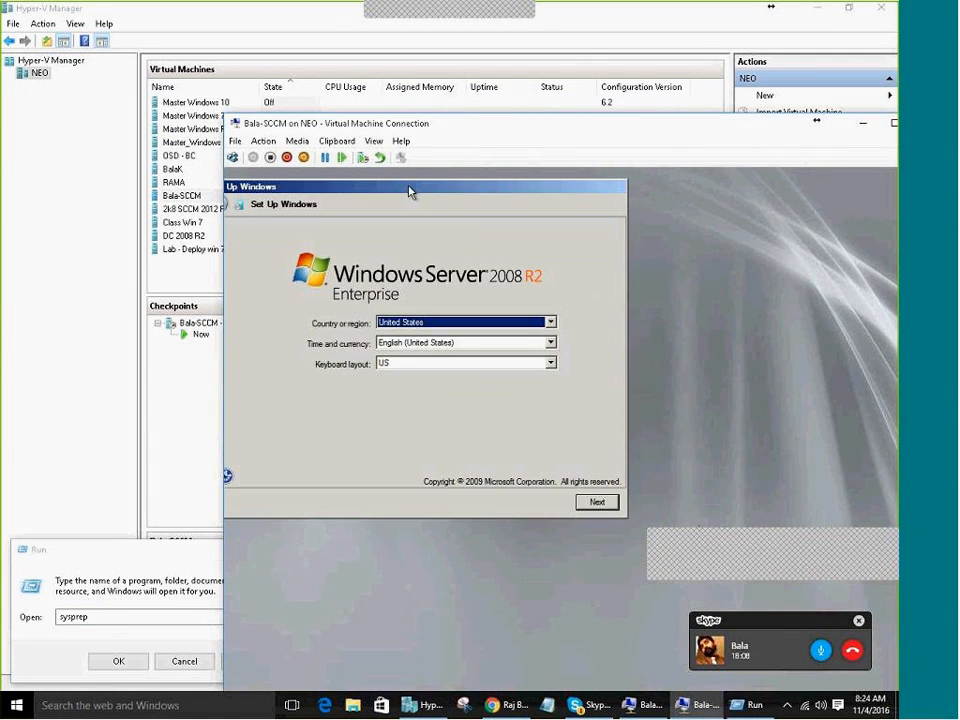
# Accept the region settings and license terms, then start finalizing Windows setup
pyautogui.click(598, 500)
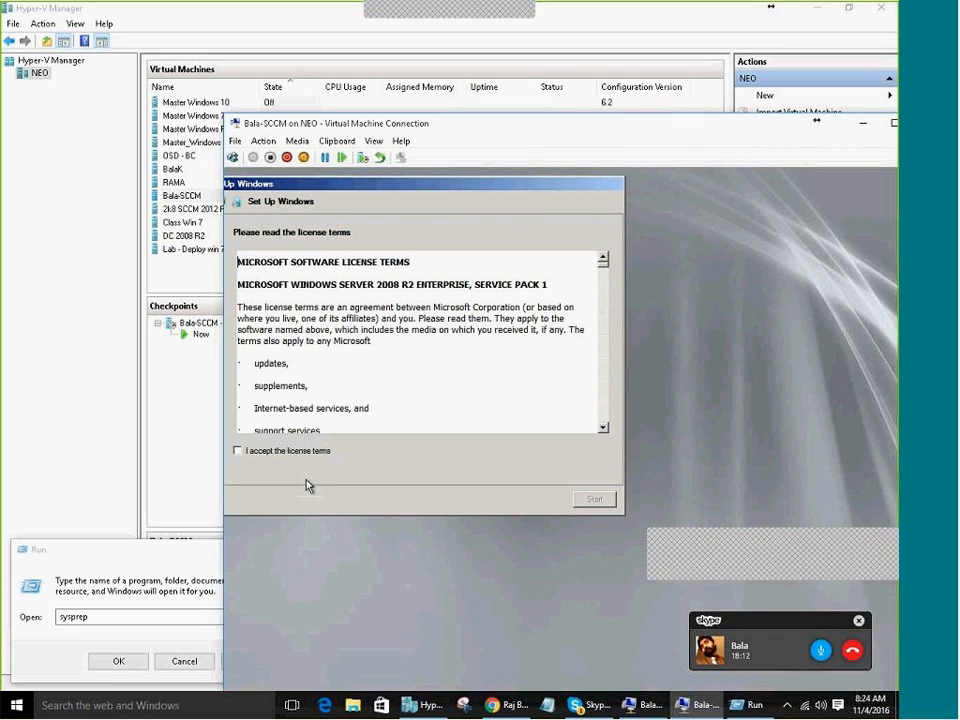
pyautogui.click(300, 451)
pyautogui.click(596, 500)
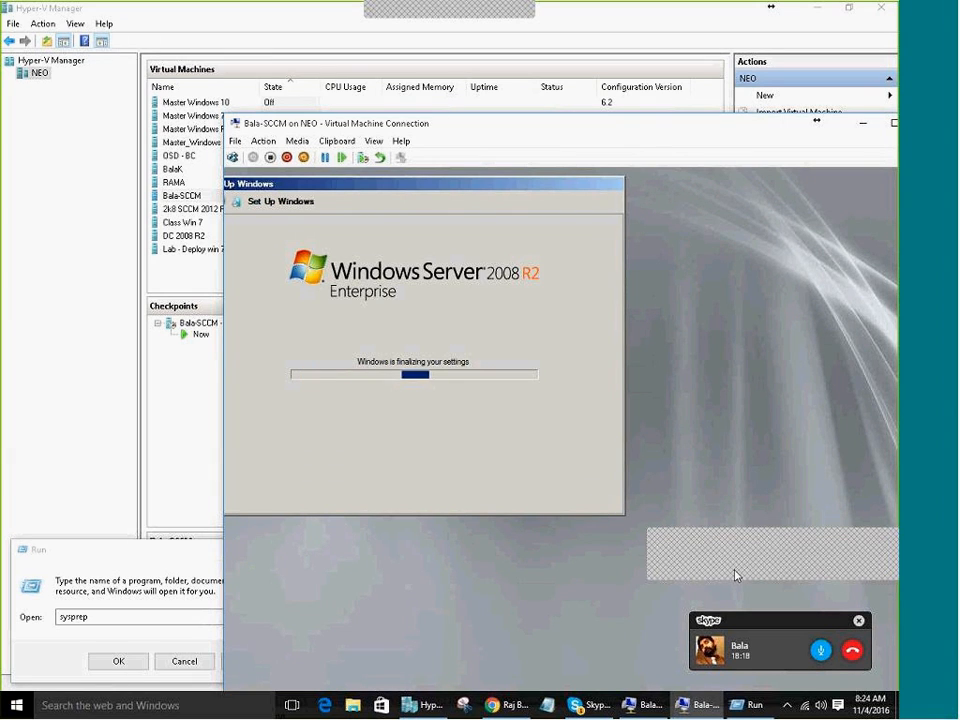
# Enter and confirm a new Administrator password in the VM and log on
pyautogui.moveTo(686, 124); pyautogui.dragTo(533, 37)
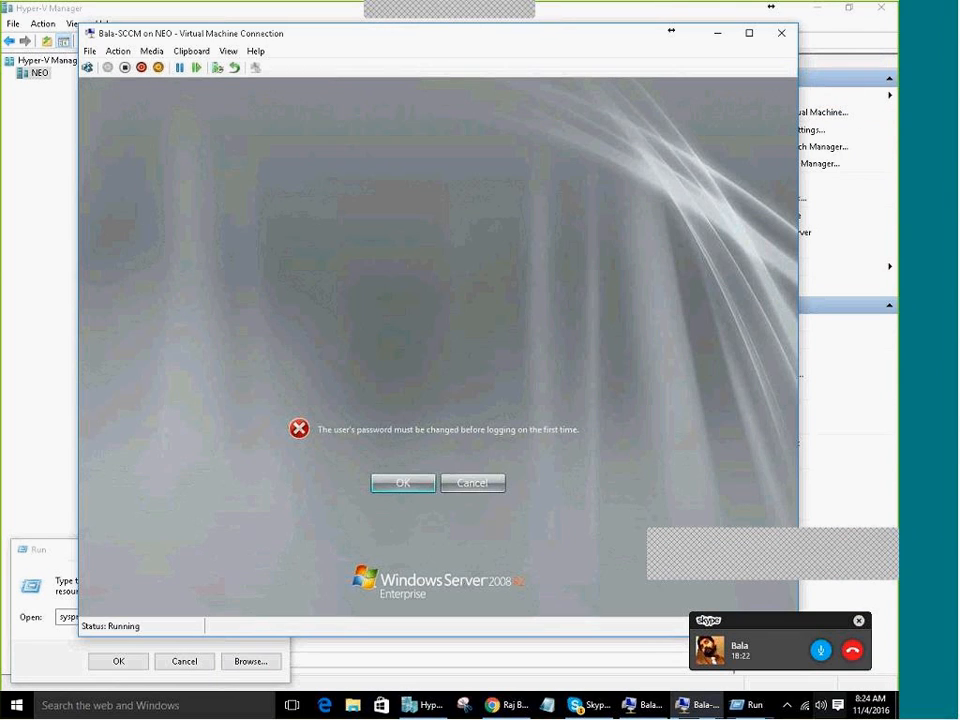
pyautogui.press('Return')
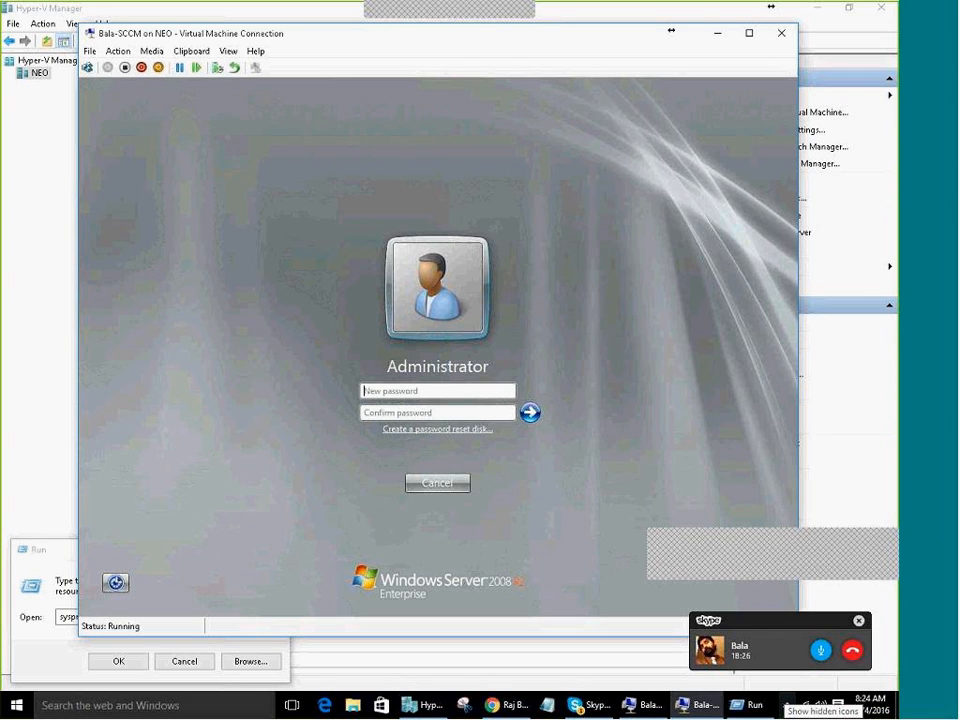
pyautogui.press('capslock')
pyautogui.write('•••••••')
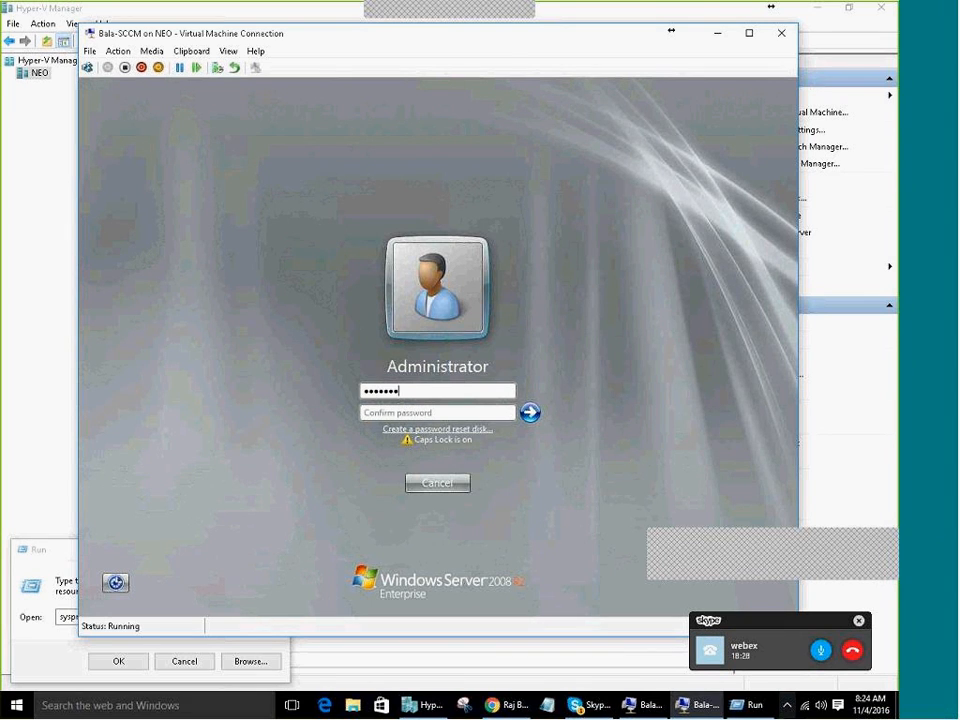
pyautogui.write('•••••')
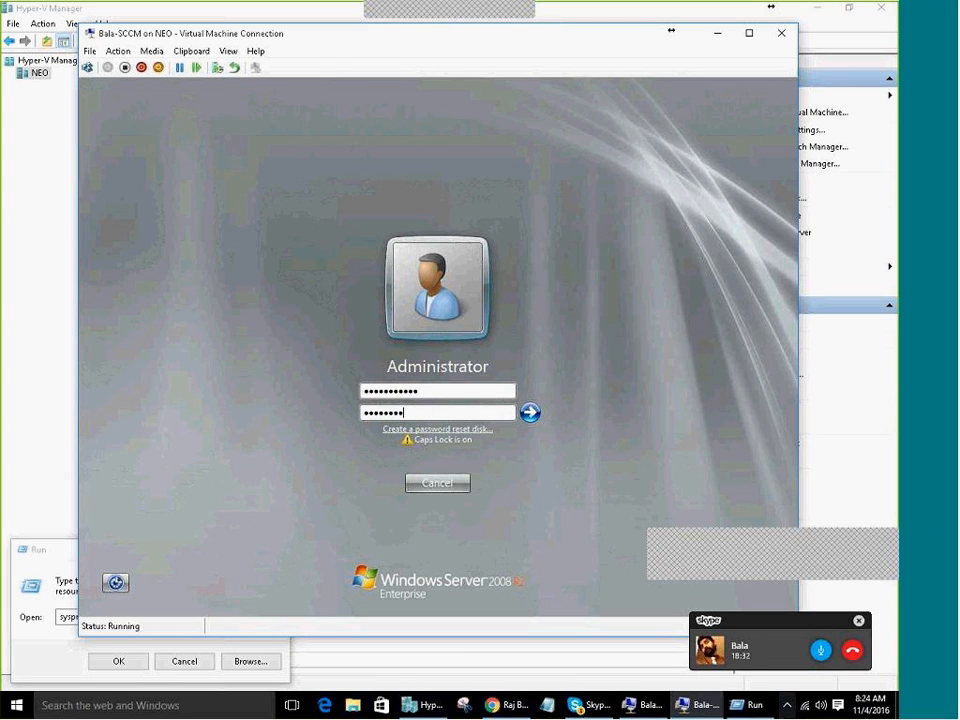
pyautogui.press('Return')
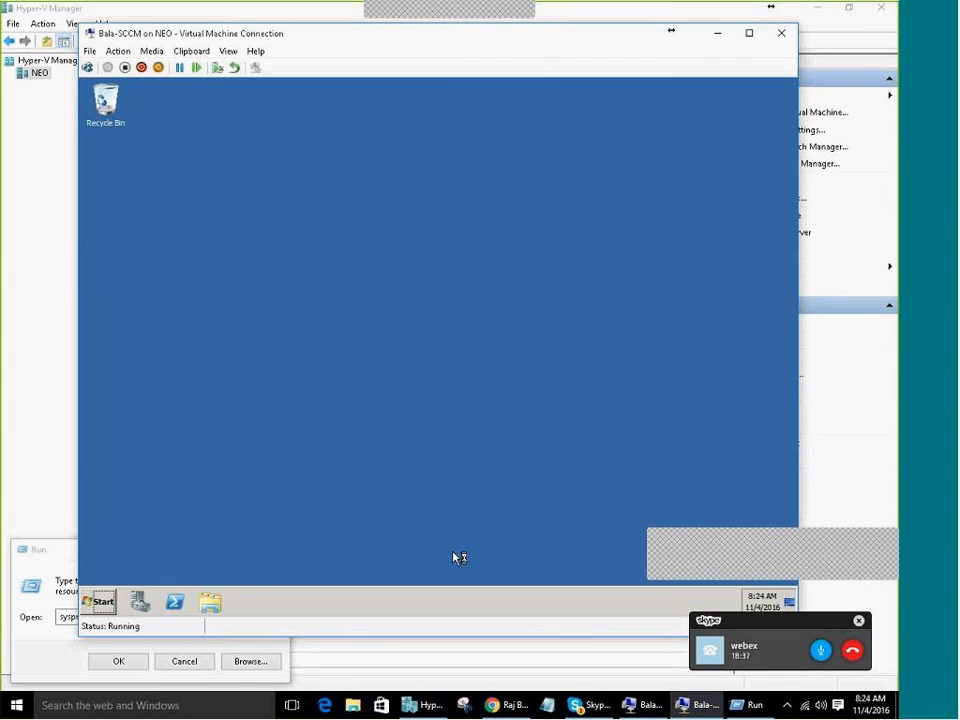
# Activate the VM's Windows with its current product key, getting a 180-day license
pyautogui.click(98, 602)
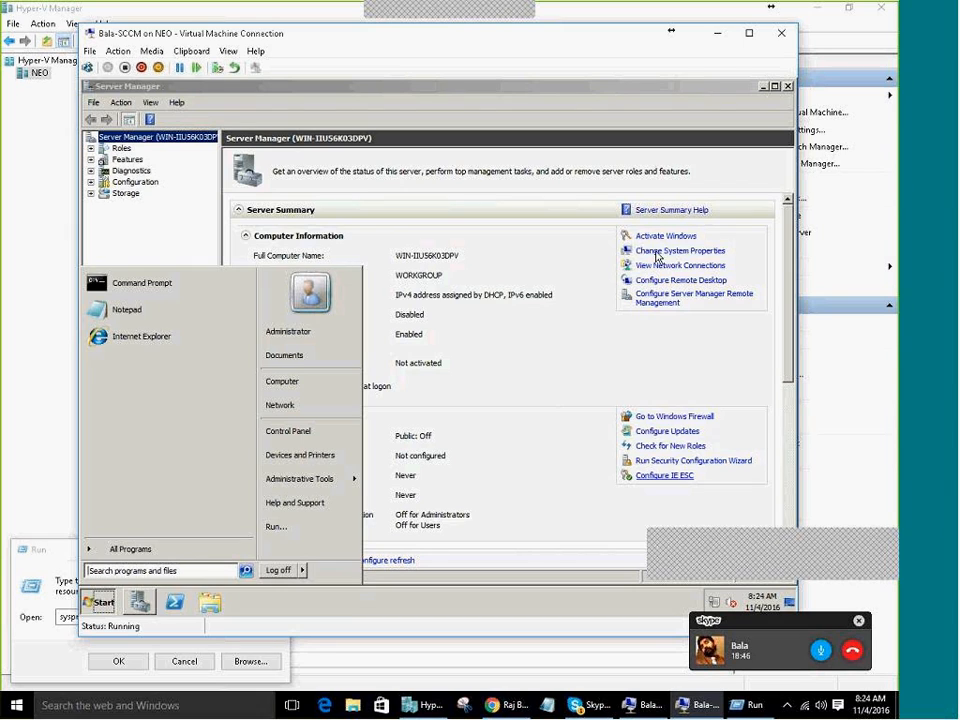
pyautogui.click(664, 236)
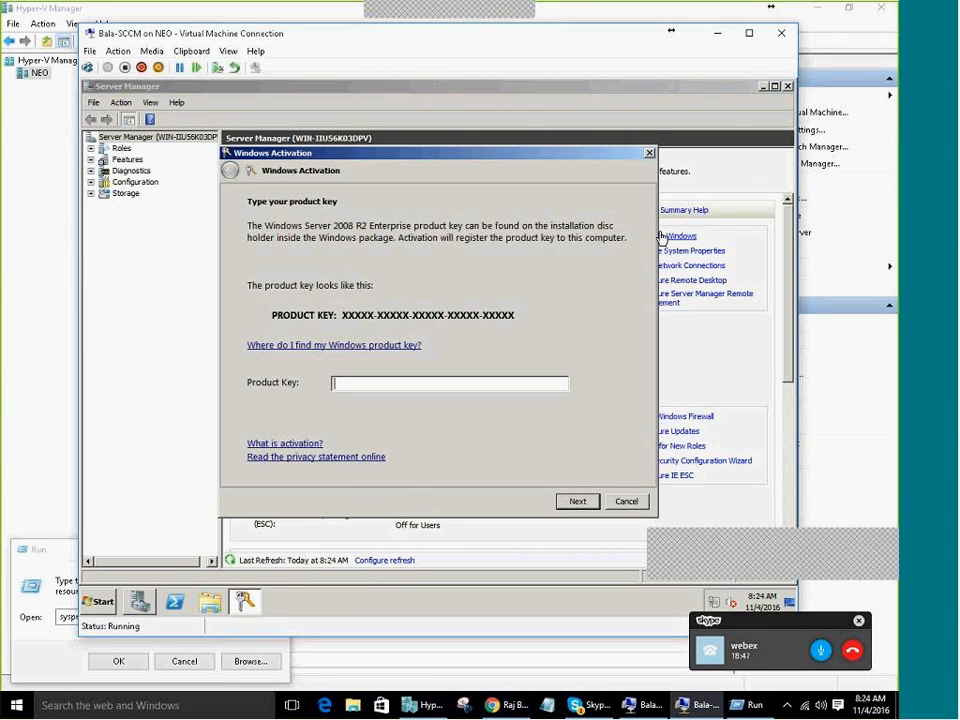
pyautogui.click(567, 506)
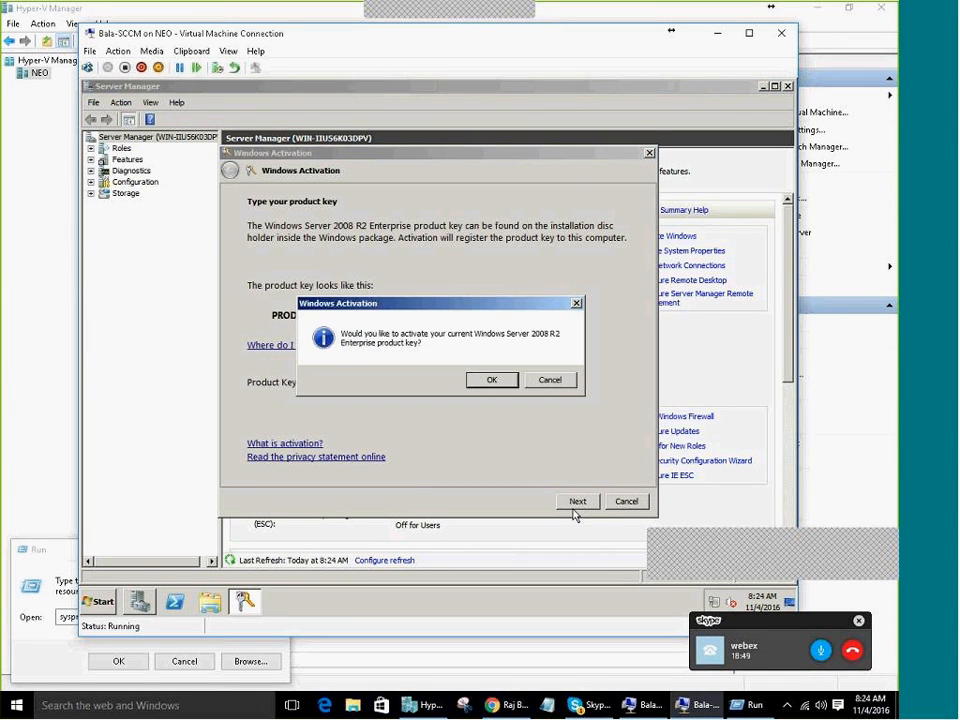
pyautogui.click(504, 386)
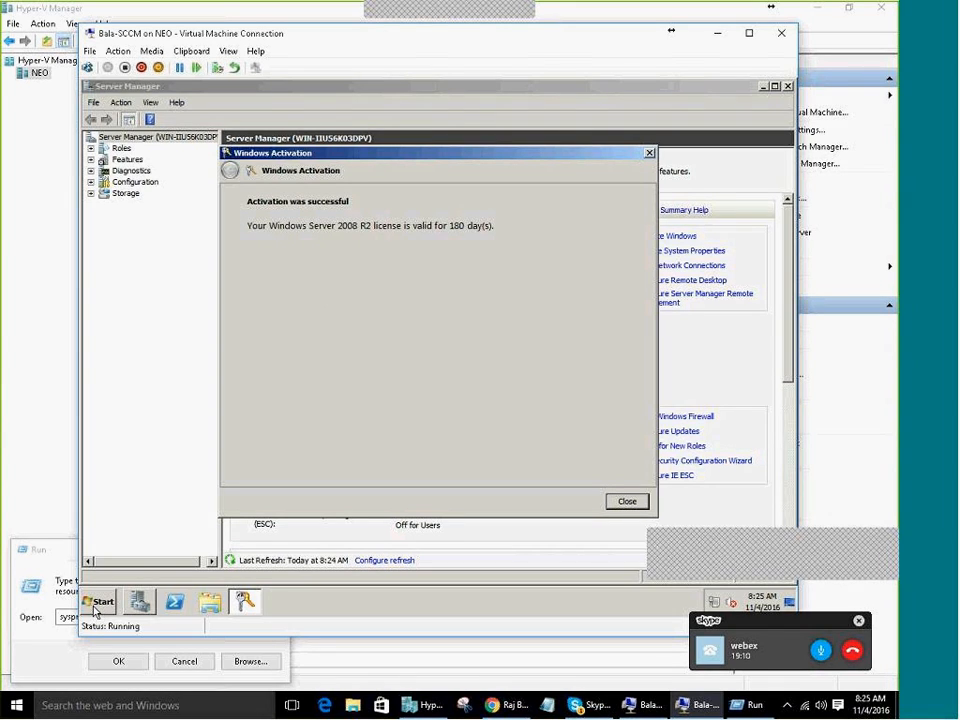
pyautogui.click(627, 502)
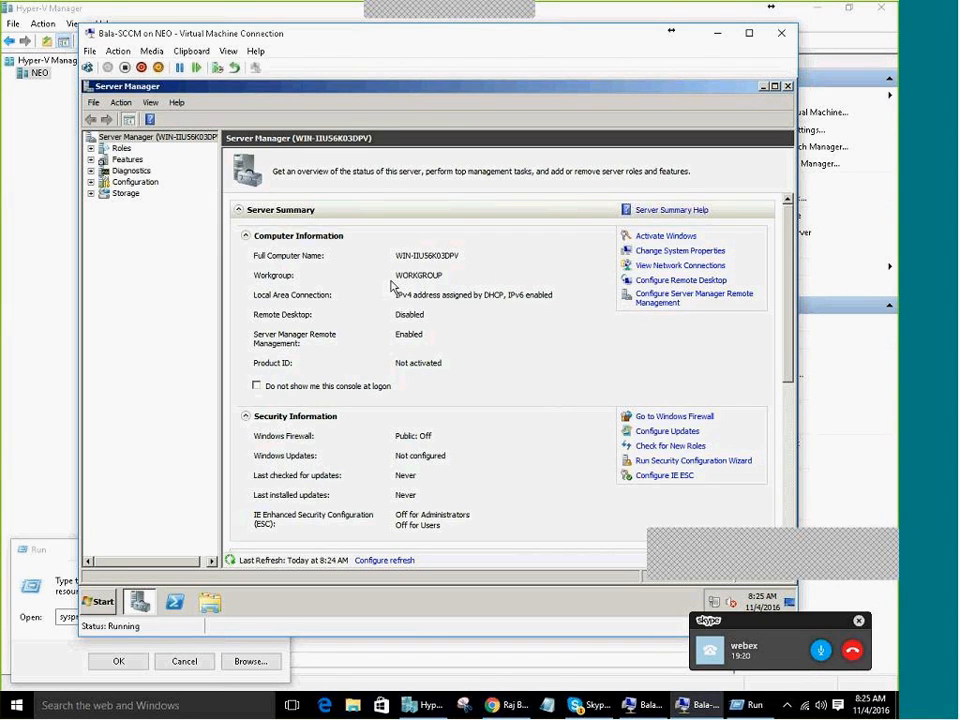
pyautogui.click(141, 602)
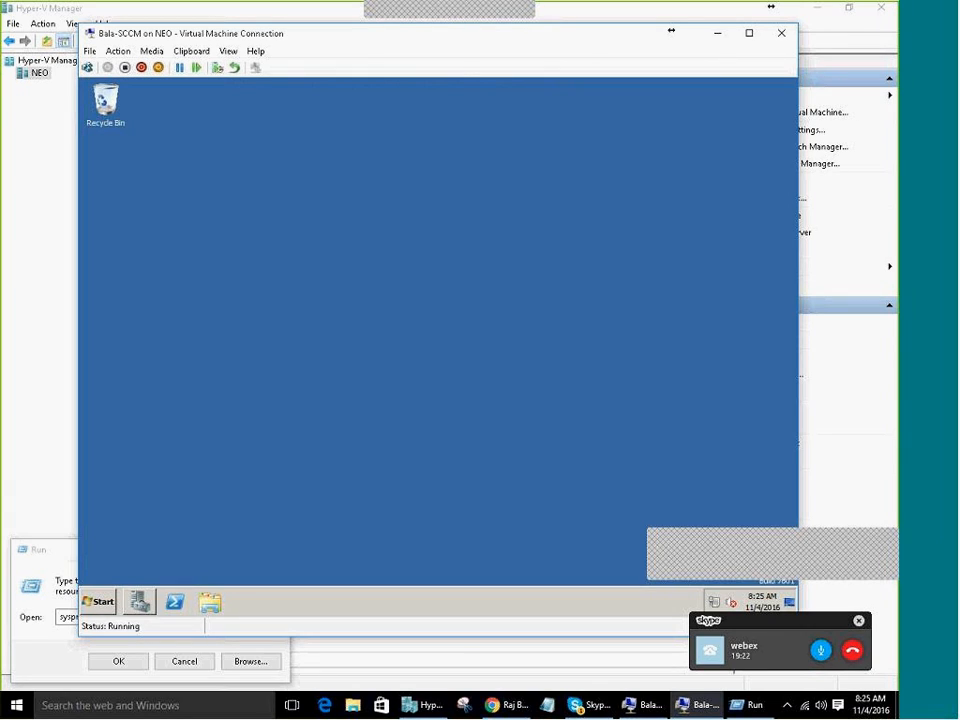
# Run IPCONFIG in a VM command prompt, showing address 192.168.0.105 with gateway 192.168.0.1
pyautogui.click(103, 601)
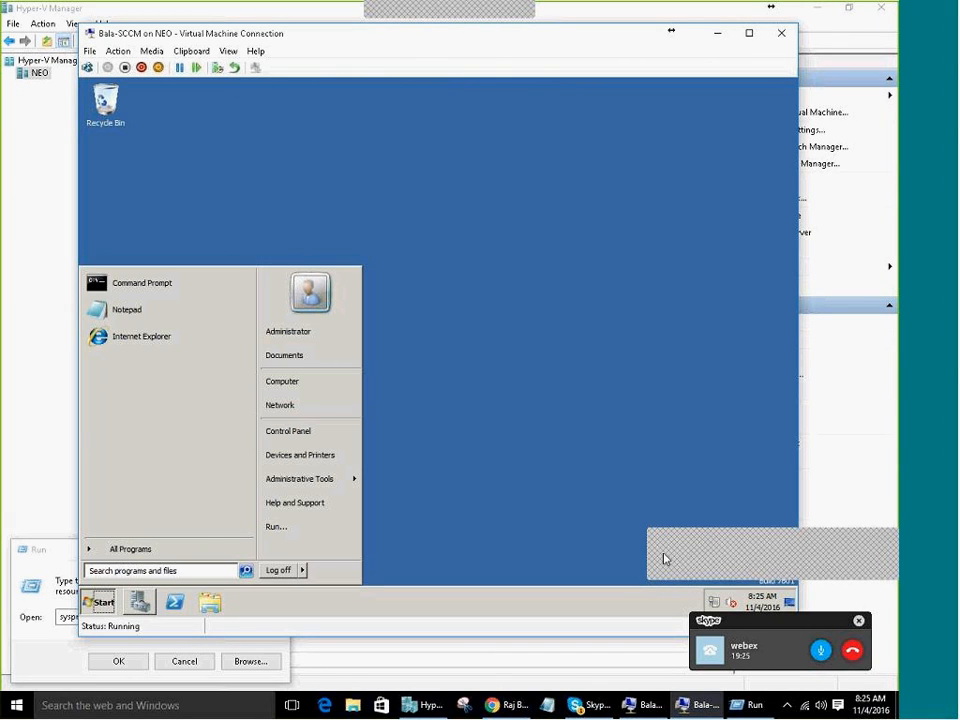
pyautogui.click(714, 602)
pyautogui.rightClick(716, 604)
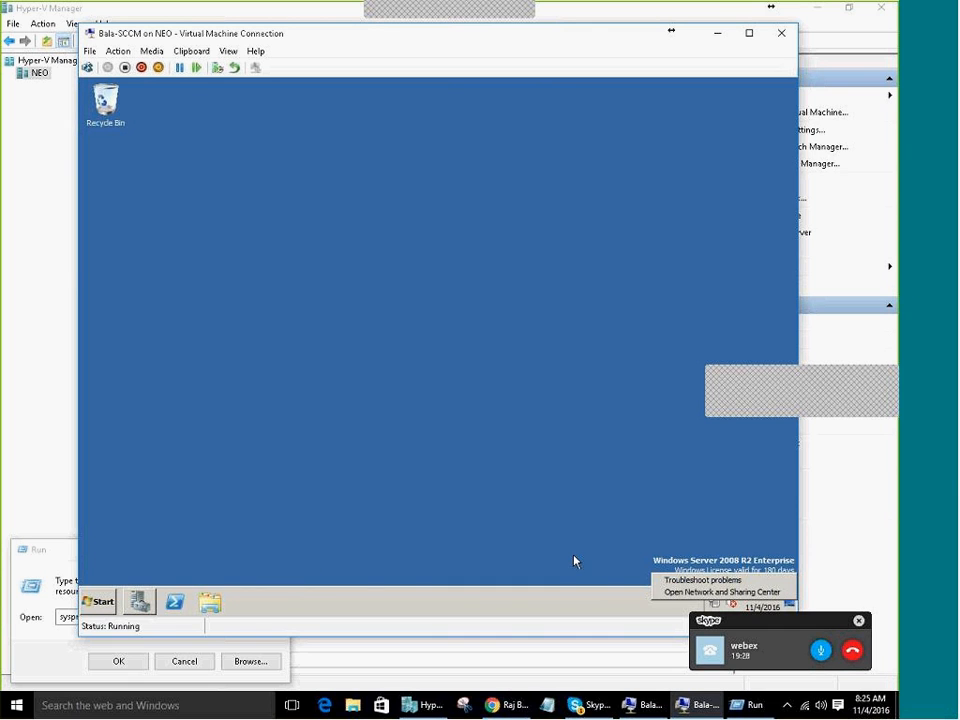
pyautogui.click(96, 605)
pyautogui.click(150, 284)
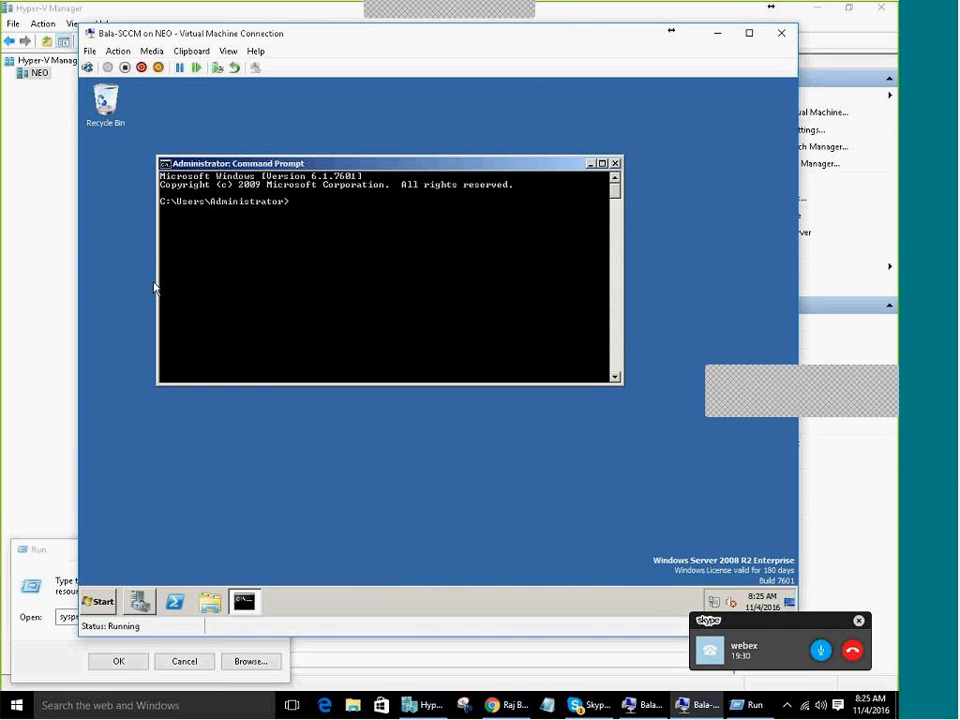
pyautogui.write('IPCONFIG')
pyautogui.press('Return')
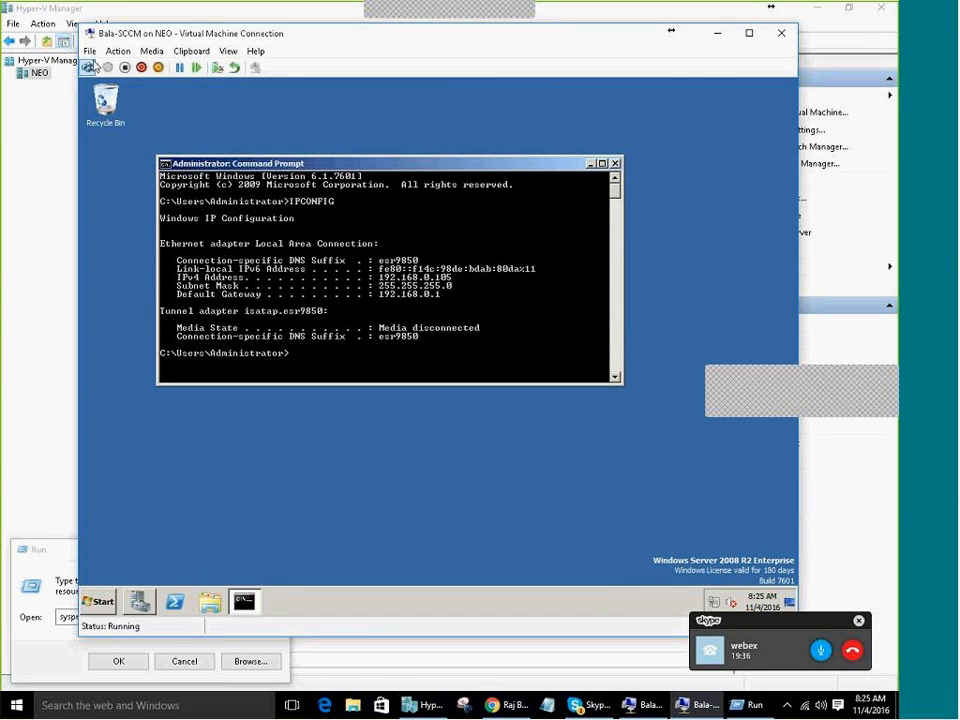
pyautogui.click(92, 53)
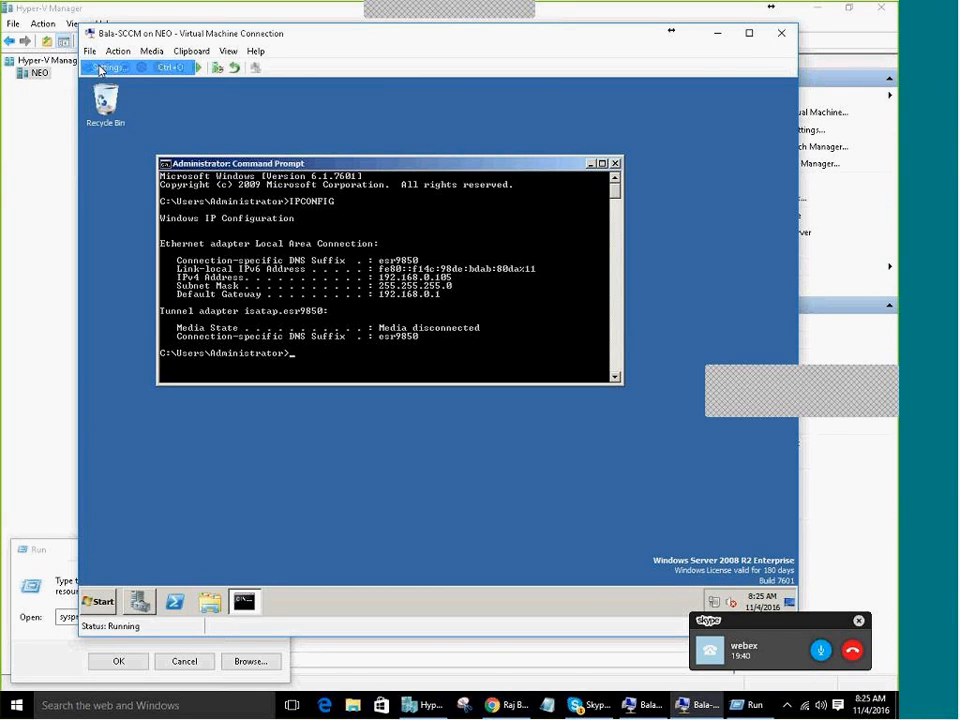
# Connect Bala-SCCM's network adapter to the Internal virtual switch instead of External and apply
pyautogui.click(100, 68)
pyautogui.click(268, 335)
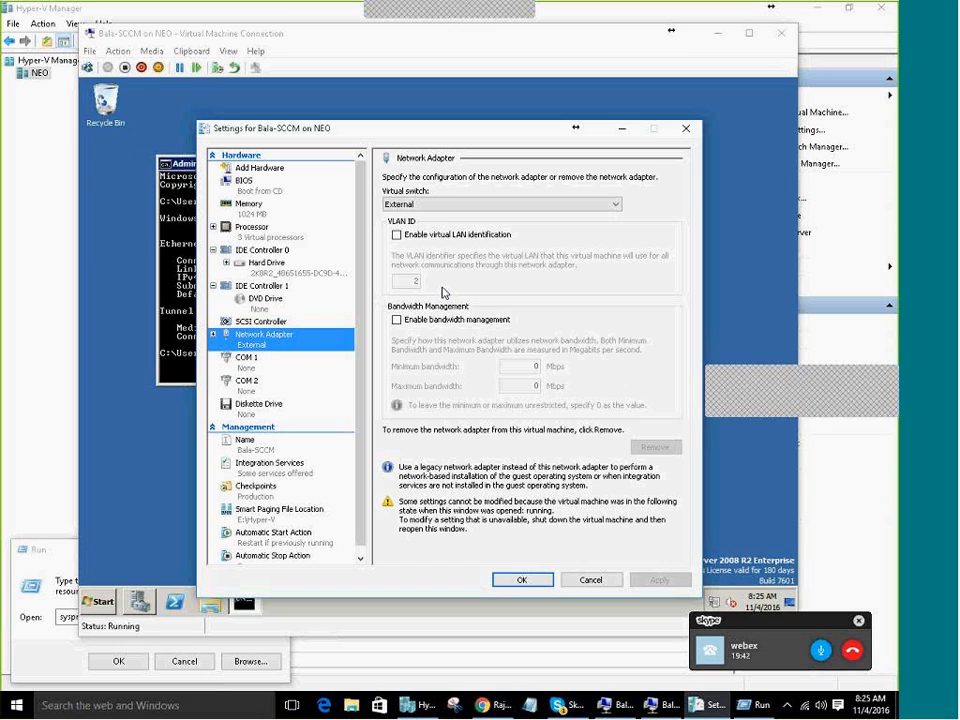
pyautogui.moveTo(429, 133); pyautogui.dragTo(386, 150)
pyautogui.click(400, 211)
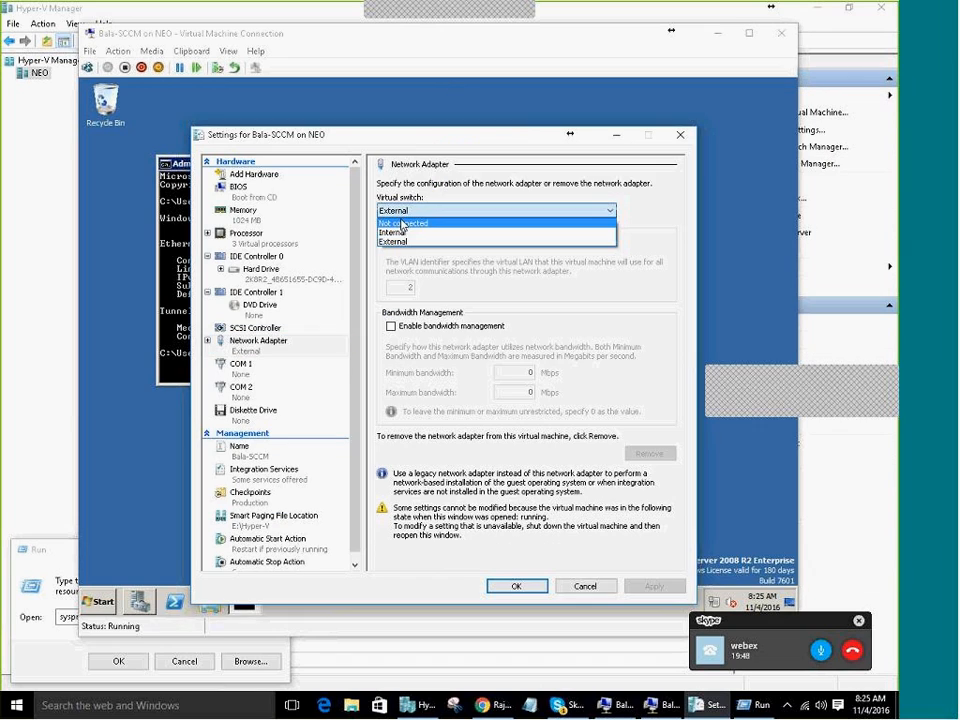
pyautogui.click(395, 232)
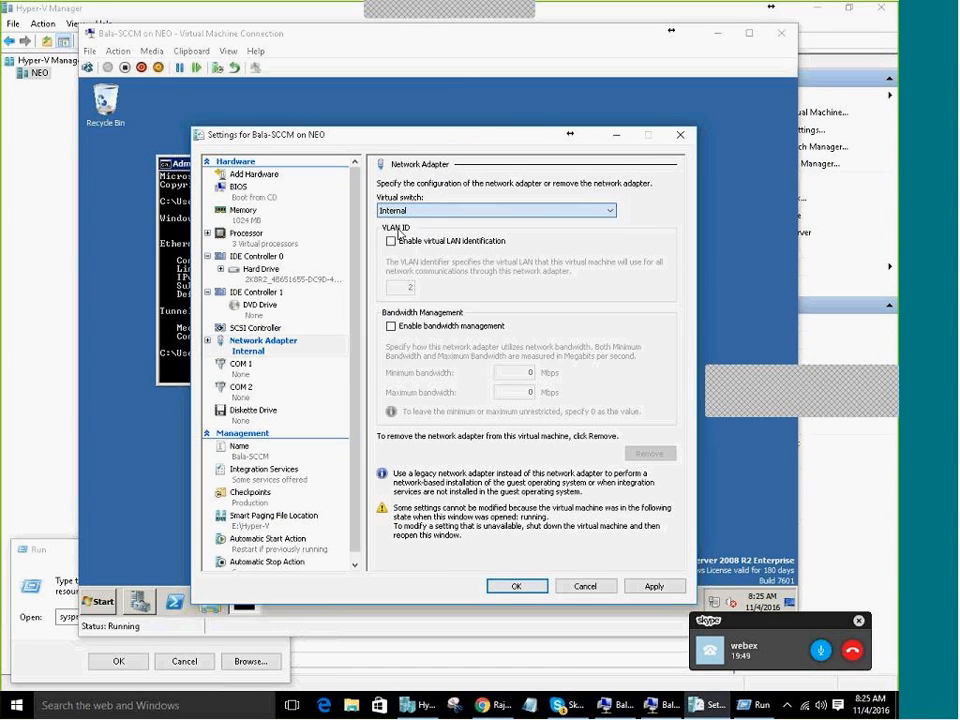
pyautogui.click(507, 597)
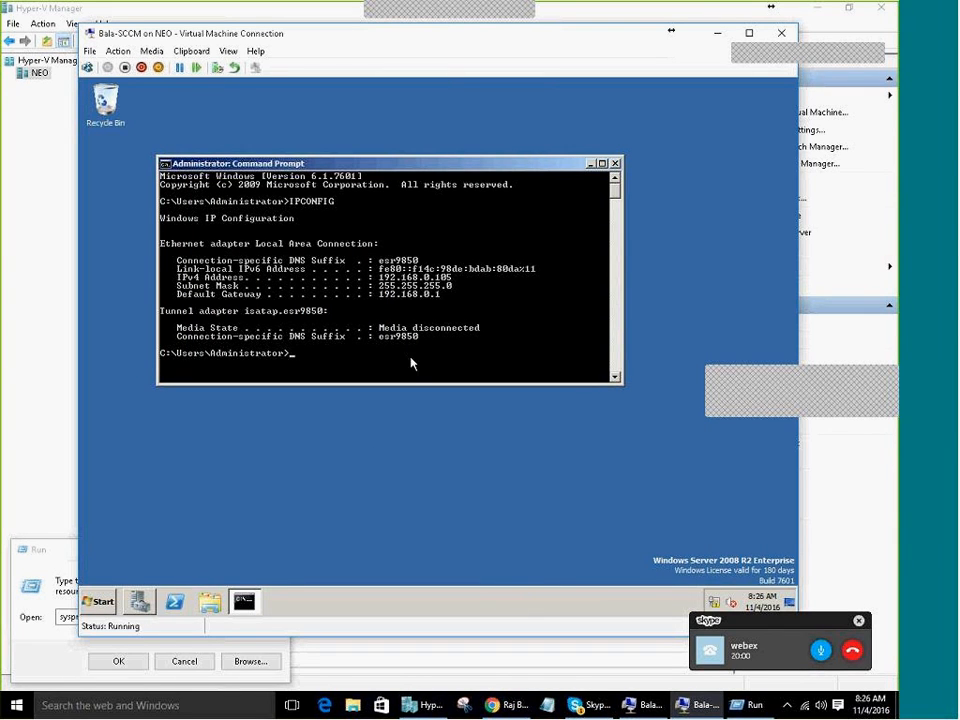
# Open and dismiss the VM's Start menu and the Computer options, returning to the console
pyautogui.click(98, 602)
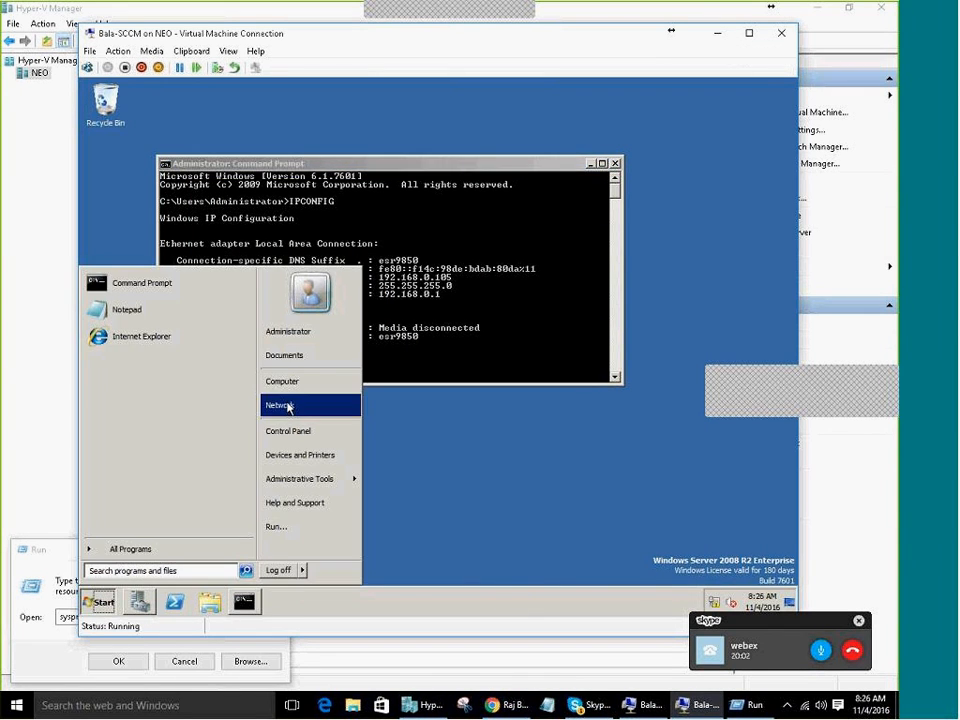
pyautogui.click(727, 560)
pyautogui.moveTo(656, 539); pyautogui.dragTo(811, 588)
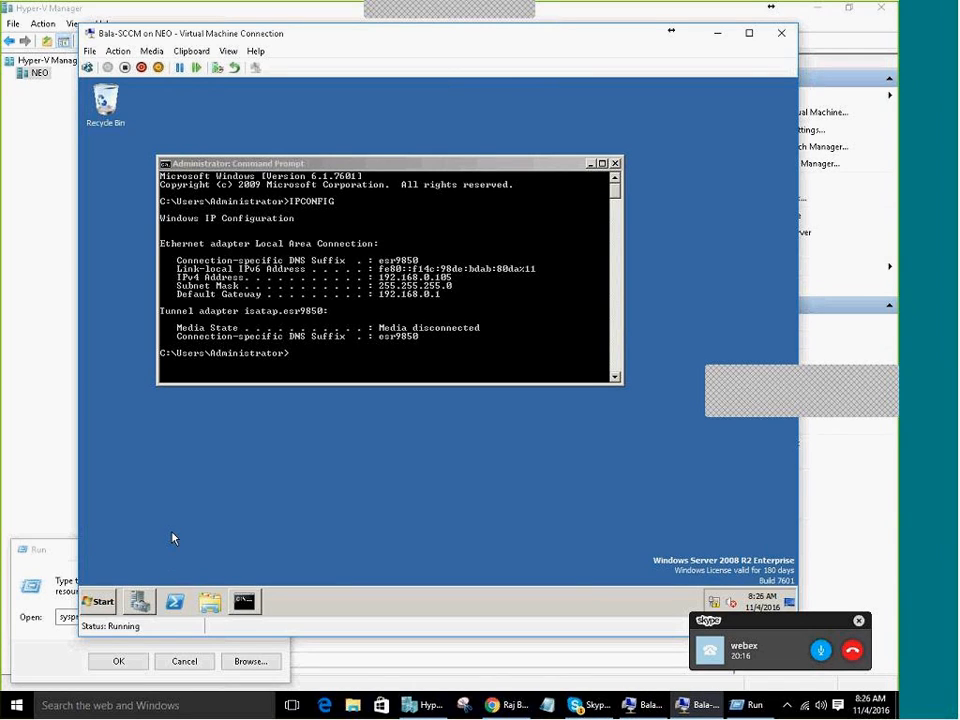
pyautogui.click(100, 601)
pyautogui.rightClick(289, 385)
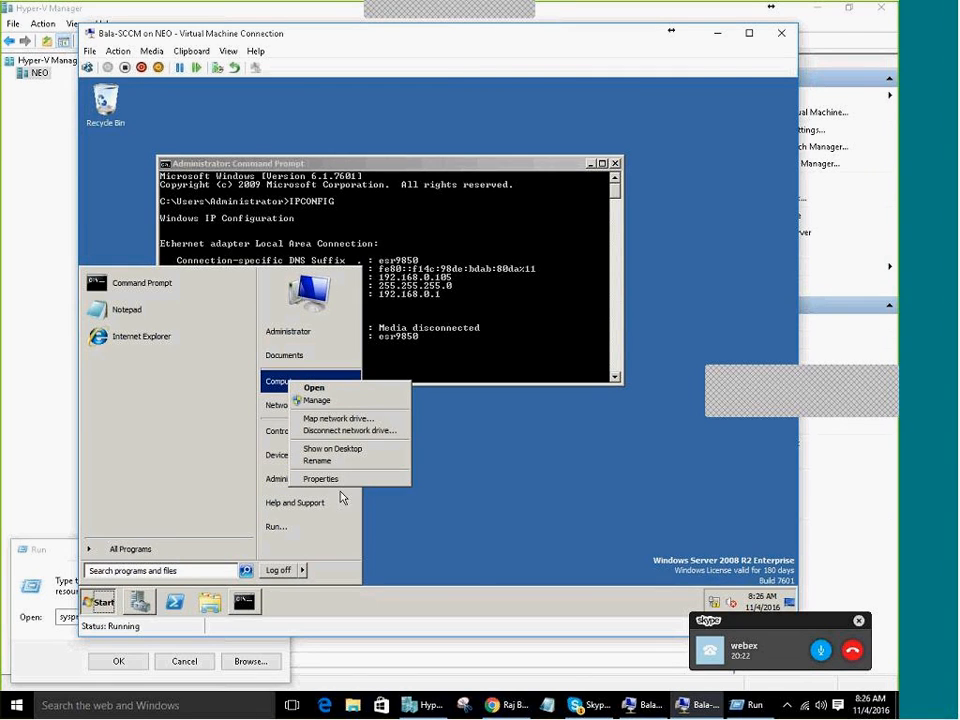
pyautogui.click(474, 333)
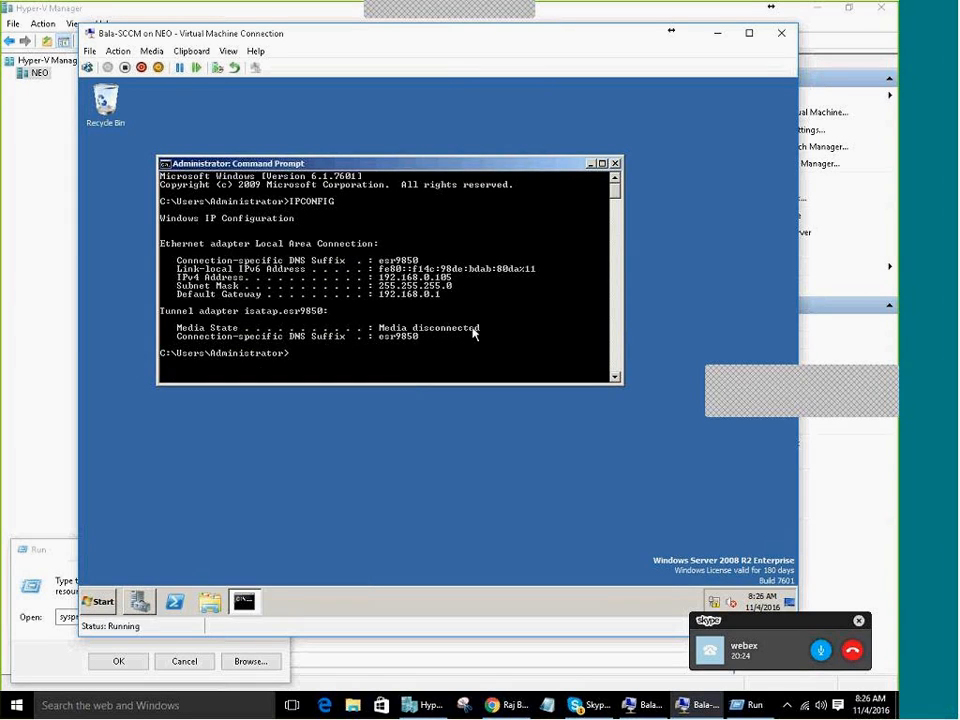
# Rerun IPCONFIG, which still shows IPv4 192.168.0.105 and gateway 192.168.0.1
pyautogui.press('Up')
pyautogui.press('Return')
pyautogui.scroll(-4, 474, 333)
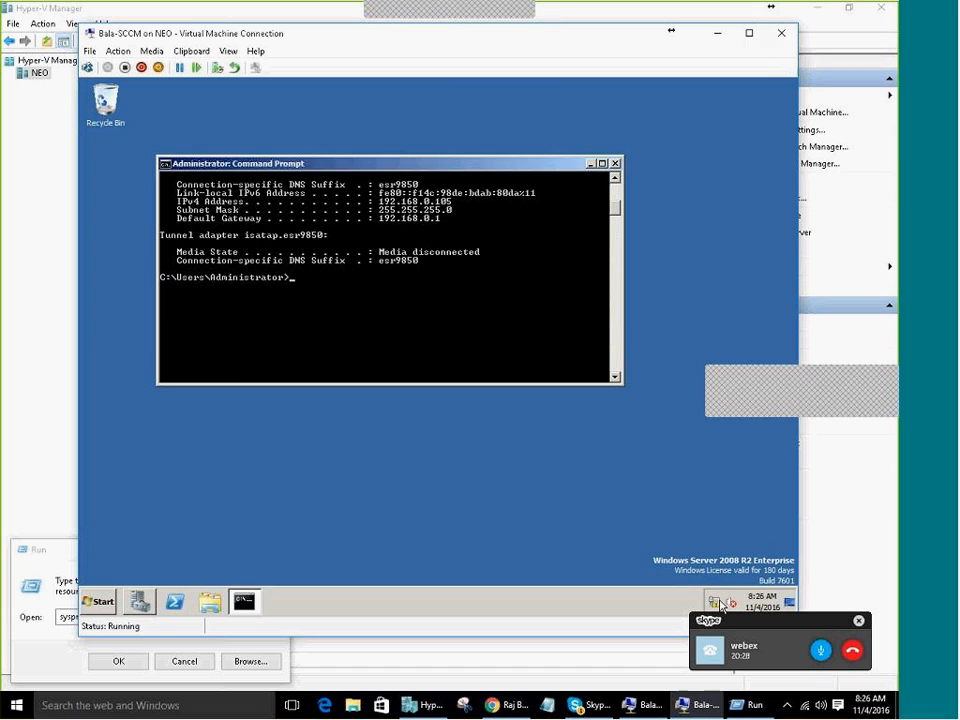
pyautogui.click(540, 450)
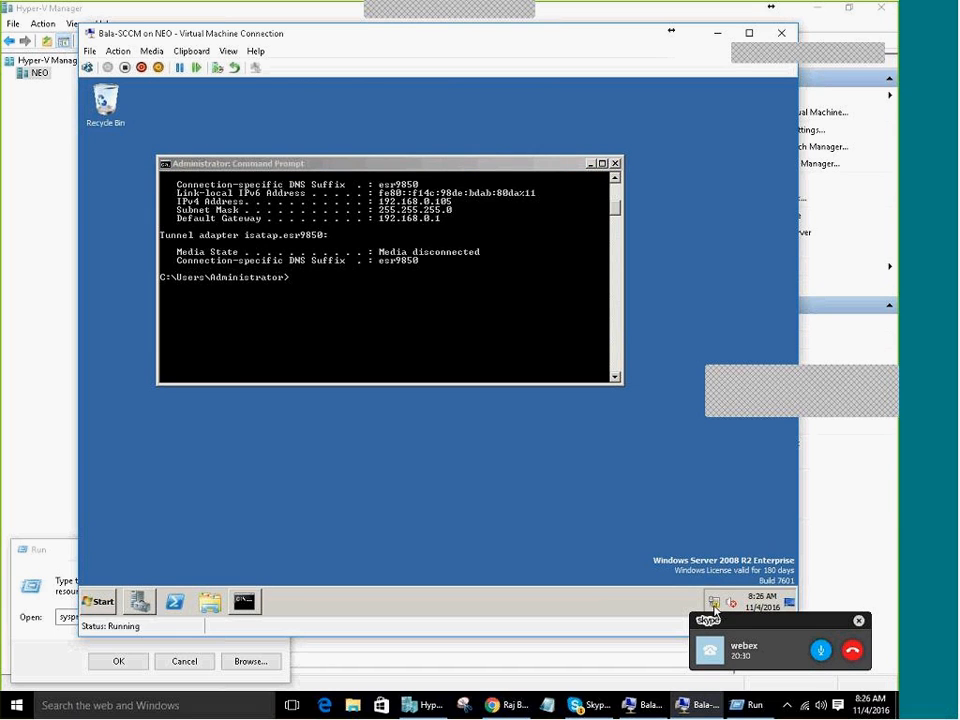
# Open Local Area Connection's TCP/IPv4 properties and choose 'Use the following IP address'
pyautogui.rightClick(716, 600)
pyautogui.click(681, 591)
pyautogui.click(248, 209)
pyautogui.doubleClick(267, 225)
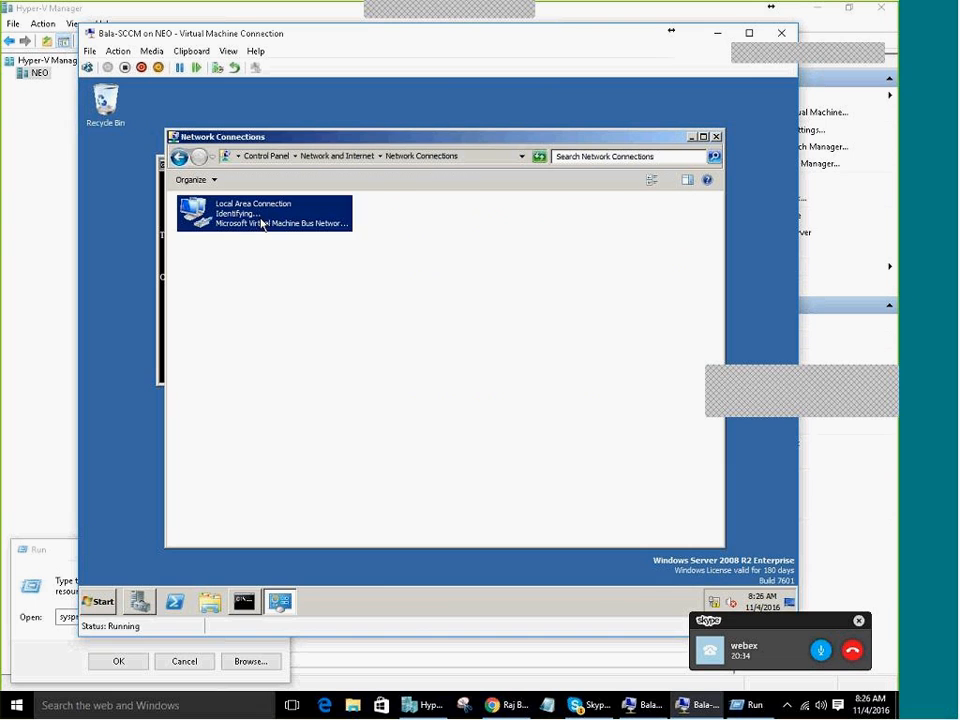
pyautogui.click(358, 459)
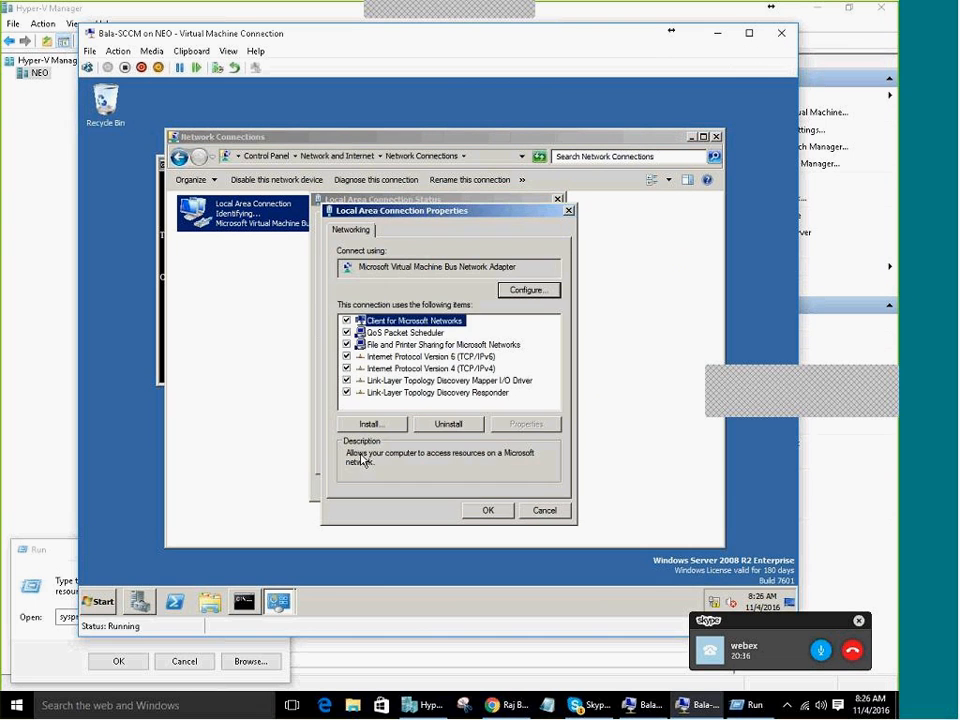
pyautogui.click(401, 369)
pyautogui.doubleClick(401, 369)
pyautogui.click(400, 356)
pyautogui.click(503, 372)
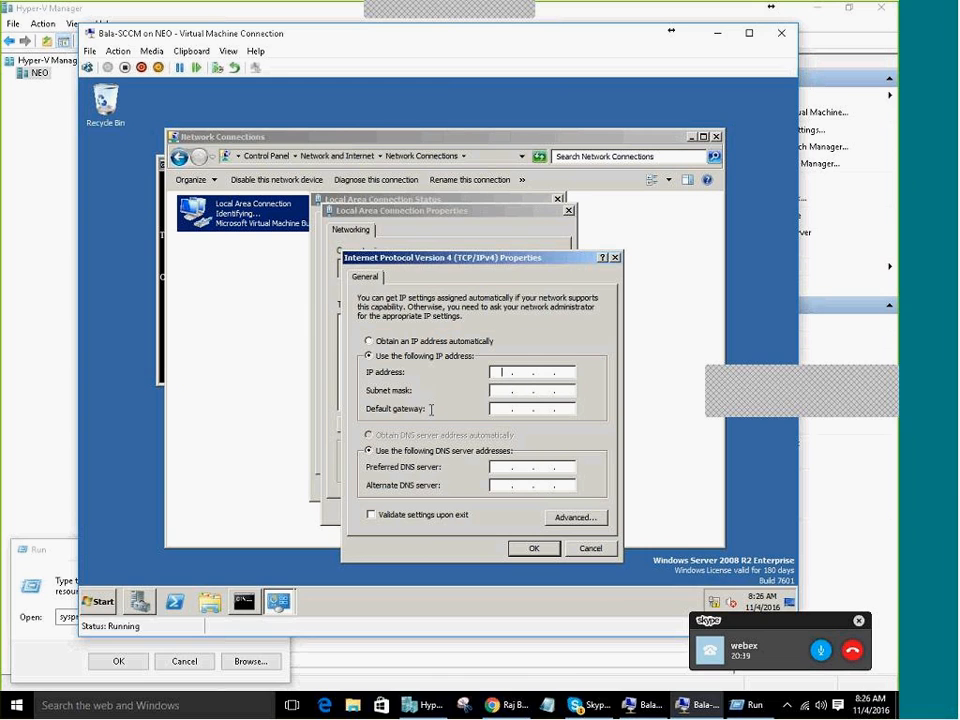
pyautogui.click(642, 704)
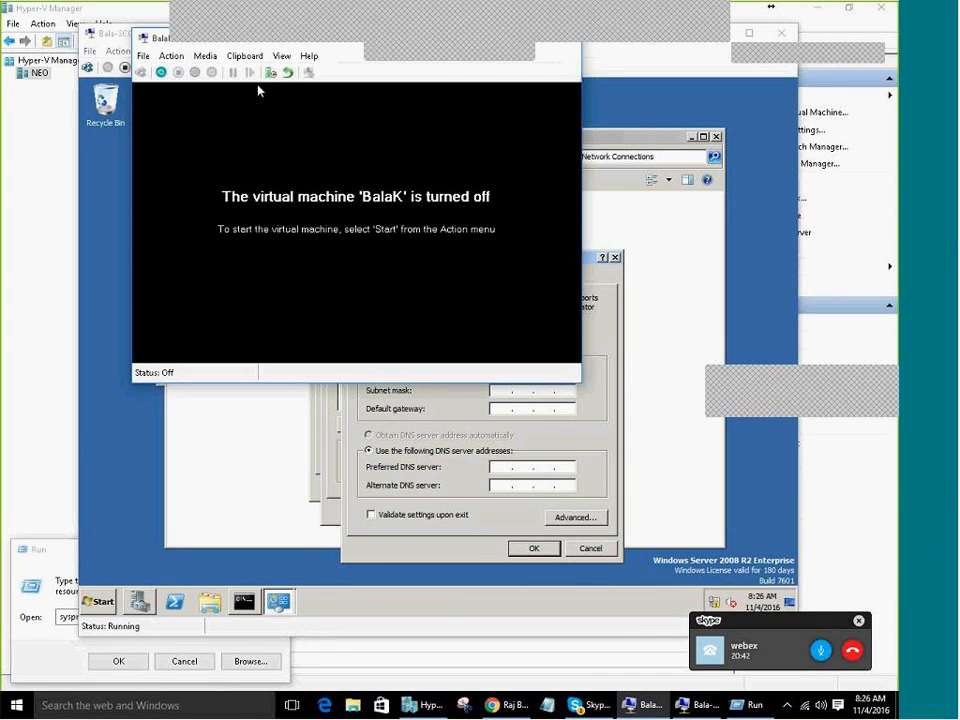
pyautogui.click(662, 706)
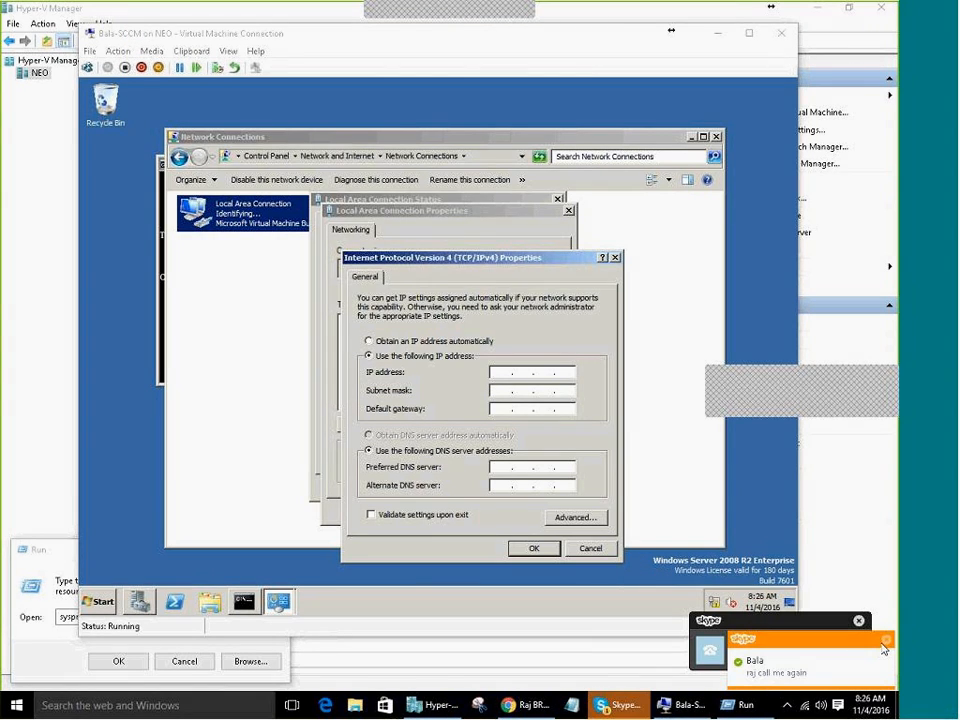
# Open the Skype chat and send the message 'please call your self to'
pyautogui.click(779, 676)
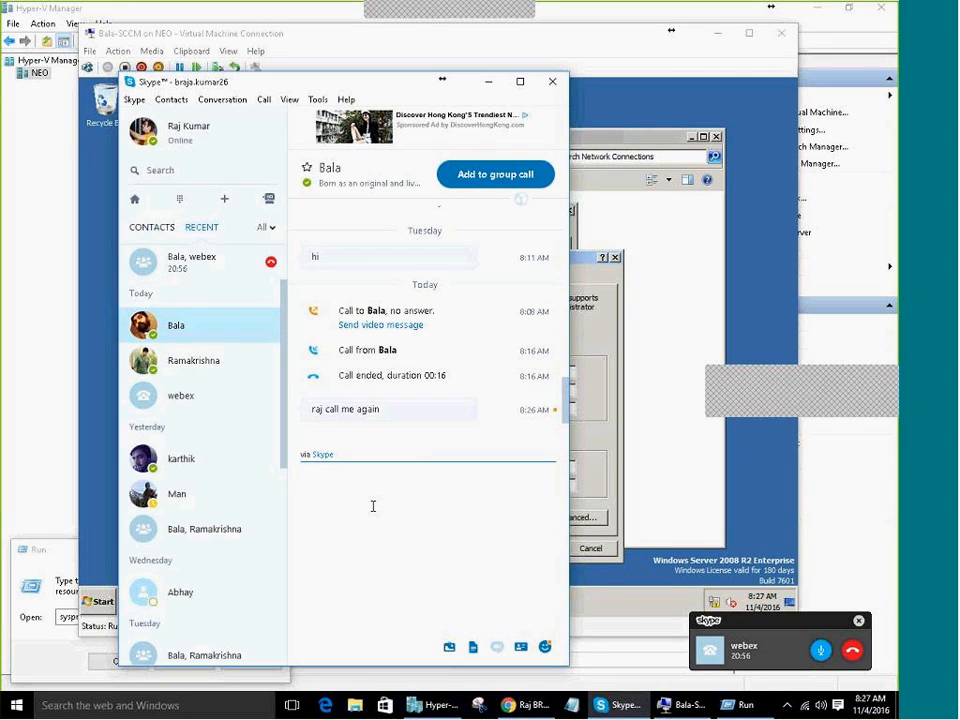
pyautogui.write('PlEASE CA')
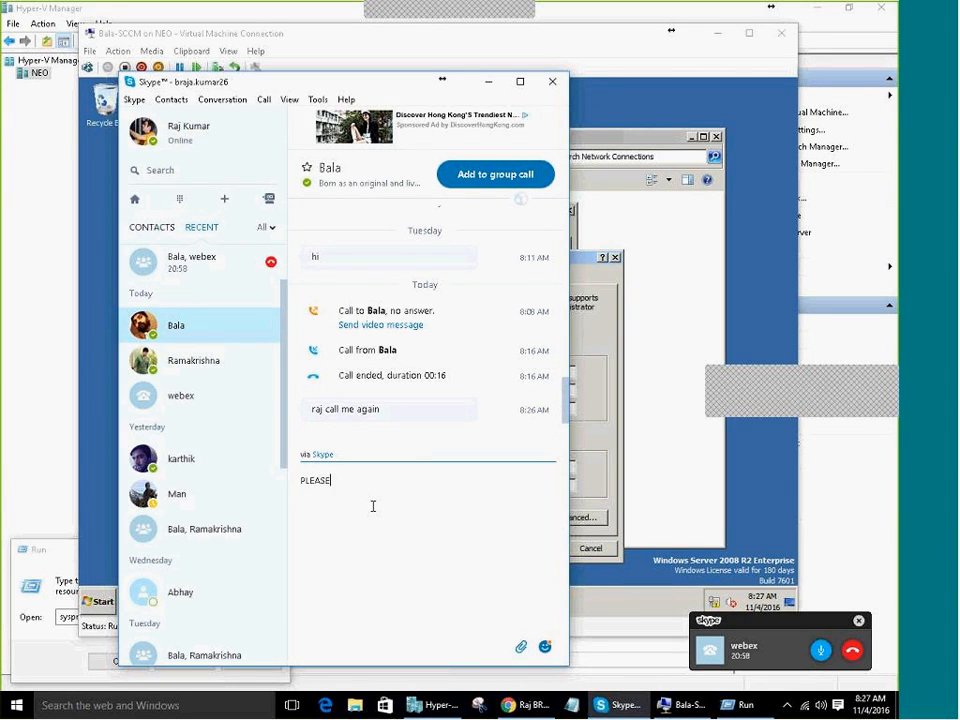
pyautogui.write('LL YOUR SELF TO JOIN BE')
pyautogui.press('BackSpace')
pyautogui.press('BackSpace')
pyautogui.press('BackSpace')
pyautogui.press('BackSpace')
pyautogui.press('BackSpace')
pyautogui.press('BackSpace')
pyautogui.press('BackSpace')
pyautogui.press('BackSpace')
pyautogui.press('BackSpace')
pyautogui.press('BackSpace')
pyautogui.press('BackSpace')
pyautogui.press('BackSpace')
pyautogui.press('BackSpace')
pyautogui.press('BackSpace')
pyautogui.press('BackSpace')
pyautogui.press('BackSpace')
pyautogui.press('BackSpace')
pyautogui.press('BackSpace')
pyautogui.press('BackSpace')
pyautogui.press('BackSpace')
pyautogui.write('please call your self to')
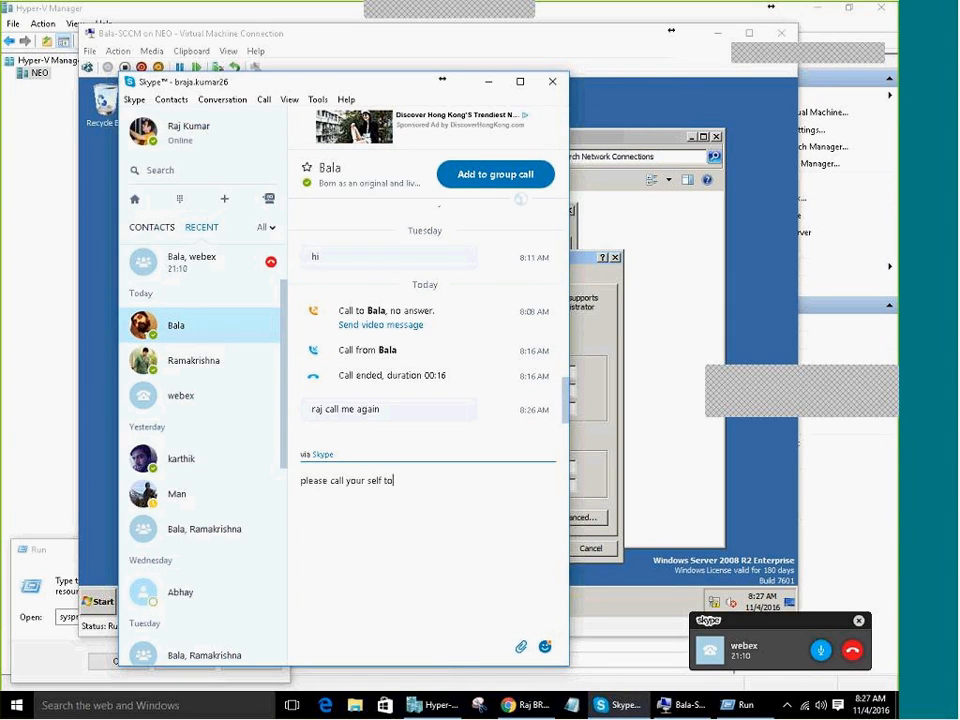
pyautogui.press('Return')
# Send 'webex call option' in the chat and minimize the Skype window
pyautogui.write('webex call opt')
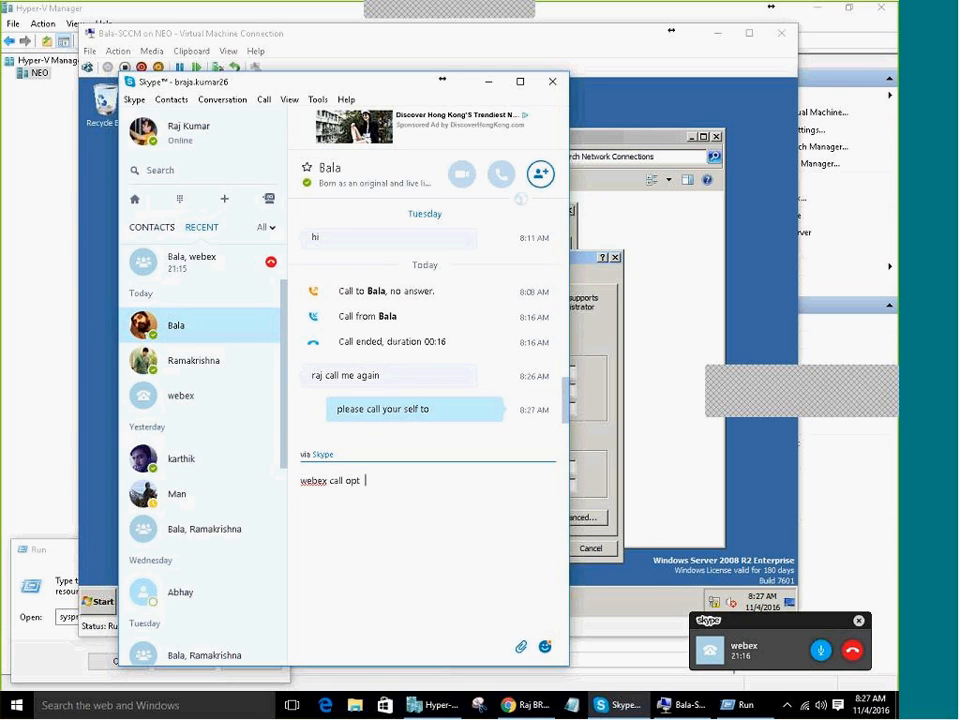
pyautogui.press('BackSpace')
pyautogui.write('ion')
pyautogui.press('Return')
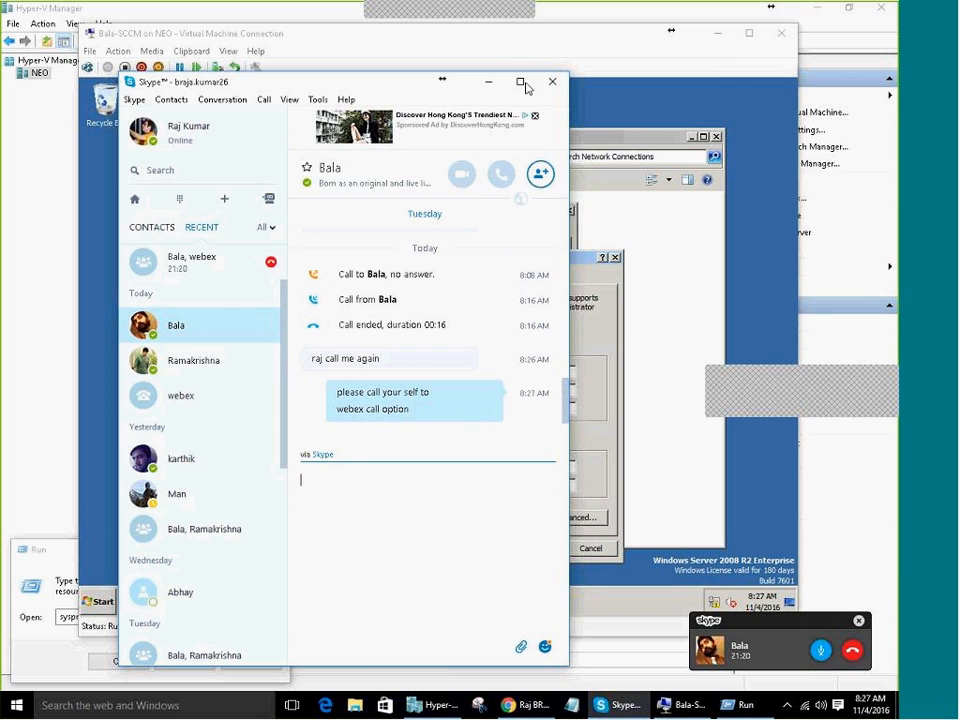
pyautogui.click(489, 82)
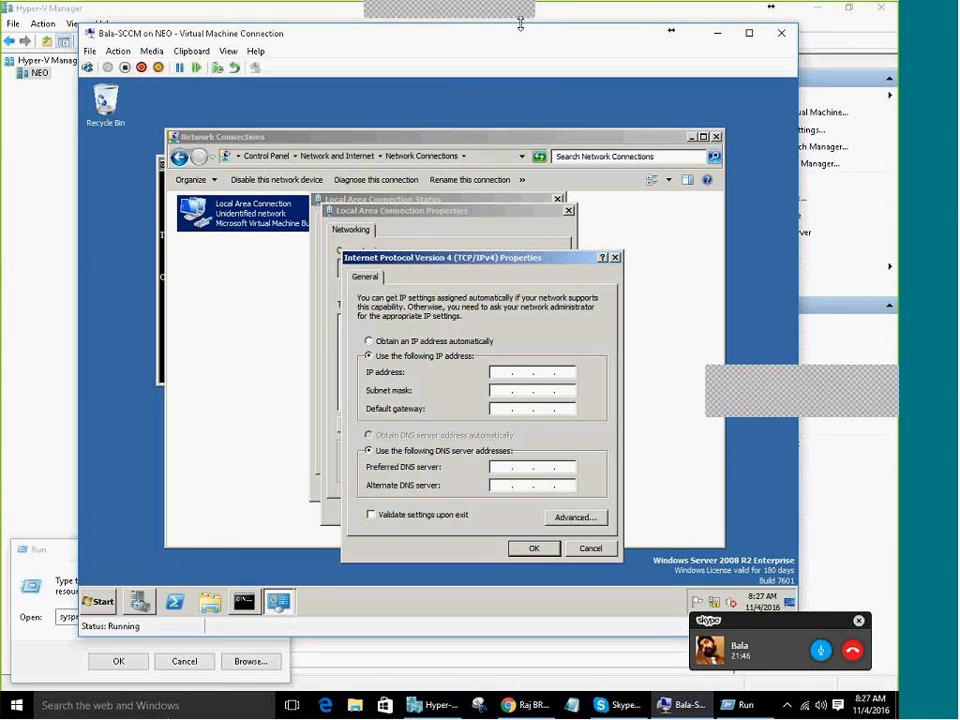
# Enter static IP 11.0.0.100 with subnet mask 255.0.0.0 in the VM's IPv4 properties
pyautogui.click(443, 707)
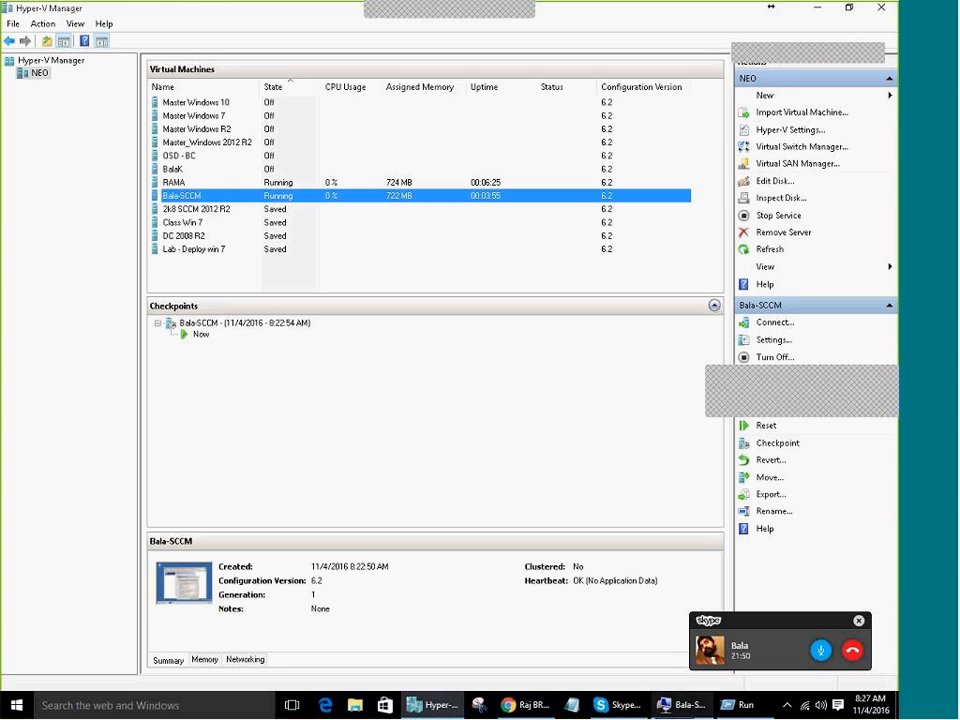
pyautogui.click(690, 704)
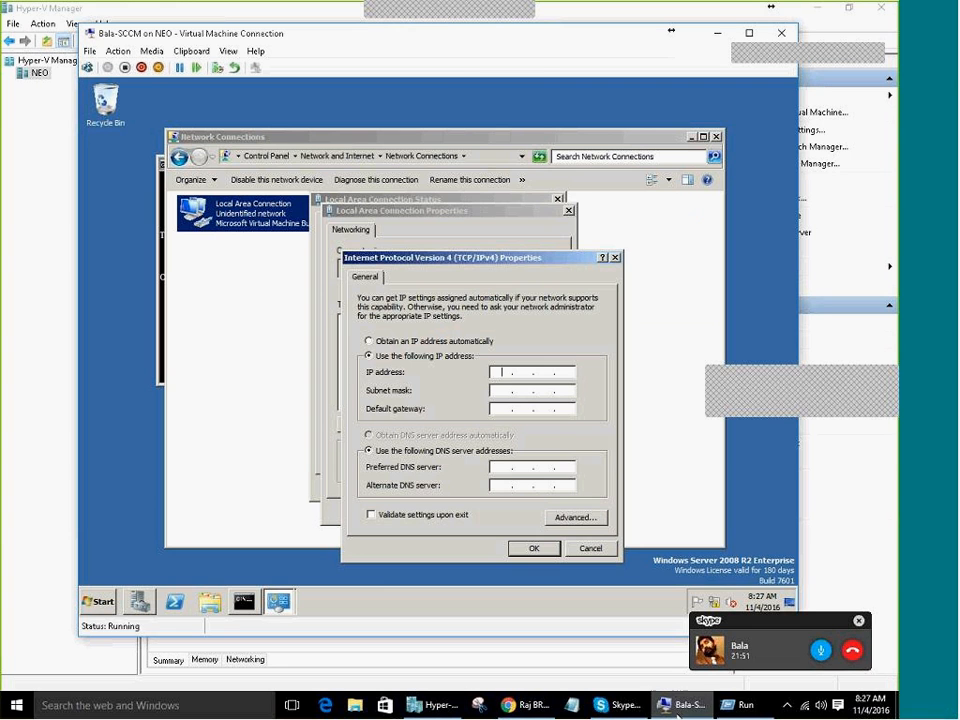
pyautogui.click(498, 372)
pyautogui.write('11')
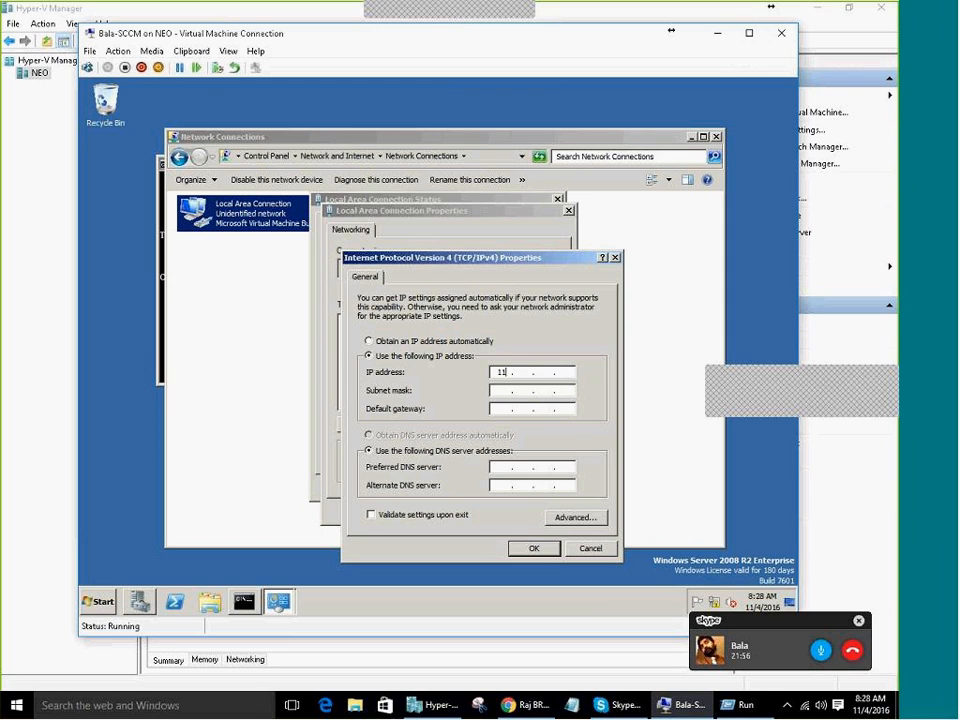
pyautogui.write('.0.0.1')
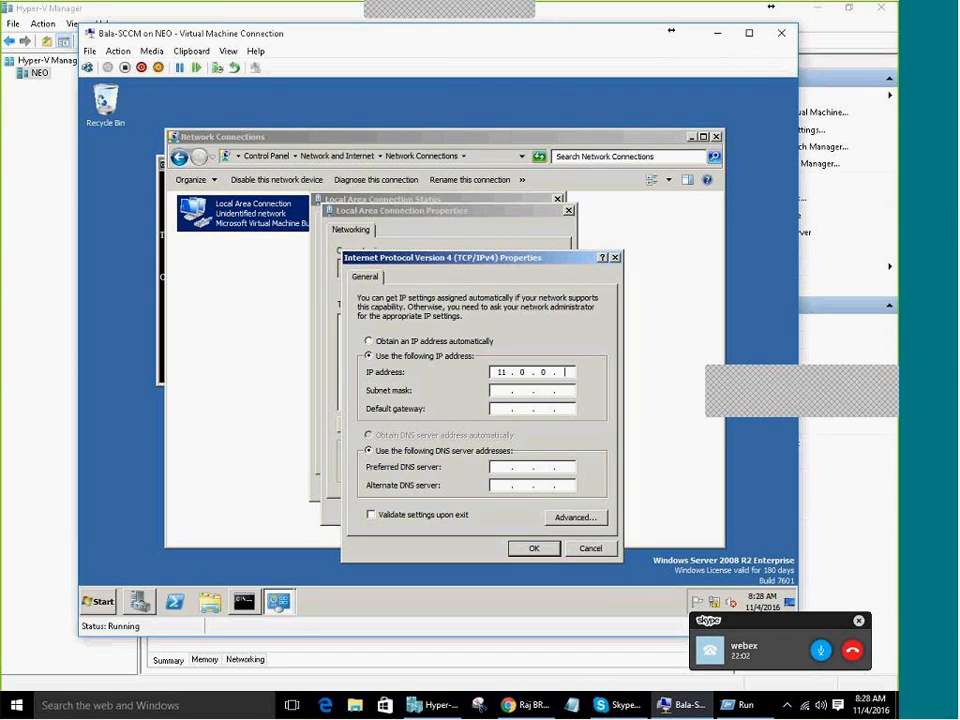
pyautogui.write('00')
pyautogui.press('Tab')
pyautogui.press('Tab')
pyautogui.press('Tab')
pyautogui.press('Tab')
pyautogui.write('11 . 0 . 0 .')
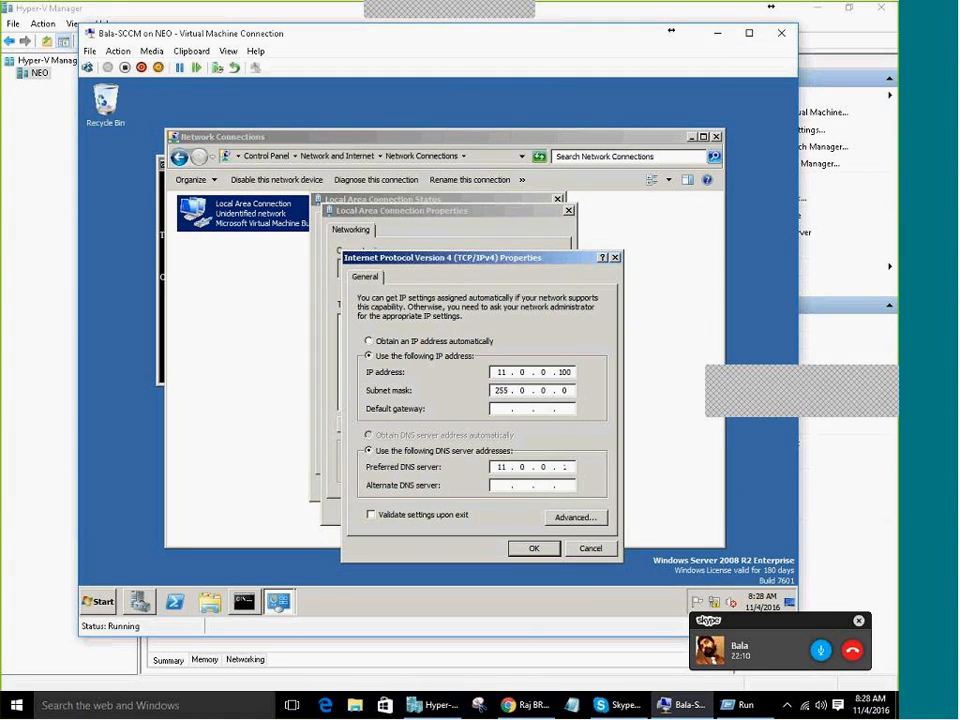
# Add DNS suffix tata.local in Advanced TCP/IP Settings and OK every property dialog
pyautogui.click(575, 517)
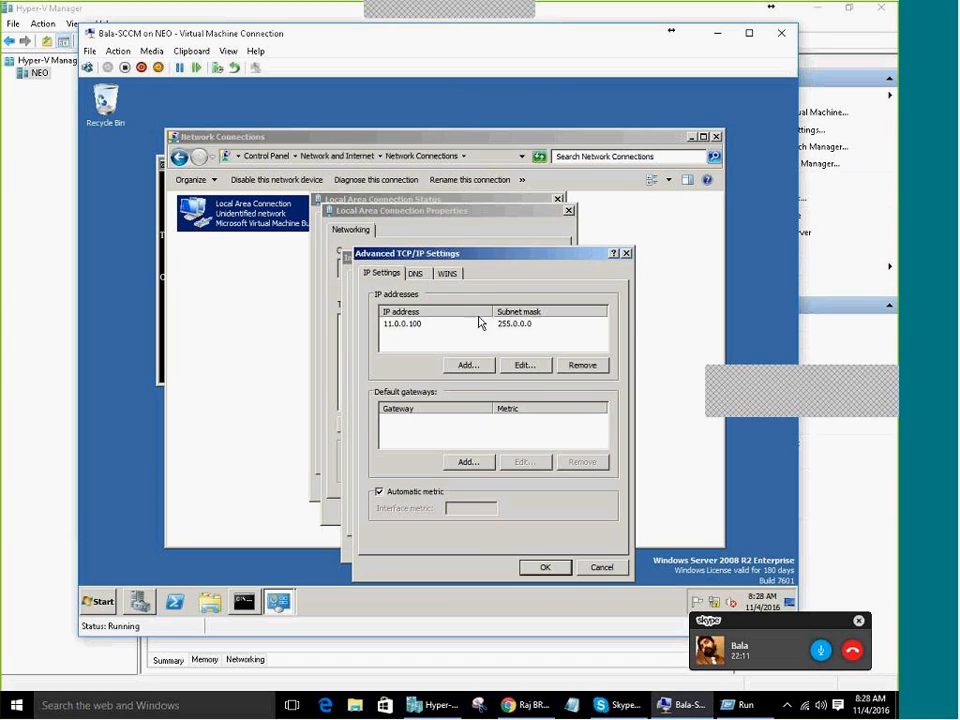
pyautogui.click(418, 276)
pyautogui.click(516, 512)
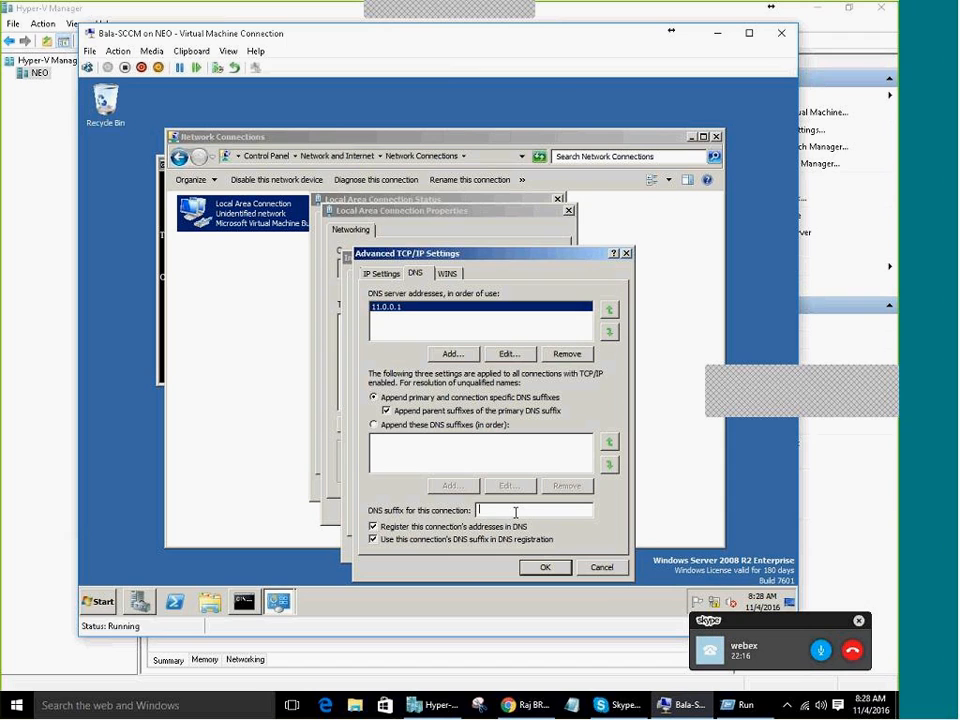
pyautogui.write('ta')
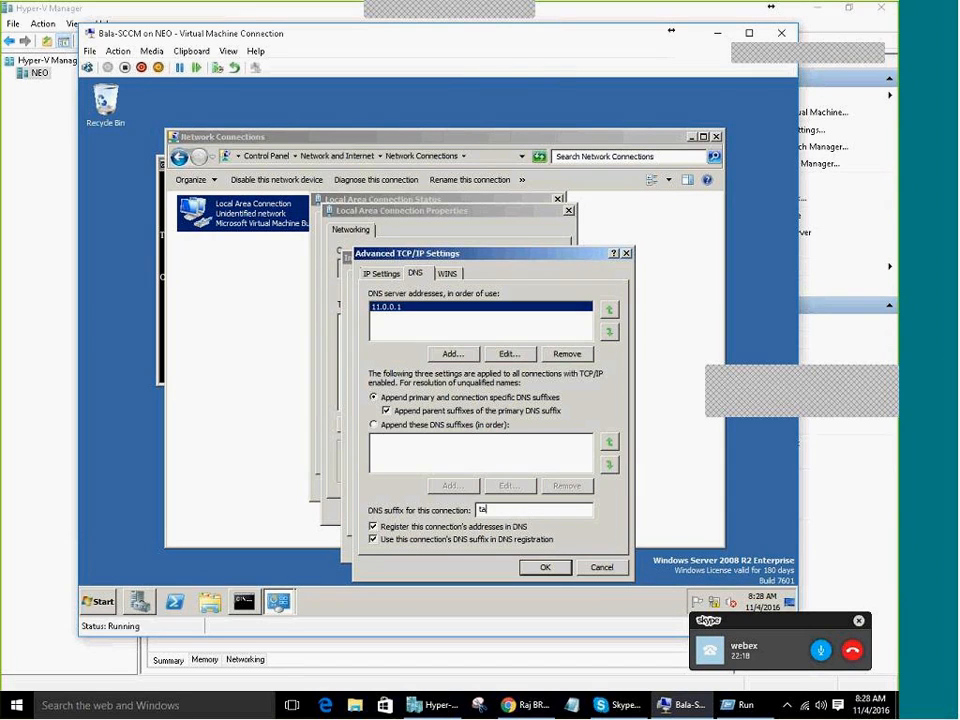
pyautogui.write('ta.local')
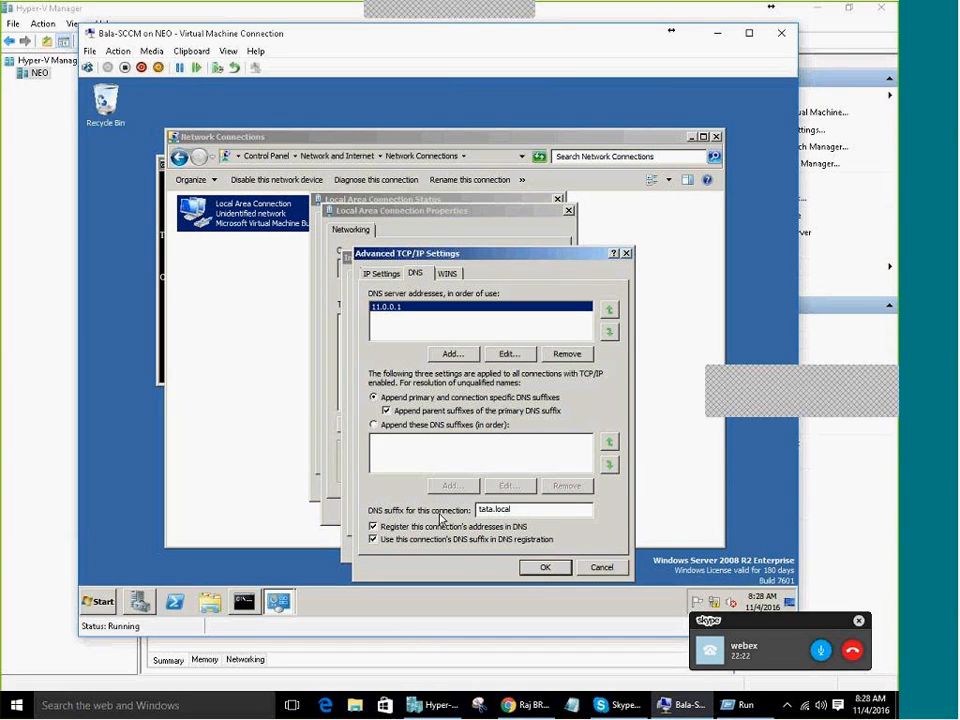
pyautogui.click(541, 569)
pyautogui.click(534, 550)
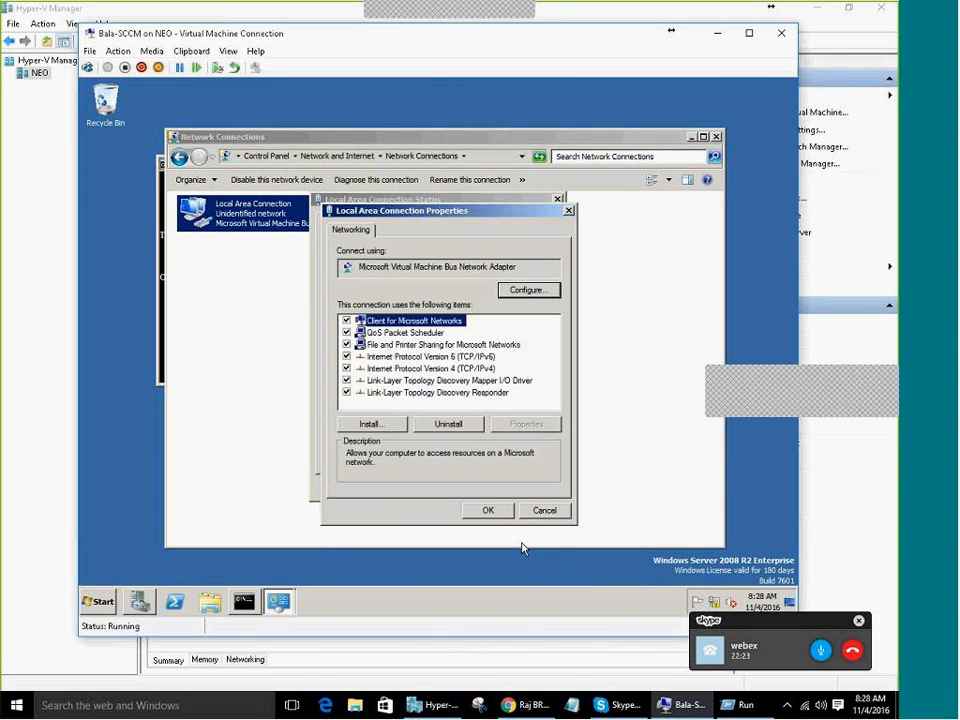
pyautogui.click(489, 511)
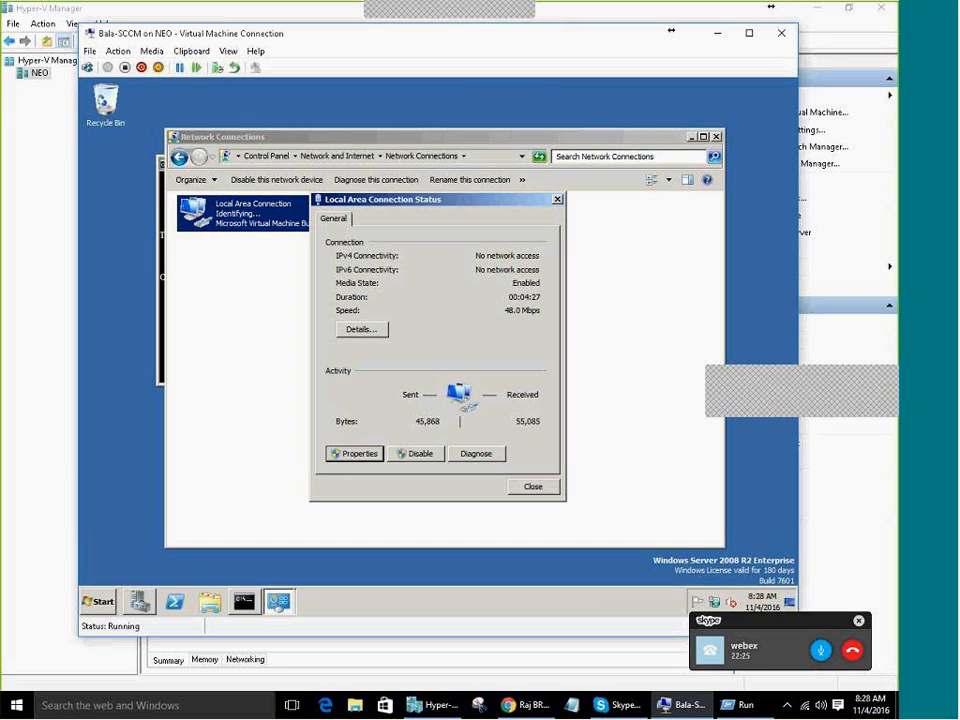
# Ping tata.local from the VM's Command Prompt, stopping after two successful replies
pyautogui.click(533, 486)
pyautogui.click(250, 600)
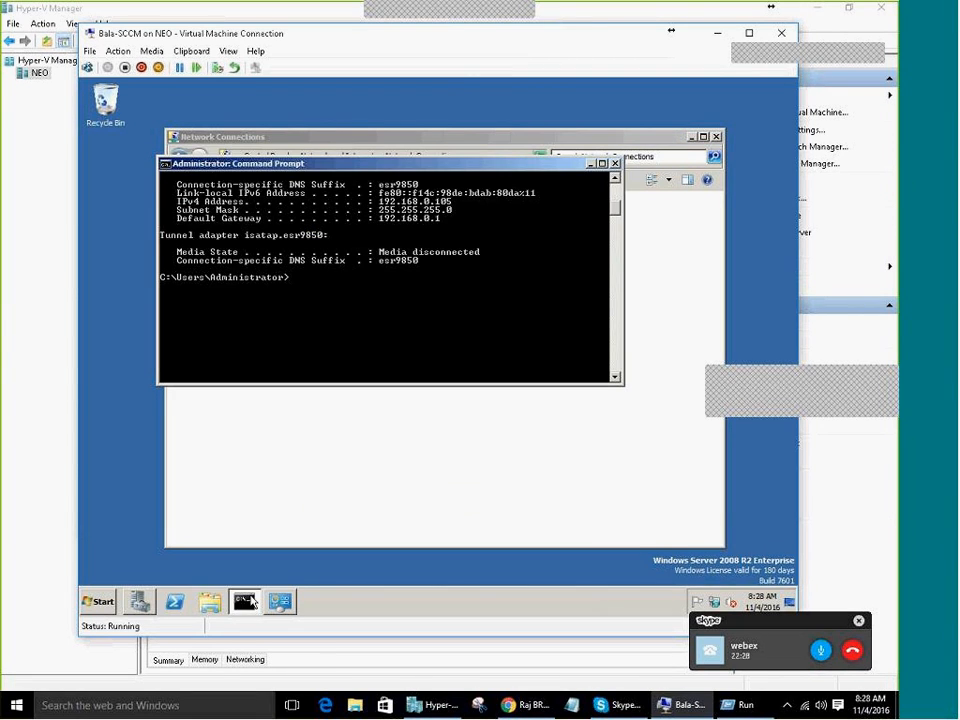
pyautogui.write('ping tata')
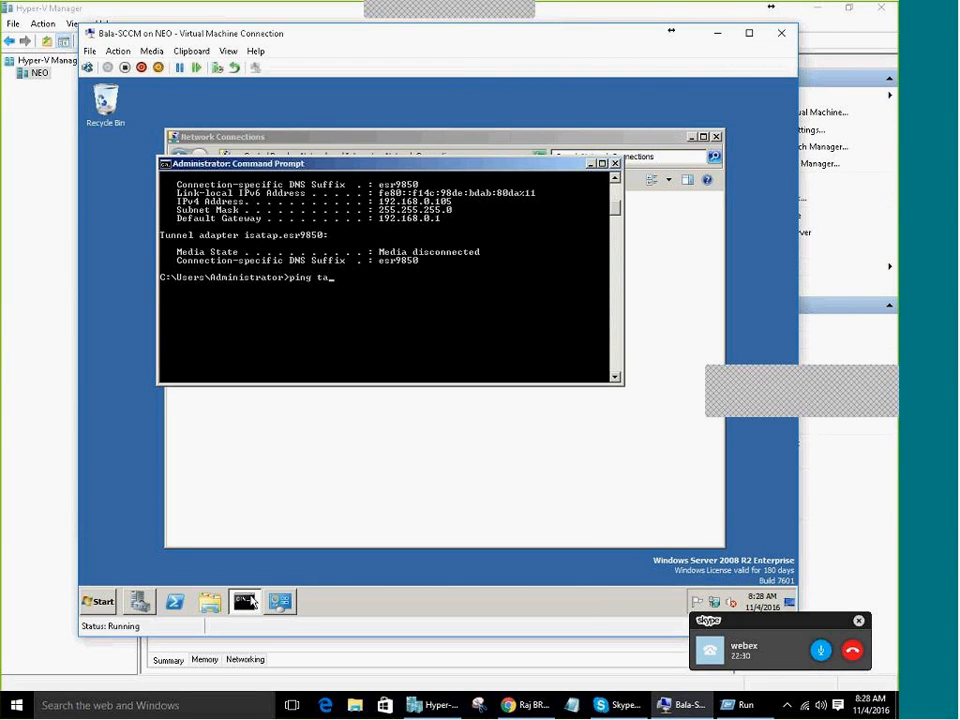
pyautogui.write('cal')
pyautogui.press('Return')
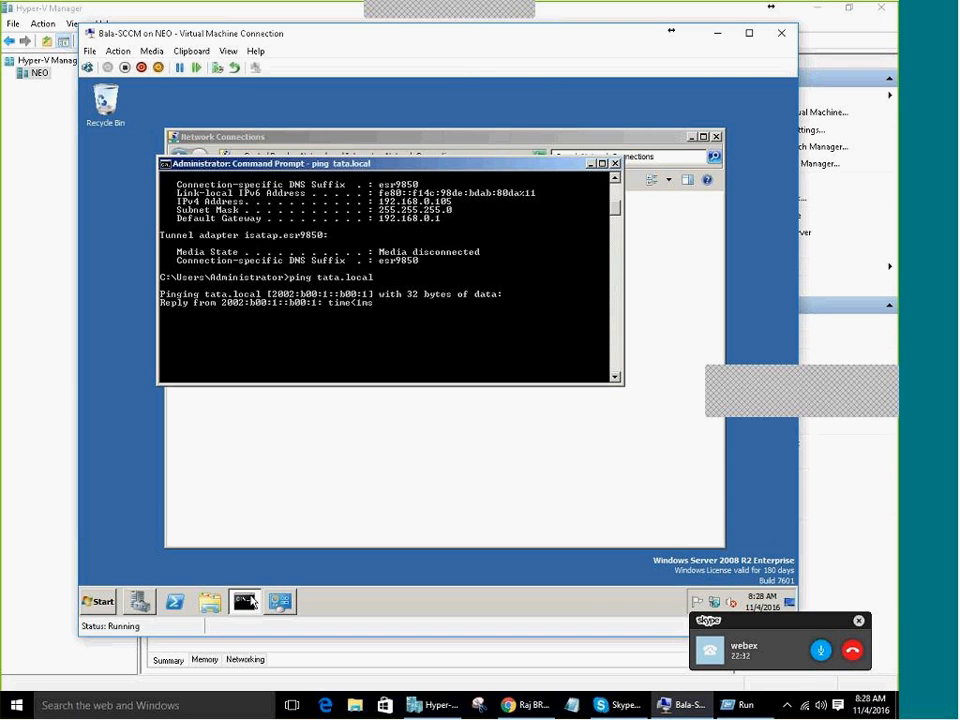
pyautogui.hotkey('ctrl', 'c')
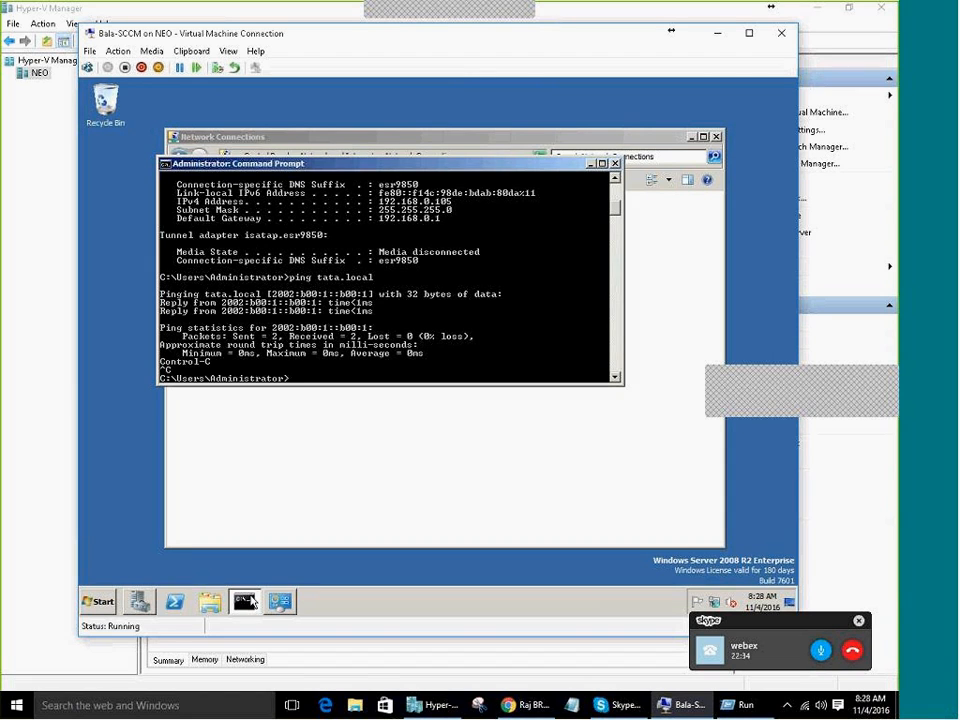
# Open and close the host's search panel and Start menu, returning to the VM
pyautogui.click(178, 710)
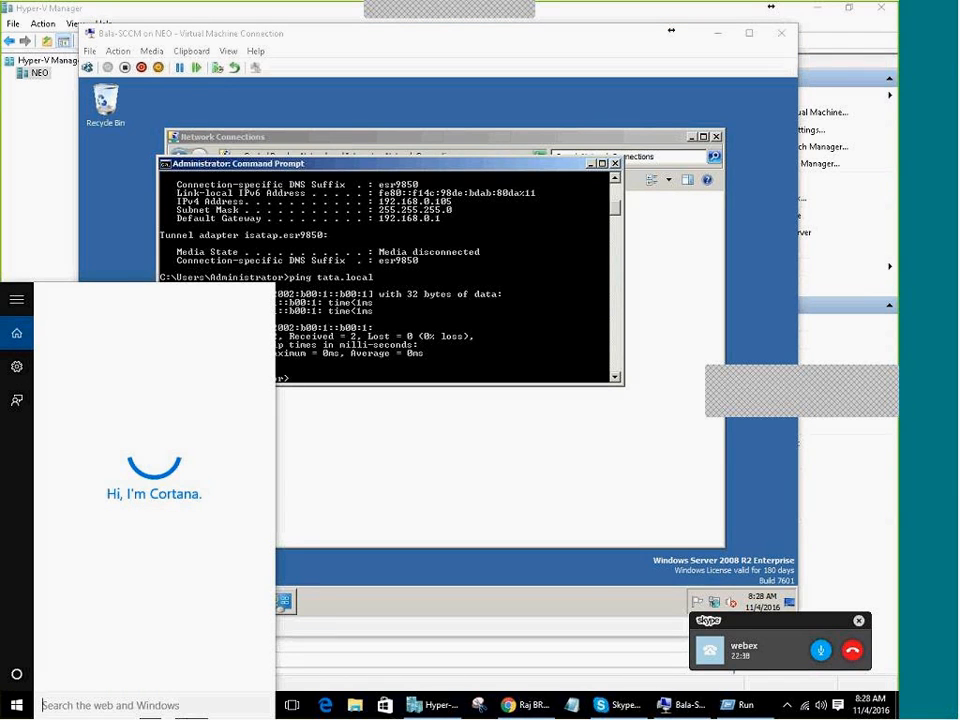
pyautogui.press('super')
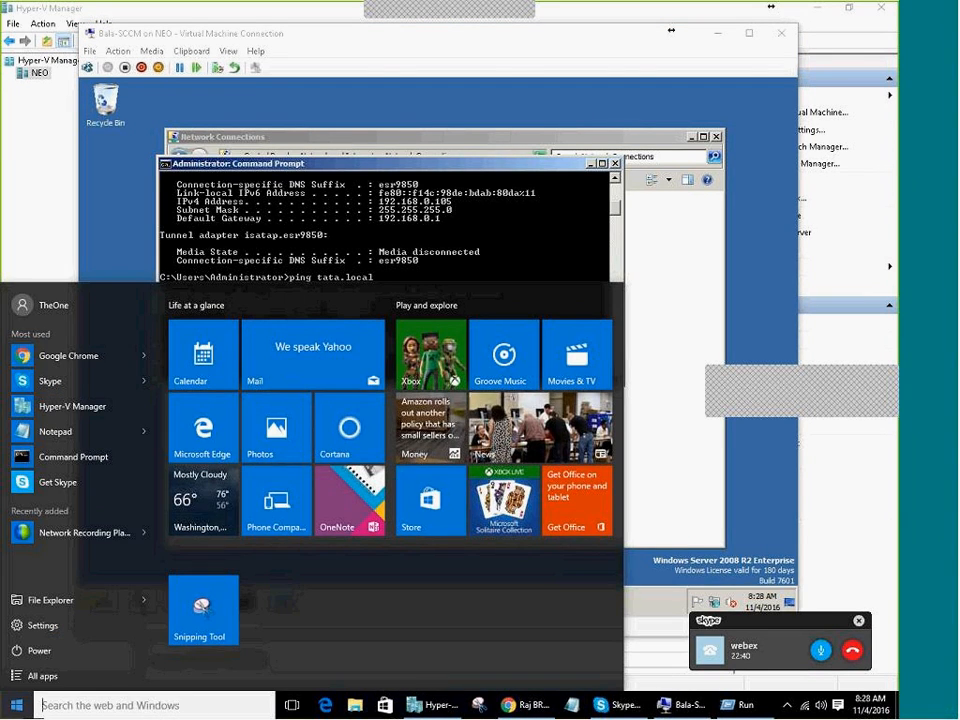
pyautogui.click(16, 705)
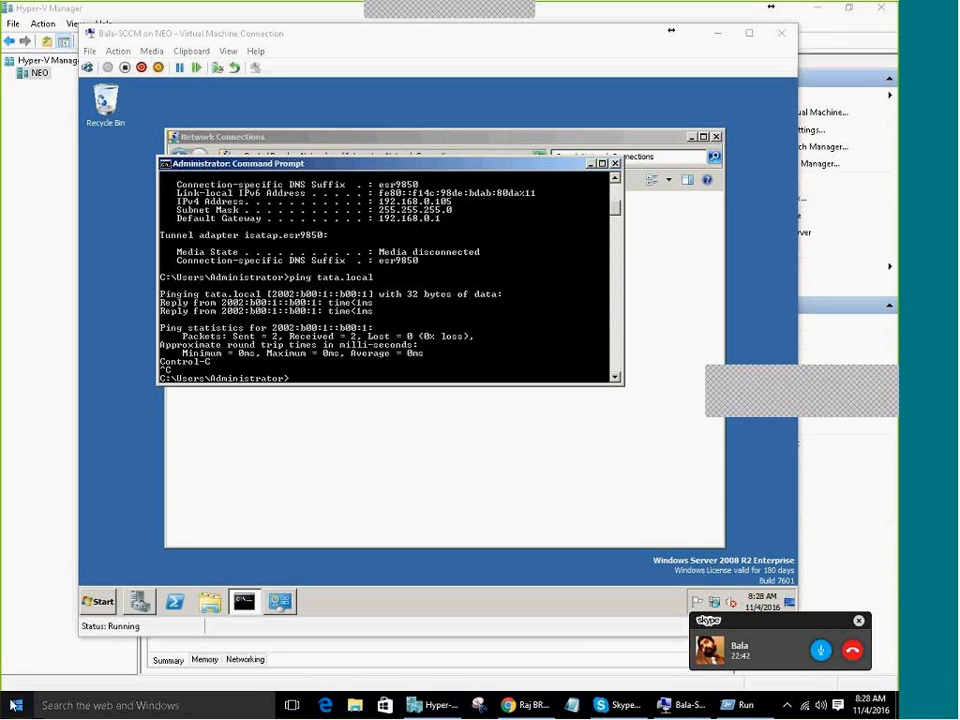
# Open the VM's System properties and the computer name change dialog
pyautogui.click(255, 491)
pyautogui.click(98, 601)
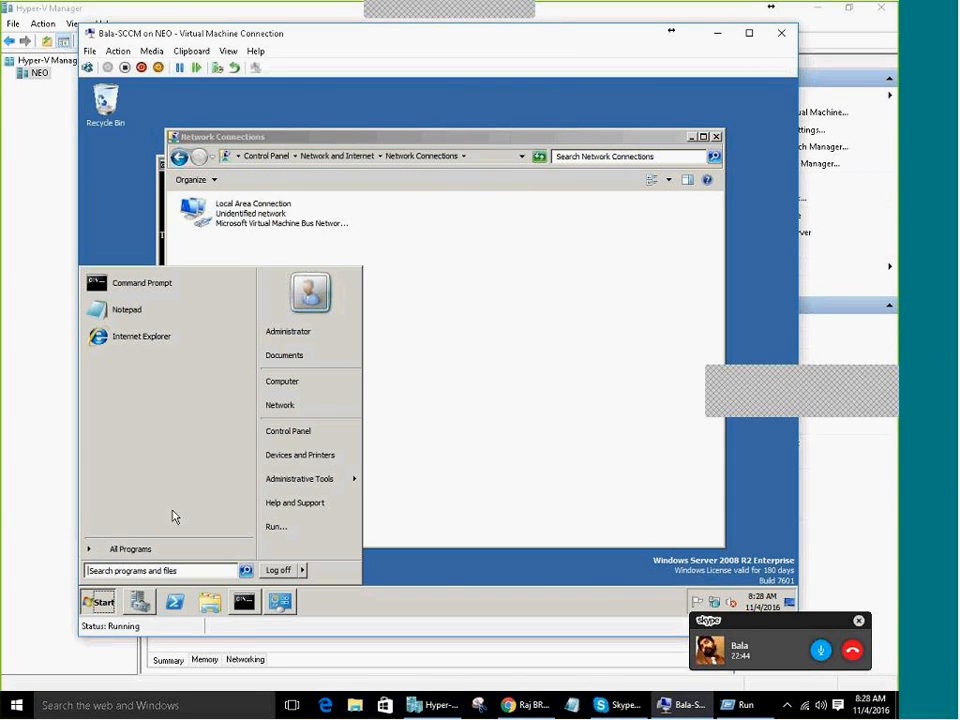
pyautogui.rightClick(313, 388)
pyautogui.click(344, 486)
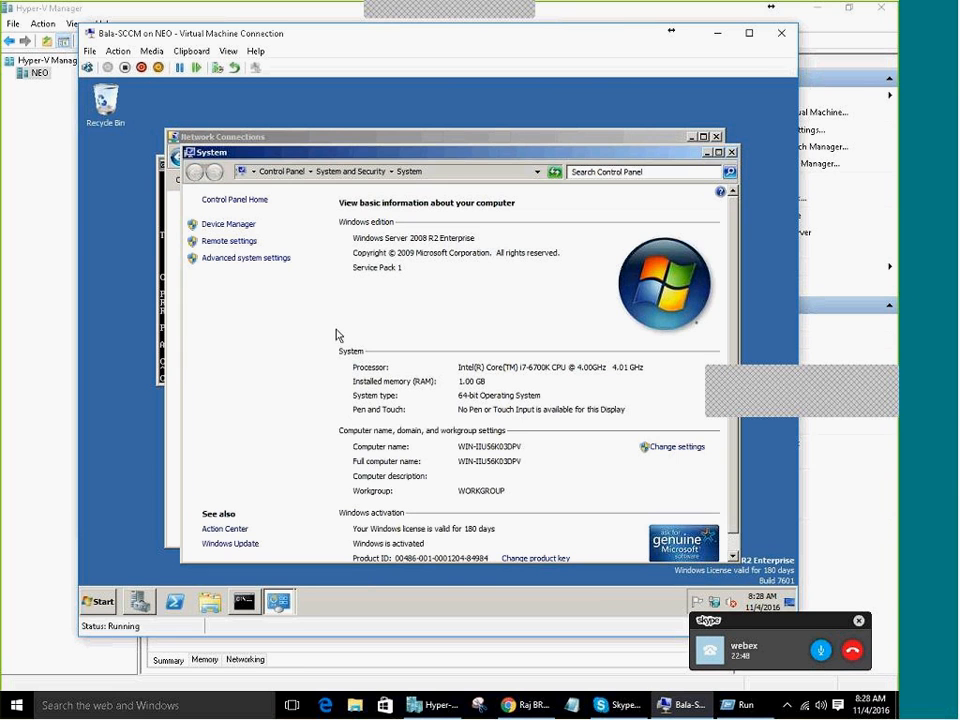
pyautogui.doubleClick(555, 157)
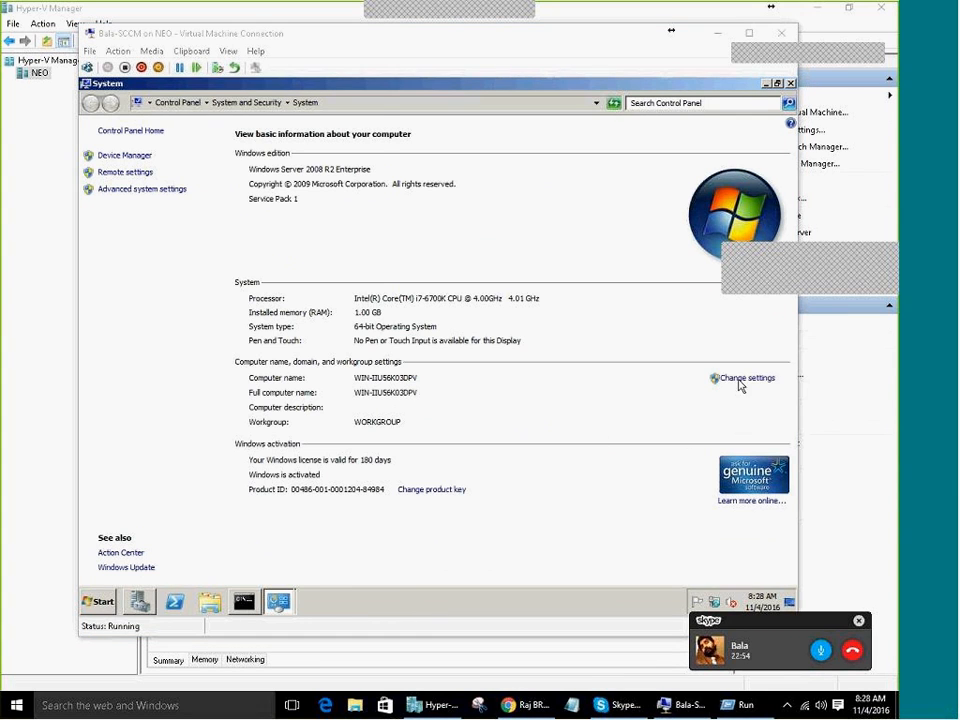
pyautogui.click(740, 380)
pyautogui.click(333, 257)
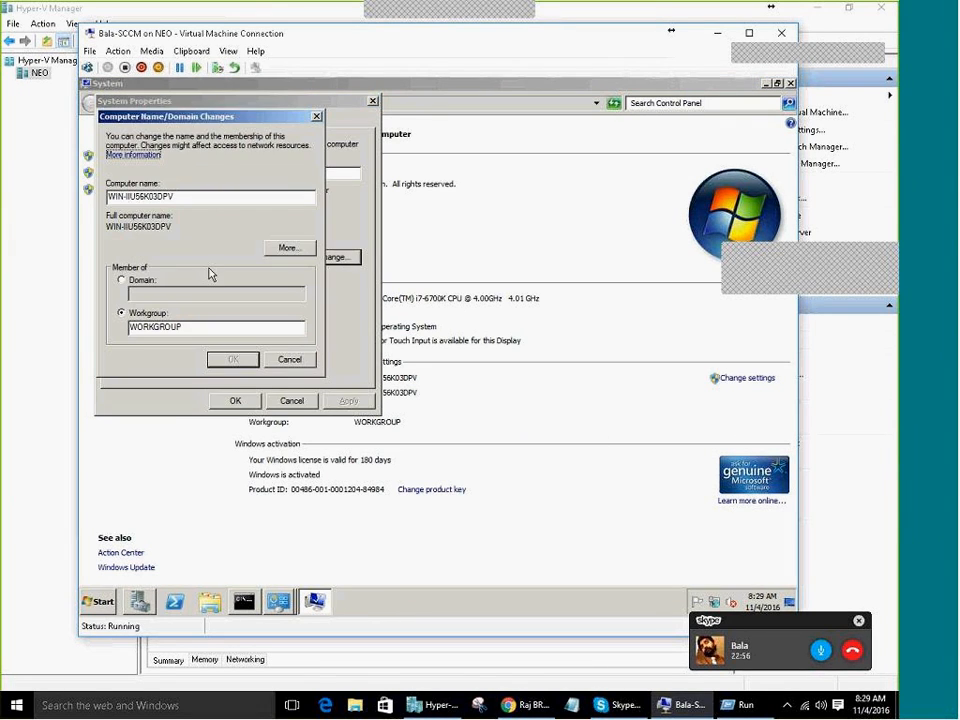
pyautogui.click(140, 281)
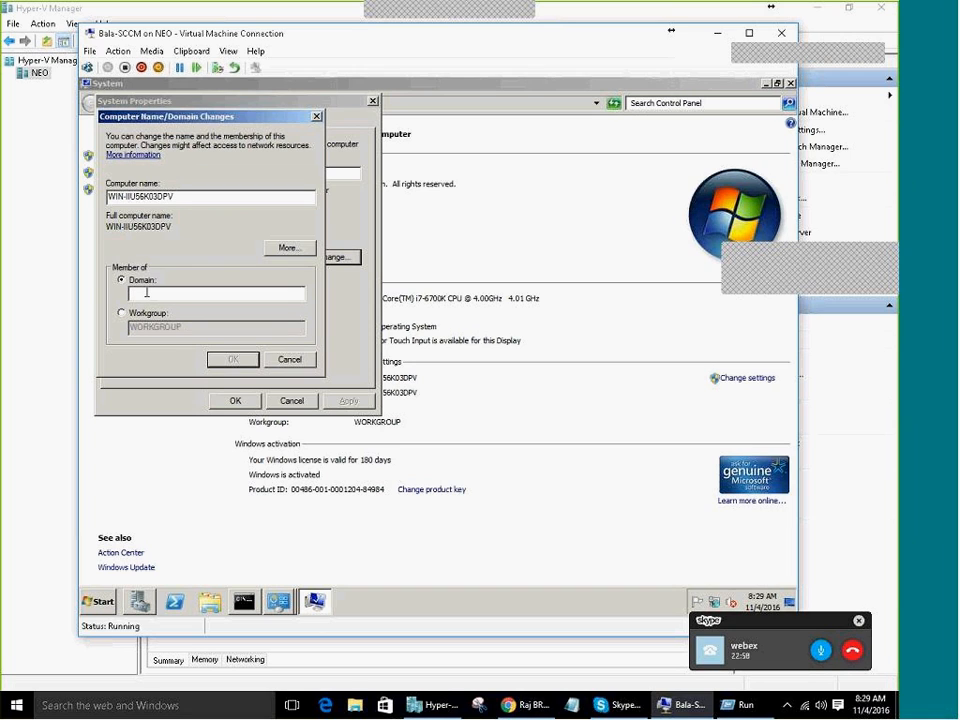
pyautogui.doubleClick(186, 197)
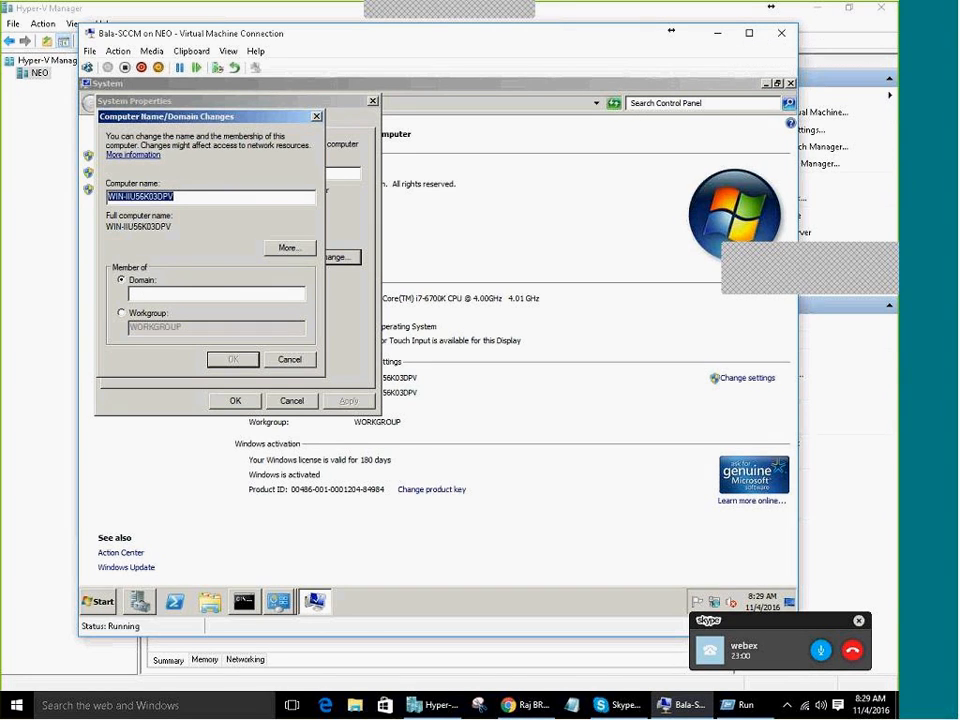
pyautogui.press('Escape')
# Rename the computer to inhydtcs-cm01 and acknowledge the restart-required notice
pyautogui.click(332, 258)
pyautogui.moveTo(180, 194); pyautogui.dragTo(3, 197)
pyautogui.press('BackSpace')
pyautogui.write('inhydtcs-')
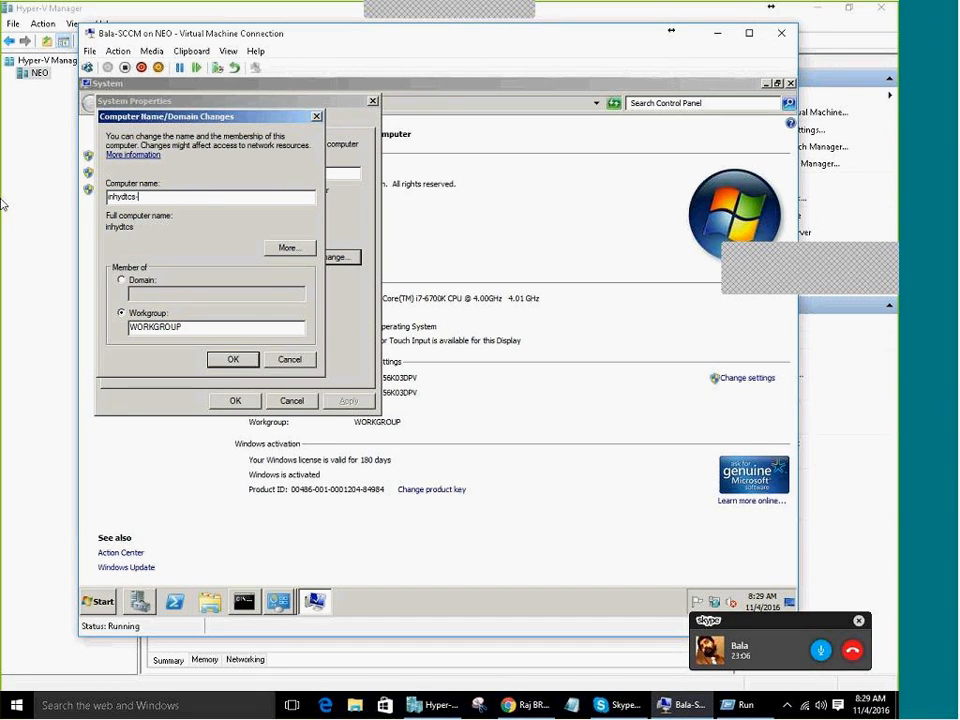
pyautogui.write('cm01')
pyautogui.moveTo(137, 197); pyautogui.dragTo(151, 197)
pyautogui.click(253, 362)
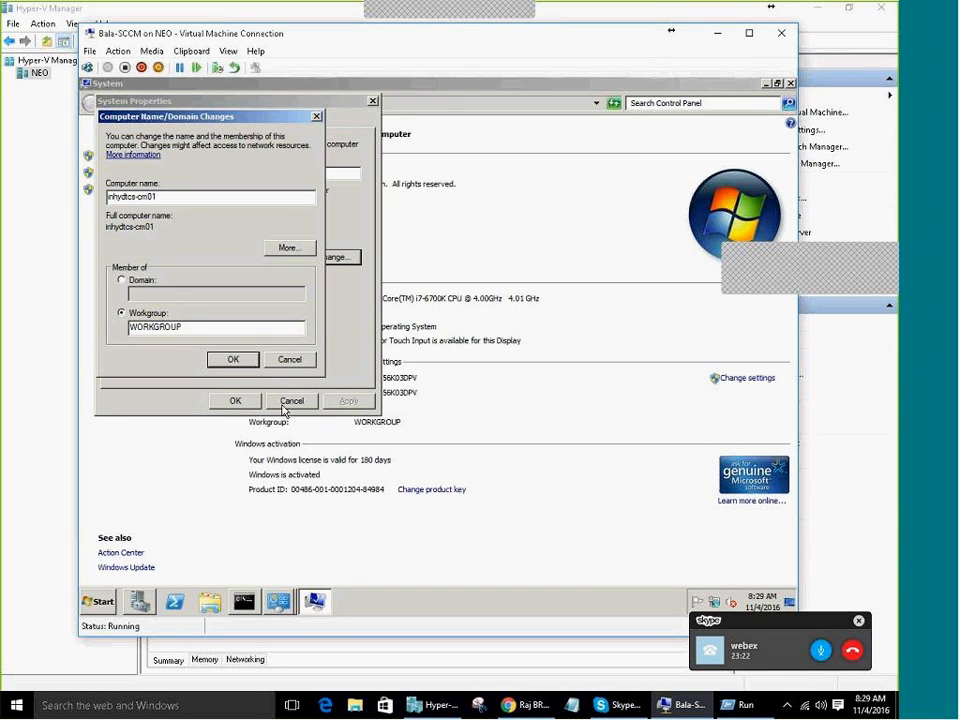
pyautogui.press('Return')
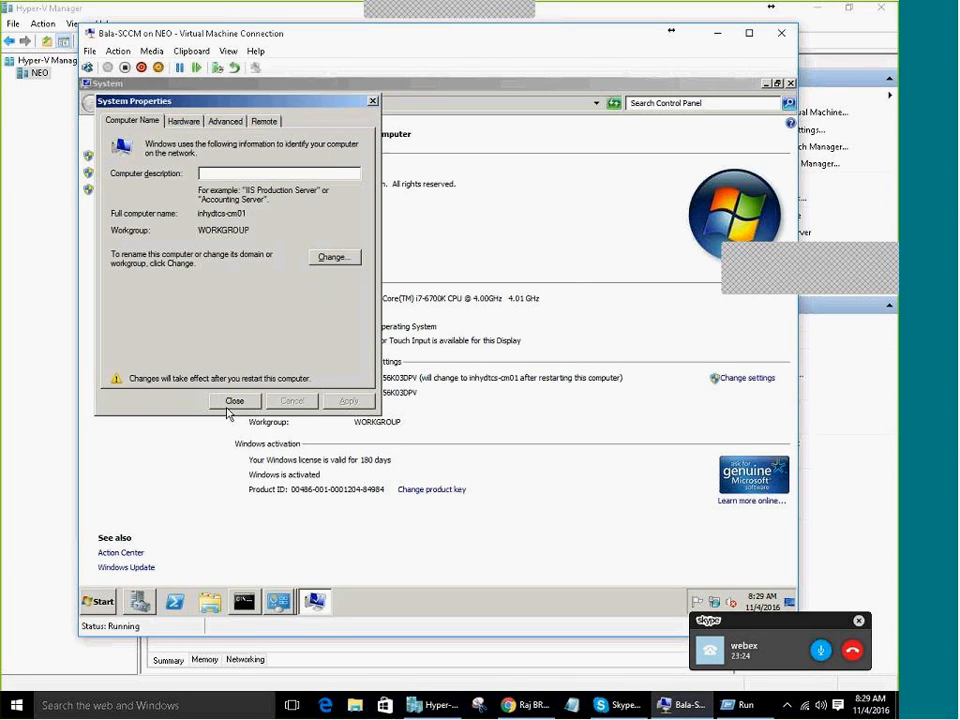
pyautogui.click(232, 403)
# Restart the VM now and log back in as Administrator with the account password
pyautogui.click(444, 349)
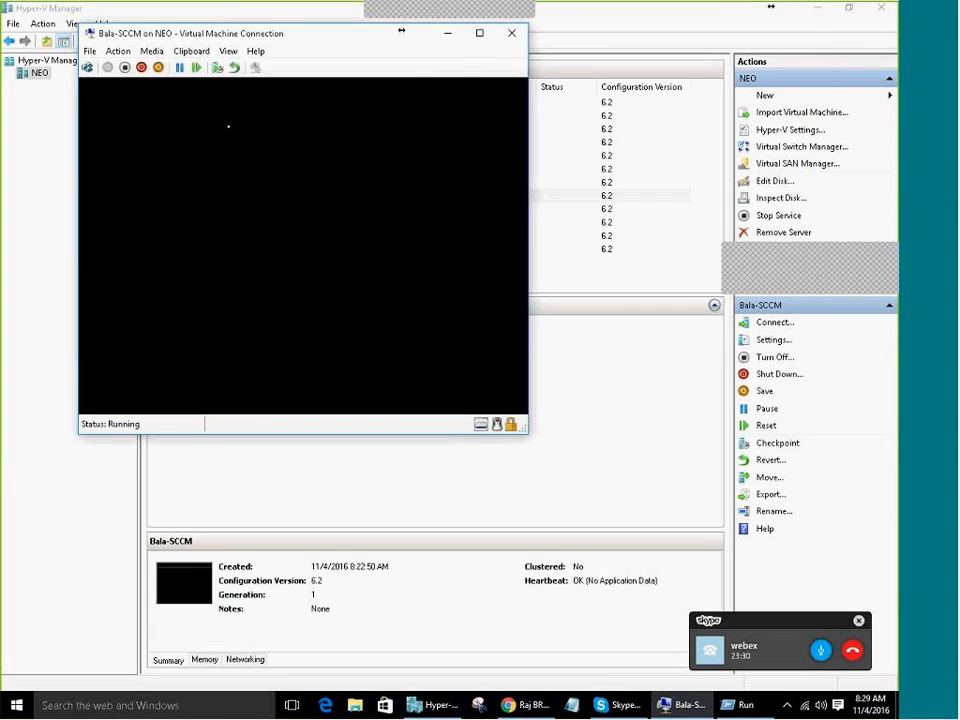
pyautogui.click(819, 12)
pyautogui.click(819, 12)
pyautogui.click(88, 68)
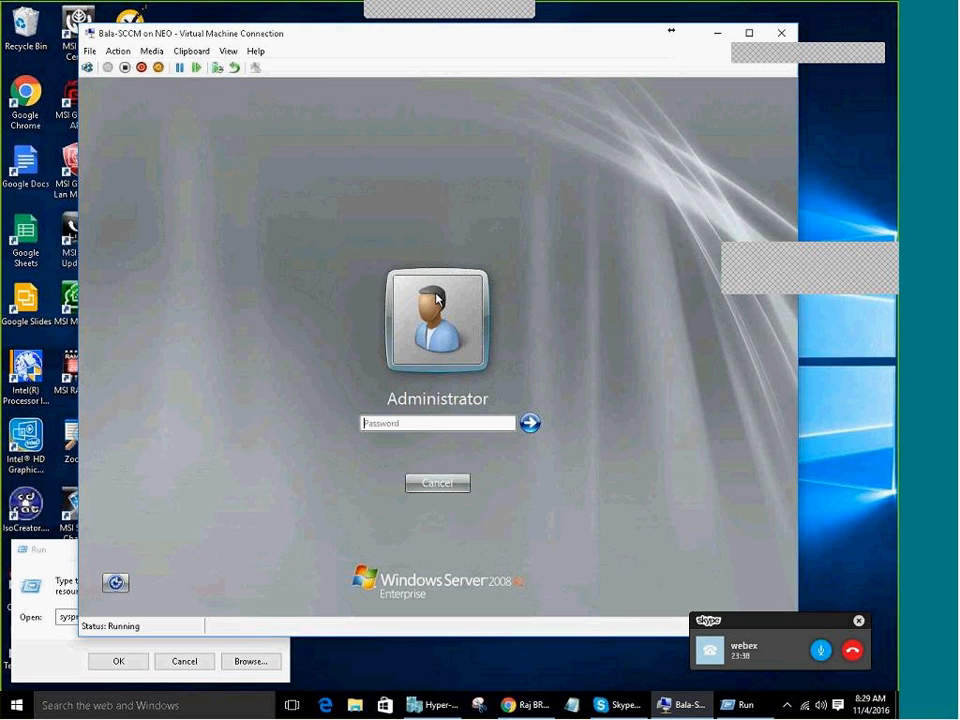
pyautogui.write('•••••••••••')
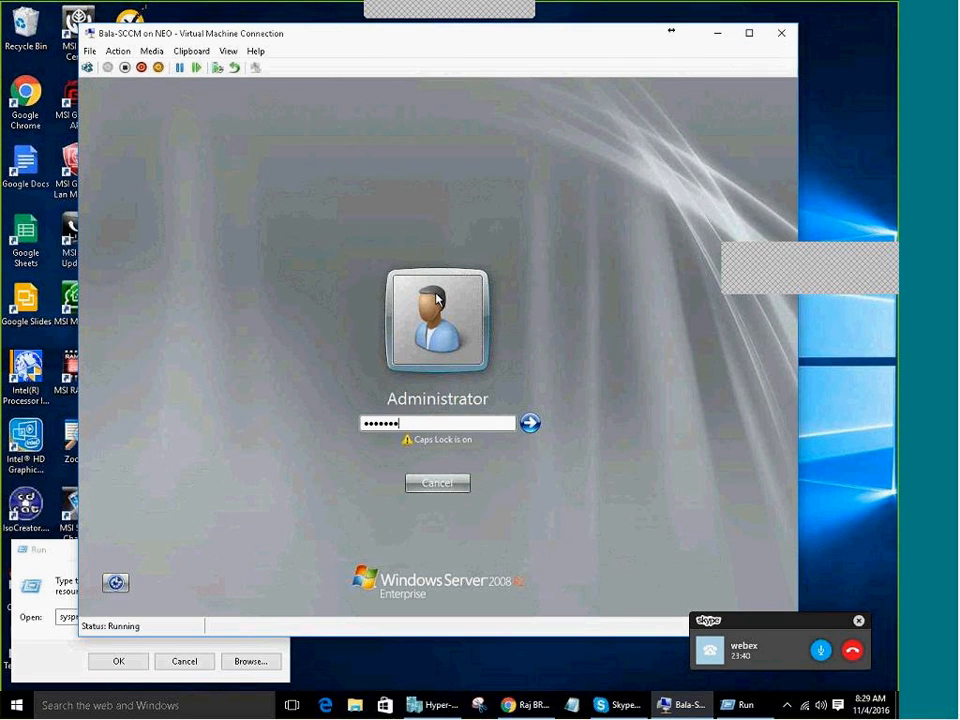
pyautogui.press('Return')
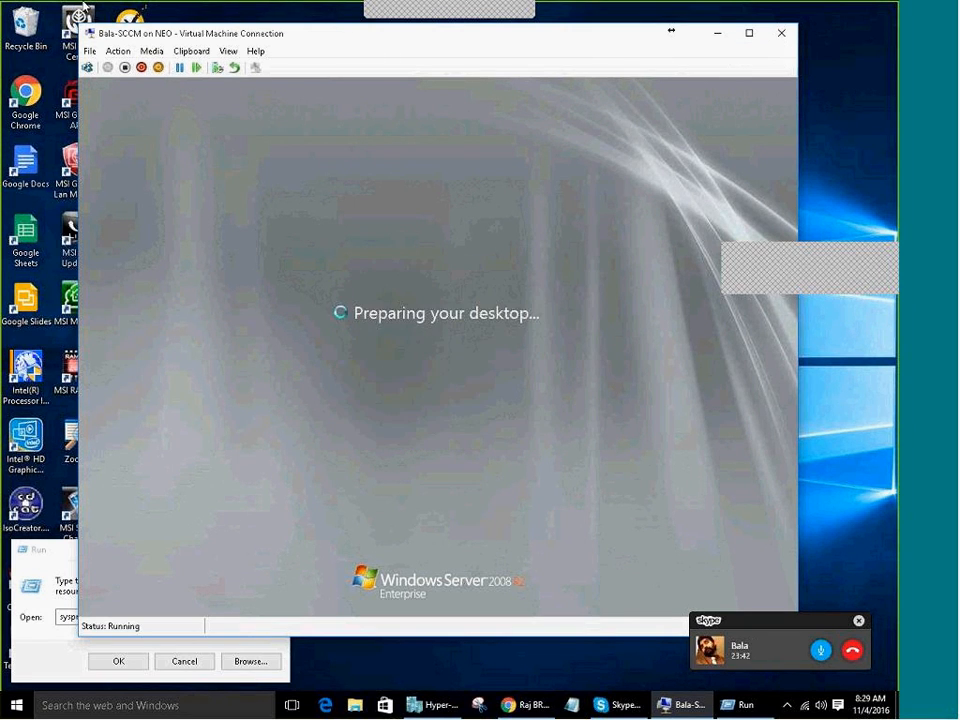
pyautogui.click(100, 601)
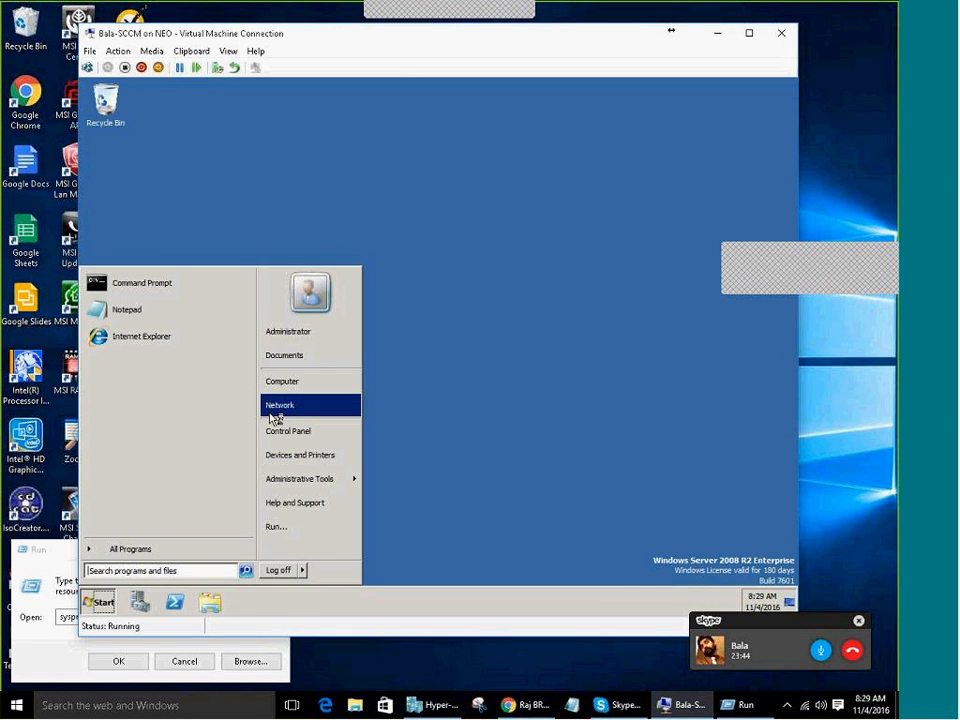
# Open the computer name settings and stop Server Manager from opening at logon
pyautogui.rightClick(308, 381)
pyautogui.click(318, 477)
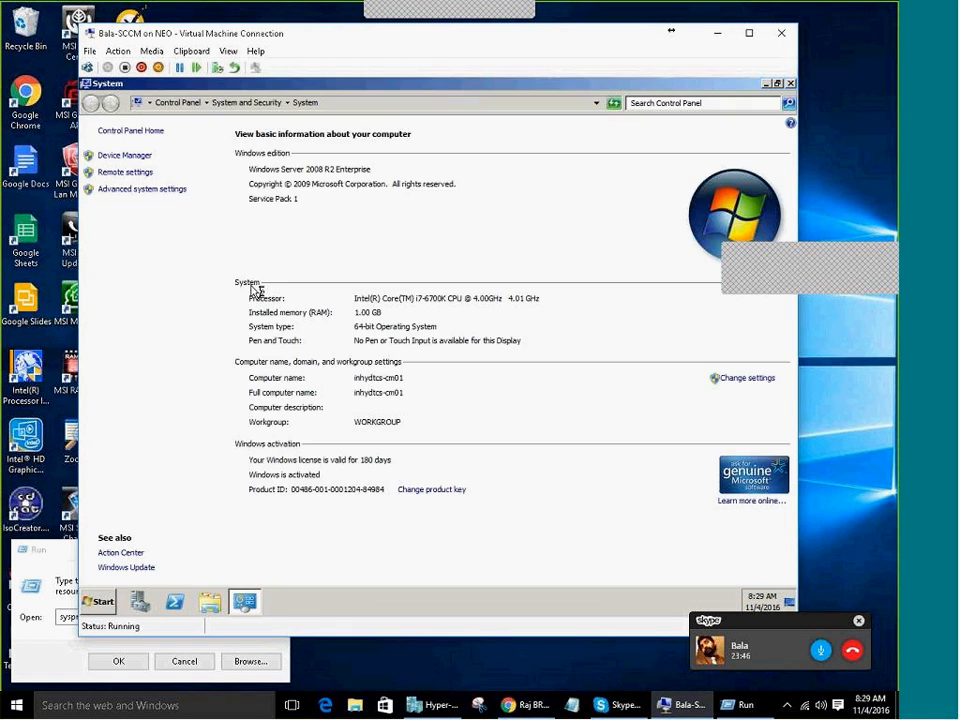
pyautogui.click(743, 378)
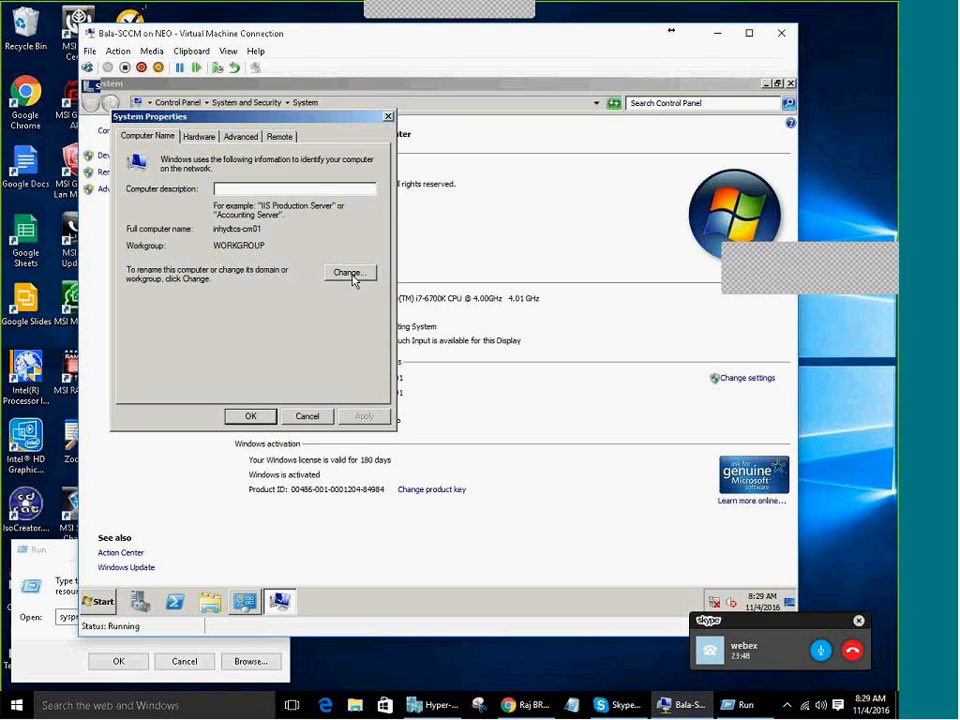
pyautogui.click(290, 387)
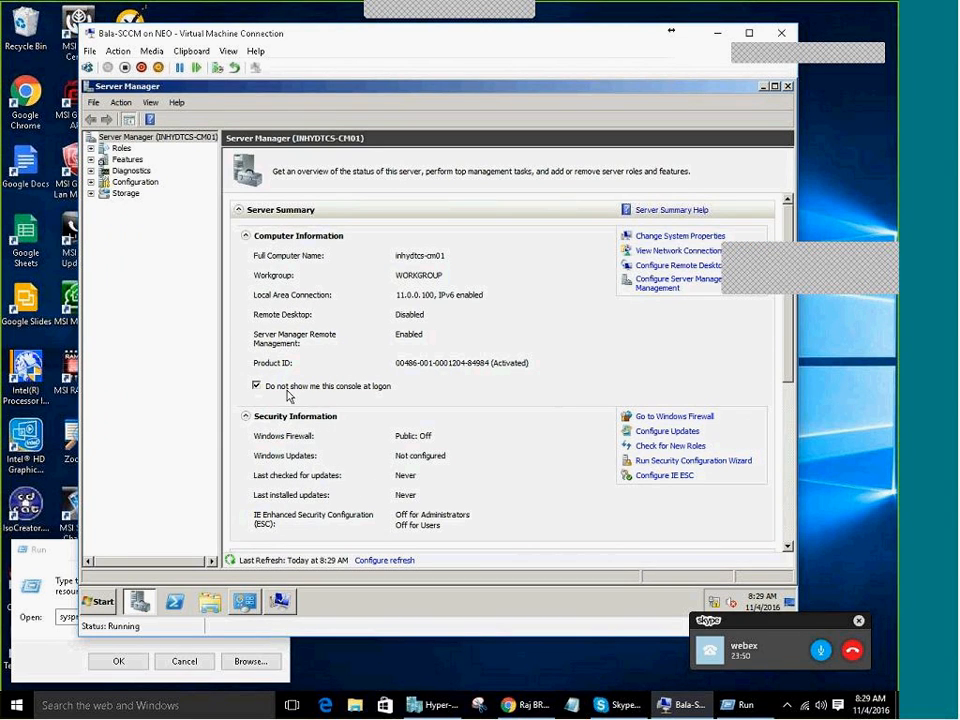
pyautogui.click(789, 88)
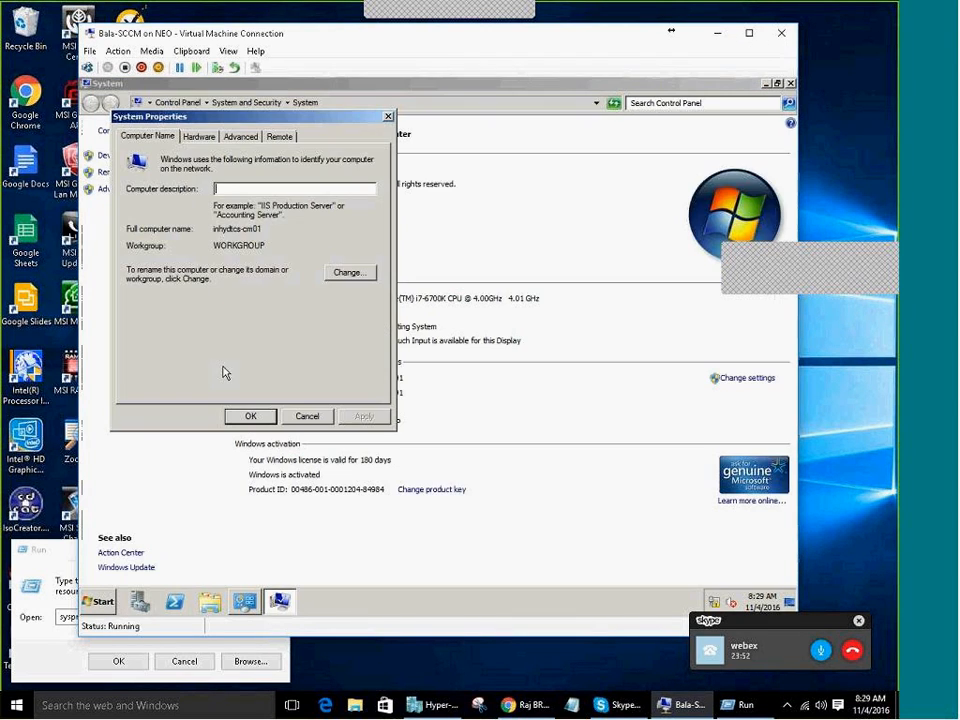
# Join the TATA domain with domain Administrator credentials, dismissing the welcome and restart messages
pyautogui.click(343, 272)
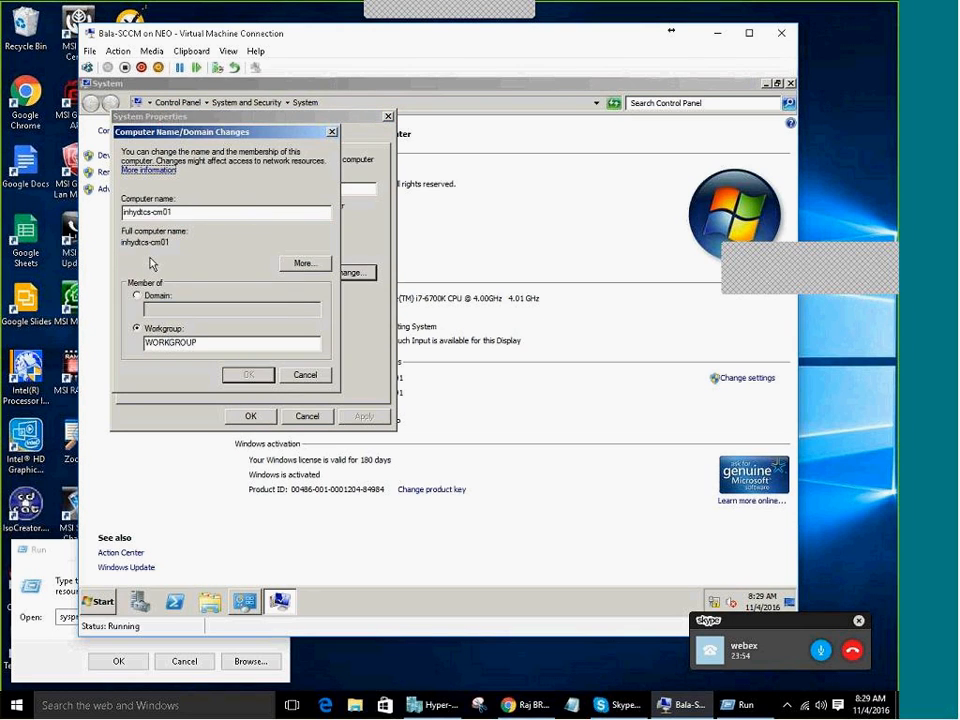
pyautogui.click(140, 296)
pyautogui.write('TATA')
pyautogui.press('Return')
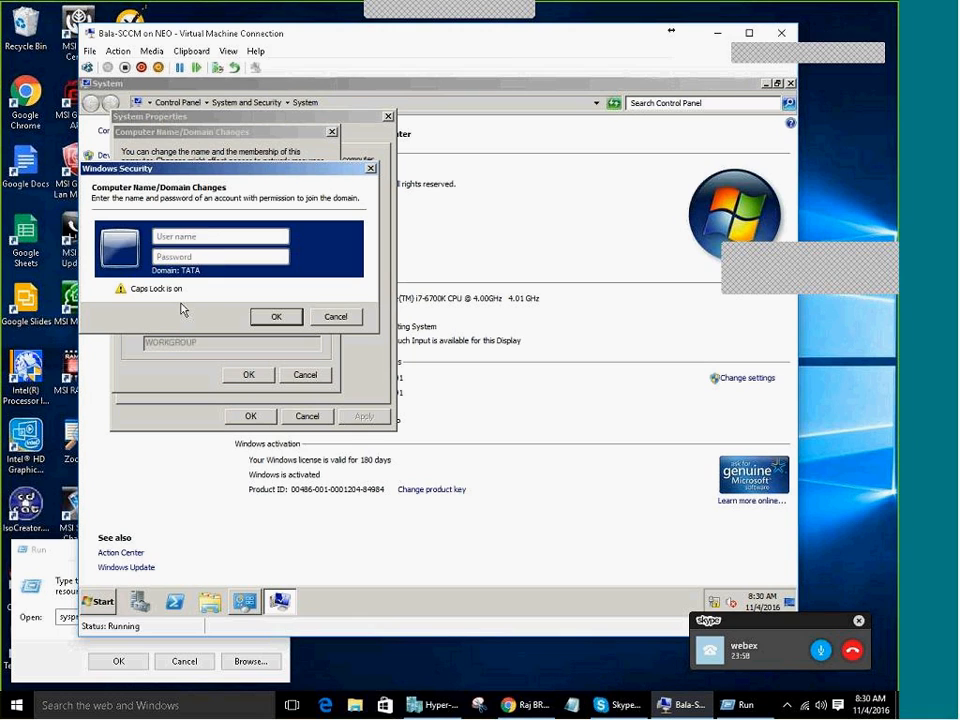
pyautogui.write('ADMINISTRATOR')
pyautogui.press('Tab')
pyautogui.write('●●●●●●●●●●●')
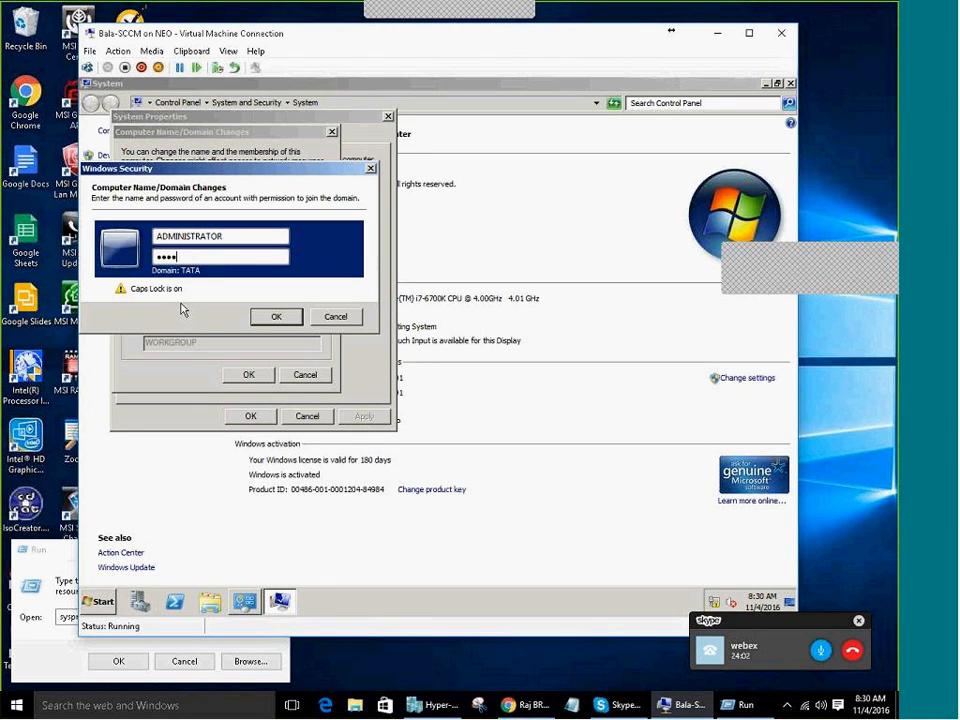
pyautogui.press('Return')
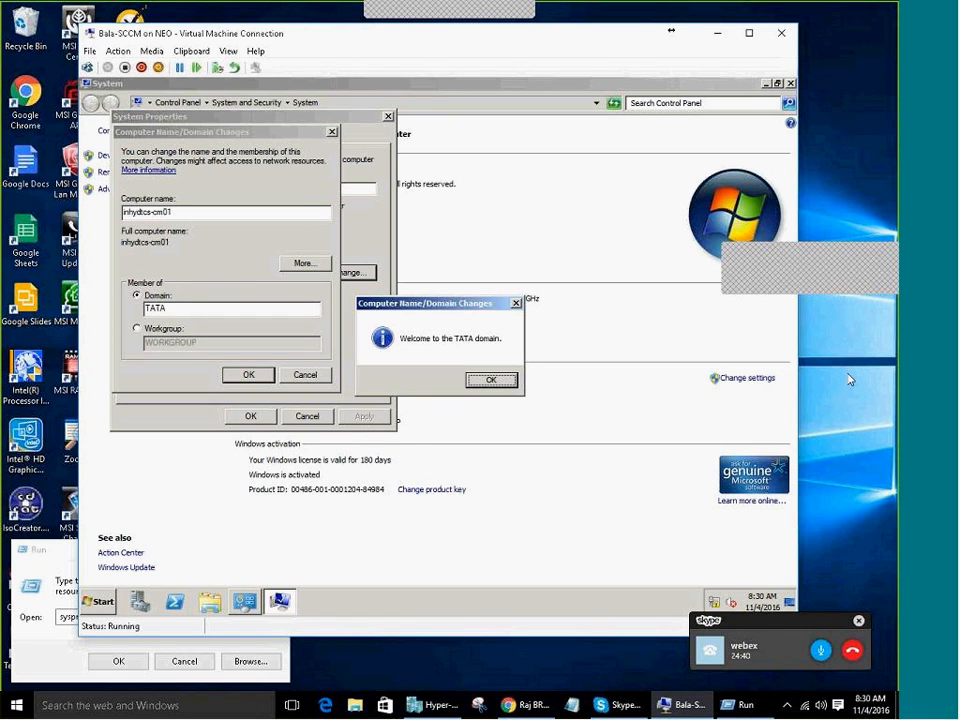
pyautogui.click(491, 380)
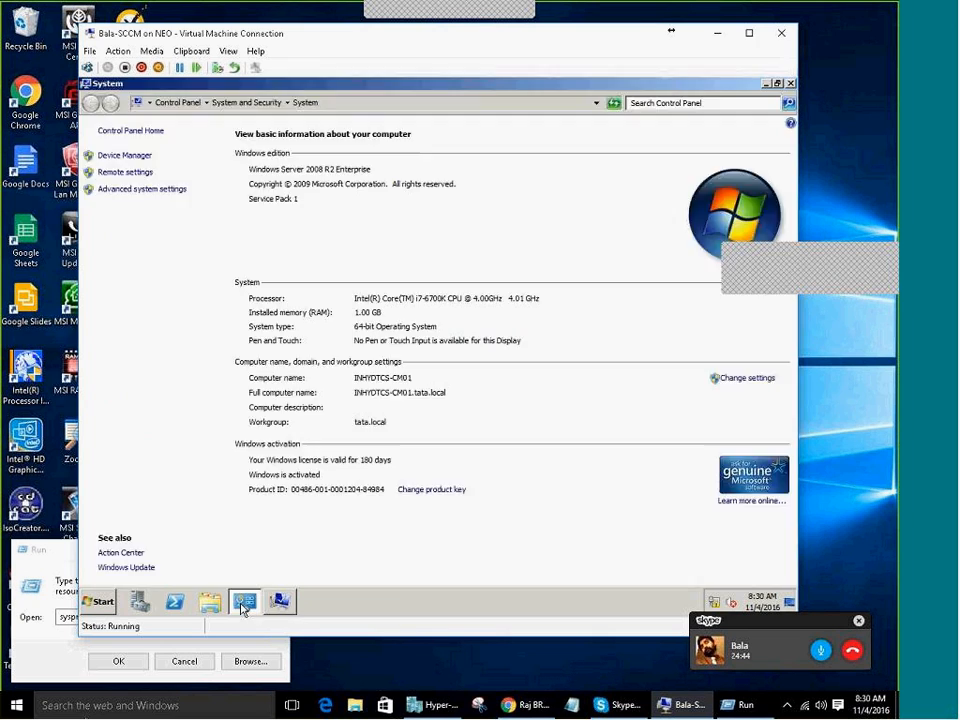
pyautogui.click(243, 606)
pyautogui.click(532, 352)
# Restart the VM, then log on as Other User tata\administrator with the account password
pyautogui.click(251, 415)
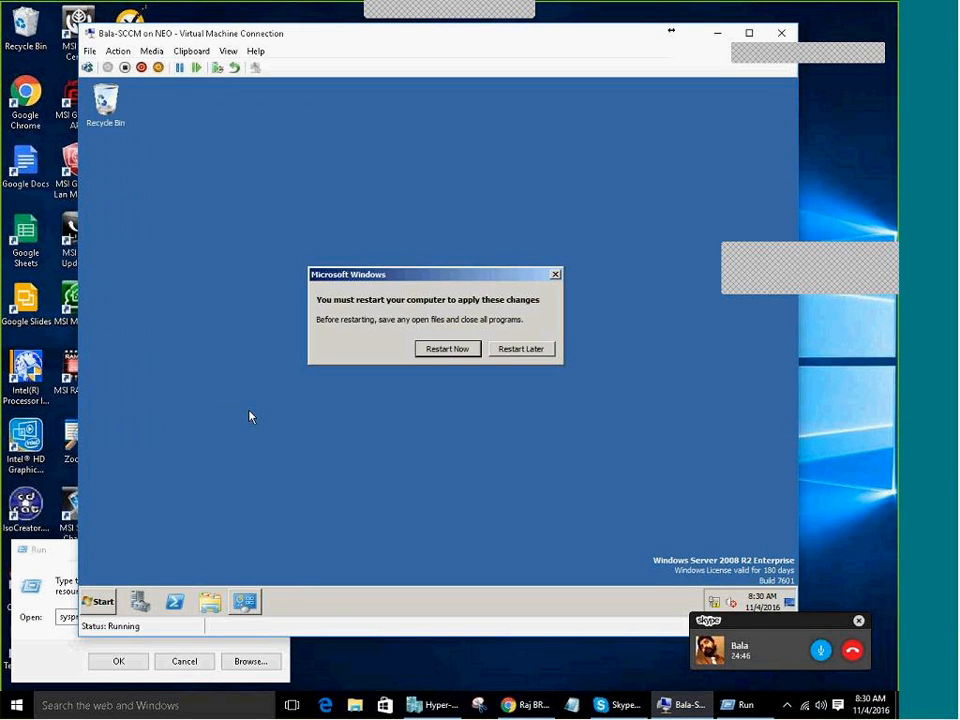
pyautogui.click(450, 349)
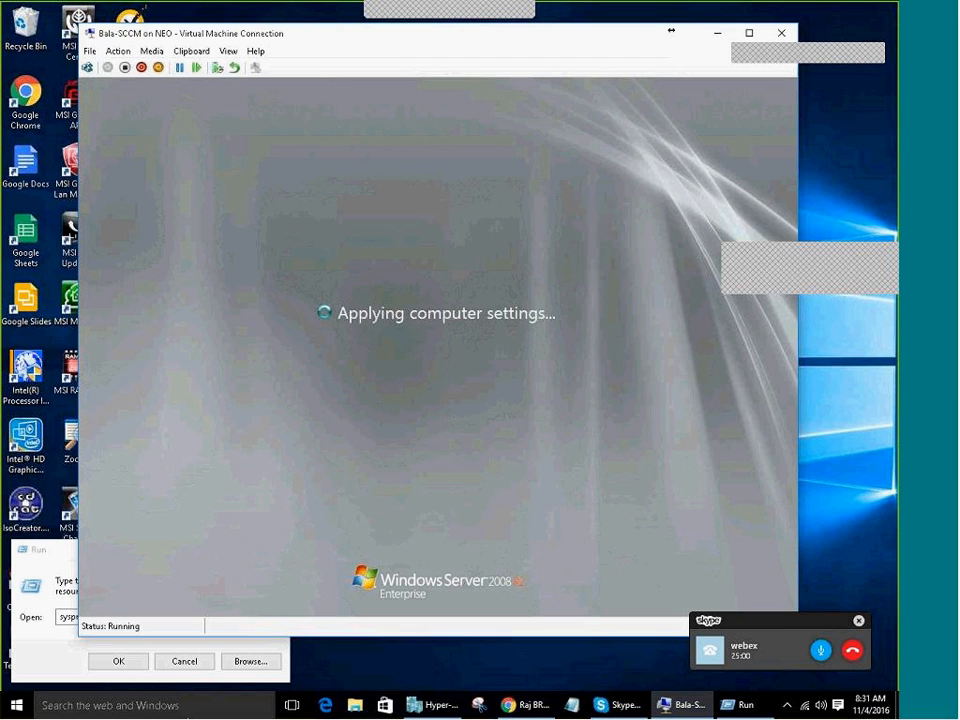
pyautogui.click(88, 67)
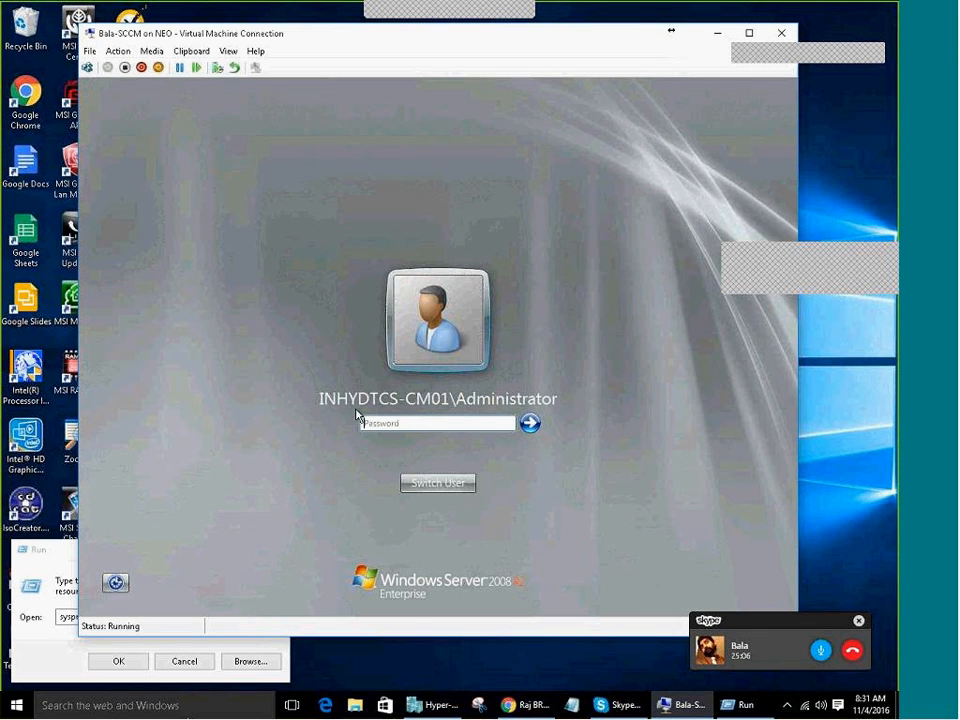
pyautogui.click(458, 483)
pyautogui.click(508, 400)
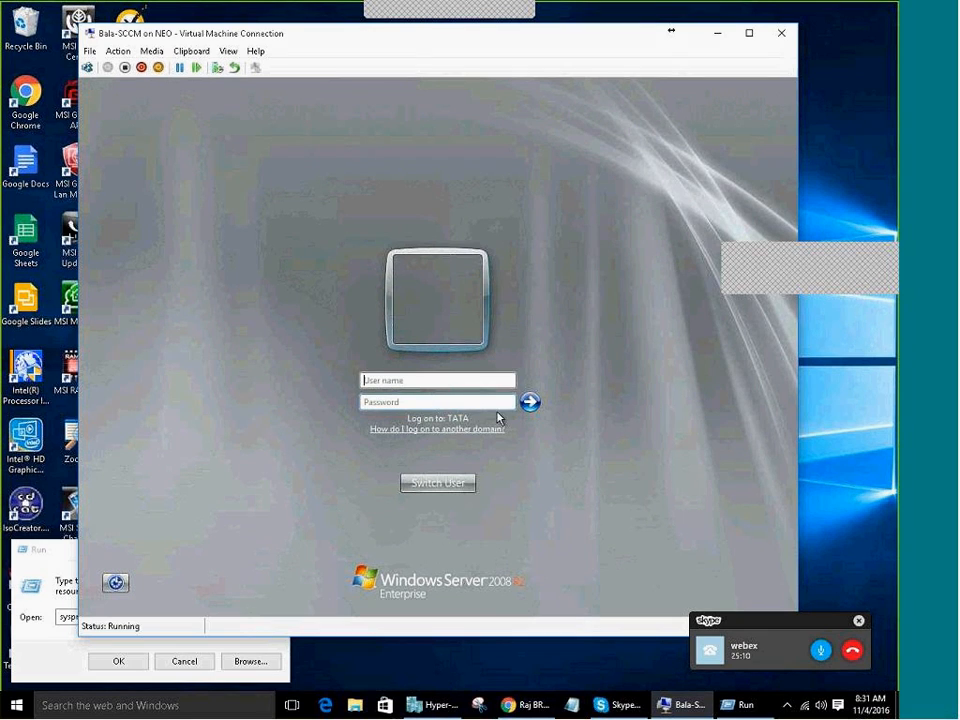
pyautogui.click(446, 380)
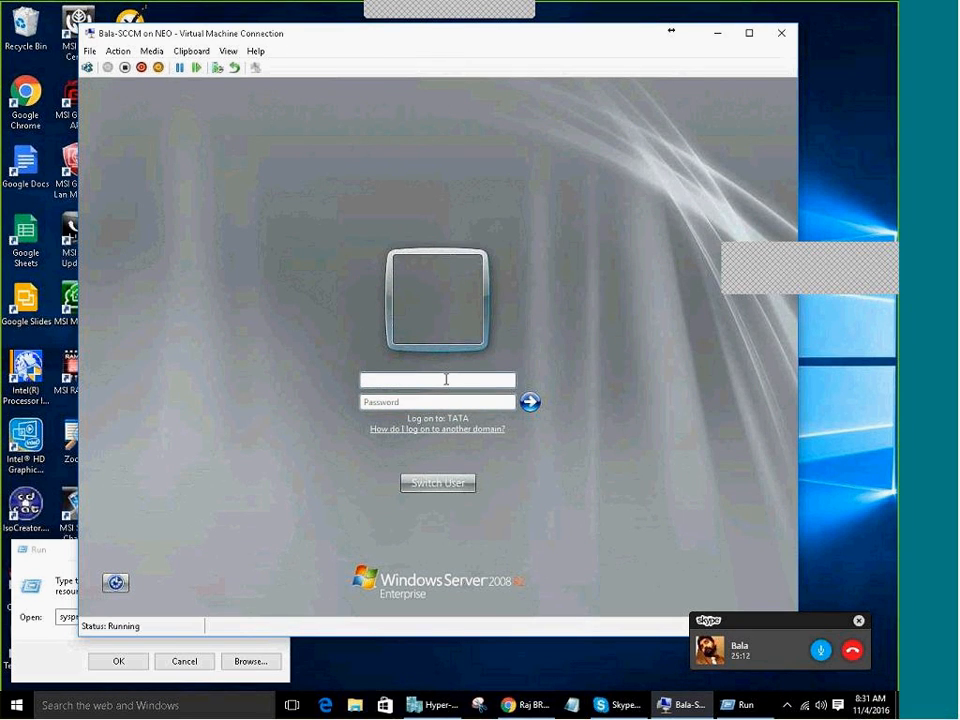
pyautogui.write('tata')
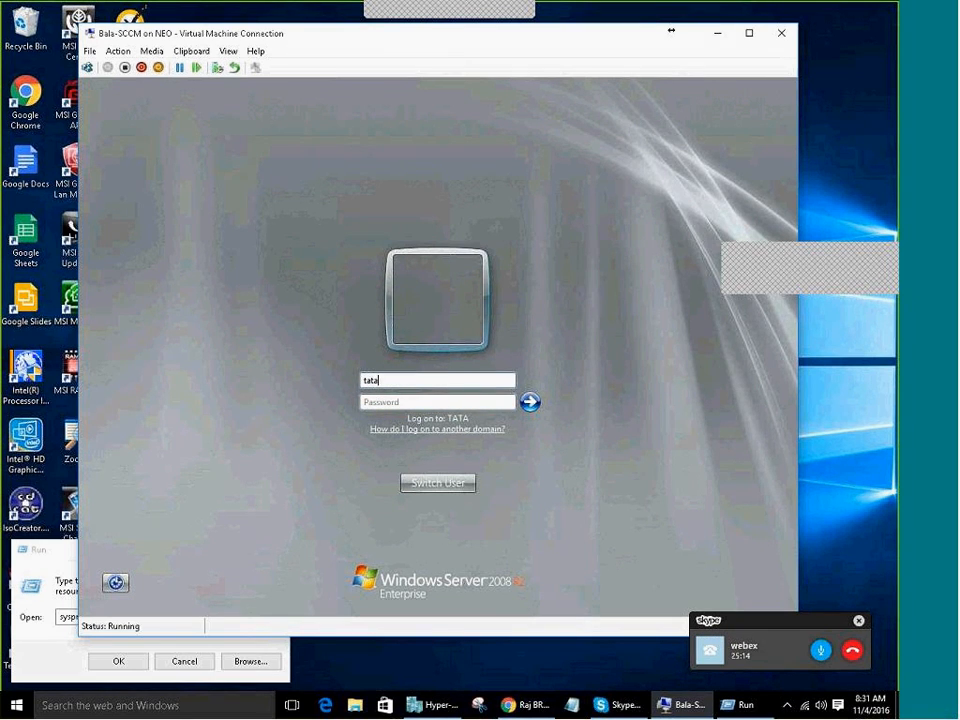
pyautogui.write('\\administra')
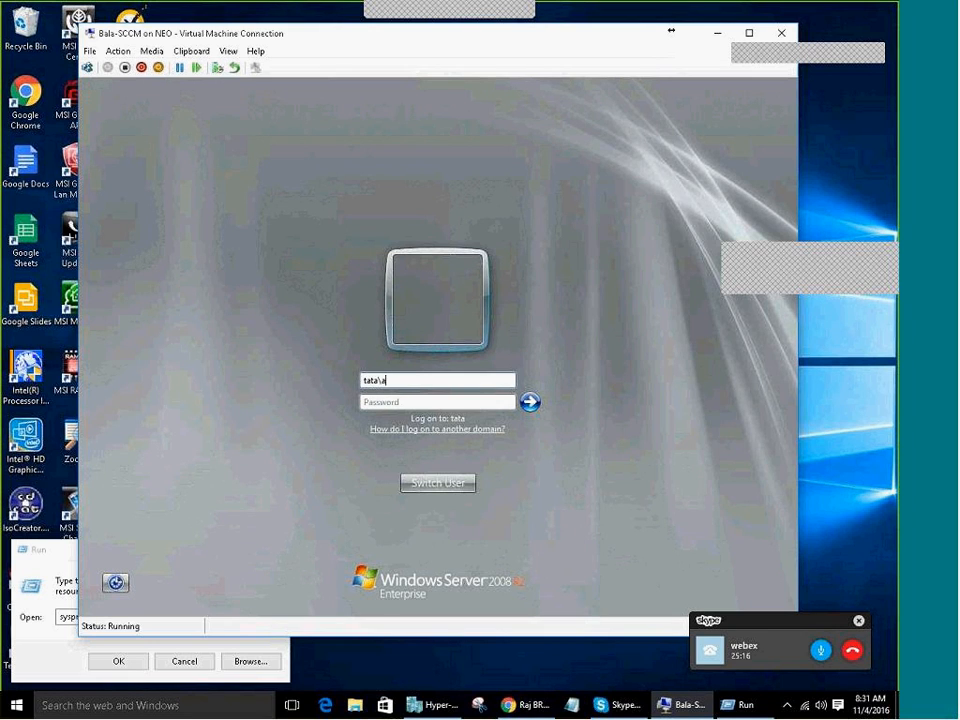
pyautogui.write('tor')
pyautogui.press('Tab')
pyautogui.write('•••••••••••')
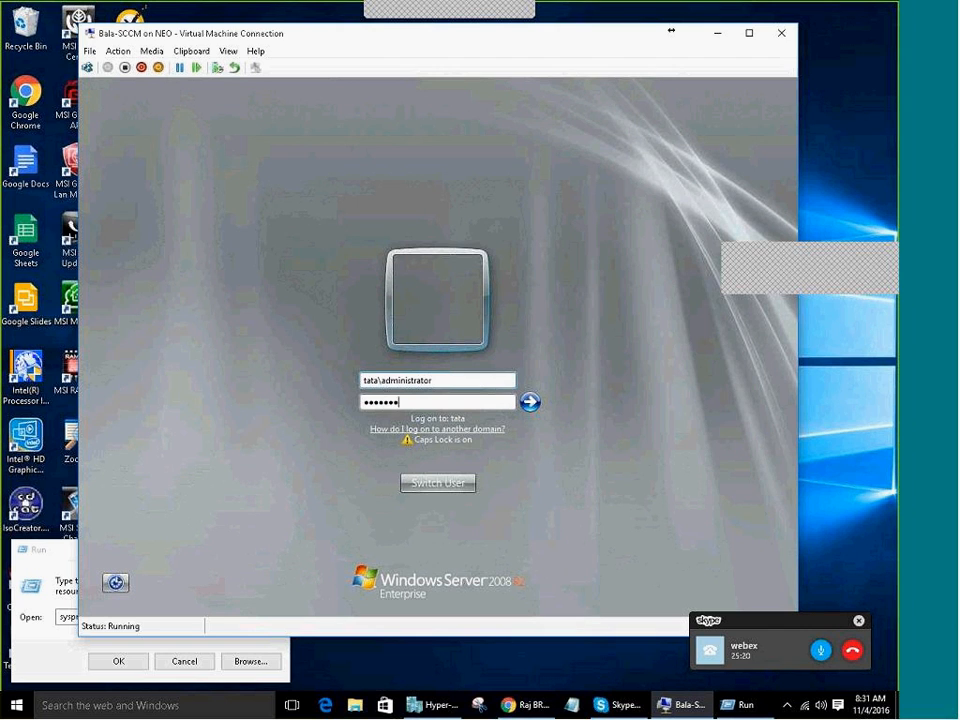
pyautogui.press('Return')
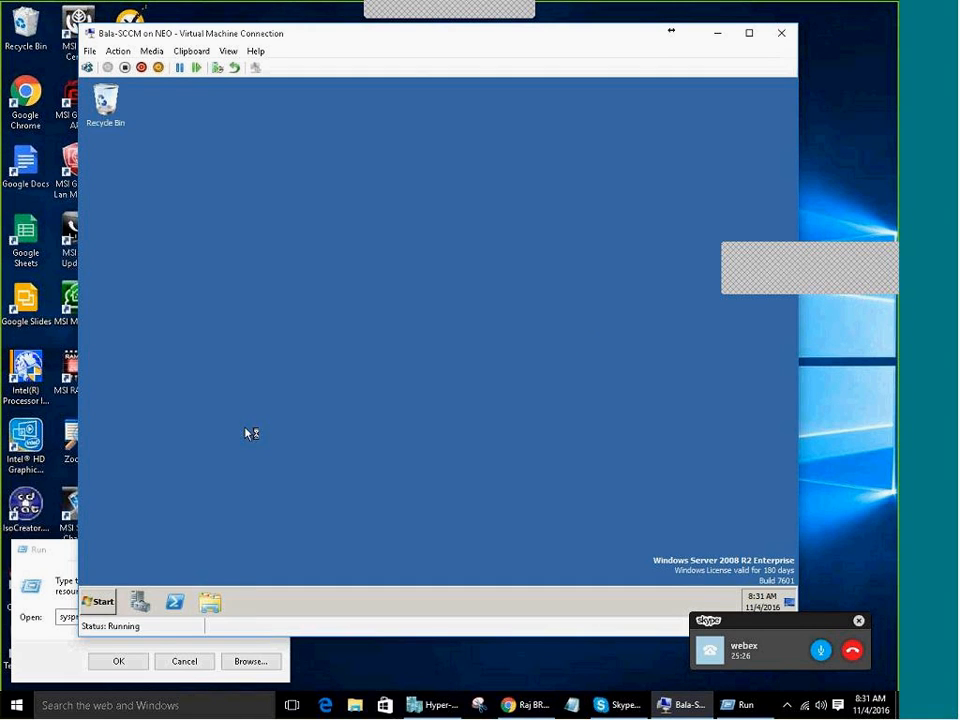
# Cancel the leftover Run dialog and close Server Manager, disabling it at logon
pyautogui.click(184, 662)
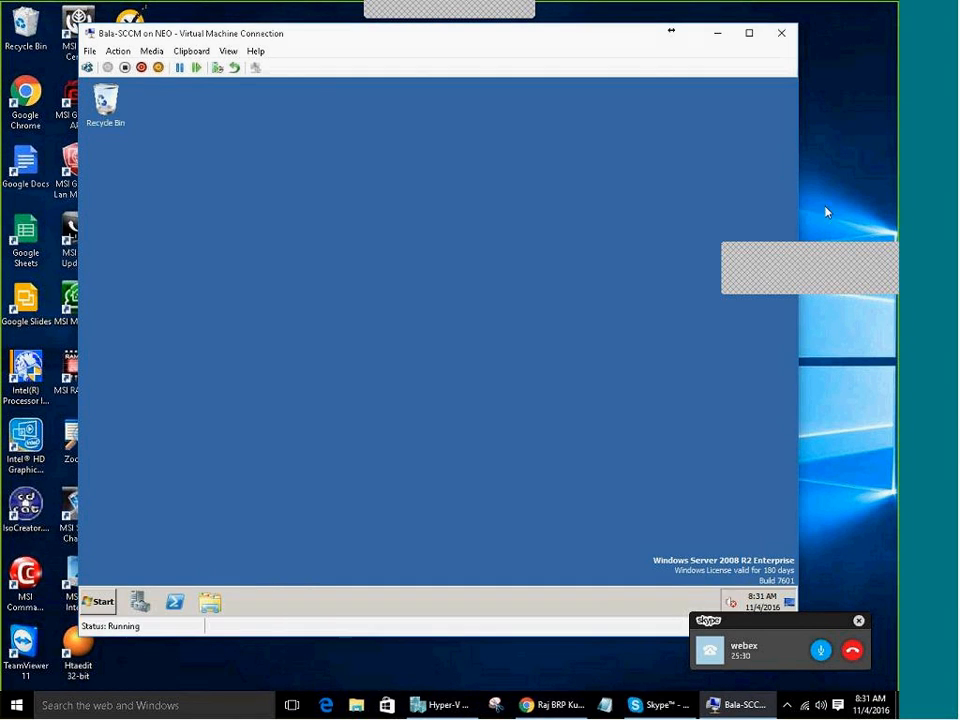
pyautogui.click(849, 264)
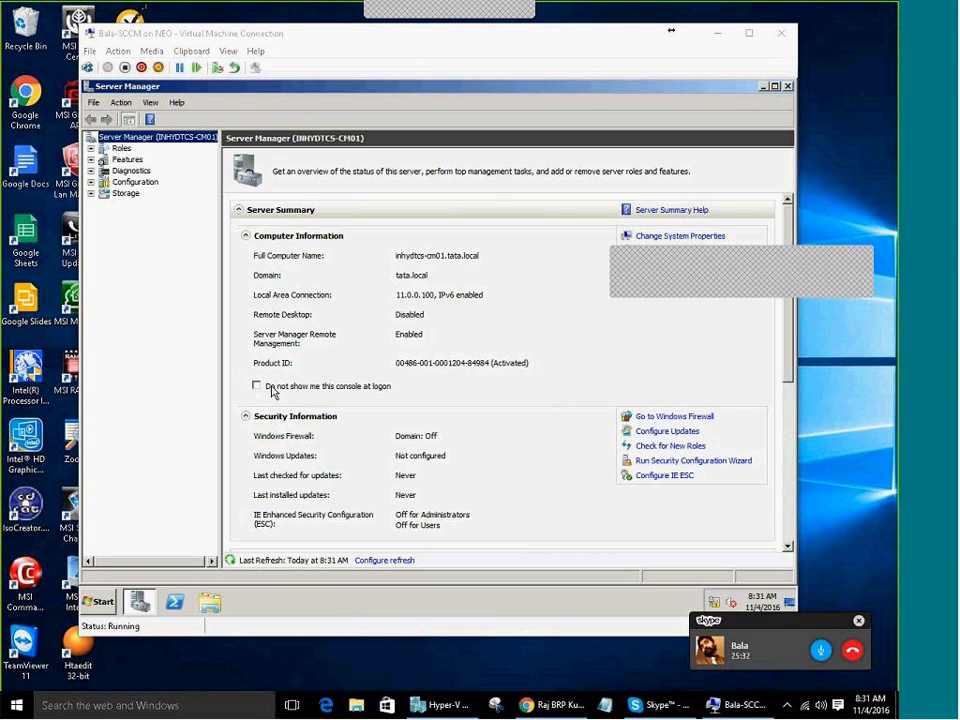
pyautogui.click(270, 386)
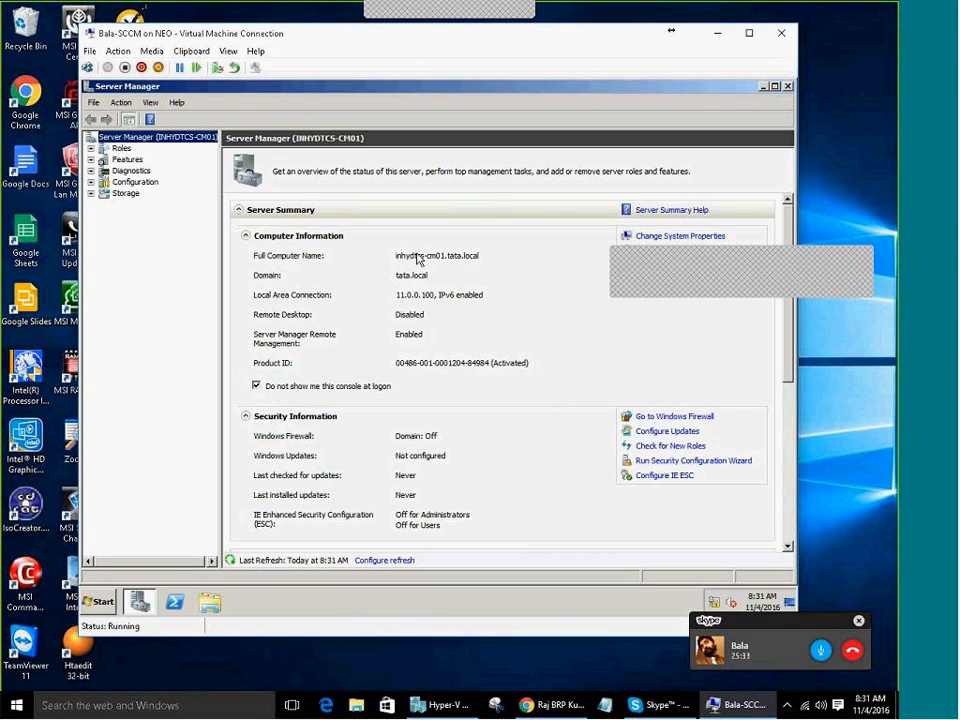
pyautogui.click(788, 86)
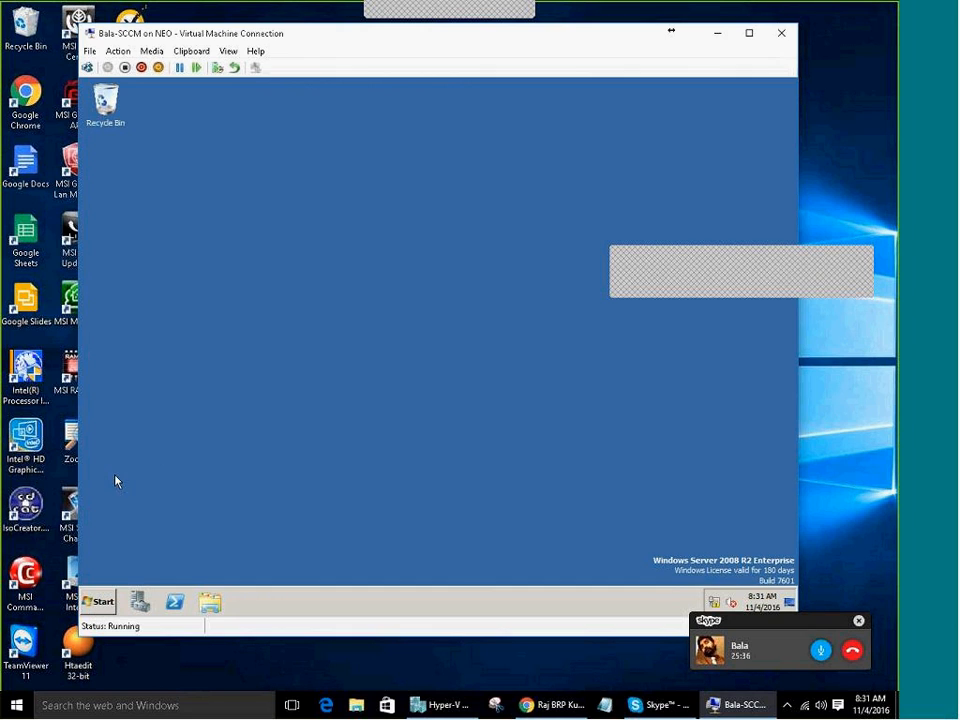
pyautogui.moveTo(786, 622); pyautogui.dragTo(797, 643)
pyautogui.click(350, 474)
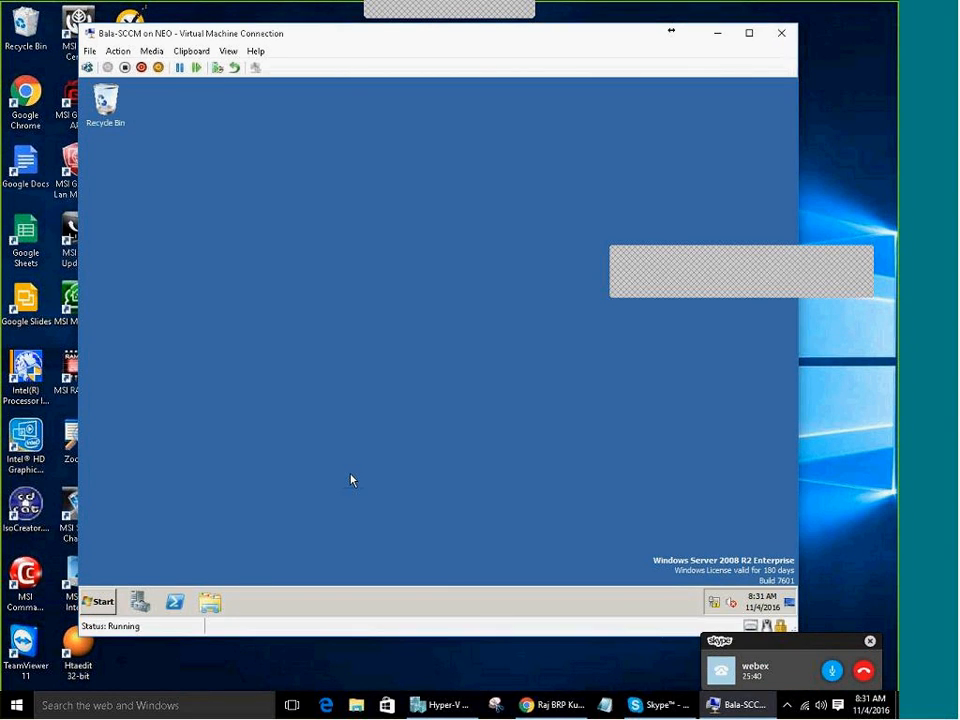
pyautogui.click(104, 602)
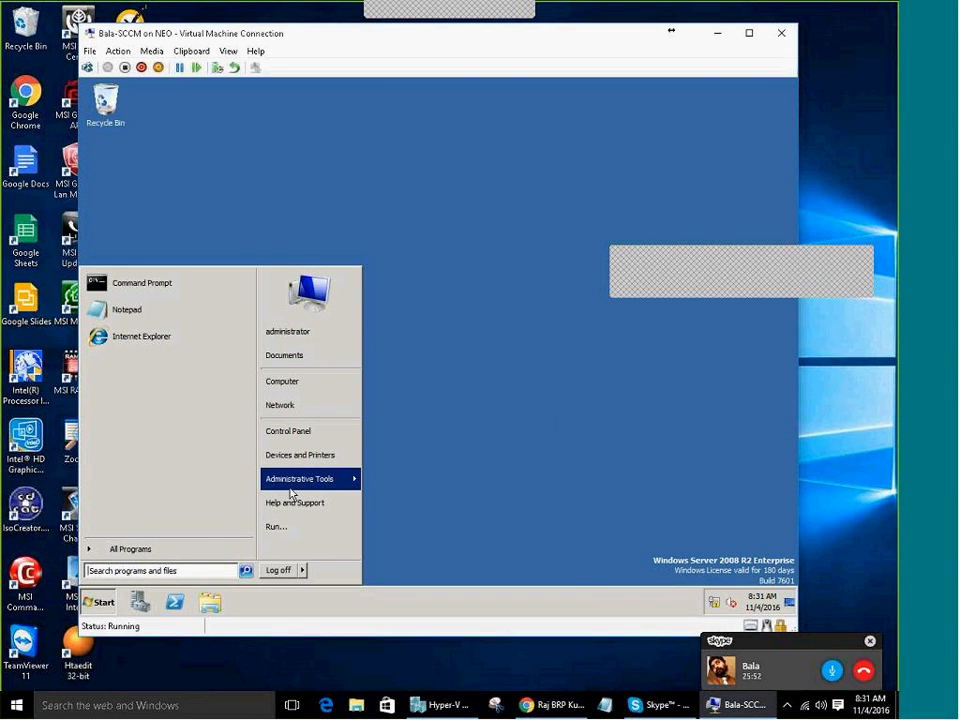
pyautogui.moveTo(292, 492)
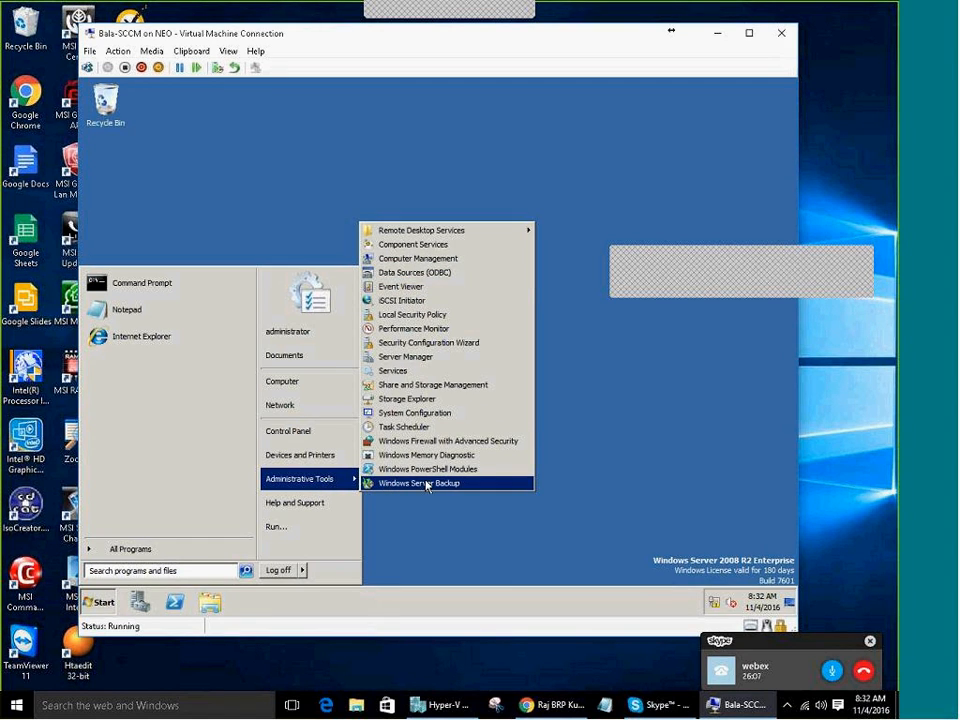
pyautogui.click(452, 550)
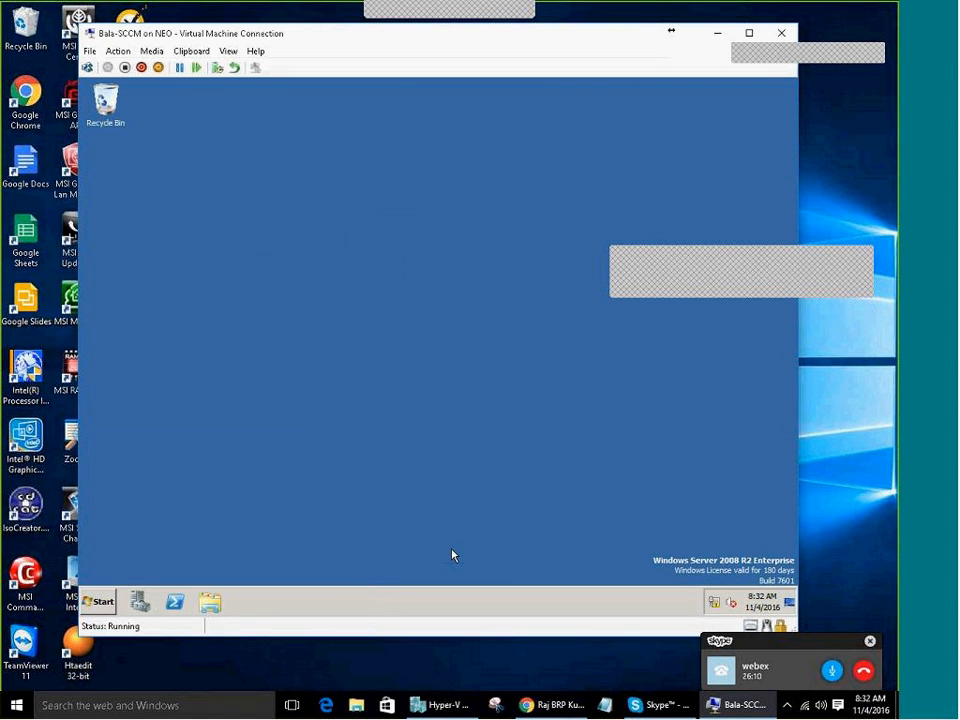
# Open the ConfigMgr2016 blog in a new tab and expand its 2015 July and August archive
pyautogui.click(535, 703)
pyautogui.click(302, 11)
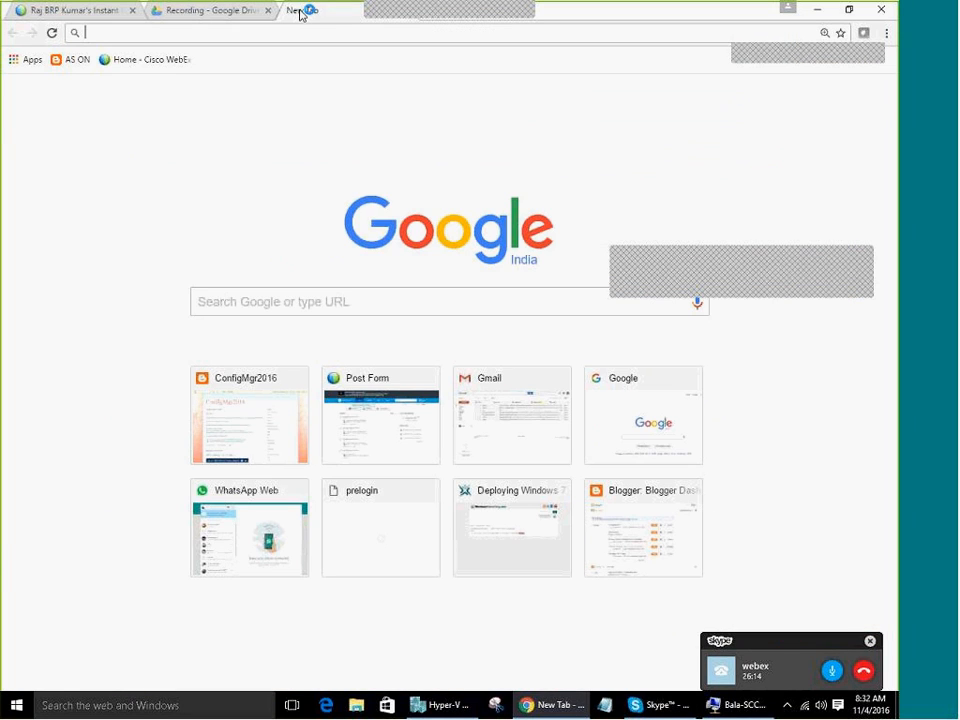
pyautogui.click(265, 407)
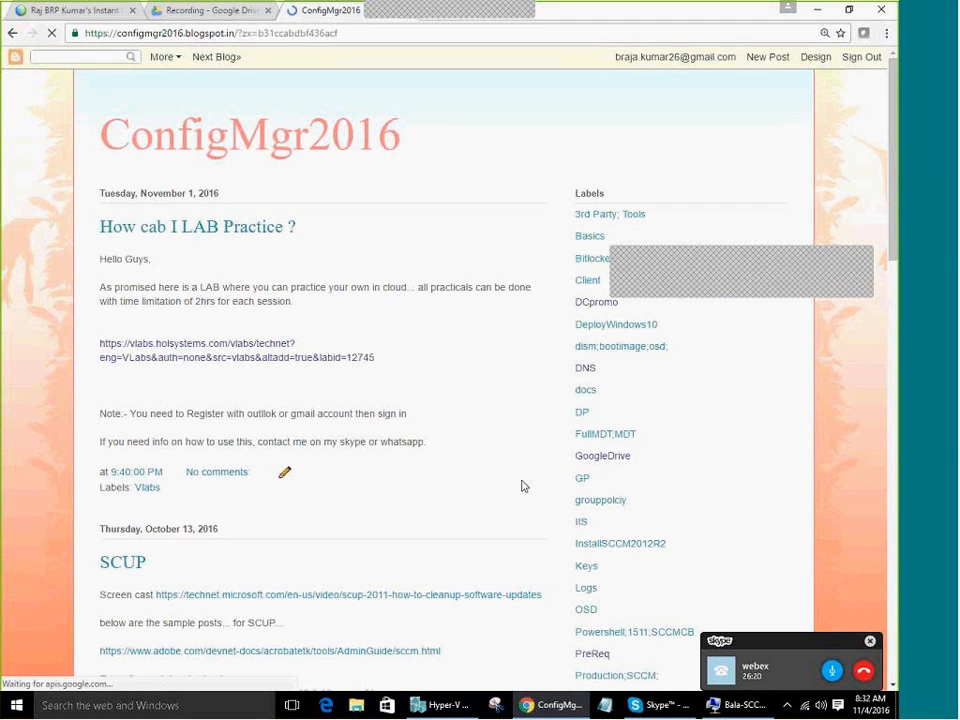
pyautogui.scroll(-10, 522, 485)
pyautogui.scroll(8, 522, 486)
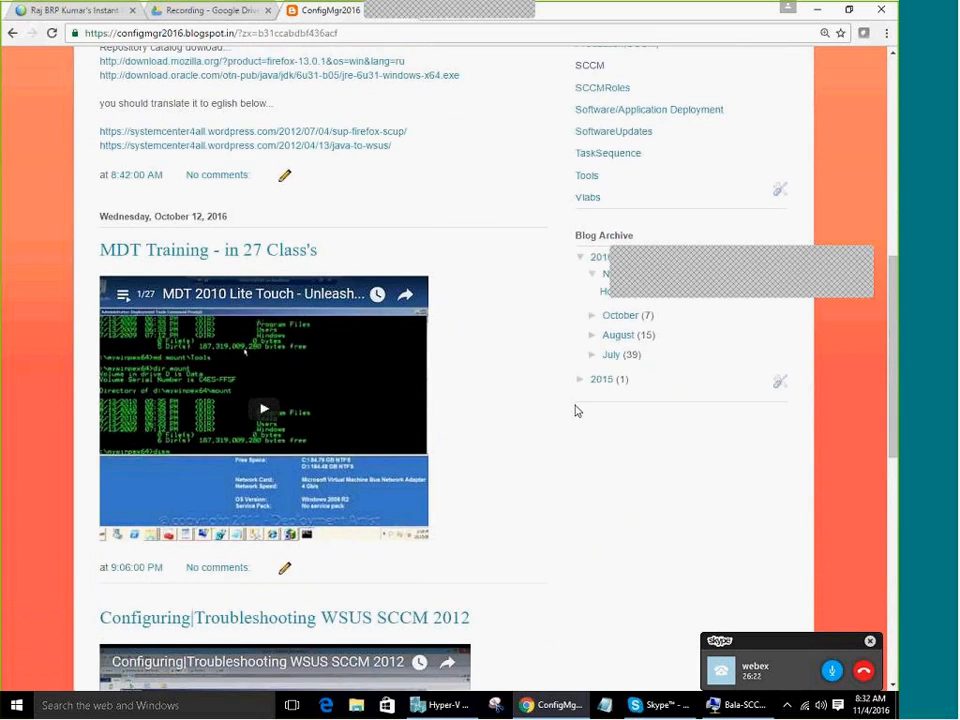
pyautogui.scroll(-4, 488, 503)
pyautogui.click(582, 252)
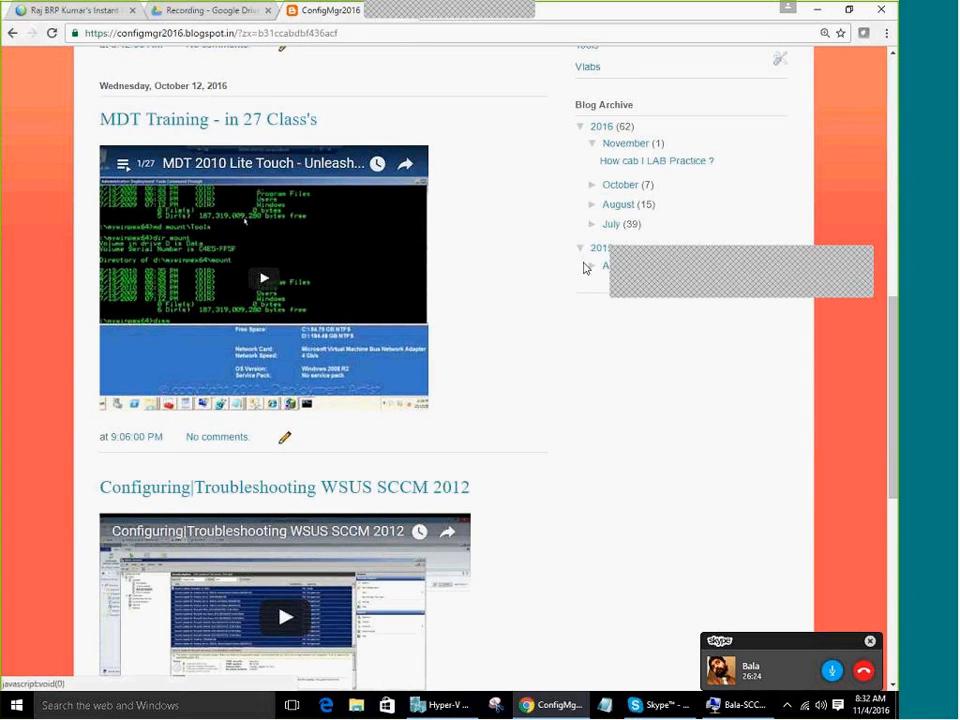
pyautogui.scroll(3, 535, 520)
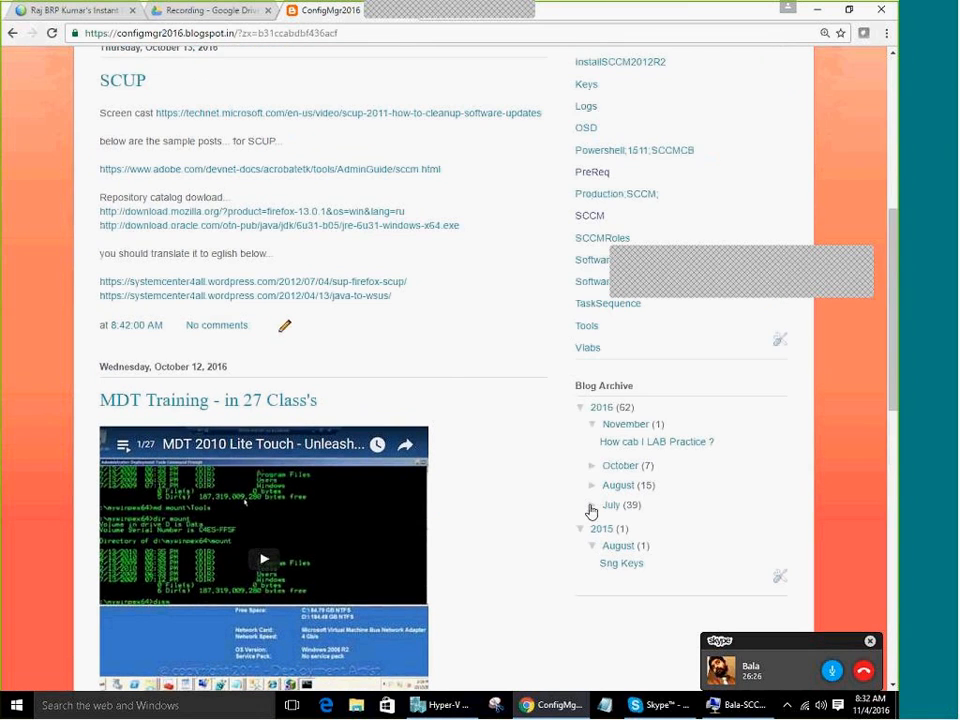
pyautogui.click(592, 507)
pyautogui.click(593, 488)
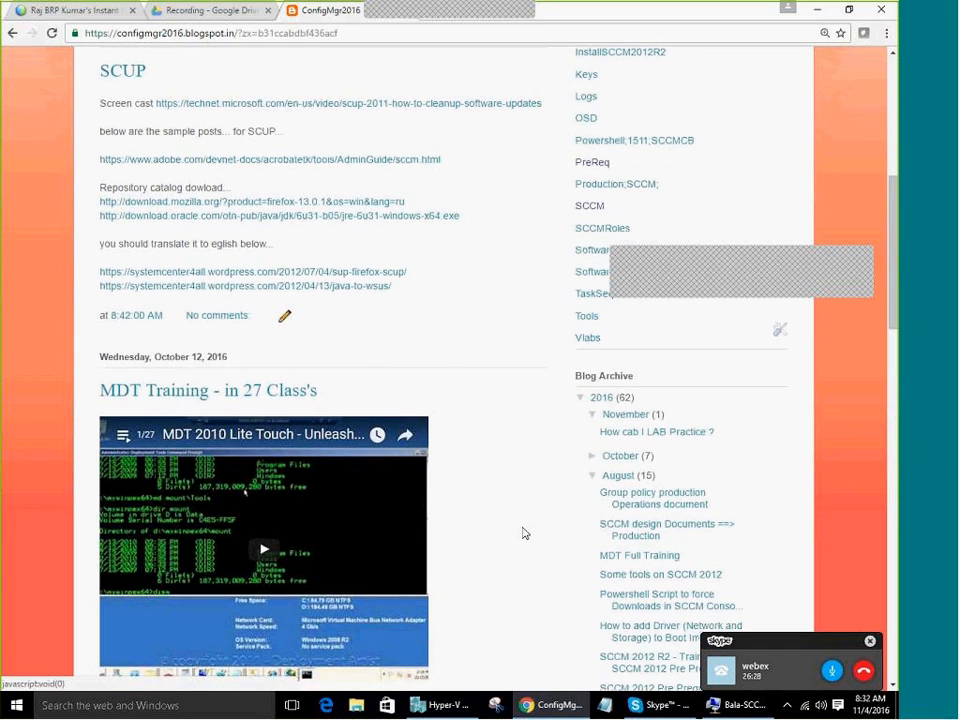
pyautogui.scroll(-8, 521, 531)
pyautogui.scroll(-3, 493, 596)
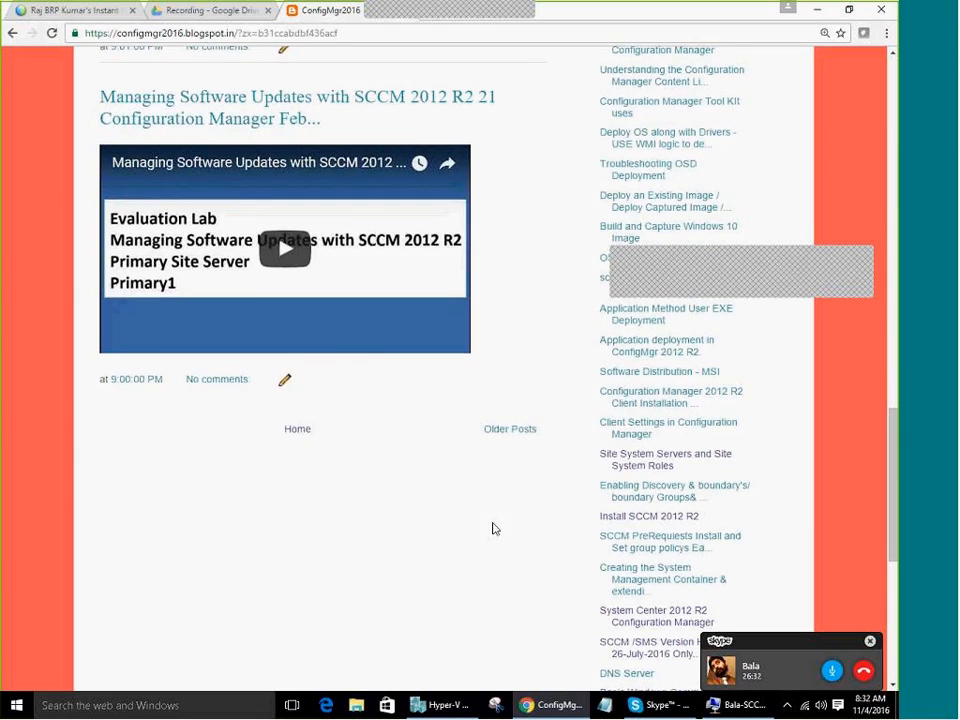
pyautogui.scroll(1, 500, 520)
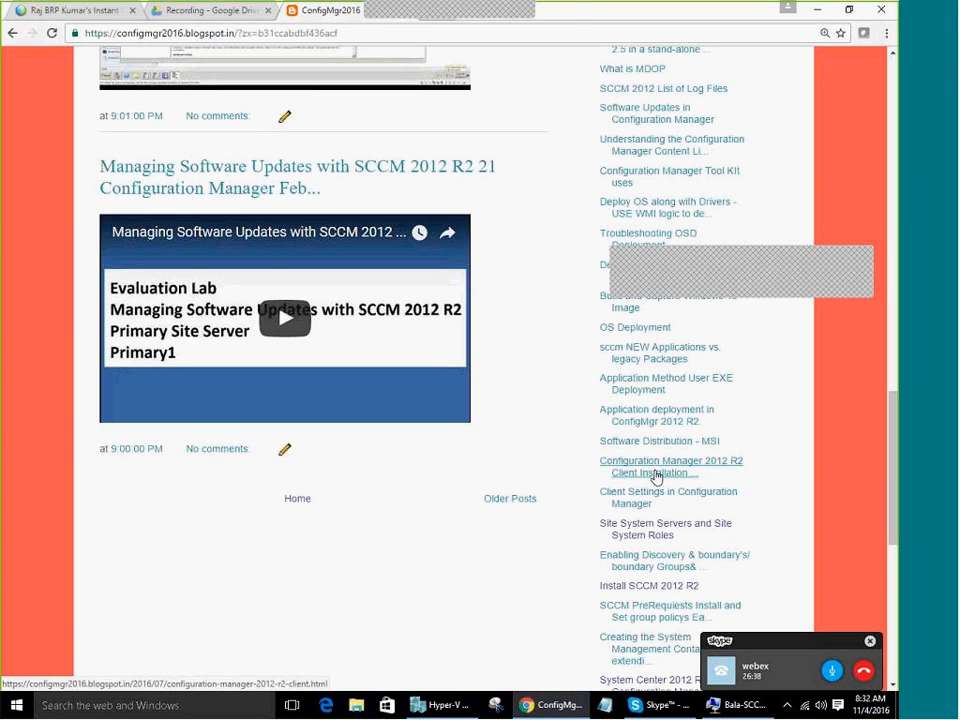
pyautogui.scroll(1, 514, 339)
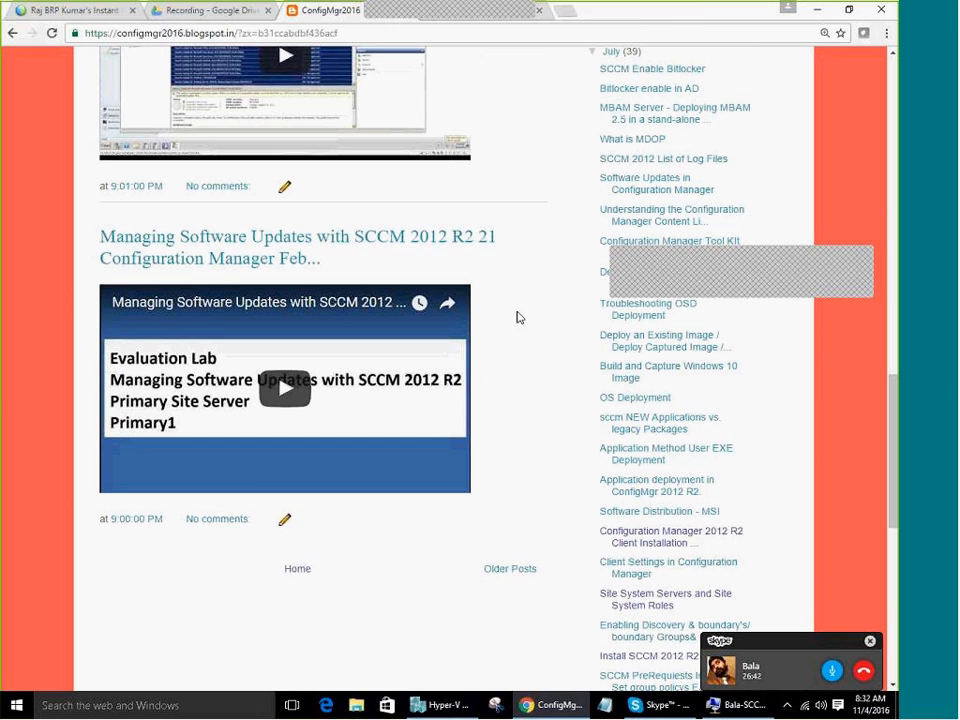
# From the Client Installation methods tab, open the 'SCCM PreRequests Install and Set group policys' post
pyautogui.doubleClick(768, 14)
pyautogui.click(561, 26)
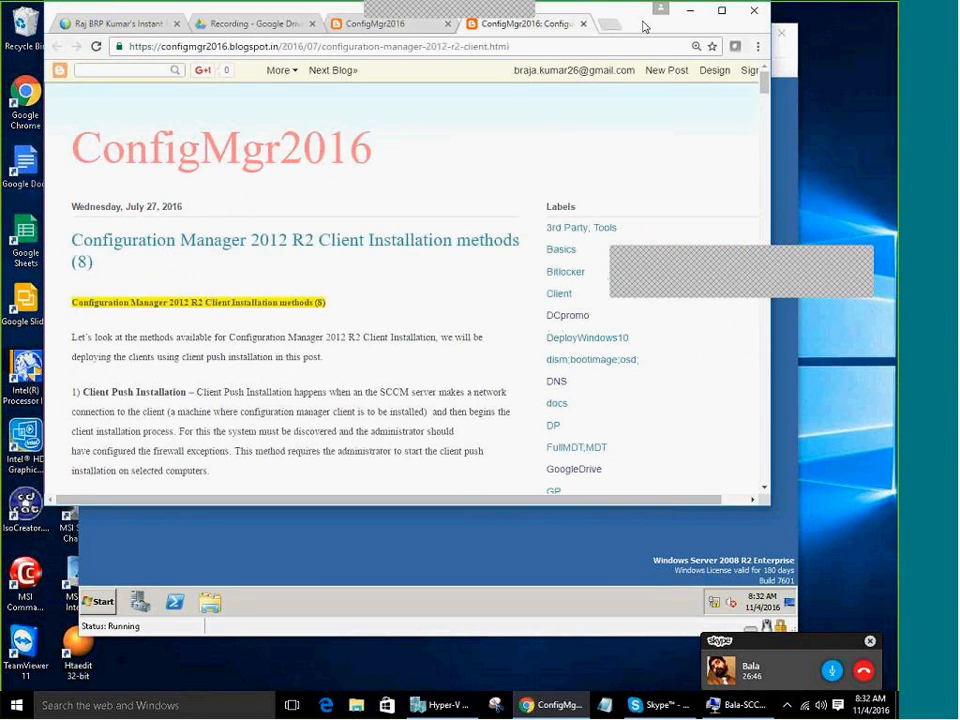
pyautogui.doubleClick(644, 27)
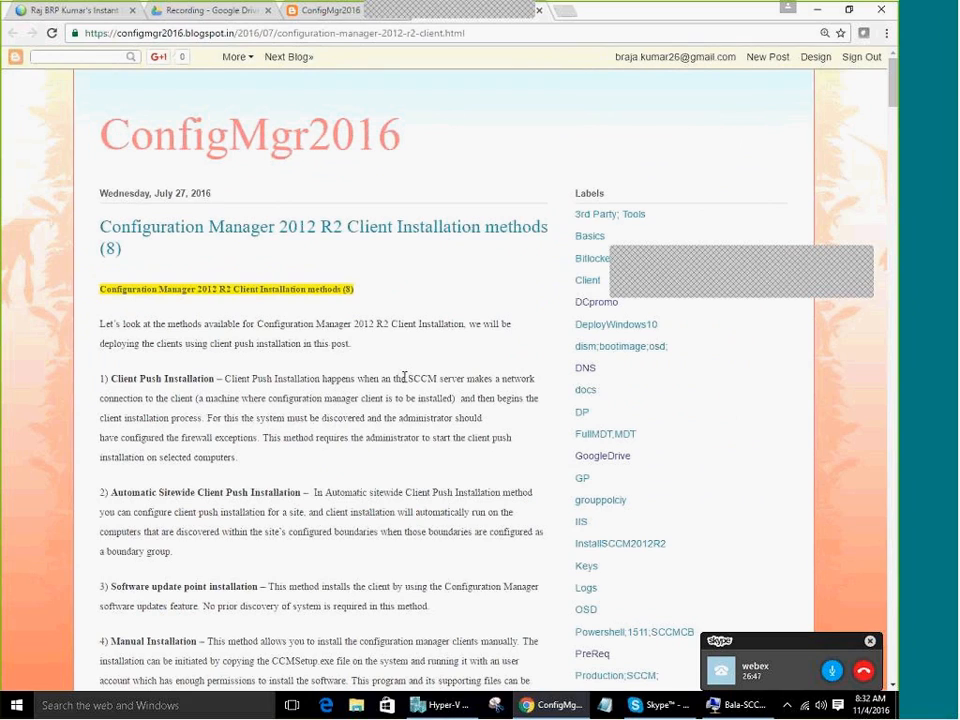
pyautogui.scroll(-5, 405, 377)
pyautogui.scroll(-20, 405, 377)
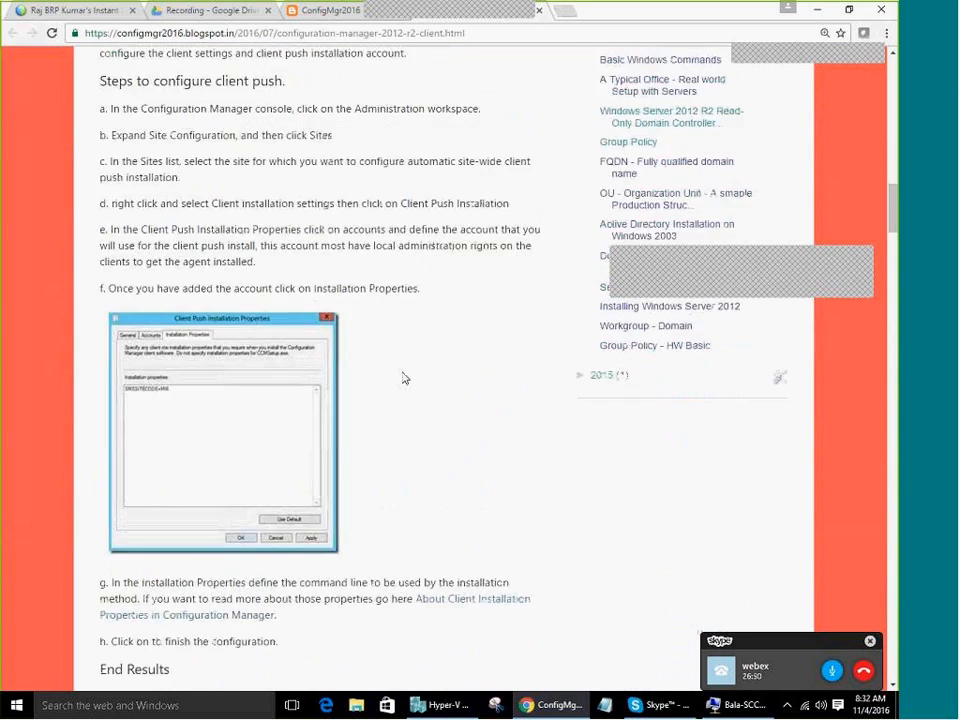
pyautogui.scroll(-15, 405, 377)
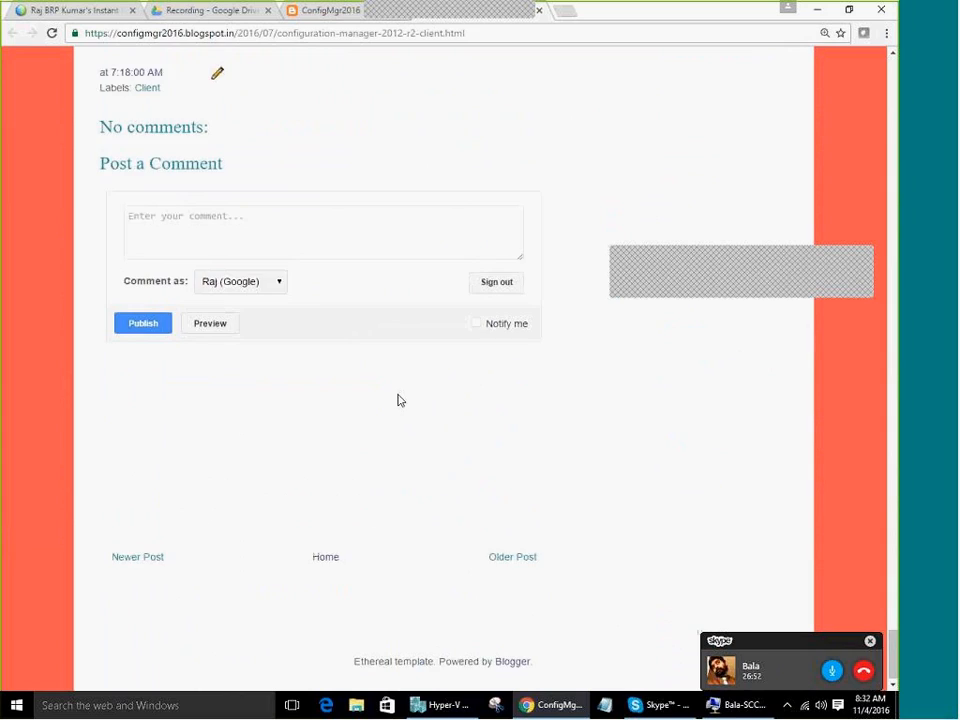
pyautogui.scroll(10, 399, 399)
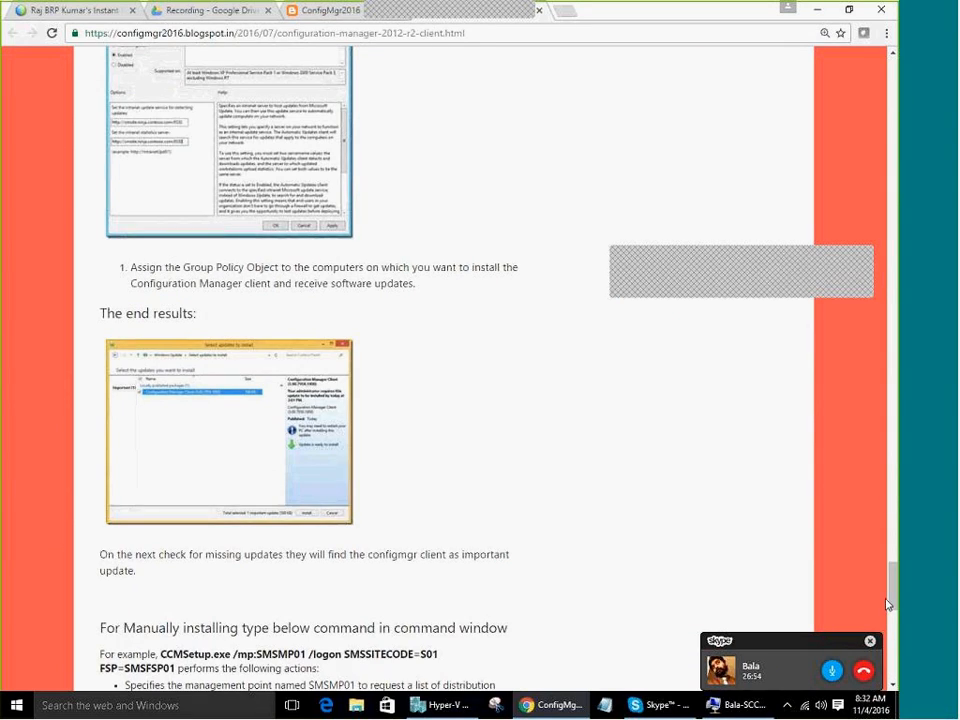
pyautogui.scroll(20, 887, 460)
pyautogui.scroll(10, 878, 170)
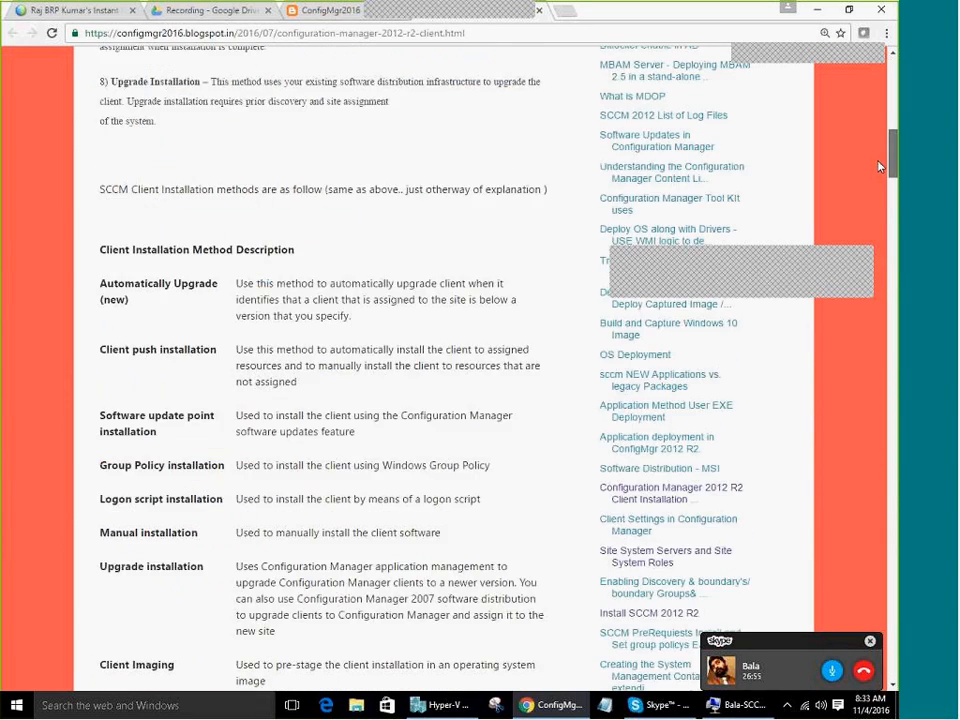
pyautogui.scroll(-5, 878, 175)
pyautogui.scroll(2, 878, 180)
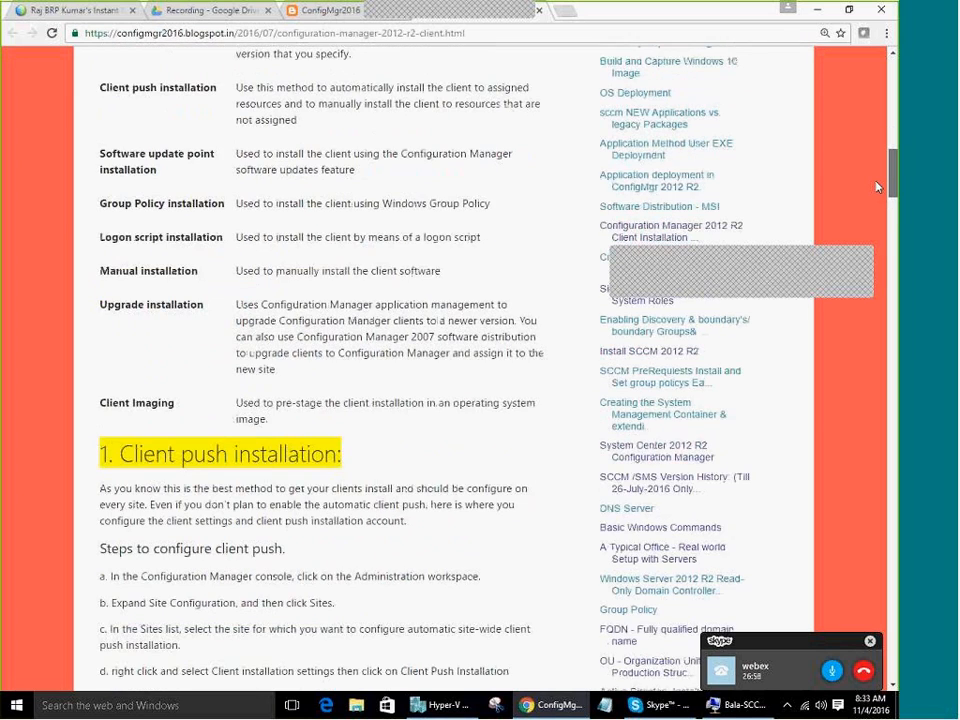
pyautogui.scroll(1, 877, 185)
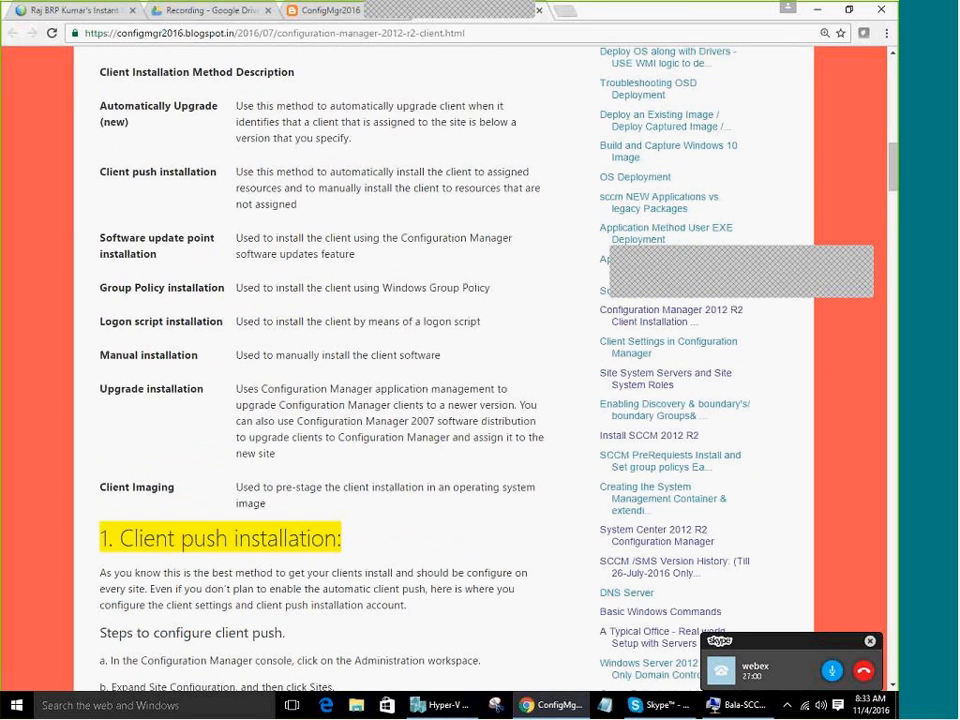
pyautogui.click(690, 467)
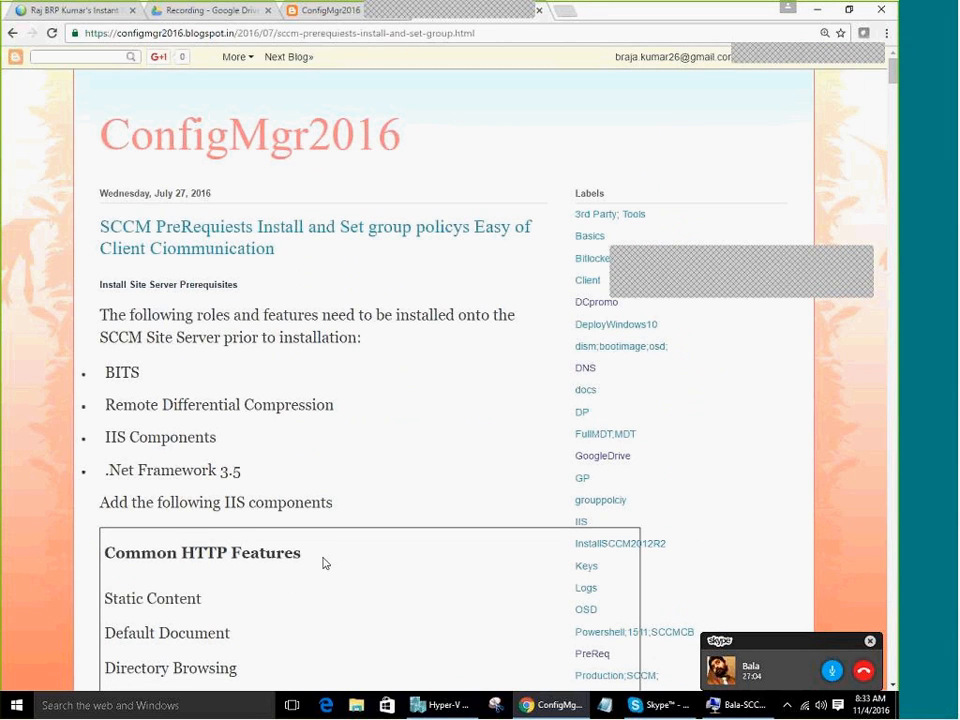
pyautogui.scroll(-3, 325, 564)
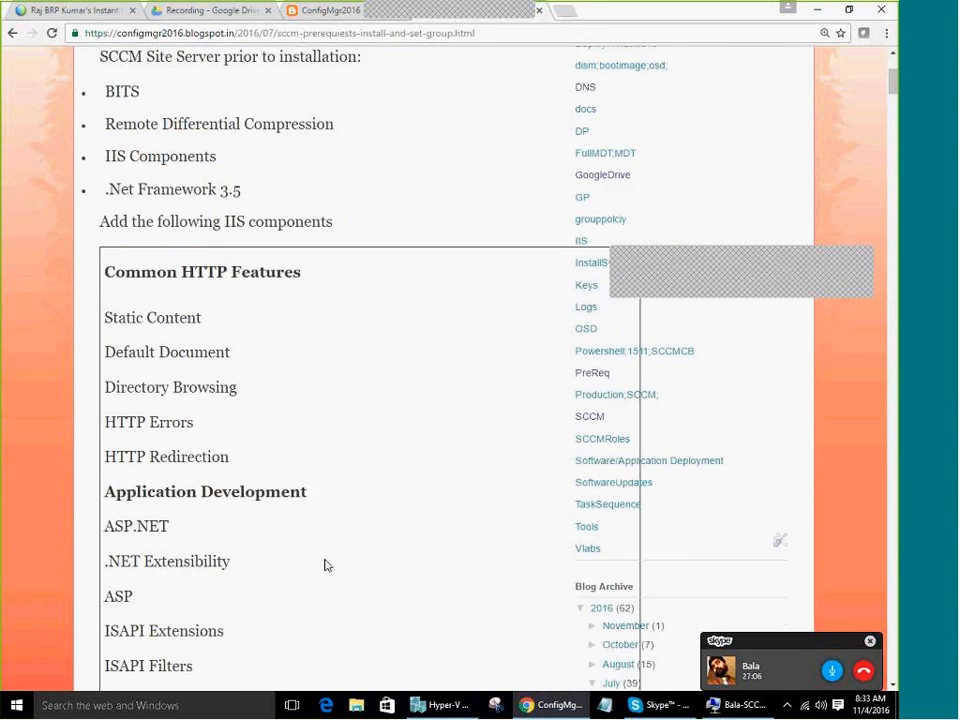
pyautogui.scroll(3, 325, 564)
pyautogui.keyDown('ctrl'); pyautogui.scroll(-1, 325, 564); pyautogui.keyUp('ctrl')
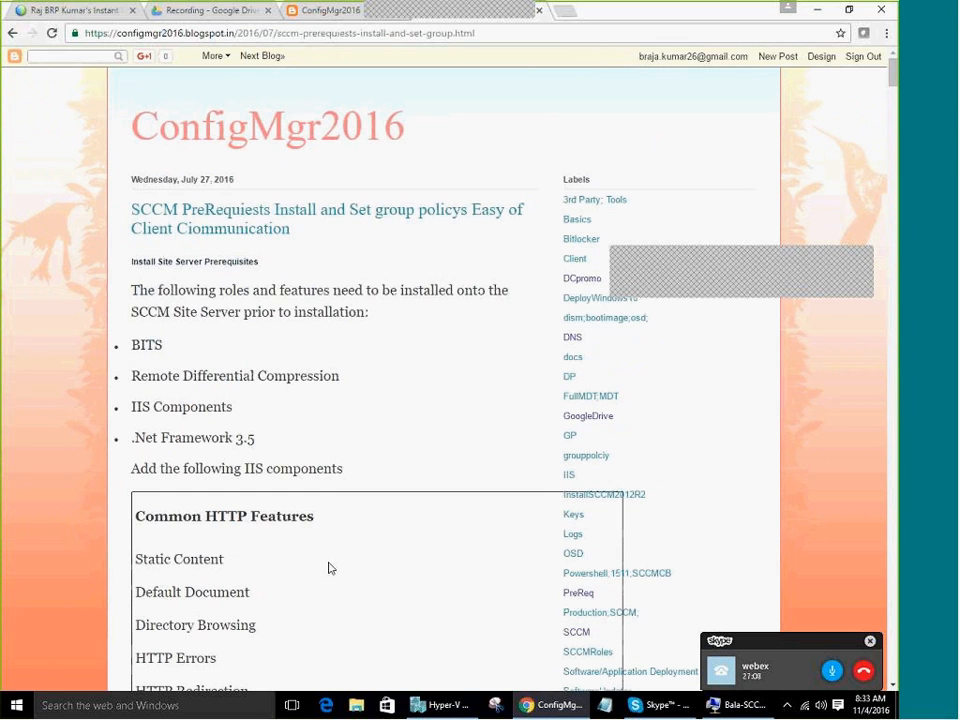
pyautogui.scroll(-1, 330, 567)
pyautogui.moveTo(214, 157); pyautogui.dragTo(321, 141)
pyautogui.click(322, 237)
pyautogui.scroll(-7, 273, 585)
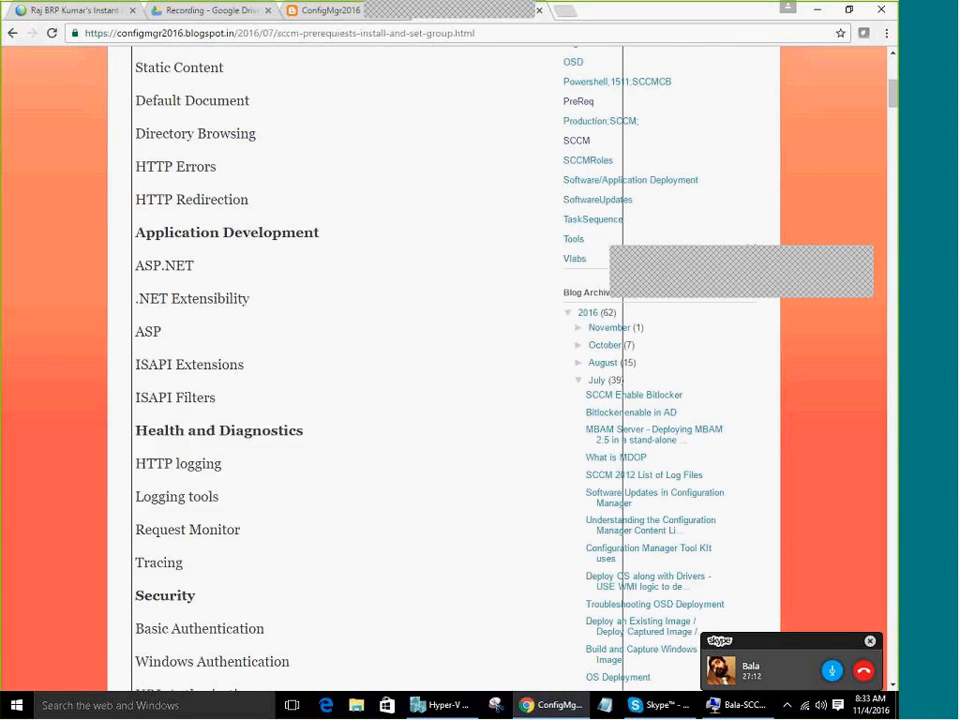
pyautogui.scroll(8, 190, 330)
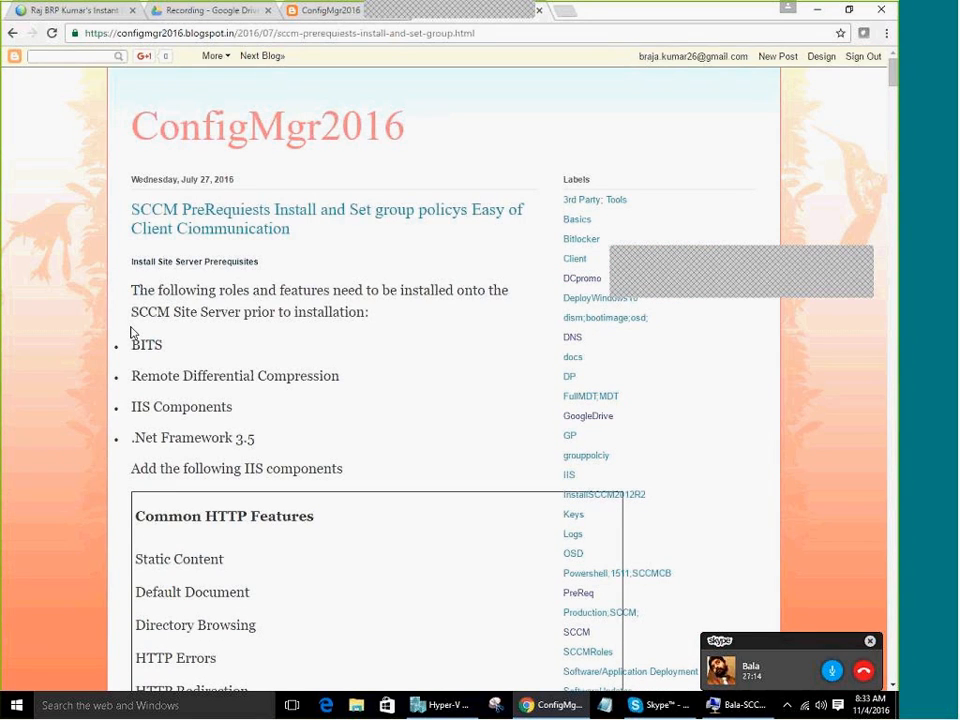
pyautogui.moveTo(131, 344); pyautogui.dragTo(166, 348)
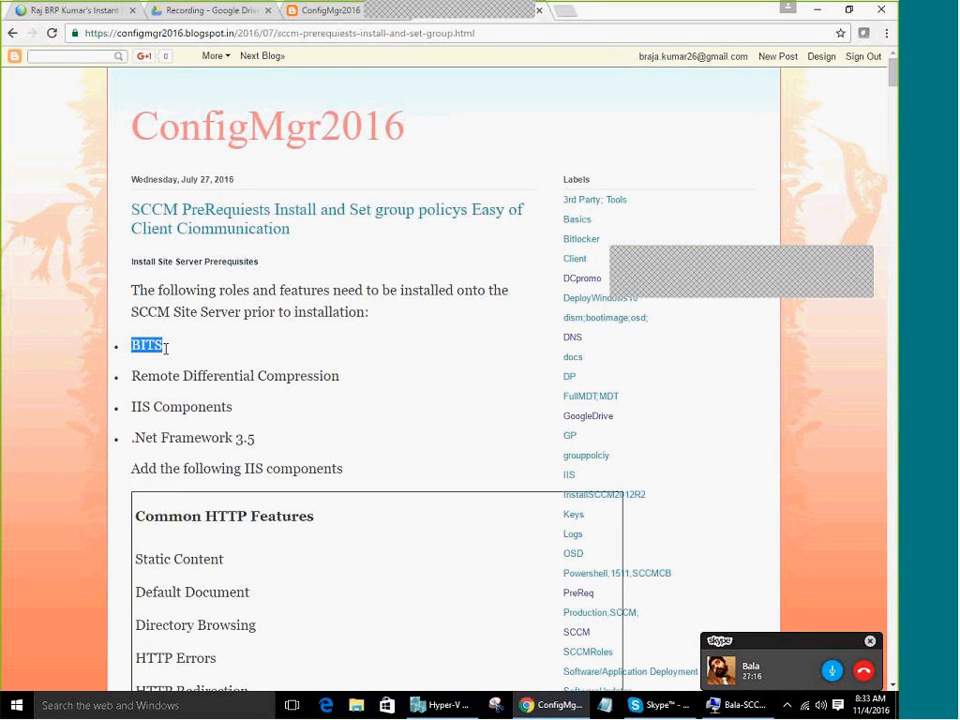
pyautogui.tripleClick(180, 349)
pyautogui.doubleClick(158, 344)
pyautogui.tripleClick(158, 344)
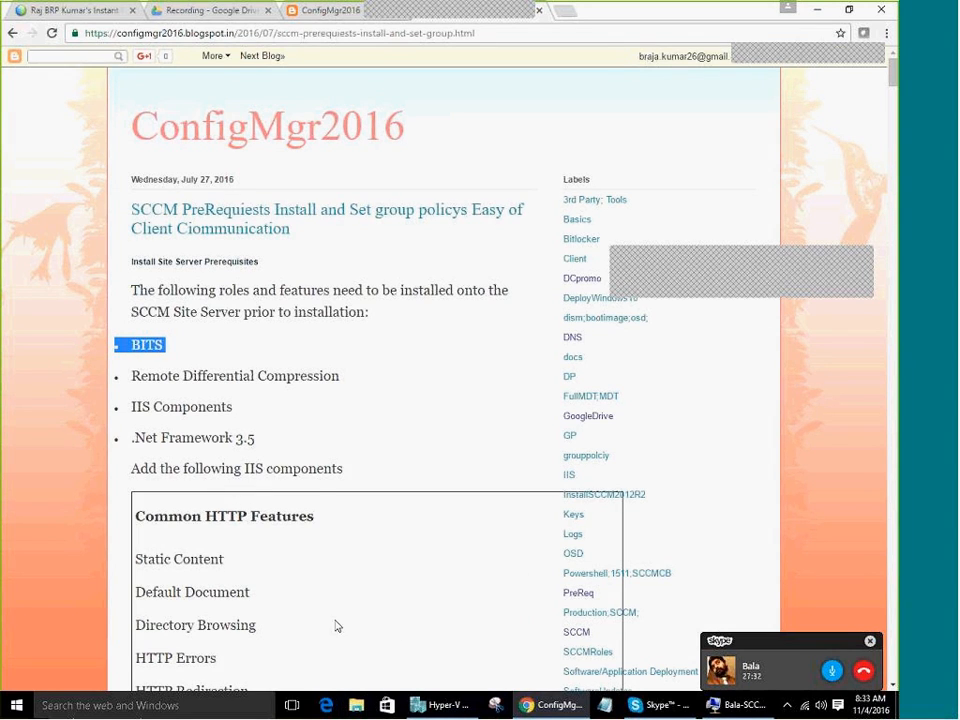
pyautogui.scroll(-7, 314, 492)
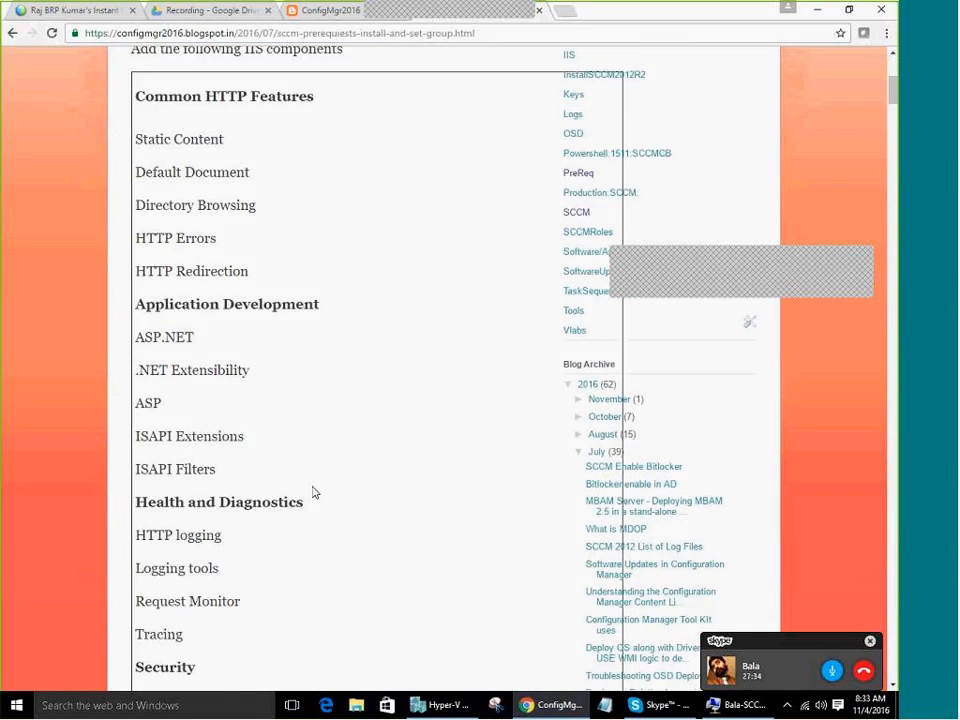
pyautogui.scroll(-3, 431, 542)
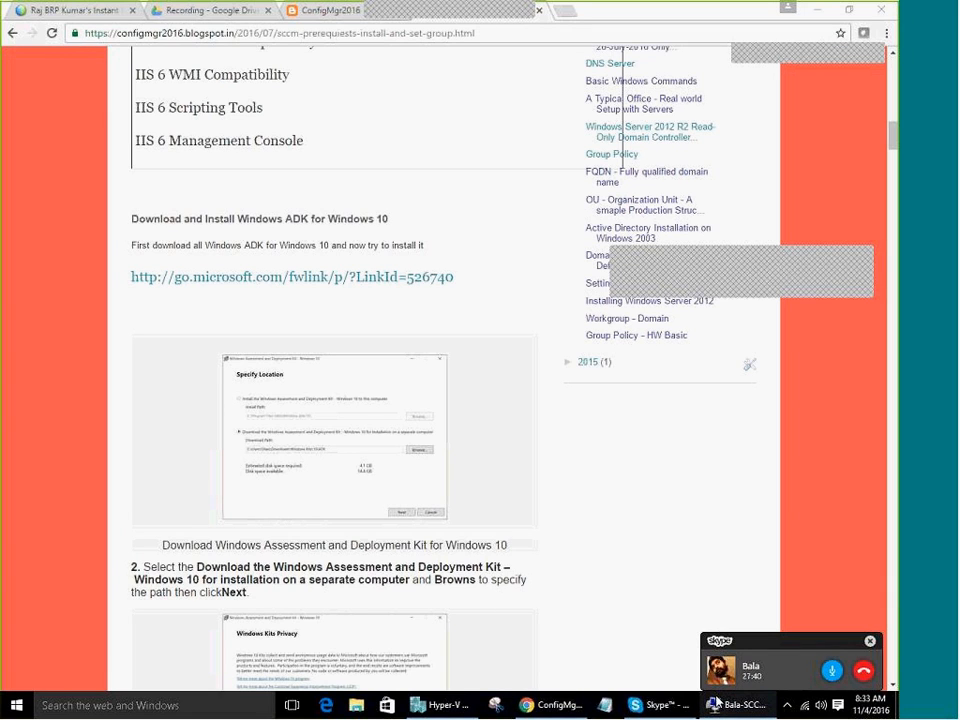
# Open the Recording devices and reach the Microphone properties' Advanced tab
pyautogui.rightClick(821, 707)
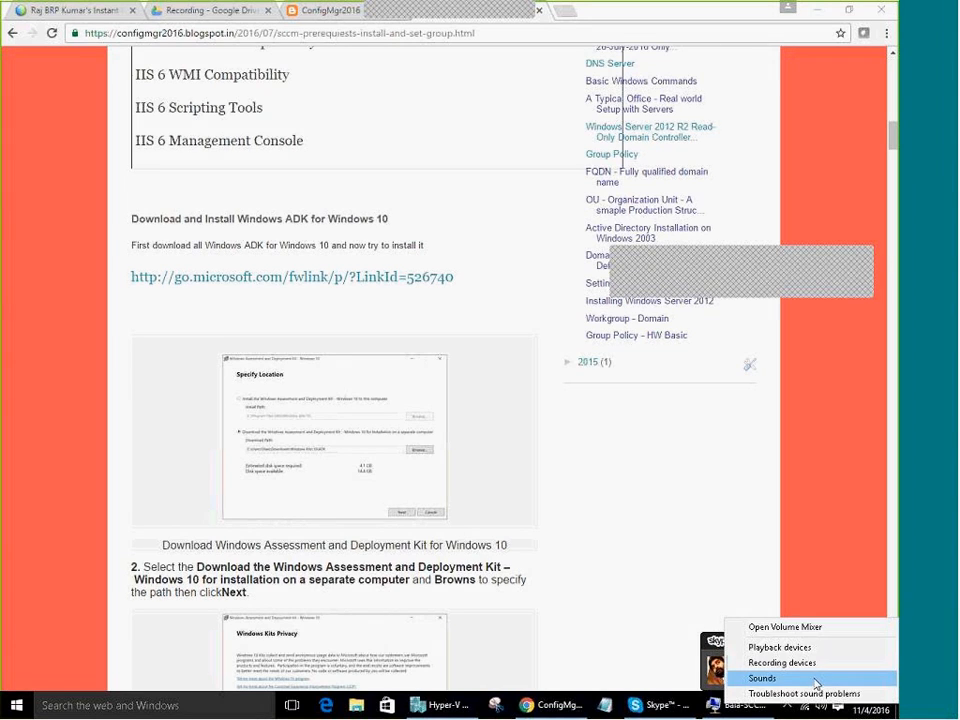
pyautogui.click(816, 685)
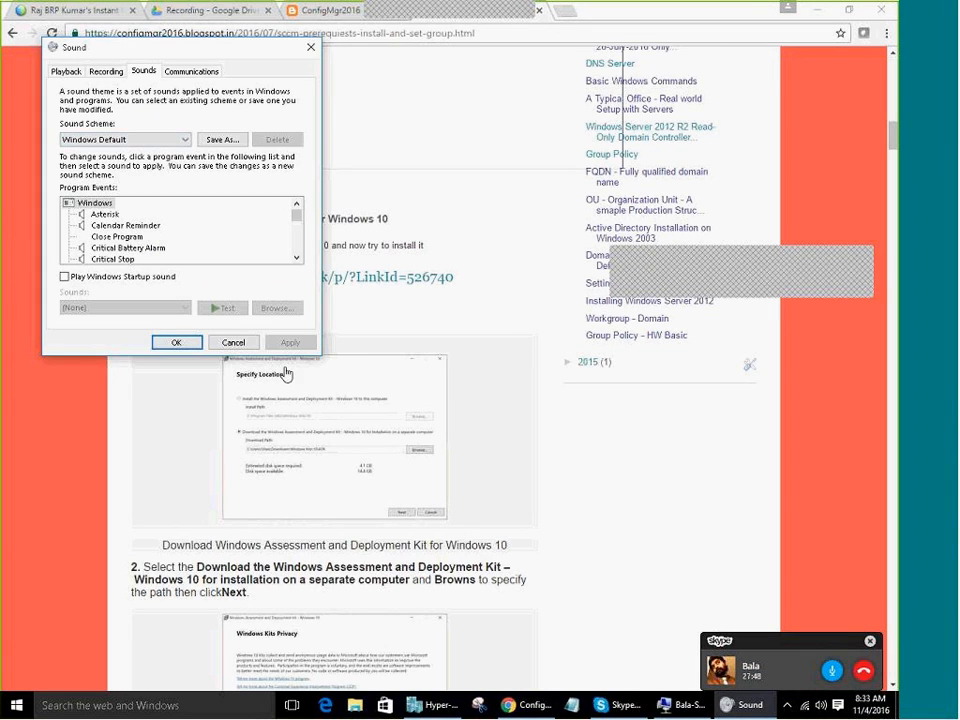
pyautogui.click(102, 71)
pyautogui.doubleClick(130, 118)
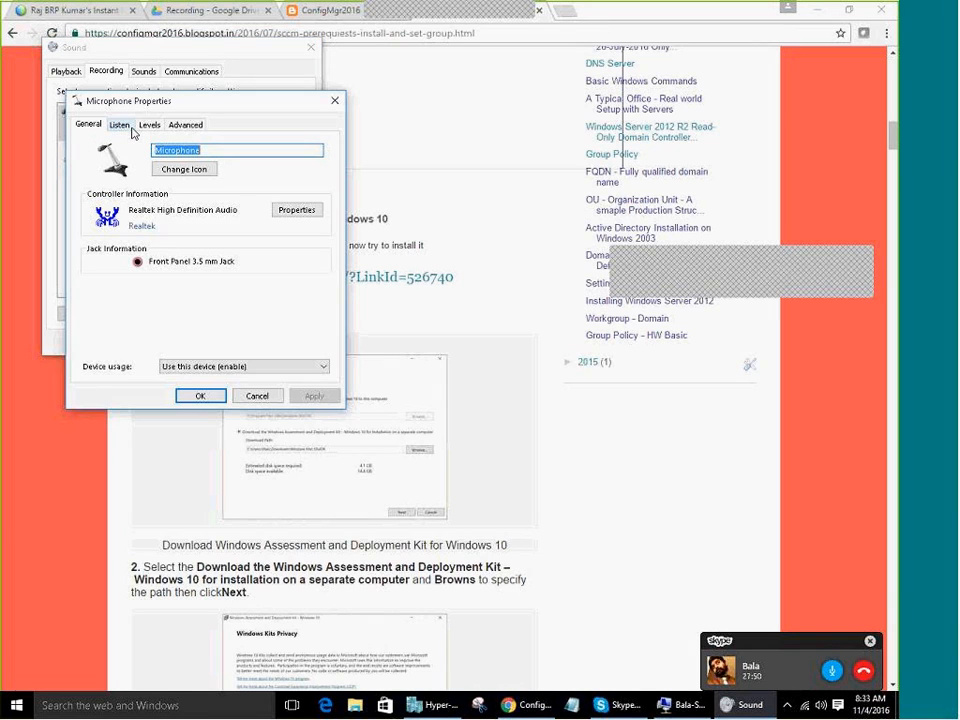
pyautogui.click(121, 124)
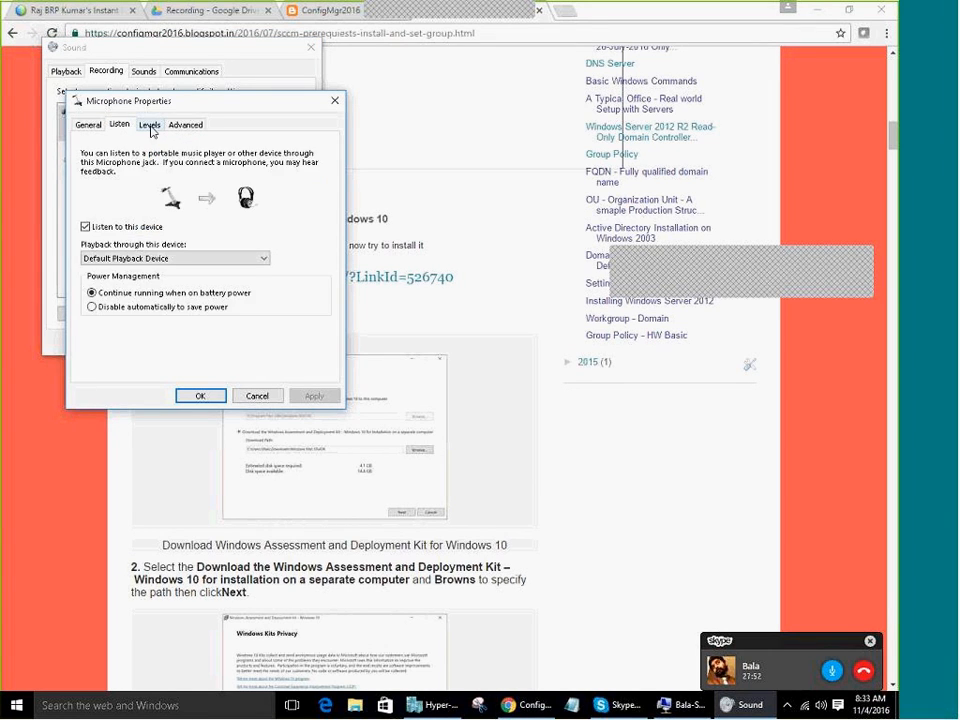
pyautogui.click(150, 125)
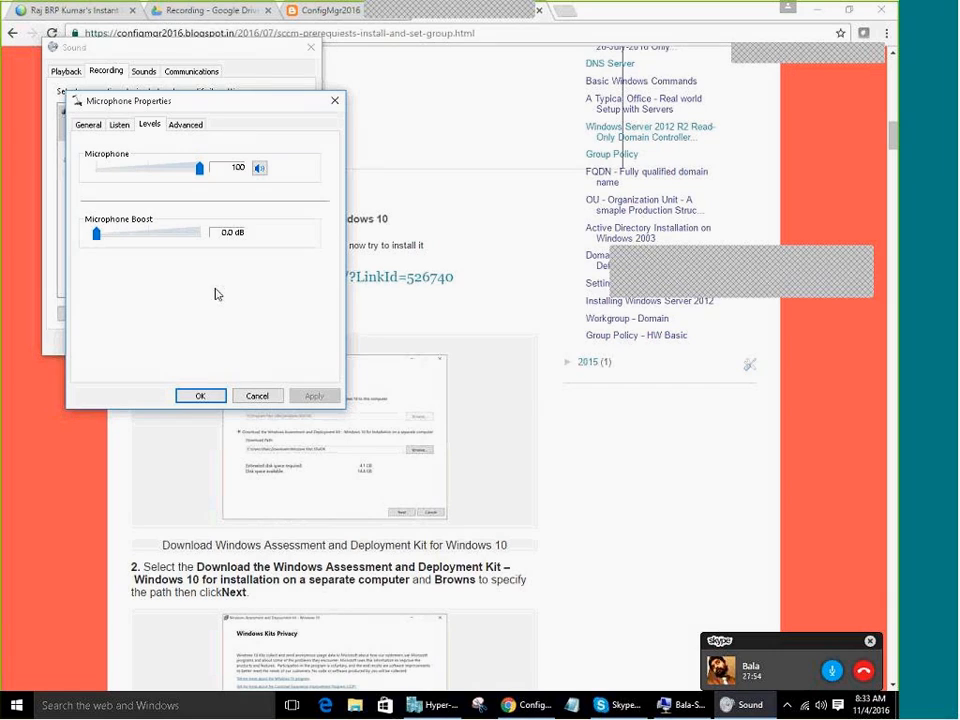
pyautogui.click(181, 126)
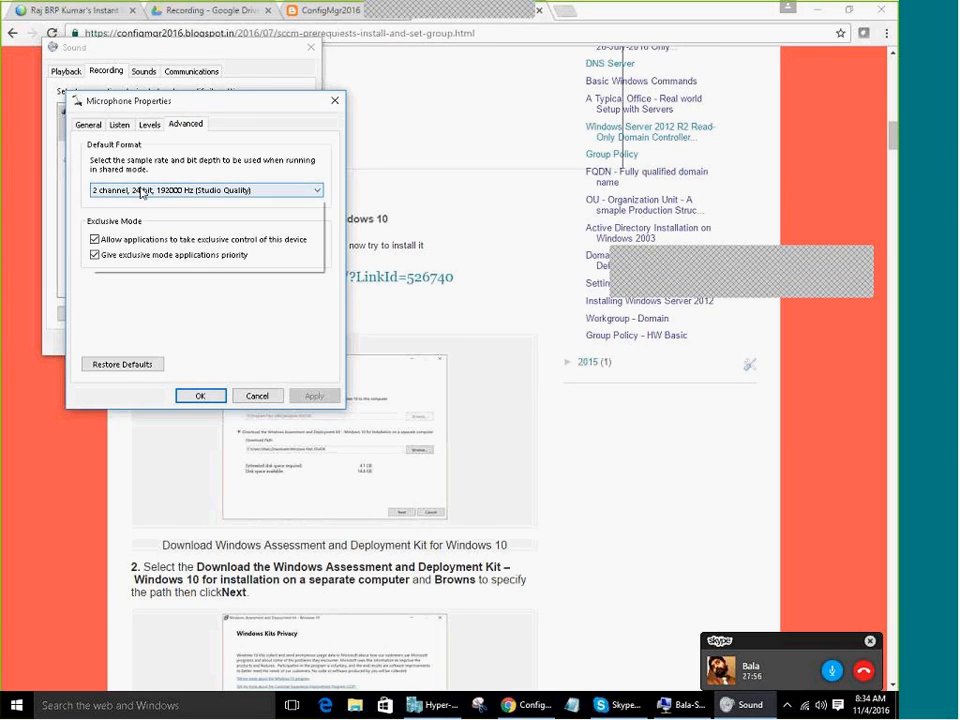
# Set the microphone format to 2 channel, 16 bit, 48000 Hz (DVD Quality), apply, and close
pyautogui.click(141, 193)
pyautogui.click(126, 368)
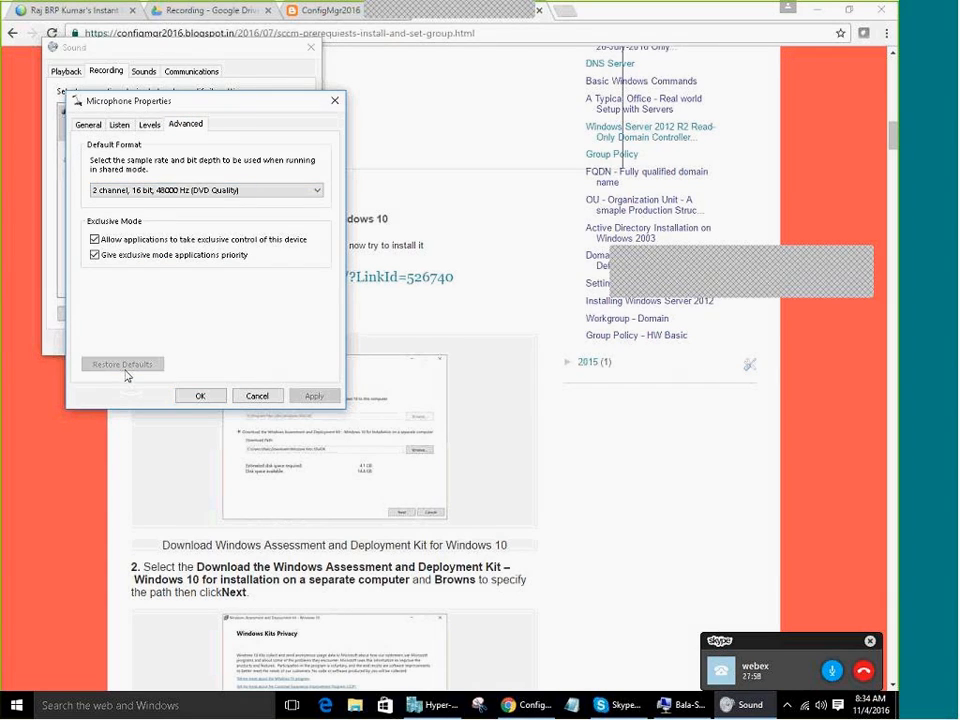
pyautogui.click(314, 396)
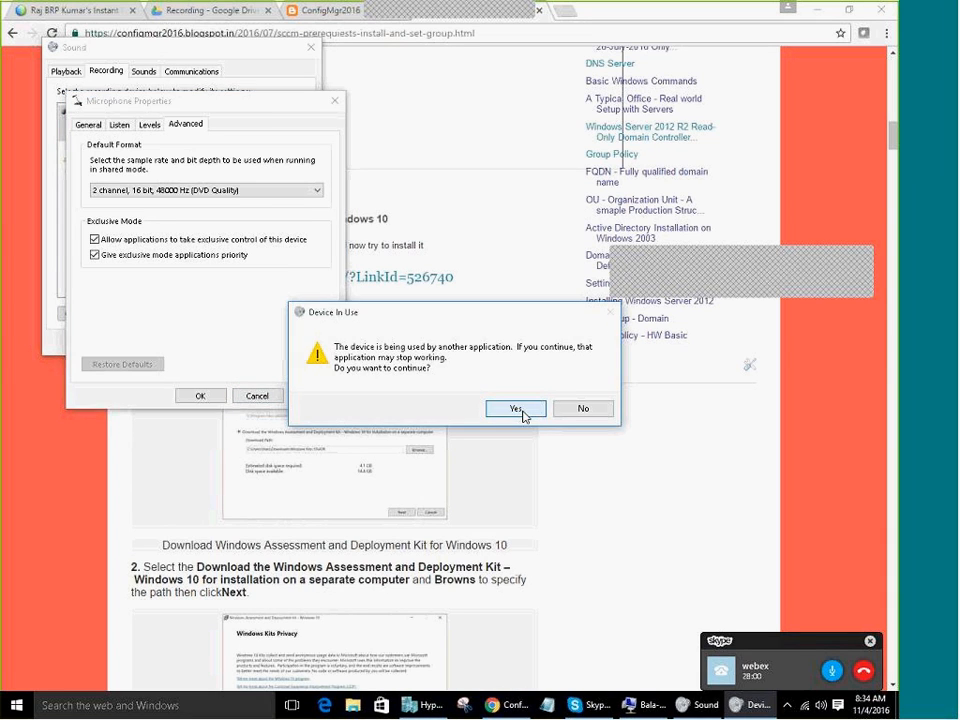
pyautogui.click(516, 409)
pyautogui.click(138, 126)
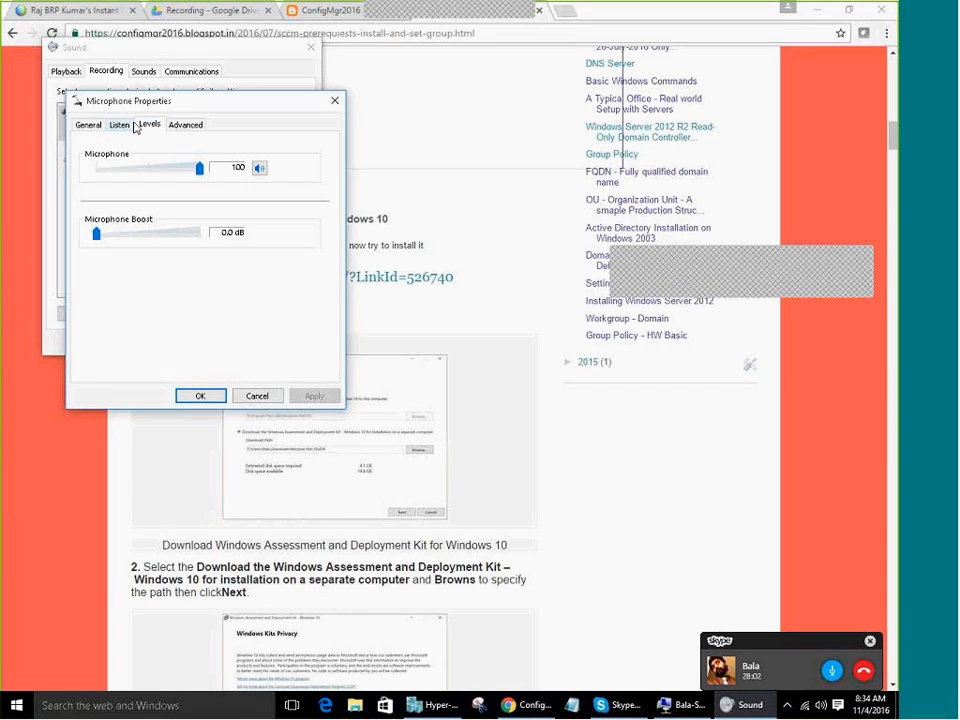
pyautogui.click(121, 125)
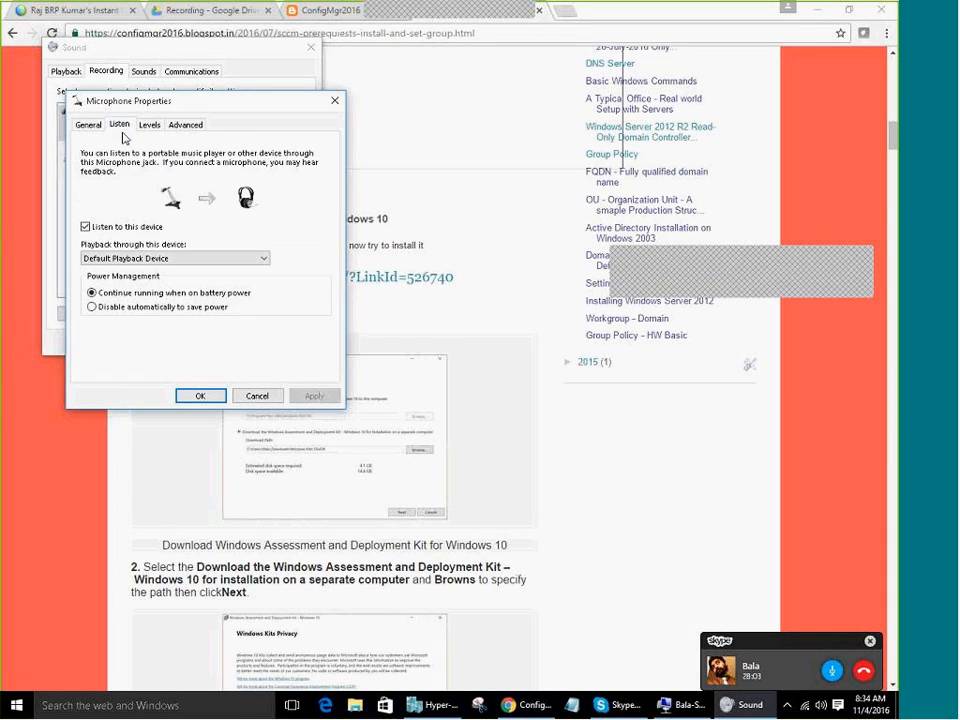
pyautogui.click(200, 396)
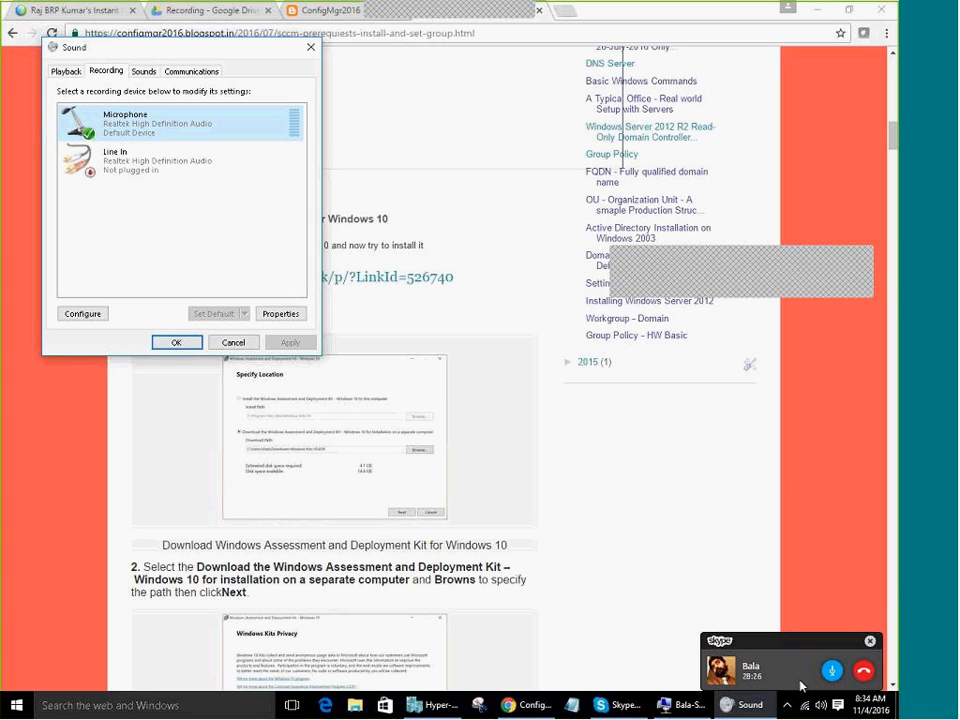
pyautogui.click(176, 342)
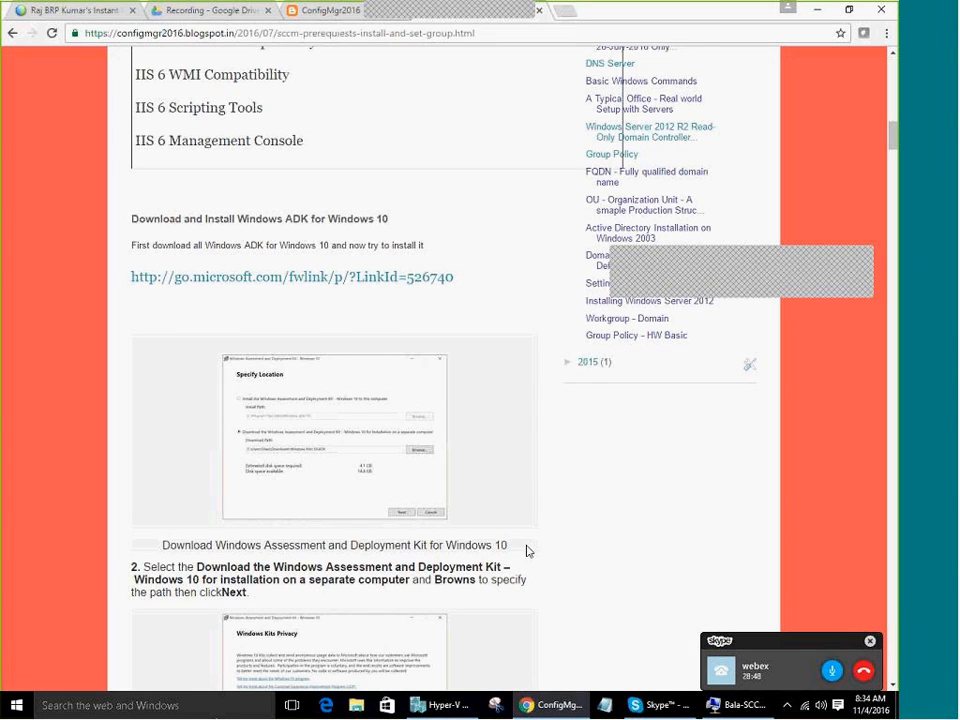
# Switch from the blog to the Bala-SCCM Virtual Machine Connection window
pyautogui.scroll(5, 527, 550)
pyautogui.scroll(-3, 386, 459)
pyautogui.moveTo(730, 705)
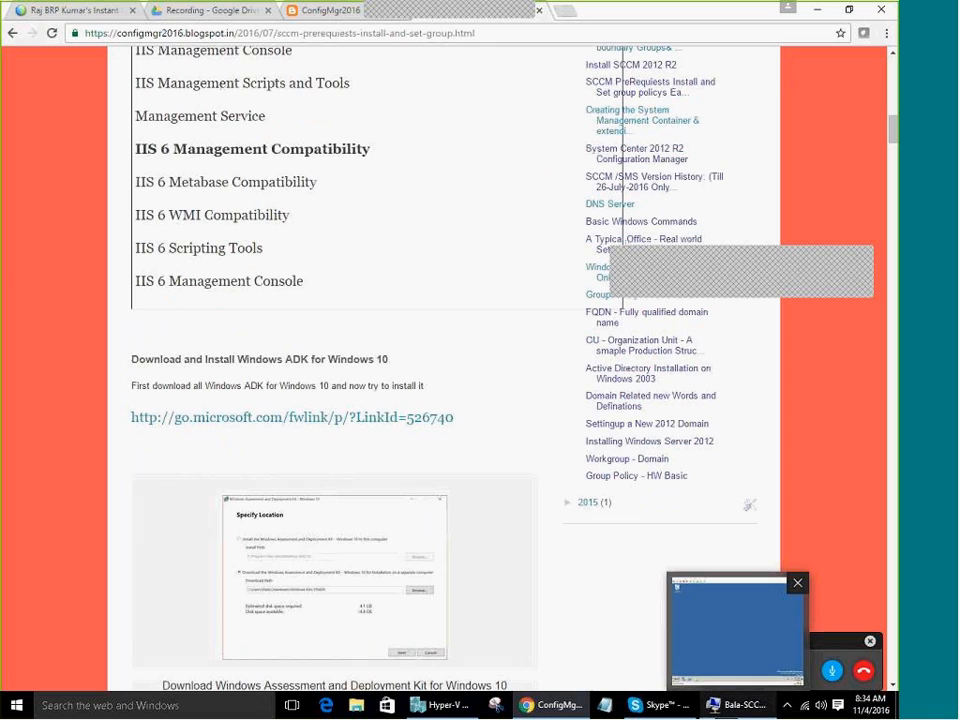
pyautogui.click(737, 630)
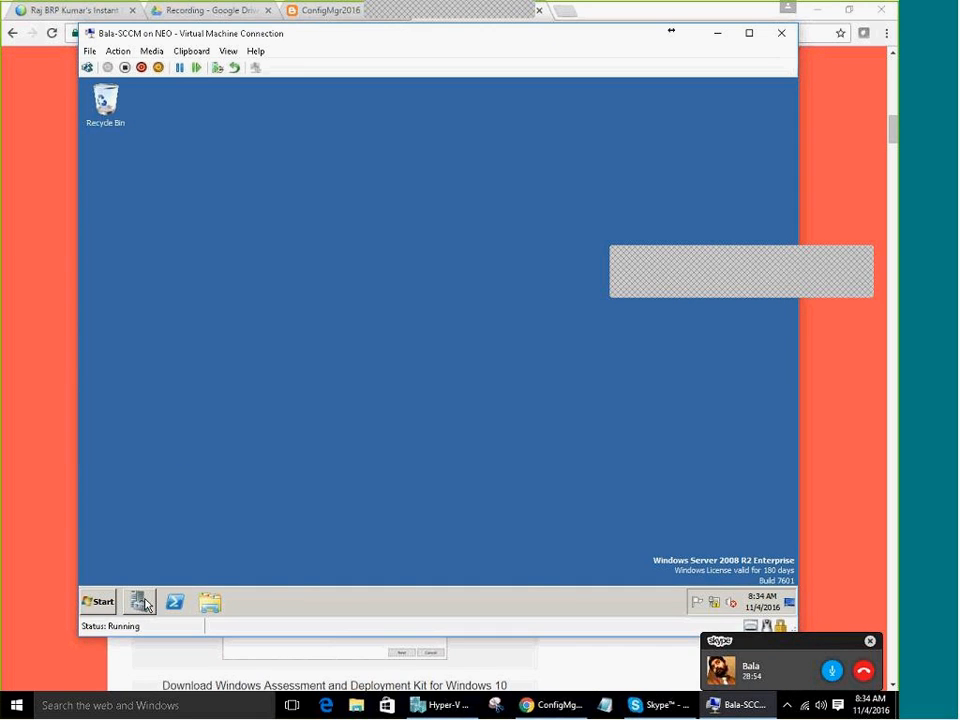
# Launch Server Manager from the VM's Start menu under Administrative Tools
pyautogui.click(100, 602)
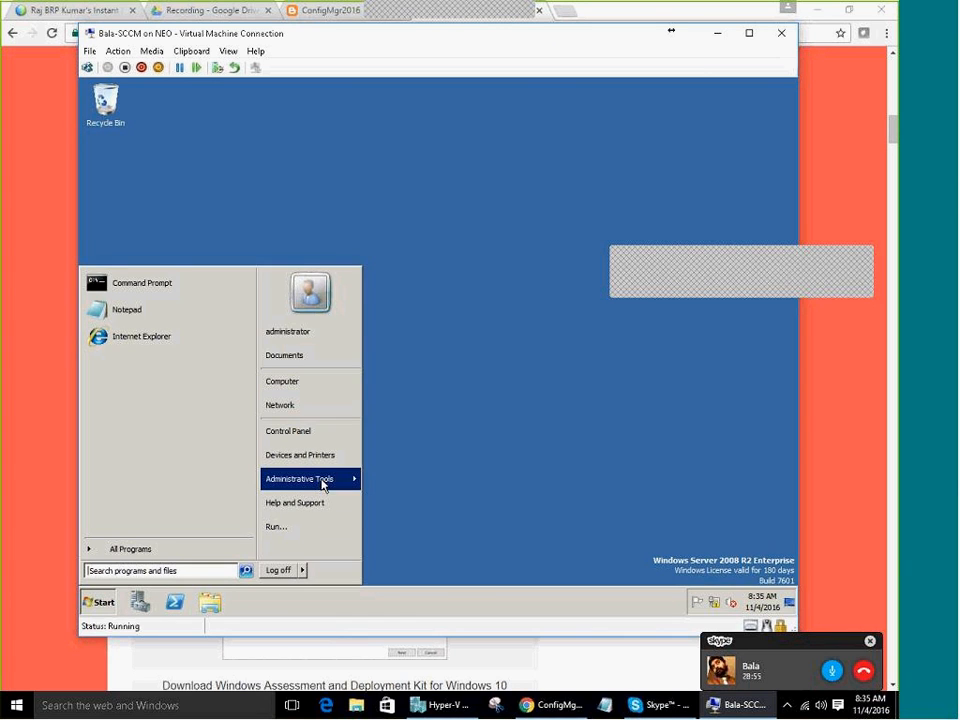
pyautogui.moveTo(322, 481)
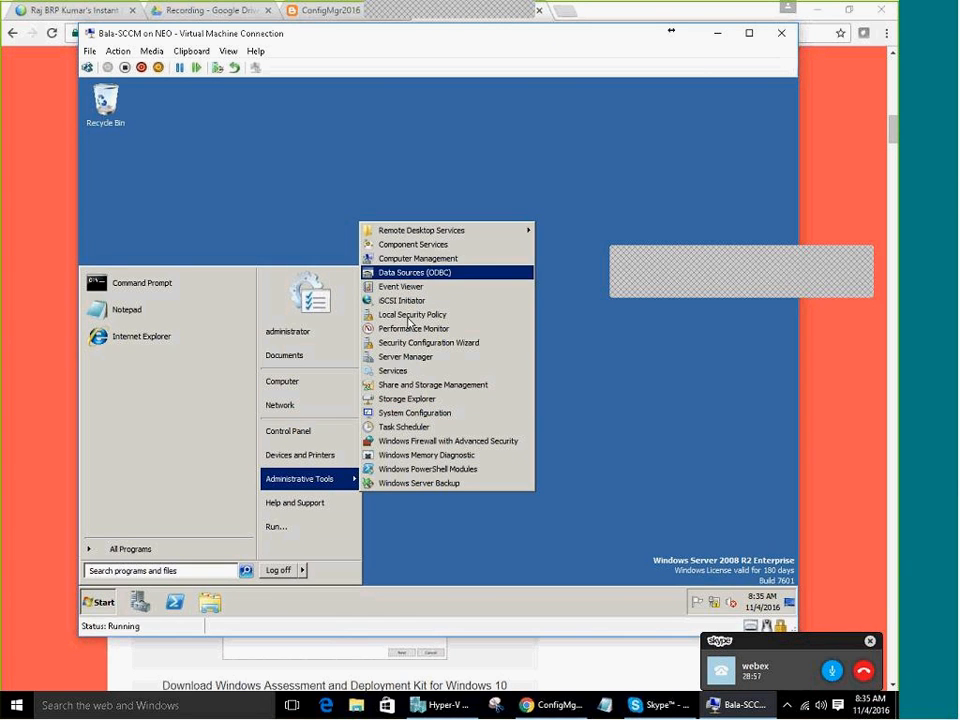
pyautogui.click(408, 362)
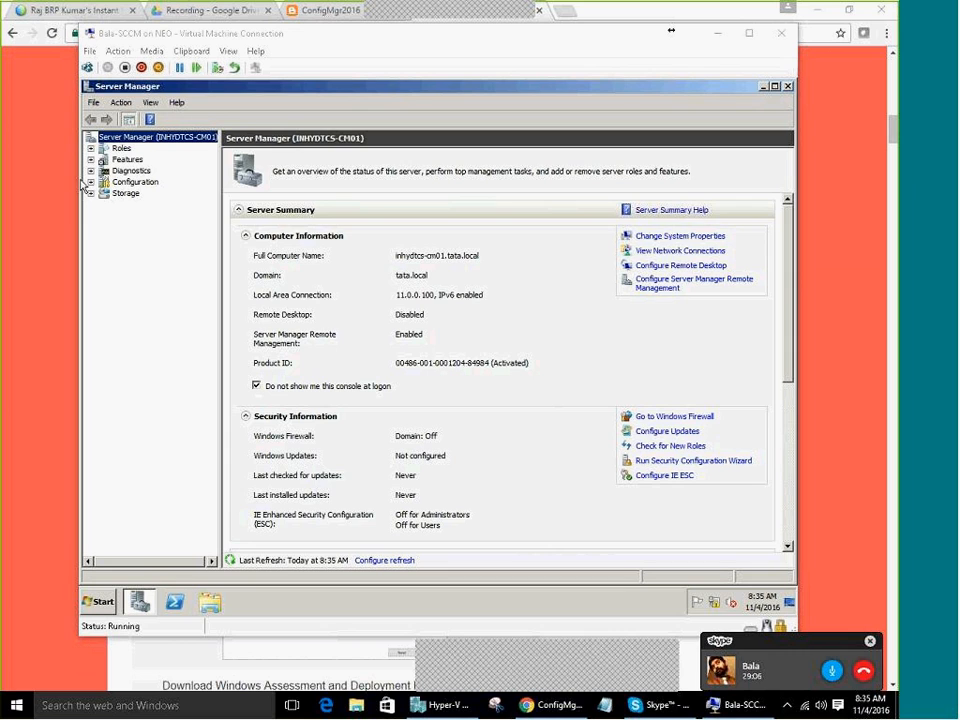
# Select Roles (0 of 17 installed) in Server Manager and launch Add Roles
pyautogui.click(126, 160)
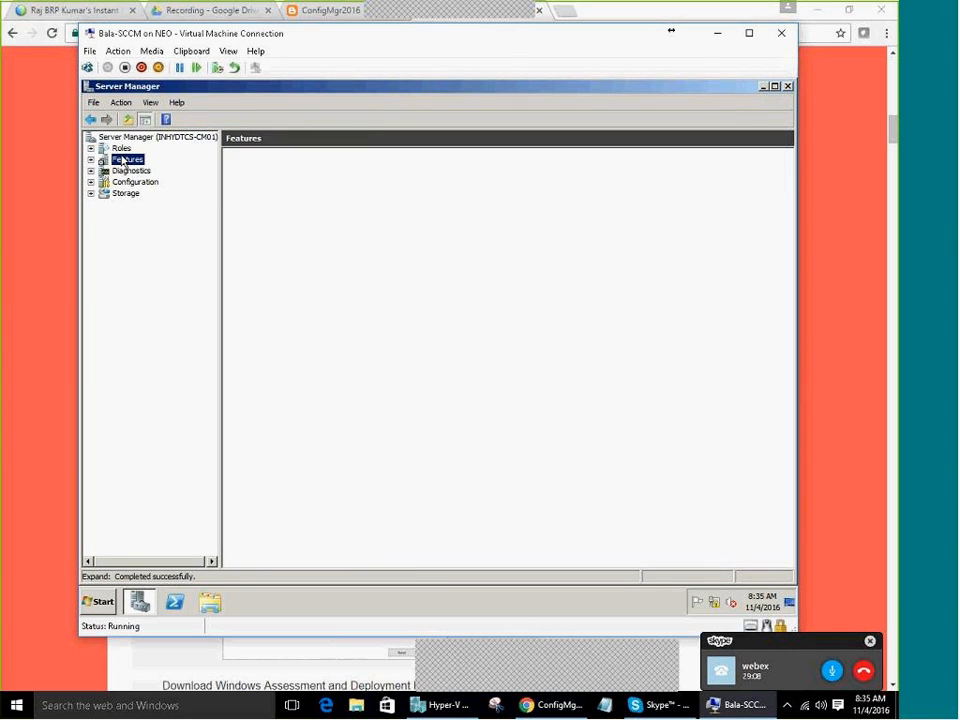
pyautogui.click(121, 148)
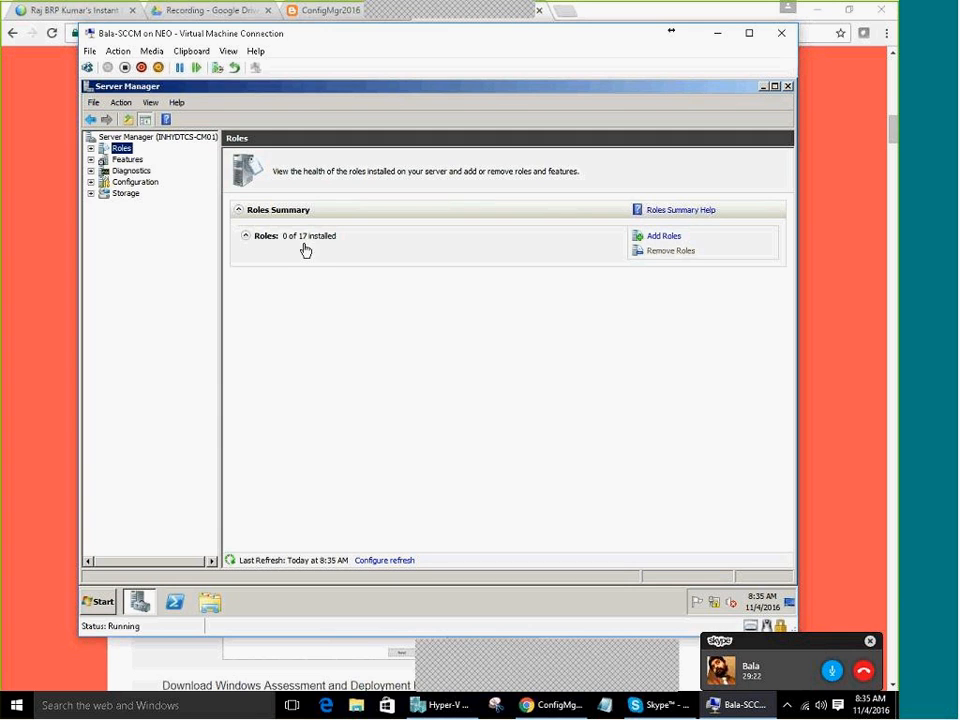
pyautogui.click(663, 237)
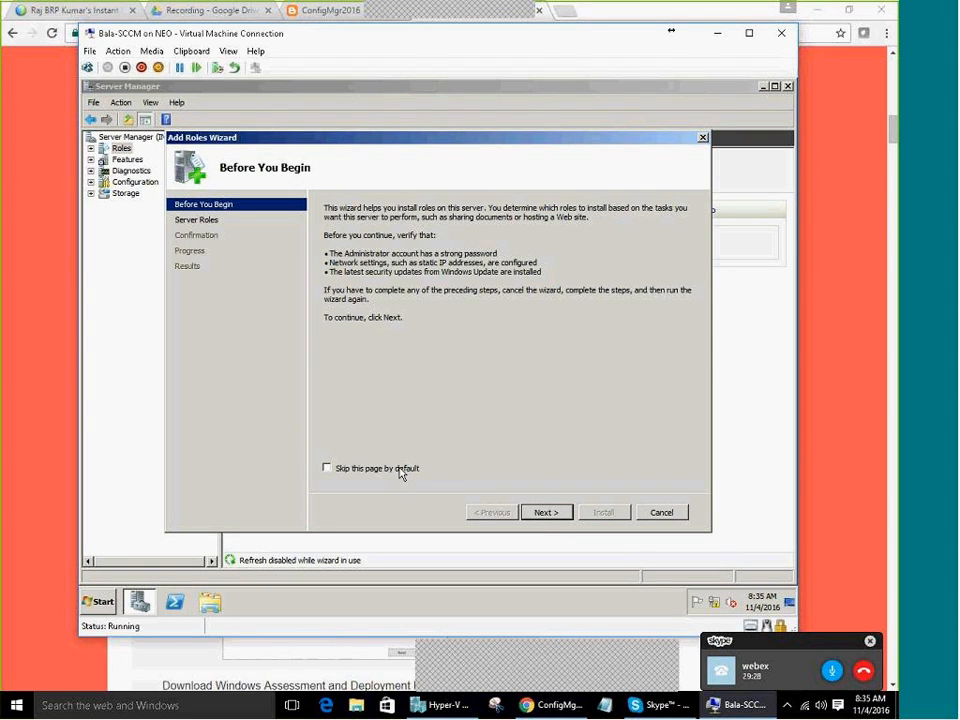
# Tick Web Server (IIS) in Select Server Roles and advance to its role services page
pyautogui.click(401, 472)
pyautogui.click(547, 514)
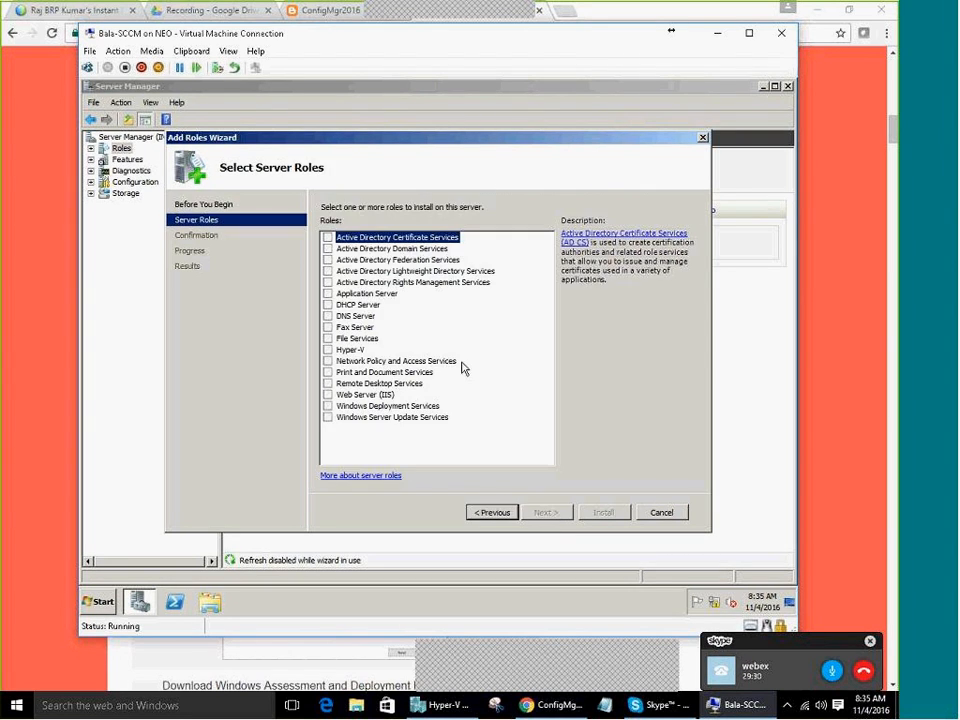
pyautogui.click(340, 396)
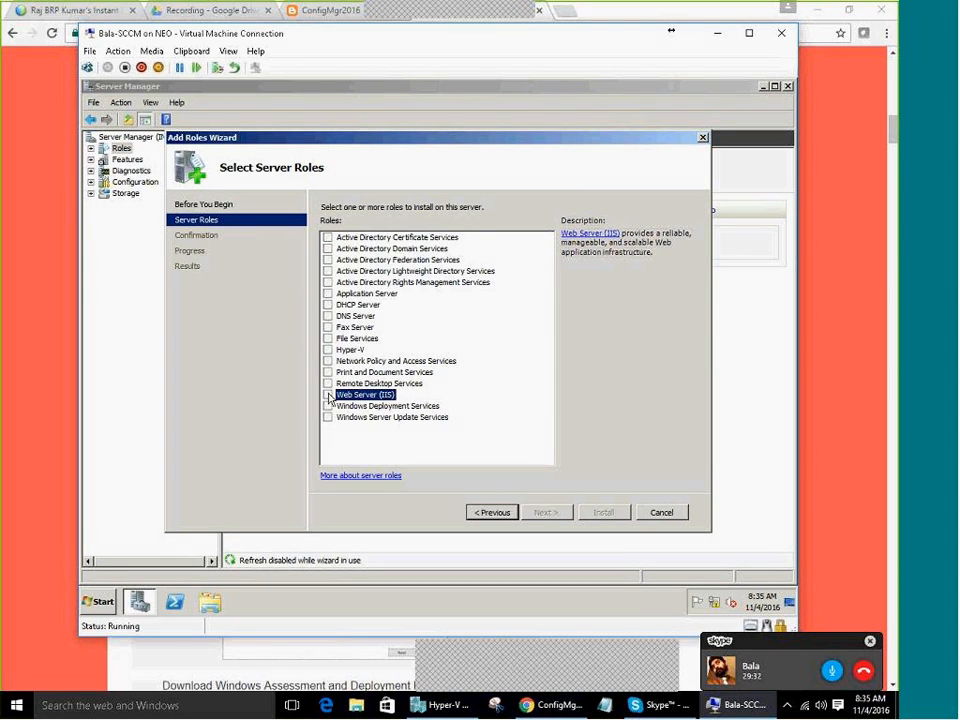
pyautogui.click(329, 396)
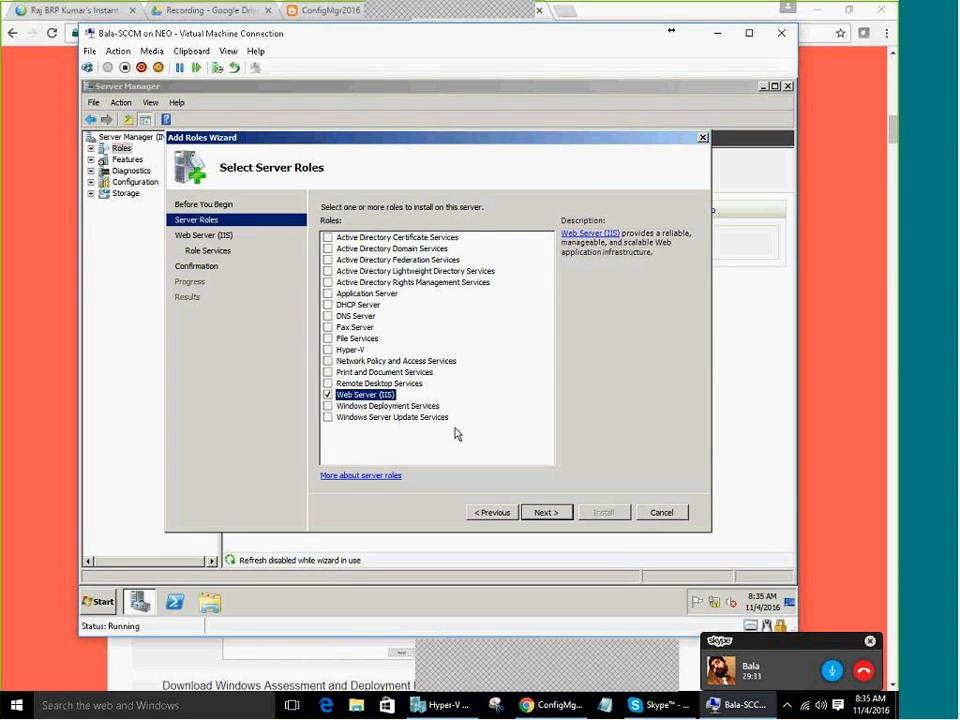
pyautogui.click(547, 514)
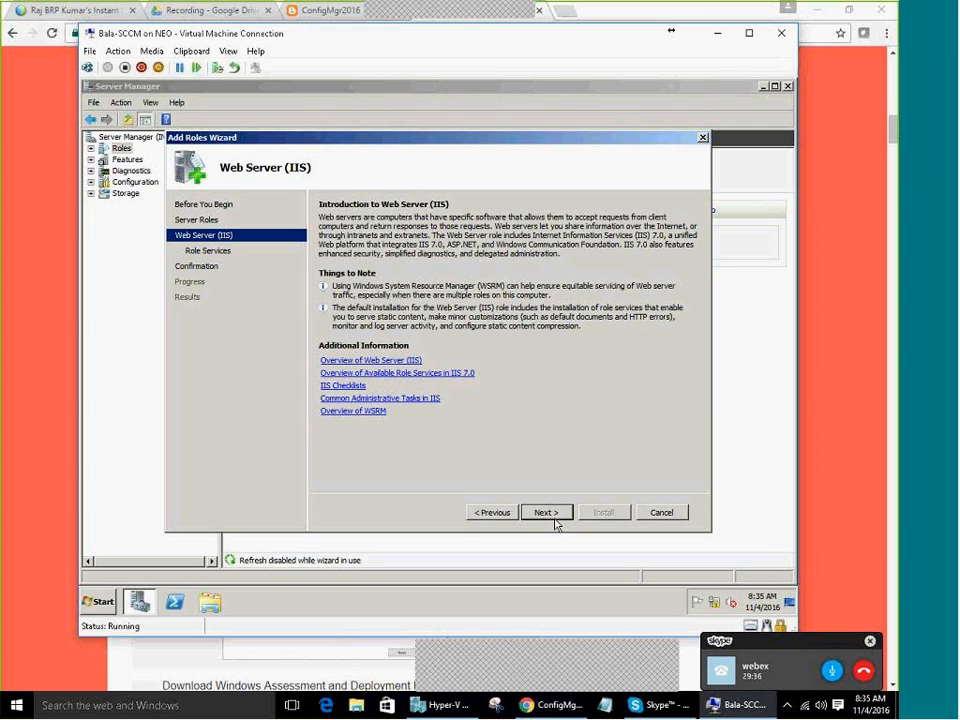
pyautogui.click(554, 515)
# Reposition the wizard window and bring the blog post alongside it
pyautogui.moveTo(548, 307)
pyautogui.mouseDown()
pyautogui.moveTo(553, 397)
pyautogui.moveTo(521, 279)
pyautogui.mouseUp()
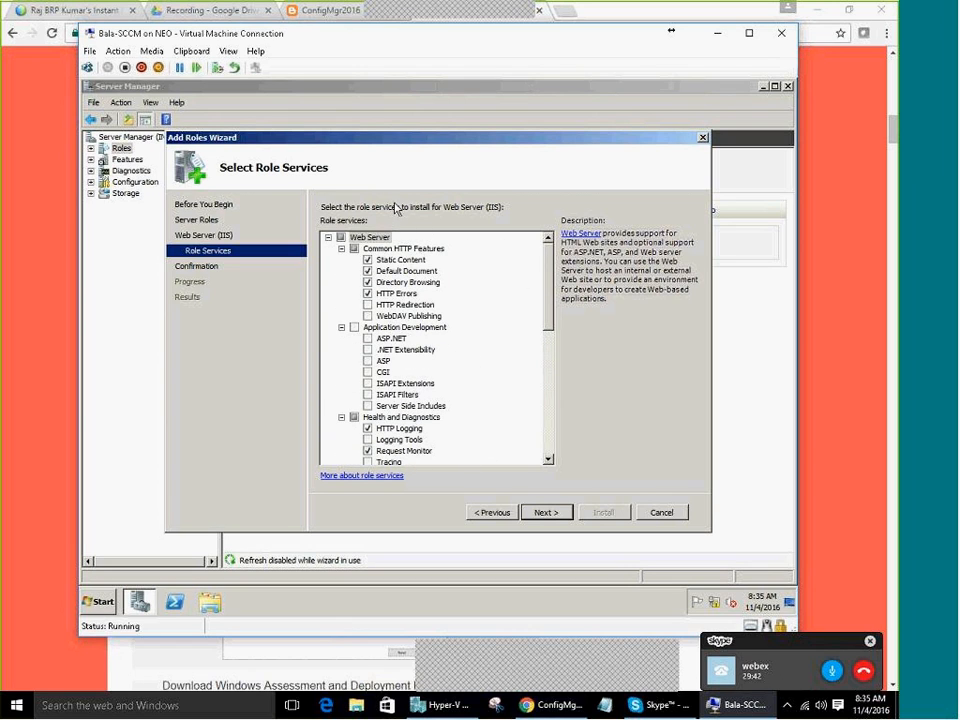
pyautogui.moveTo(253, 150); pyautogui.dragTo(410, 153)
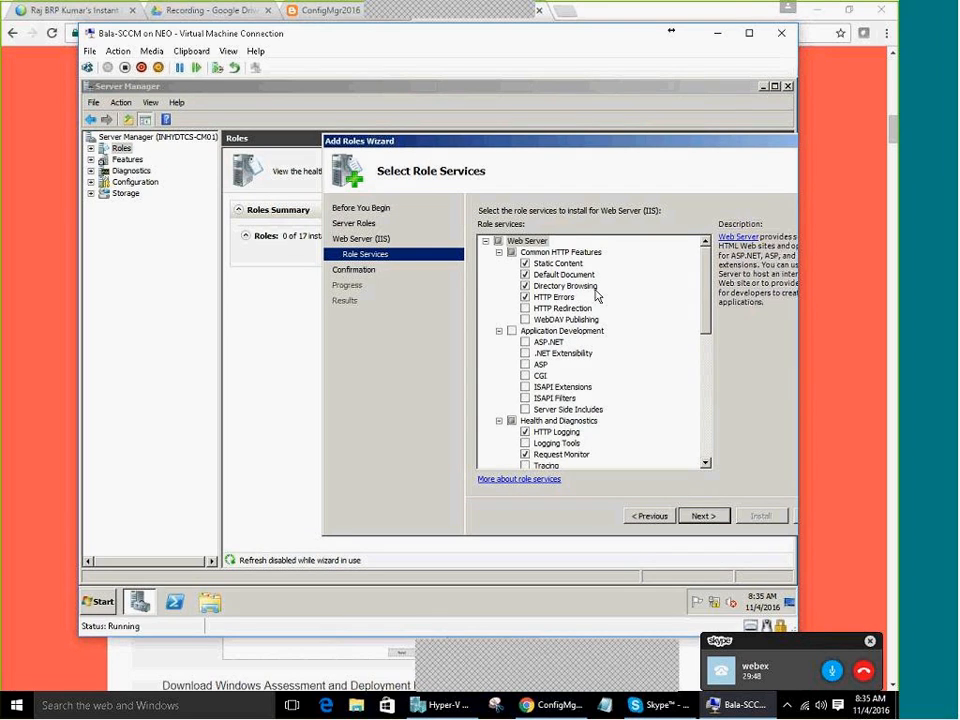
pyautogui.moveTo(506, 146); pyautogui.dragTo(456, 147)
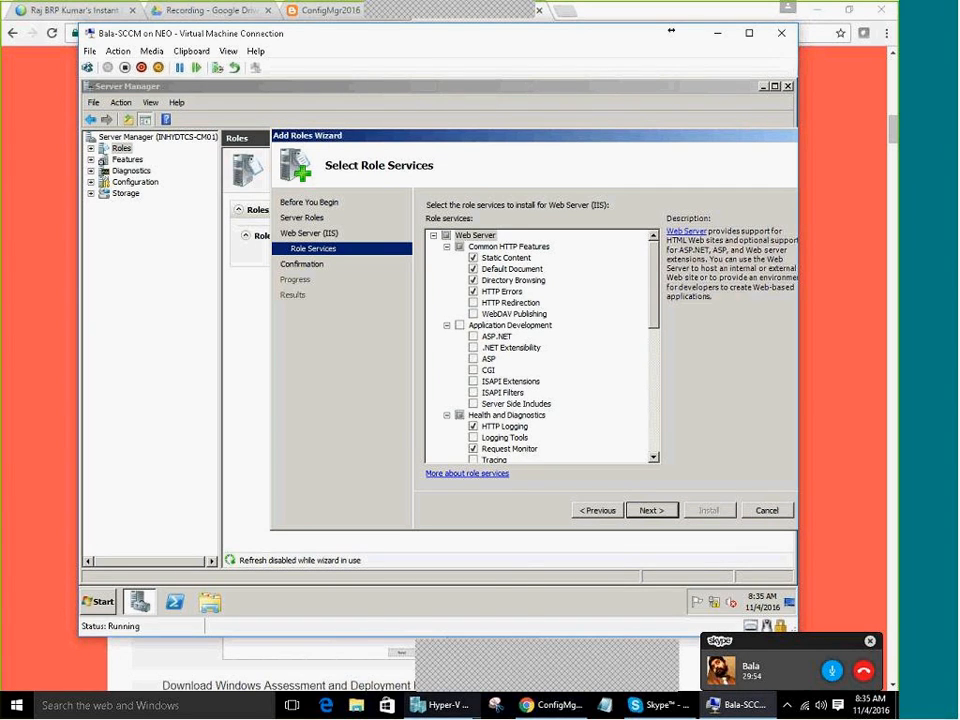
pyautogui.moveTo(440, 705)
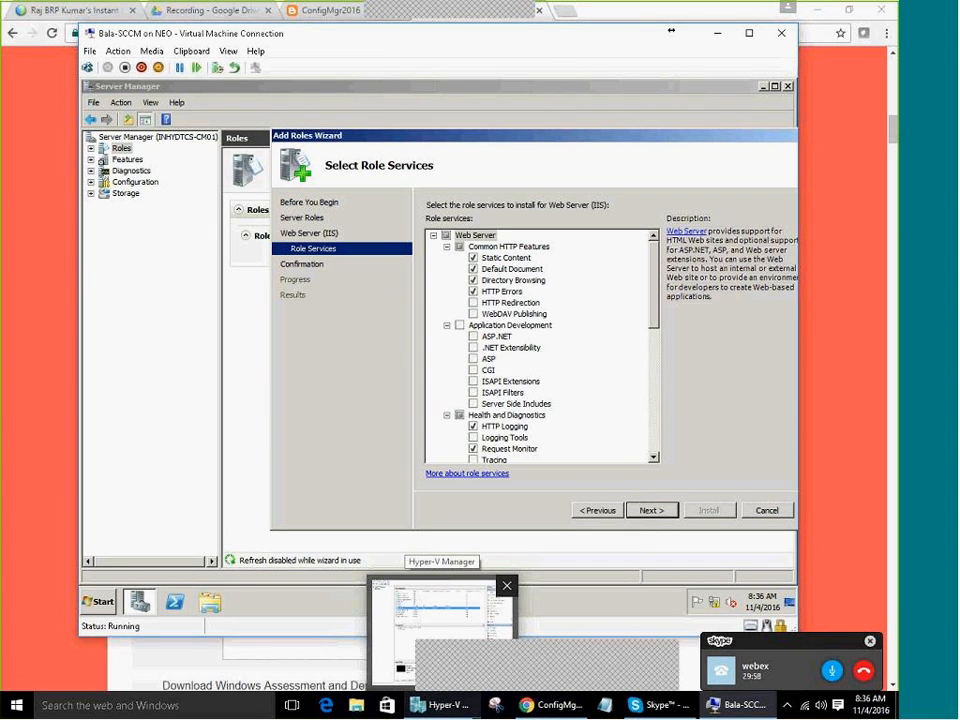
pyautogui.moveTo(294, 52); pyautogui.dragTo(590, 69)
# Scroll the blog to the Common HTTP Features table, highlight its heading, and return to the VM
pyautogui.click(272, 266)
pyautogui.scroll(4, 255, 272)
pyautogui.scroll(7, 250, 373)
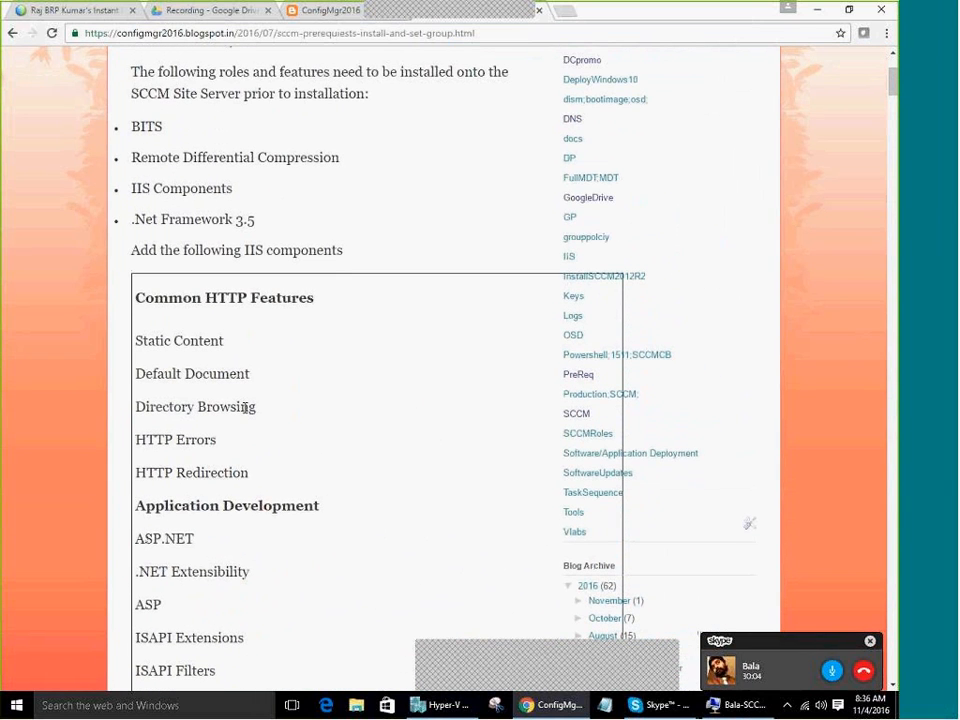
pyautogui.moveTo(145, 298); pyautogui.dragTo(291, 298)
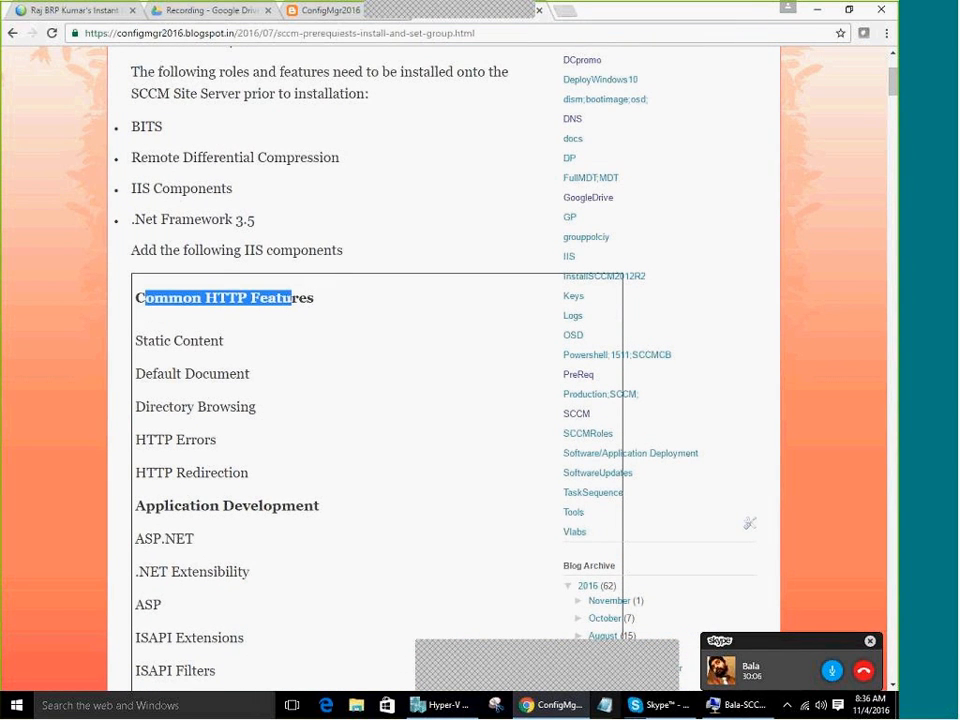
pyautogui.hotkey('alt', 'Tab')
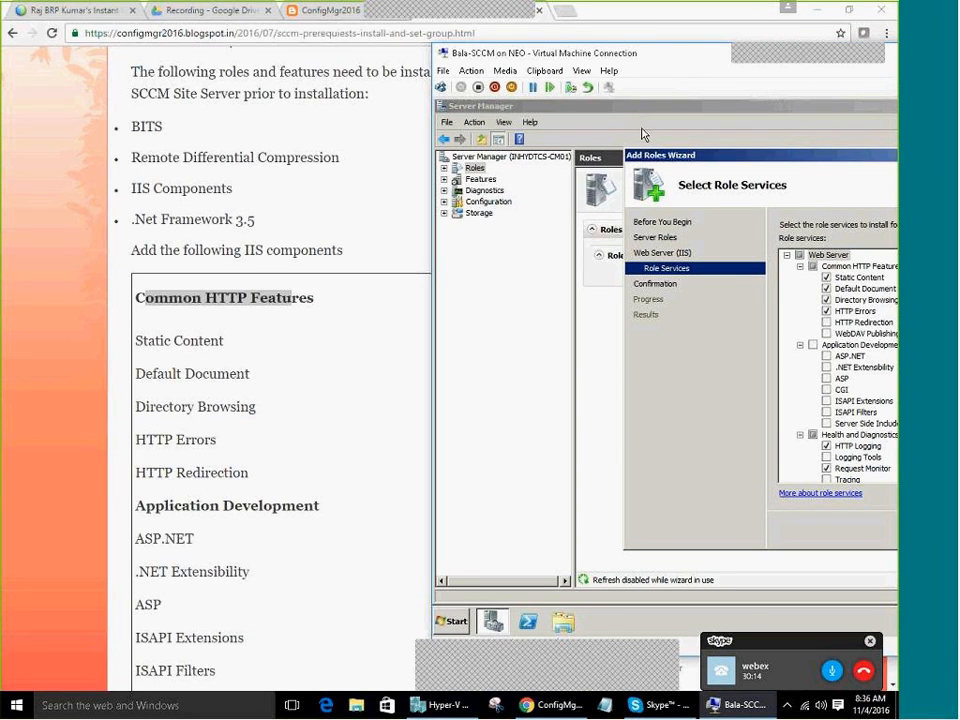
# Tick HTTP Redirection, ASP.NET with its required services, and ASP, keeping HTTP Errors ticked
pyautogui.moveTo(693, 62); pyautogui.dragTo(612, 47)
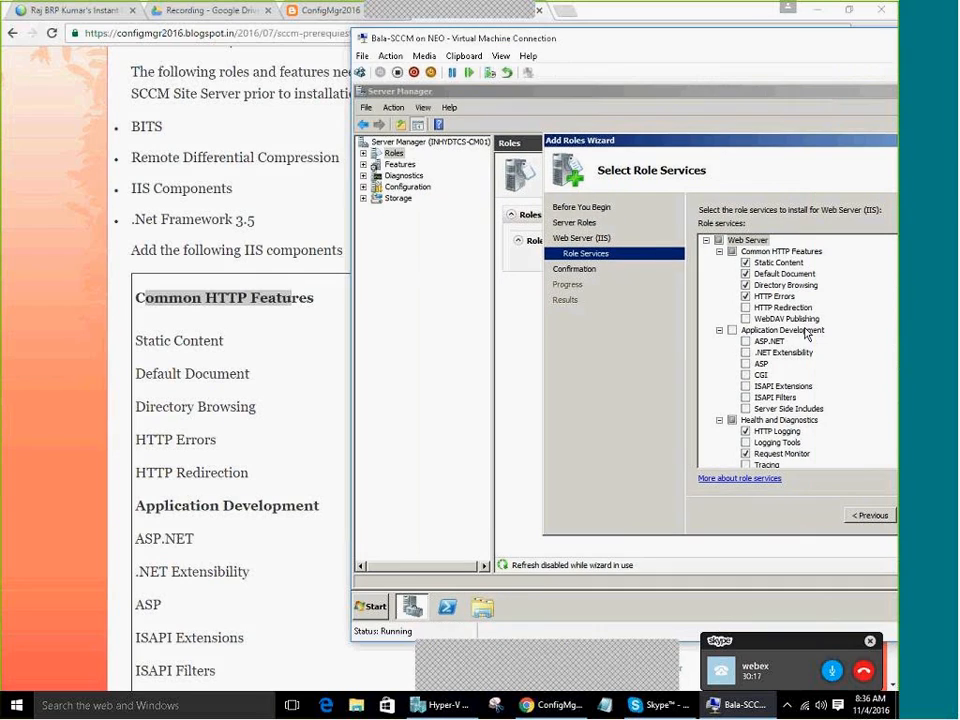
pyautogui.click(745, 297)
pyautogui.click(745, 297)
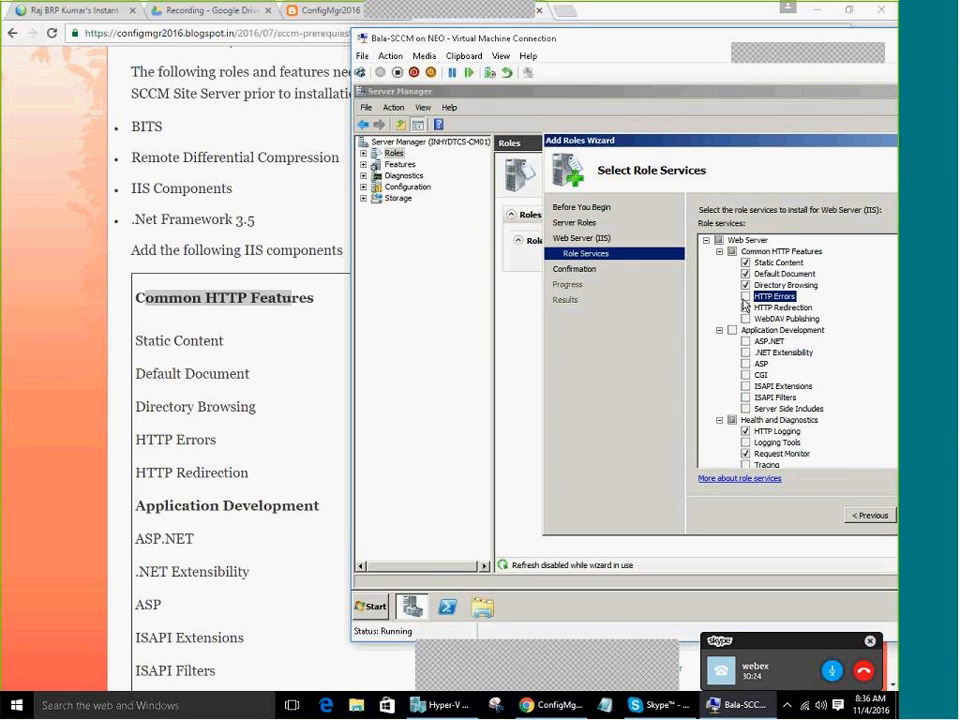
pyautogui.click(745, 308)
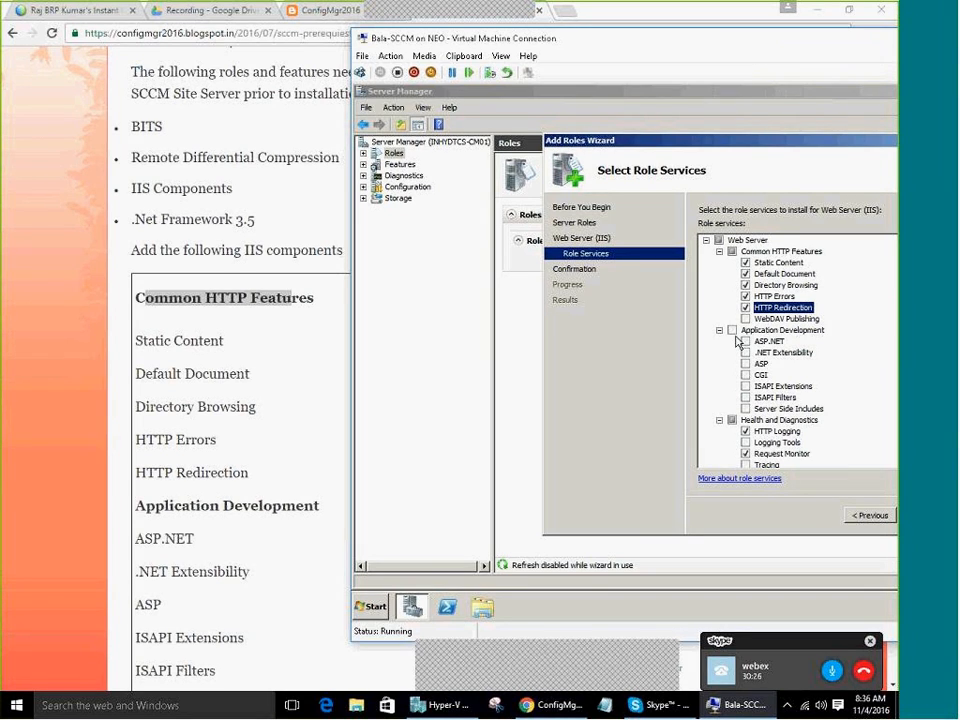
pyautogui.click(745, 342)
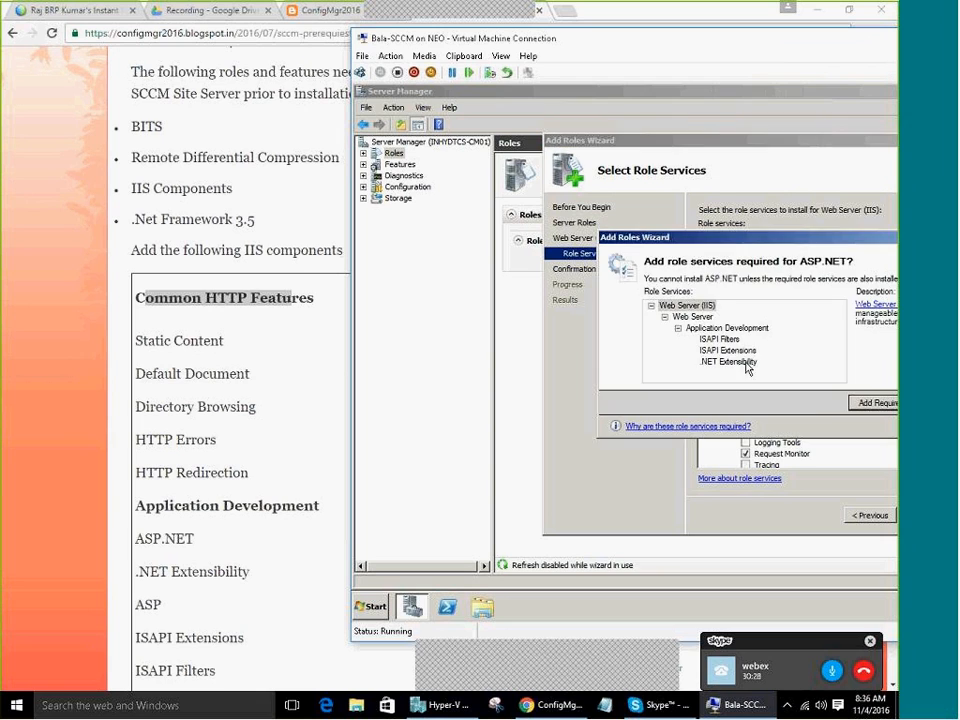
pyautogui.click(877, 403)
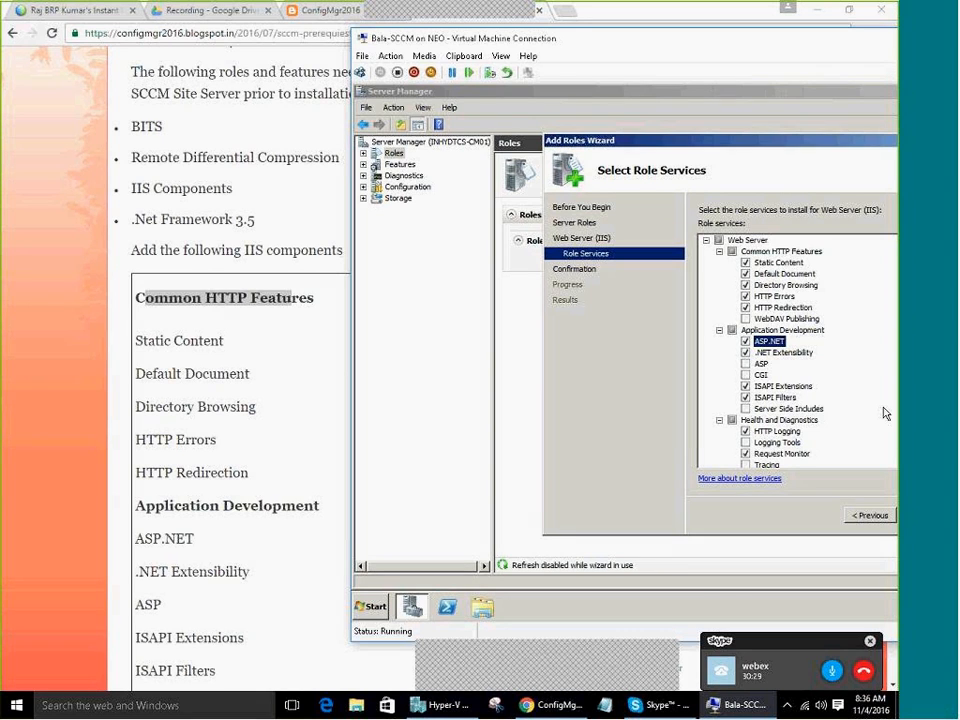
pyautogui.click(745, 364)
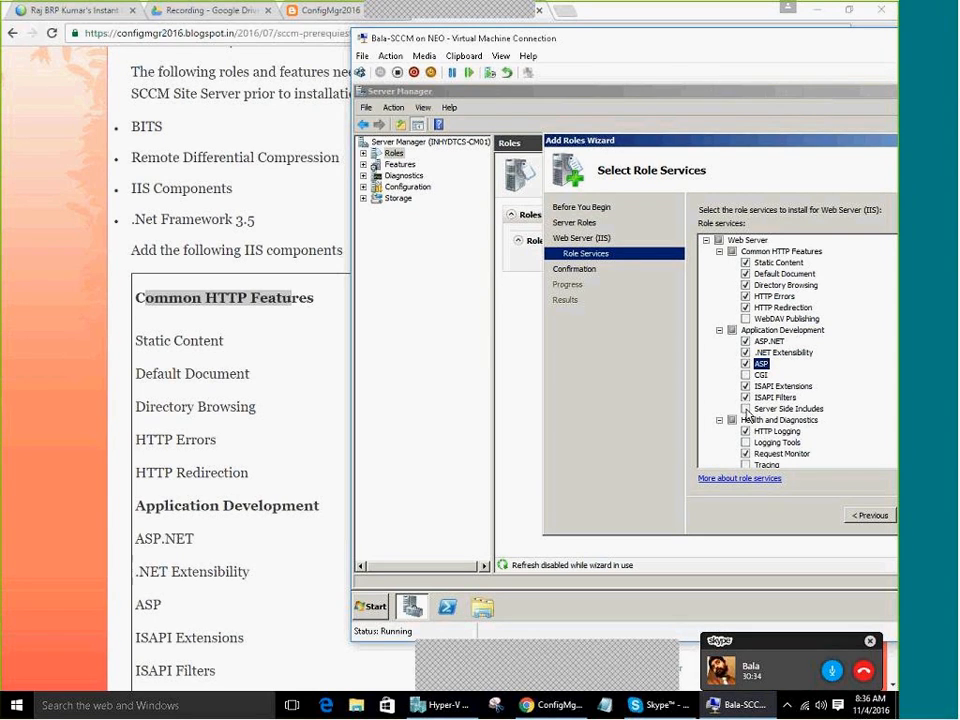
pyautogui.scroll(-4, 757, 466)
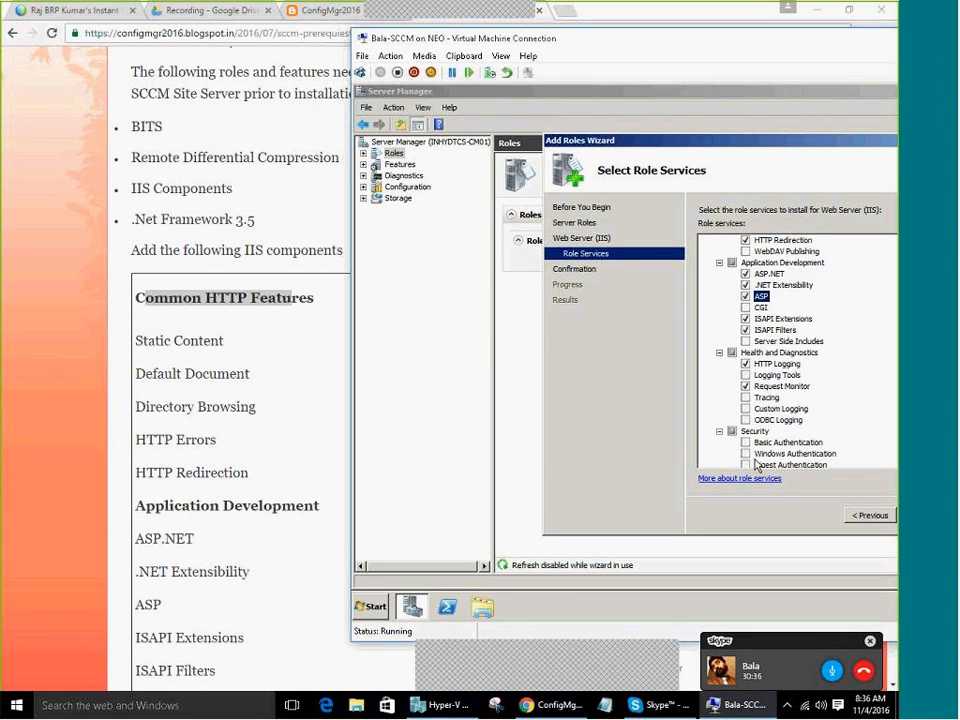
pyautogui.click(280, 545)
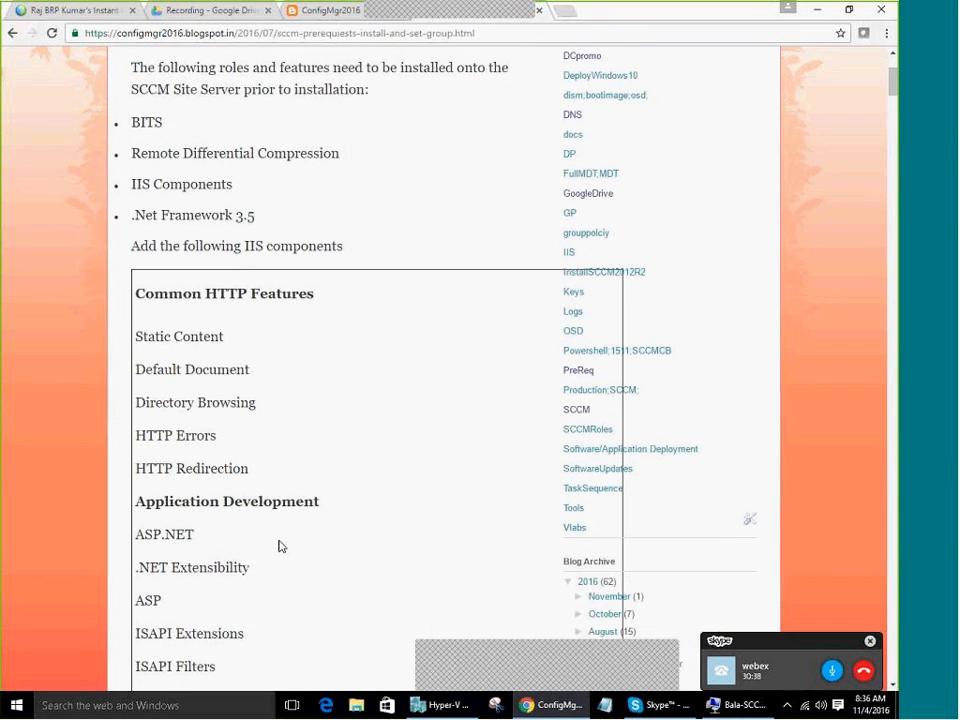
# Scroll the blog further down, then bring the VM's Add Roles Wizard forward and shift it left beside the blog
pyautogui.scroll(-5, 280, 545)
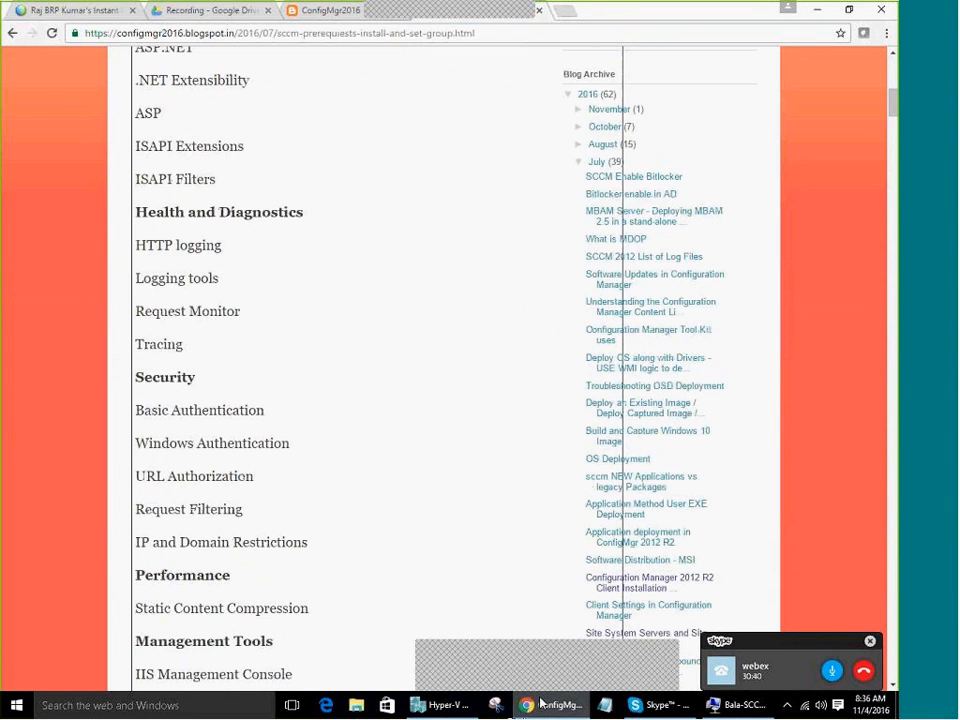
pyautogui.click(737, 705)
pyautogui.moveTo(740, 141); pyautogui.dragTo(581, 147)
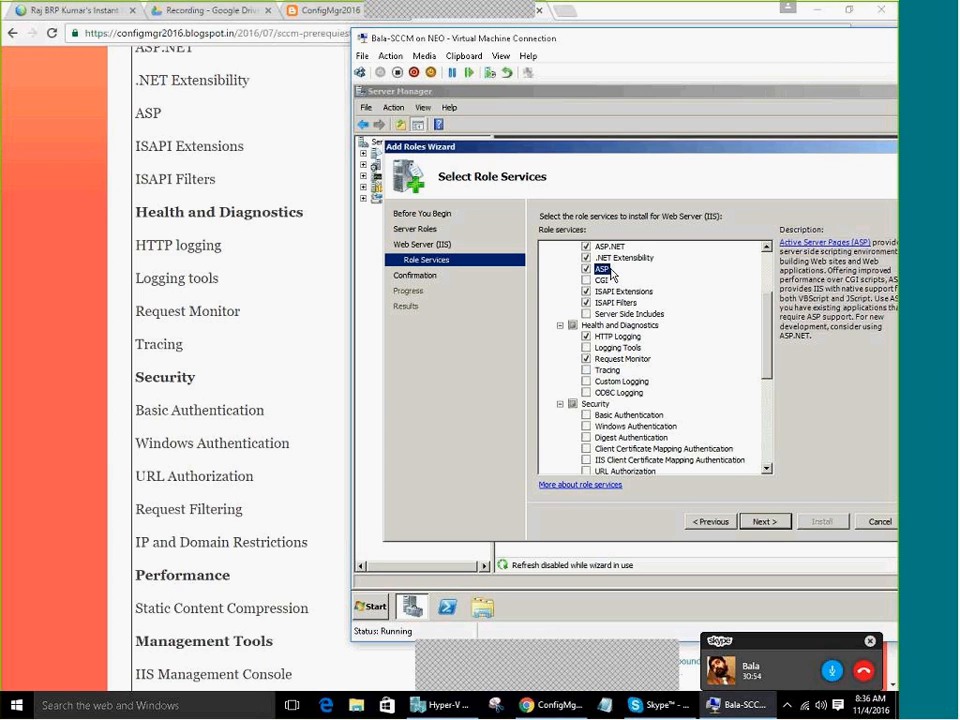
# Tick Logging Tools, Tracing, Basic and Windows Authentication, URL Authorization, and IP and Domain Restrictions
pyautogui.click(588, 348)
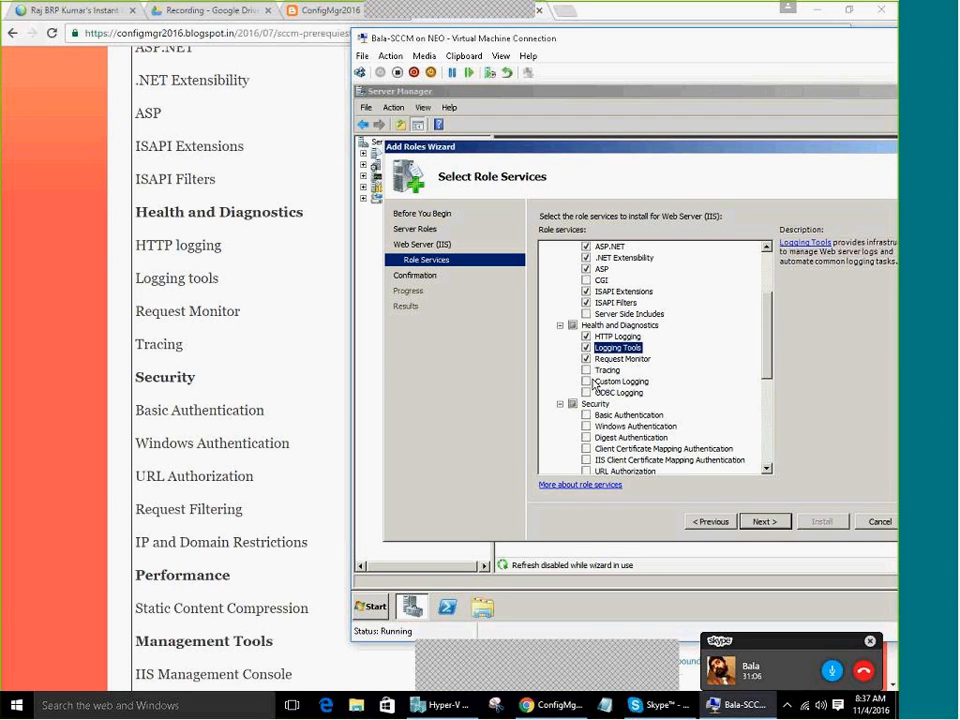
pyautogui.click(587, 371)
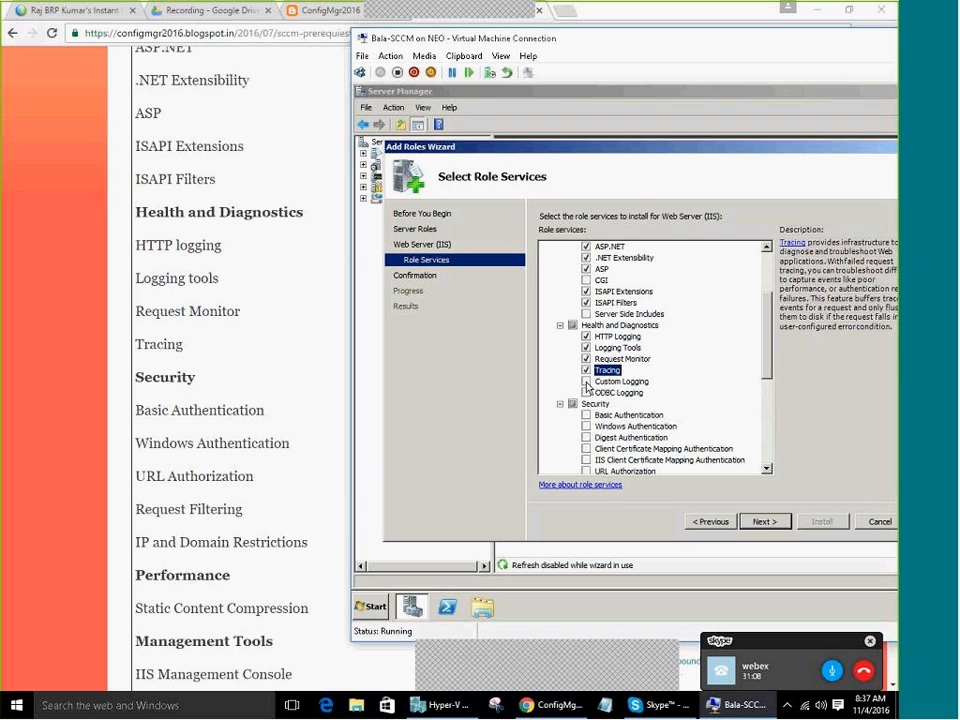
pyautogui.scroll(-1, 590, 392)
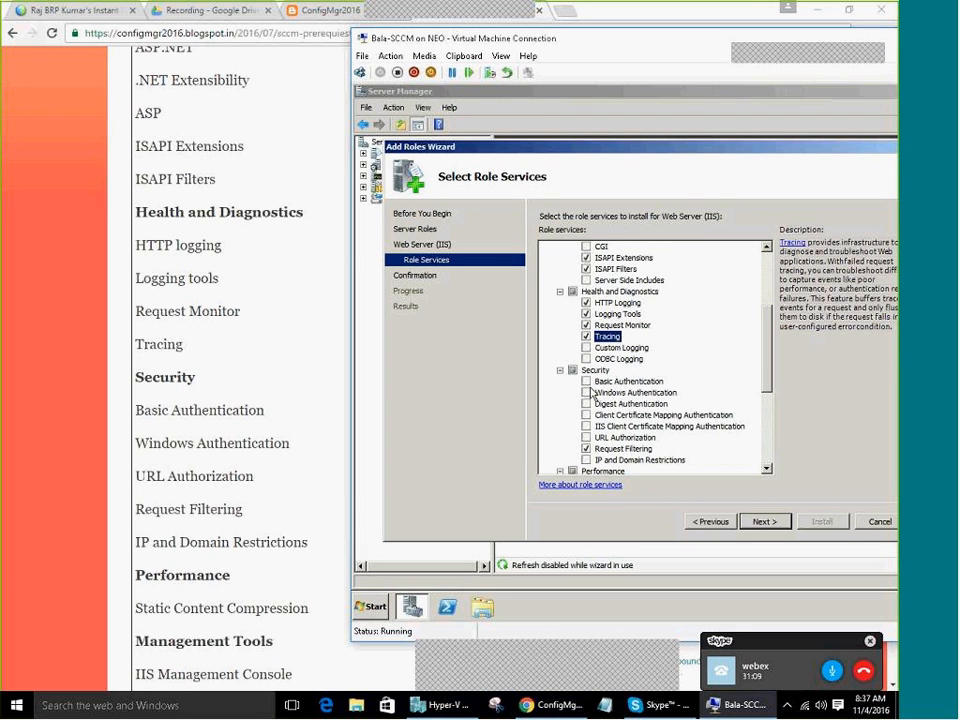
pyautogui.click(587, 382)
pyautogui.click(587, 393)
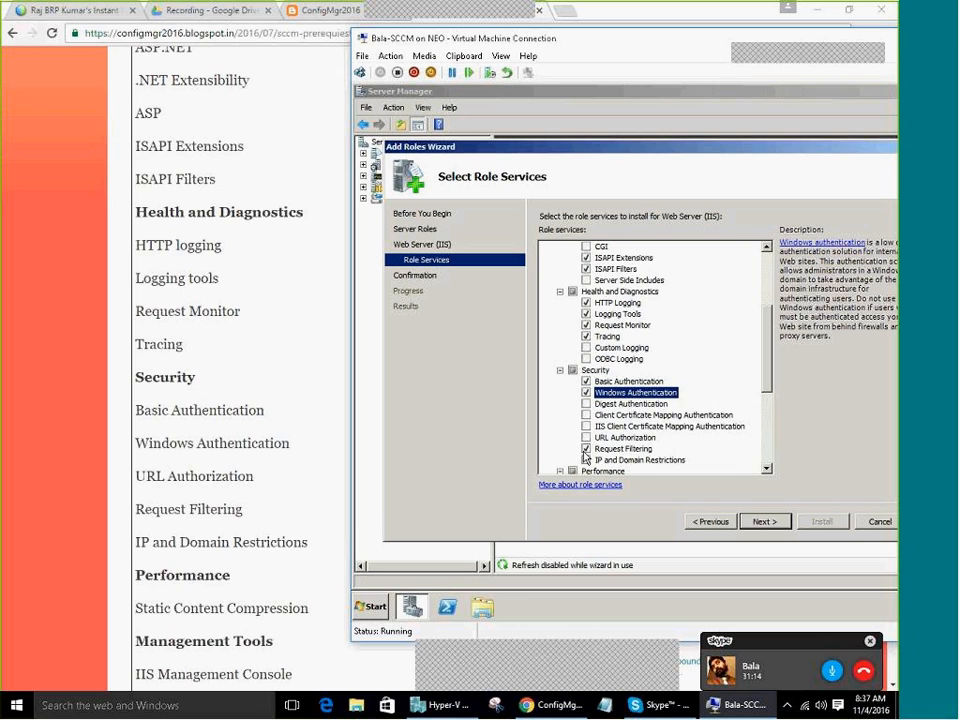
pyautogui.click(587, 438)
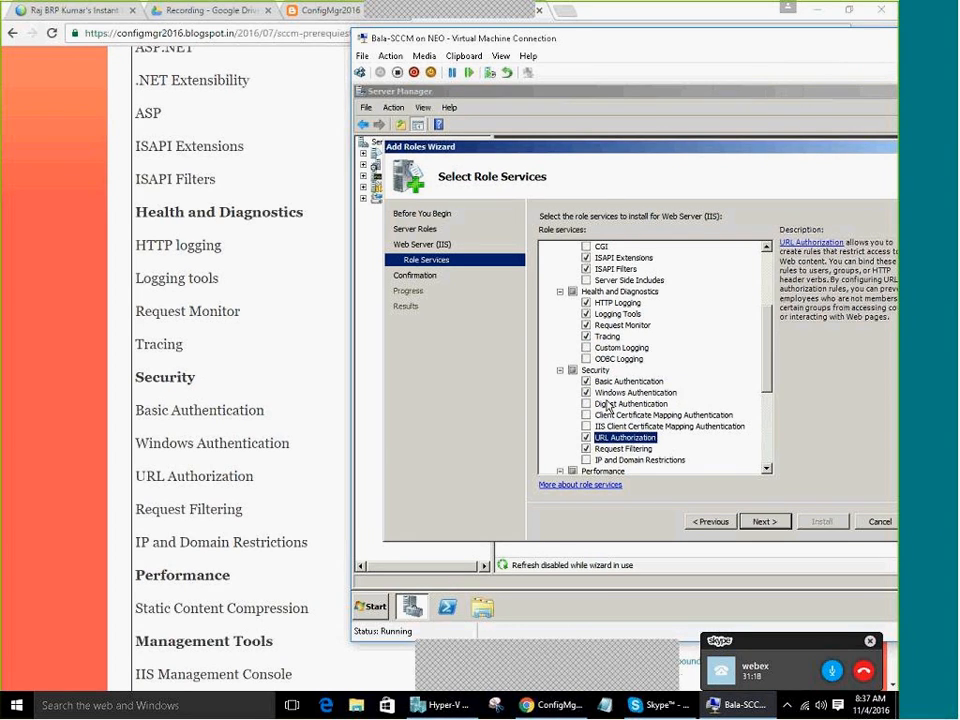
pyautogui.click(587, 460)
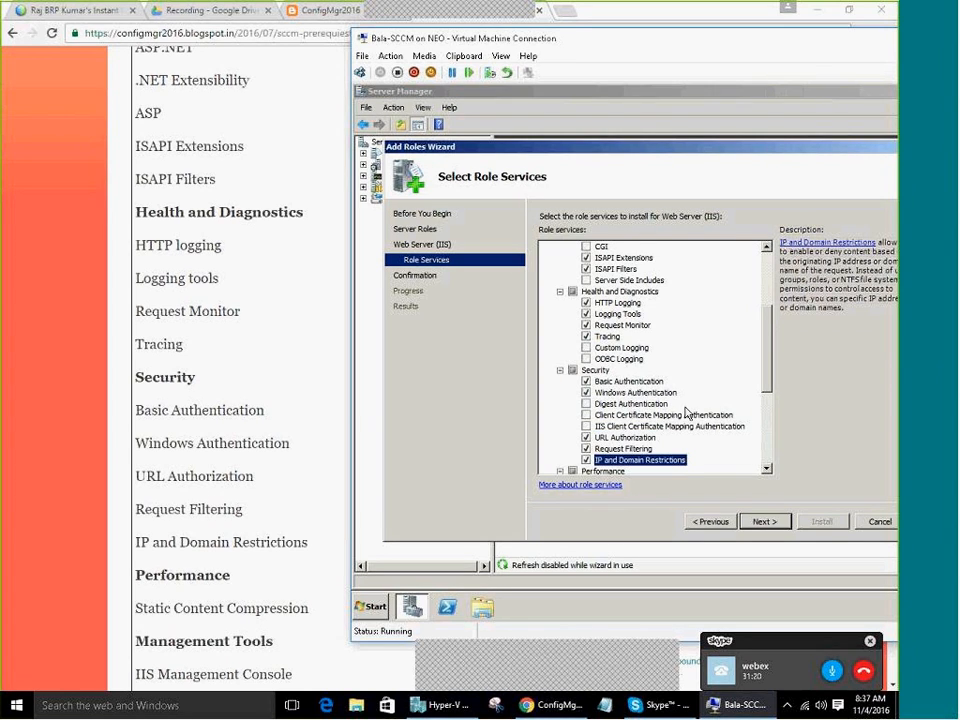
# Tick IIS Management Scripts and Tools, Management Service, and IIS 6 Management Compatibility with all its parts
pyautogui.scroll(-3, 686, 413)
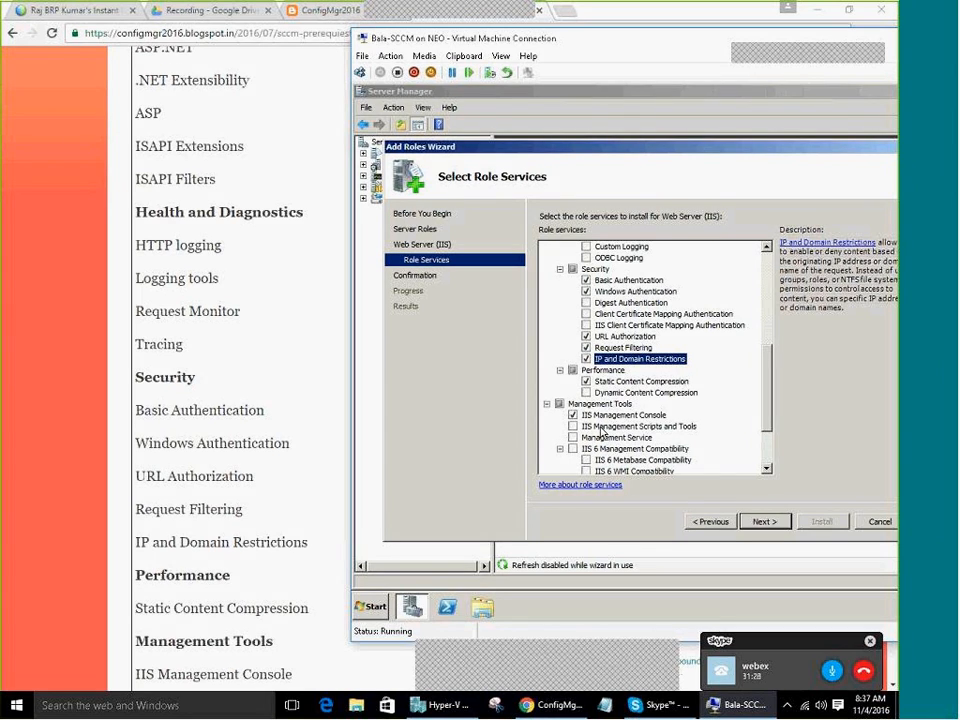
pyautogui.scroll(-3, 601, 432)
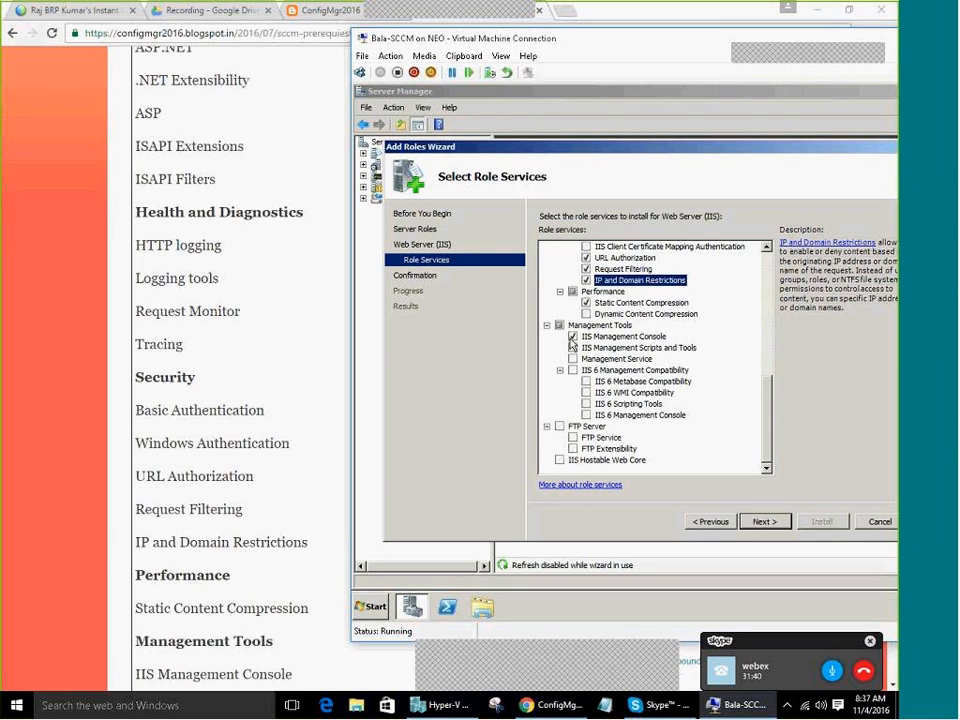
pyautogui.click(573, 347)
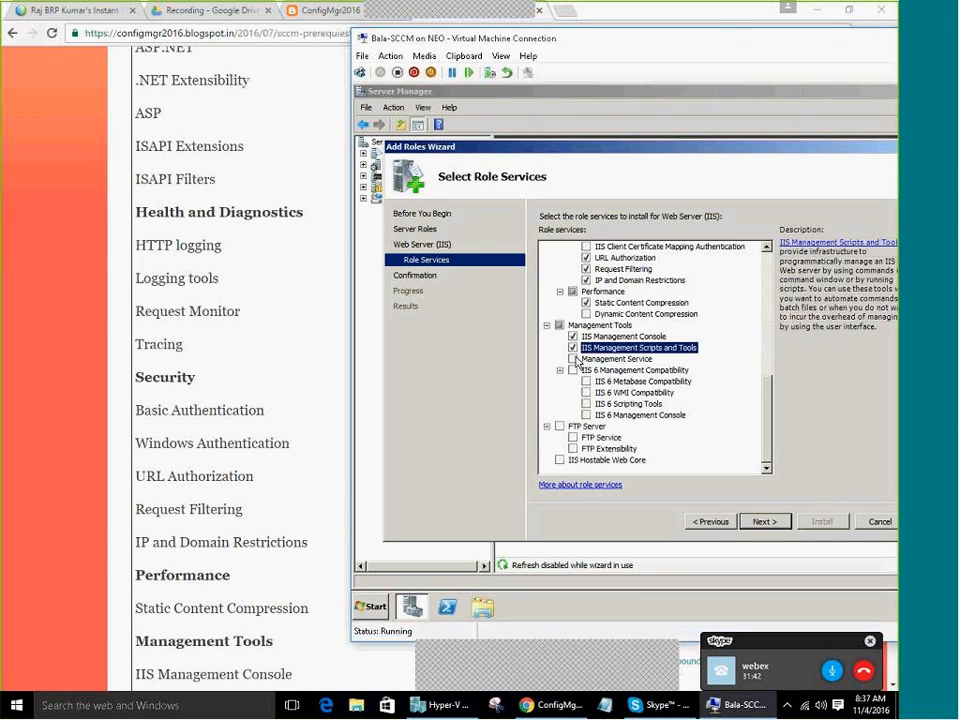
pyautogui.click(573, 358)
pyautogui.click(573, 370)
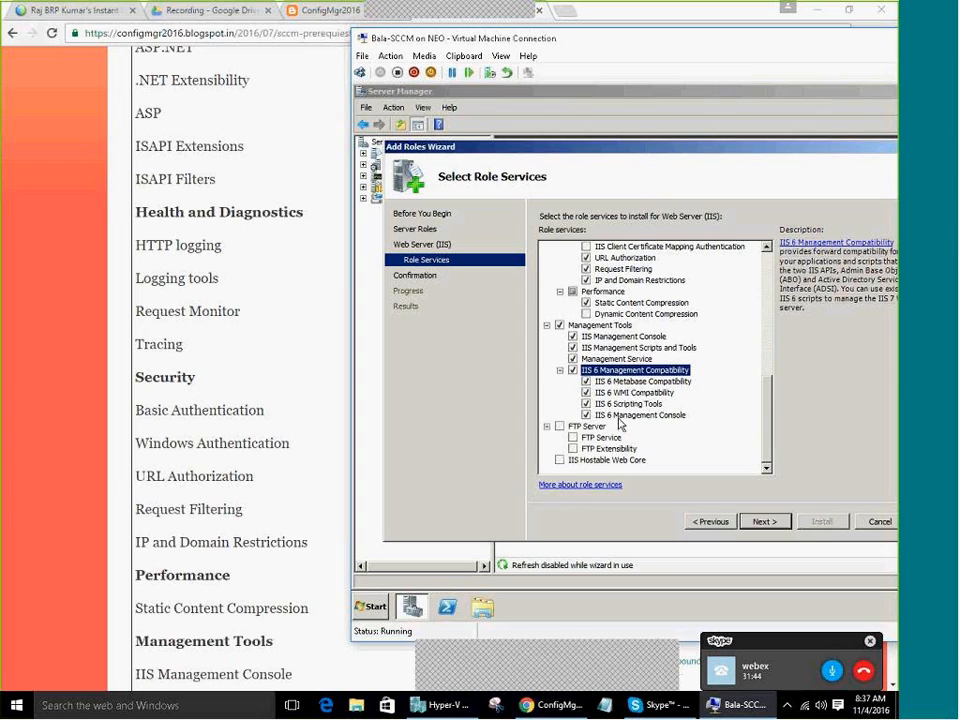
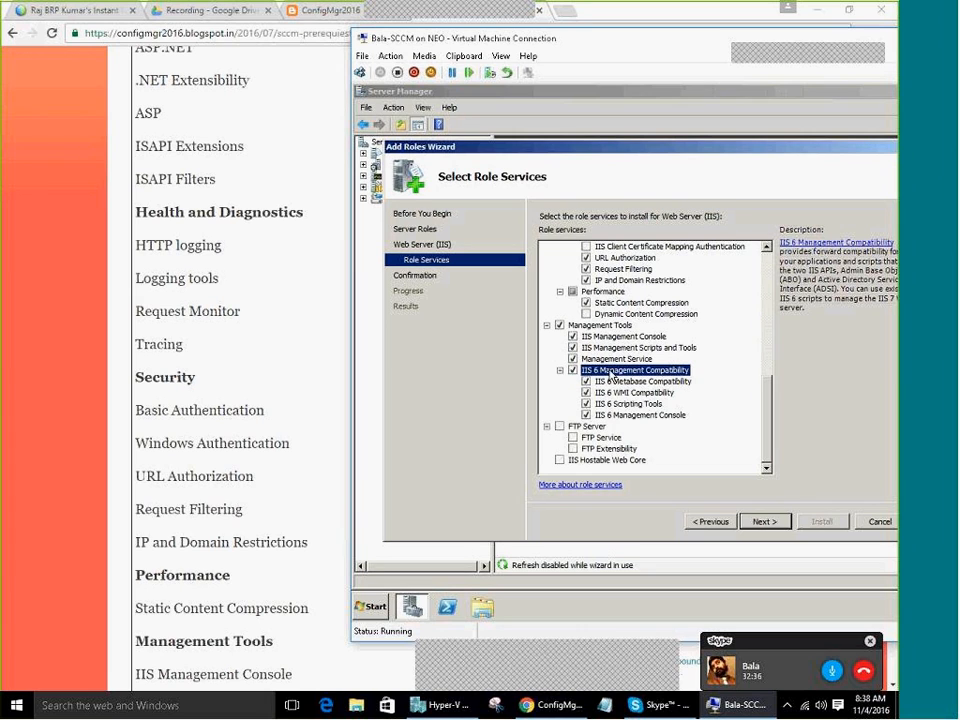
# Check the blog's role services list, then advance the VM's wizard to the confirmation page
pyautogui.click(261, 563)
pyautogui.scroll(-1, 263, 565)
pyautogui.scroll(-6, 263, 567)
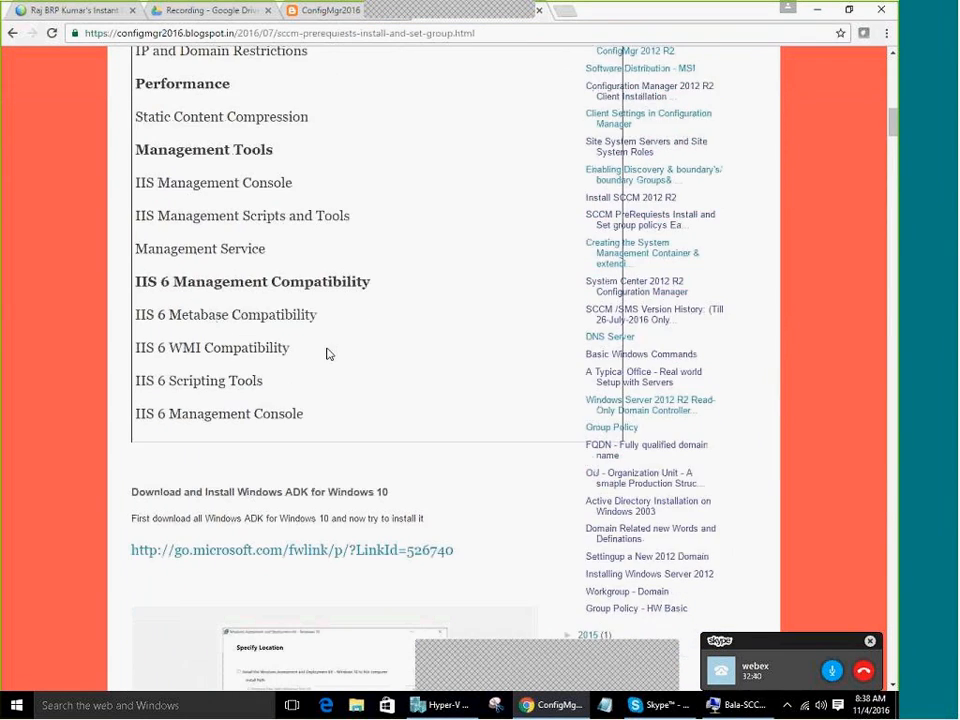
pyautogui.click(727, 705)
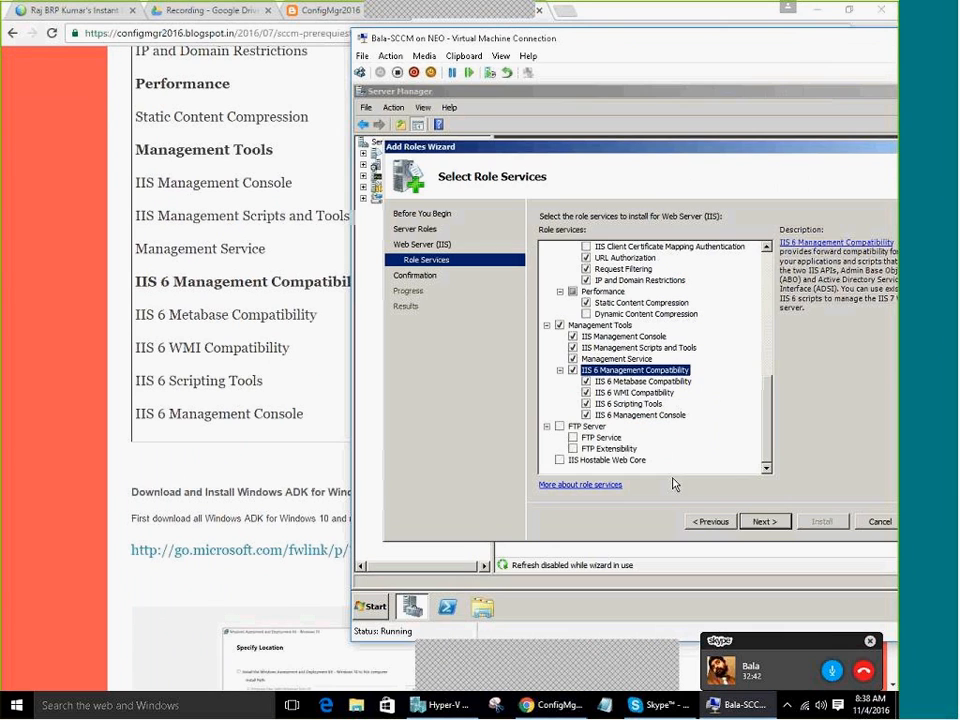
pyautogui.click(765, 524)
# Start the Web Server (IIS) installation and cancel the Insert Disk dialog while it runs
pyautogui.click(821, 524)
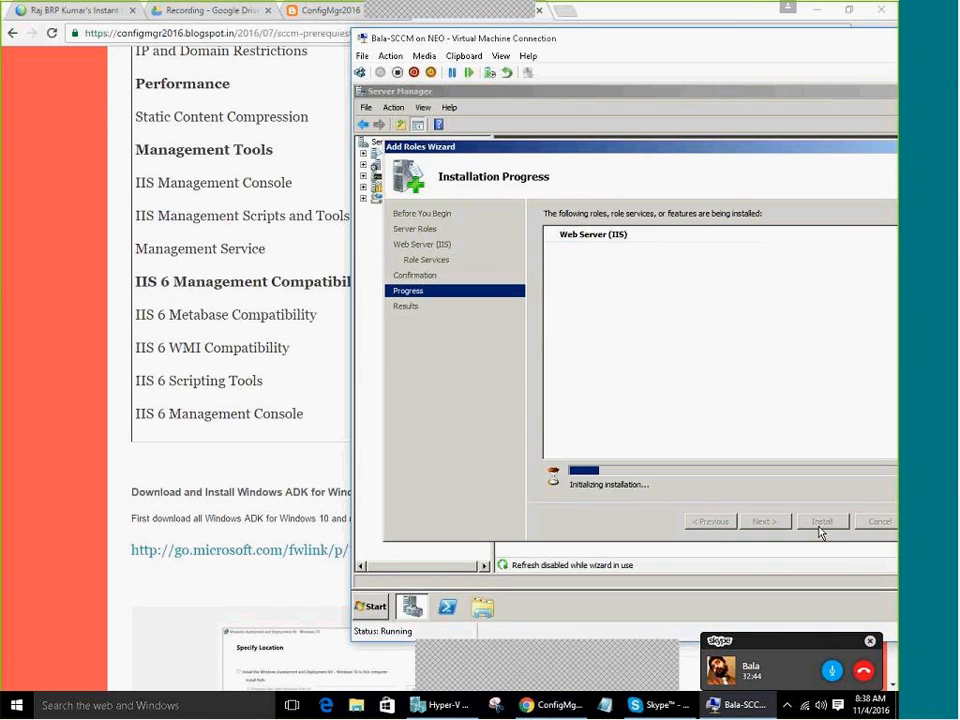
pyautogui.moveTo(720, 41); pyautogui.dragTo(651, 40)
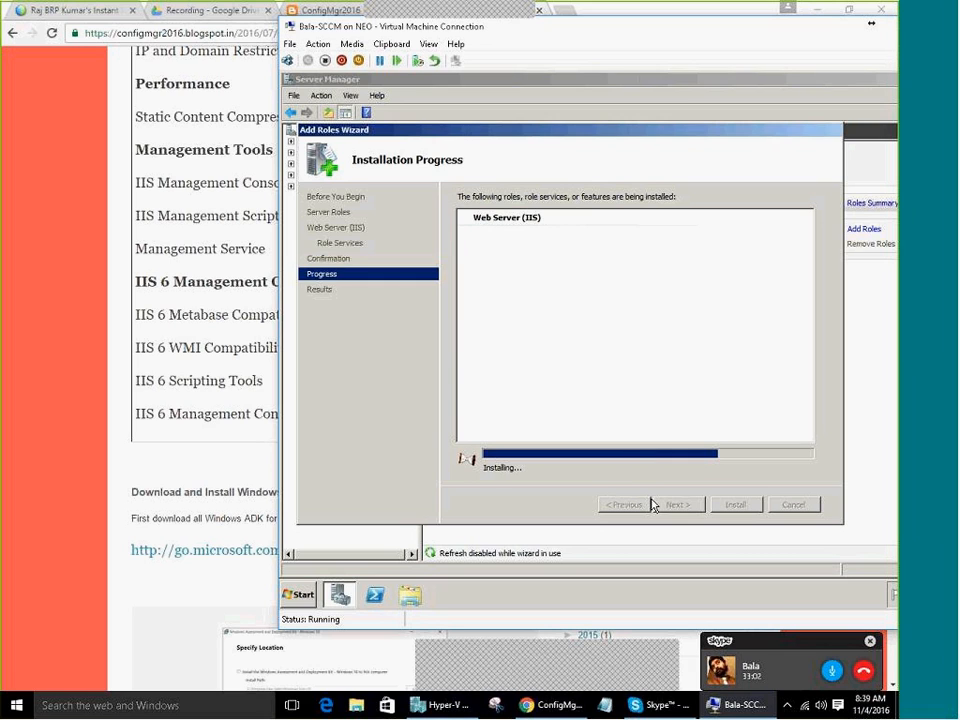
pyautogui.click(352, 45)
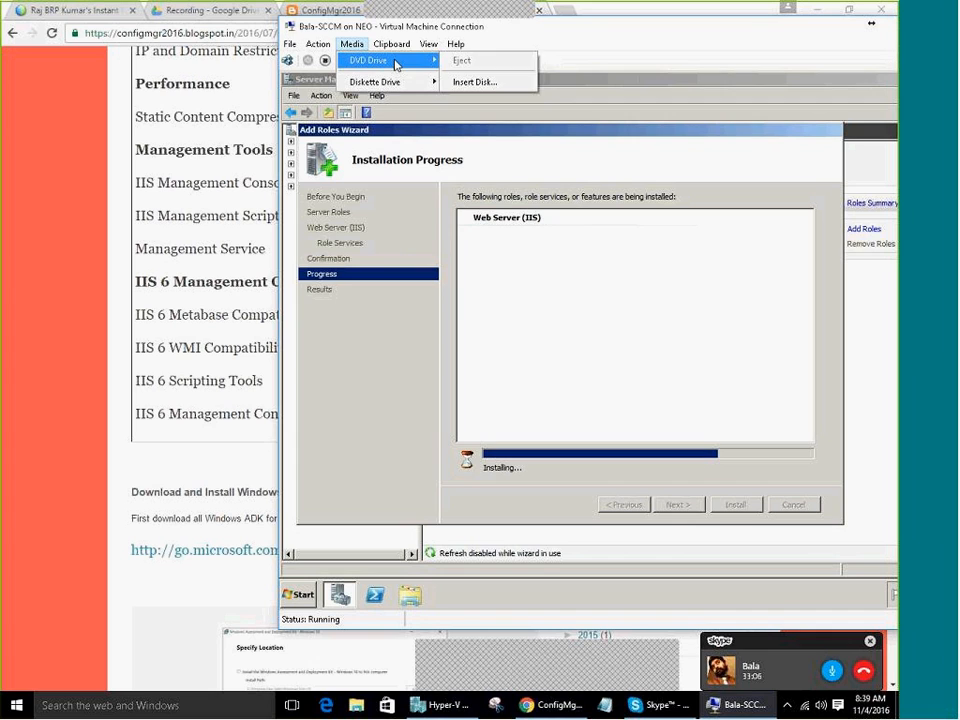
pyautogui.click(472, 81)
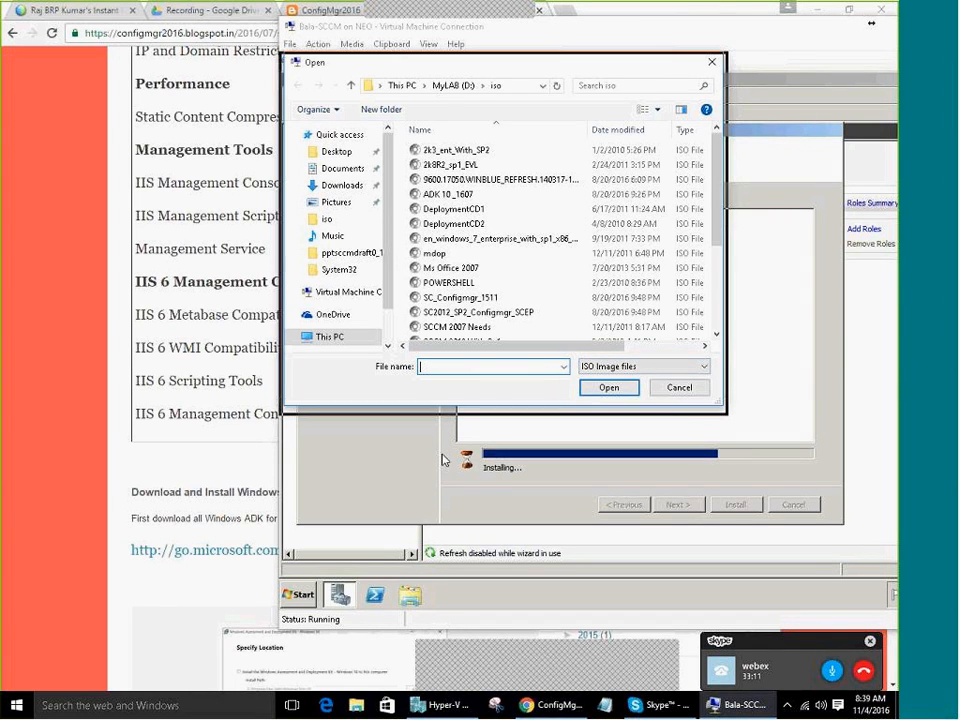
pyautogui.press('Escape')
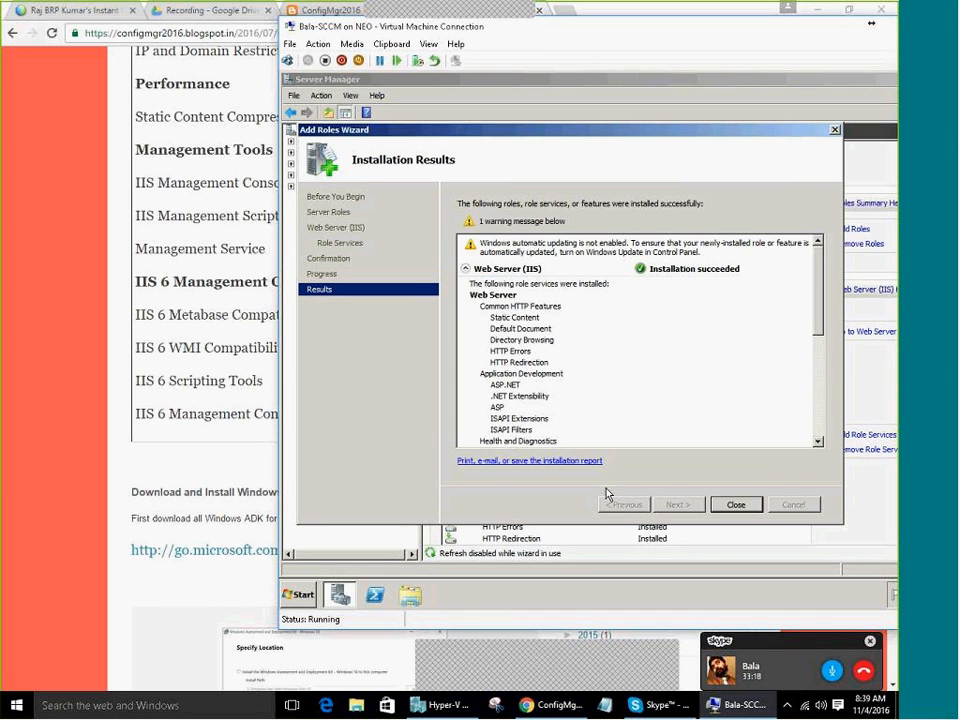
# Close the finished role wizard and open the VM's Network folder
pyautogui.click(736, 504)
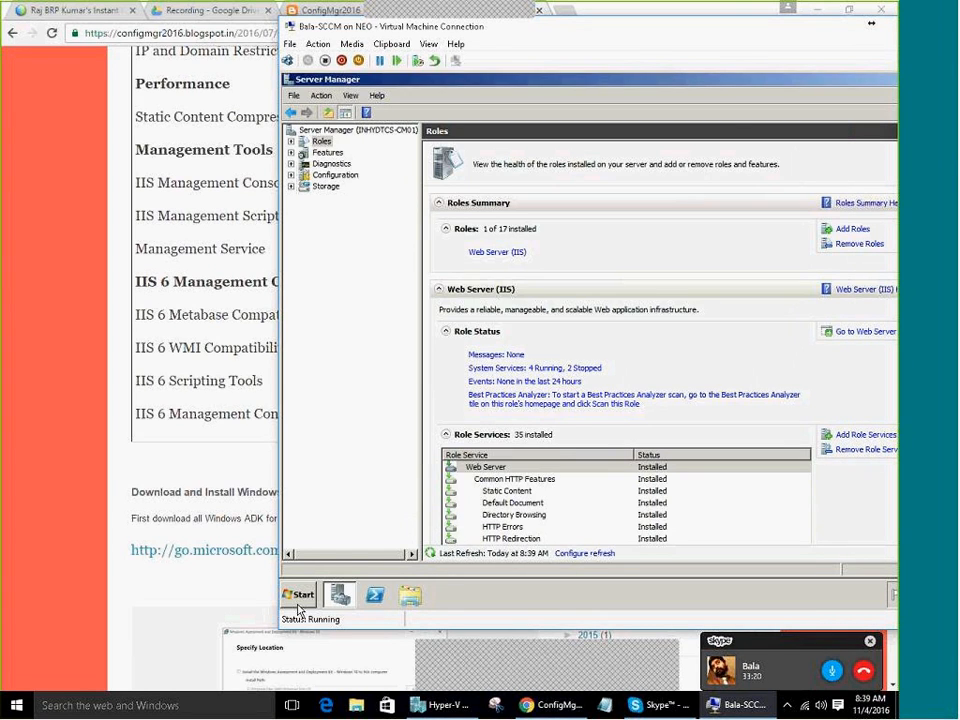
pyautogui.click(298, 595)
pyautogui.click(506, 415)
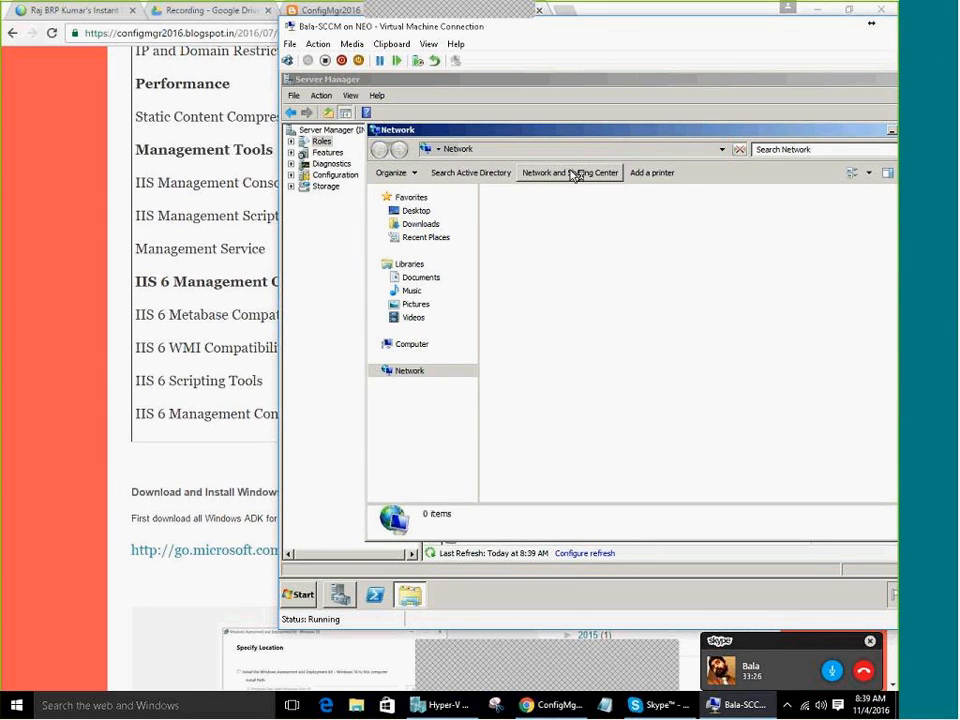
# Rename the Local Area Connection adapter to Internal_NoNet in Network Connections
pyautogui.click(577, 172)
pyautogui.click(440, 199)
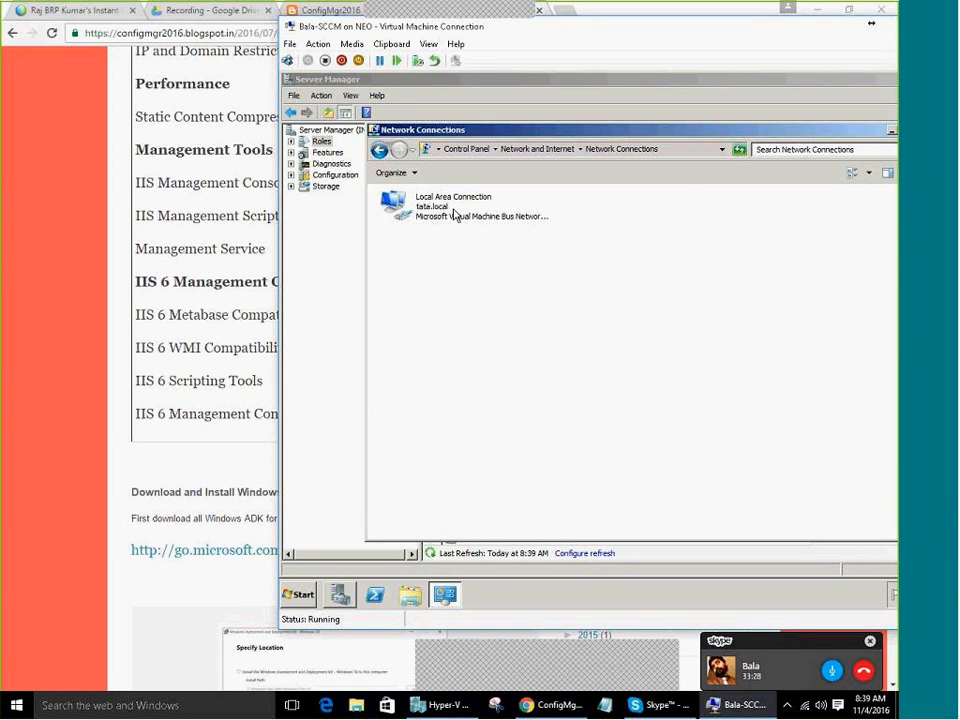
pyautogui.click(455, 214)
pyautogui.click(455, 214)
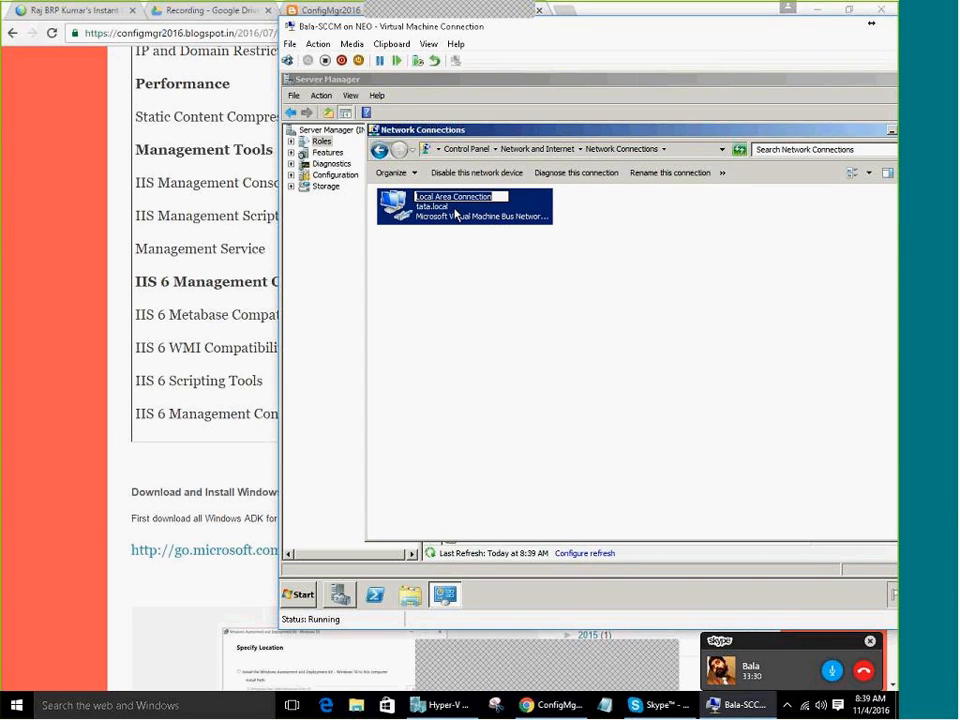
pyautogui.write('INT')
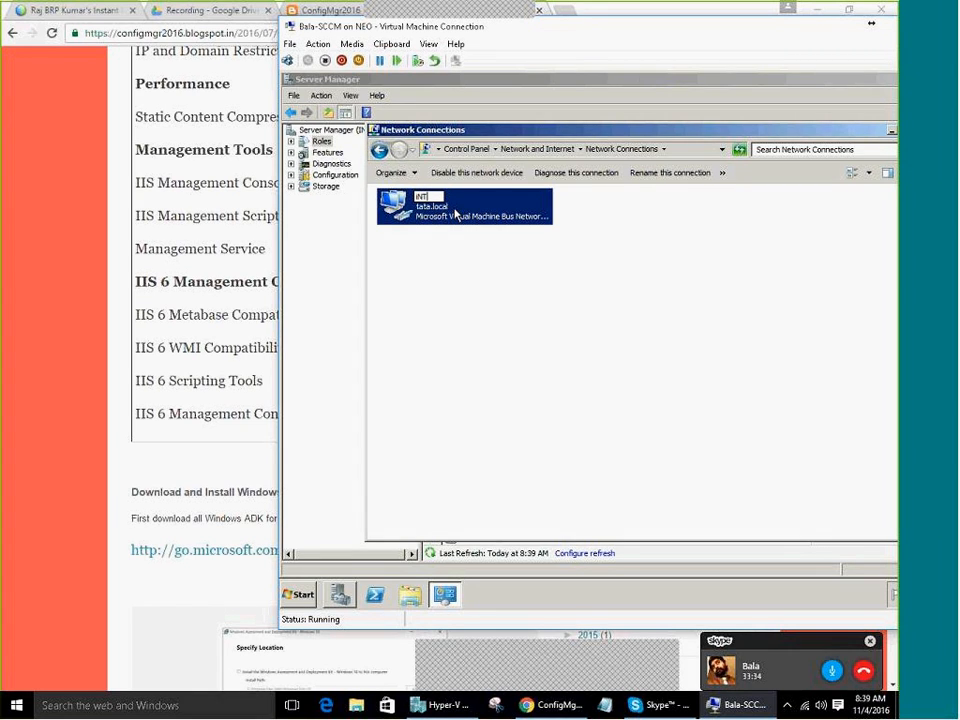
pyautogui.press('BackSpace')
pyautogui.press('BackSpace')
pyautogui.write('Internal')
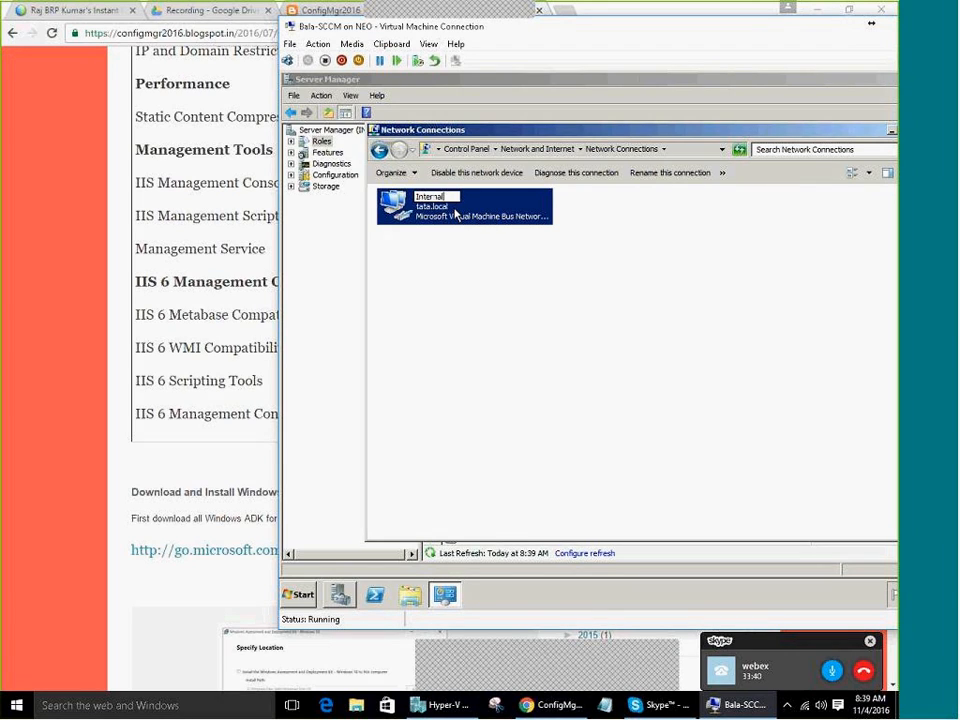
pyautogui.write('_No')
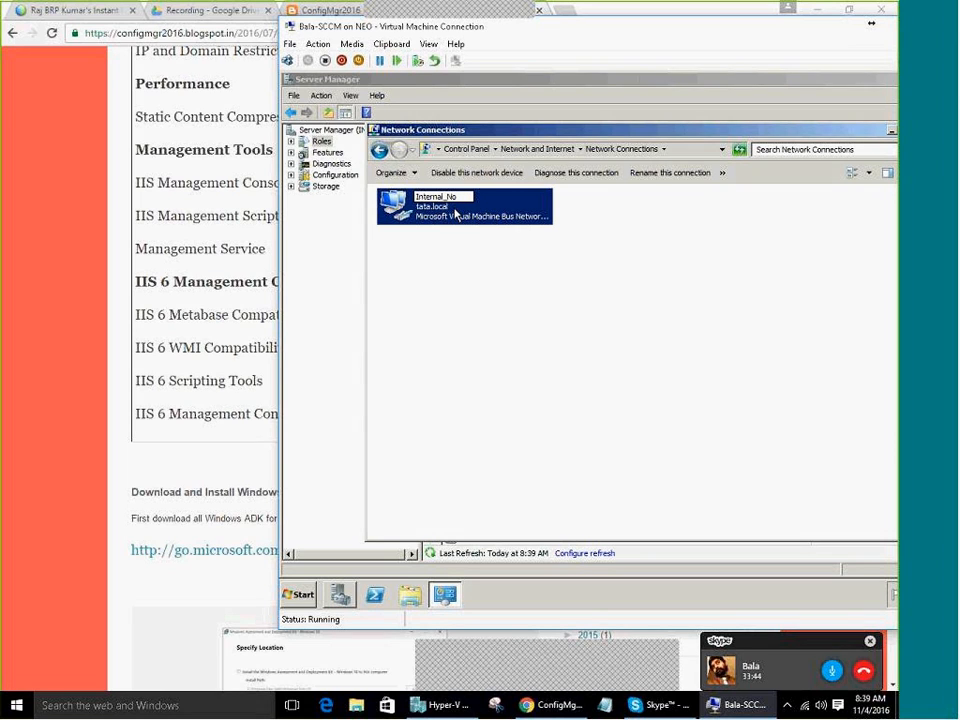
pyautogui.write('Net')
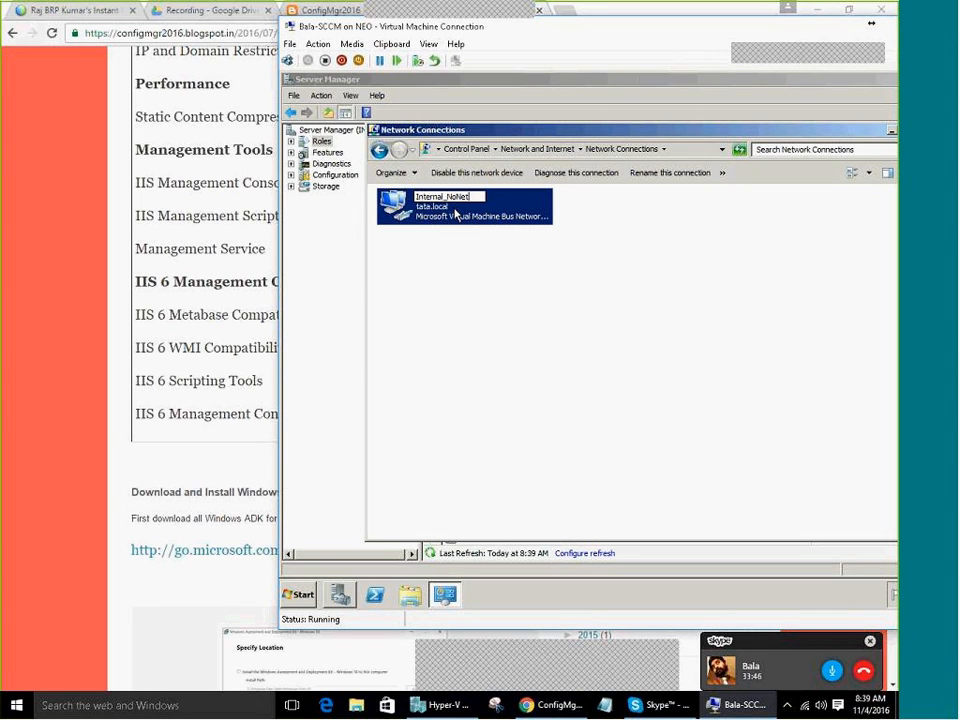
pyautogui.press('Return')
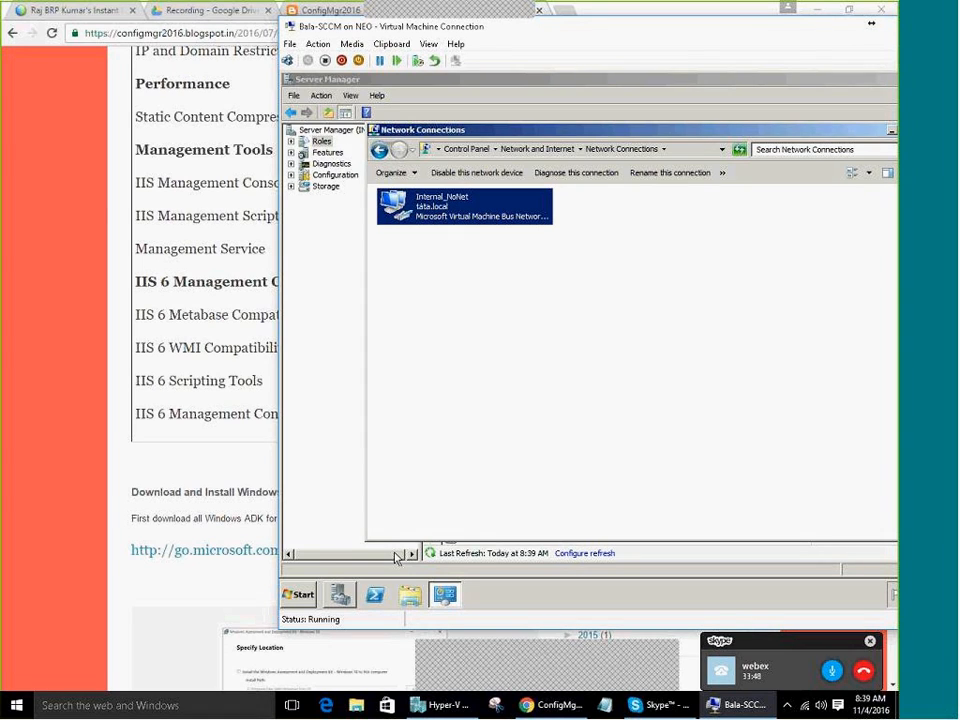
pyautogui.click(298, 595)
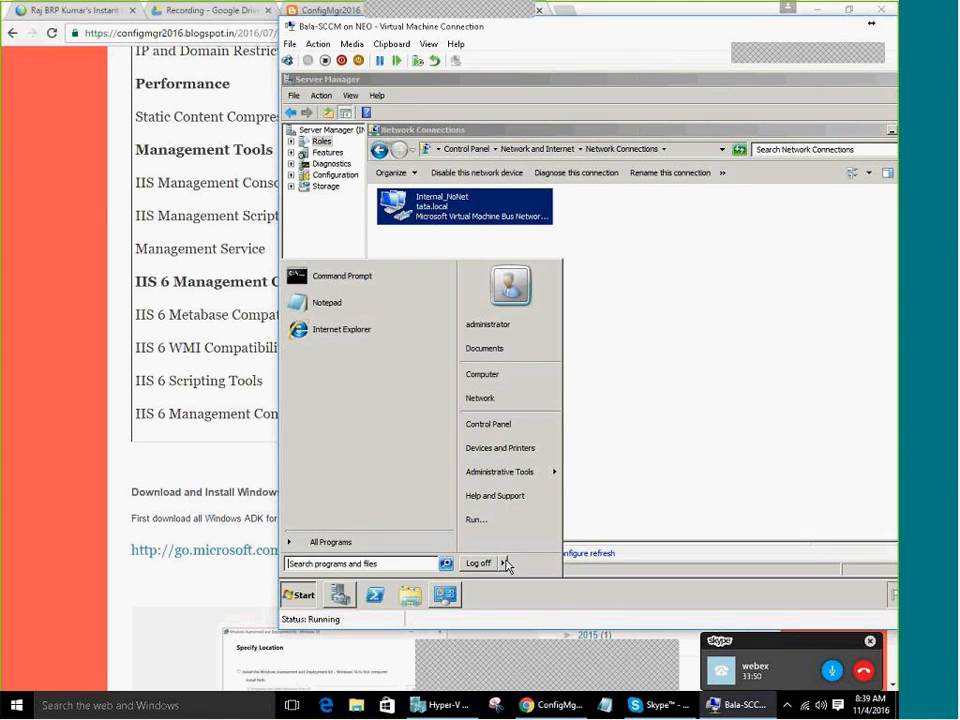
# Shut down the VM's Windows from the Start menu and confirm it
pyautogui.moveTo(505, 563)
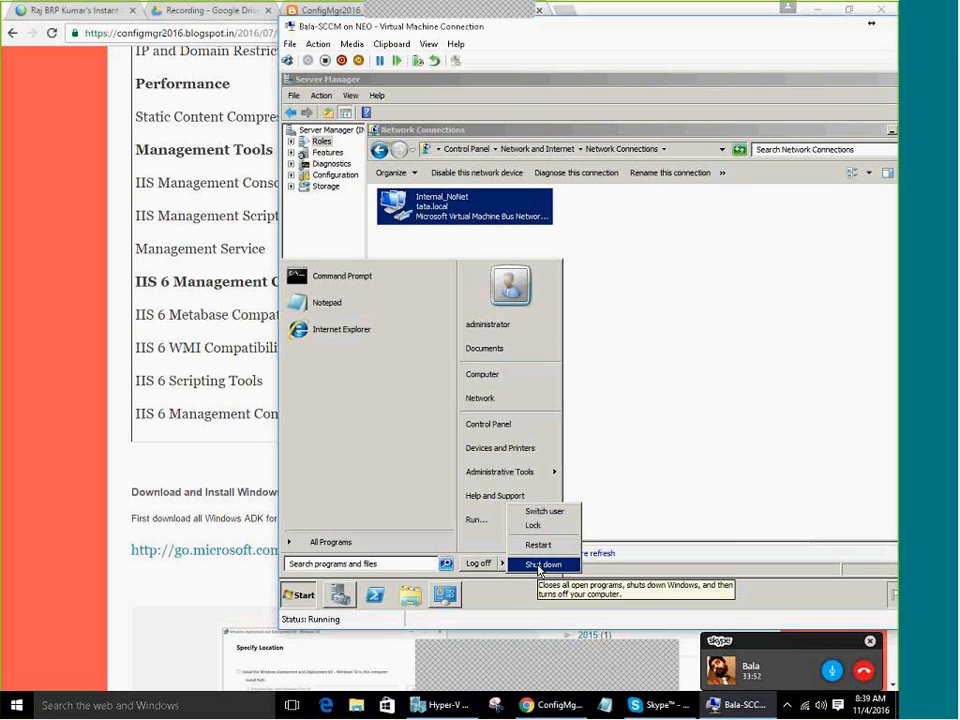
pyautogui.click(540, 565)
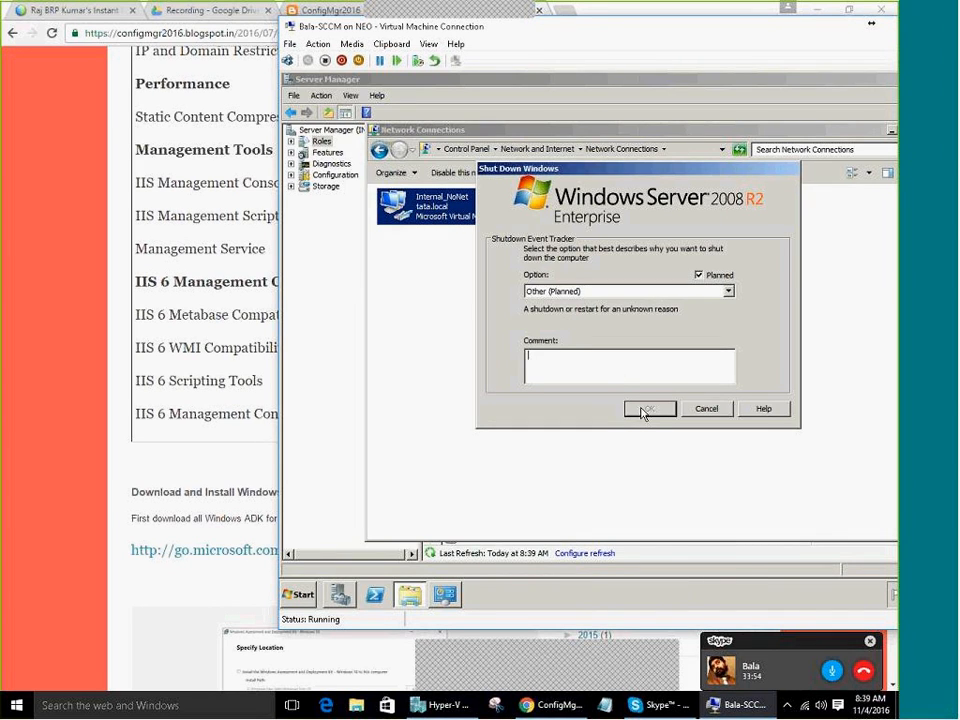
pyautogui.click(649, 409)
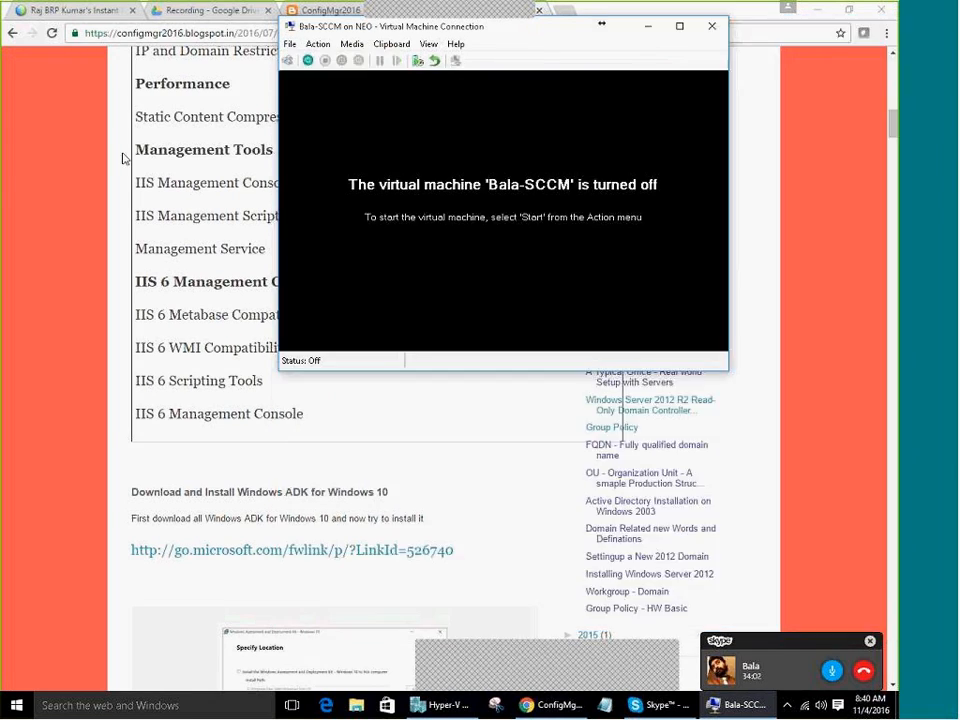
# Add a Network Adapter on the External virtual switch to Bala-SCCM, then start the VM
pyautogui.click(289, 44)
pyautogui.click(300, 60)
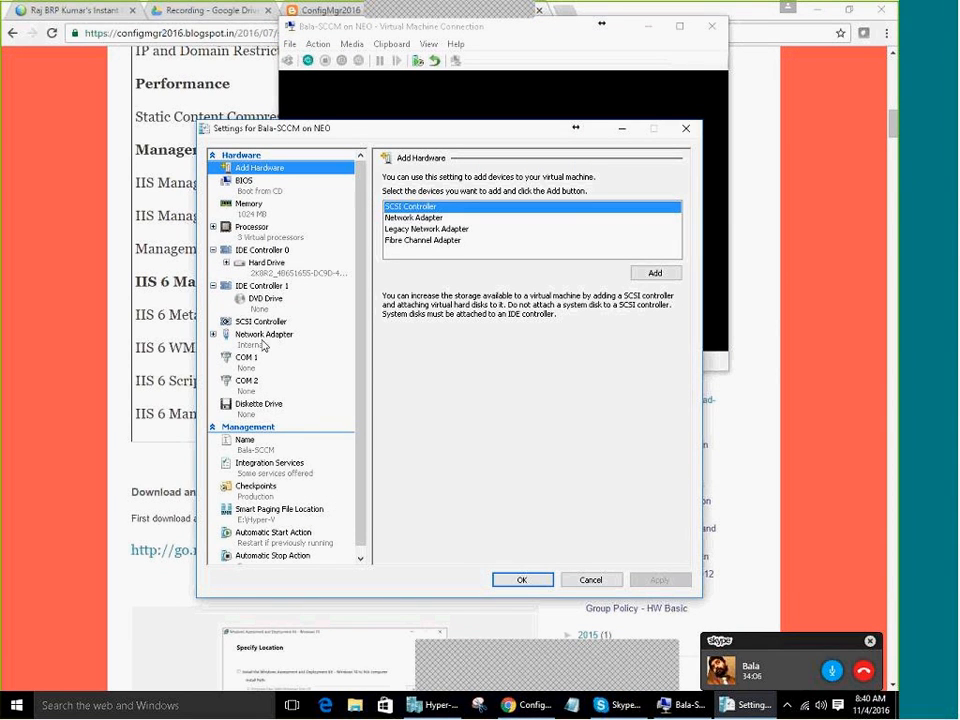
pyautogui.click(440, 229)
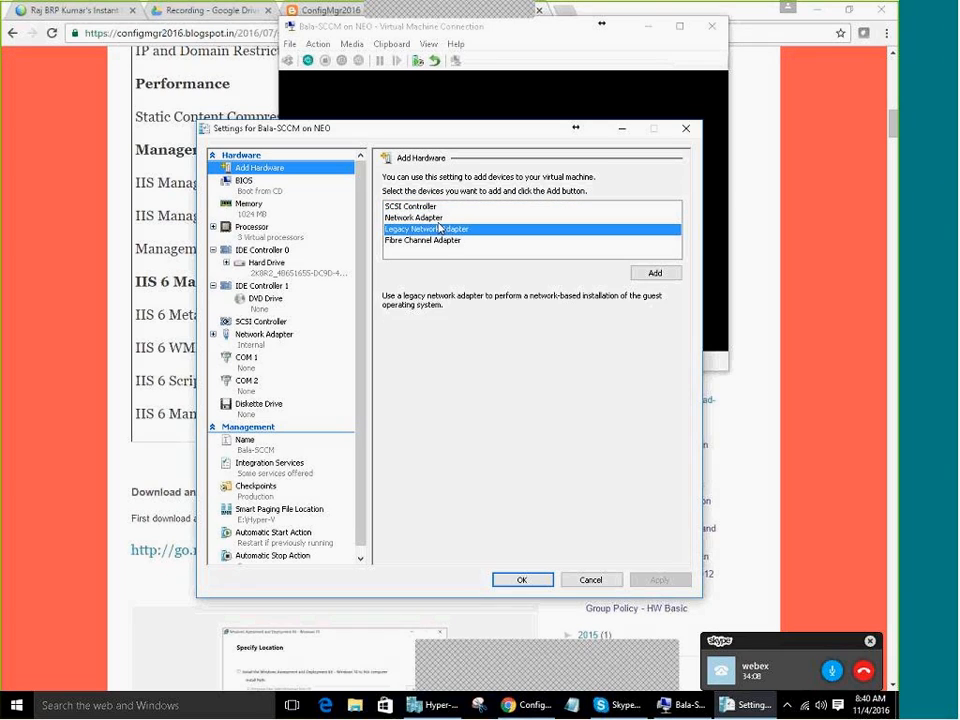
pyautogui.click(440, 219)
pyautogui.click(656, 272)
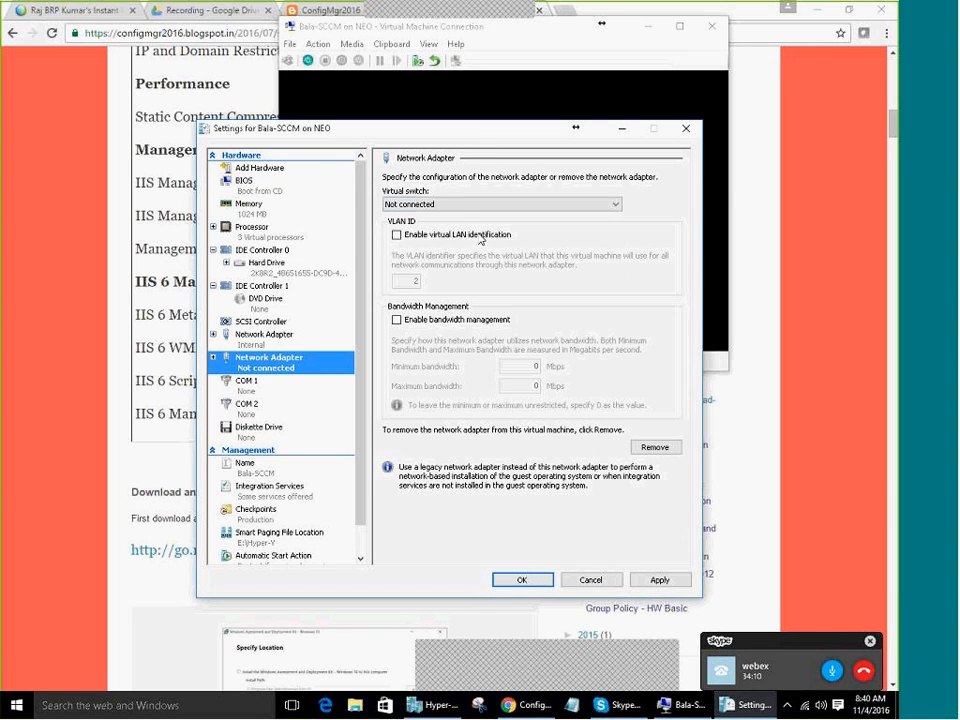
pyautogui.click(450, 204)
pyautogui.click(442, 235)
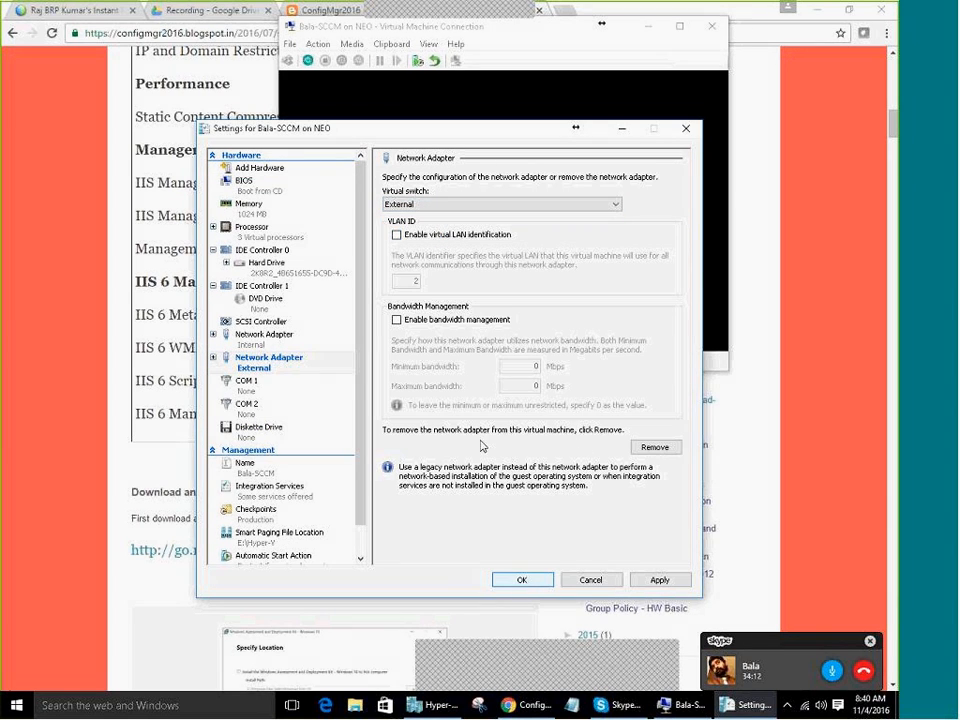
pyautogui.press('Return')
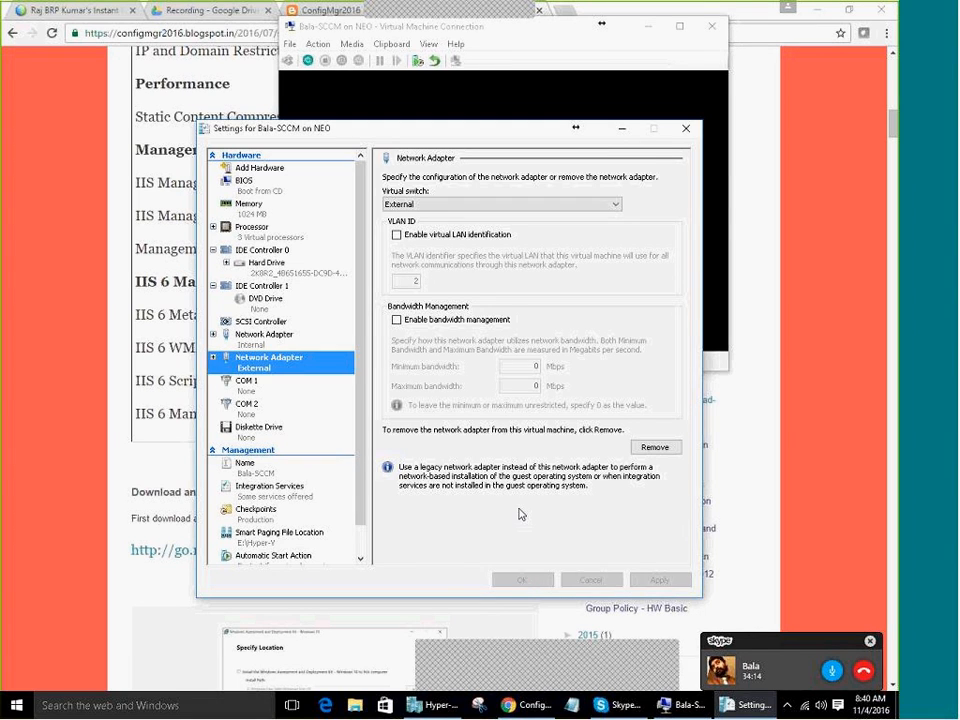
pyautogui.click(309, 61)
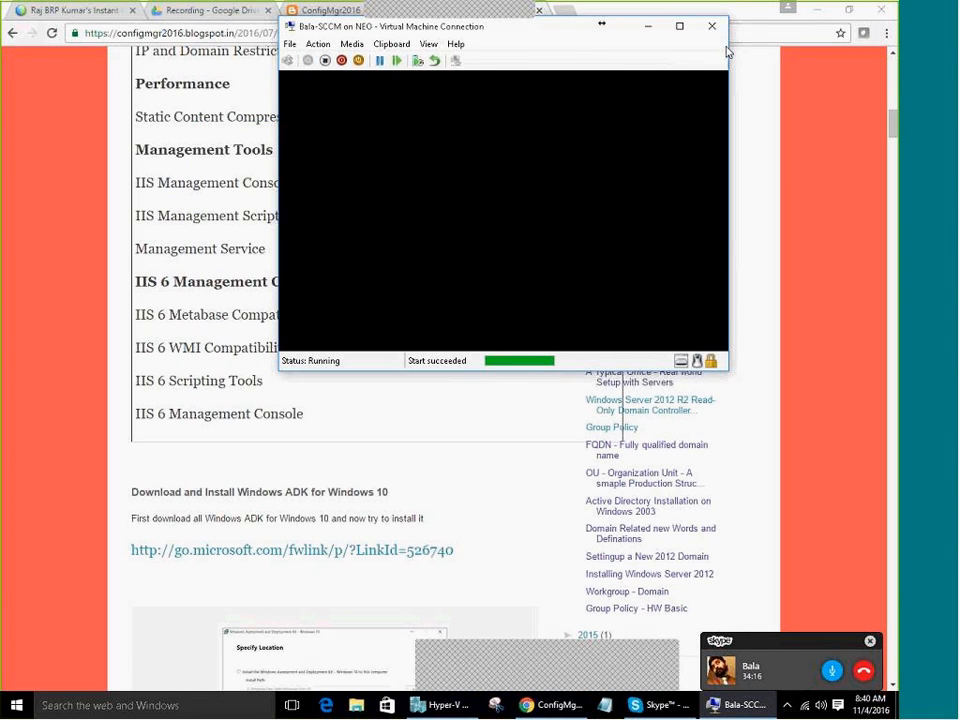
# Sign in to the VM as administrator, retyping the password after a failed attempt
pyautogui.moveTo(693, 34); pyautogui.dragTo(414, 15)
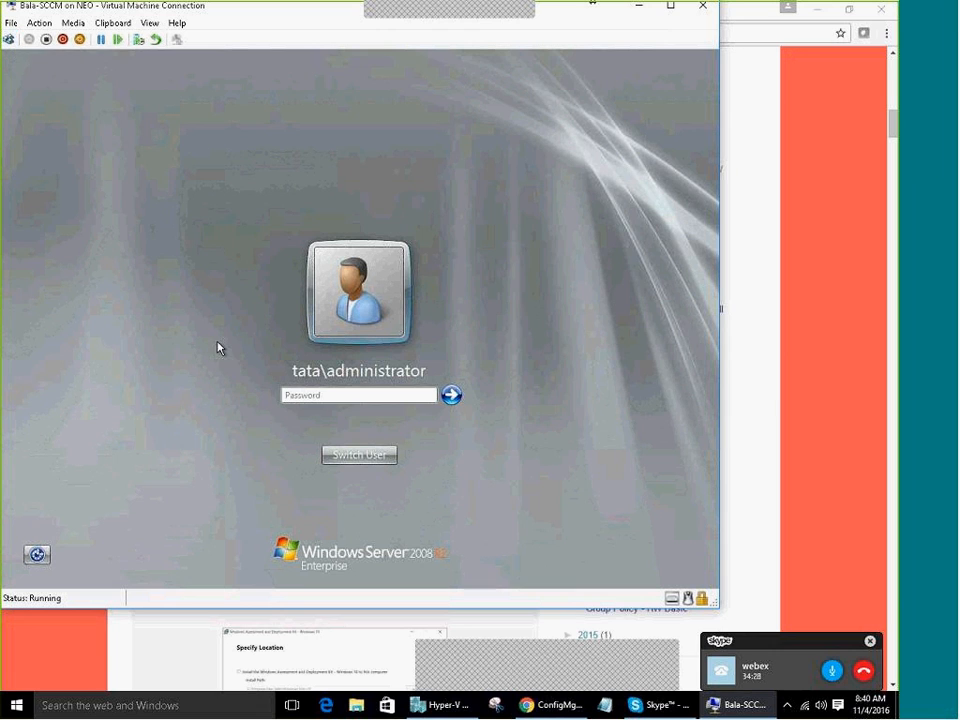
pyautogui.click(338, 394)
pyautogui.press('capslock')
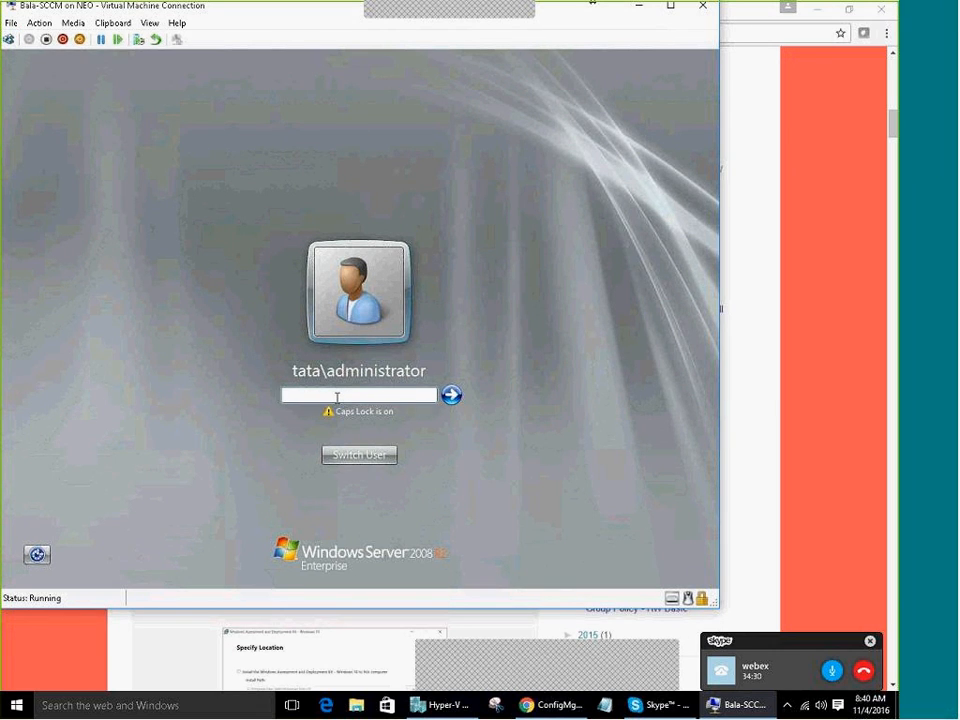
pyautogui.write('•••••')
pyautogui.press('Return')
pyautogui.press('Return')
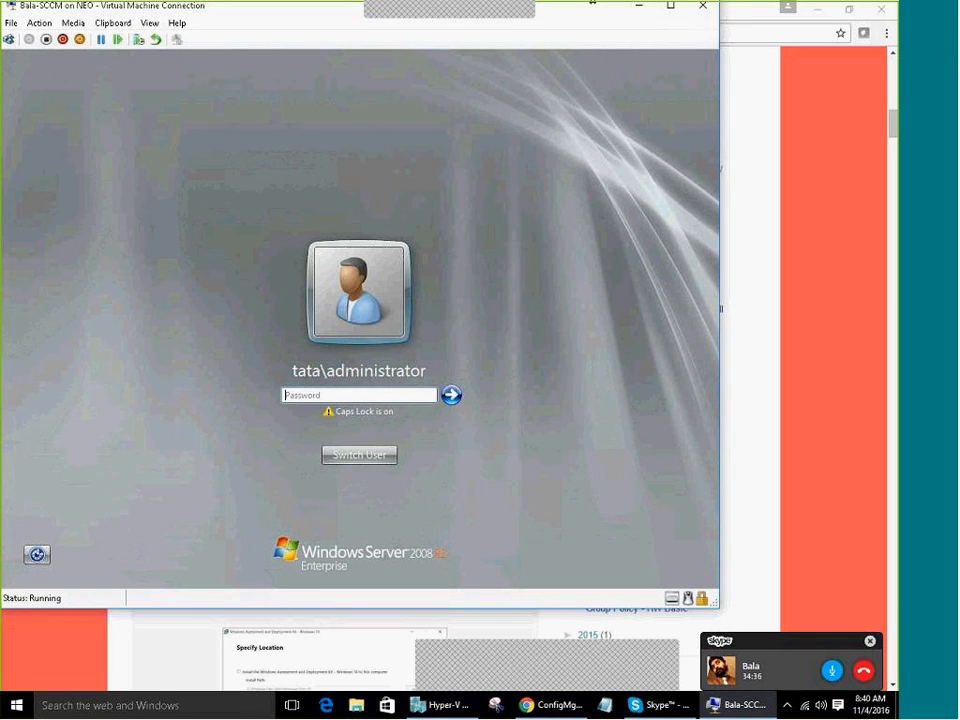
pyautogui.write('••••••••')
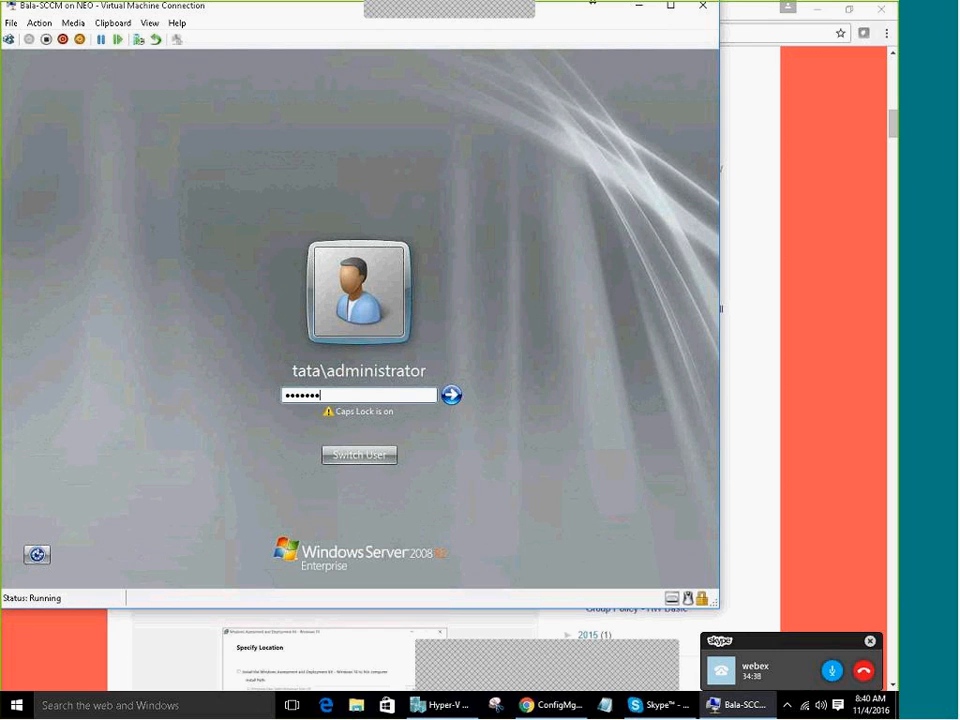
pyautogui.press('BackSpace')
pyautogui.press('BackSpace')
pyautogui.press('BackSpace')
pyautogui.press('BackSpace')
pyautogui.press('BackSpace')
pyautogui.press('BackSpace')
pyautogui.press('BackSpace')
pyautogui.write('••')
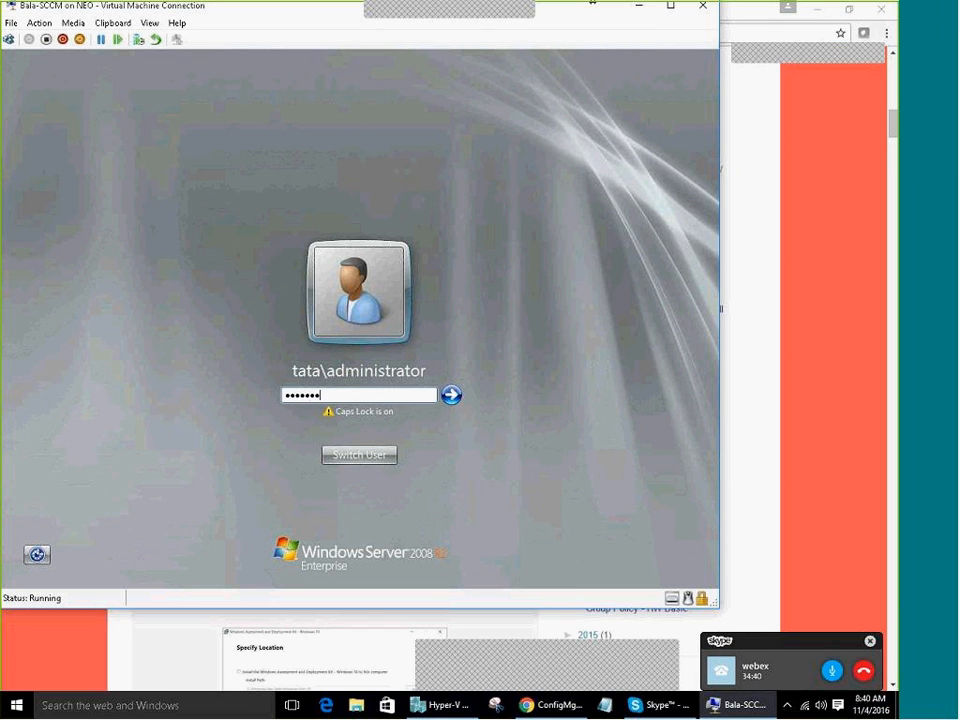
pyautogui.write('••••••••')
pyautogui.press('Return')
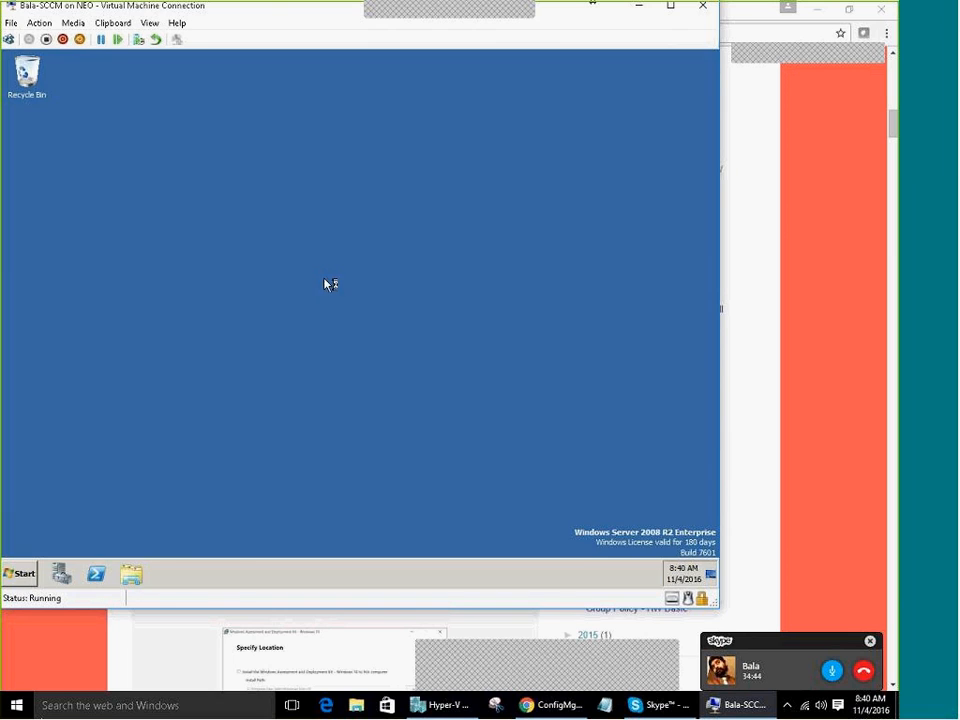
# Open the VM's network adapter list through Network and Sharing Center
pyautogui.click(24, 575)
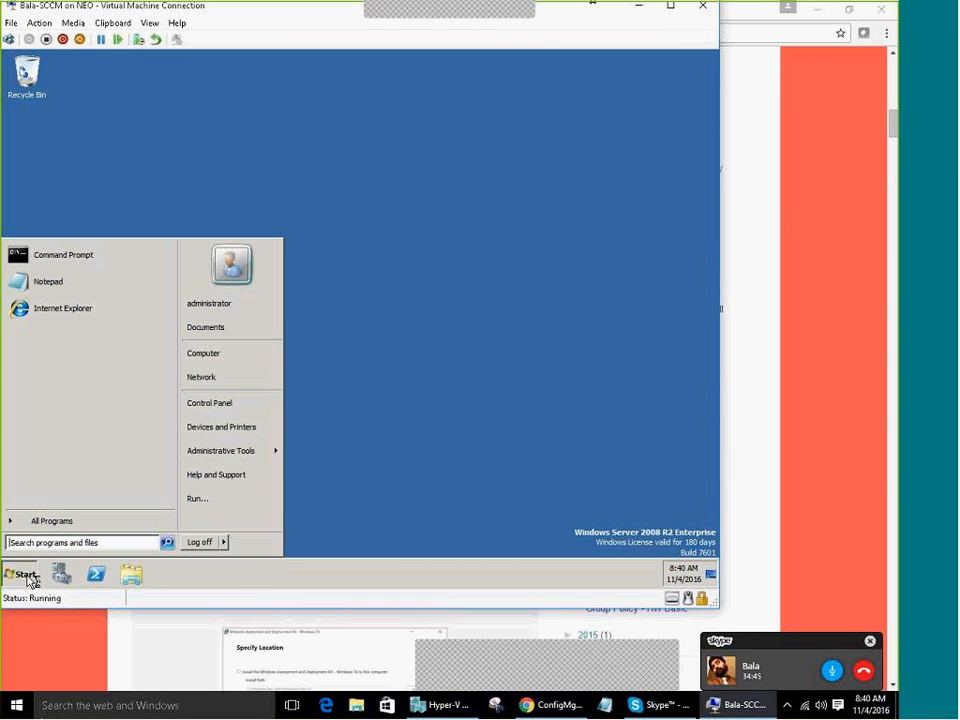
pyautogui.click(219, 383)
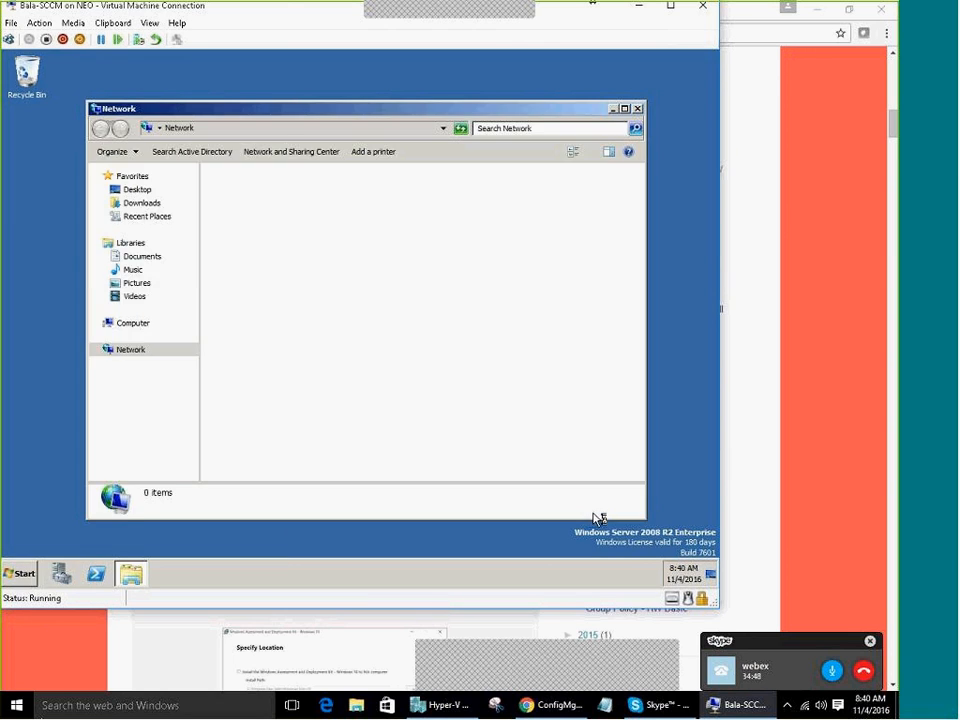
pyautogui.click(637, 577)
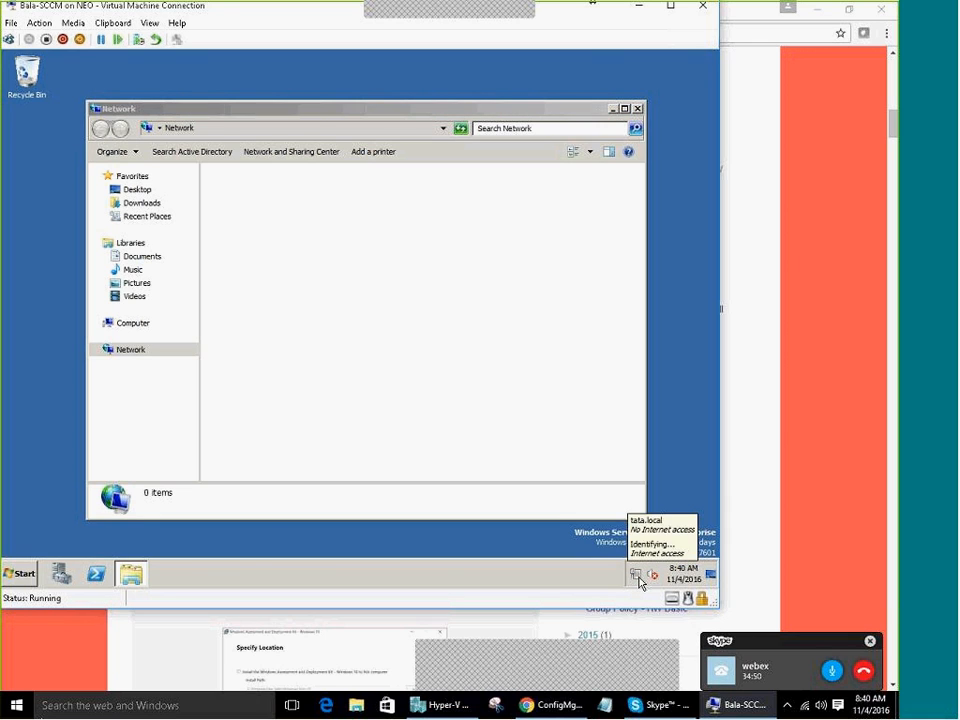
pyautogui.moveTo(634, 578)
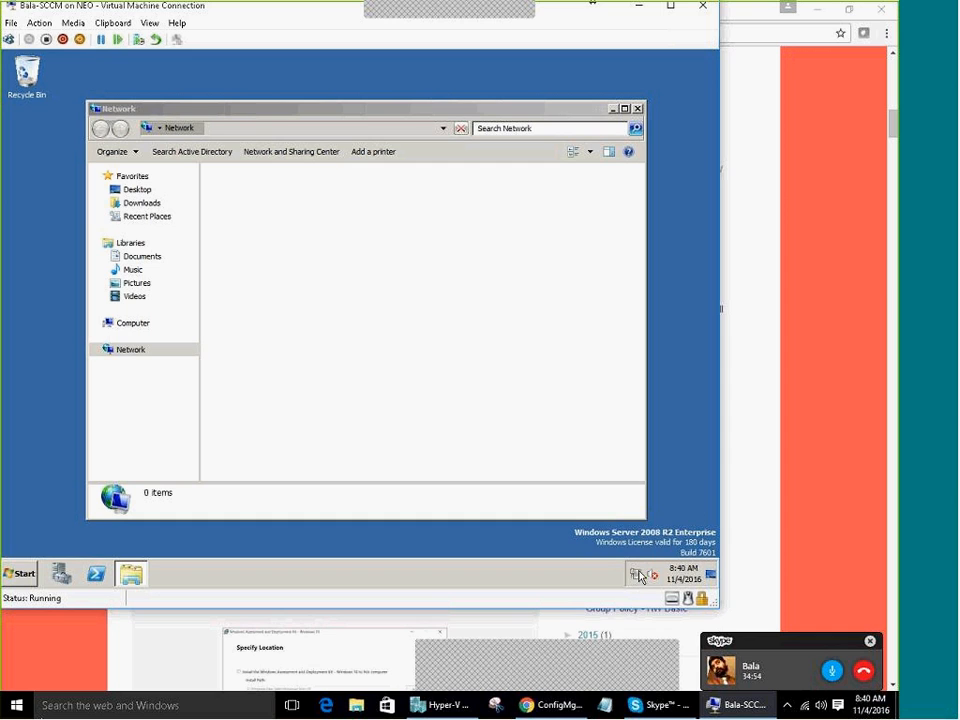
pyautogui.click(277, 152)
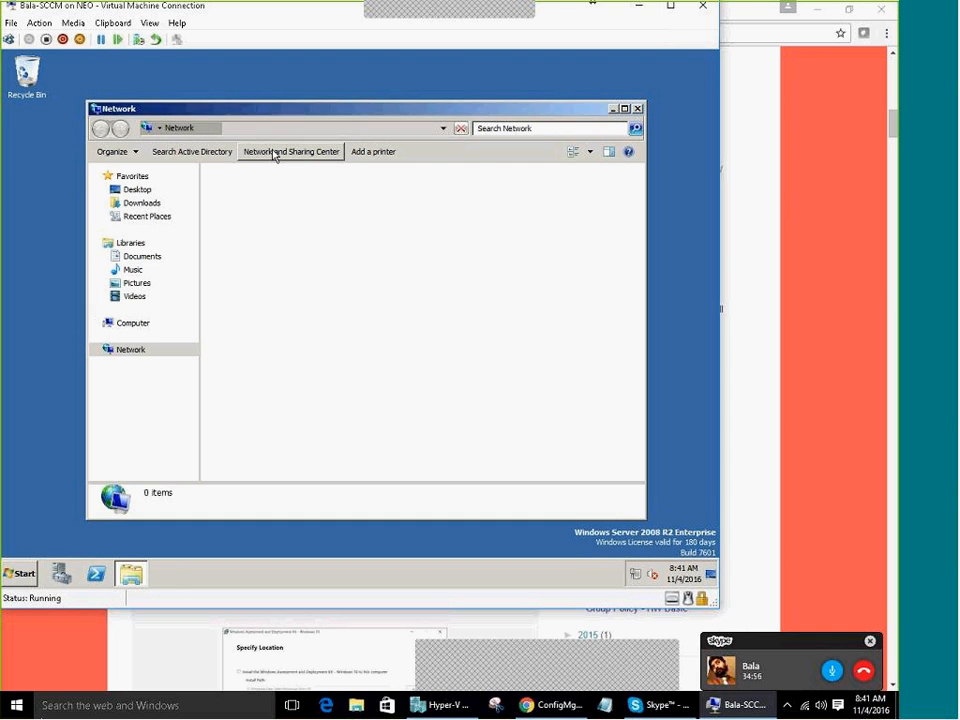
pyautogui.click(150, 180)
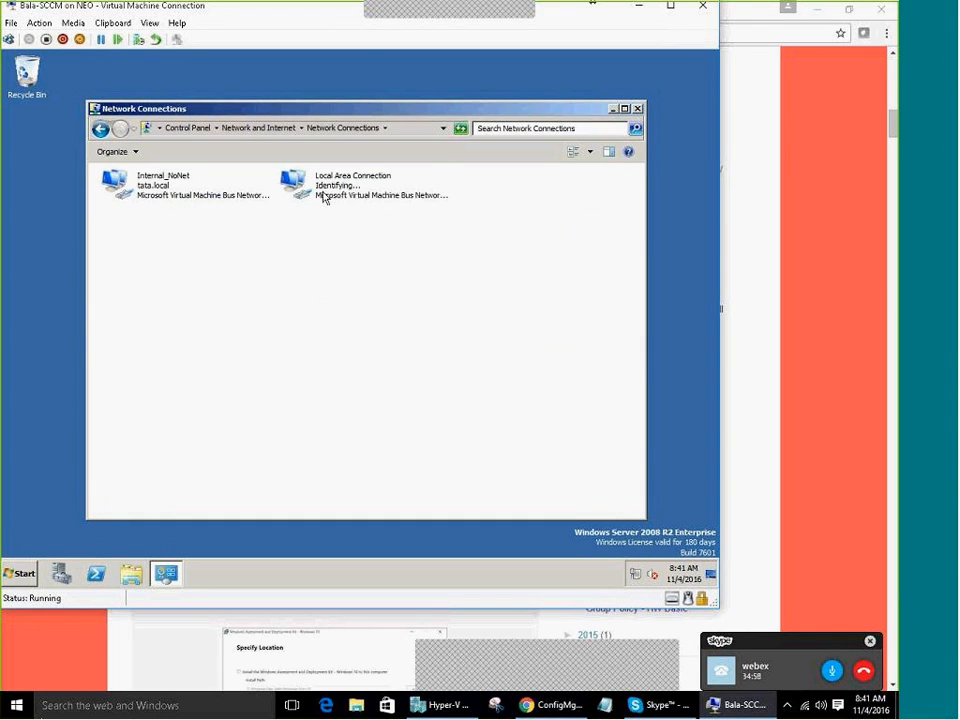
# Rename Local Area Connection to INTERNET, disable it, and minimize Network Connections
pyautogui.rightClick(323, 192)
pyautogui.click(340, 286)
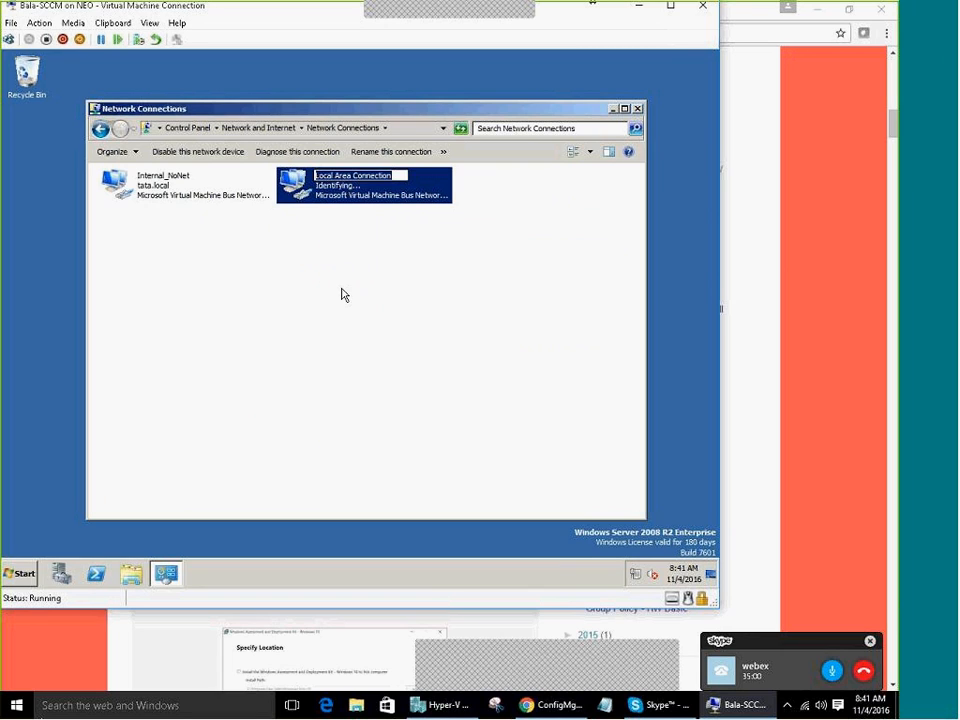
pyautogui.write('INTERNET')
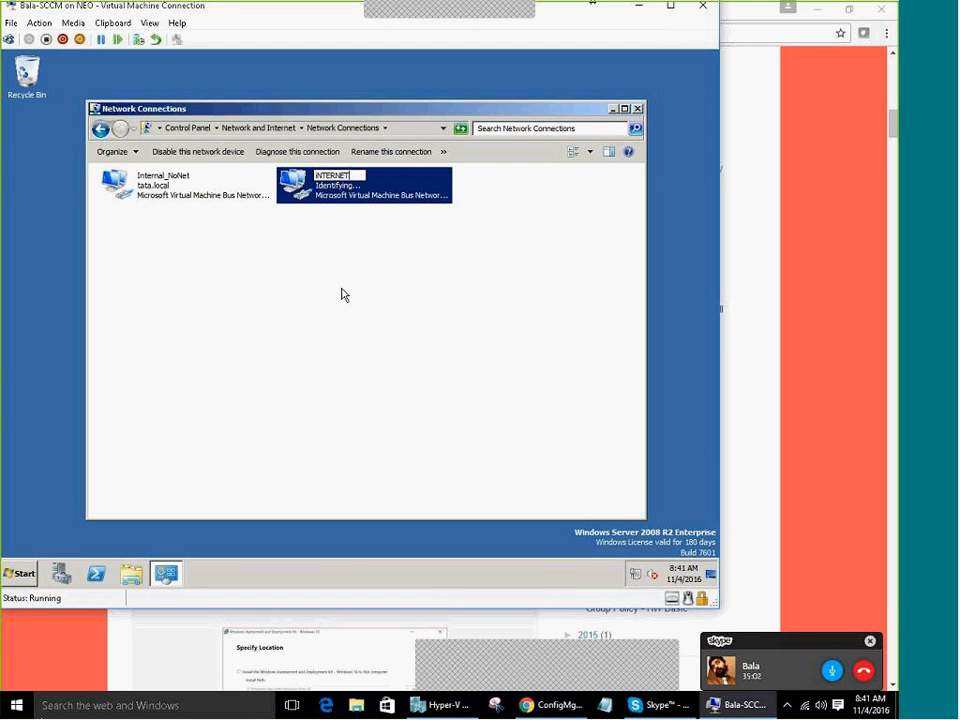
pyautogui.press('Return')
pyautogui.hotkey('shift', 'F10')
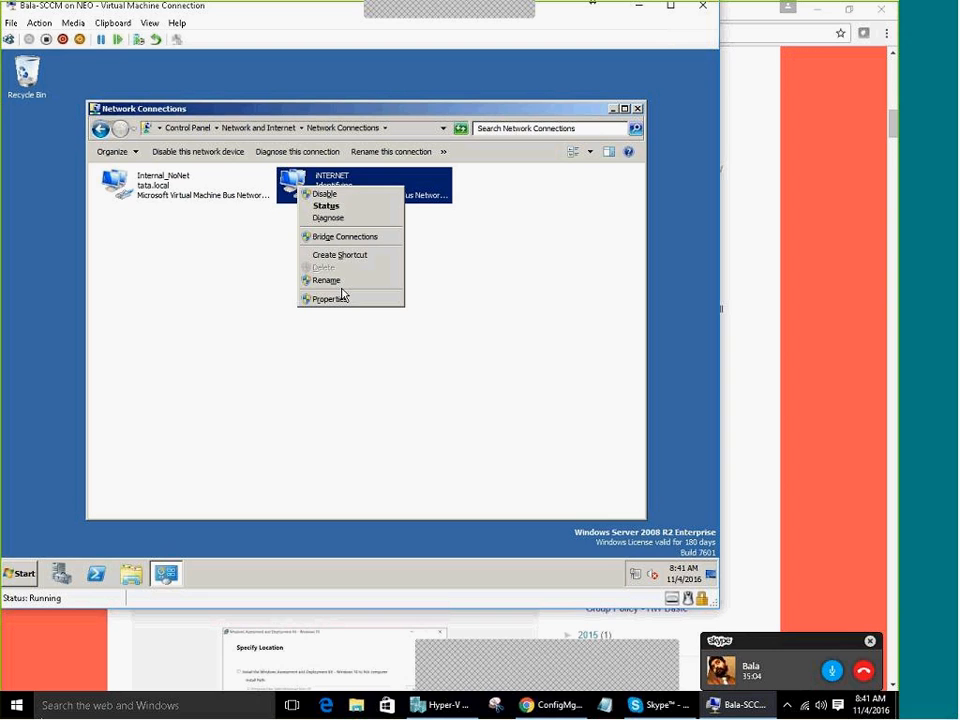
pyautogui.press('Return')
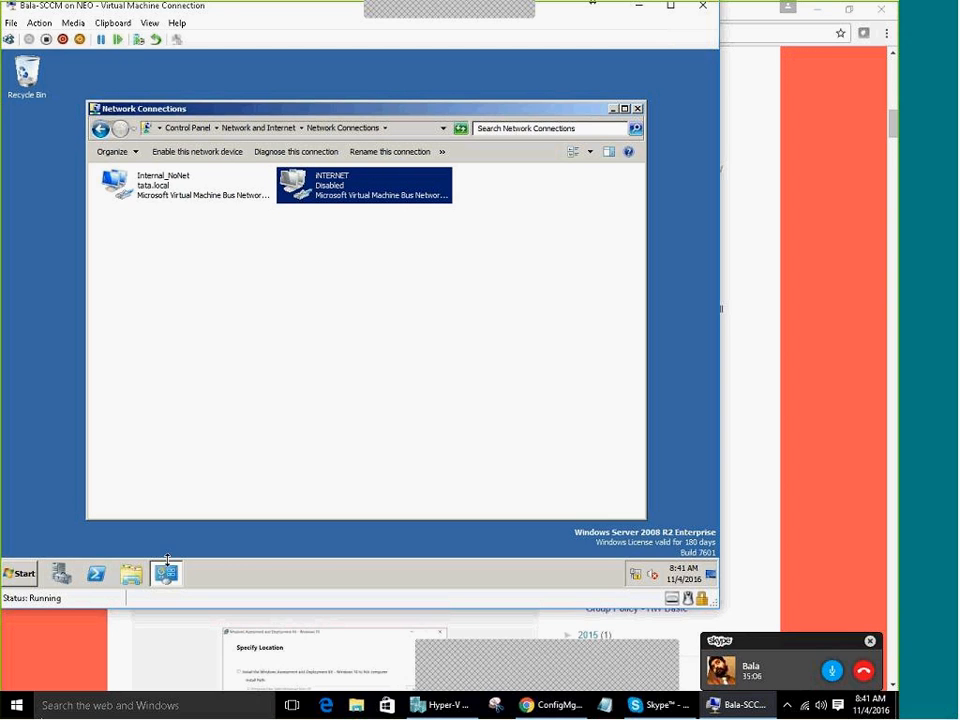
pyautogui.click(168, 572)
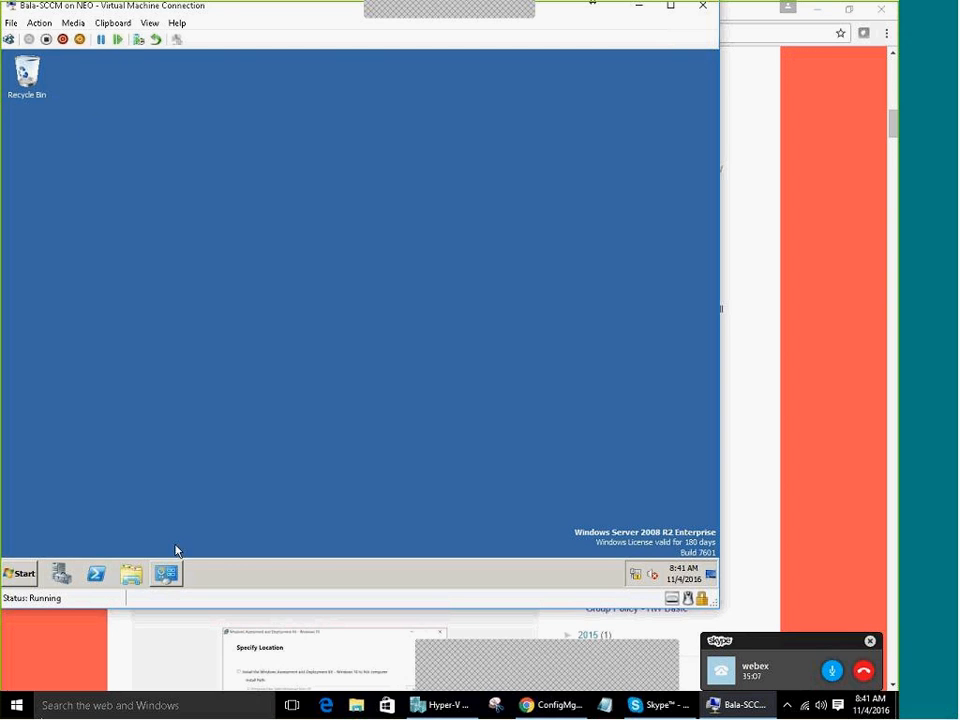
pyautogui.click(73, 22)
# Insert the SC2012_SP2_Configmgr_SCEP ISO from D:\iso into the VM's DVD drive
pyautogui.moveTo(86, 39)
pyautogui.click(206, 62)
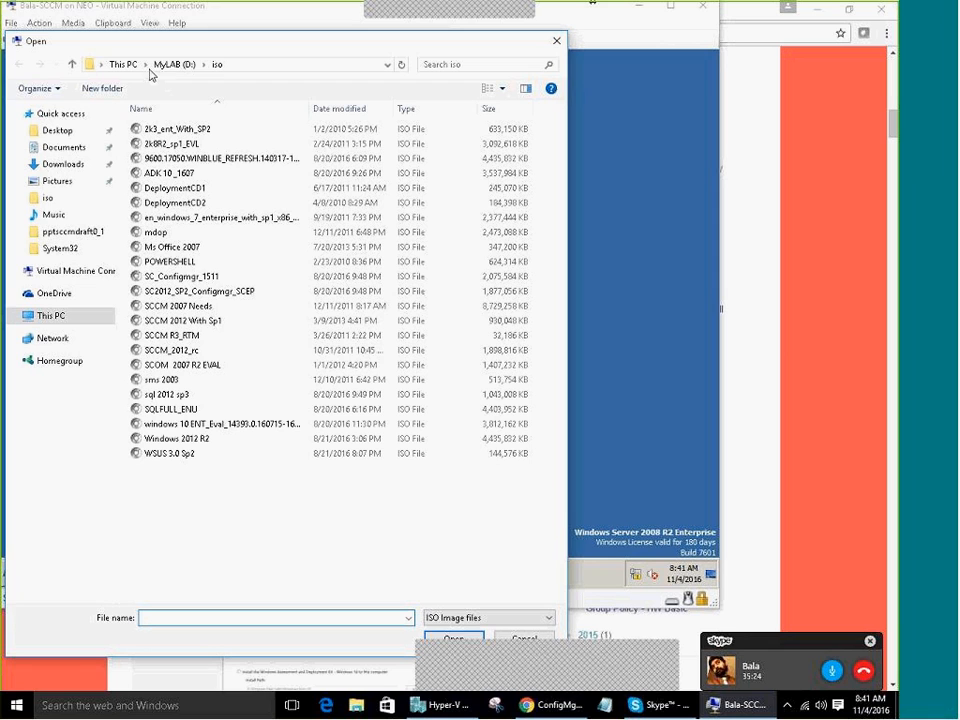
pyautogui.click(248, 294)
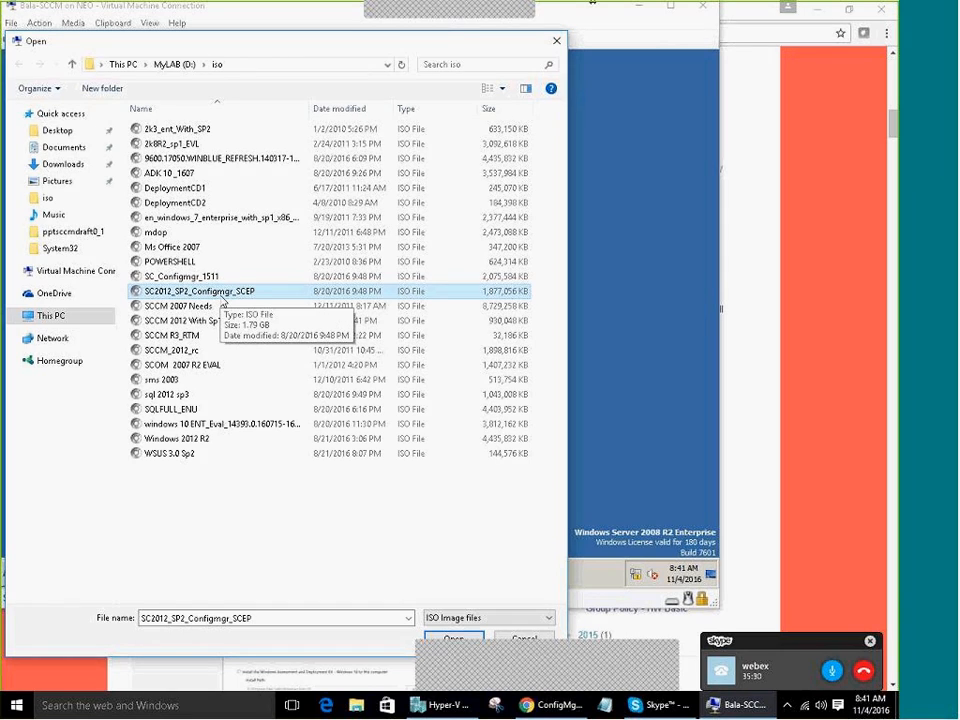
pyautogui.doubleClick(222, 297)
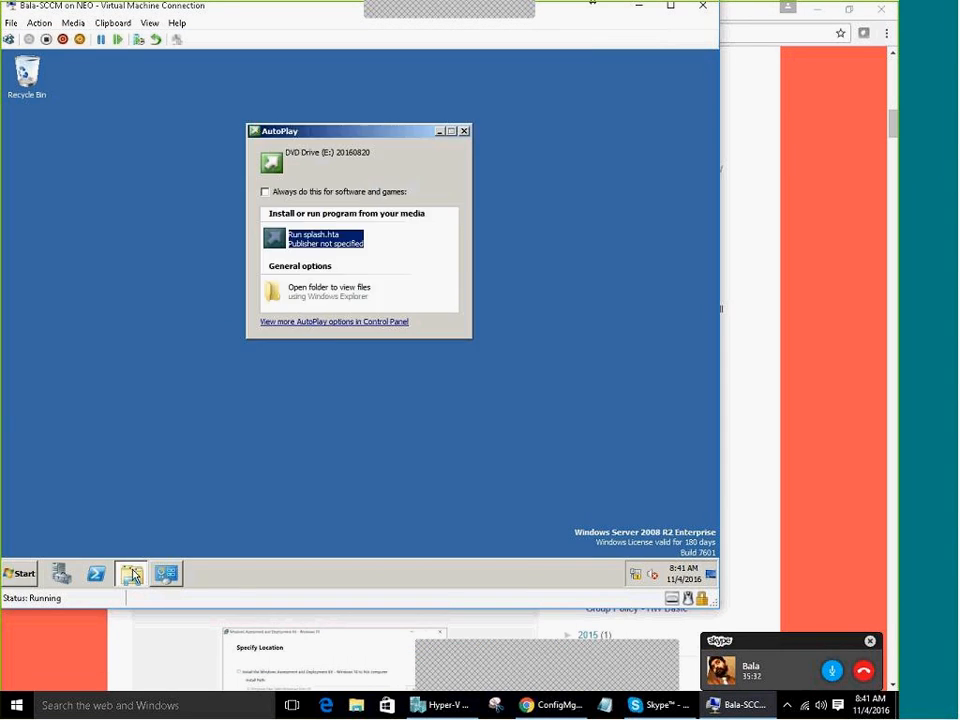
# Open the DVD's files, run splash, and choose Install in the Configuration Manager launcher
pyautogui.click(131, 574)
pyautogui.click(337, 305)
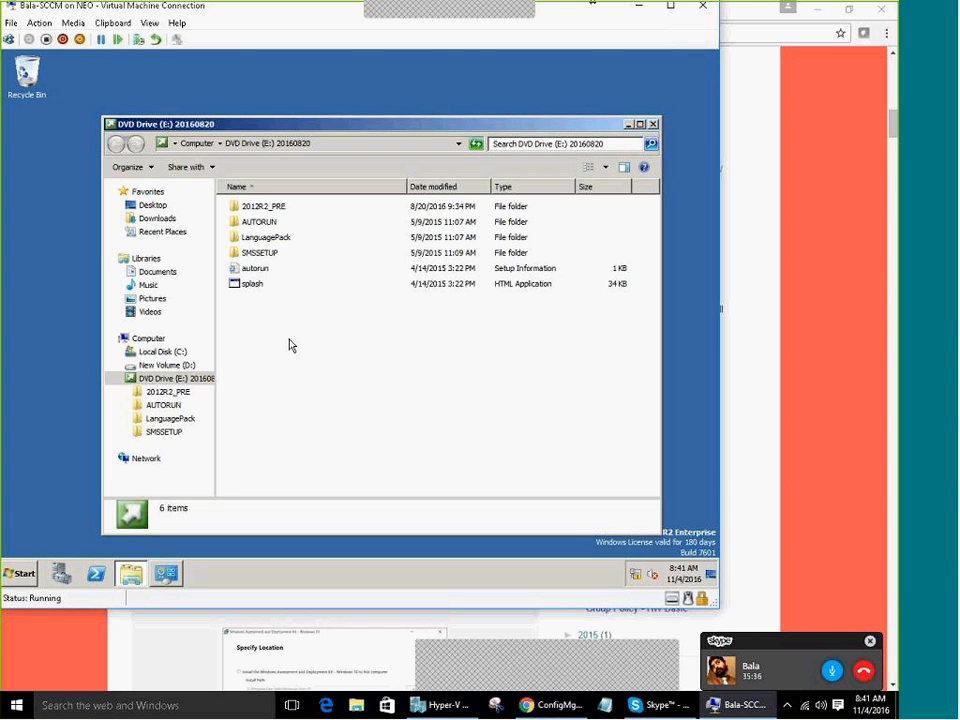
pyautogui.click(257, 289)
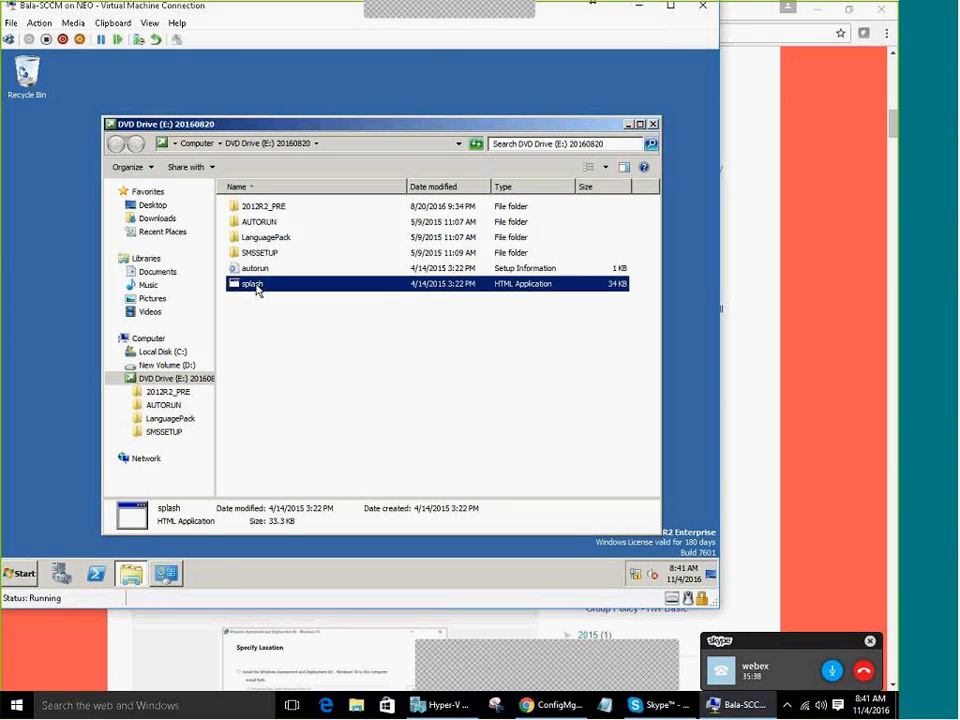
pyautogui.doubleClick(257, 289)
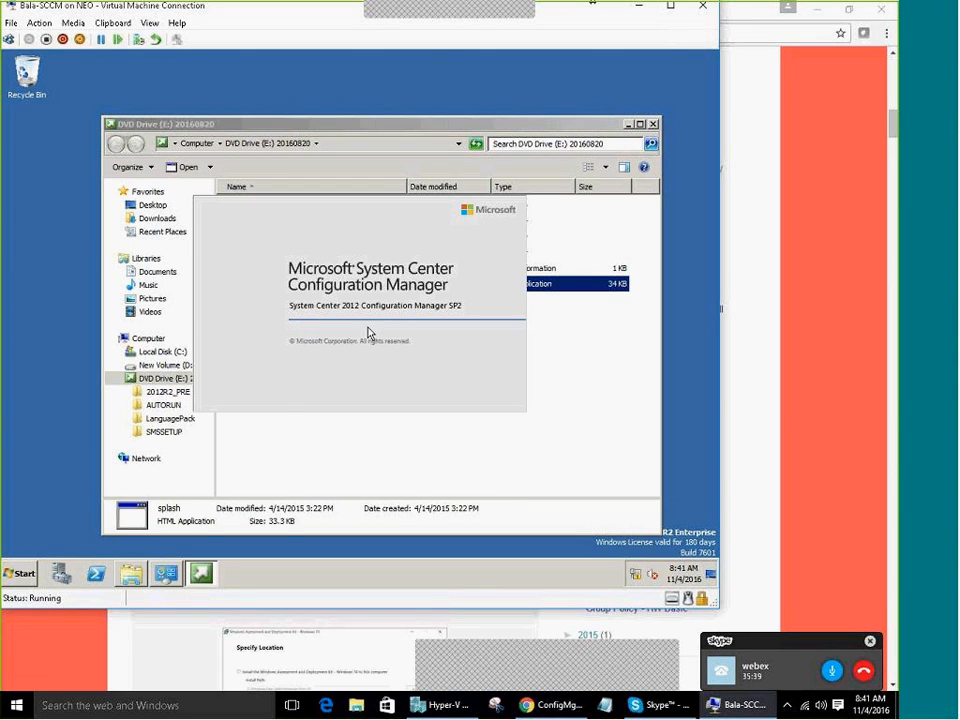
pyautogui.click(634, 124)
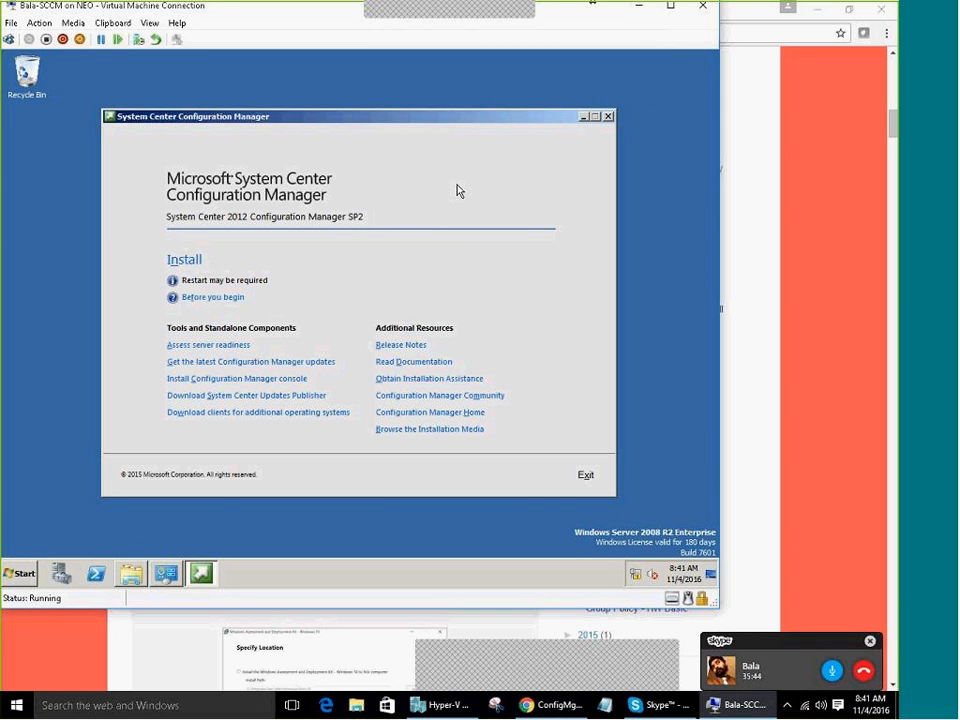
pyautogui.click(196, 264)
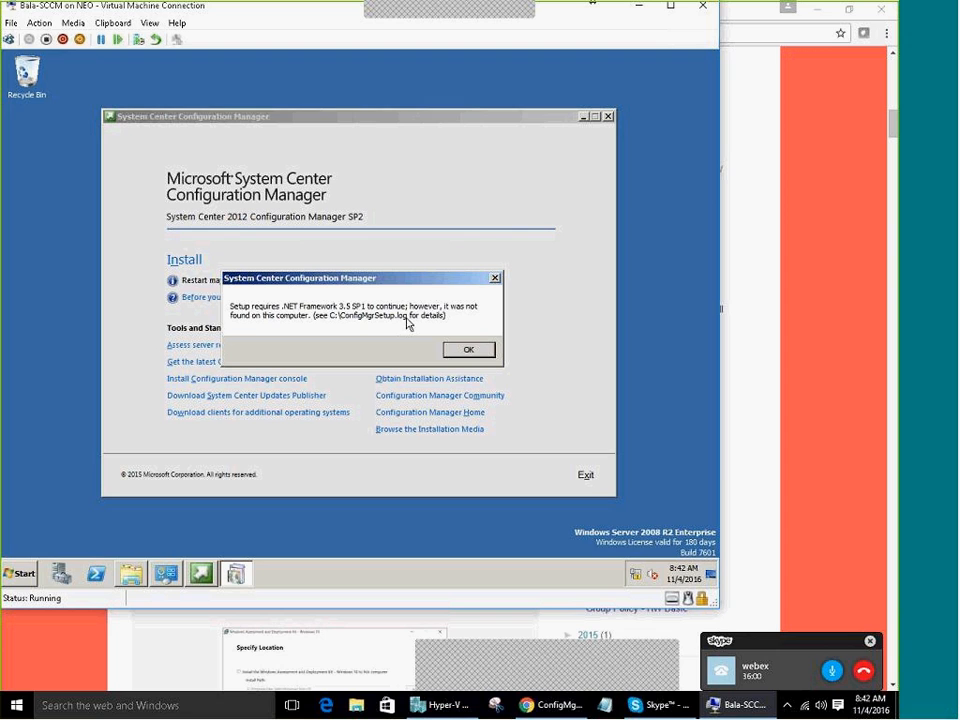
# Open the ConfigMgrSetup log on Local Disk (C:) in Notepad, read the Dotnet 3.5 error, and close it
pyautogui.click(129, 578)
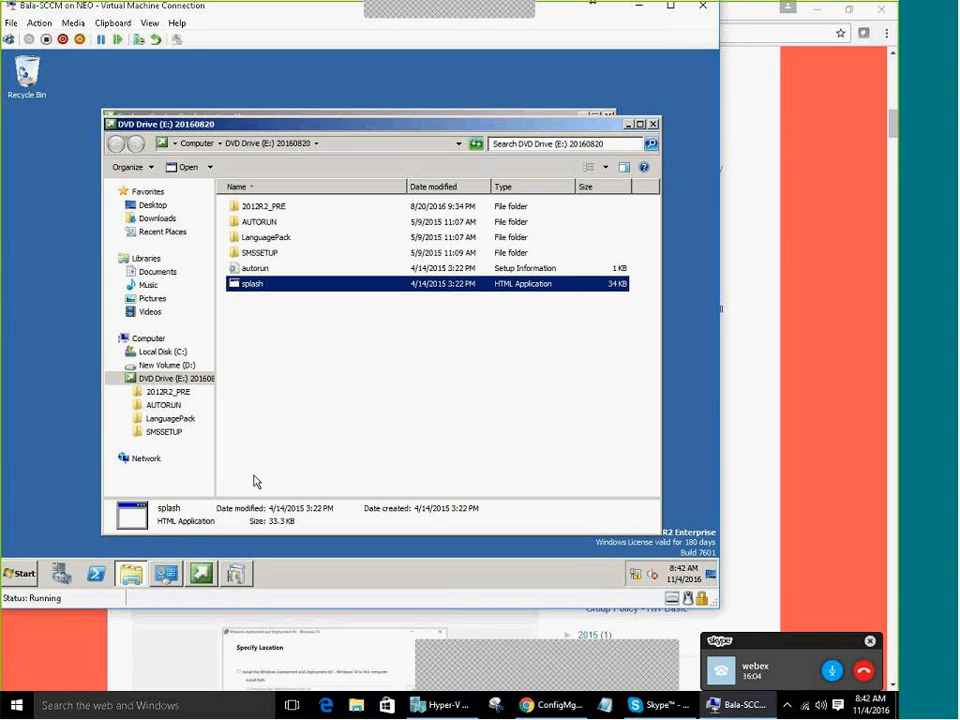
pyautogui.click(150, 355)
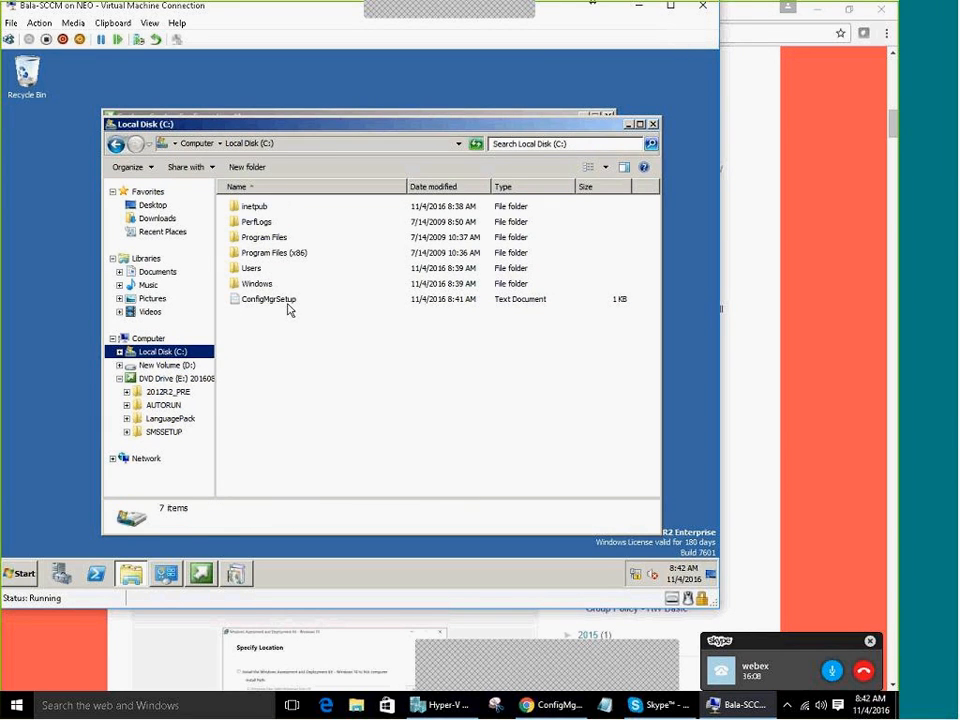
pyautogui.doubleClick(288, 304)
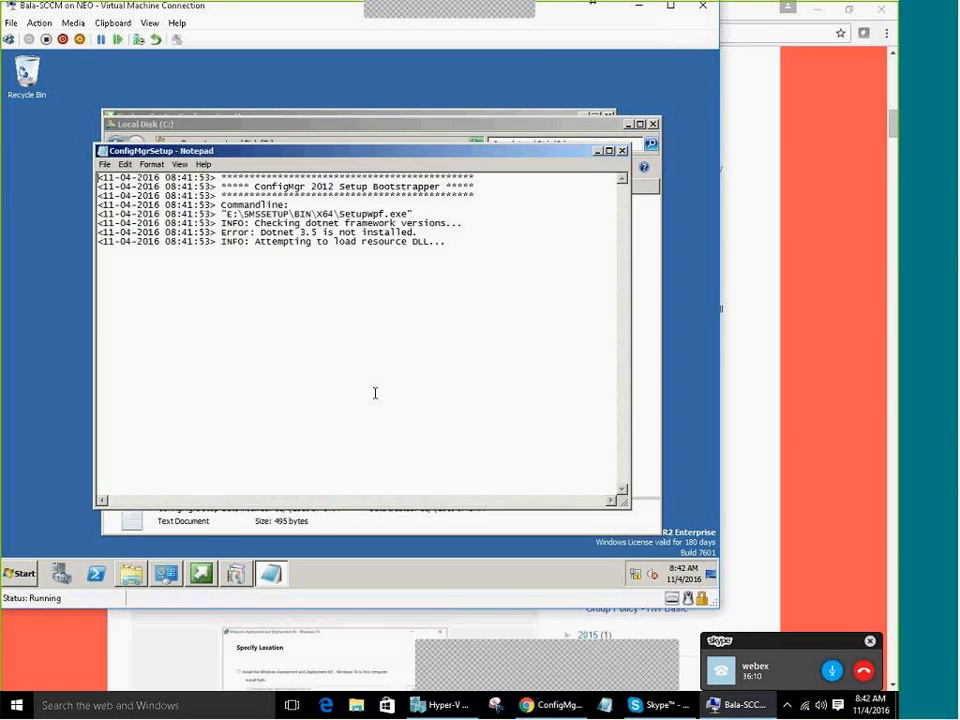
pyautogui.hotkey('ctrl', 'a')
pyautogui.click(493, 296)
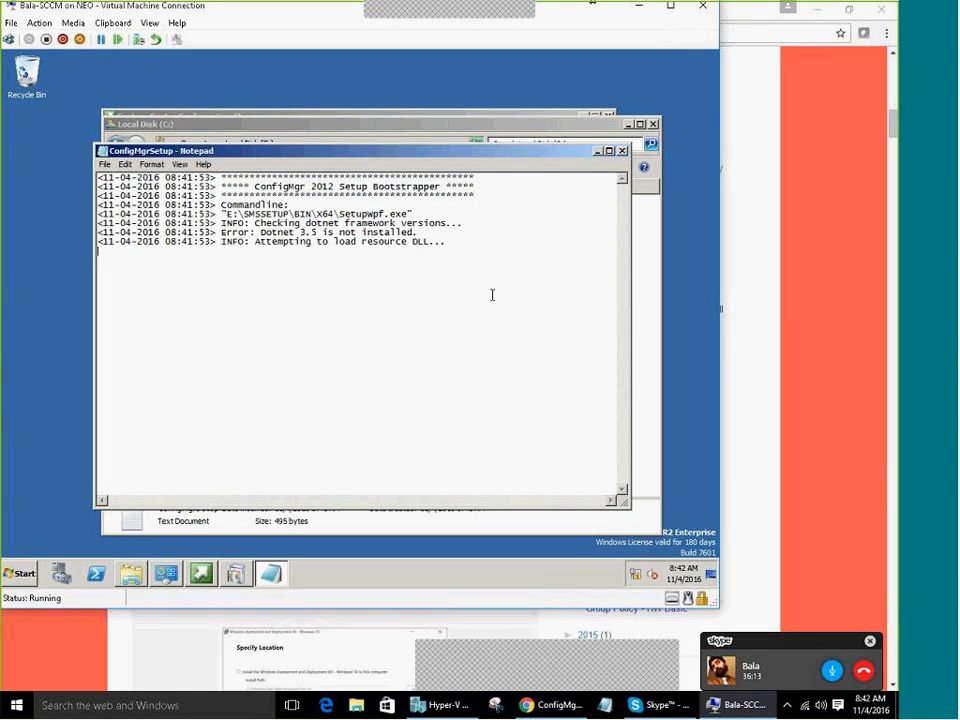
pyautogui.click(621, 150)
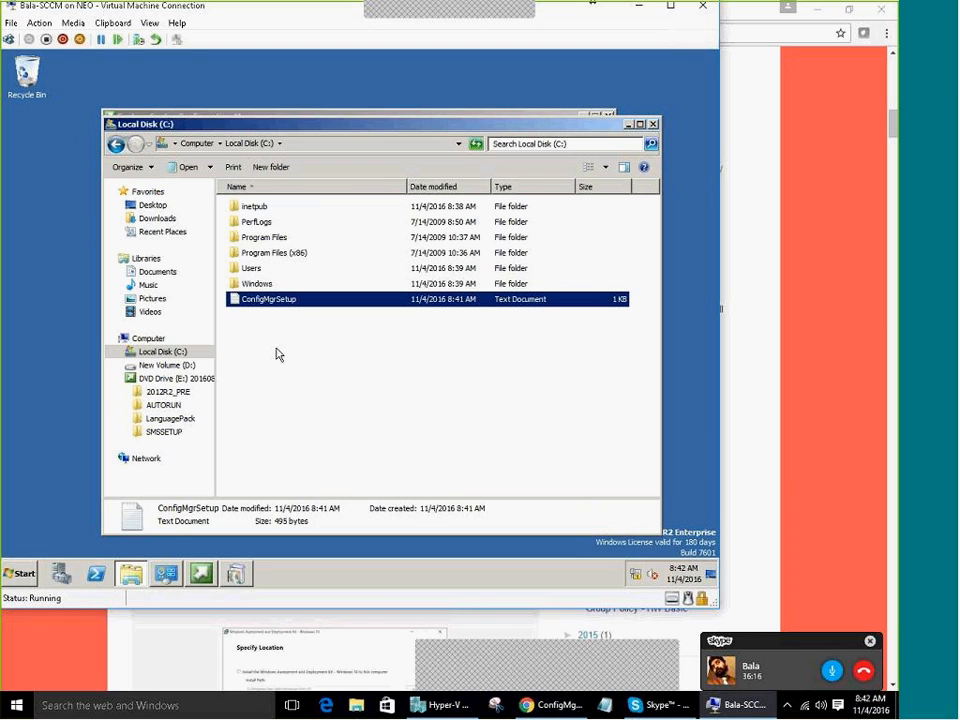
# Copy CMTrace from the DVD's SMSSETUP\TOOLS folder onto the desktop
pyautogui.click(116, 144)
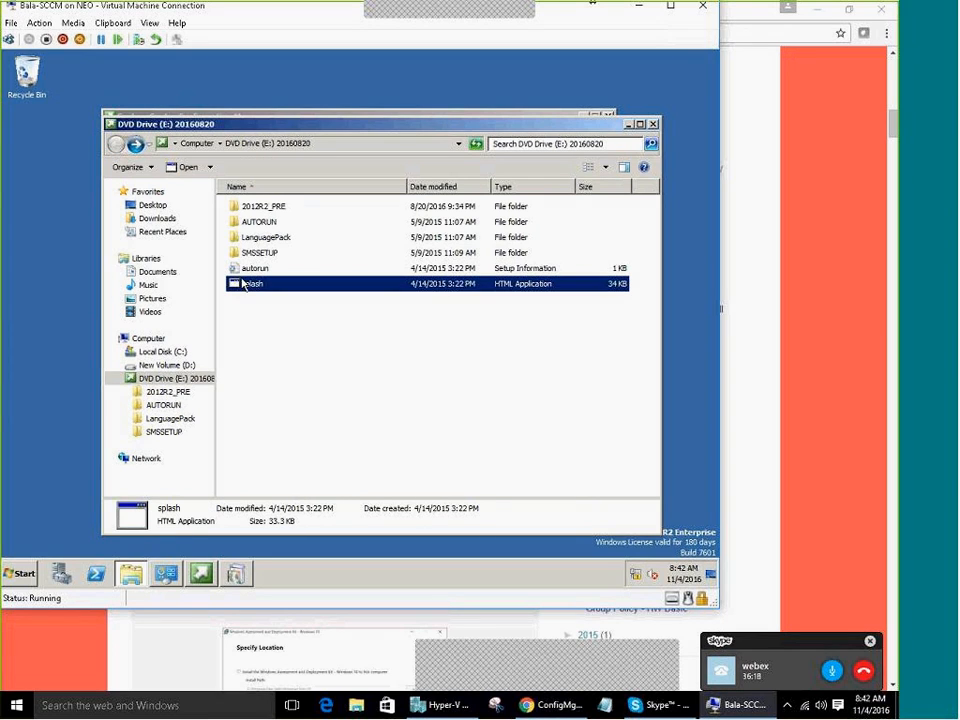
pyautogui.click(281, 339)
pyautogui.doubleClick(270, 256)
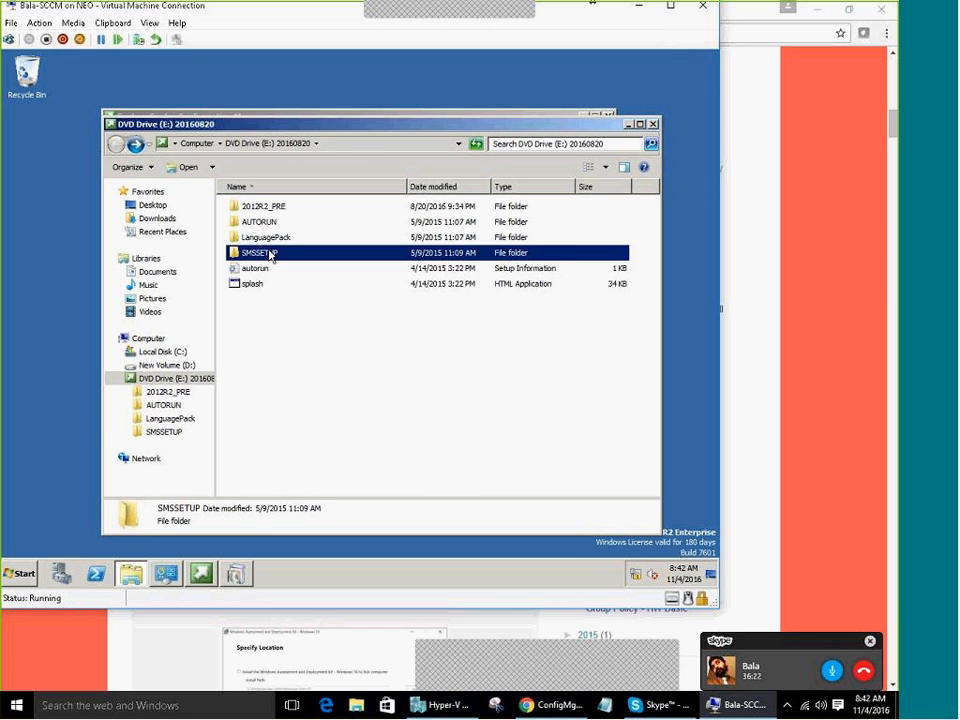
pyautogui.doubleClick(250, 377)
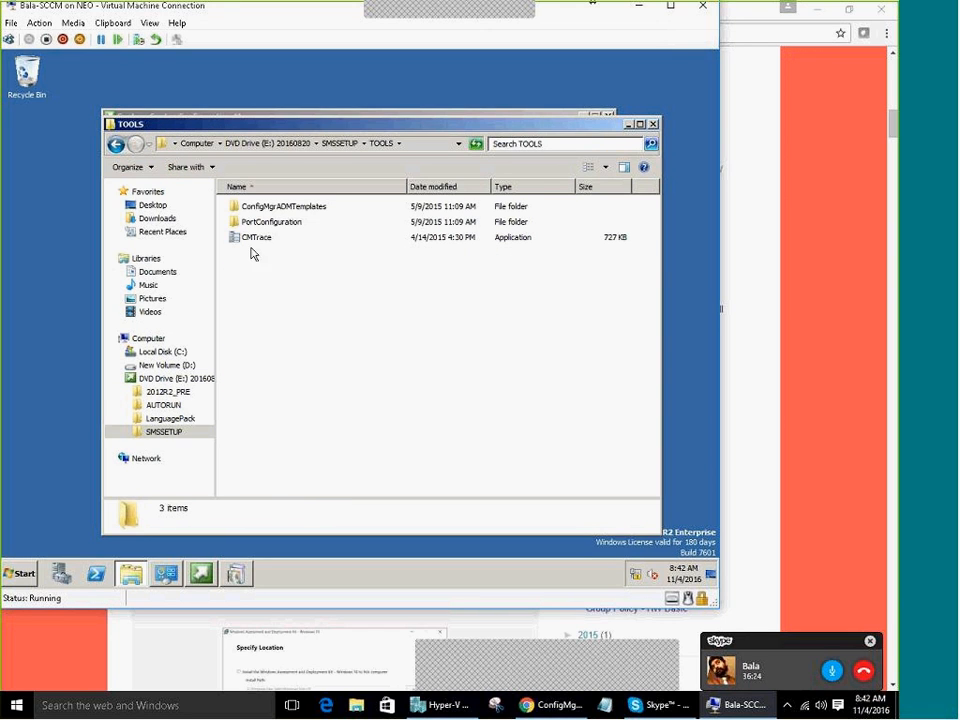
pyautogui.click(253, 243)
pyautogui.rightClick(253, 243)
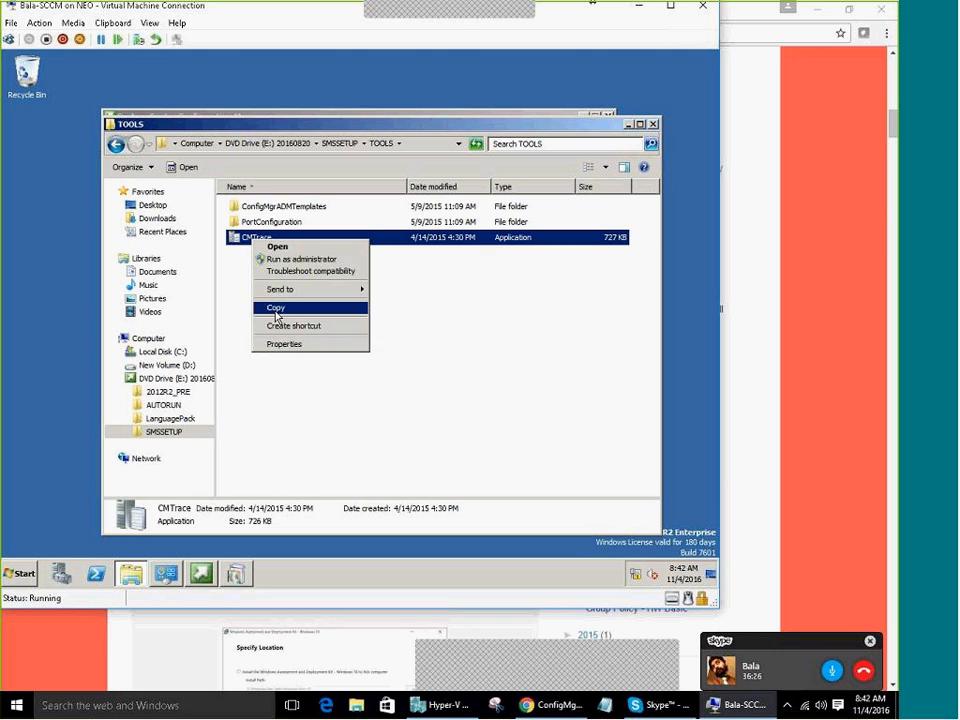
pyautogui.click(272, 306)
pyautogui.rightClick(60, 323)
pyautogui.click(80, 366)
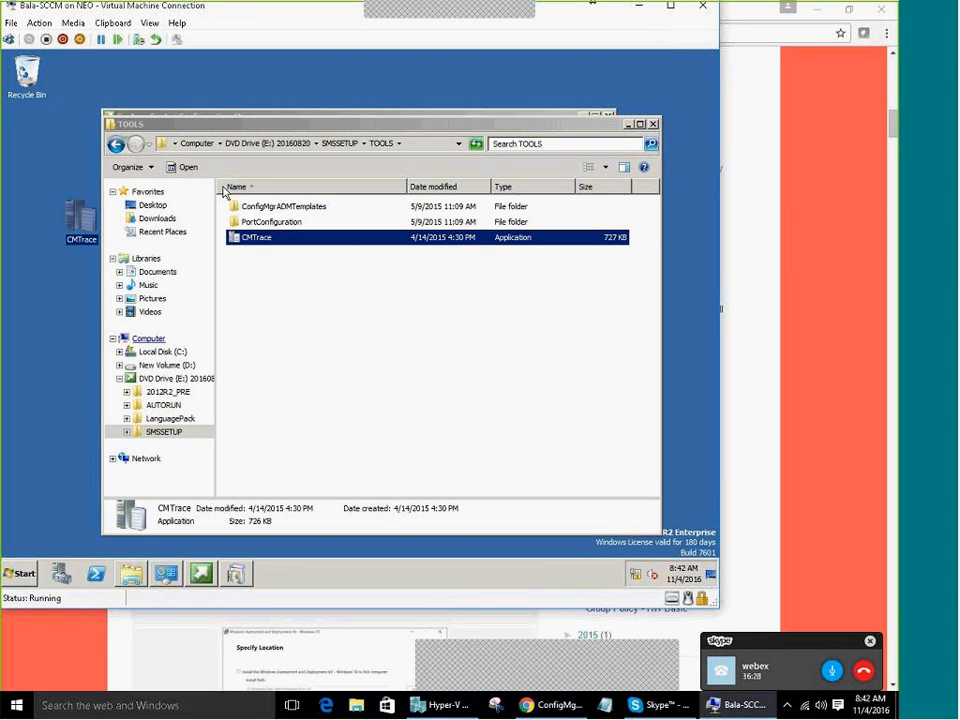
# Make the desktop CMTrace the default log viewer, then dismiss the .NET Framework 3.5 error
pyautogui.click(627, 124)
pyautogui.doubleClick(79, 215)
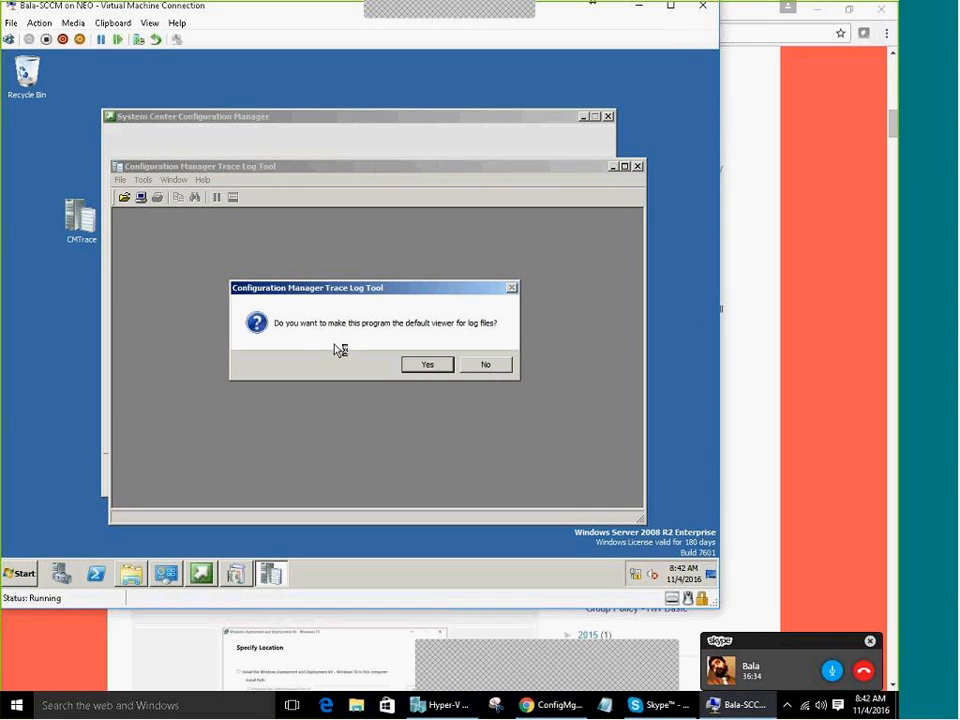
pyautogui.click(428, 365)
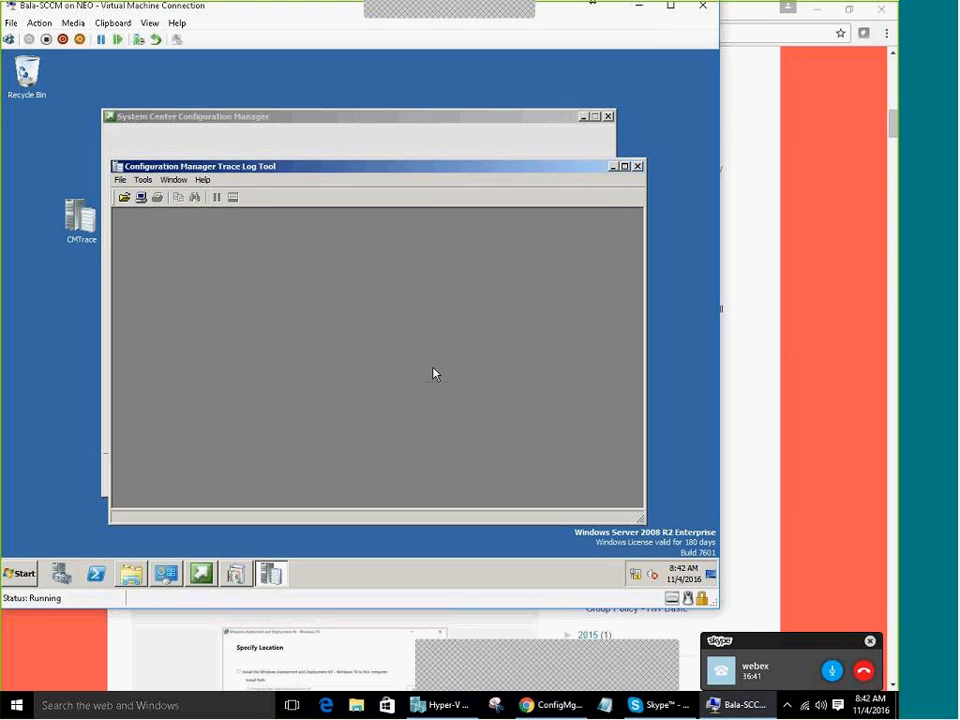
pyautogui.click(638, 170)
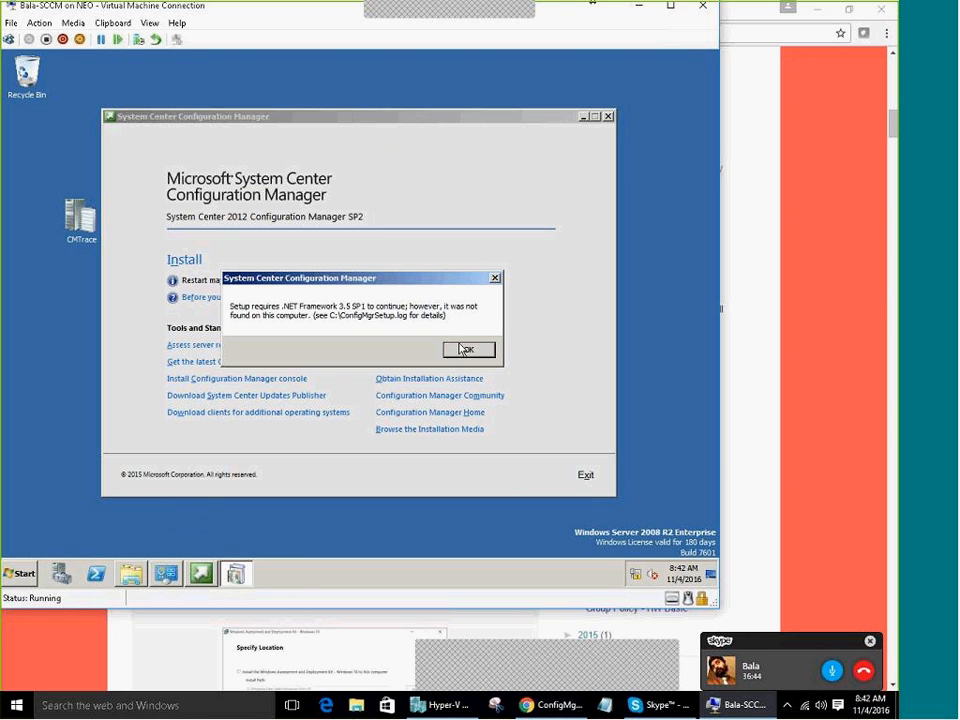
pyautogui.click(482, 351)
# Open ConfigMgrSetup.log from Local Disk (C:) in CMTrace
pyautogui.click(131, 573)
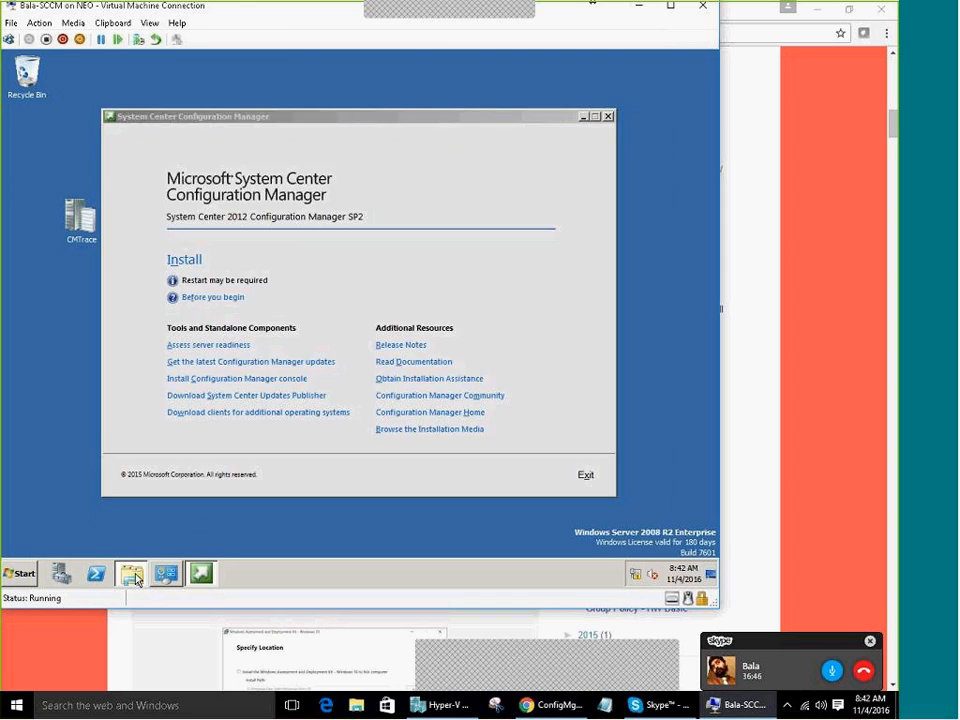
pyautogui.click(163, 352)
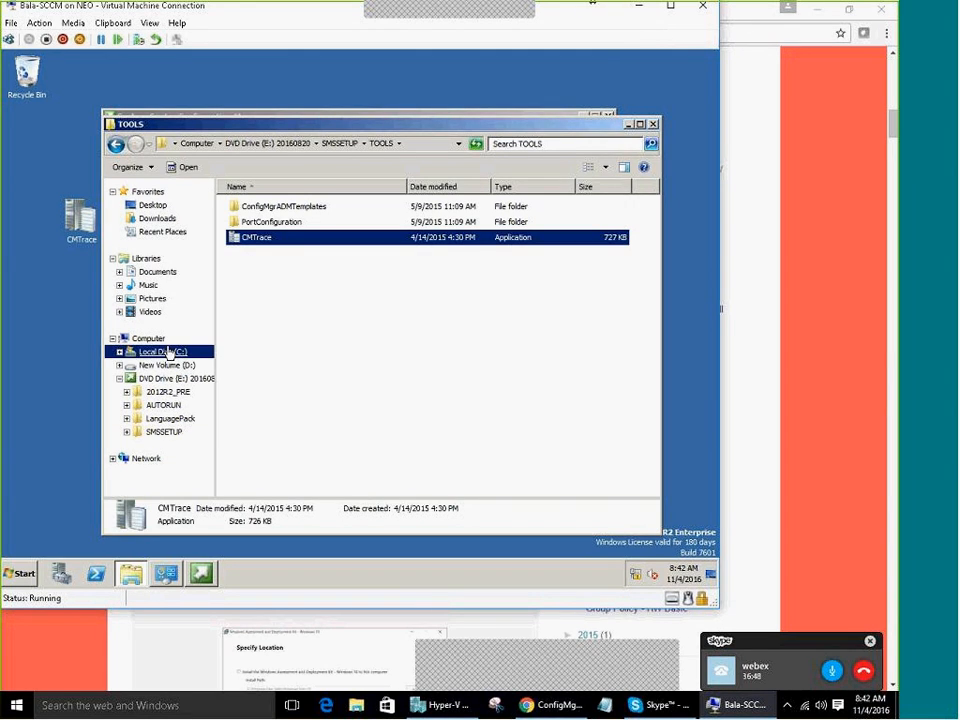
pyautogui.click(268, 300)
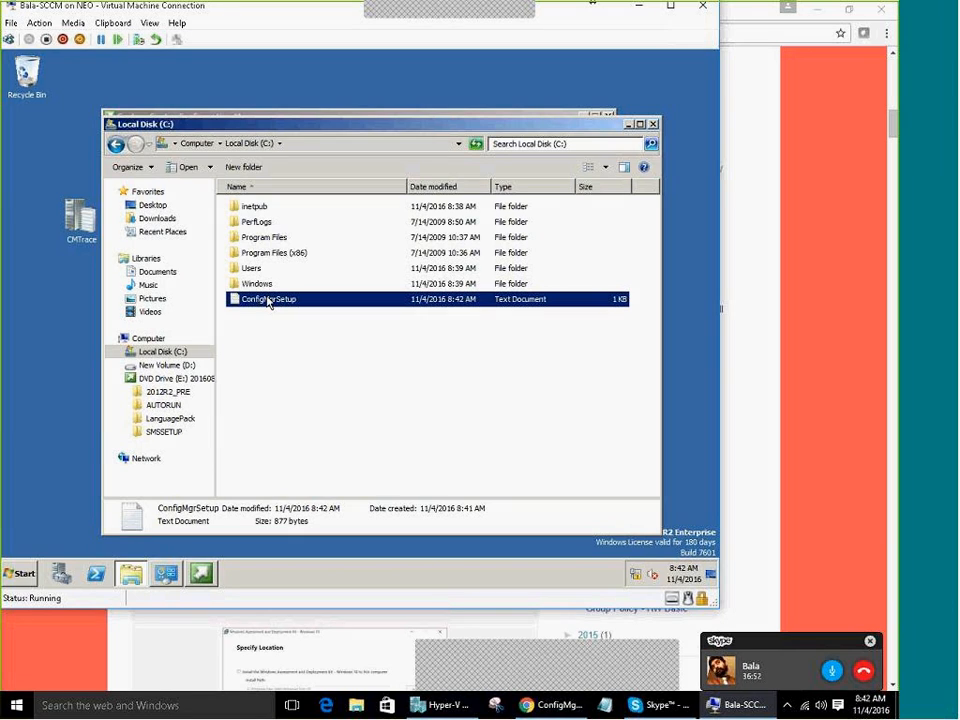
pyautogui.doubleClick(268, 300)
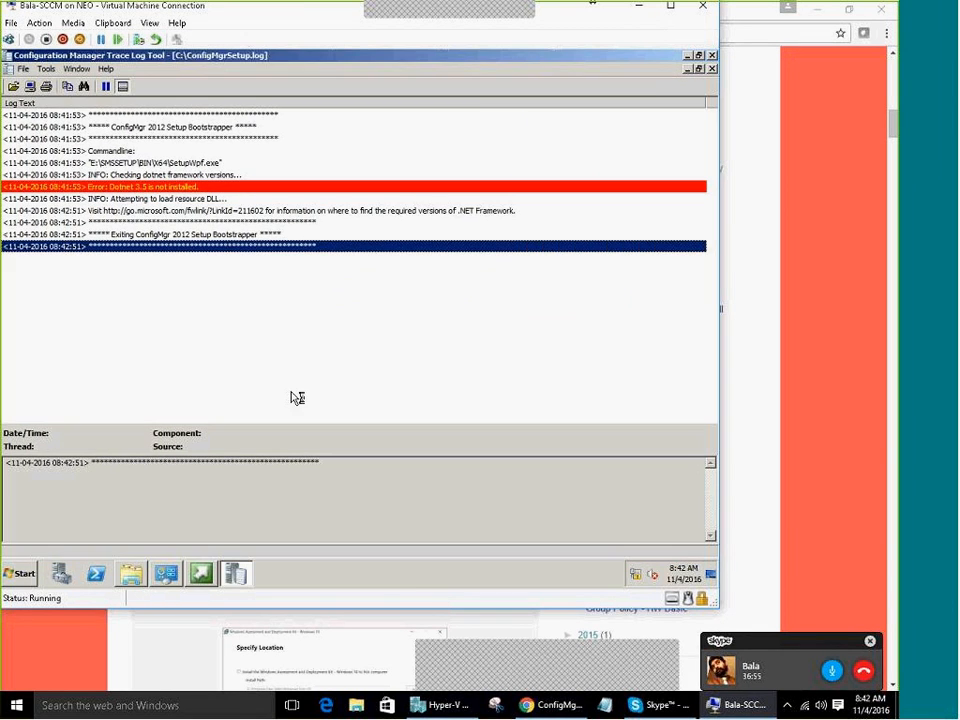
pyautogui.click(264, 315)
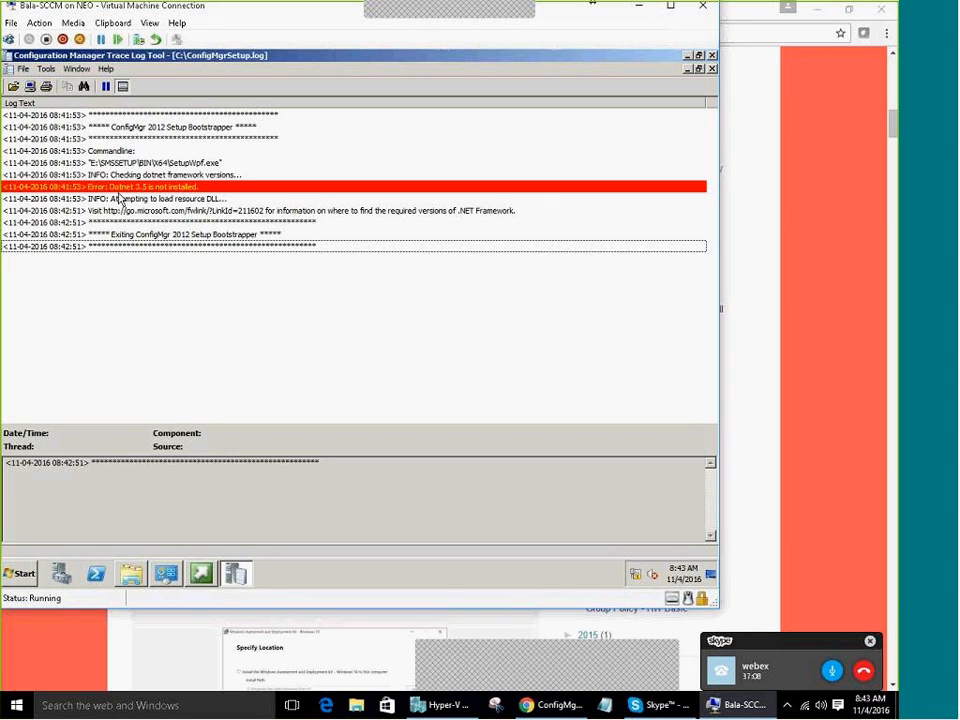
# Examine the 'Dotnet 3.5 is not installed' error and select its fwlink help URL
pyautogui.click(117, 188)
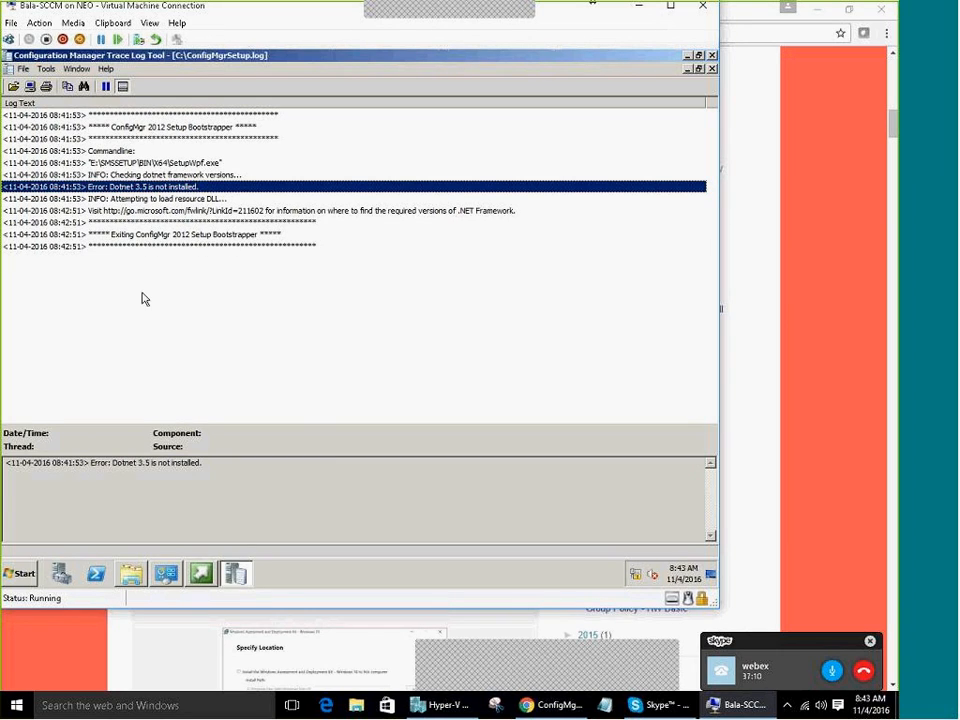
pyautogui.click(95, 189)
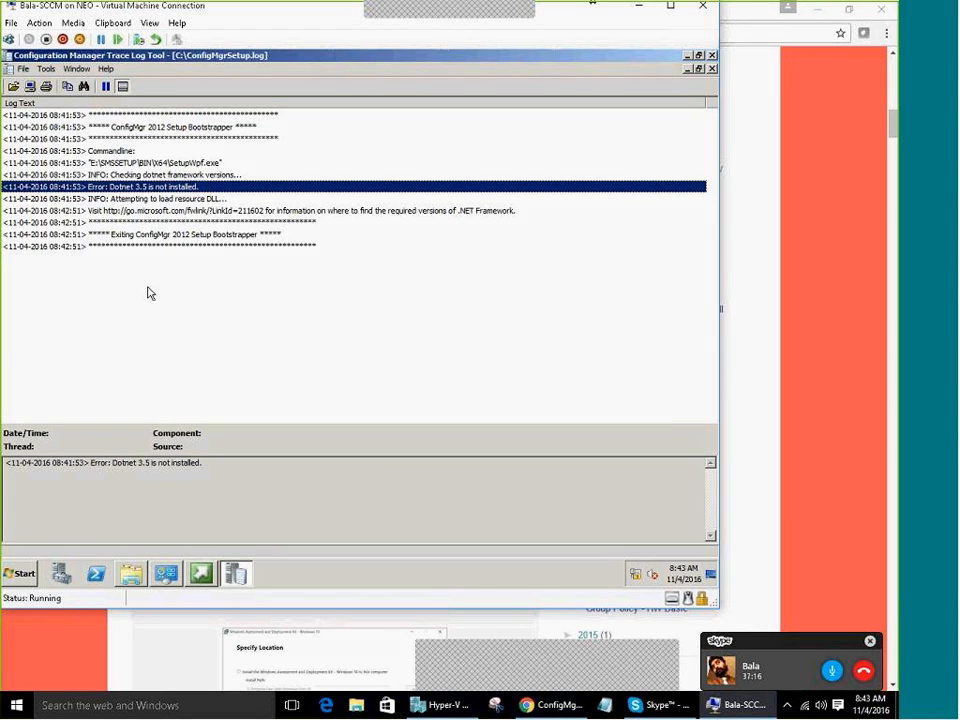
pyautogui.click(155, 211)
pyautogui.click(172, 188)
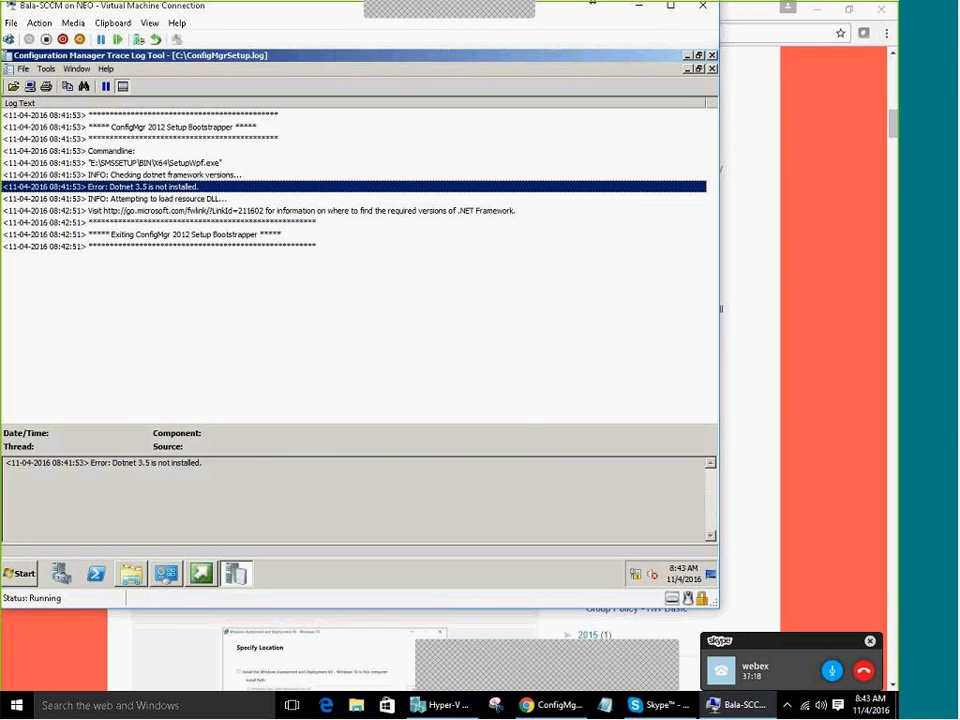
pyautogui.click(130, 212)
pyautogui.moveTo(116, 463); pyautogui.dragTo(267, 464)
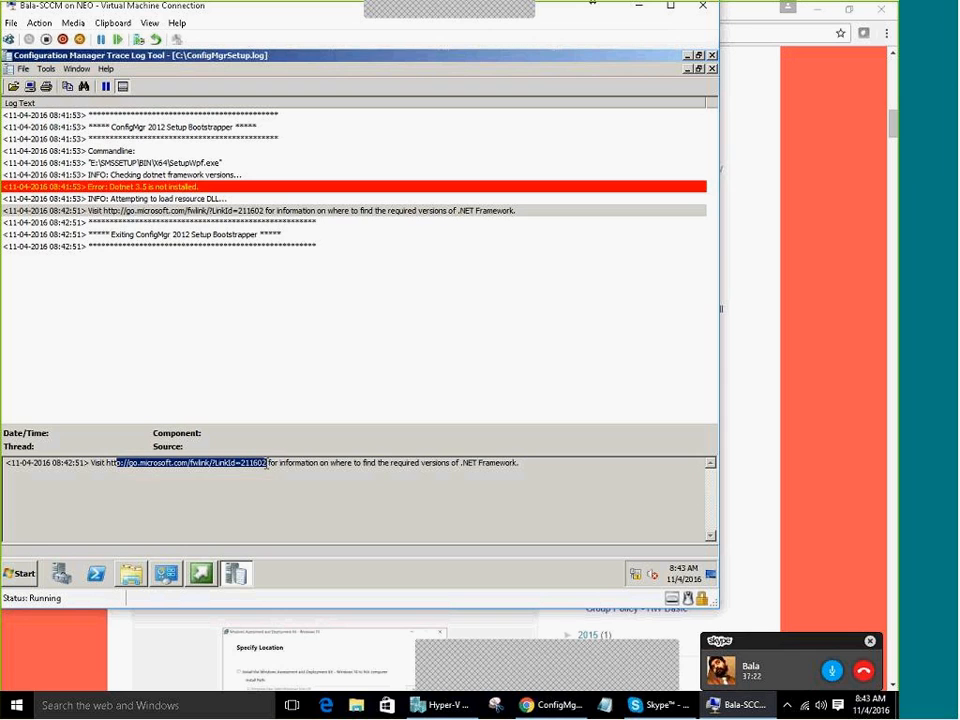
pyautogui.moveTo(393, 463); pyautogui.dragTo(442, 464)
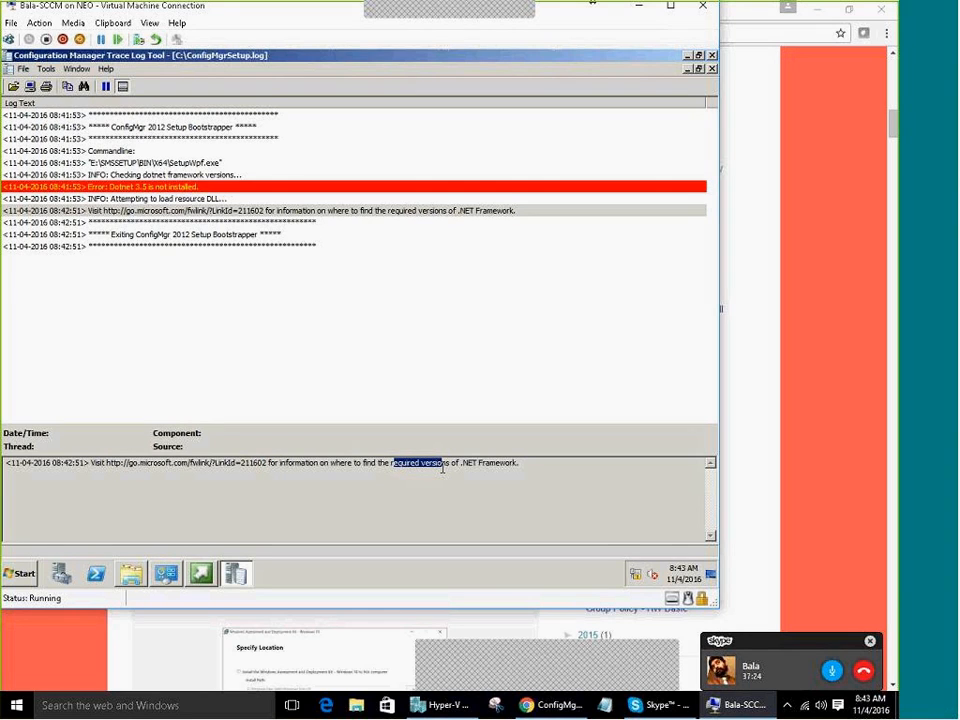
# Set the VM's taskbar buttons to Never combine
pyautogui.rightClick(458, 579)
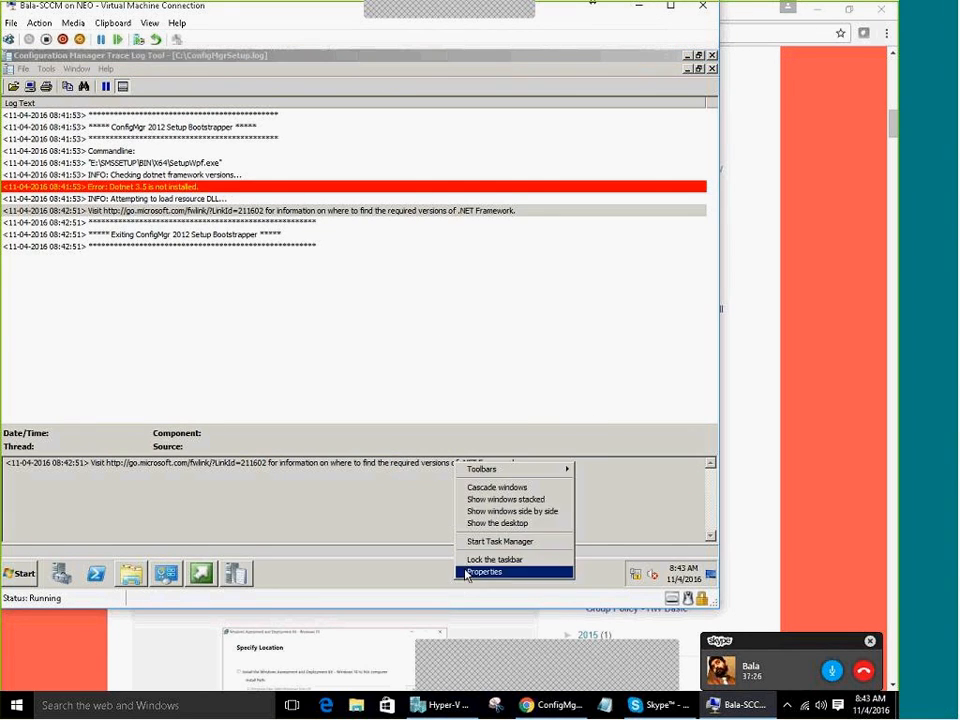
pyautogui.click(466, 573)
pyautogui.click(190, 373)
pyautogui.click(175, 405)
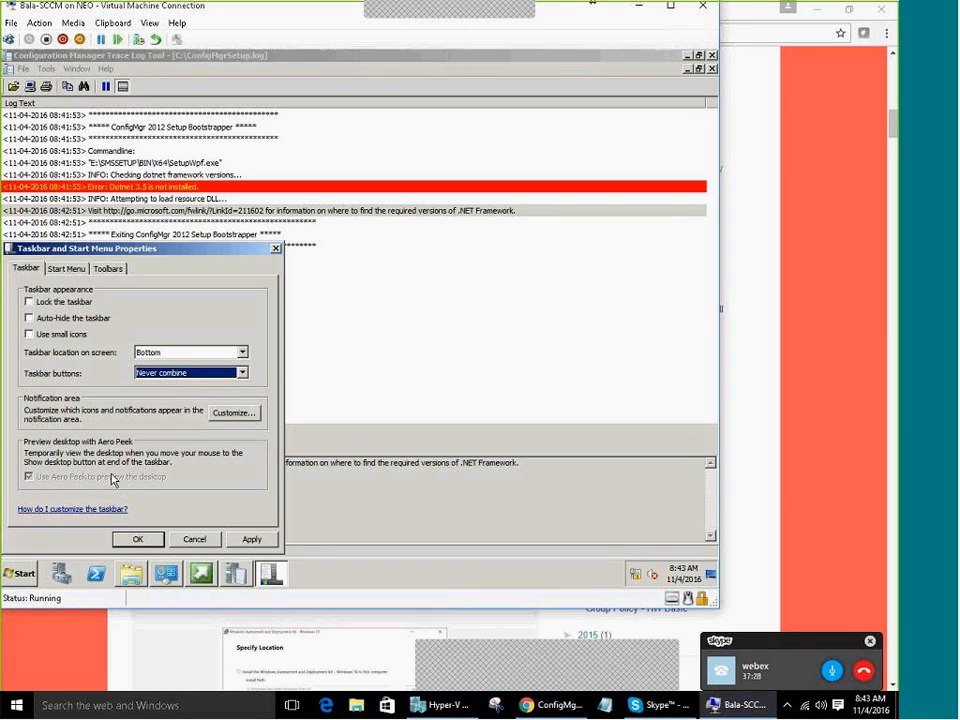
pyautogui.click(126, 538)
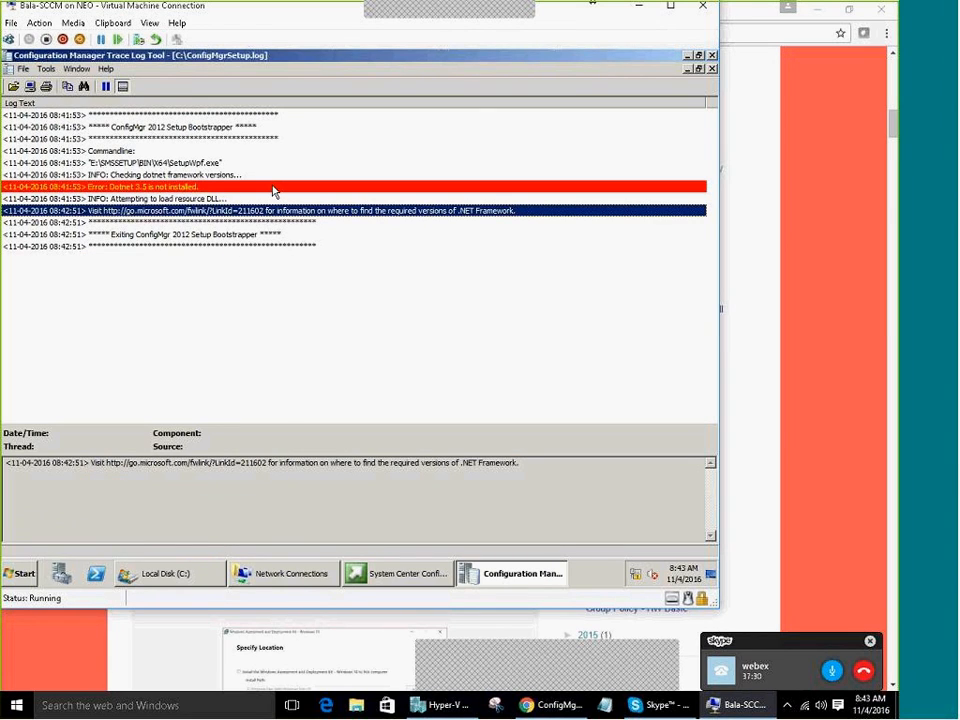
# Minimize the trace log and C drive windows and view Server Manager's Features summary
pyautogui.click(502, 580)
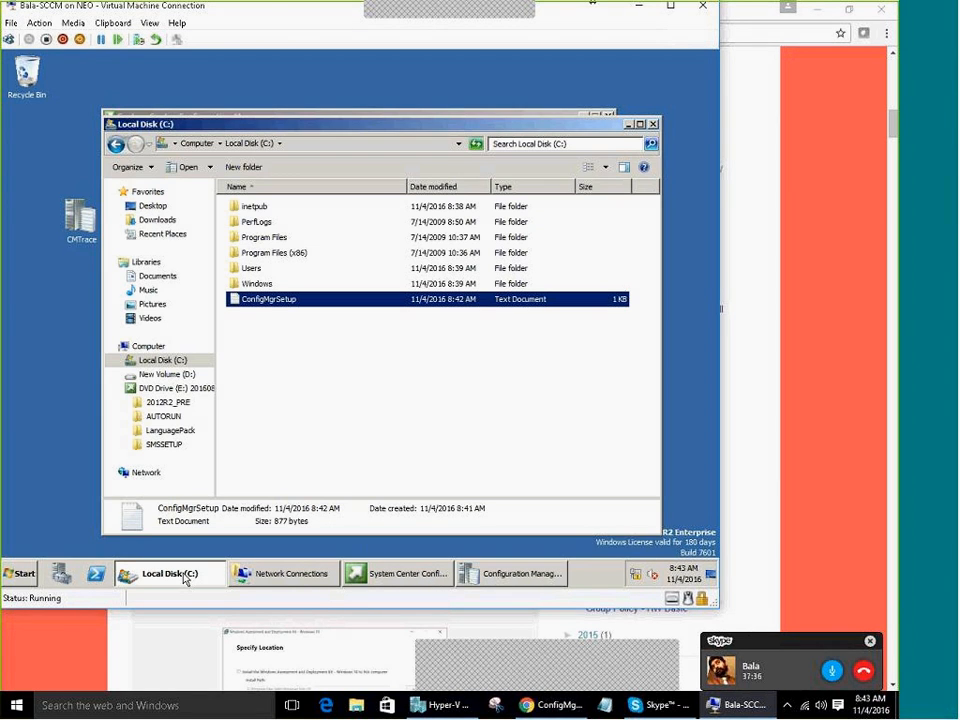
pyautogui.click(184, 577)
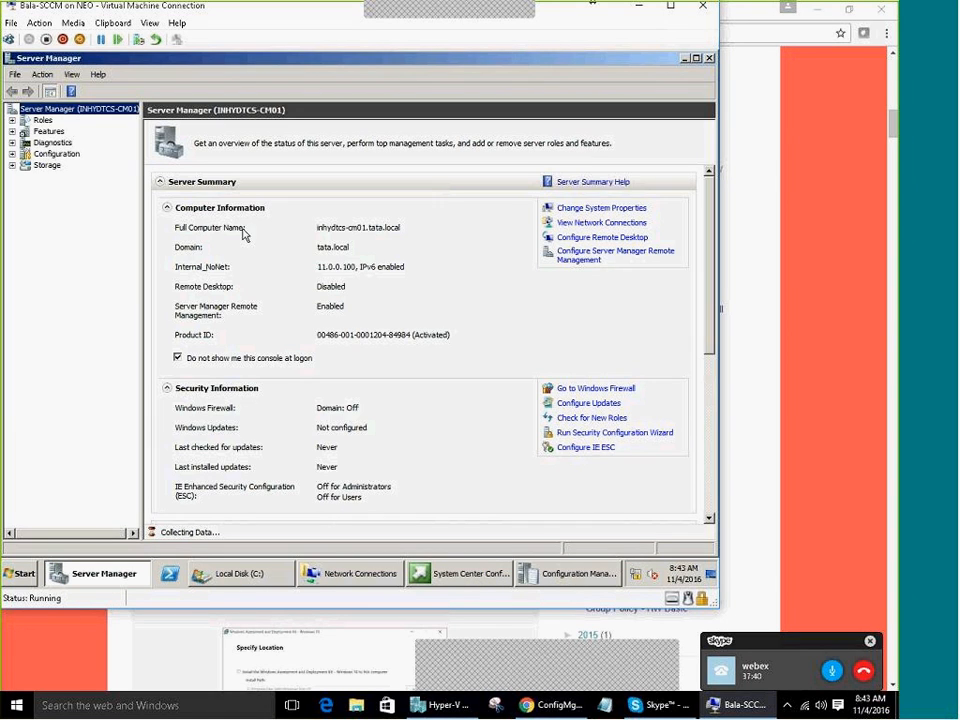
pyautogui.click(48, 131)
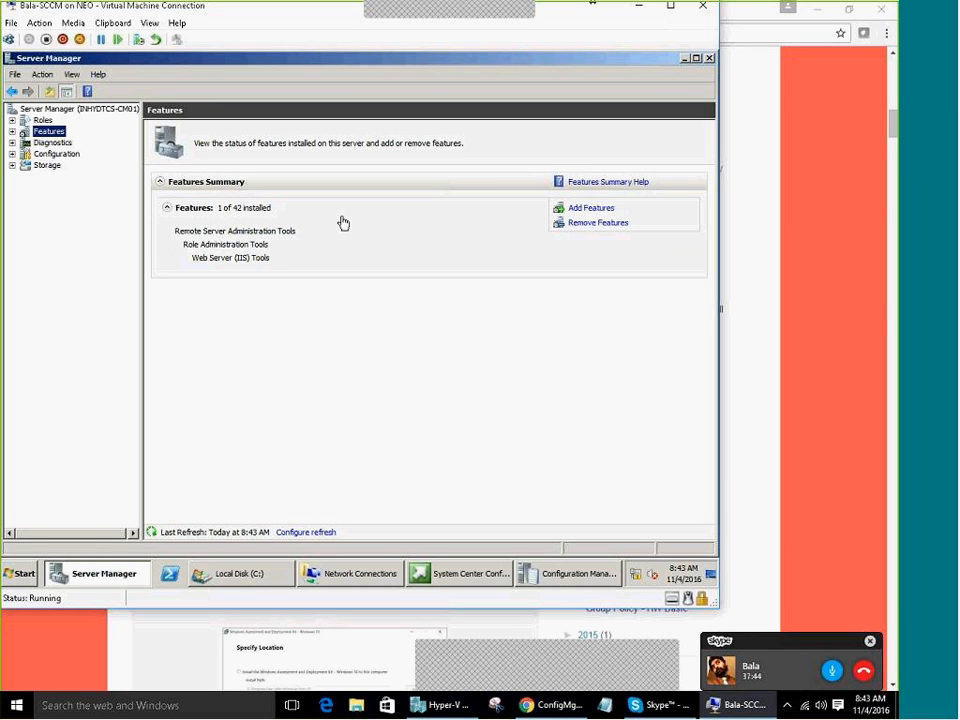
# Start adding features and select .NET Framework 3.5.1 with its required features, plus BITS
pyautogui.click(592, 208)
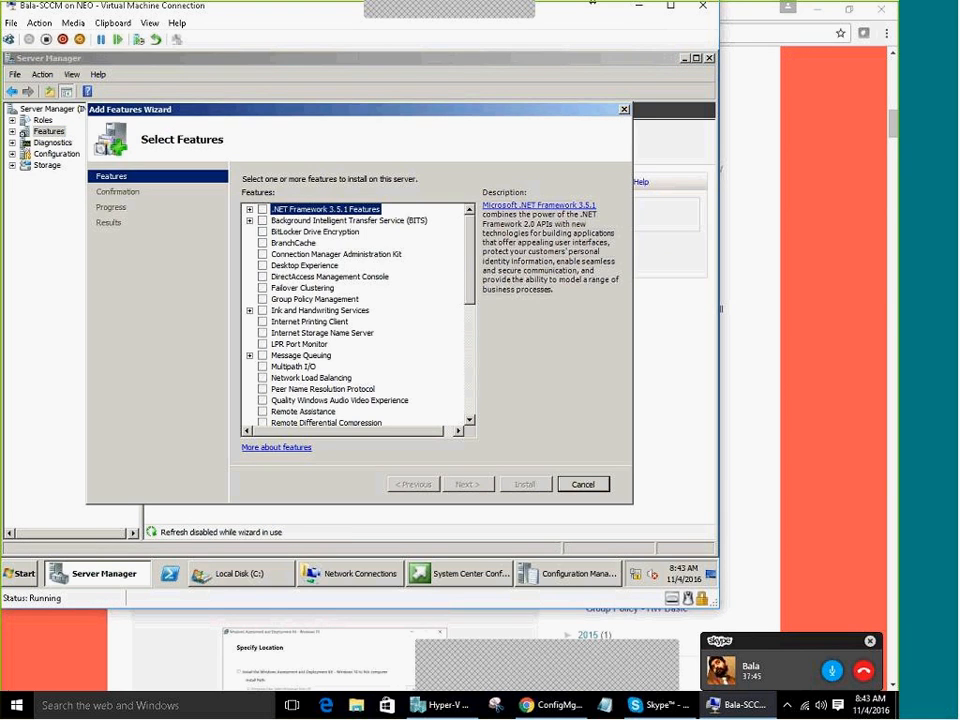
pyautogui.click(262, 209)
pyautogui.click(437, 373)
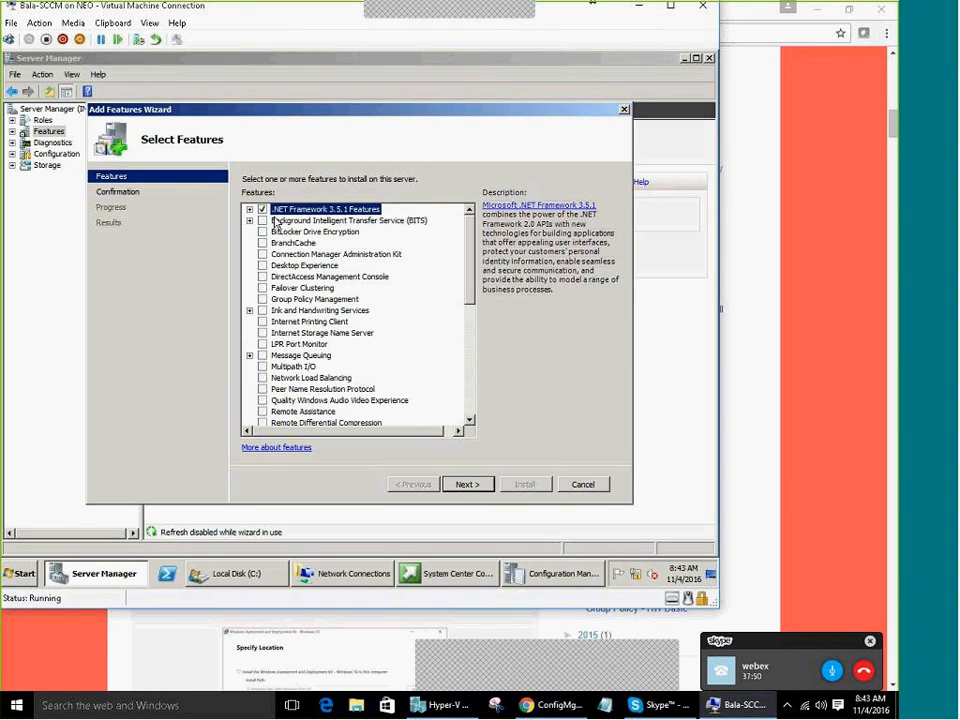
pyautogui.click(262, 220)
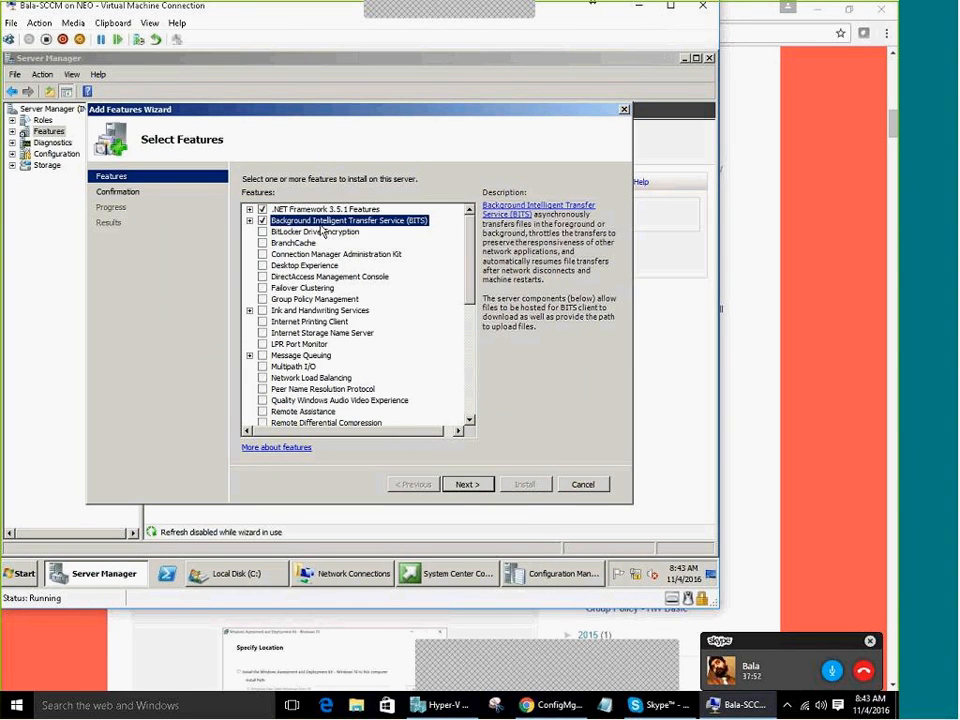
# Leave Remote Differential Compression unchecked and proceed to Confirm Installation Selections
pyautogui.scroll(-5, 401, 363)
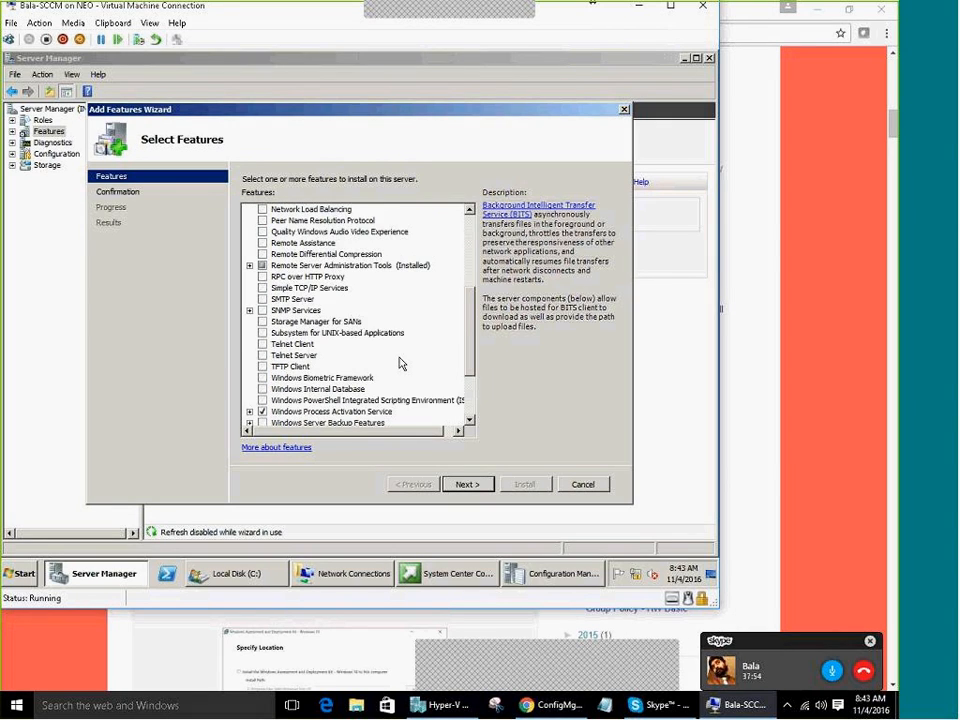
pyautogui.scroll(-3, 399, 363)
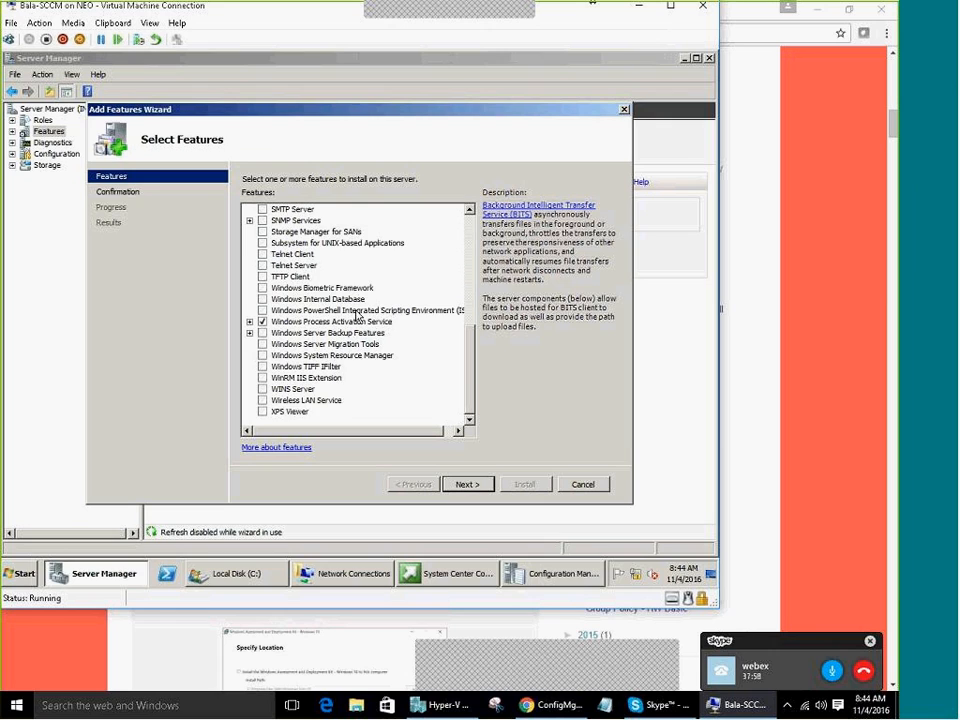
pyautogui.scroll(1, 356, 316)
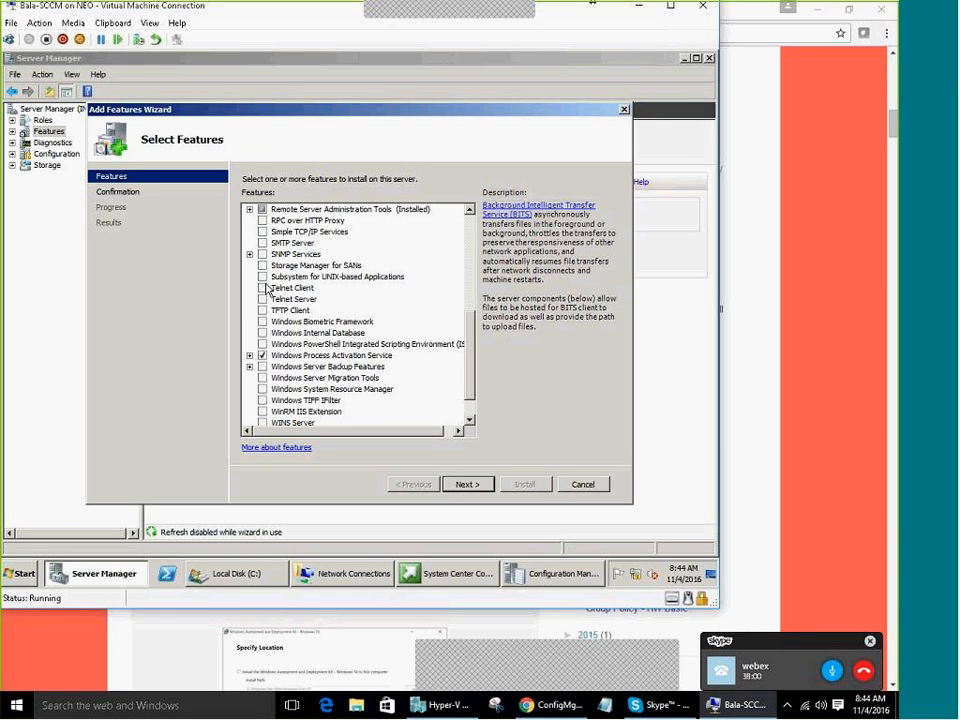
pyautogui.click(306, 222)
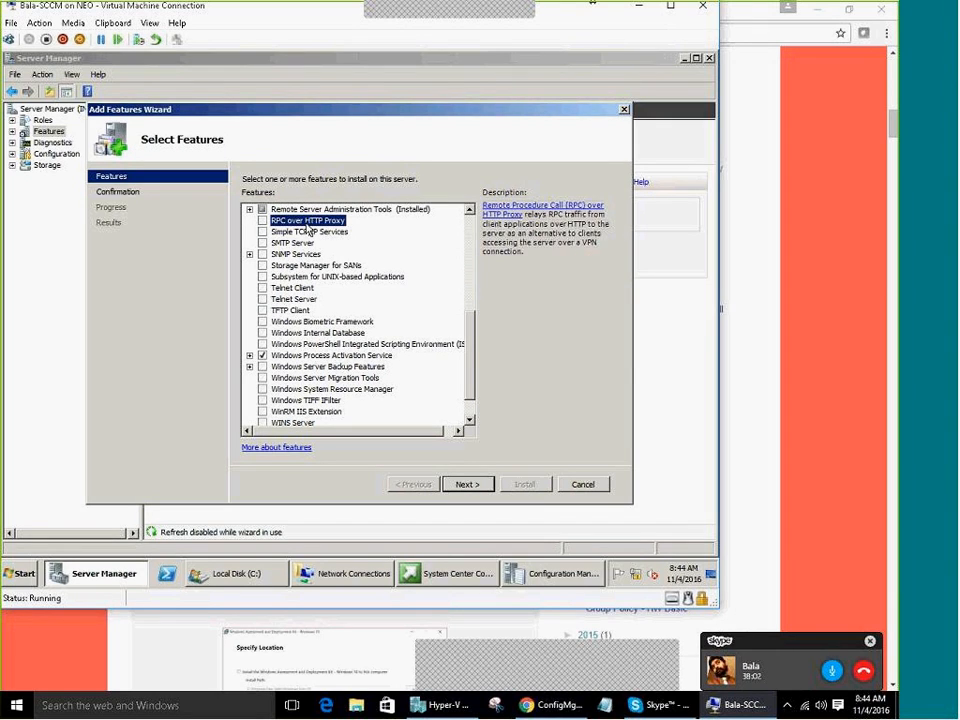
pyautogui.press('Up')
pyautogui.press('Up')
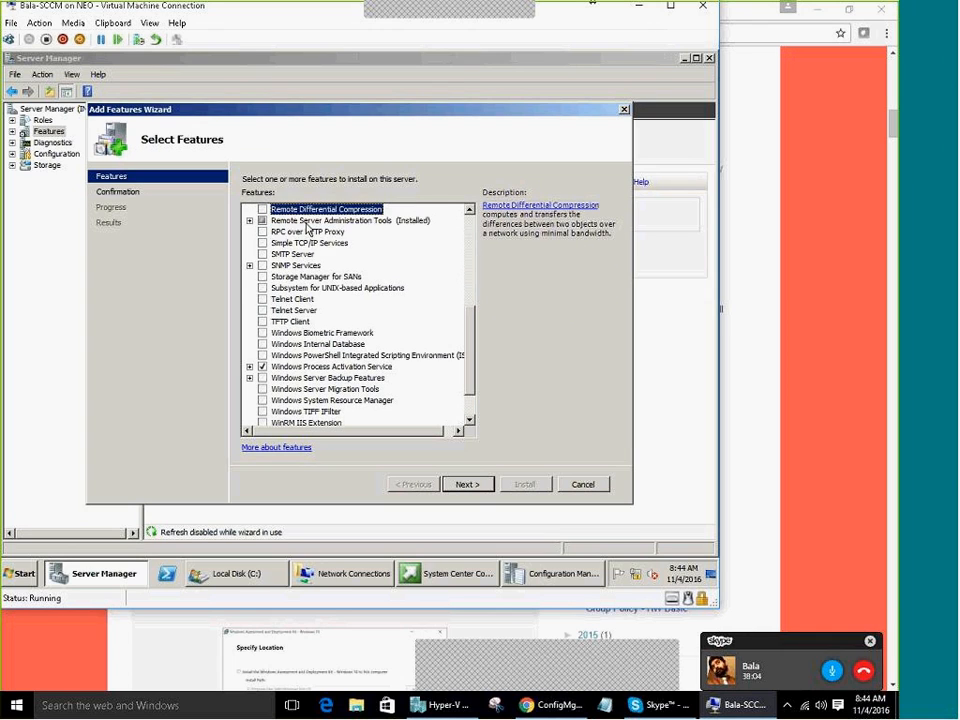
pyautogui.scroll(2, 307, 228)
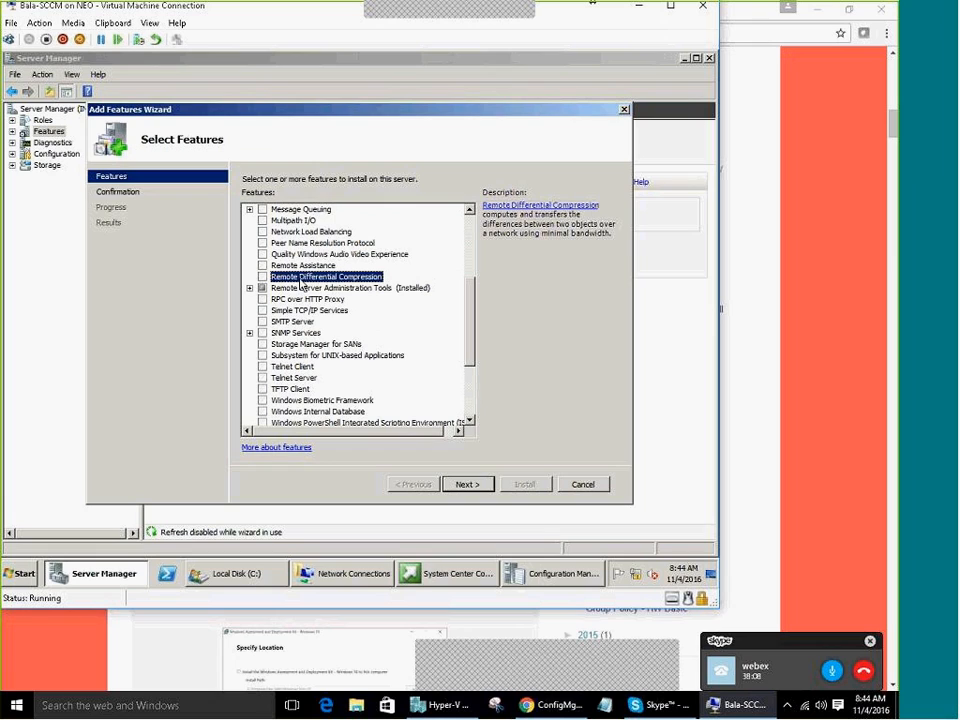
pyautogui.click(262, 276)
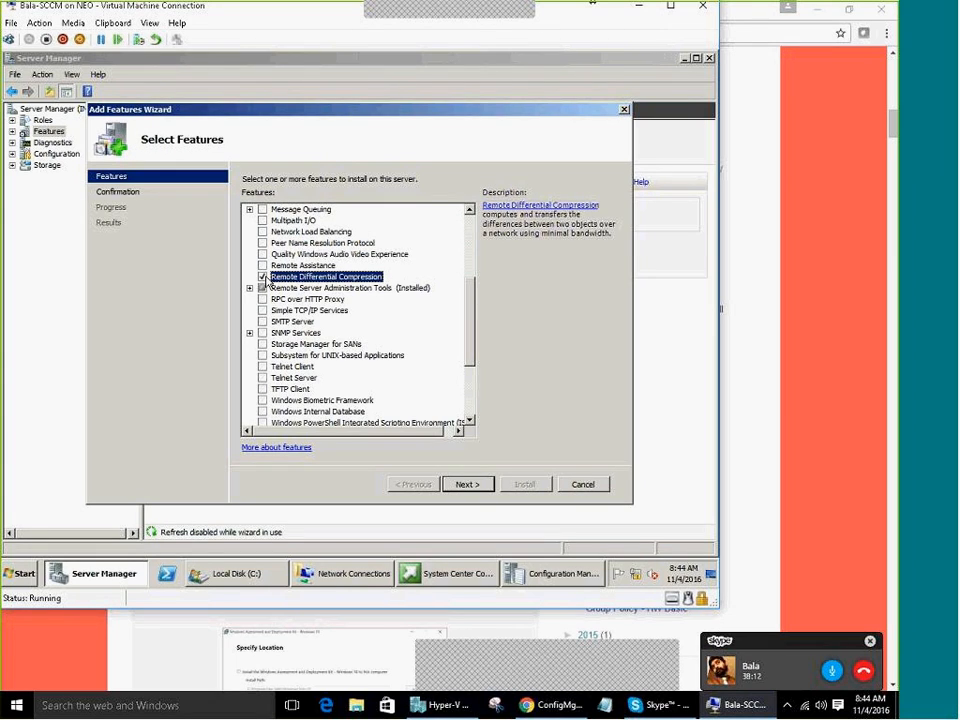
pyautogui.click(262, 276)
pyautogui.click(484, 486)
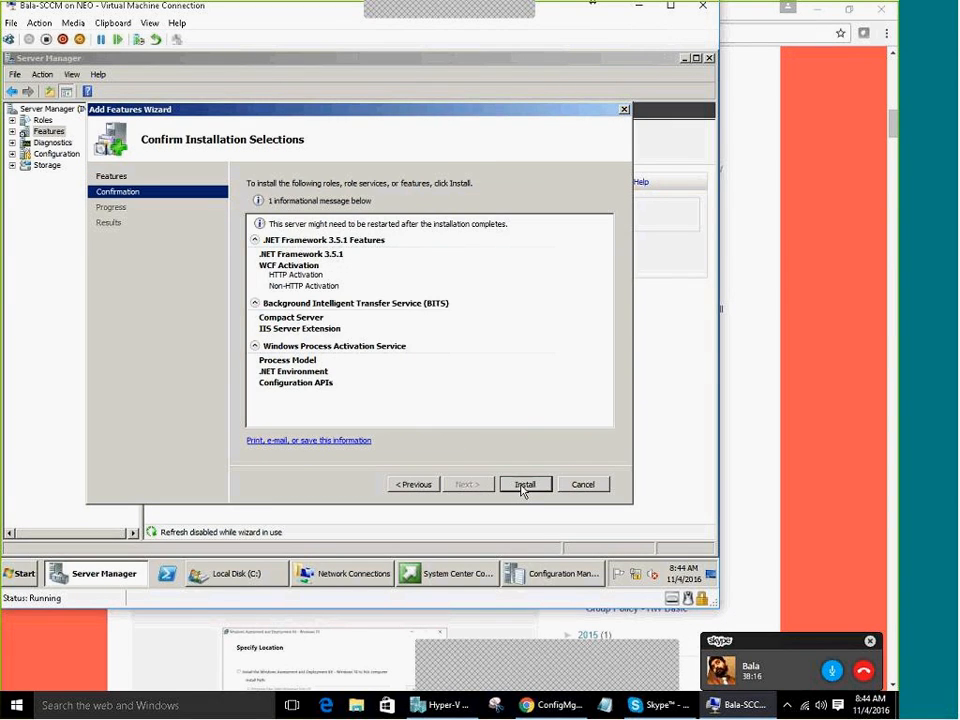
# Install .NET Framework 3.5.1 and BITS, close the wizard, and restore the Configuration Manager SP2 launcher
pyautogui.click(524, 485)
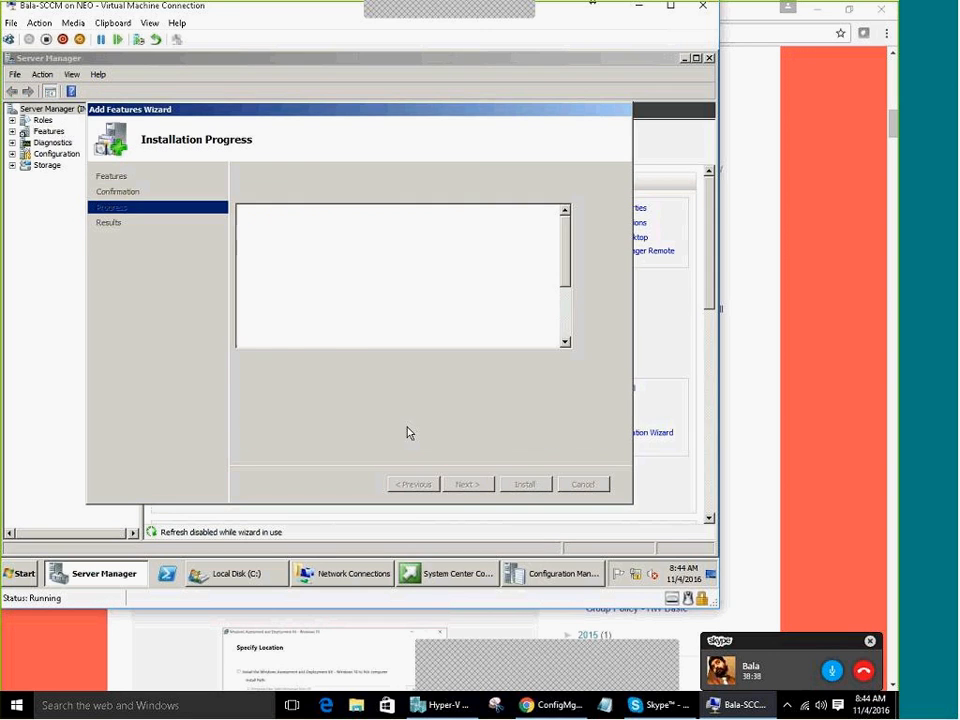
pyautogui.click(522, 484)
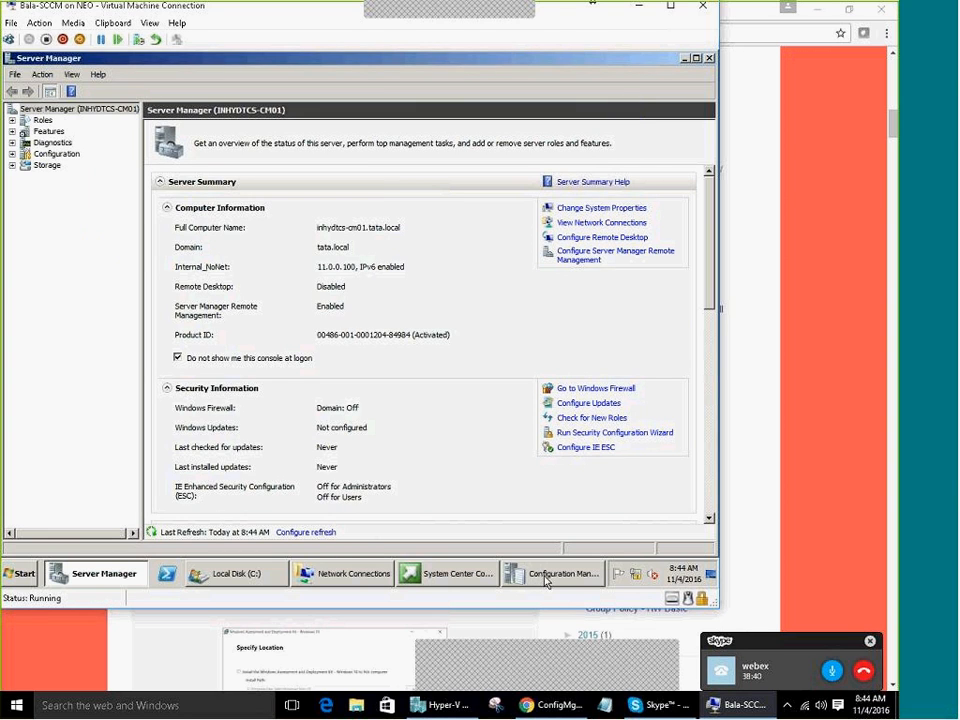
pyautogui.click(452, 573)
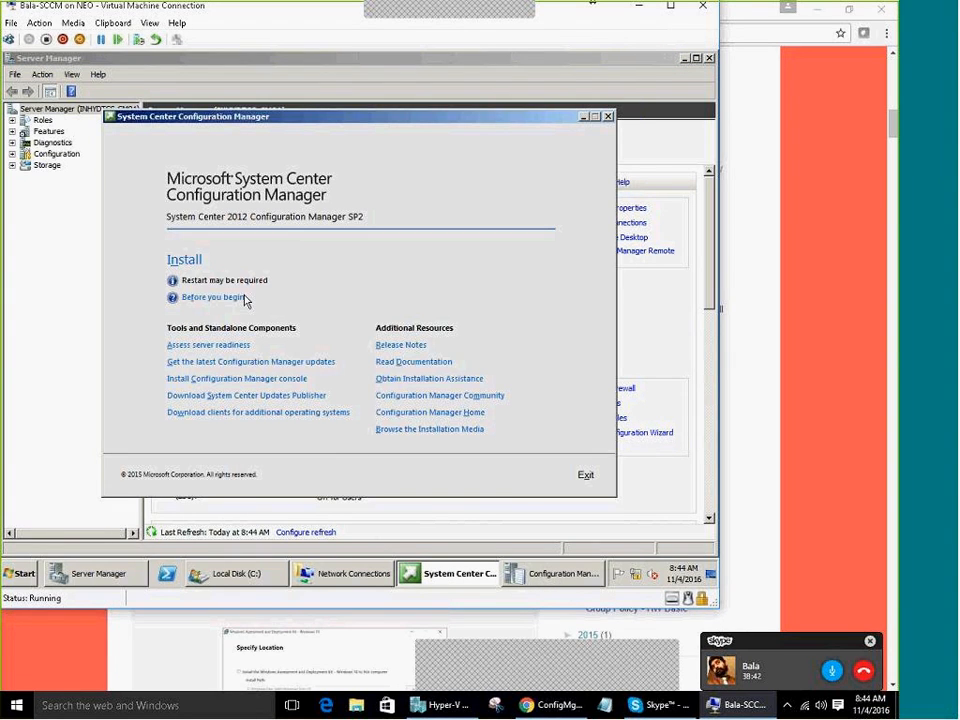
# Attempt the Configuration Manager install, which fails on missing .NET Framework v4.0.30319, then switch to the setup log
pyautogui.click(186, 262)
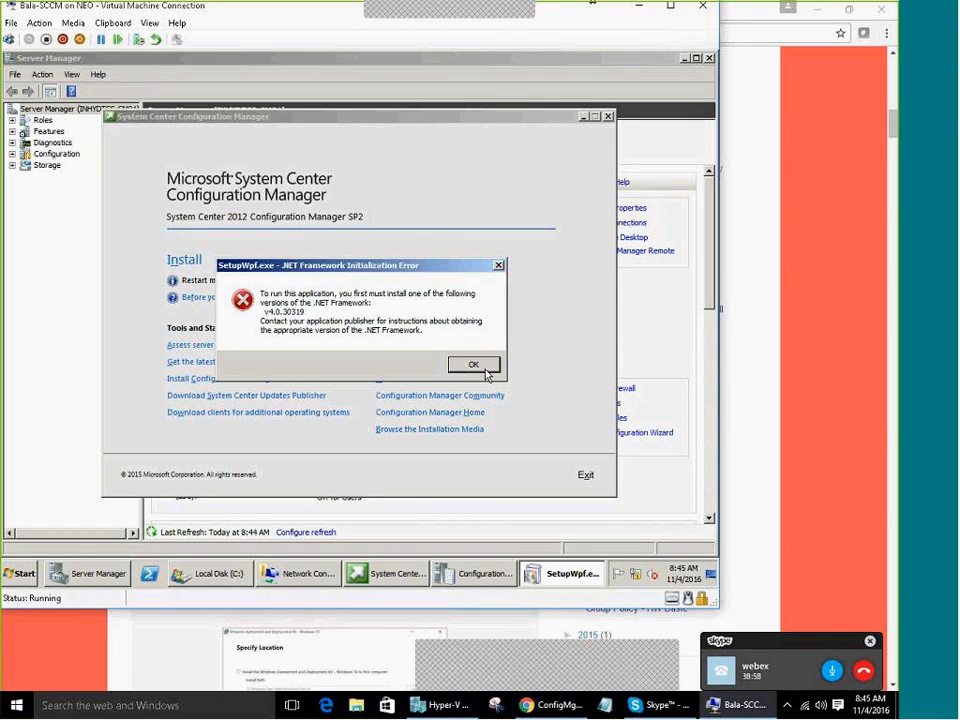
pyautogui.click(478, 577)
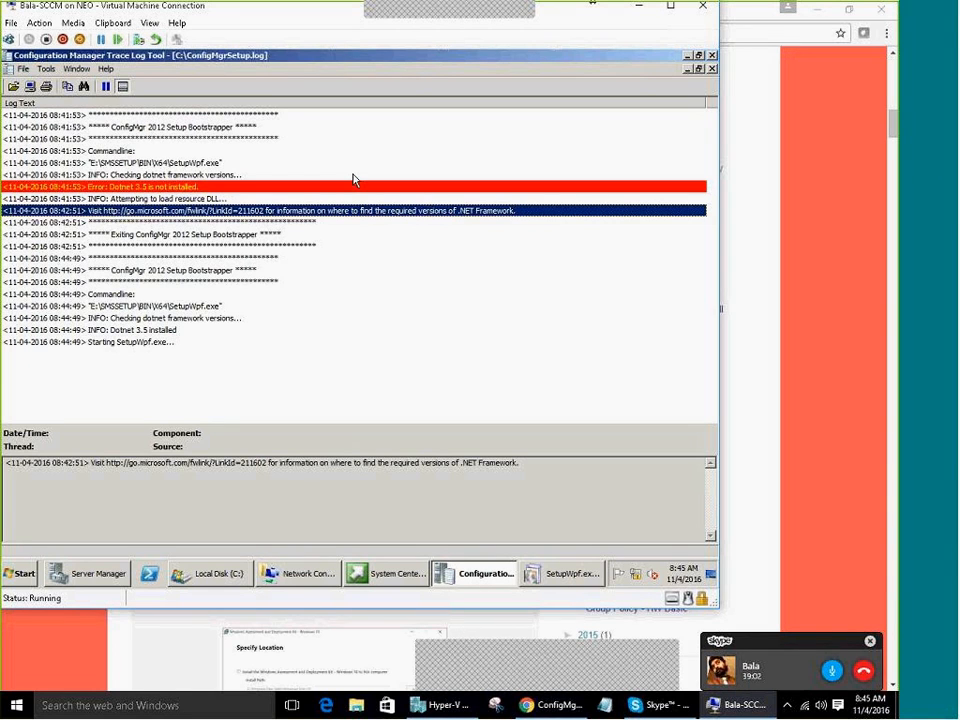
# Step through the latest ConfigMgrSetup.log entries, starting at the bootstrapper exit
pyautogui.click(214, 235)
pyautogui.click(215, 212)
pyautogui.click(180, 258)
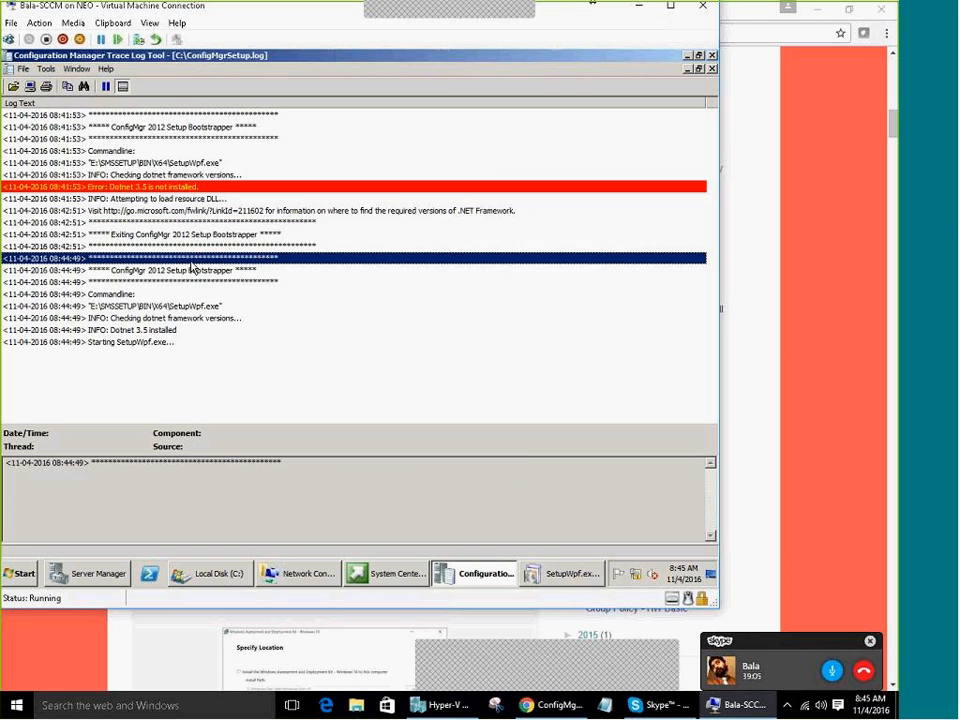
pyautogui.click(146, 339)
pyautogui.click(147, 329)
pyautogui.click(152, 307)
pyautogui.click(155, 296)
pyautogui.click(149, 339)
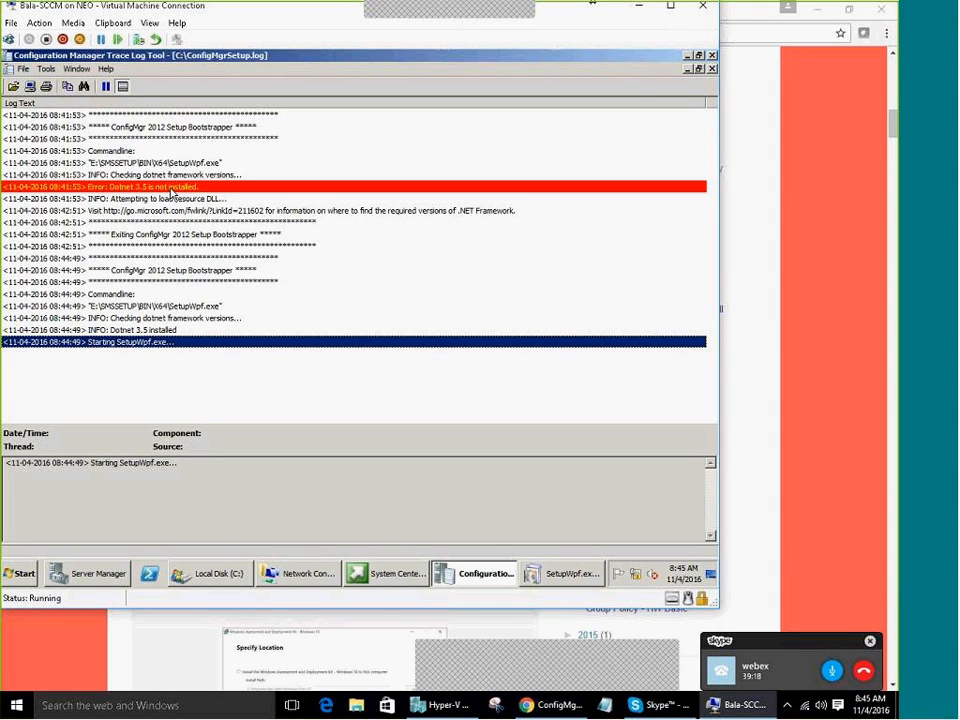
# Inspect the SetupWpf.exe command line, 'Dotnet 3.5 installed' and 'Starting SetupWpf.exe' entries
pyautogui.click(129, 308)
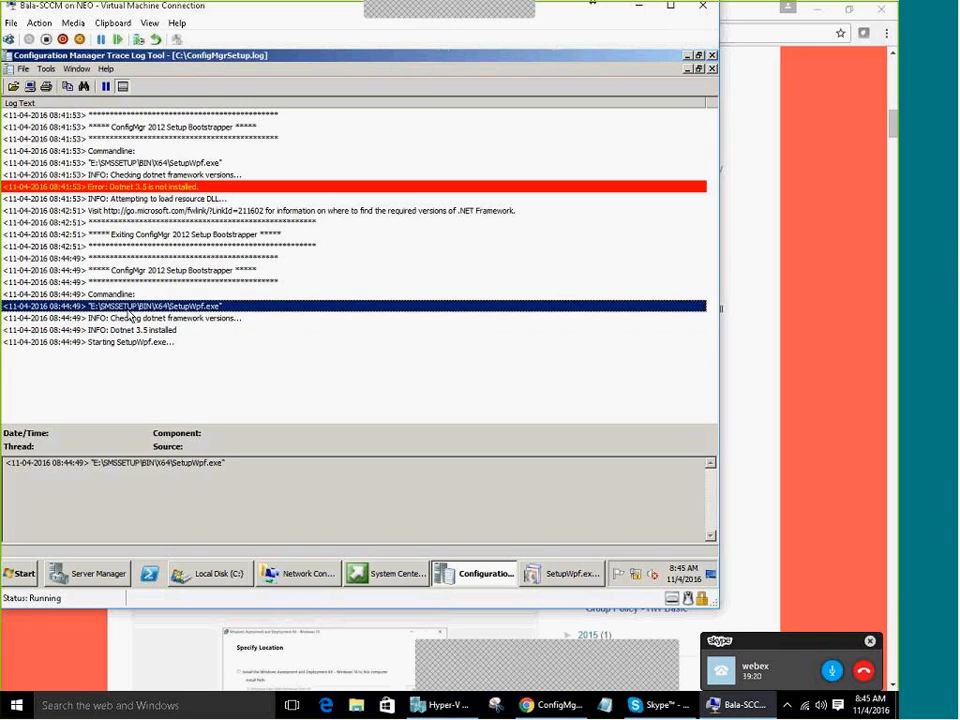
pyautogui.click(130, 317)
pyautogui.moveTo(135, 463); pyautogui.dragTo(225, 463)
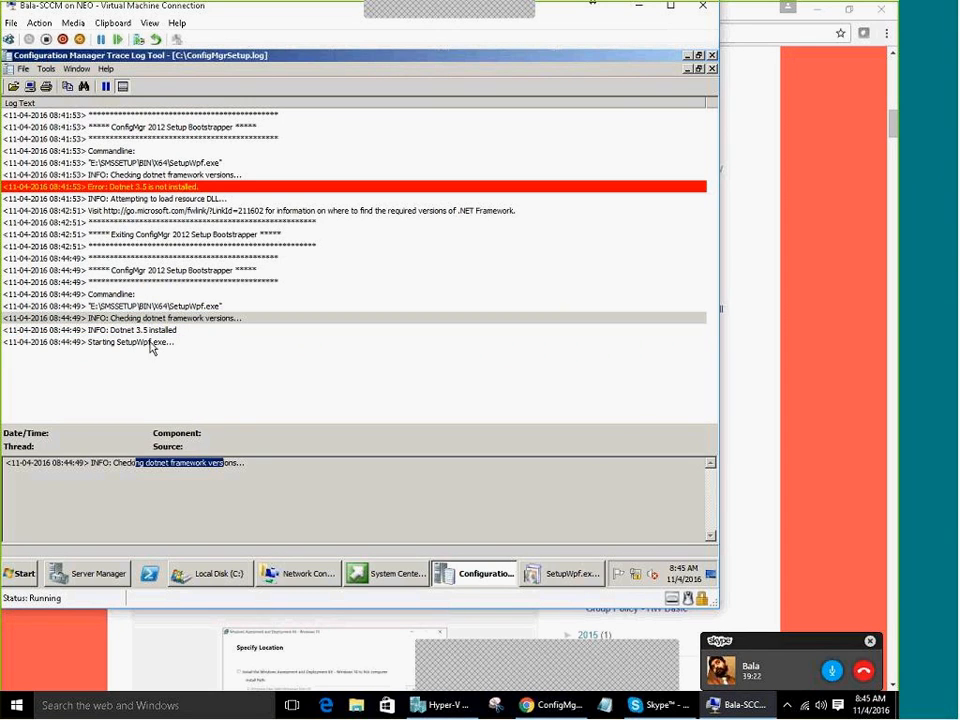
pyautogui.click(142, 330)
pyautogui.click(130, 341)
pyautogui.click(117, 333)
pyautogui.click(103, 344)
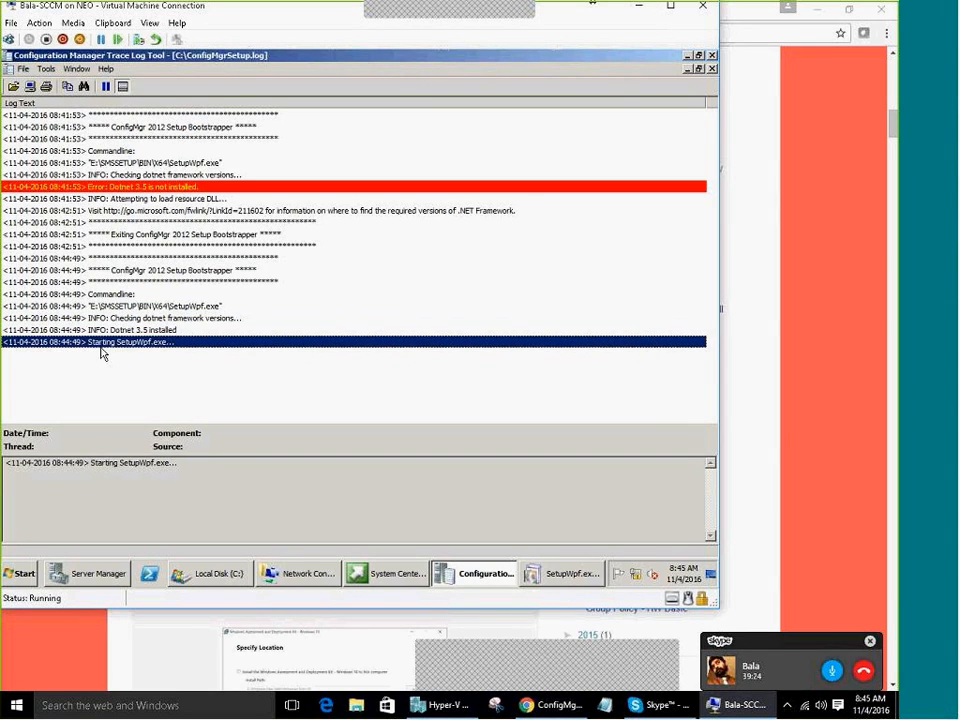
# Dismiss the .NET Framework error, retry the installation, and dismiss the error again
pyautogui.click(566, 574)
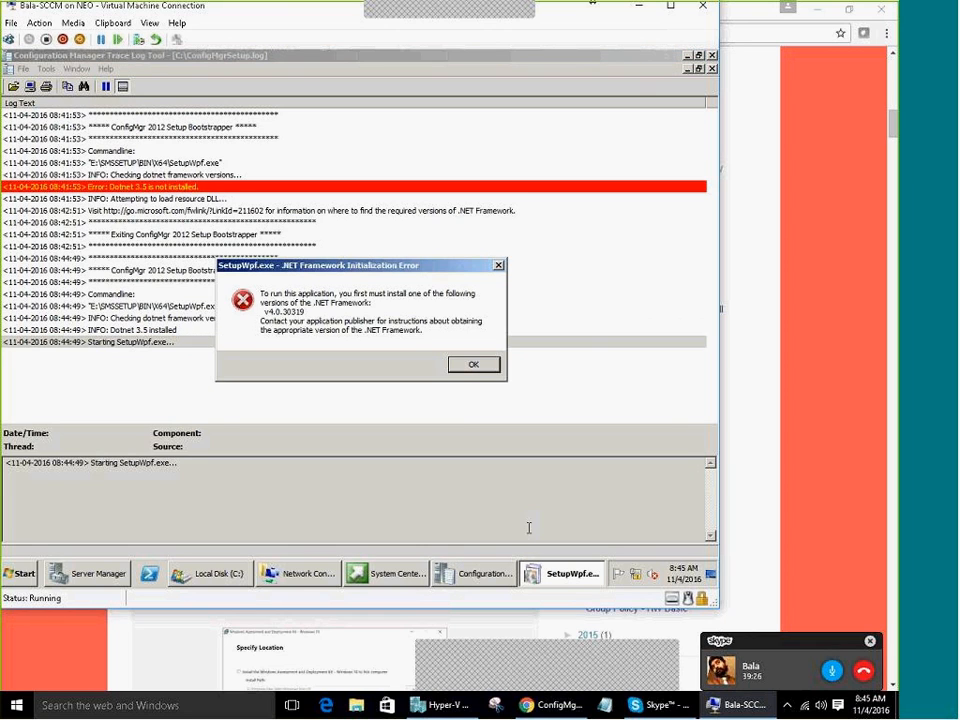
pyautogui.click(473, 364)
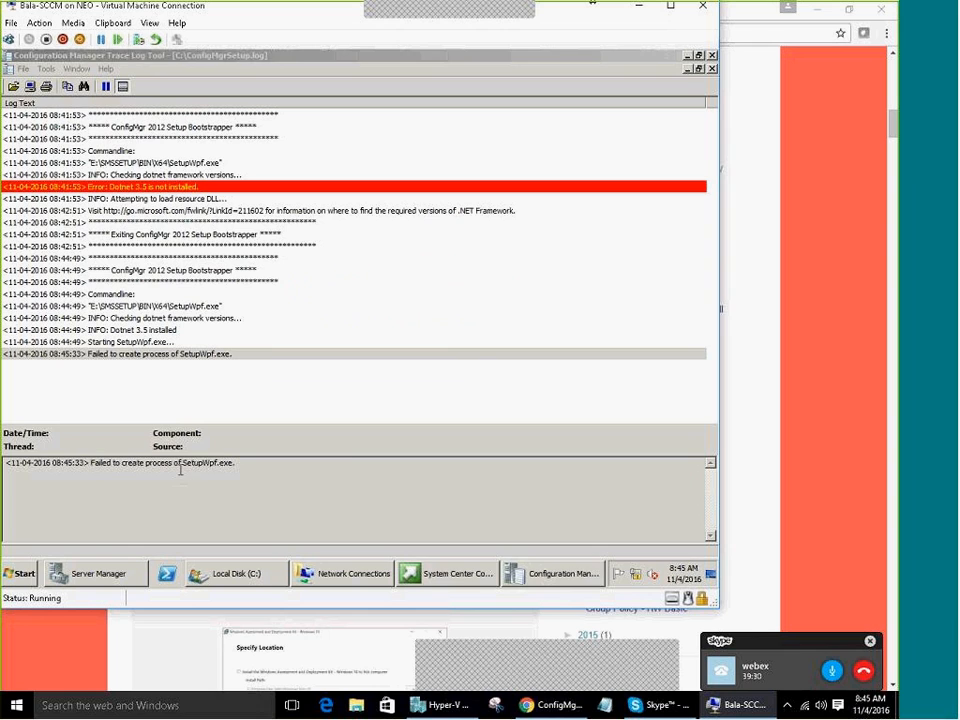
pyautogui.click(448, 574)
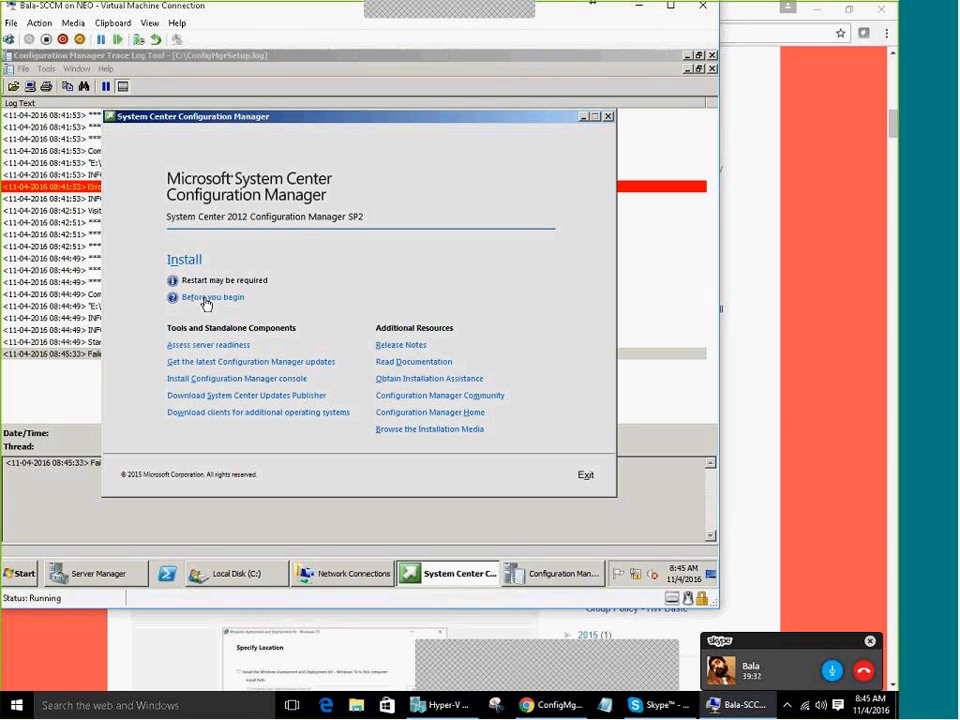
pyautogui.click(190, 260)
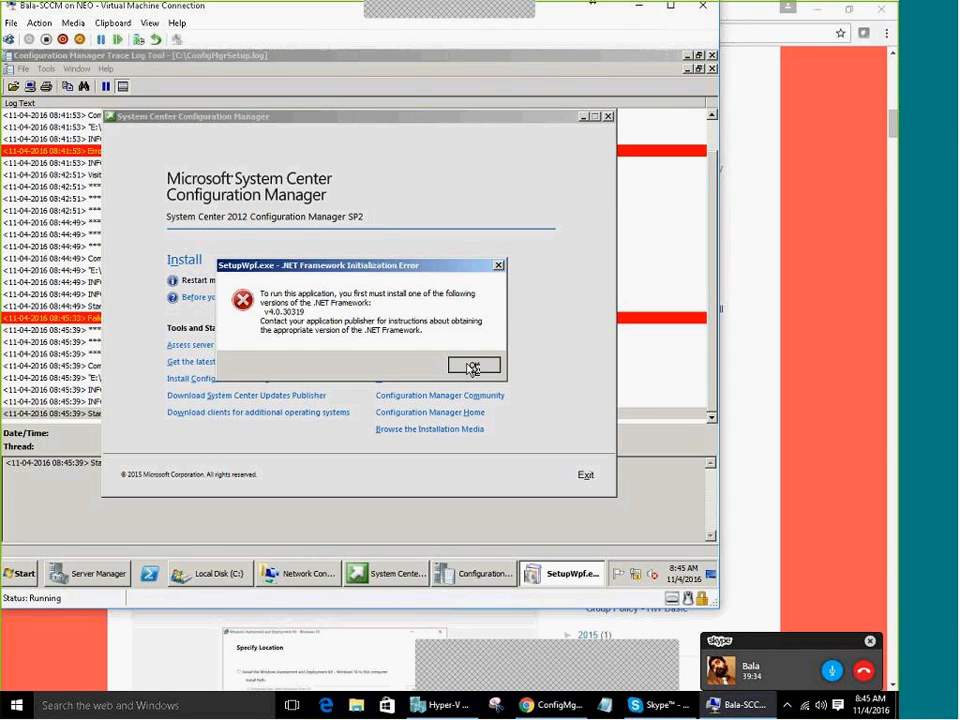
pyautogui.click(472, 368)
# Check the new 'Failed to create process of SetupWpf.exe' entry, then minimize CMTrace
pyautogui.click(157, 362)
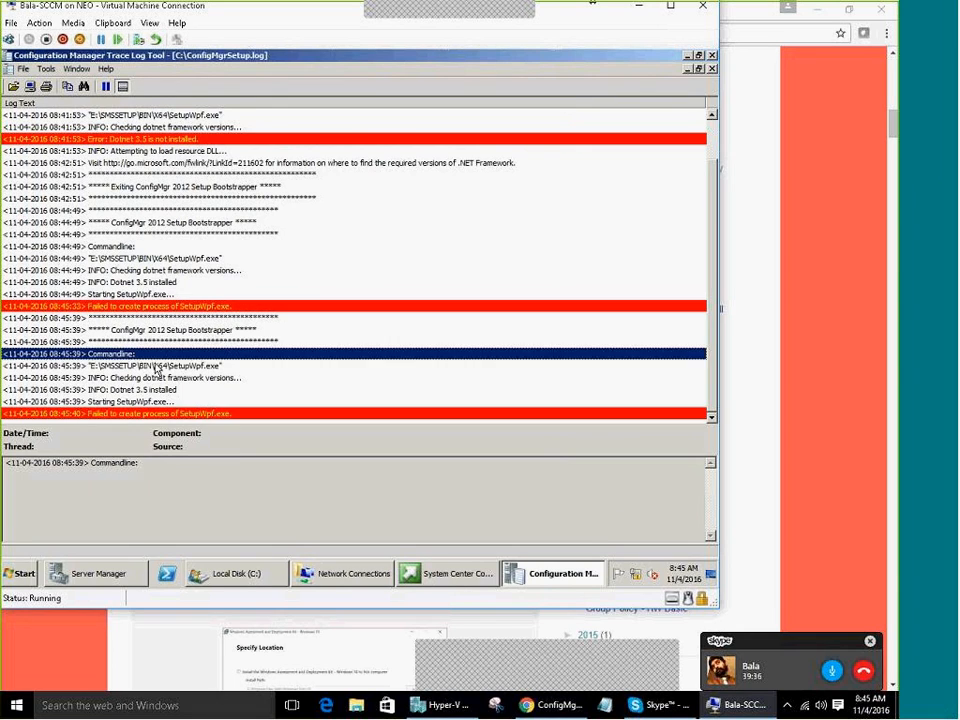
pyautogui.click(151, 403)
pyautogui.click(144, 391)
pyautogui.click(147, 413)
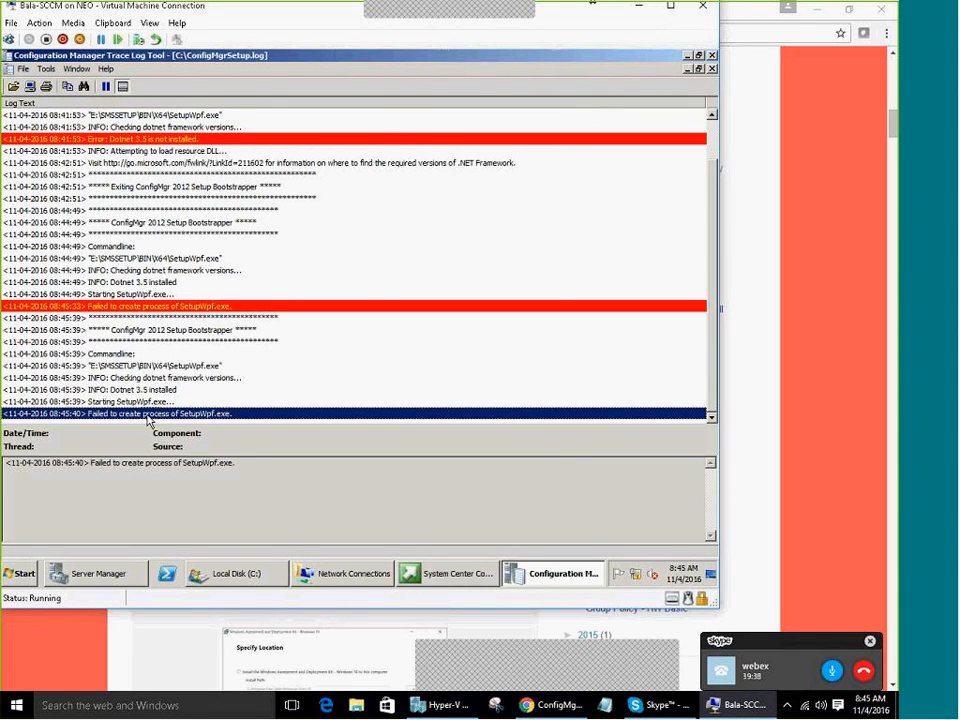
pyautogui.moveTo(183, 464); pyautogui.dragTo(254, 463)
pyautogui.click(303, 456)
pyautogui.click(536, 577)
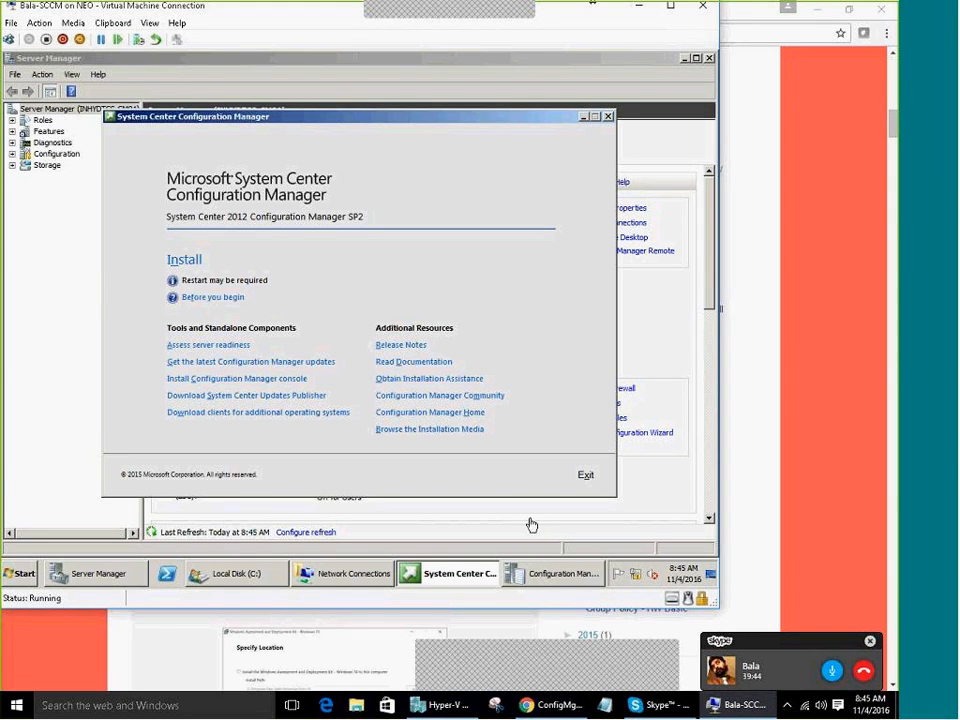
# Exit Configuration Manager setup and browse the contents of DVD Drive (E:)
pyautogui.click(586, 477)
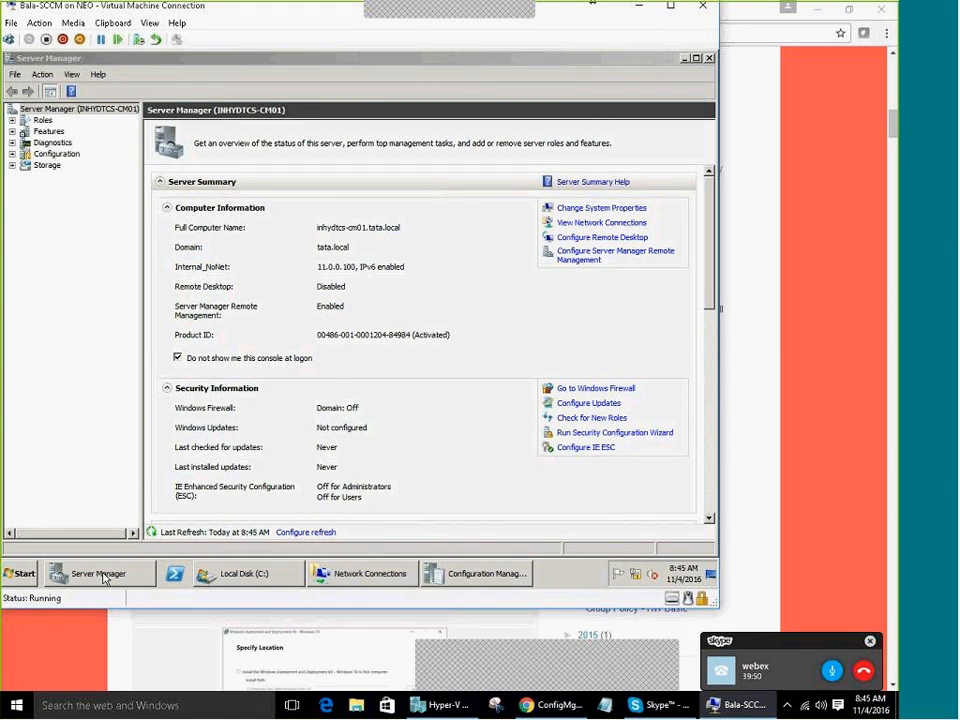
pyautogui.click(368, 575)
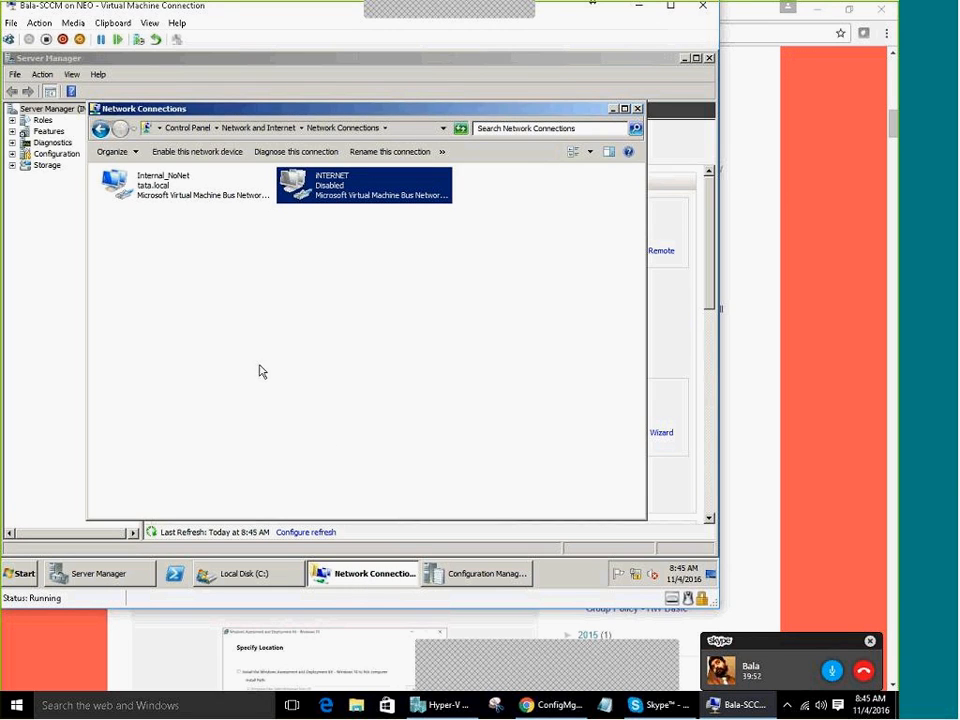
pyautogui.click(248, 573)
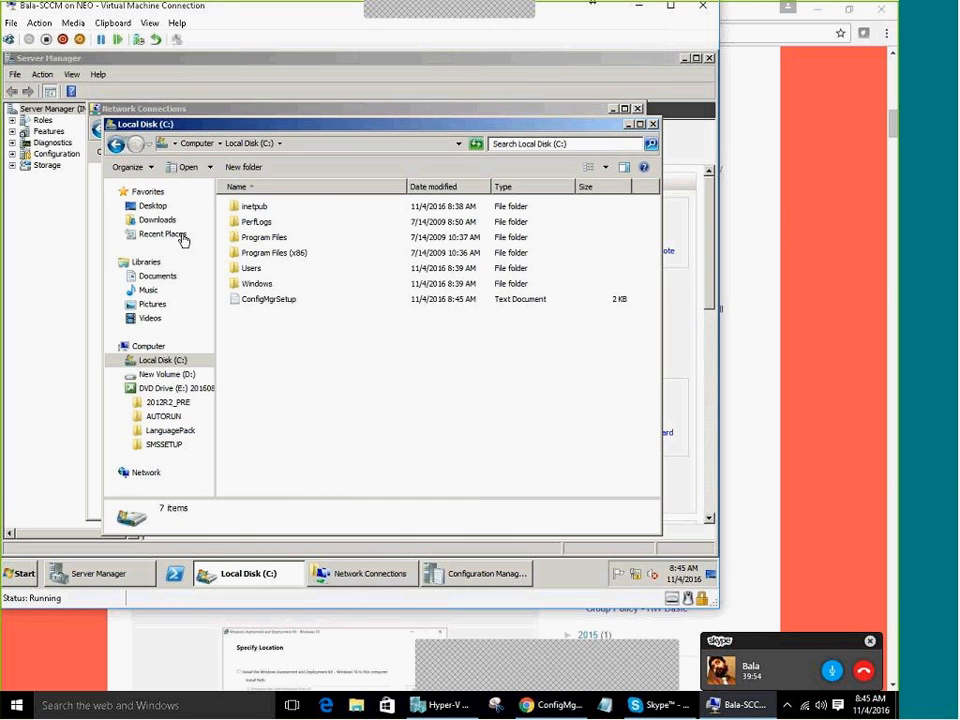
pyautogui.click(147, 345)
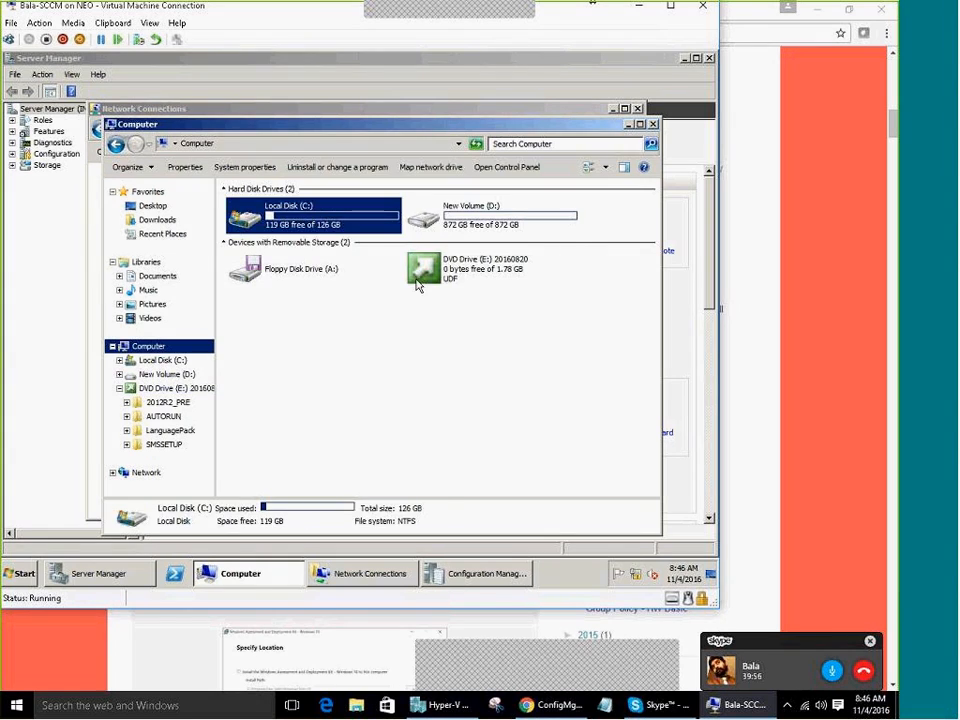
pyautogui.click(453, 283)
pyautogui.doubleClick(453, 283)
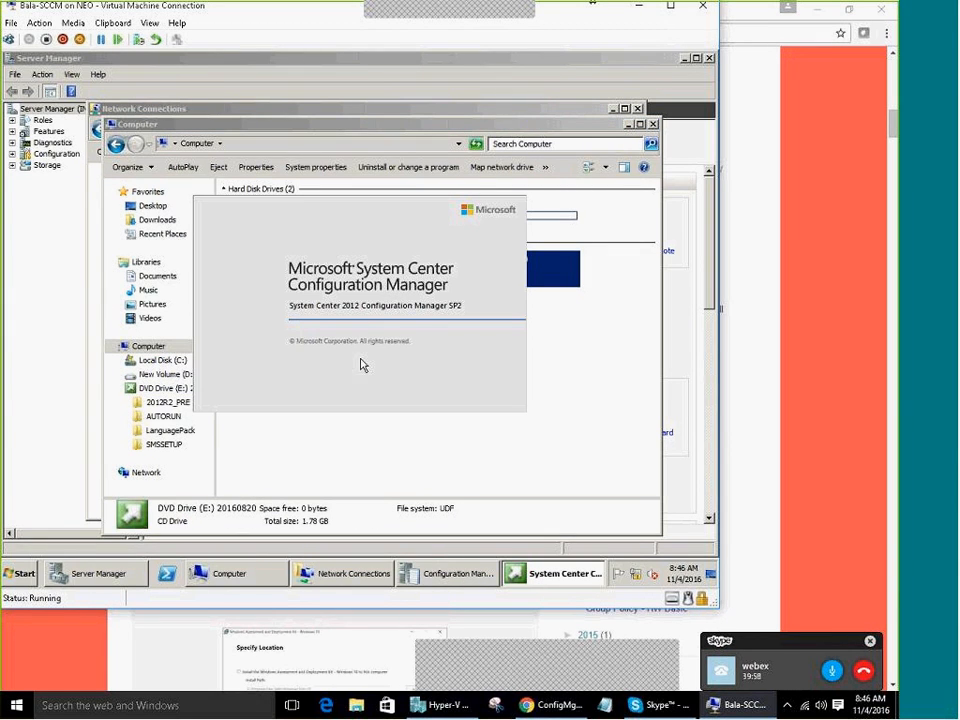
pyautogui.rightClick(485, 273)
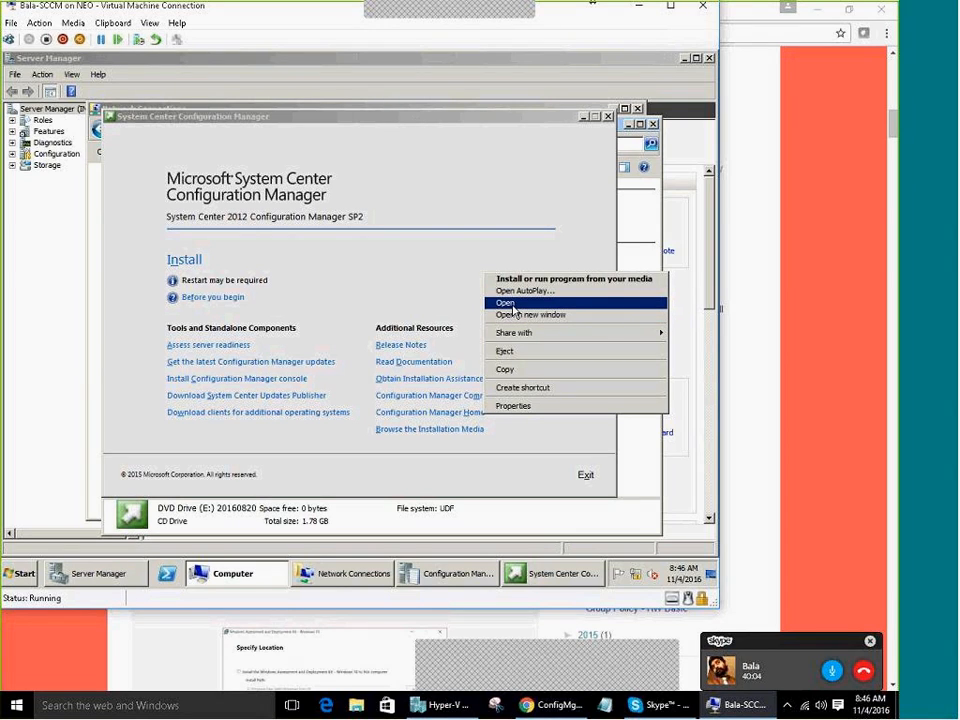
pyautogui.click(514, 303)
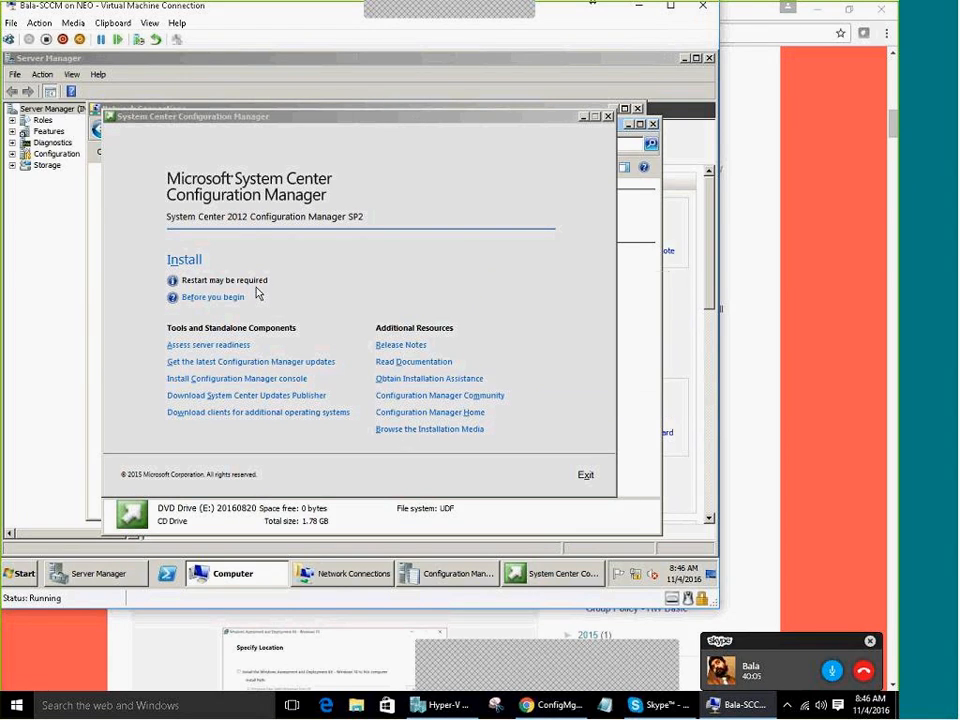
pyautogui.click(596, 472)
pyautogui.rightClick(498, 288)
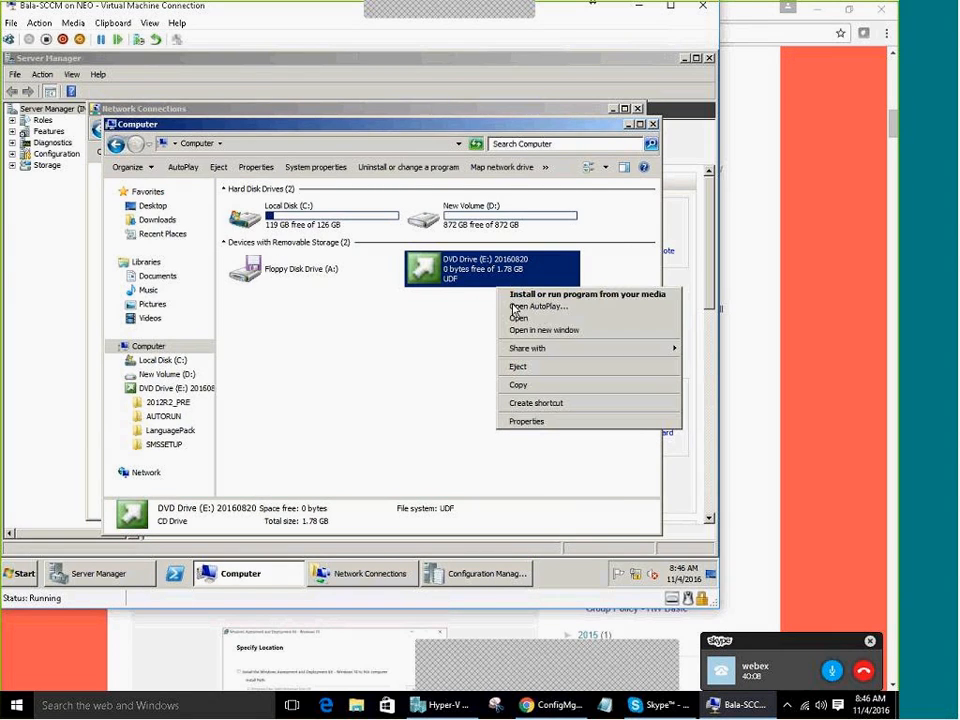
pyautogui.click(518, 318)
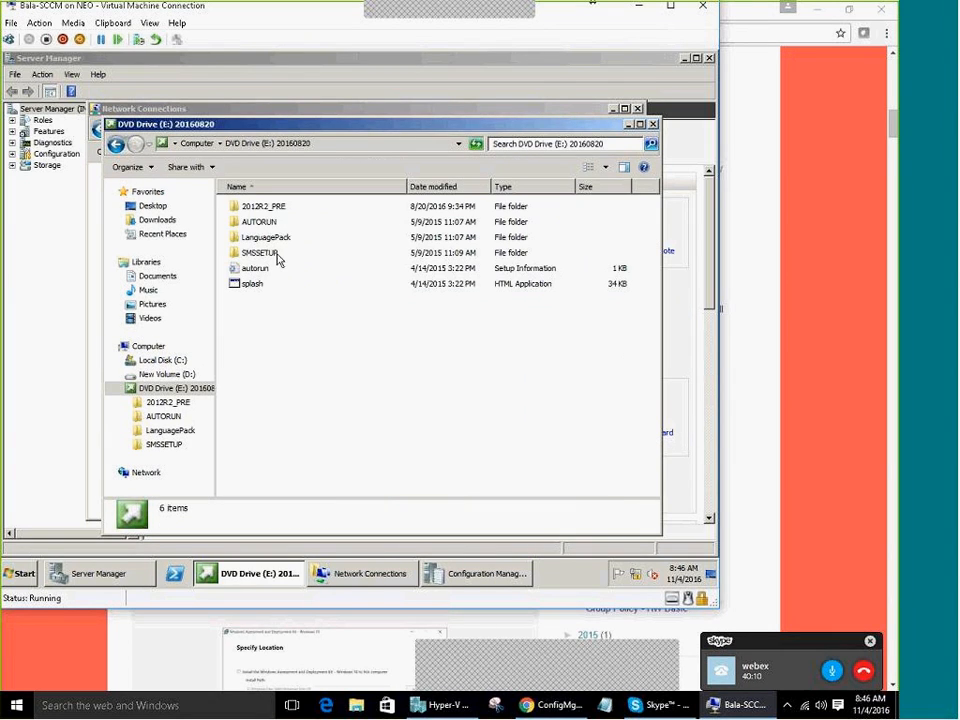
# Open SMSSETUP\BIN\X64 on the DVD and scroll through its files
pyautogui.doubleClick(275, 256)
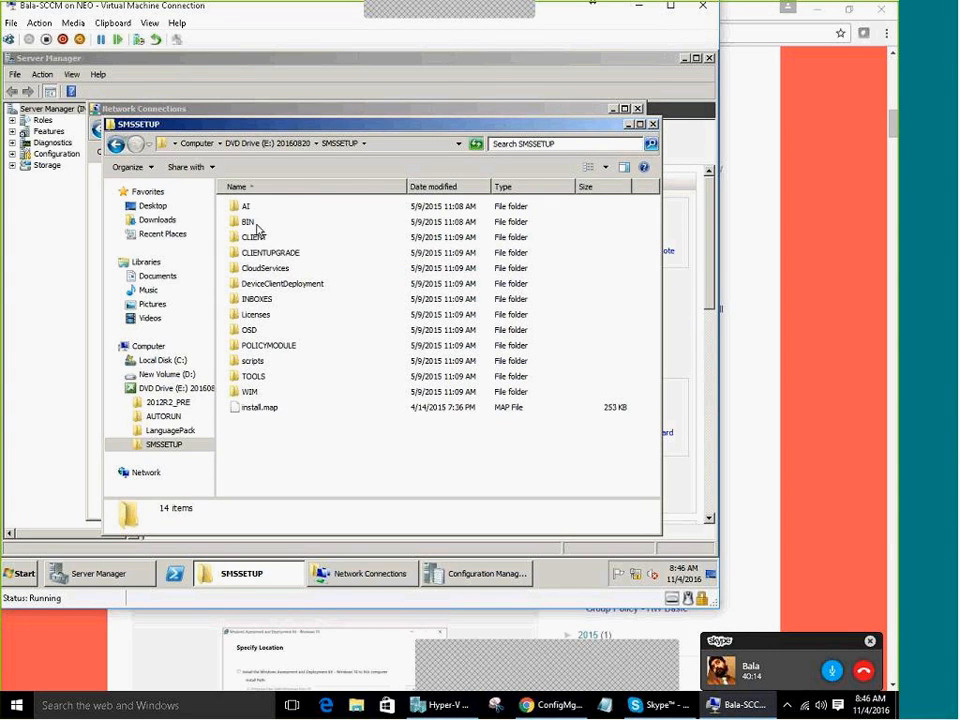
pyautogui.doubleClick(252, 223)
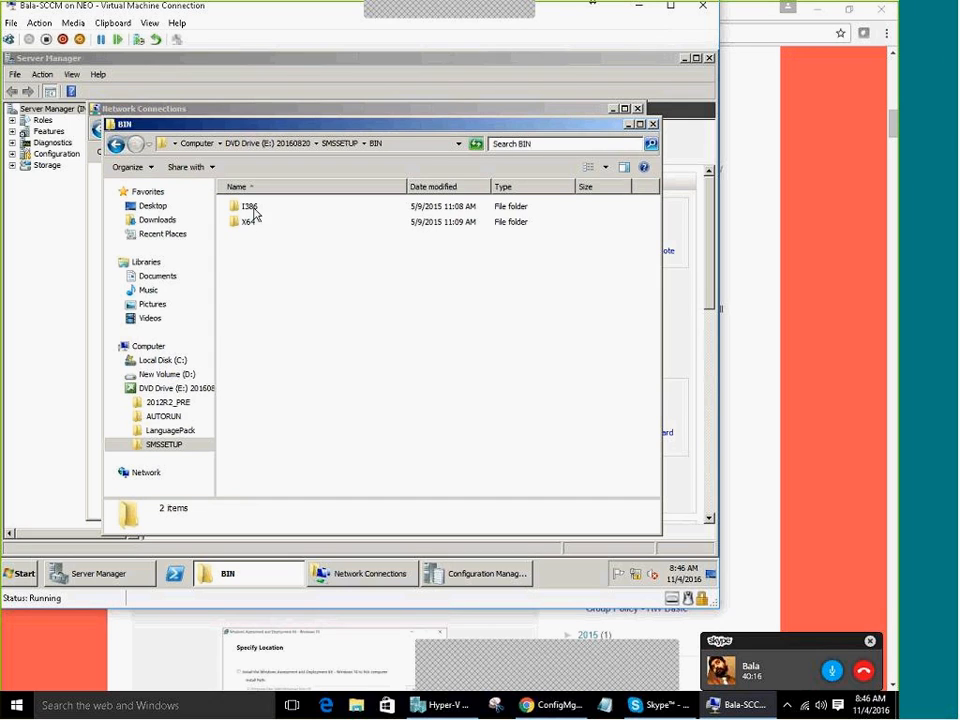
pyautogui.doubleClick(255, 223)
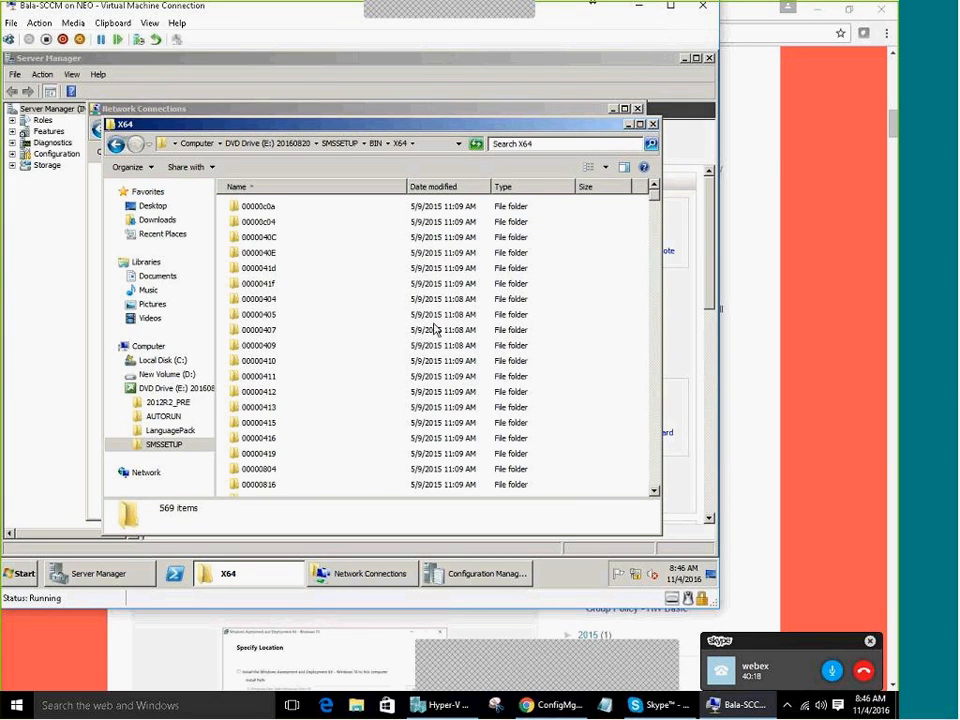
pyautogui.scroll(-15, 435, 330)
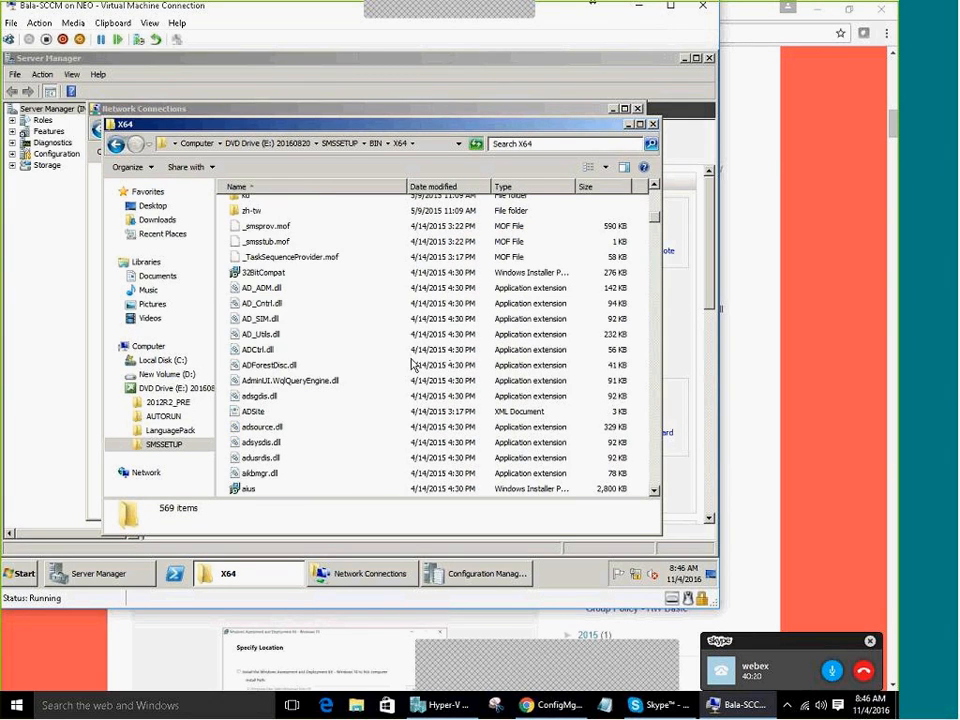
pyautogui.scroll(-20, 413, 365)
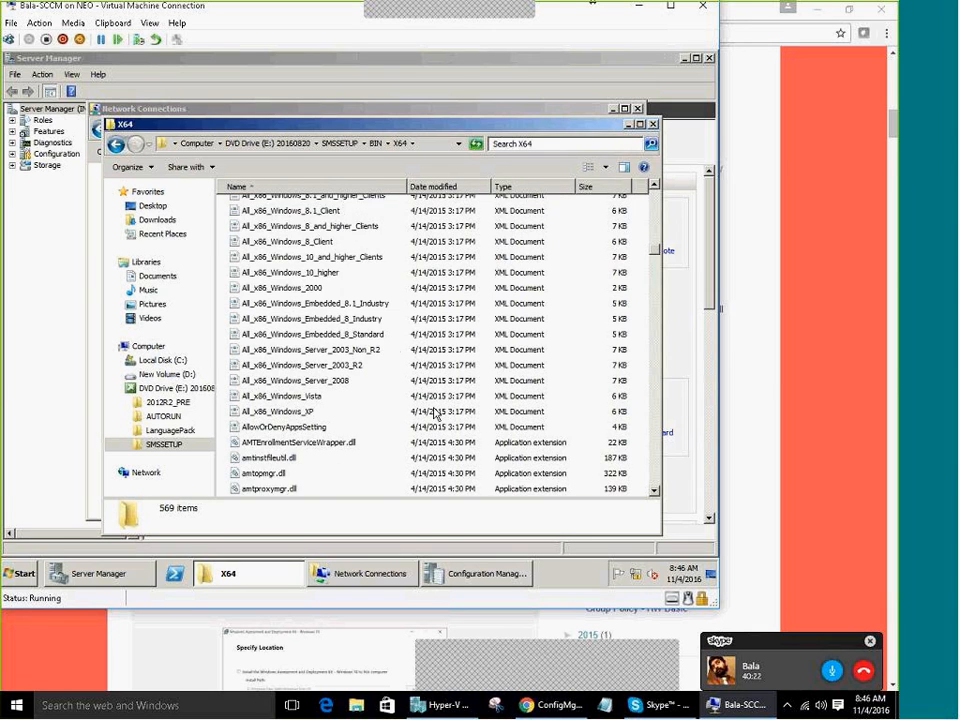
pyautogui.scroll(-15, 435, 412)
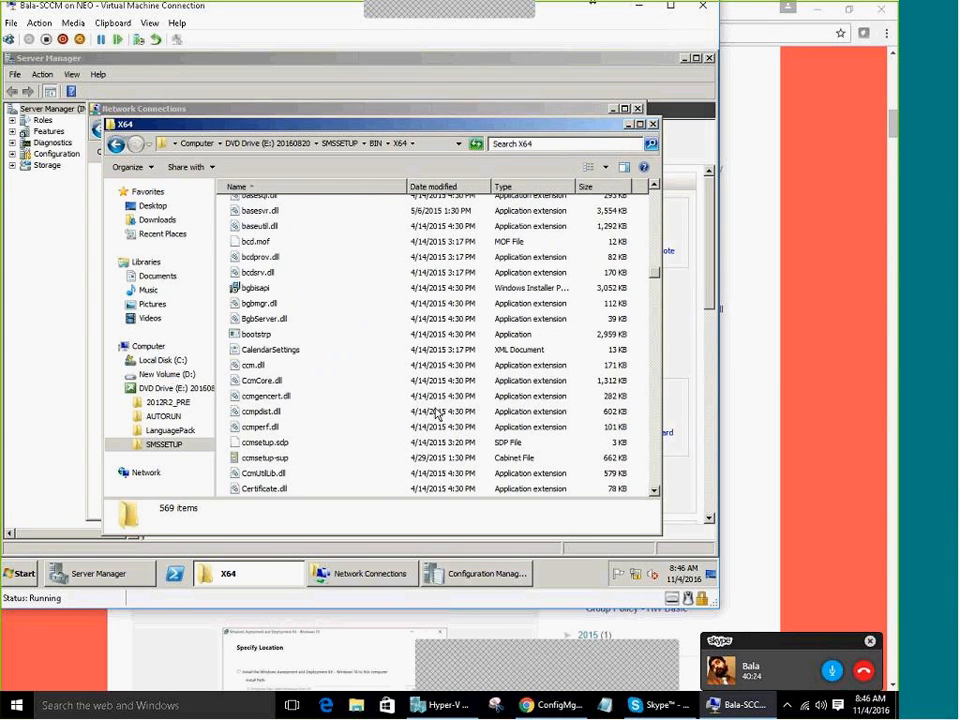
pyautogui.scroll(-16, 435, 412)
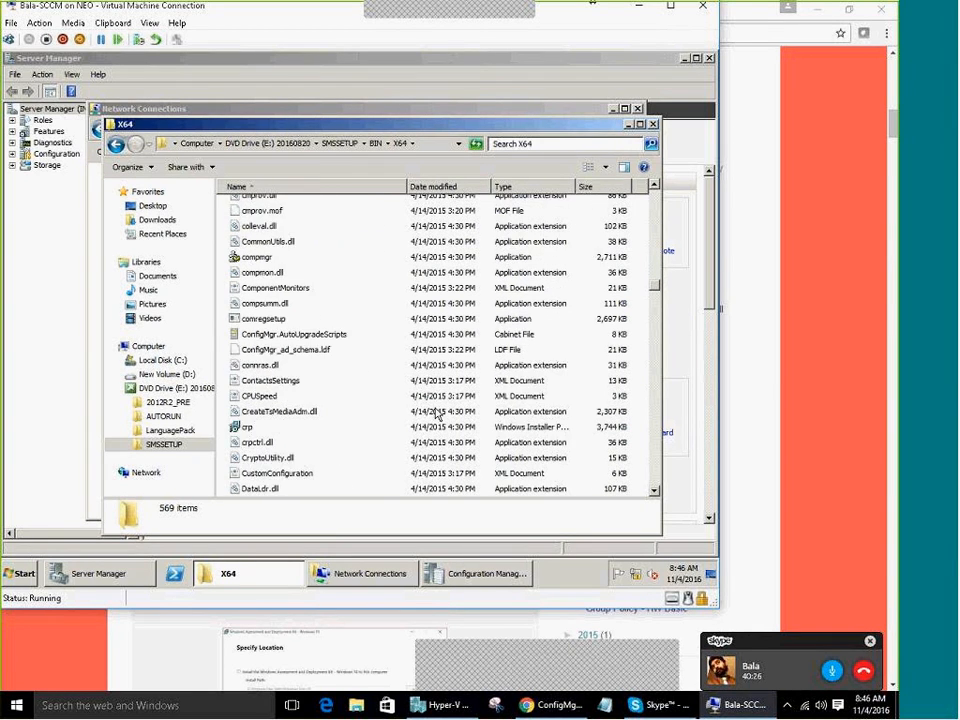
pyautogui.scroll(-20, 435, 412)
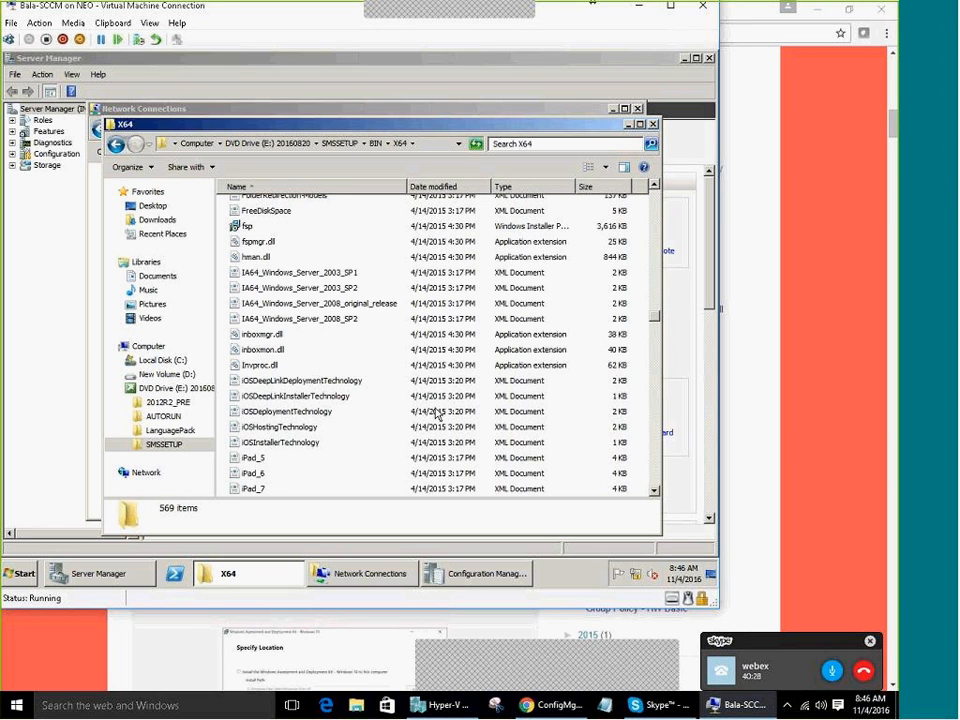
pyautogui.scroll(-18, 435, 412)
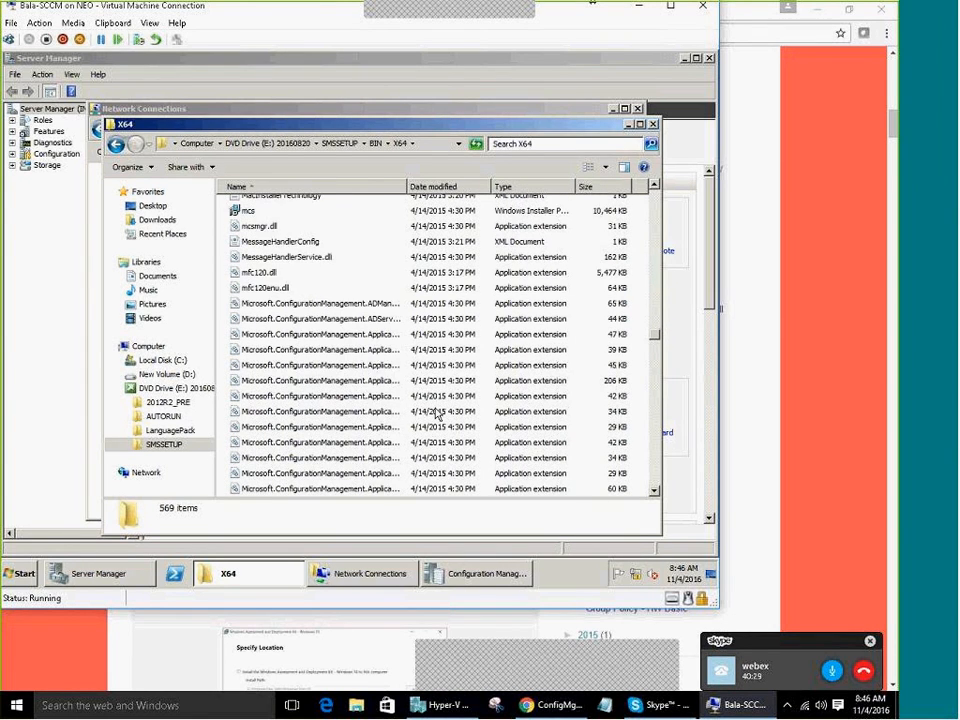
pyautogui.scroll(-8, 435, 412)
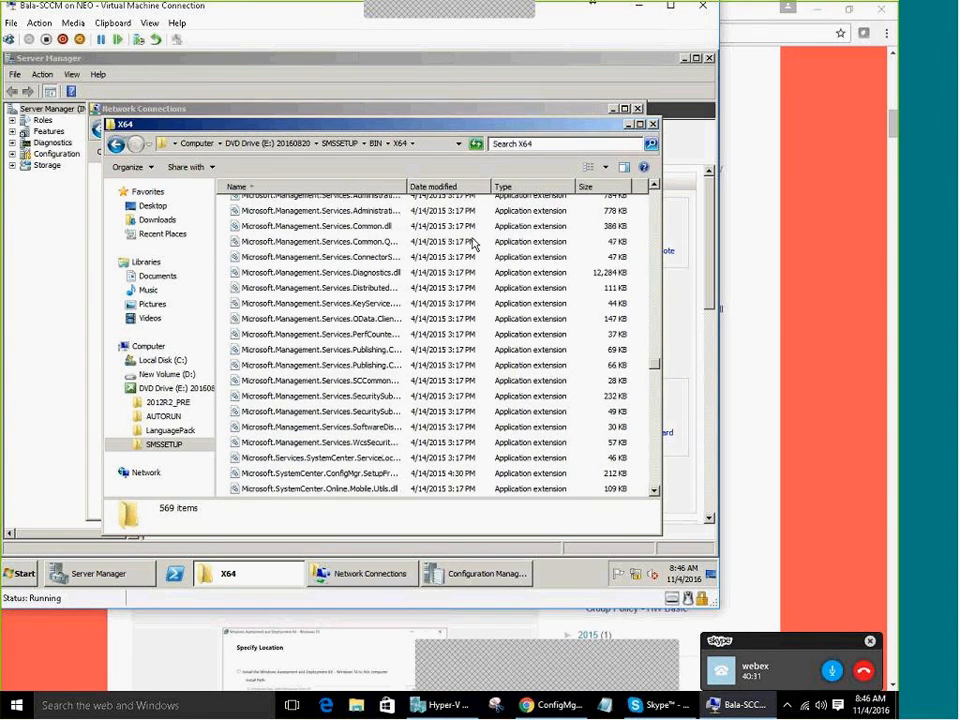
# Sort the X64 folder by type, select prereqchk and reveal the folder's full path
pyautogui.click(530, 187)
pyautogui.scroll(-10, 653, 205)
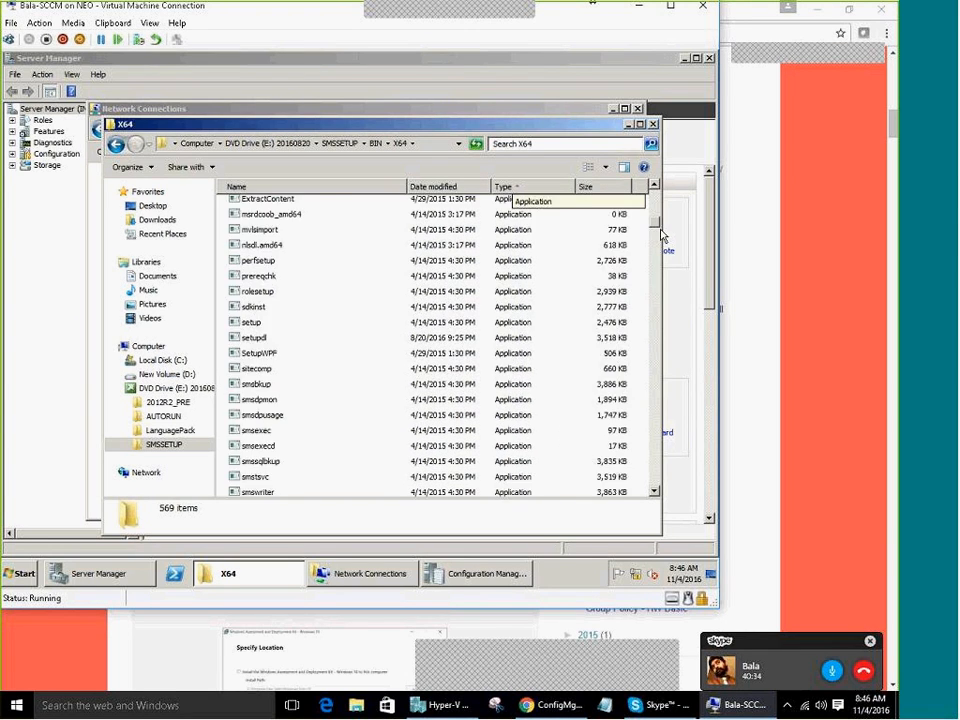
pyautogui.scroll(8, 505, 205)
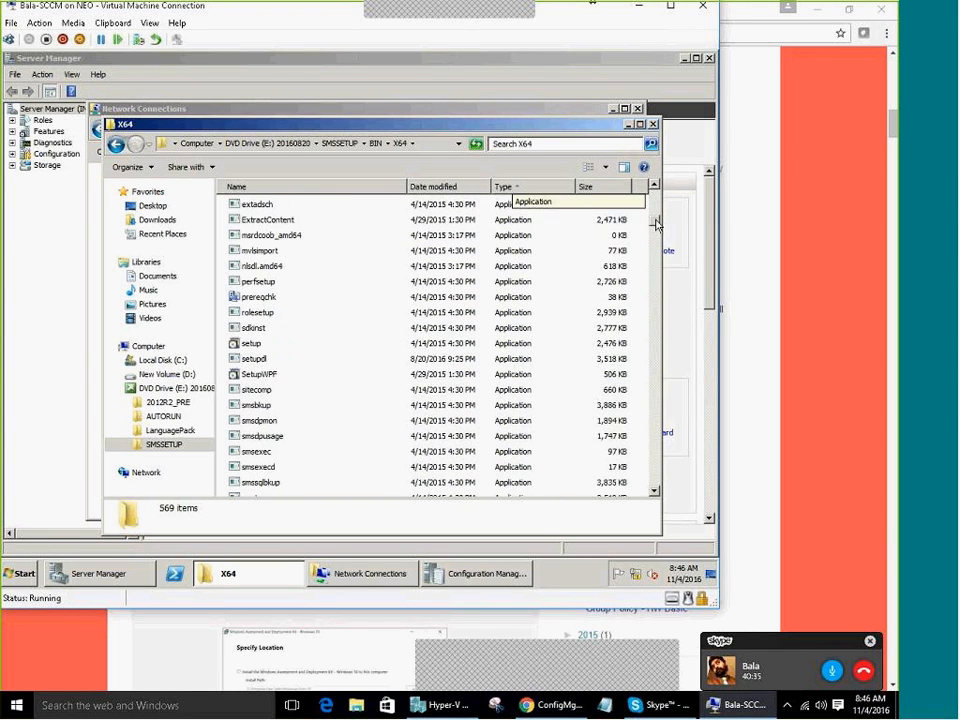
pyautogui.click(266, 300)
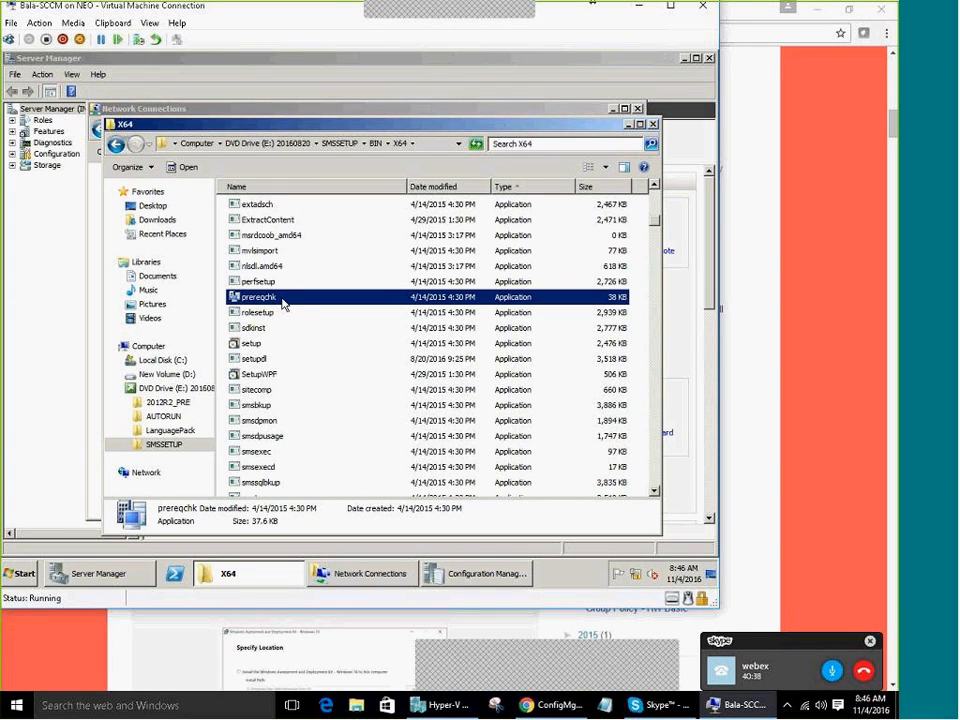
pyautogui.click(424, 144)
pyautogui.press('super+c')
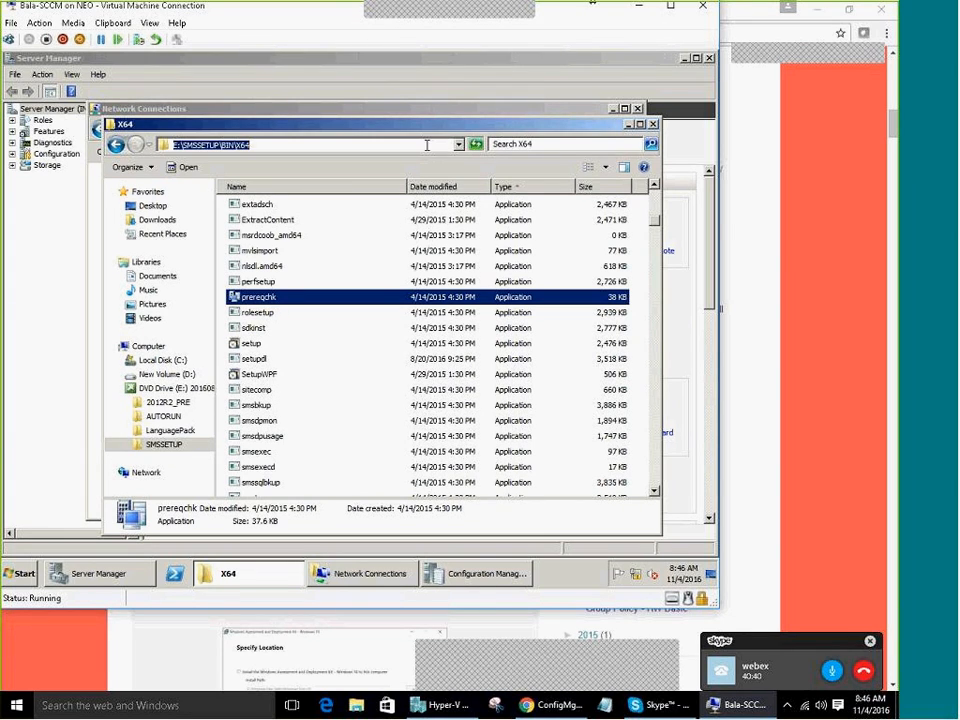
pyautogui.click(21, 573)
# Open an administrator Command Prompt and change to E:\SMSSETUP\BIN\X64 on drive E:
pyautogui.rightClick(77, 264)
pyautogui.click(110, 277)
pyautogui.write('CD')
pyautogui.rightClick(236, 188)
pyautogui.click(256, 213)
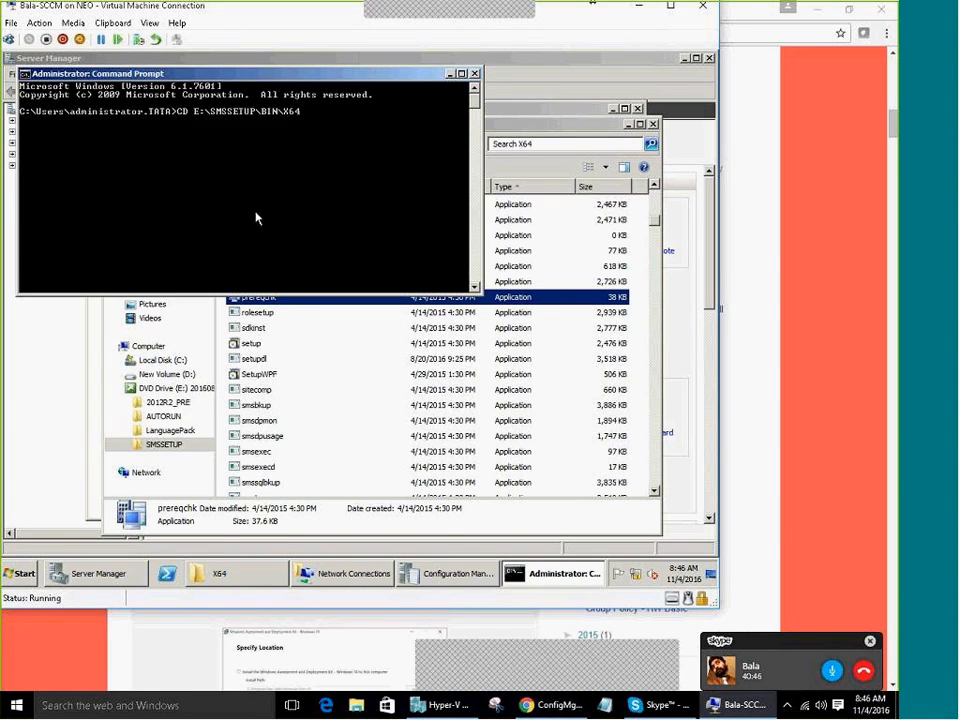
pyautogui.press('Return')
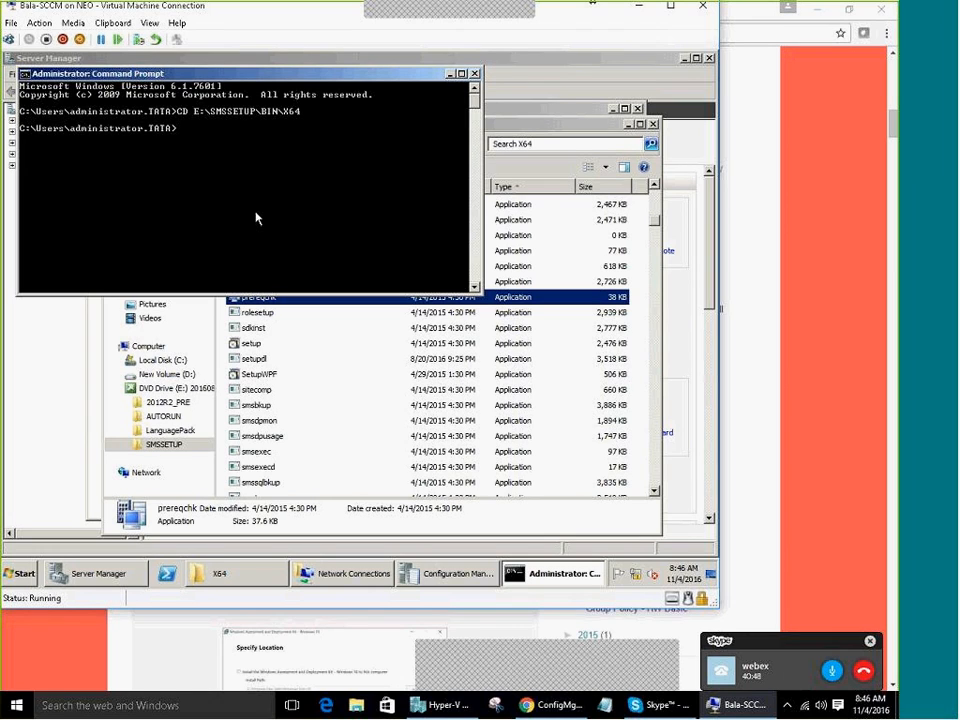
pyautogui.write('E:')
pyautogui.press('Return')
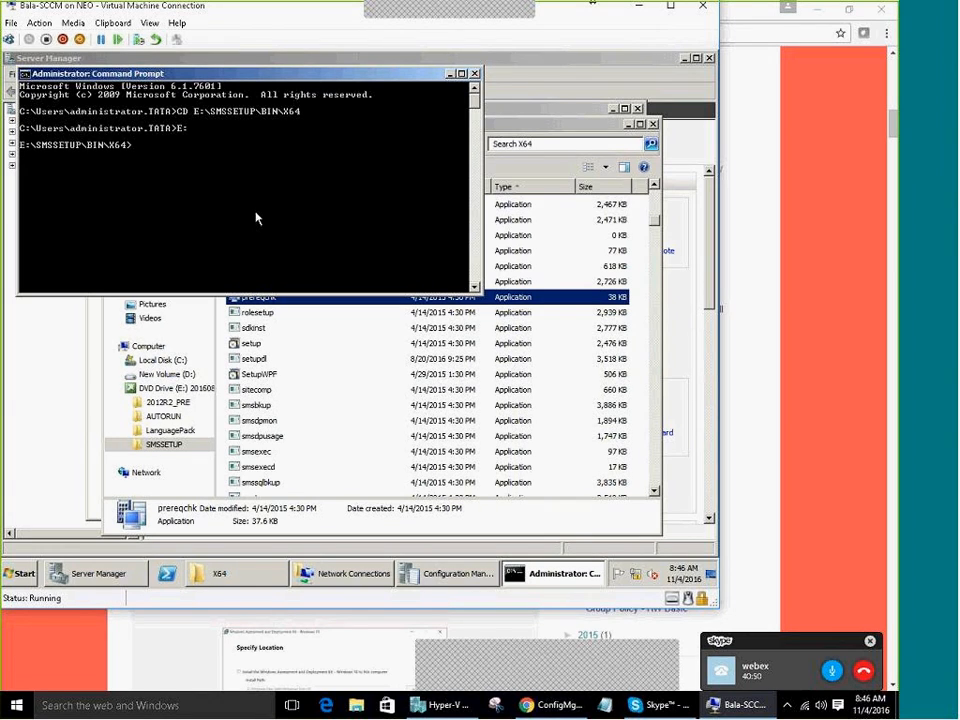
# Run prereqchk.exe /? to list its usage options and maximize the console
pyautogui.write('PredefinedDeviceMgmtSetting.xml')
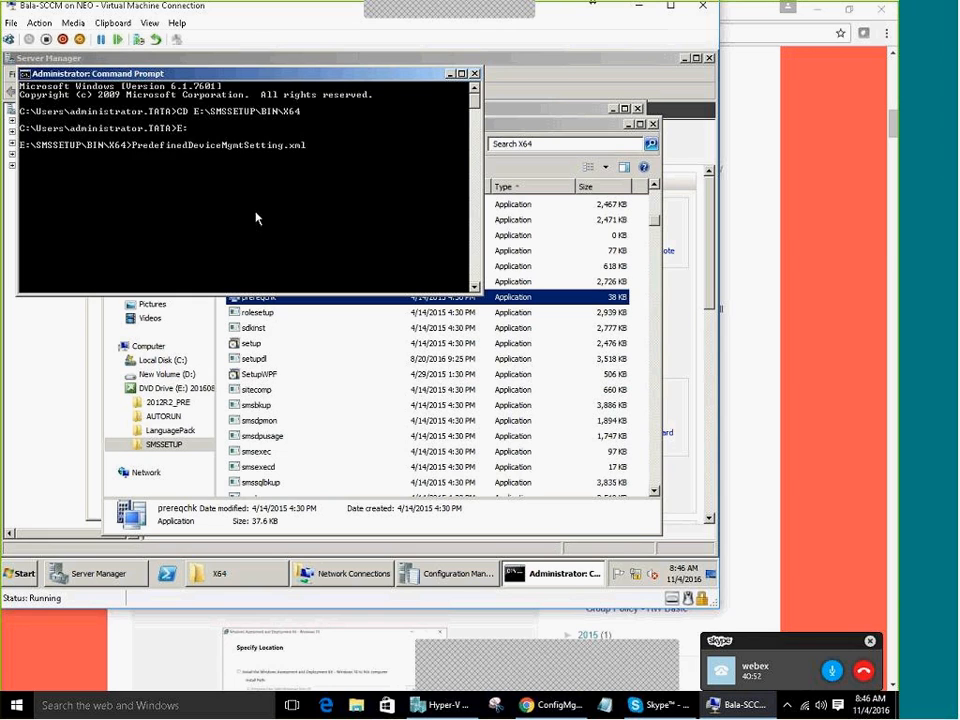
pyautogui.press('Tab')
pyautogui.press('Tab')
pyautogui.hotkey('shift', 'Tab')
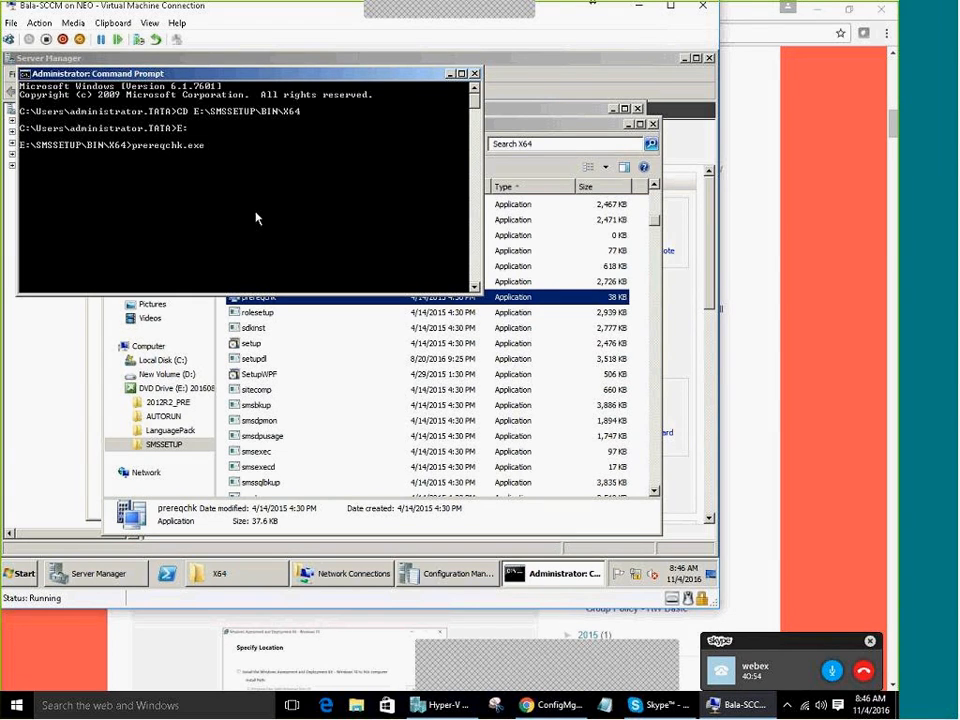
pyautogui.write('/?')
pyautogui.press('Return')
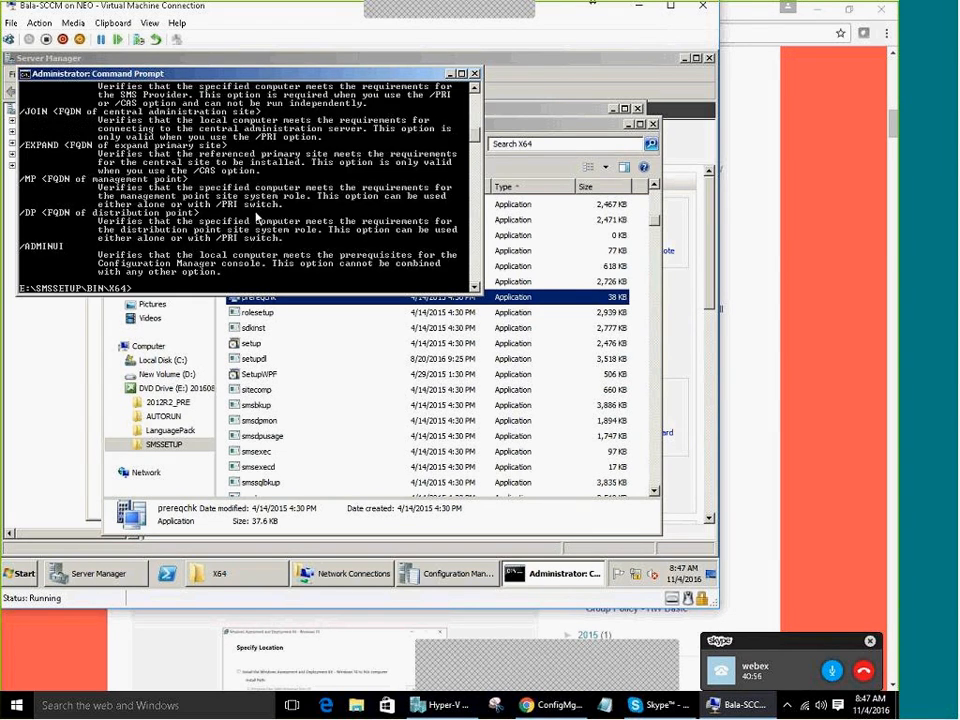
pyautogui.doubleClick(231, 73)
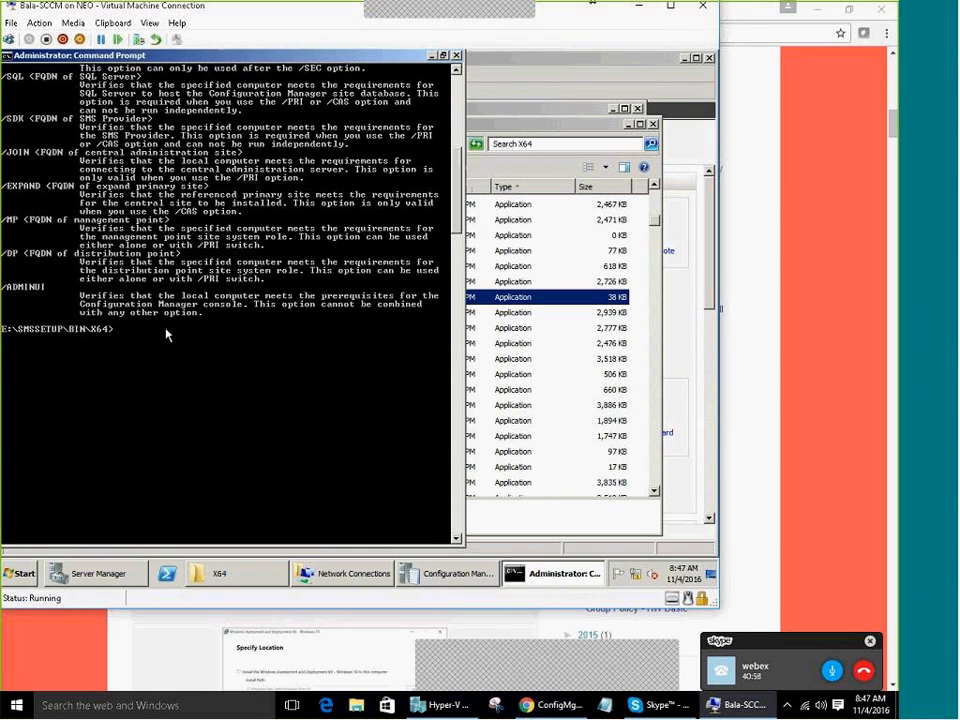
# Run prereqchk.exe /pri and scroll the 'Invalid arguments were specified' usage output
pyautogui.scroll(6, 164, 403)
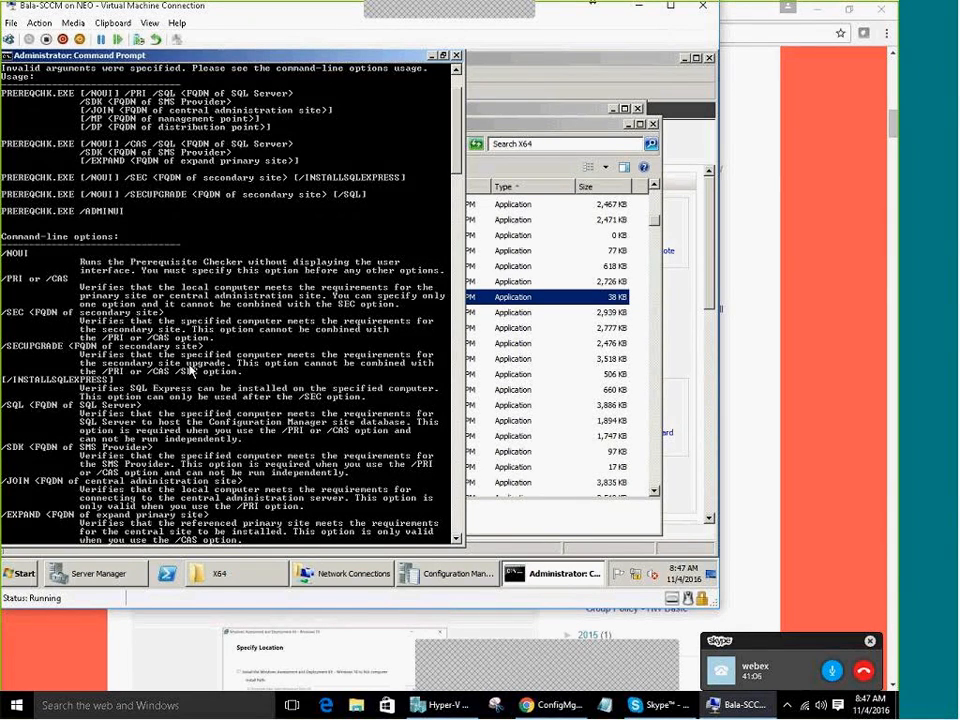
pyautogui.scroll(-5, 190, 370)
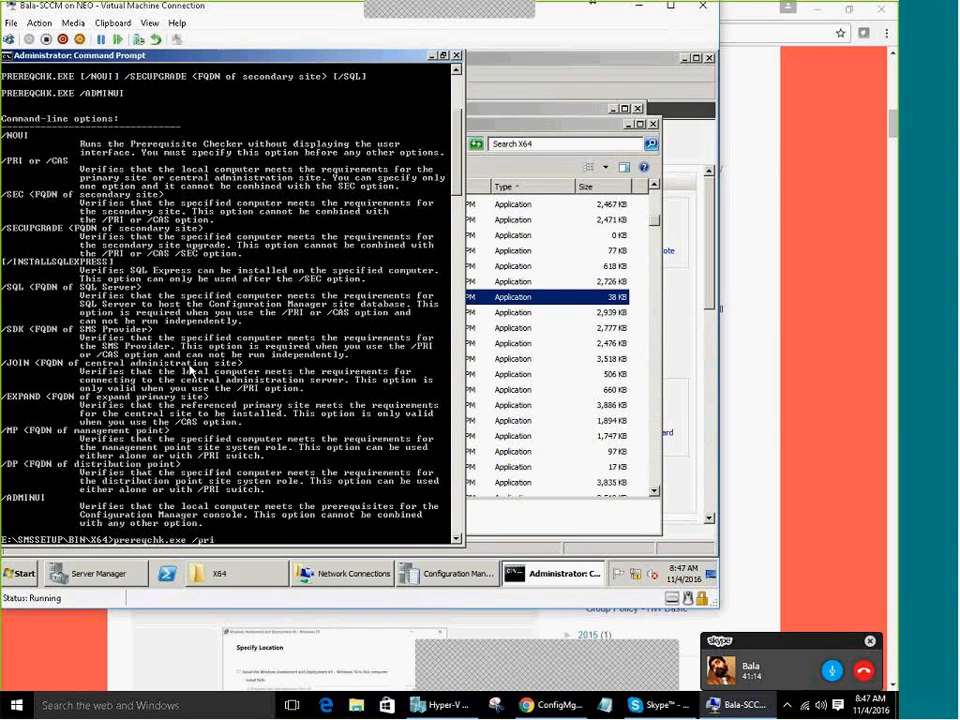
pyautogui.press('Escape')
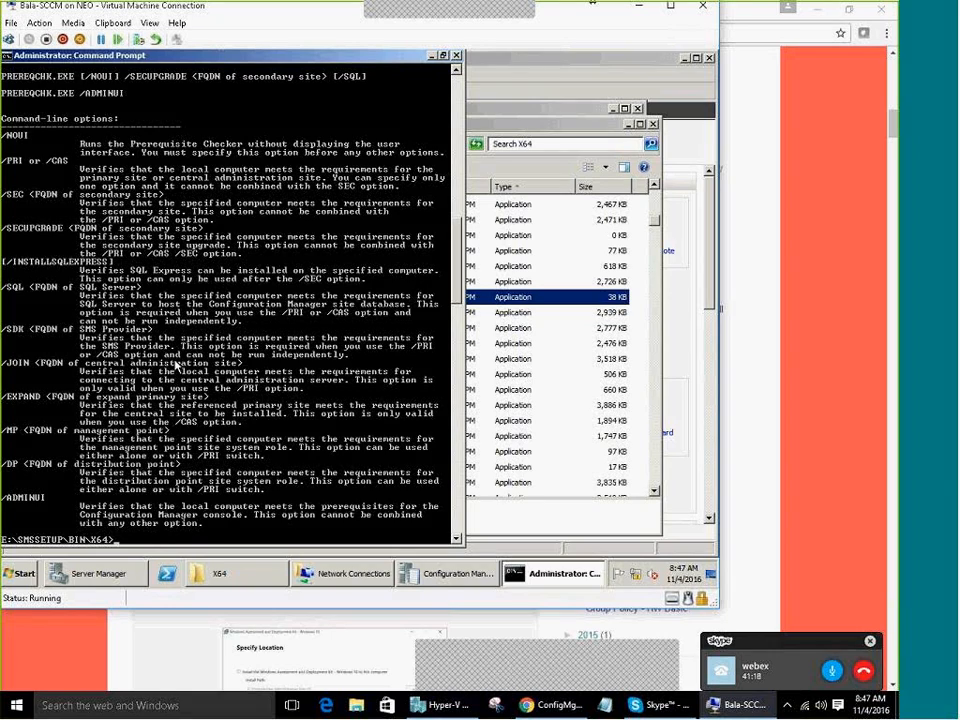
pyautogui.scroll(6, 176, 366)
pyautogui.rightClick(124, 272)
pyautogui.click(128, 265)
pyautogui.scroll(3, 99, 206)
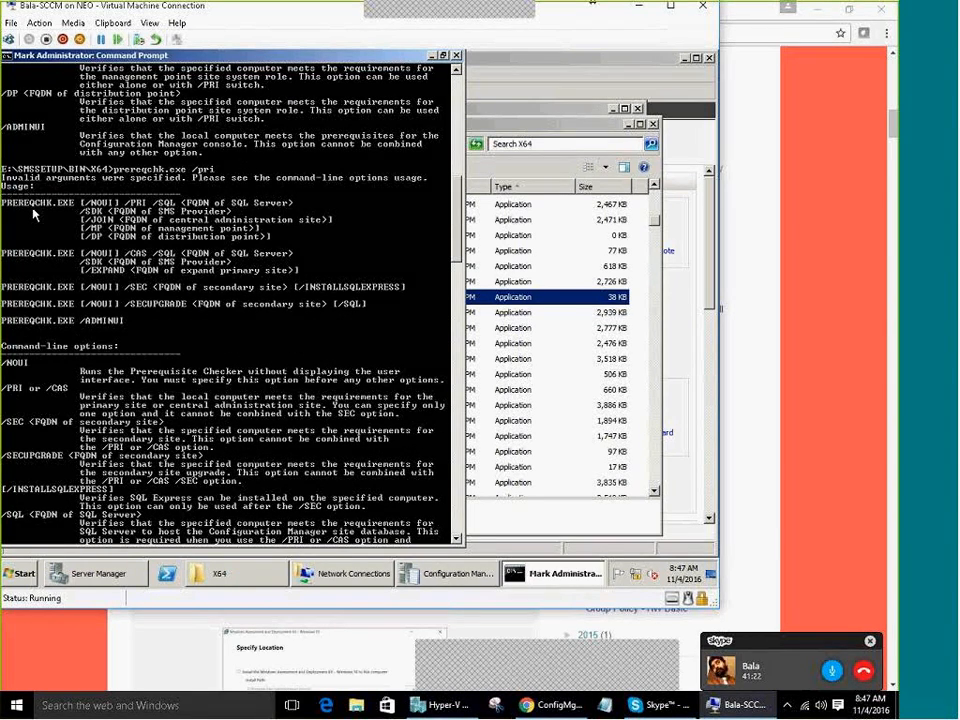
pyautogui.scroll(4, 36, 265)
pyautogui.scroll(-3, 21, 471)
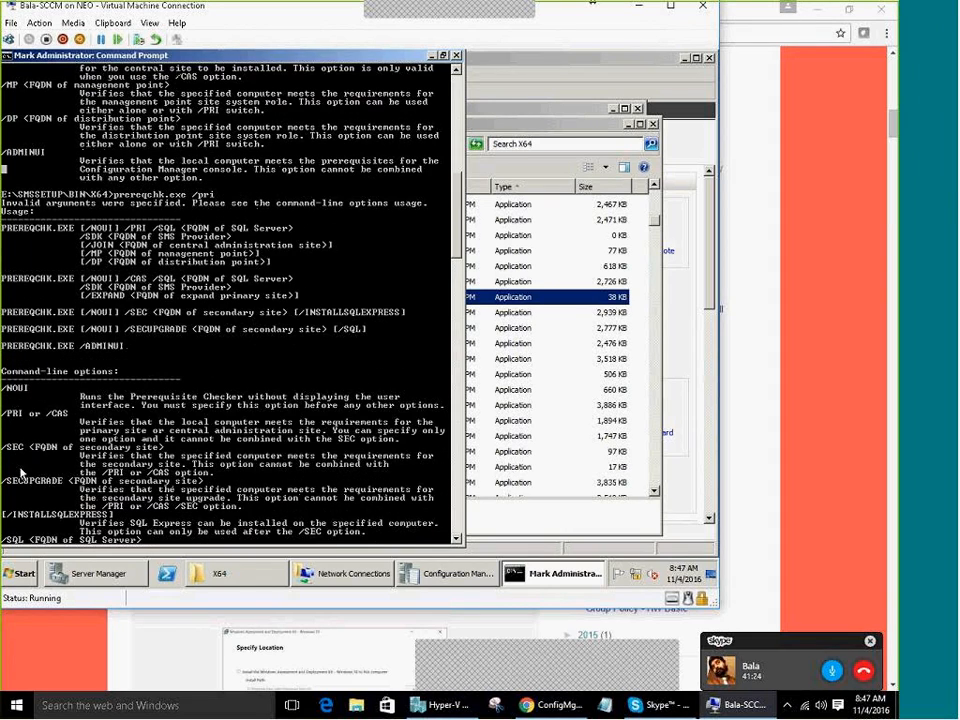
# Check prereqchk in the X64 folder, then return to the console and review the usage text
pyautogui.click(519, 301)
pyautogui.rightClick(267, 300)
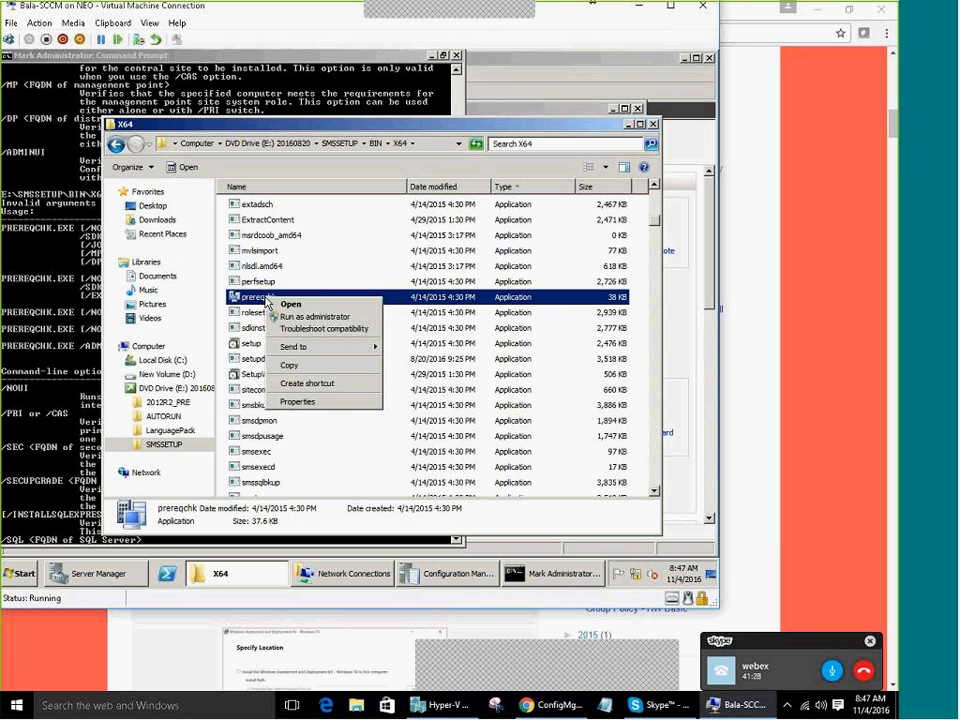
pyautogui.click(286, 317)
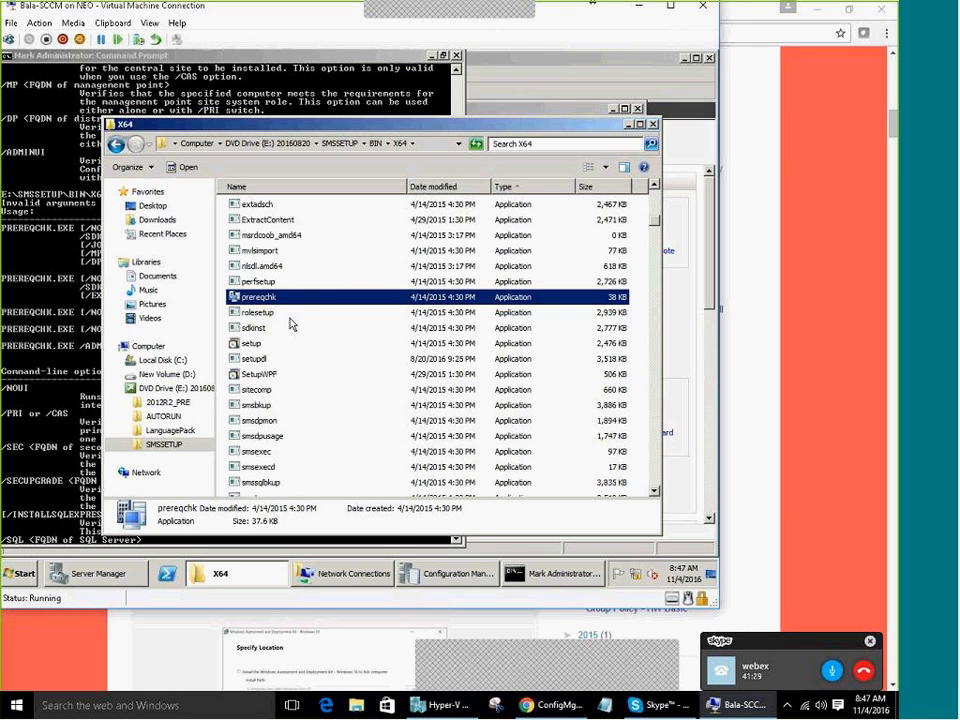
pyautogui.click(33, 378)
pyautogui.scroll(-2, 36, 380)
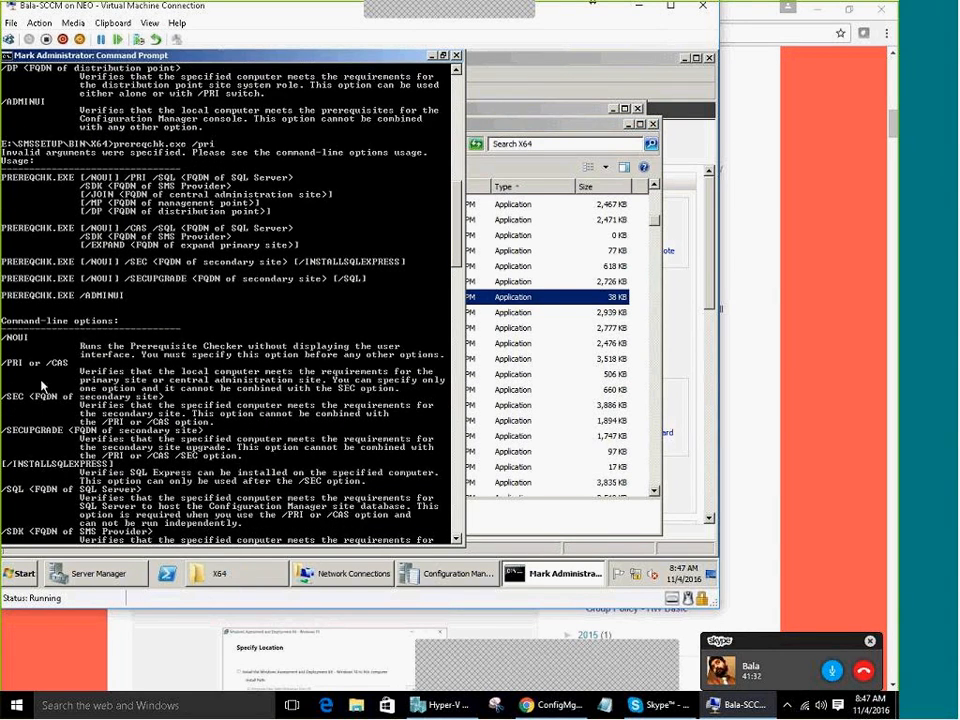
pyautogui.scroll(-6, 42, 390)
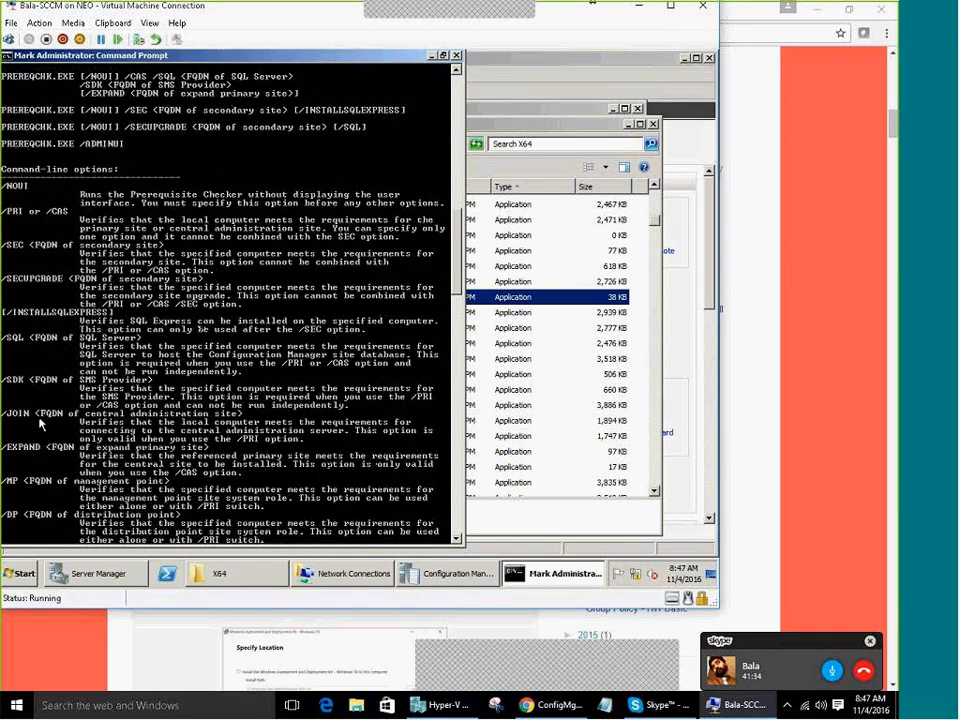
pyautogui.scroll(-4, 40, 424)
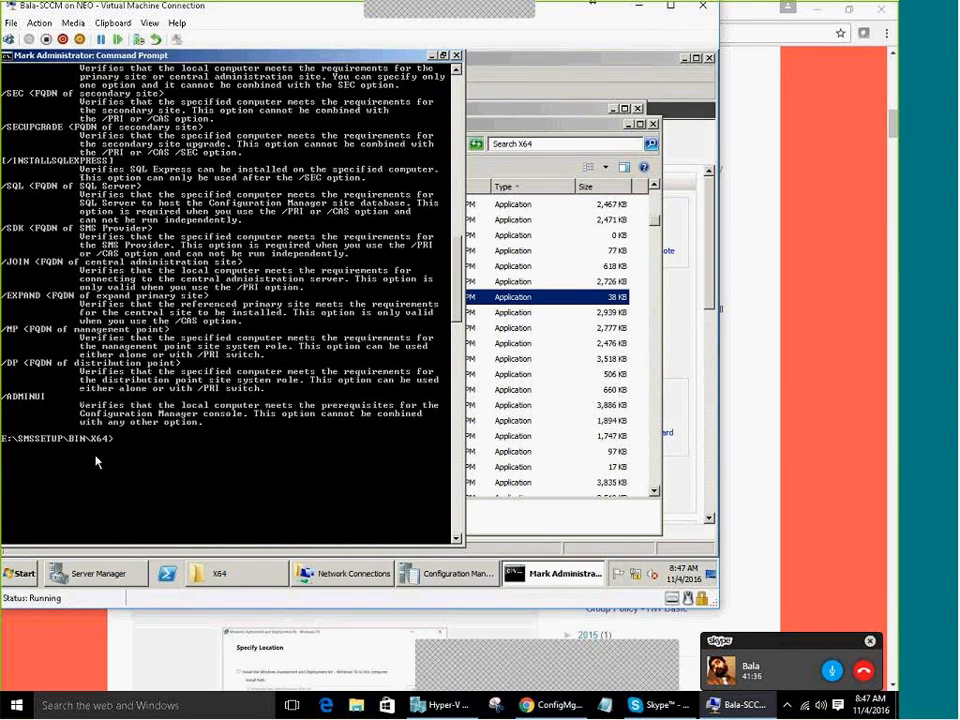
pyautogui.click(581, 710)
# In a new Chrome tab, search Google for 'prereqchk .exe SCCM COMMAND LINE'
pyautogui.click(570, 12)
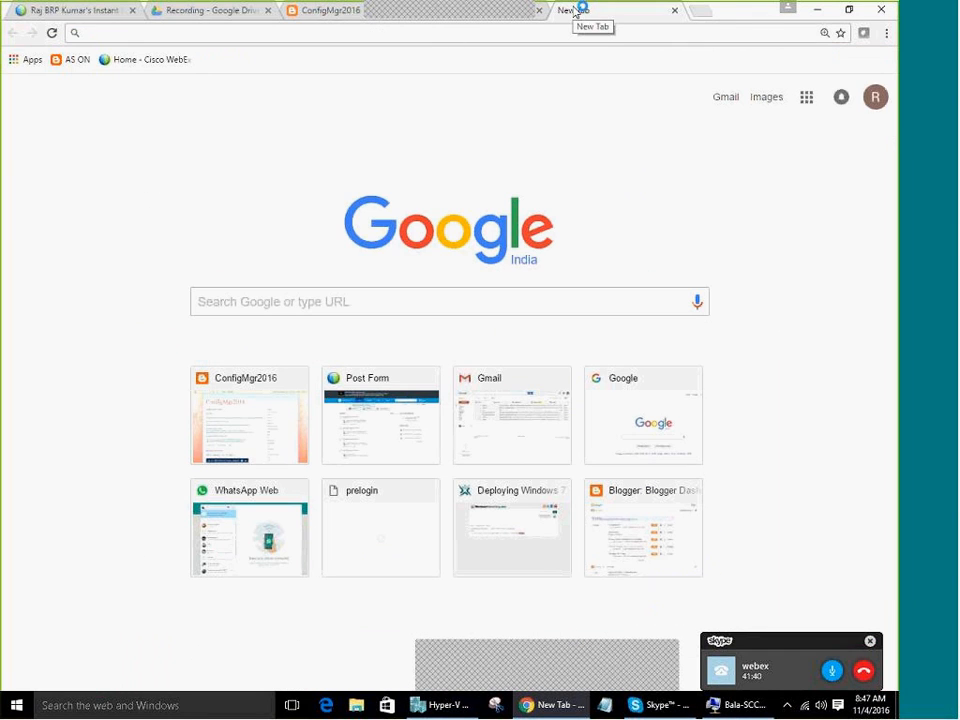
pyautogui.write('PRERE')
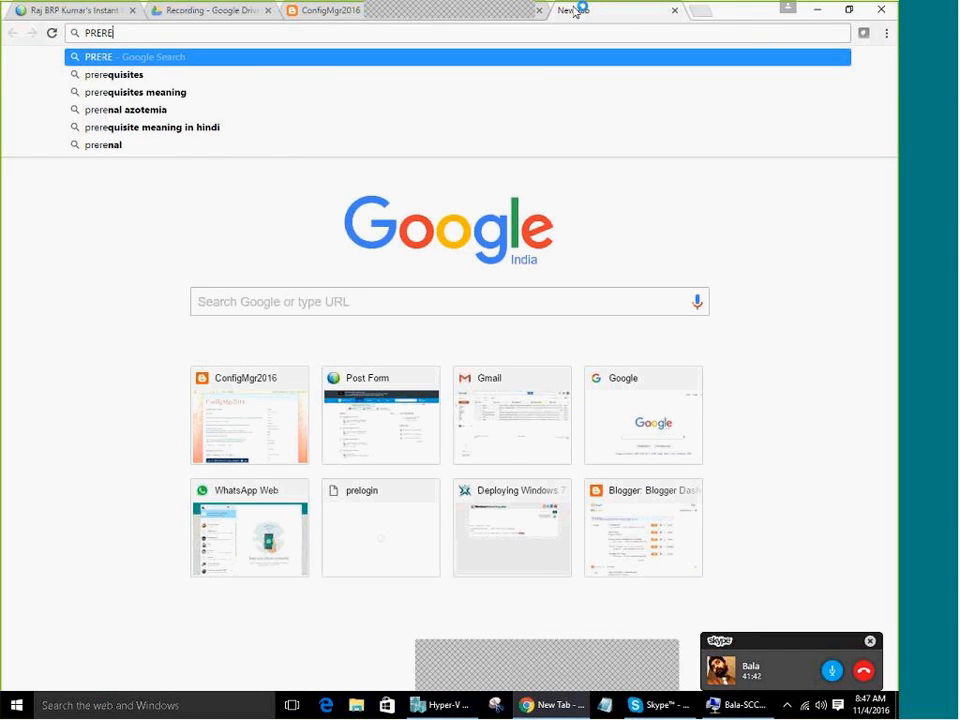
pyautogui.write('QCHEC')
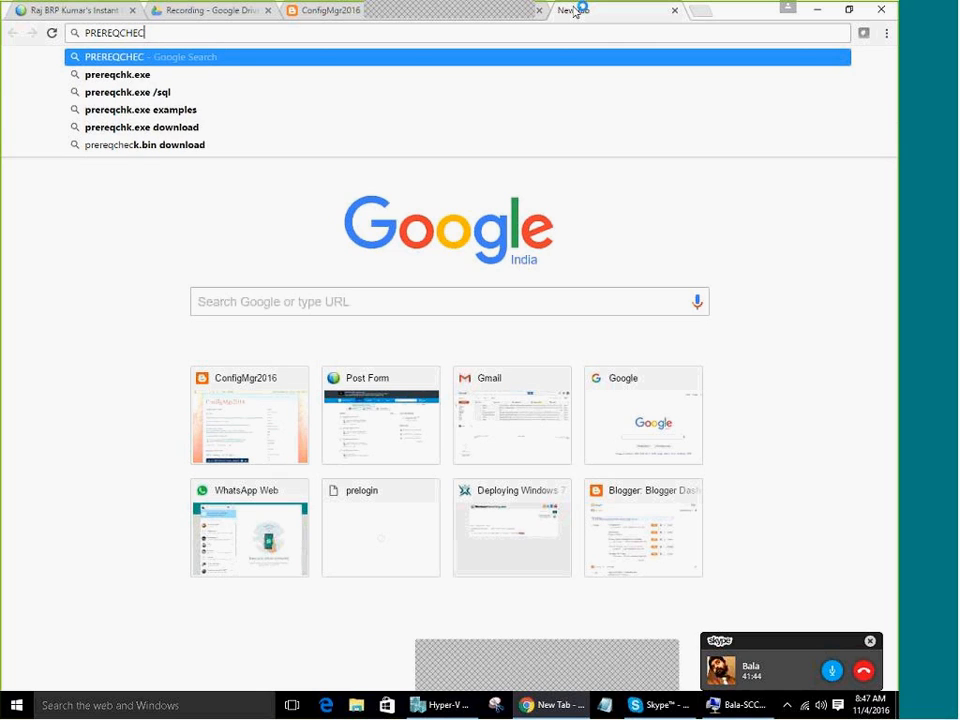
pyautogui.press('Down')
pyautogui.press('Down')
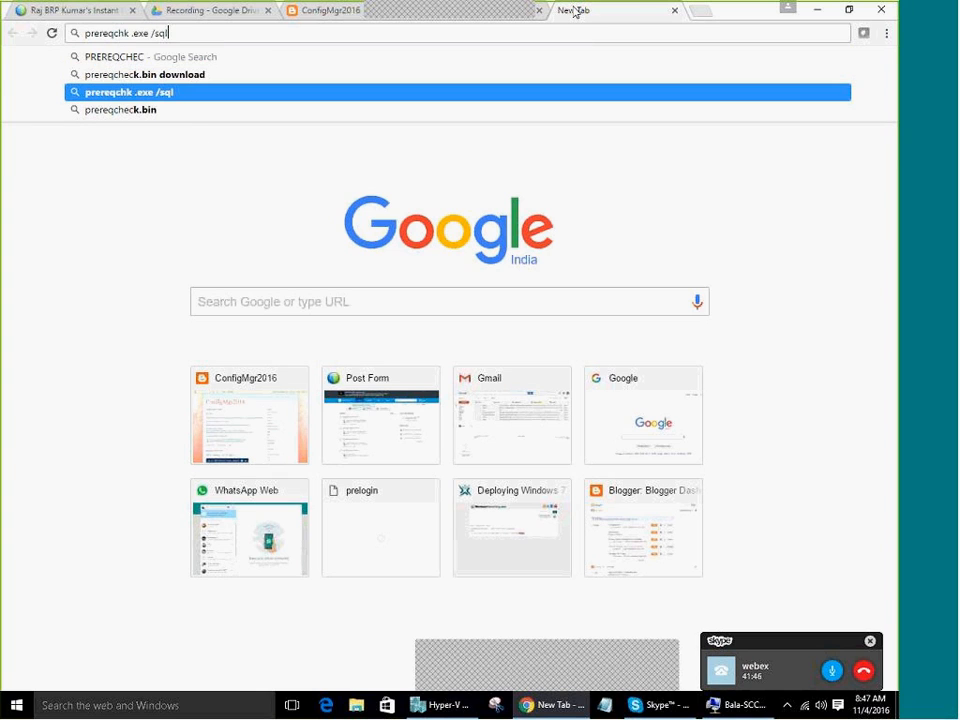
pyautogui.press('BackSpace')
pyautogui.press('BackSpace')
pyautogui.press('BackSpace')
pyautogui.press('BackSpace')
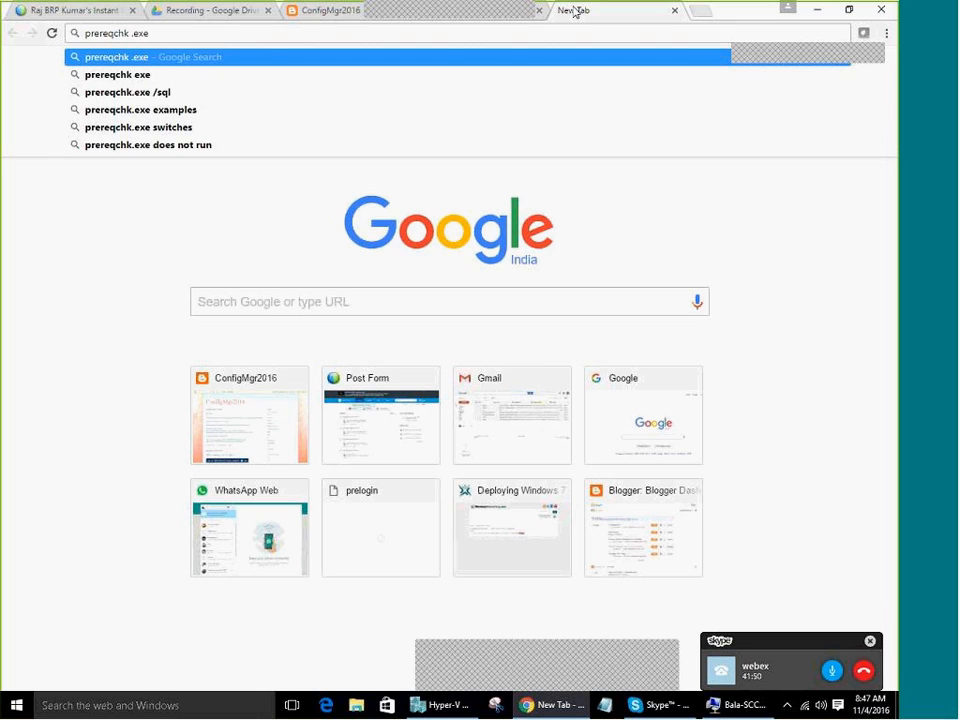
pyautogui.write('SC')
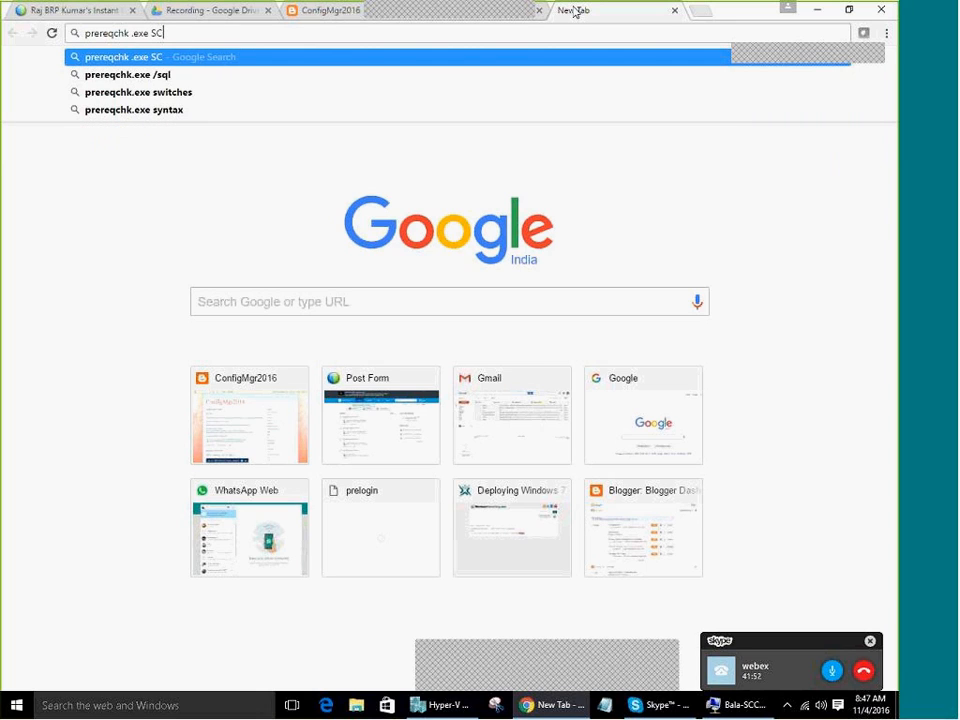
pyautogui.write('CM')
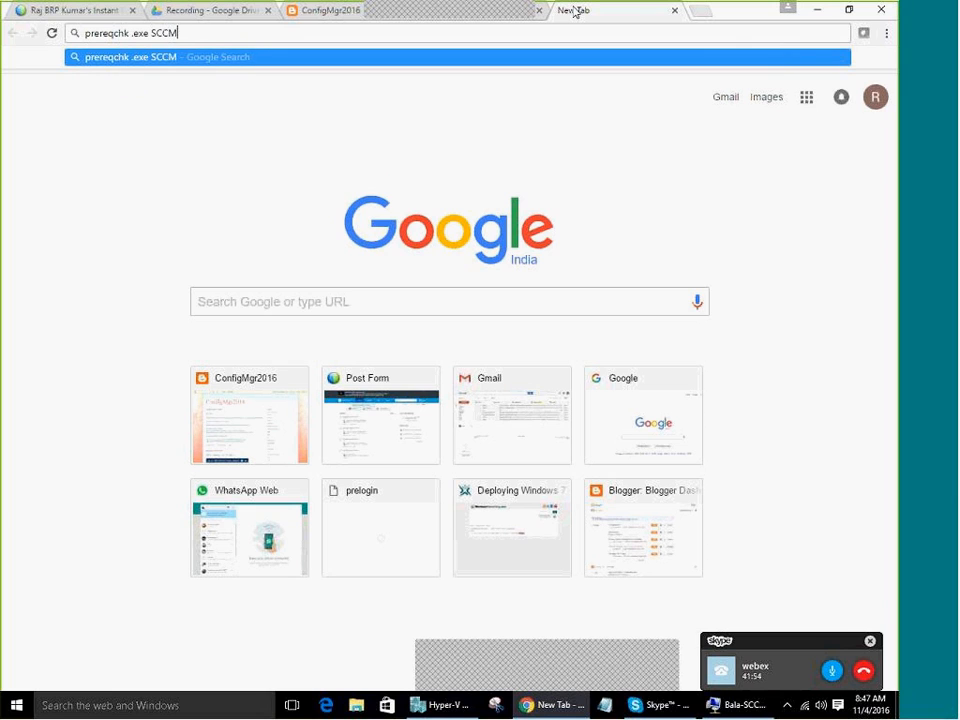
pyautogui.write(' COMMAND LINE')
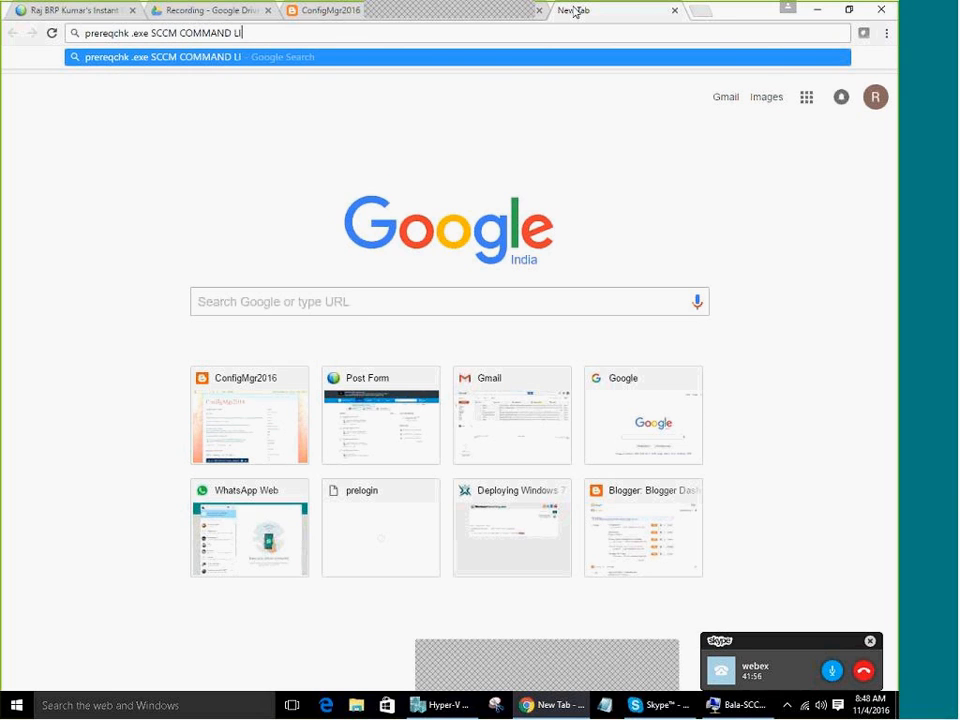
pyautogui.press('Return')
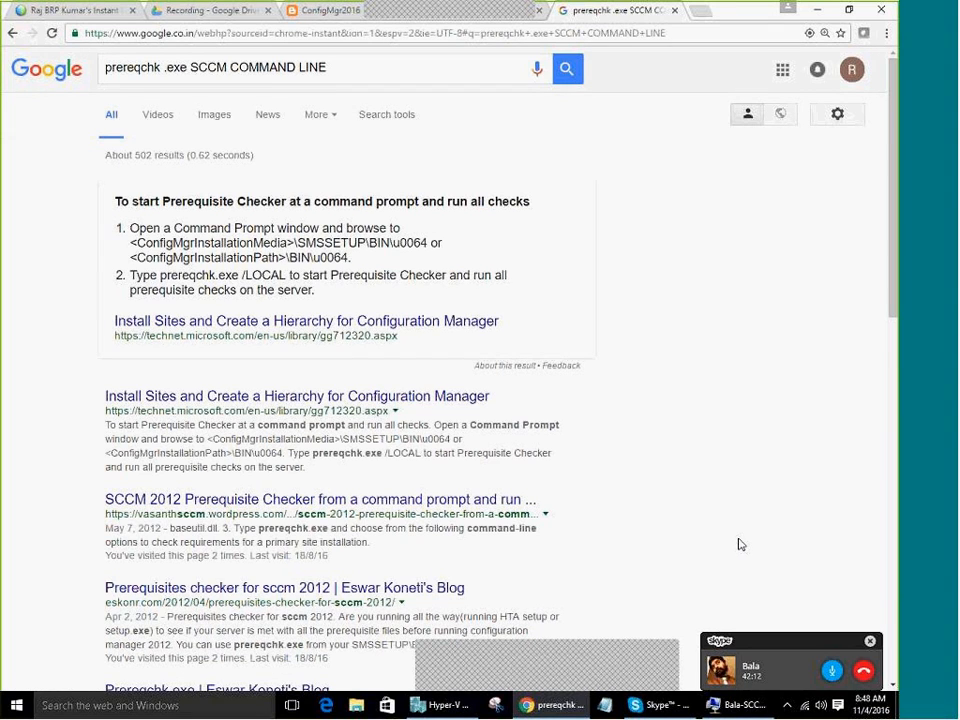
# Read the prereqchk results down to the related searches, then switch back to the VM's command window
pyautogui.scroll(-6, 740, 544)
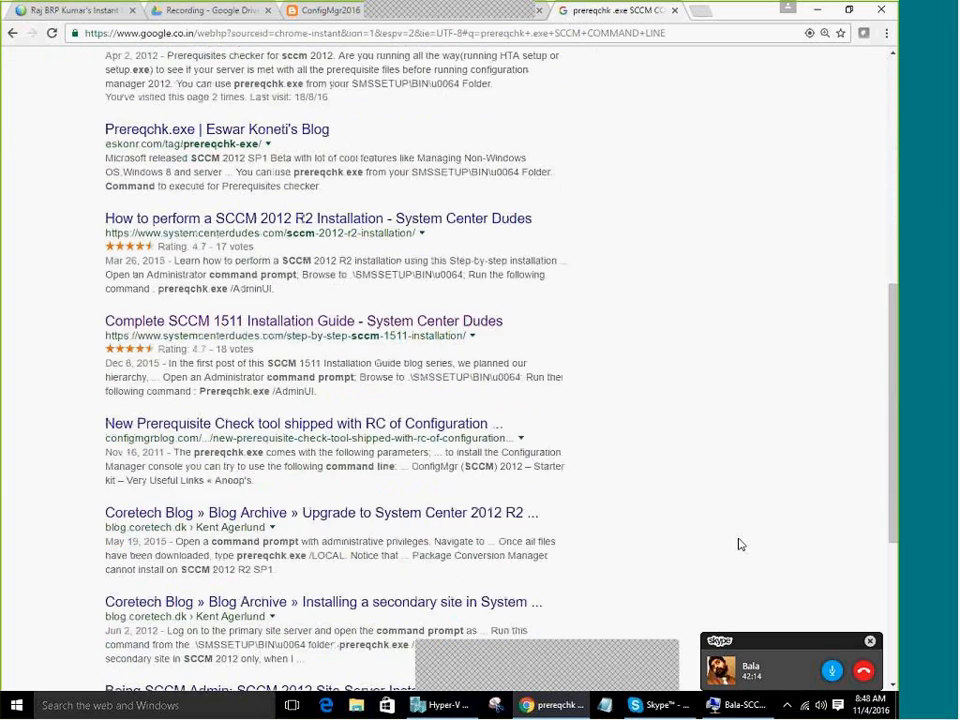
pyautogui.scroll(-1, 740, 544)
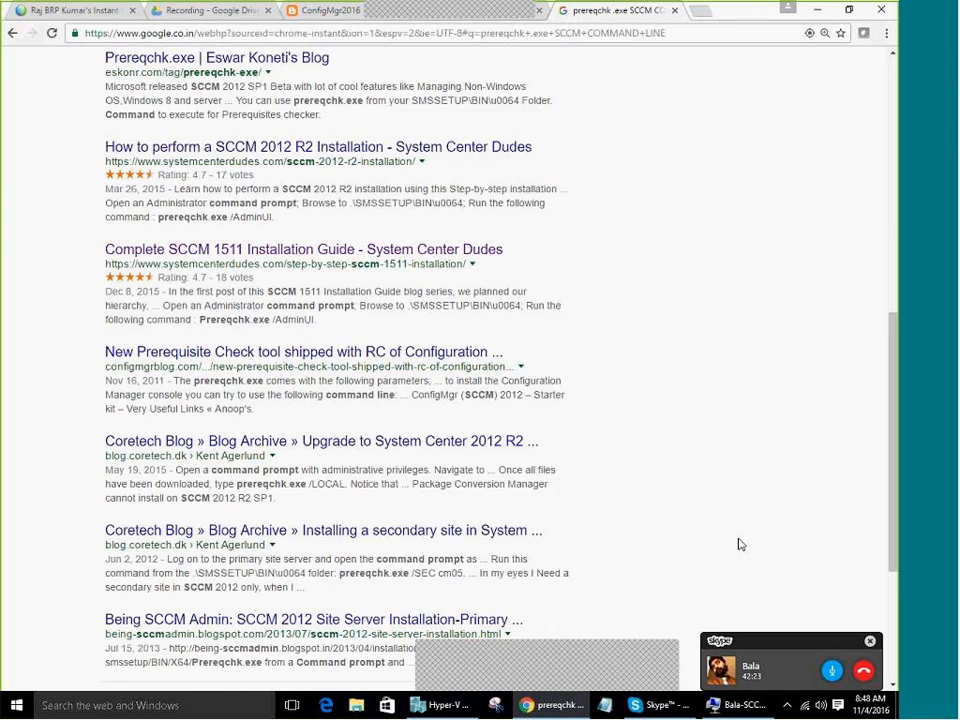
pyautogui.scroll(-1, 741, 544)
pyautogui.scroll(-2, 741, 544)
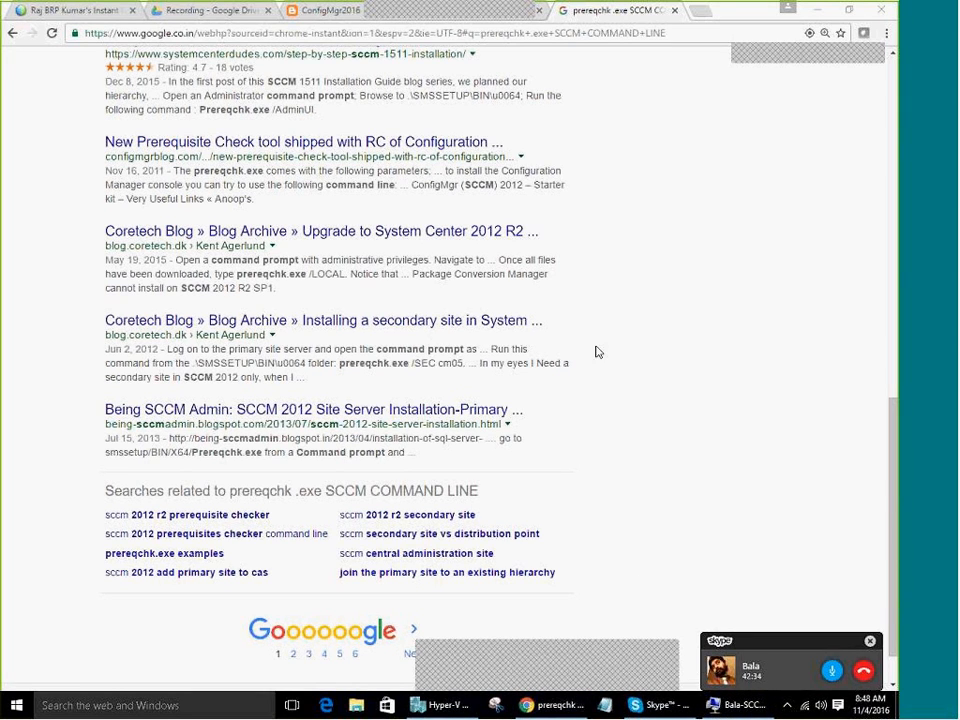
pyautogui.hotkey('alt', 'Tab')
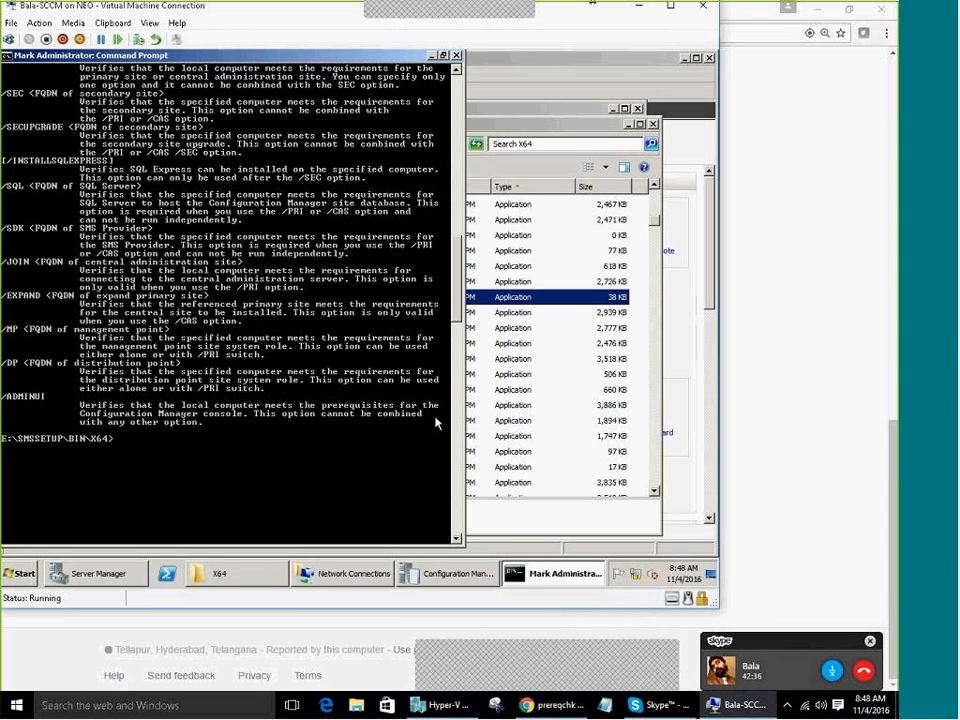
# Draft a prereqchk.exe /pri command for server INHYDTCS-CM0, clear it unrun, and return to Chrome
pyautogui.scroll(10, 436, 423)
pyautogui.press('Escape')
pyautogui.press('Up')
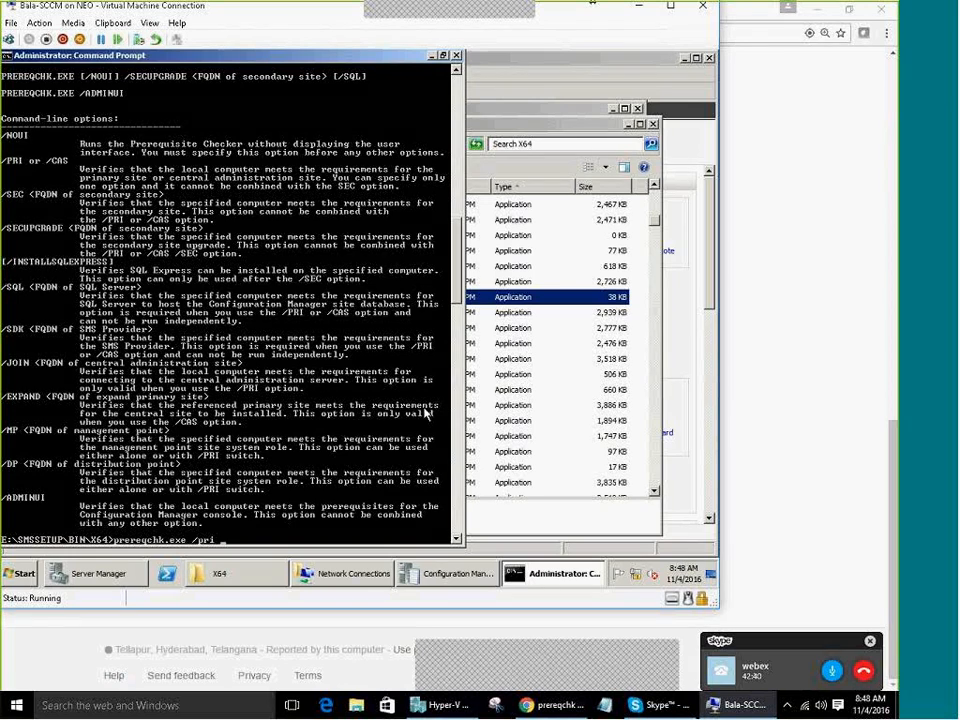
pyautogui.write('INHYD')
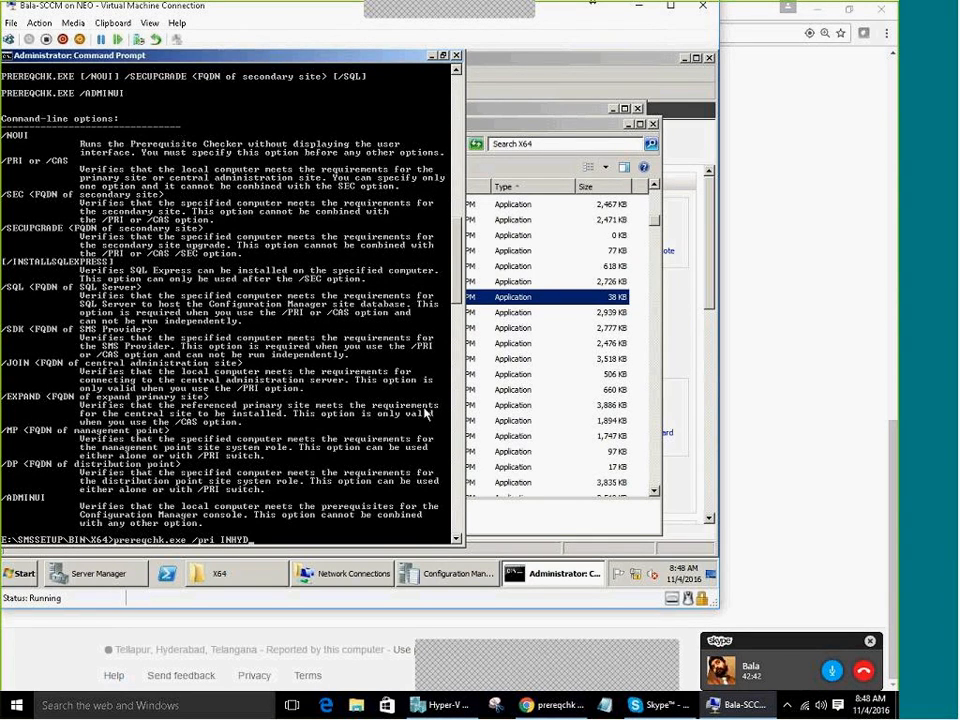
pyautogui.write('TCS-CM01')
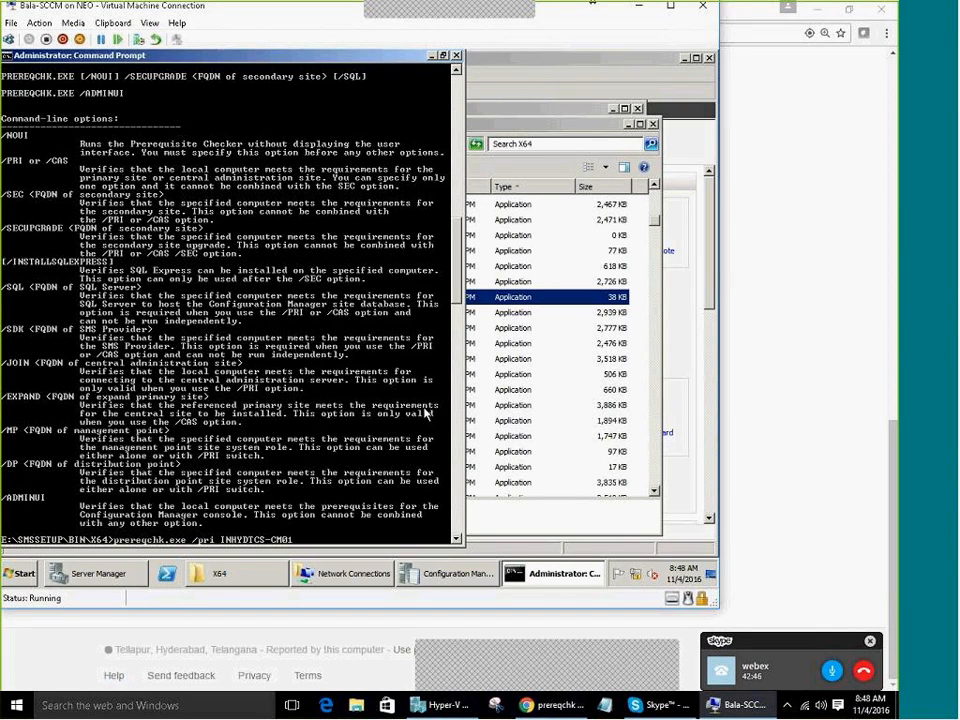
pyautogui.press('Escape')
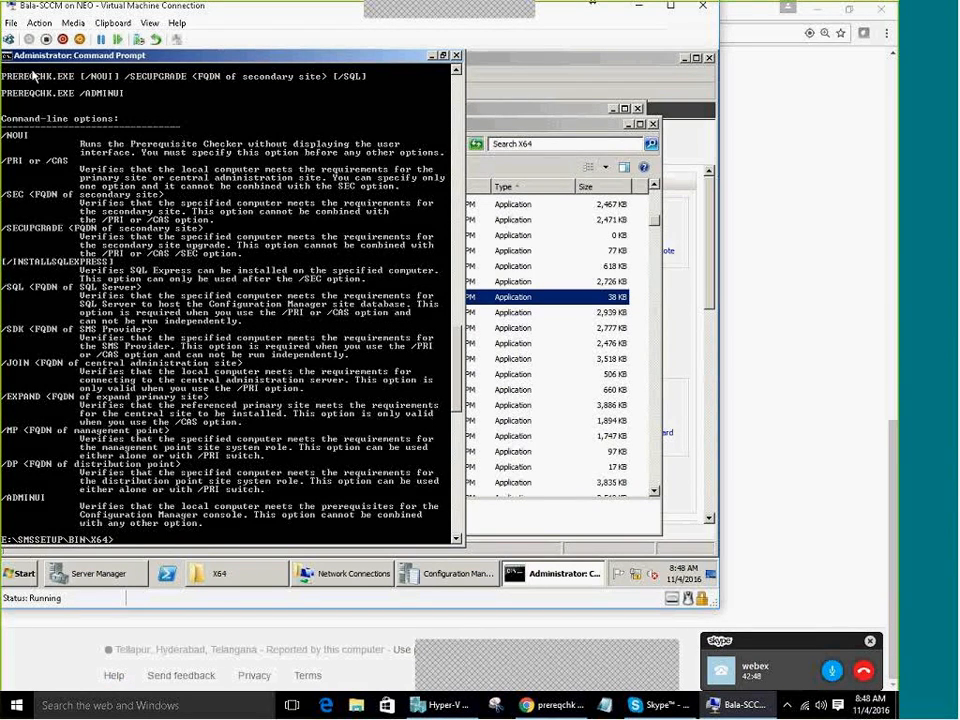
pyautogui.click(755, 525)
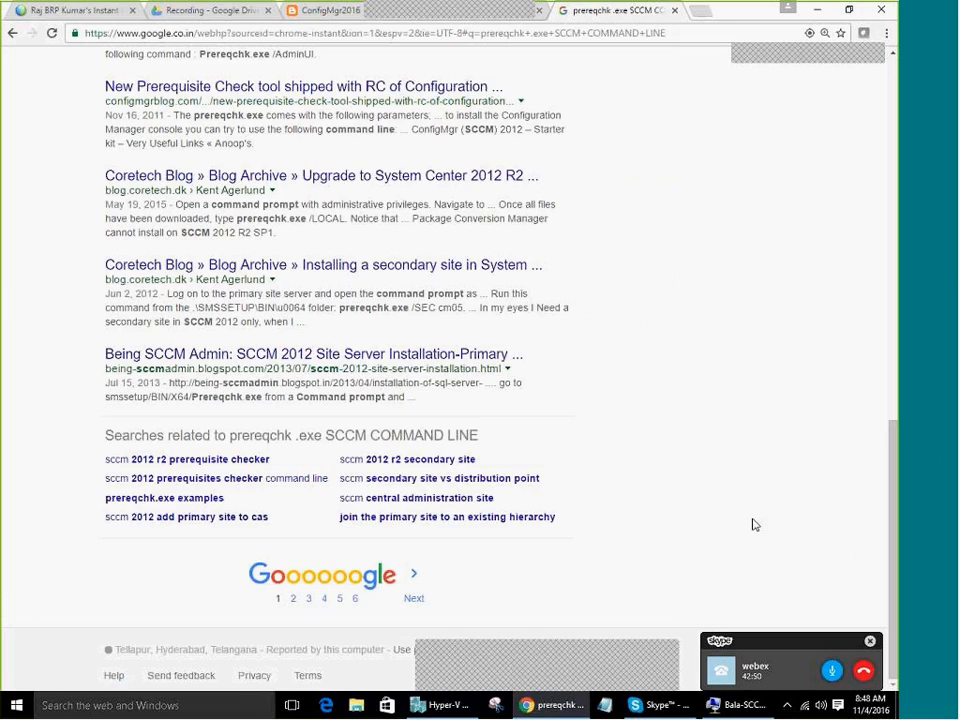
pyautogui.scroll(12, 752, 522)
pyautogui.press('Tab')
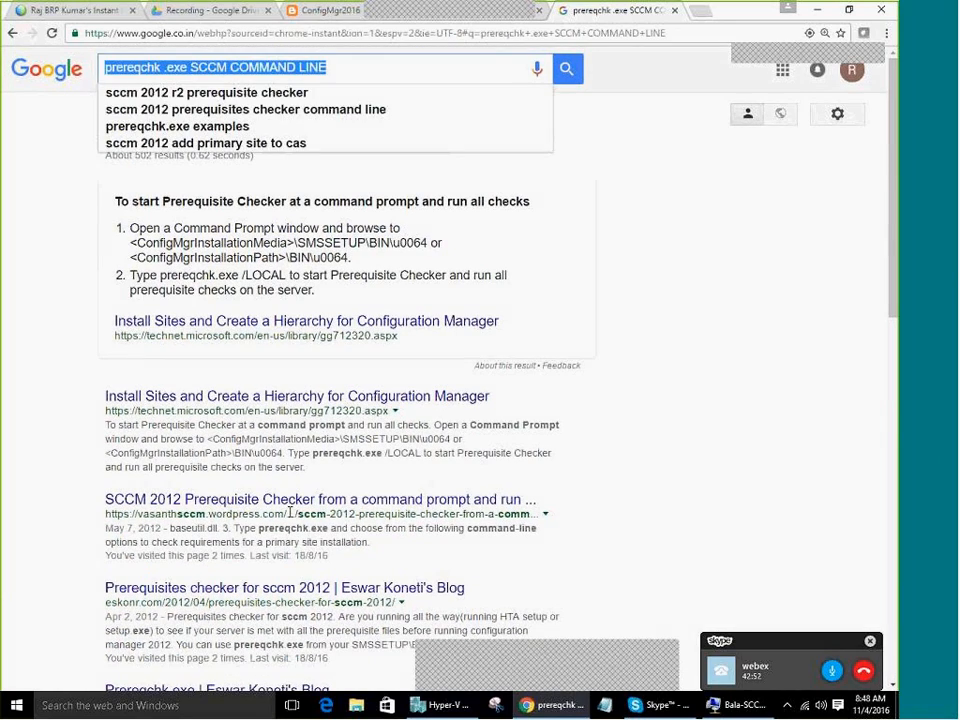
pyautogui.click(812, 500)
pyautogui.scroll(-4, 499, 510)
pyautogui.click(293, 238)
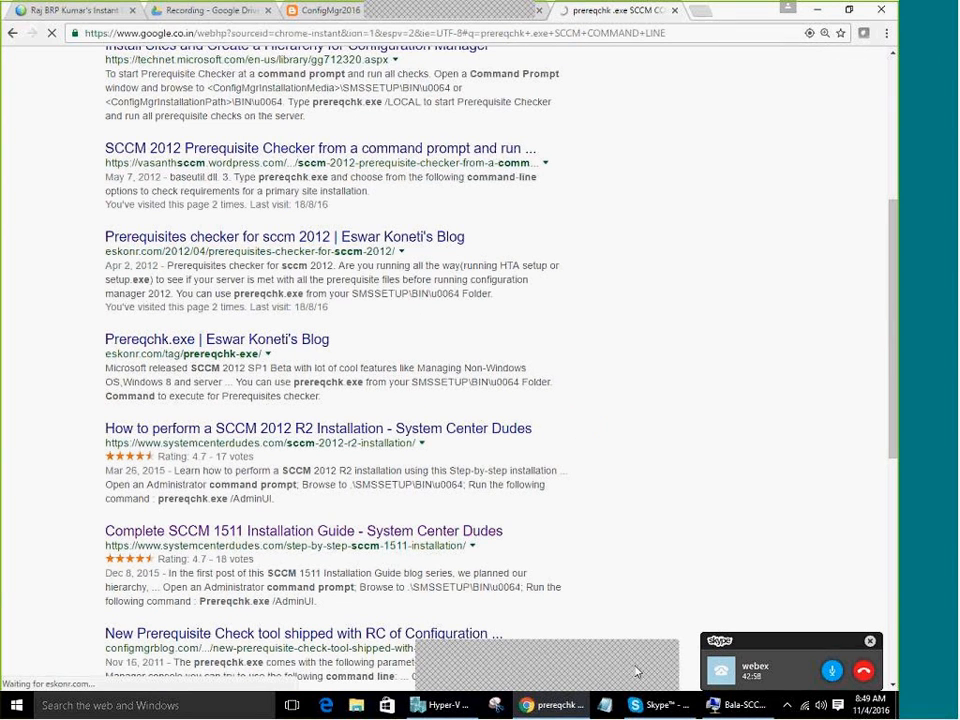
pyautogui.click(738, 705)
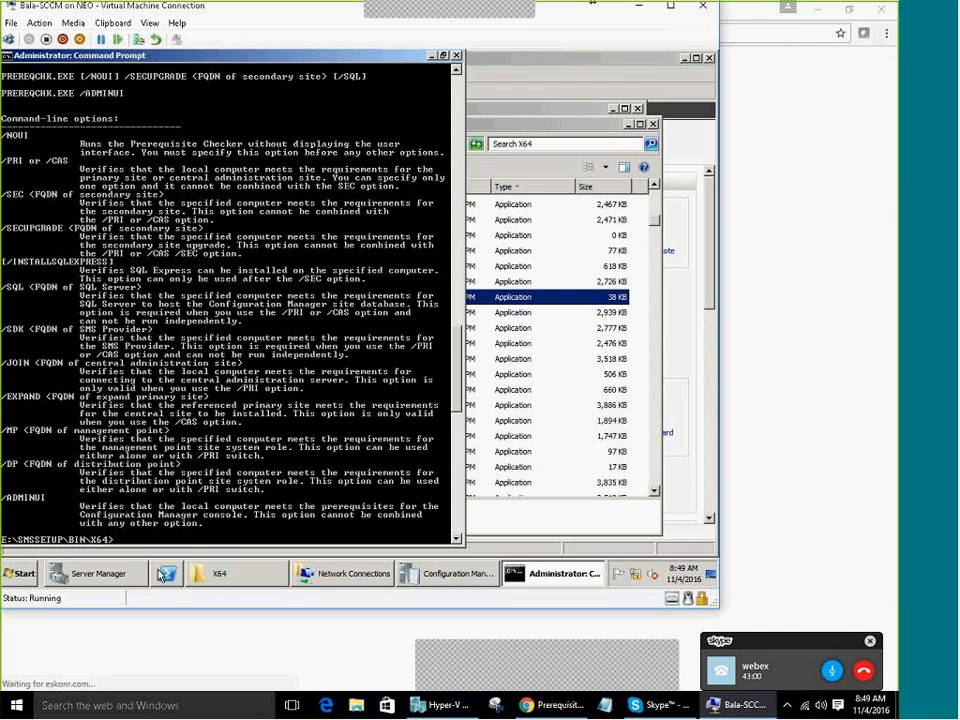
pyautogui.click(215, 573)
pyautogui.scroll(5, 326, 383)
pyautogui.scroll(6, 326, 383)
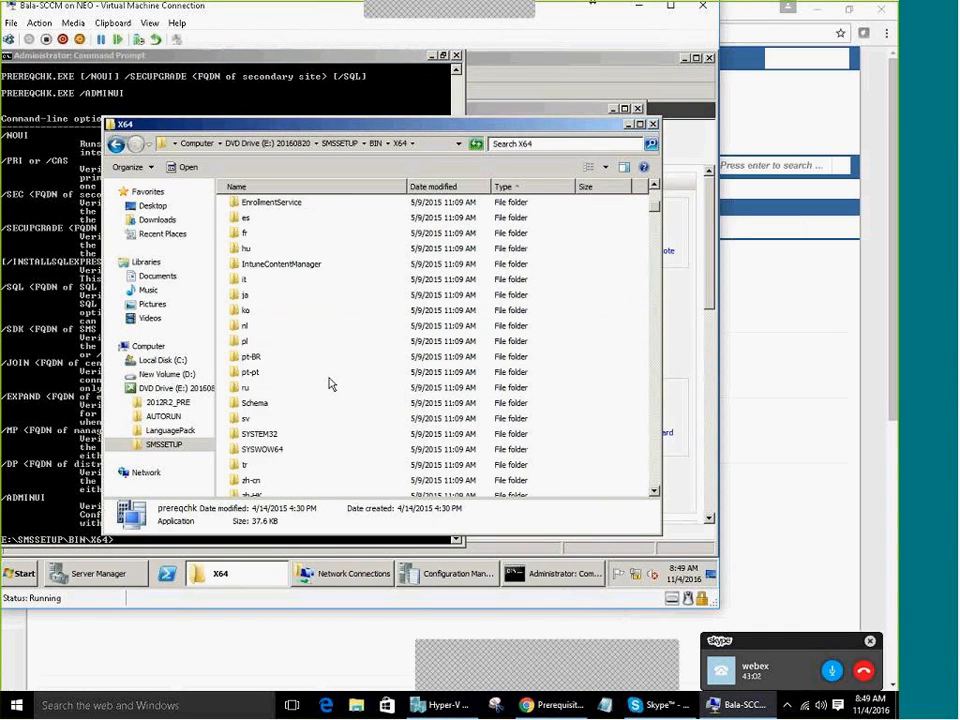
pyautogui.scroll(-3, 333, 385)
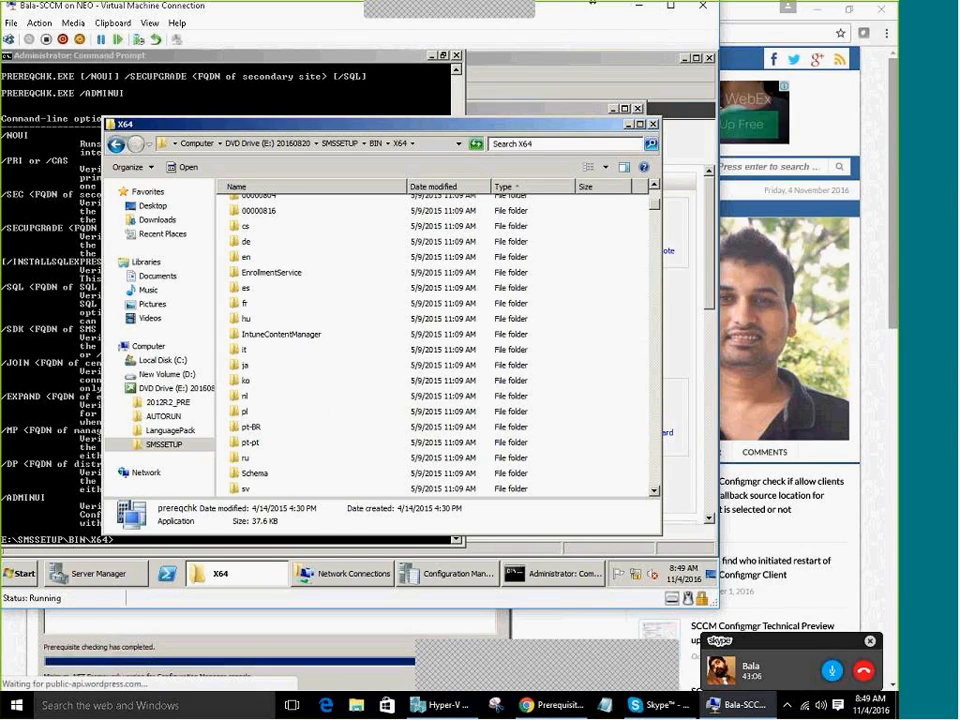
pyautogui.hotkey('alt', 'Tab')
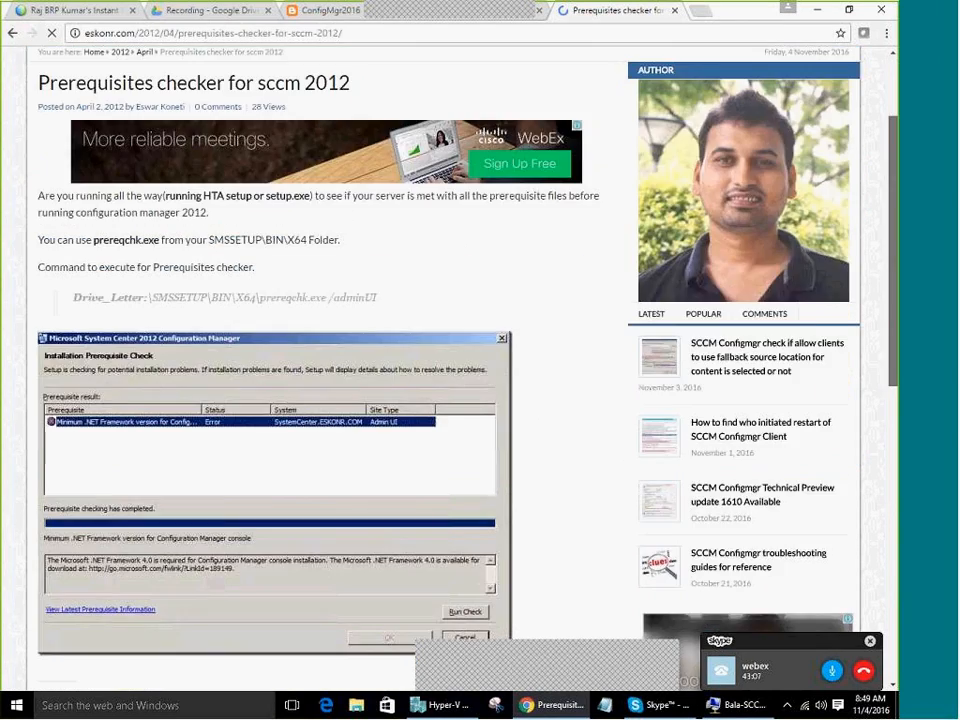
pyautogui.scroll(-5, 274, 408)
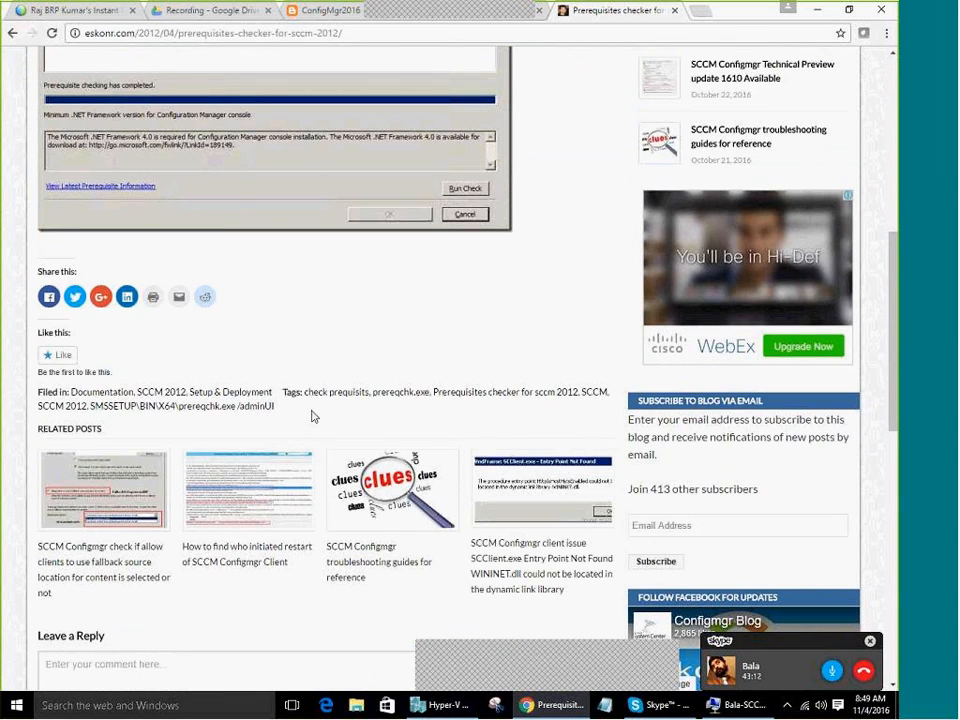
pyautogui.scroll(-5, 313, 414)
pyautogui.scroll(9, 313, 414)
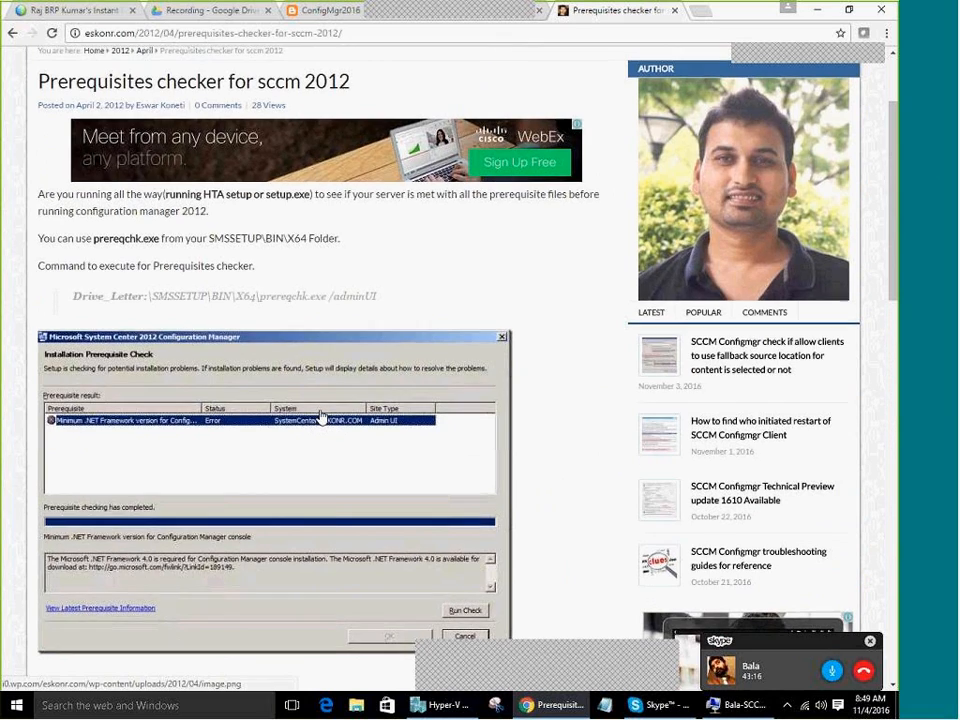
pyautogui.scroll(3, 320, 418)
pyautogui.scroll(-2, 279, 343)
pyautogui.scroll(1, 279, 343)
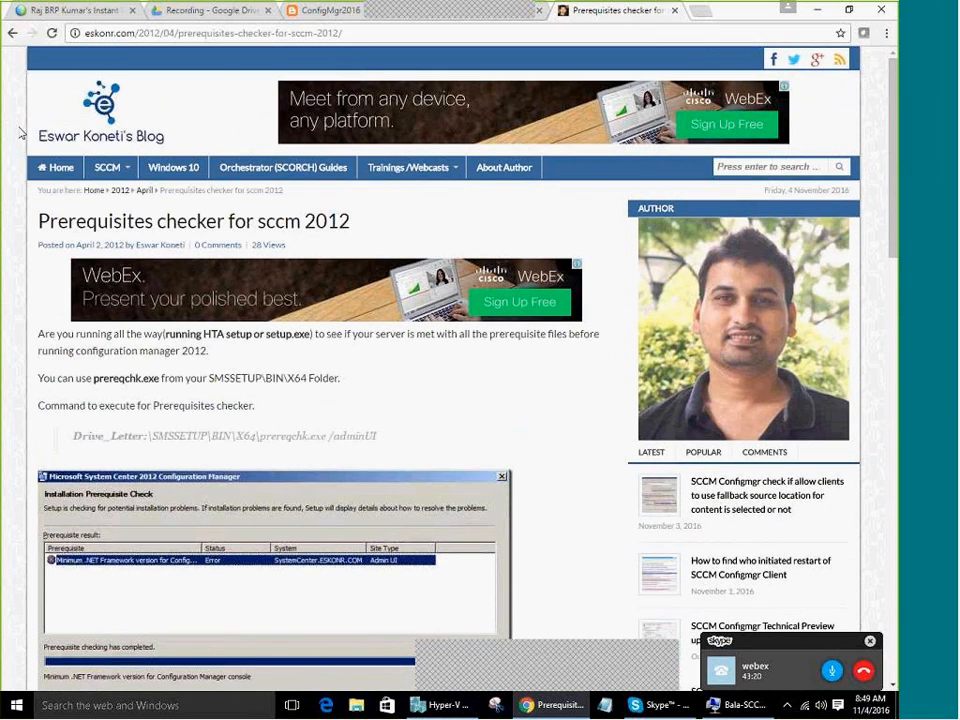
pyautogui.click(12, 33)
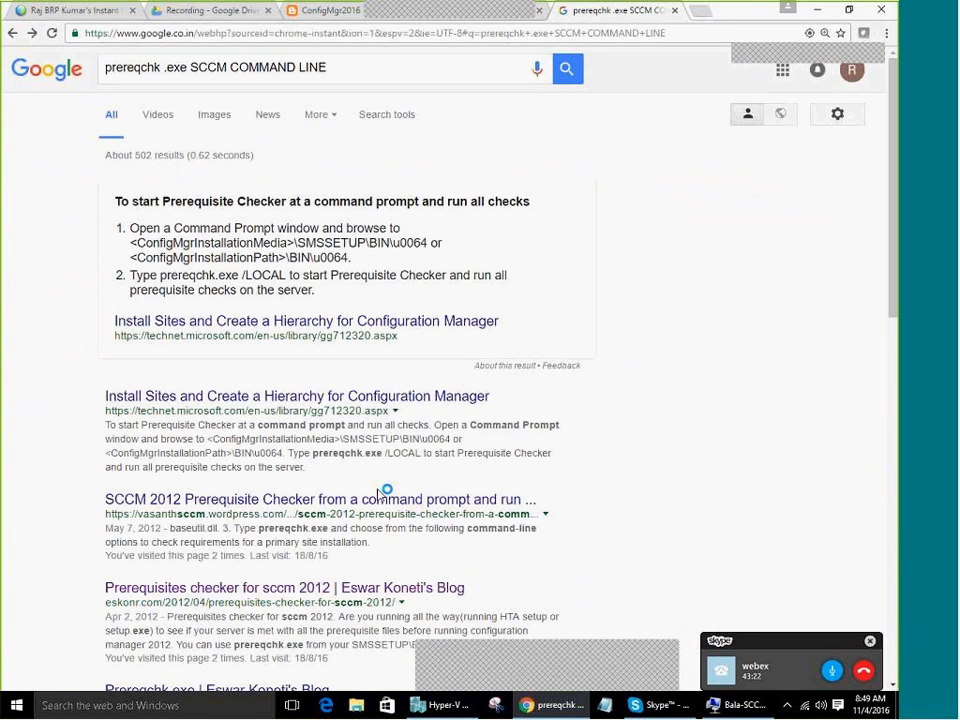
# Open and skim the SCCM 2012 Prerequisite Checker command-prompt article
pyautogui.click(376, 500)
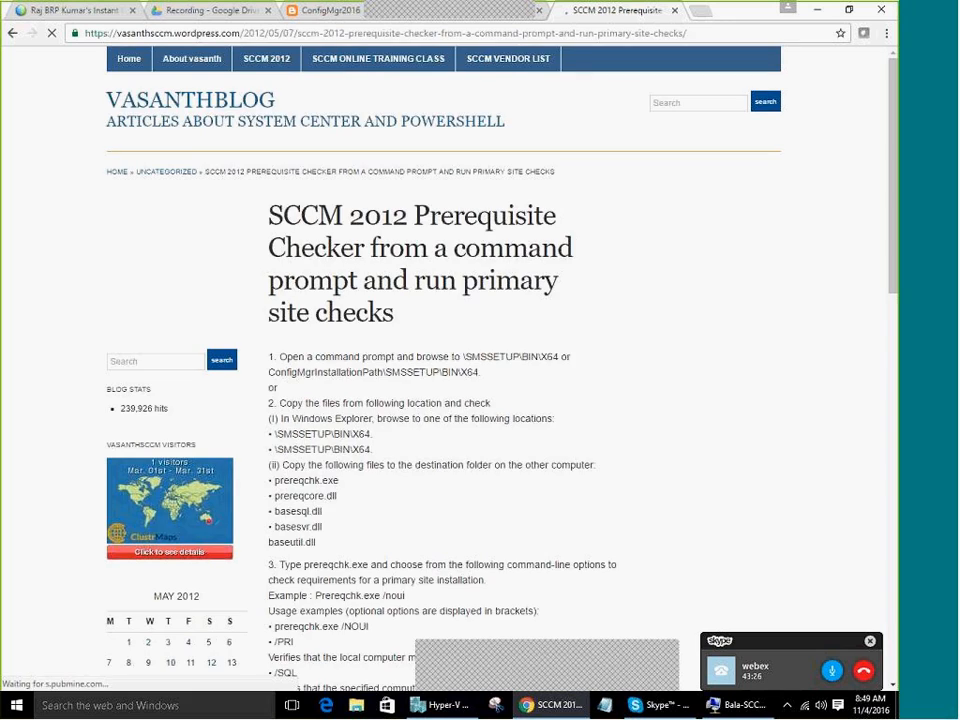
pyautogui.scroll(-4, 375, 495)
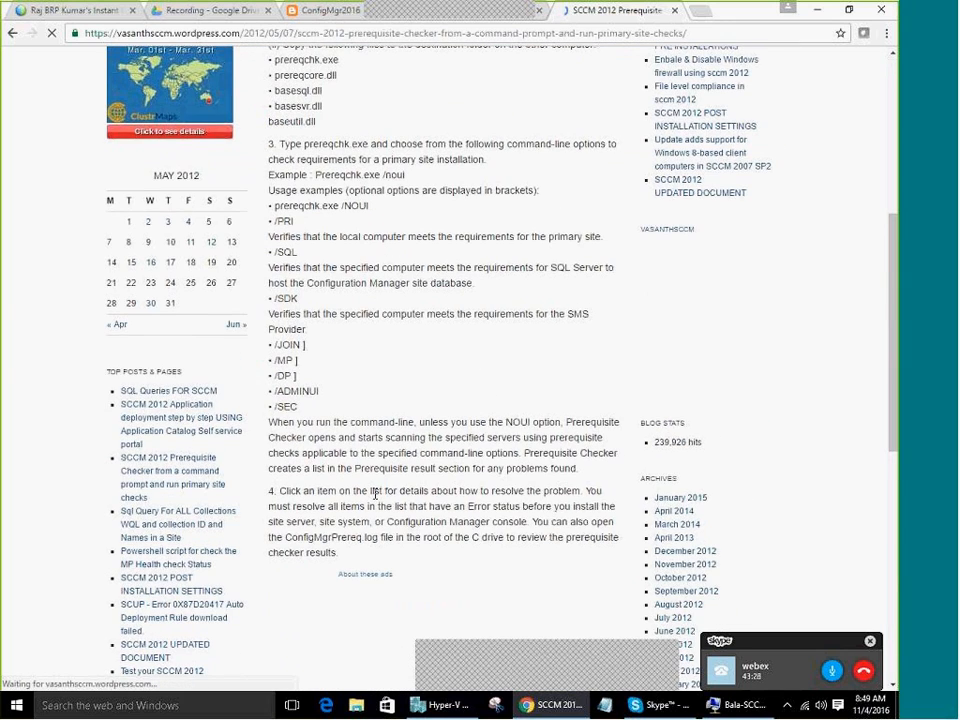
pyautogui.scroll(1, 375, 495)
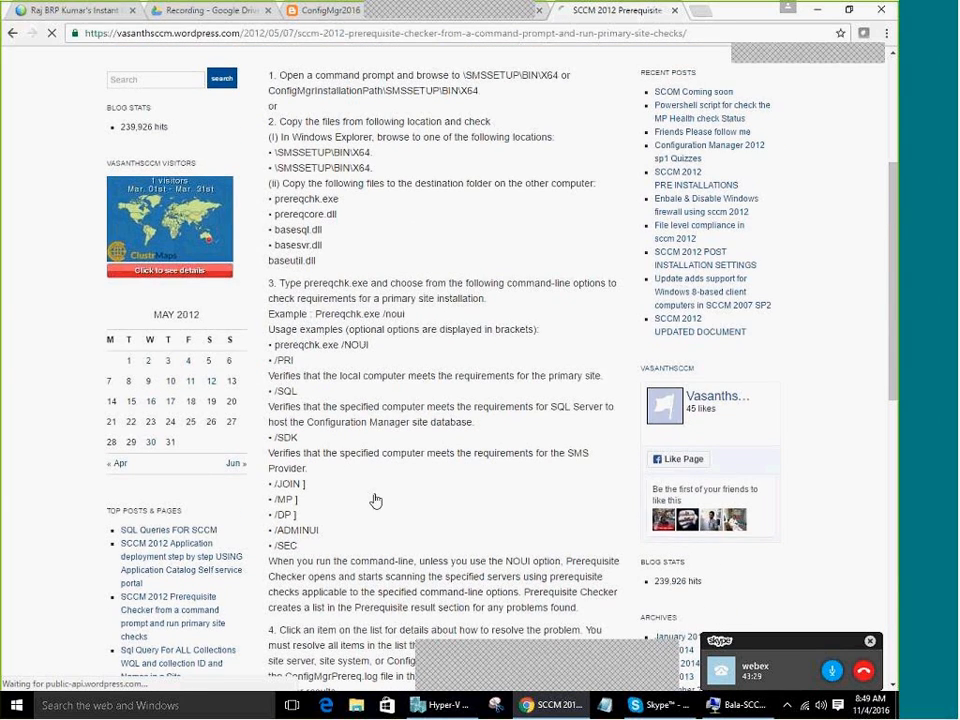
pyautogui.scroll(-2, 375, 498)
pyautogui.scroll(-3, 375, 500)
pyautogui.scroll(3, 375, 500)
pyautogui.scroll(-1, 375, 500)
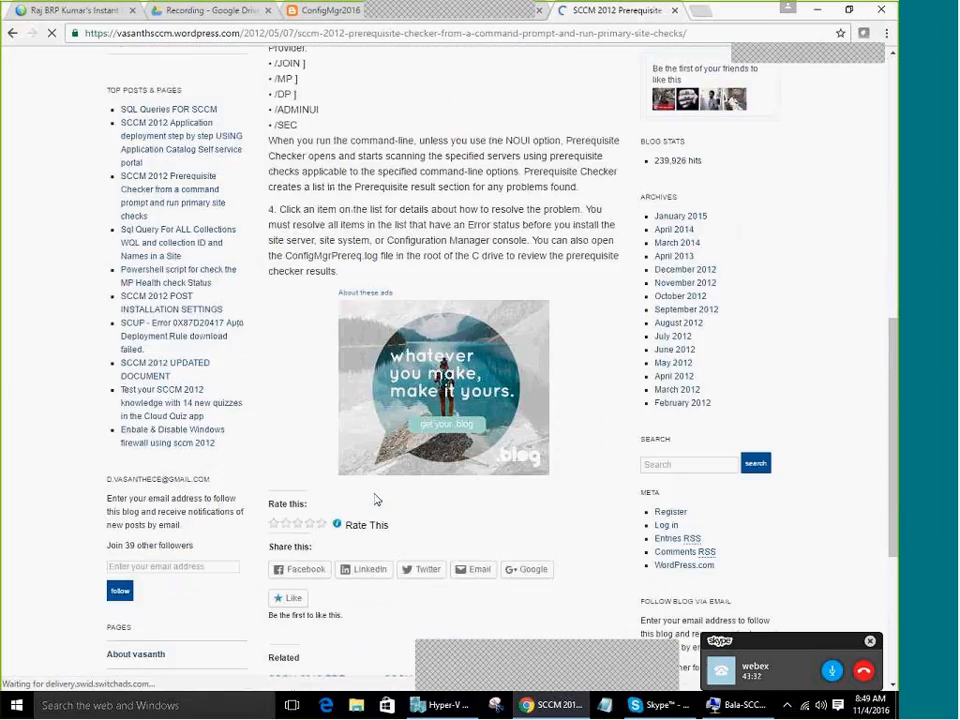
pyautogui.scroll(1, 375, 499)
pyautogui.scroll(1, 375, 500)
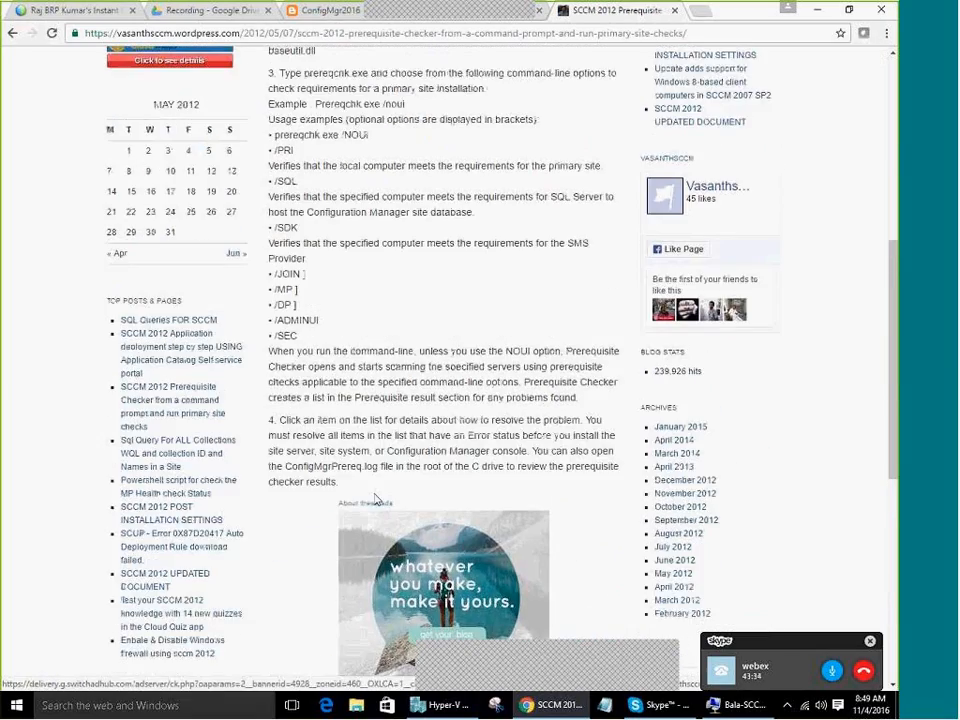
pyautogui.scroll(2, 376, 498)
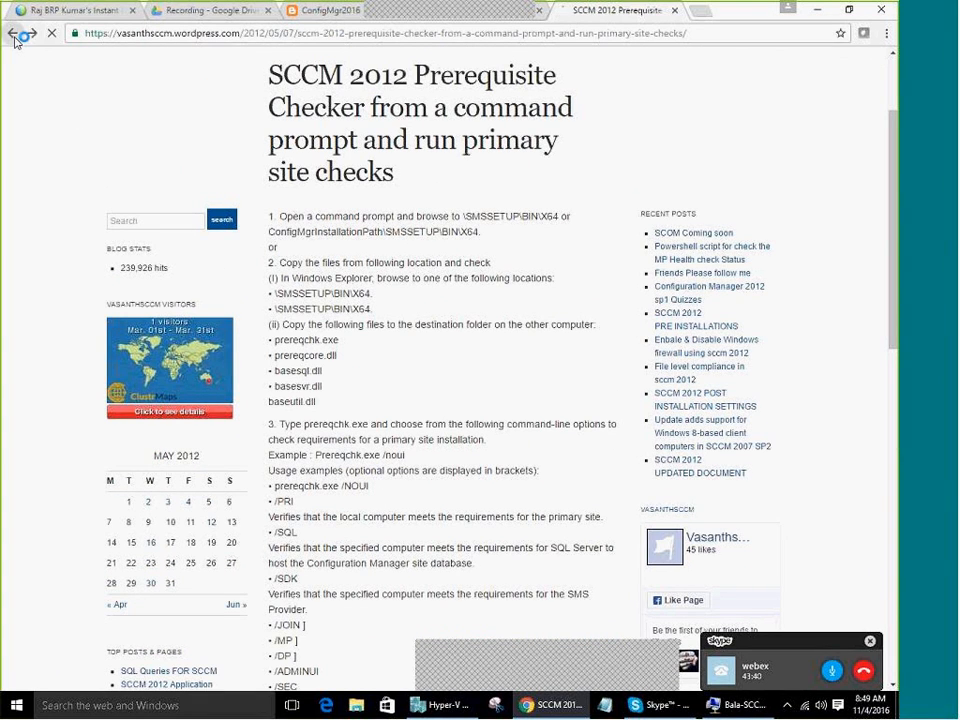
# Go back to the Google results and open 'How to perform a SCCM 2012 R2 Installation'
pyautogui.hotkey('alt', 'Left')
pyautogui.scroll(-5, 393, 524)
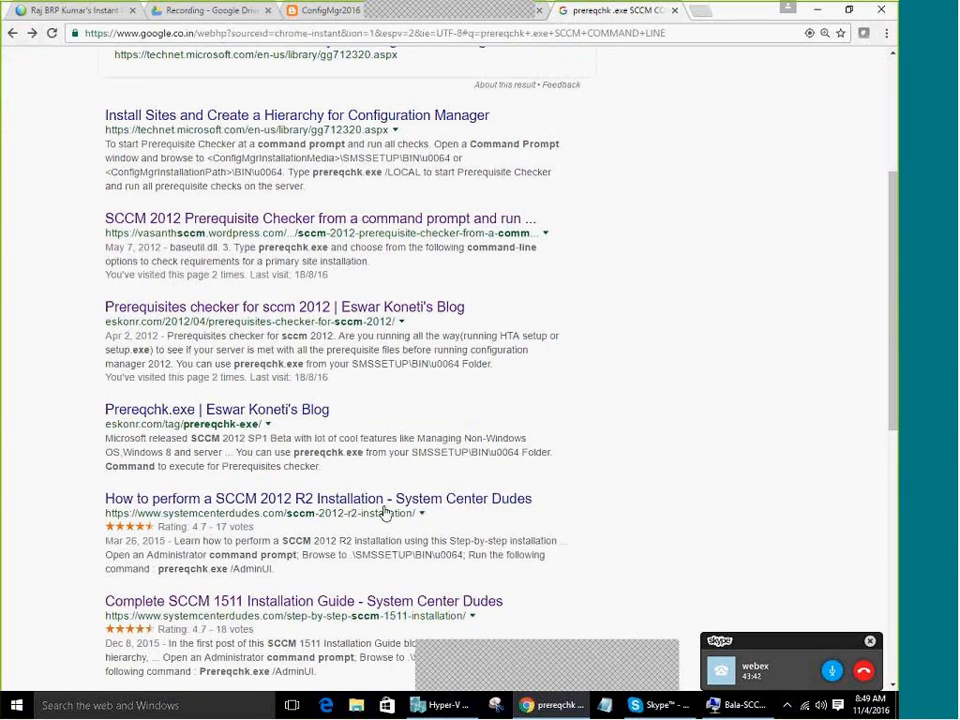
pyautogui.scroll(-2, 424, 532)
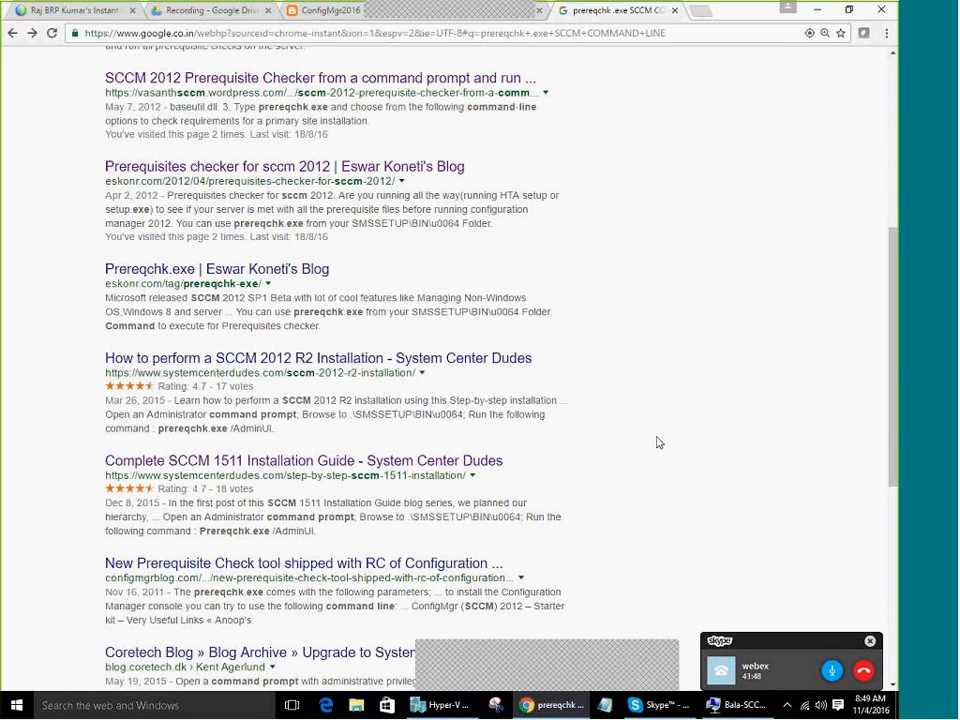
pyautogui.scroll(-1, 395, 305)
pyautogui.click(386, 298)
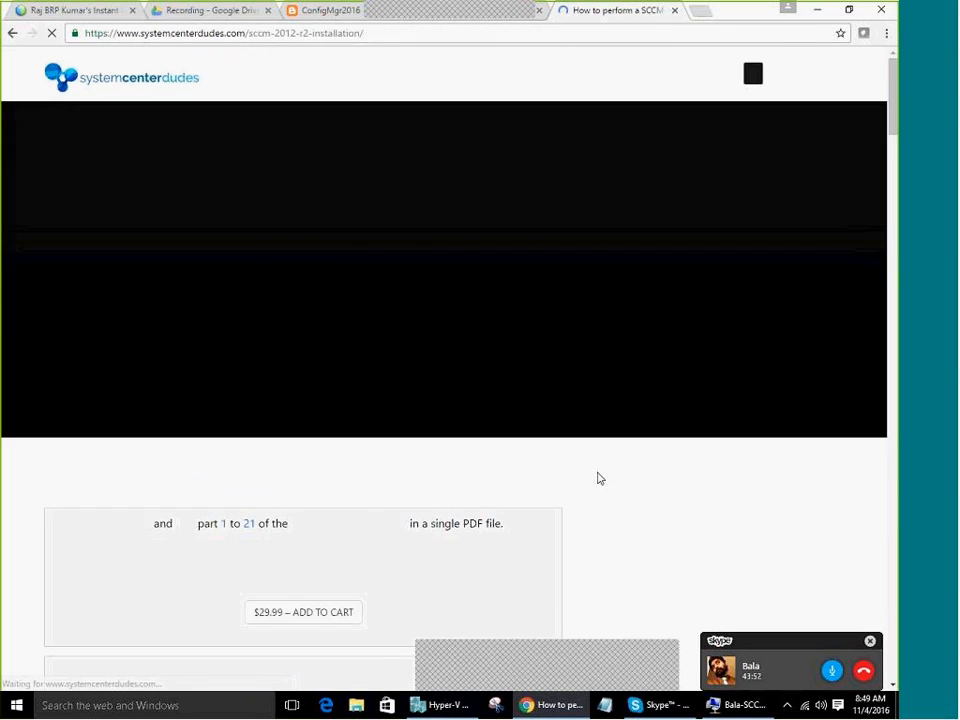
# Read the guide's Prerequisite Check section ('prereqchk.exe /AdminUI'), then return to the VM window
pyautogui.scroll(-12, 514, 506)
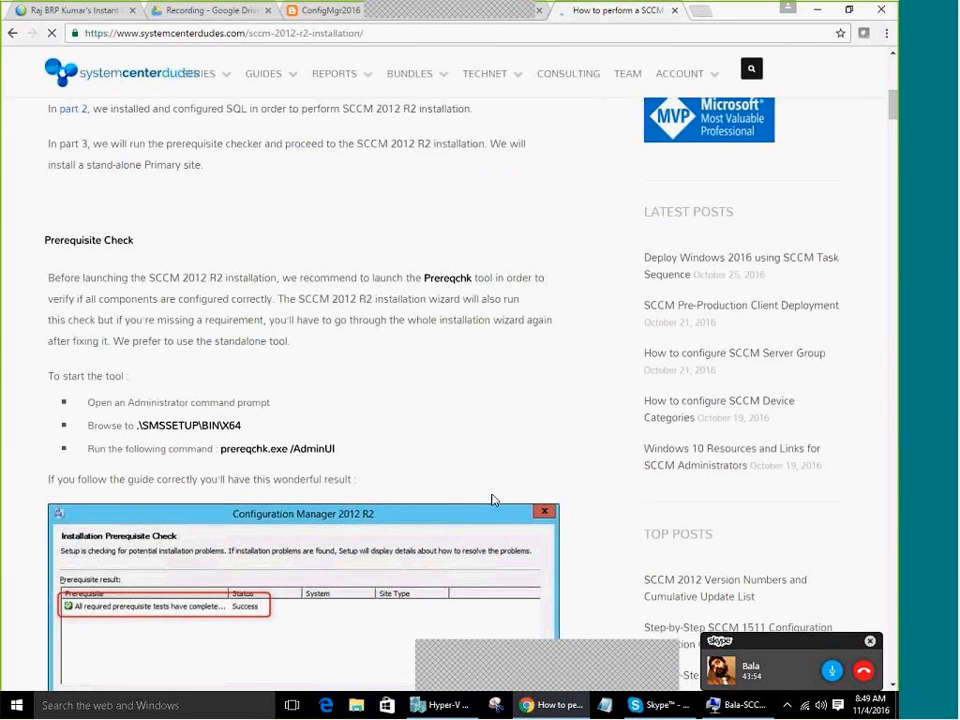
pyautogui.scroll(3, 492, 501)
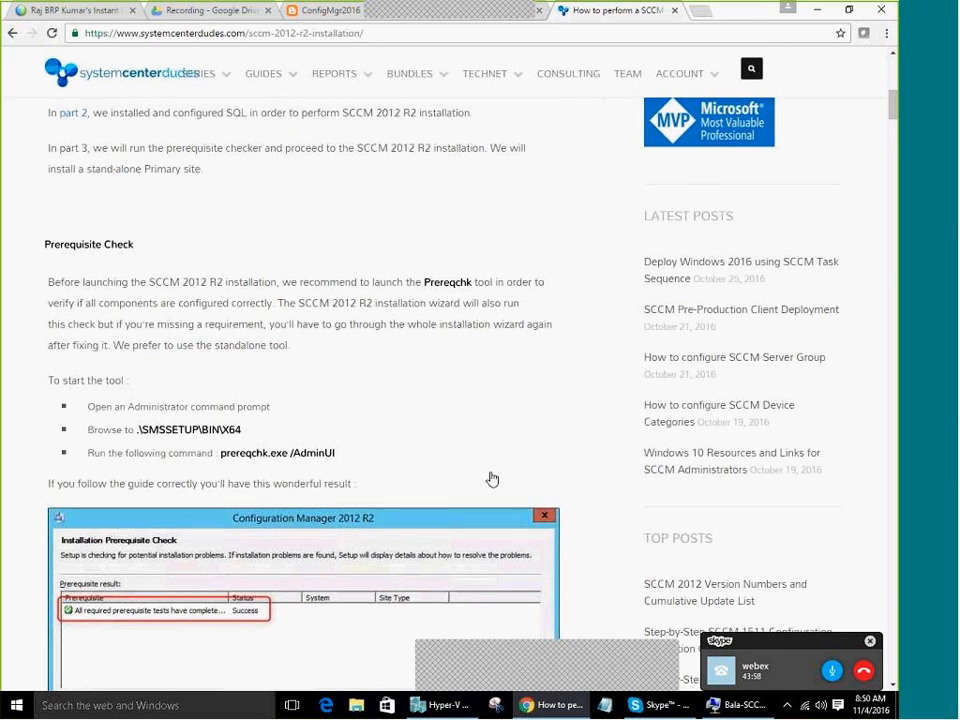
pyautogui.scroll(-7, 490, 480)
pyautogui.scroll(-8, 492, 477)
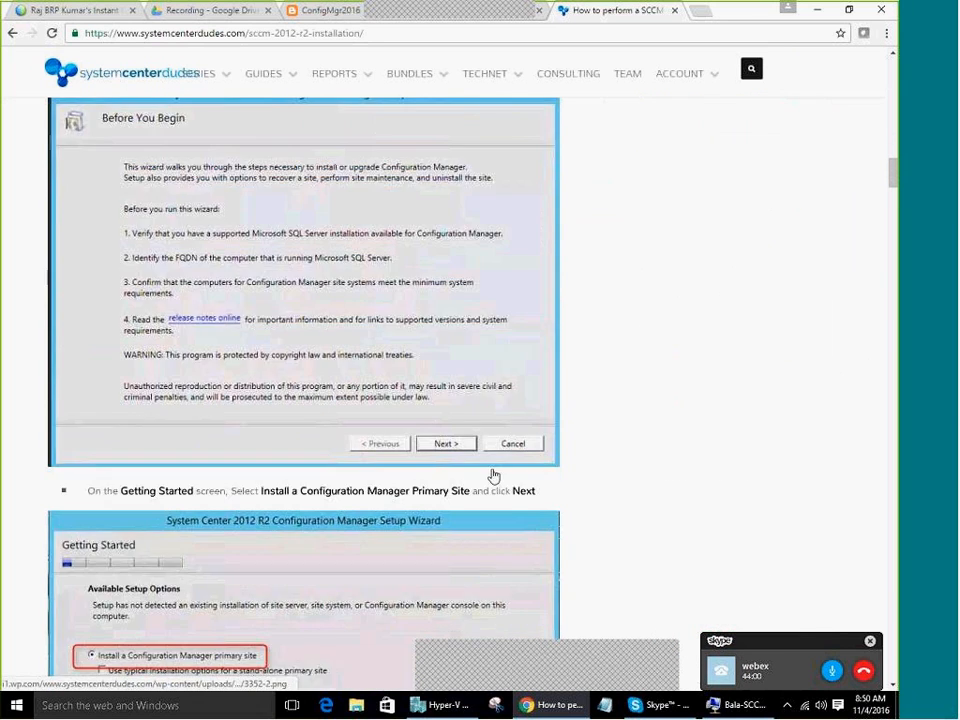
pyautogui.scroll(8, 494, 481)
pyautogui.scroll(3, 492, 482)
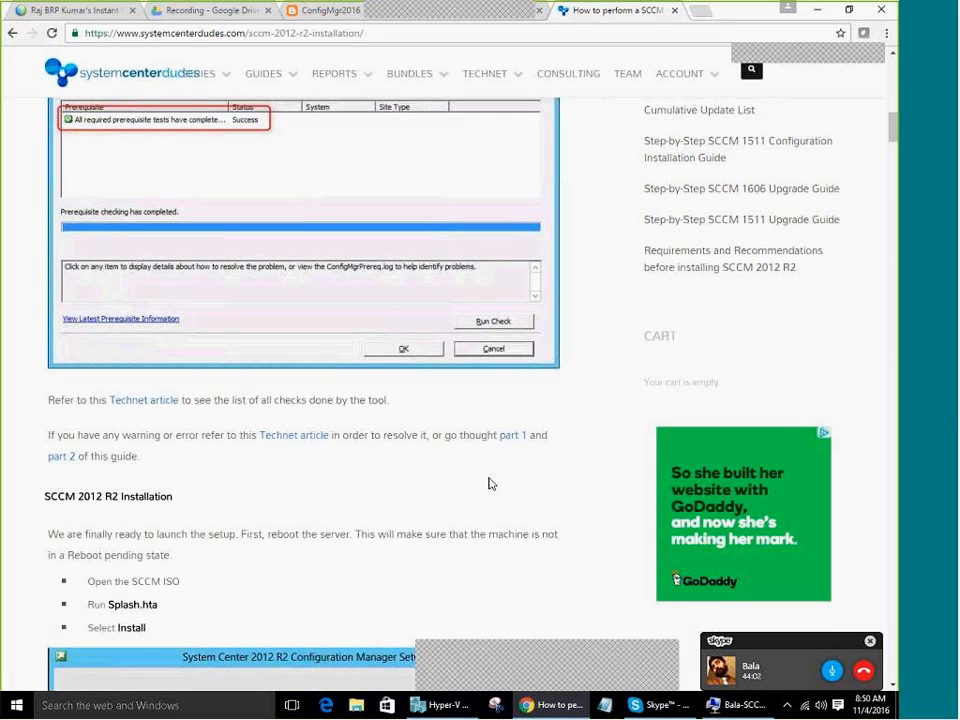
pyautogui.scroll(5, 490, 483)
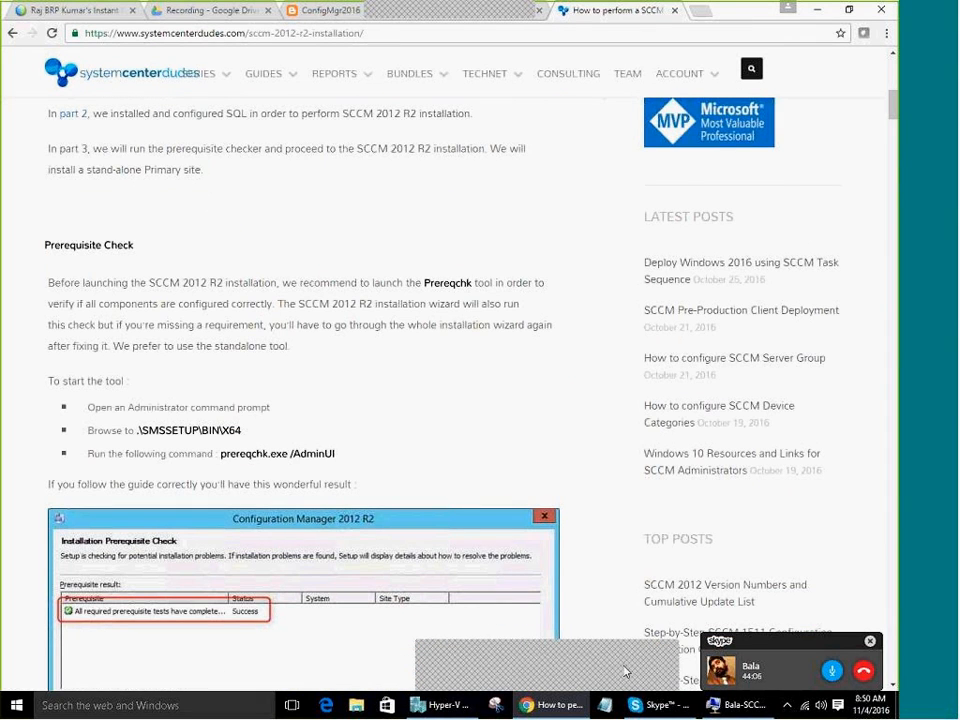
pyautogui.click(742, 705)
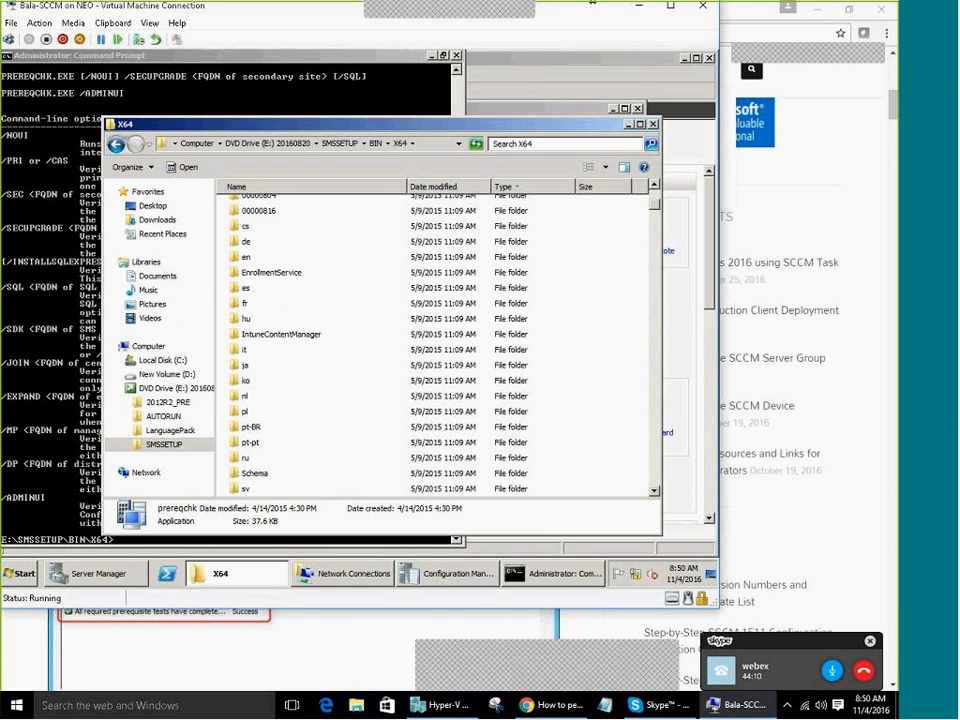
# Check Server Manager's Roles, then run splash from the DVD Drive (E:) root folder
pyautogui.click(240, 578)
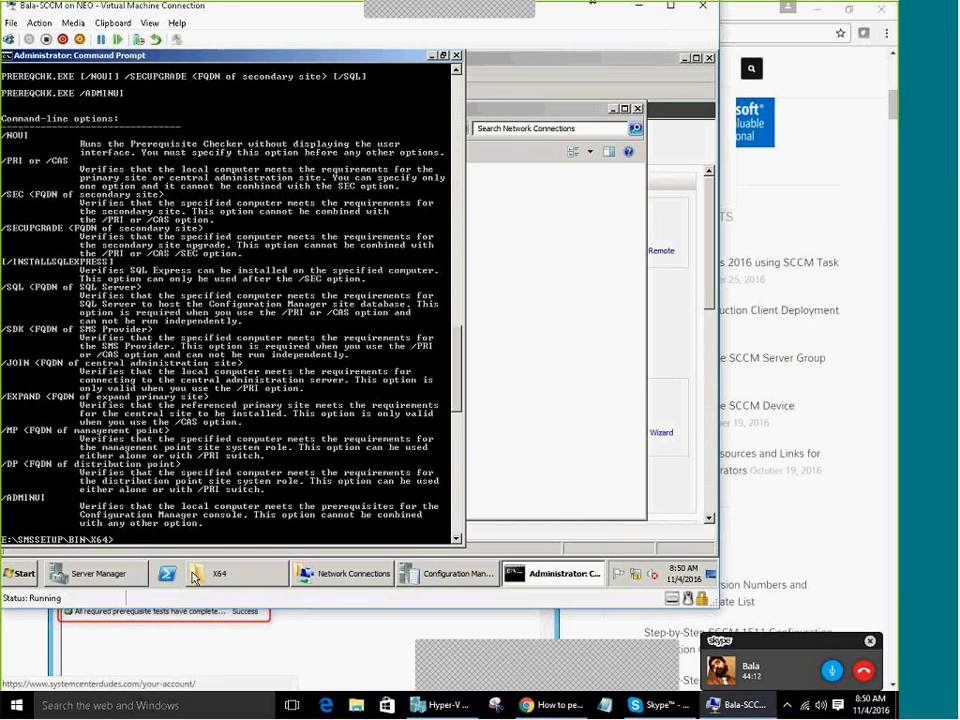
pyautogui.click(103, 576)
pyautogui.click(42, 120)
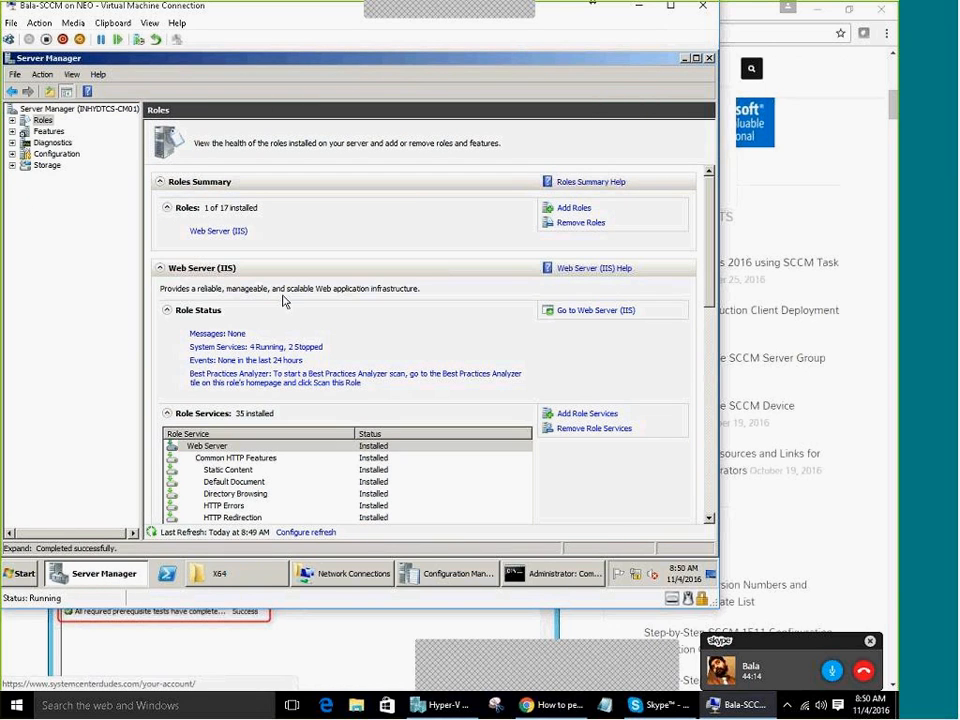
pyautogui.click(218, 573)
pyautogui.click(253, 143)
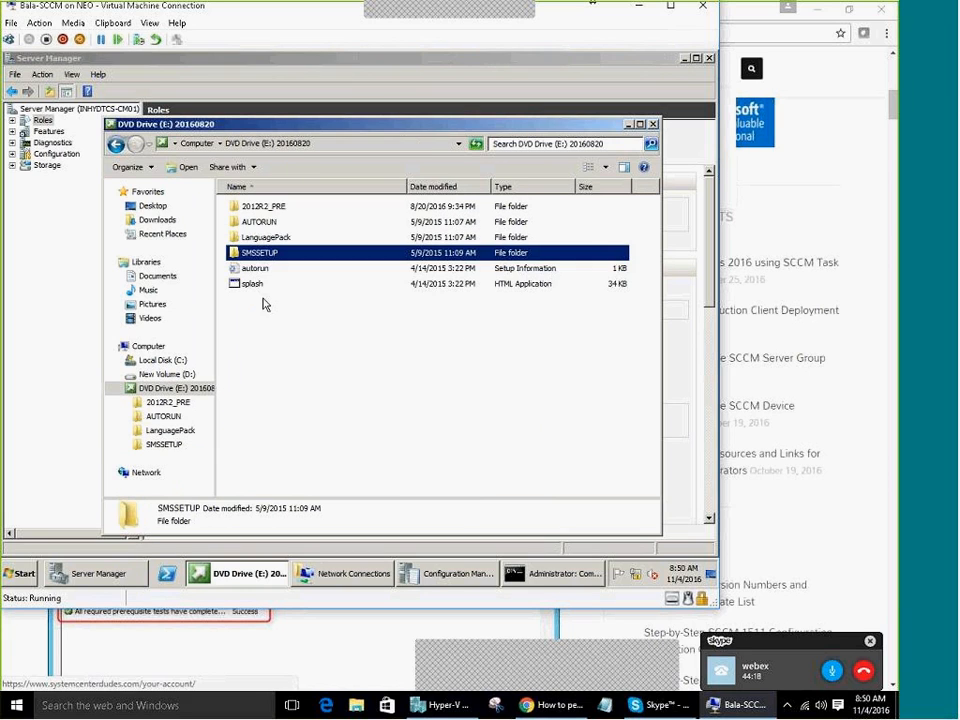
pyautogui.doubleClick(255, 283)
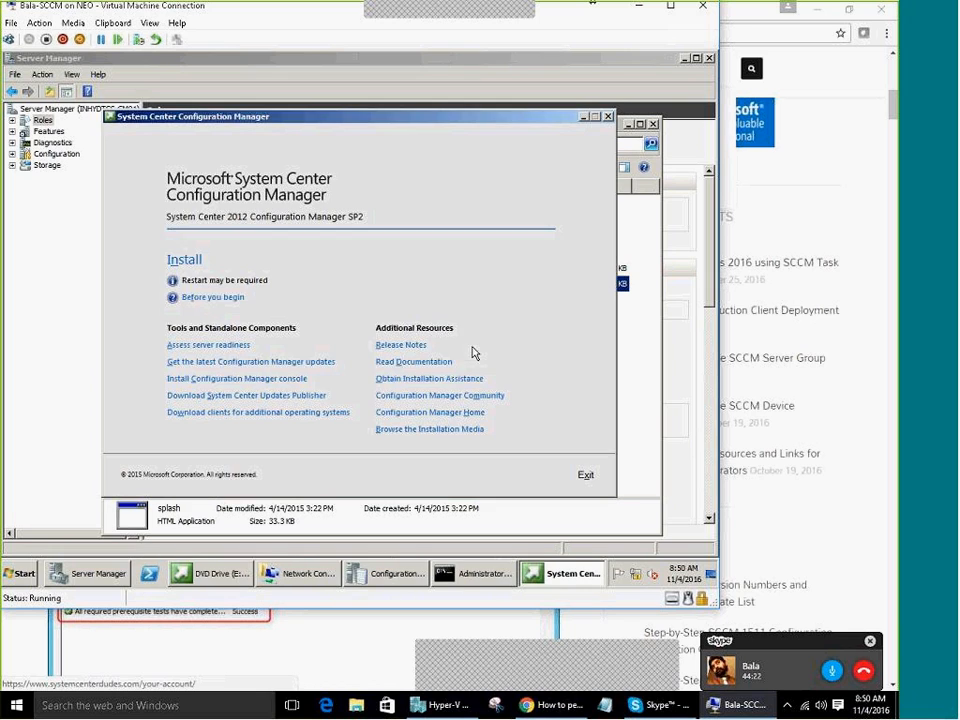
# Try installing Configuration Manager, dismiss the .NET Framework 4.0 error, close splash, and return to Computer
pyautogui.click(185, 262)
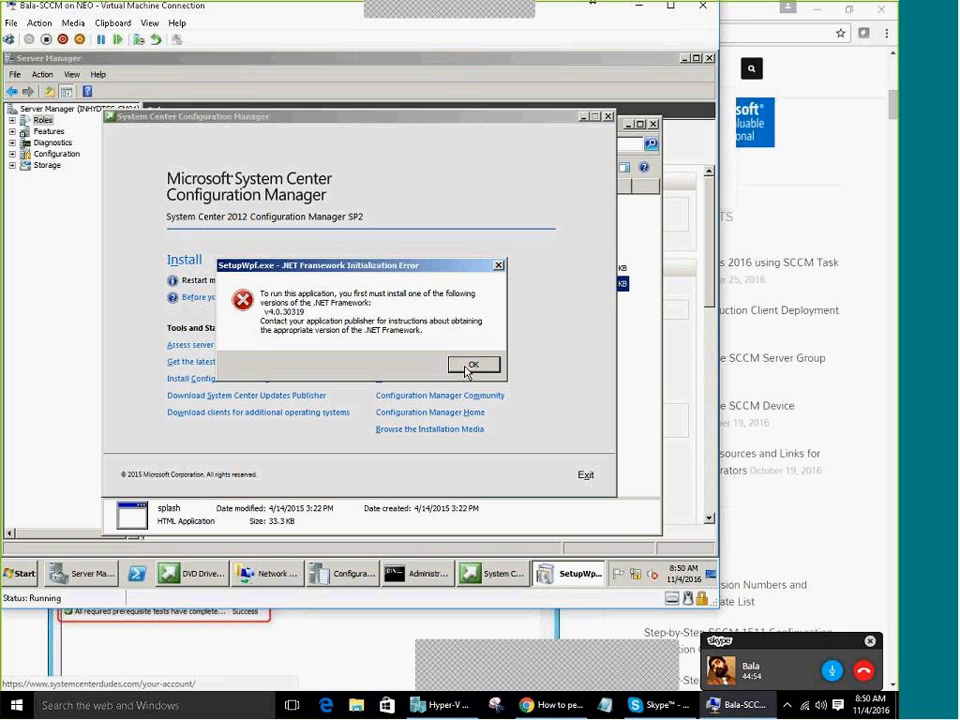
pyautogui.click(472, 365)
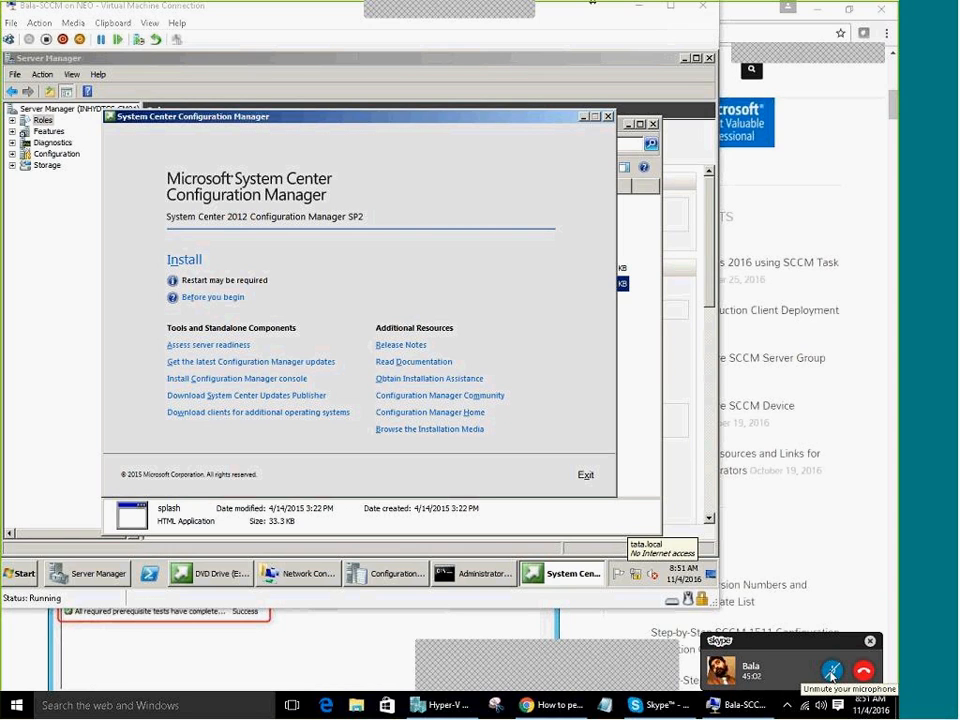
pyautogui.click(830, 672)
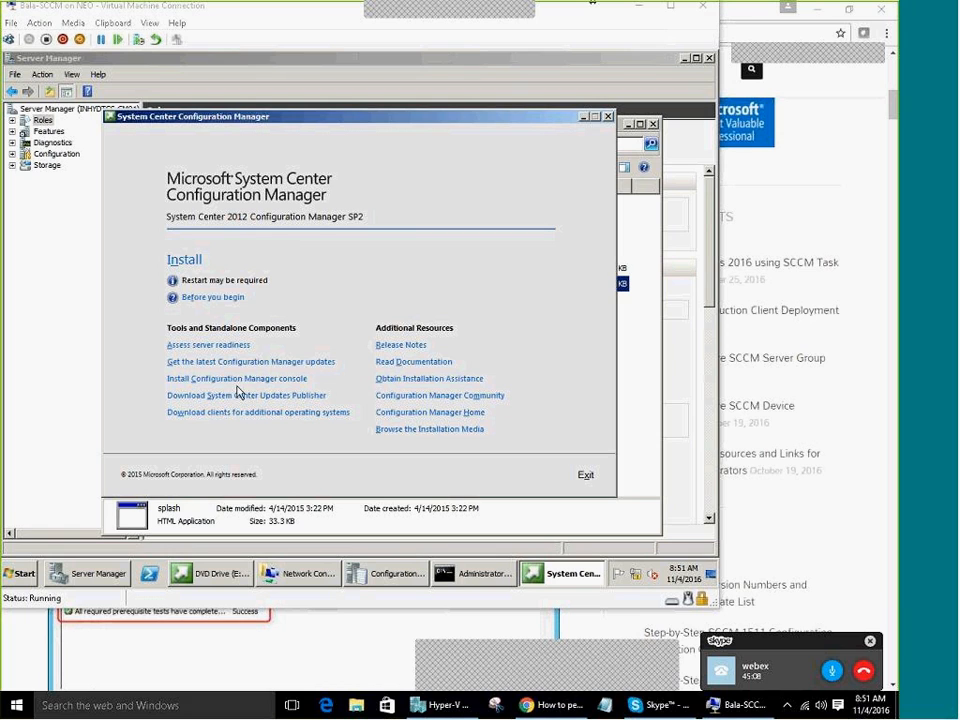
pyautogui.click(585, 476)
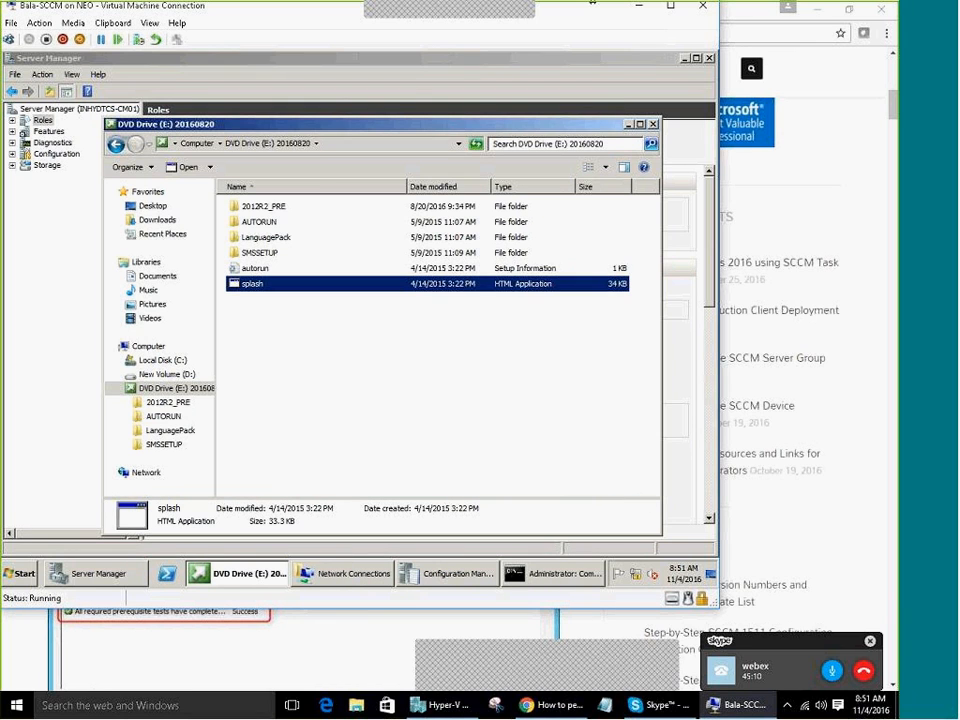
pyautogui.click(209, 146)
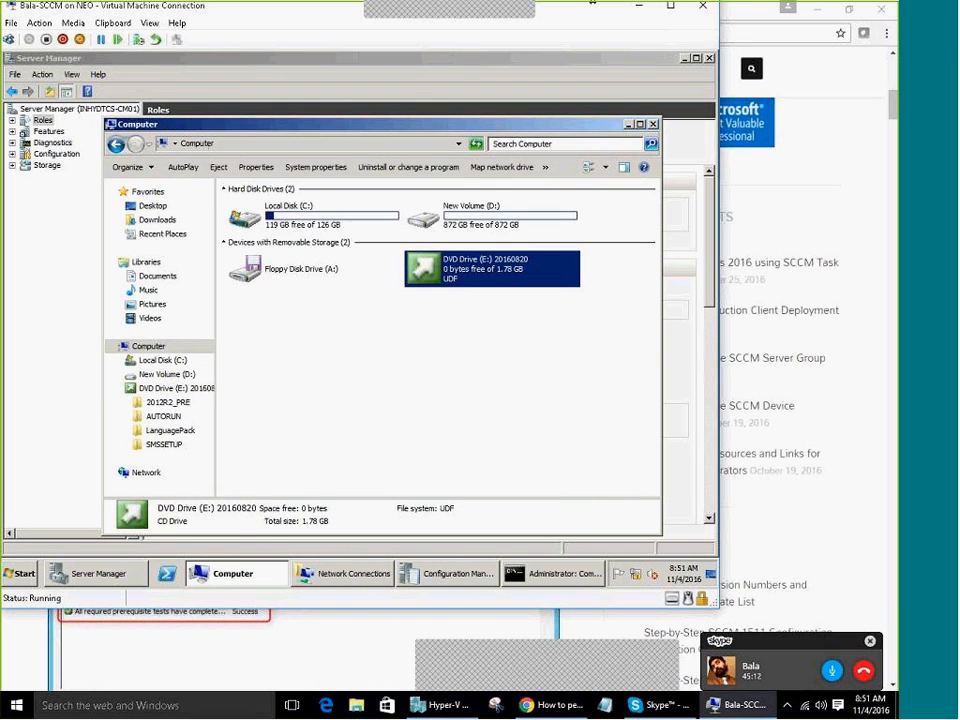
# Insert the sql 2012 sp3 ISO into the VM's DVD drive and open its files from AutoPlay
pyautogui.click(75, 23)
pyautogui.moveTo(88, 37)
pyautogui.click(200, 62)
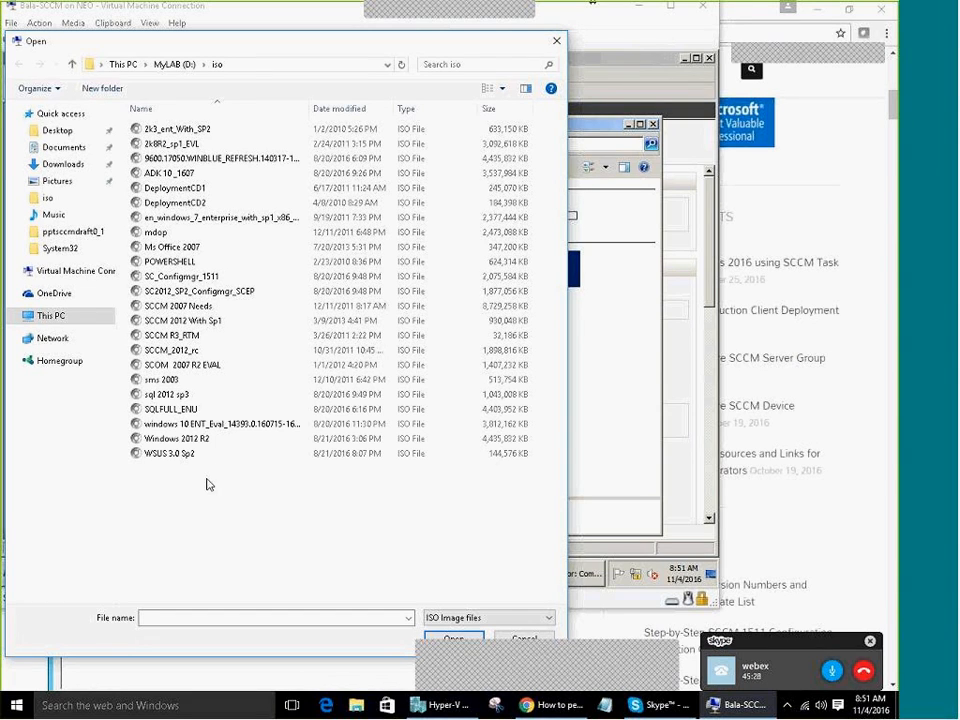
pyautogui.click(220, 401)
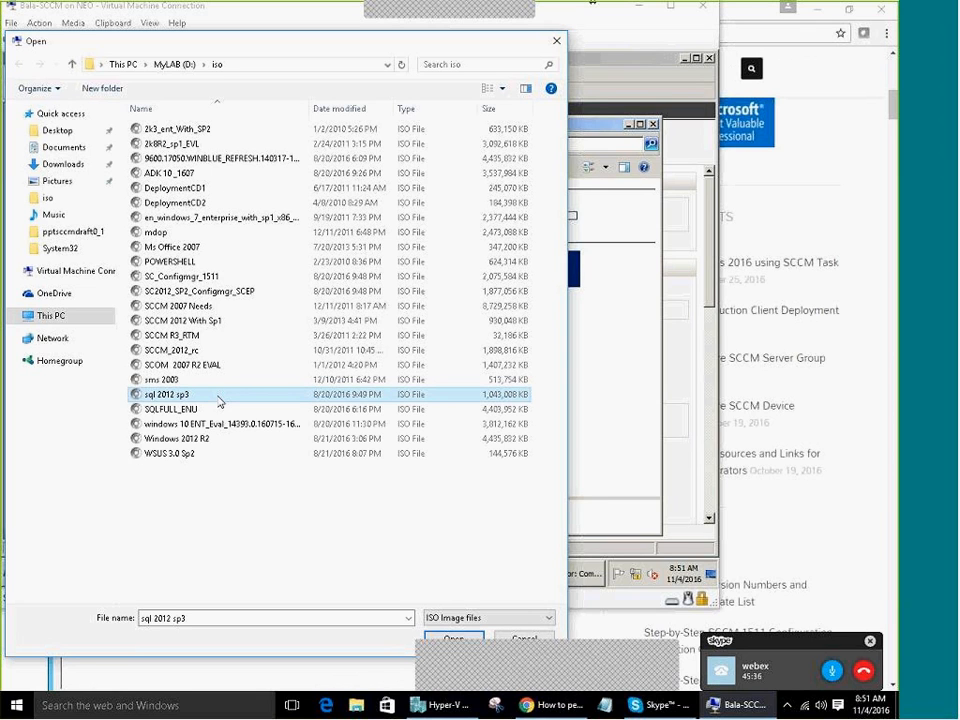
pyautogui.doubleClick(220, 398)
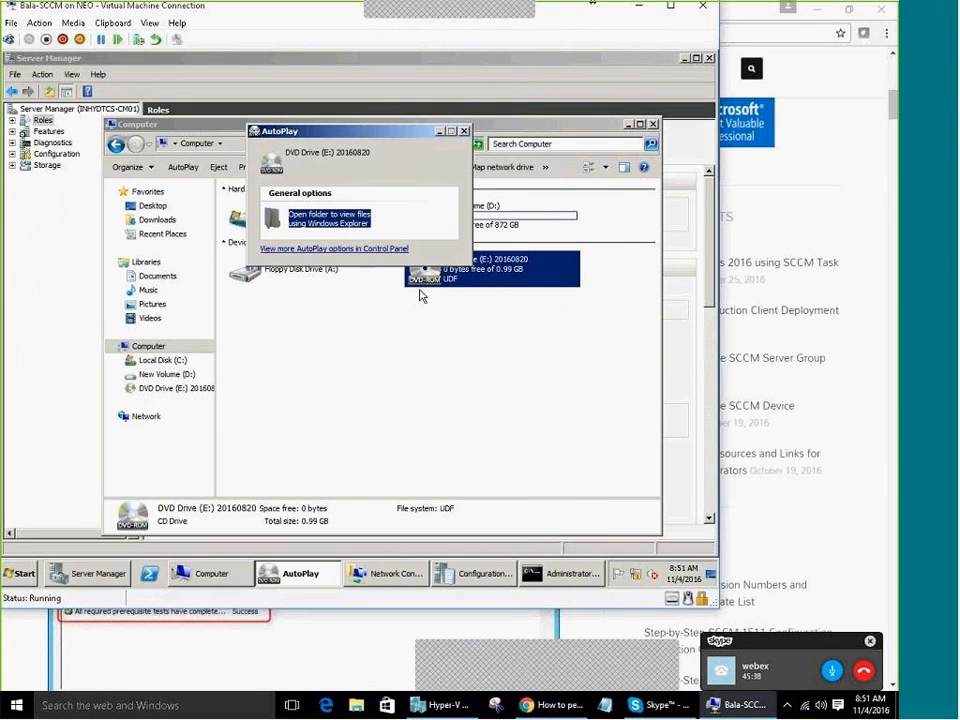
pyautogui.click(325, 226)
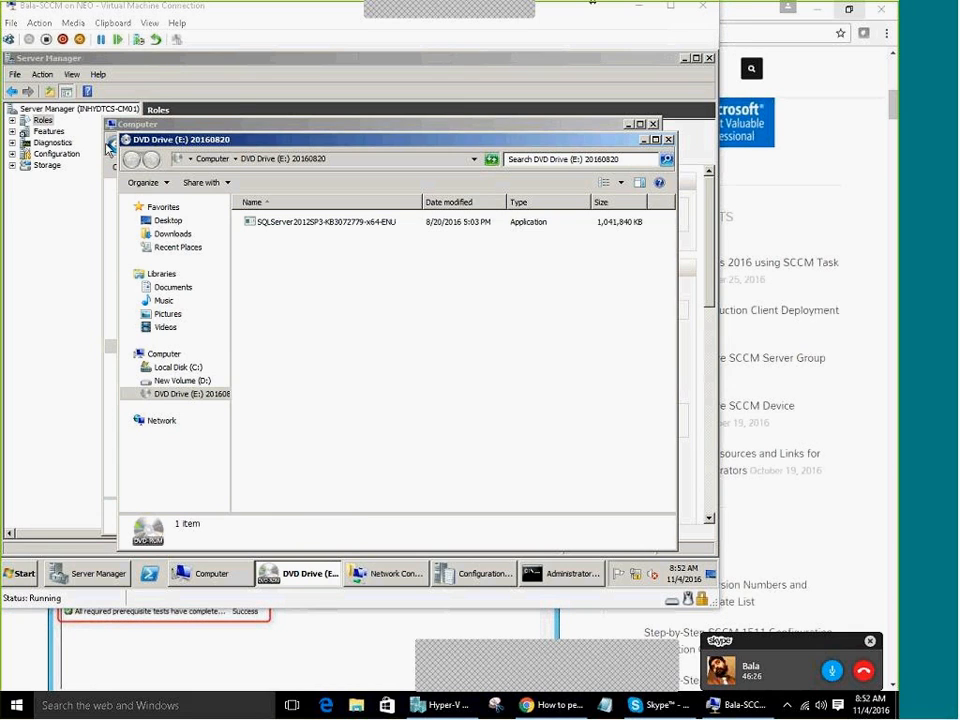
pyautogui.click(75, 24)
# Mount the SQLFULL_ENU ISO in the VM's DVD drive instead of the SP3 image
pyautogui.moveTo(90, 48)
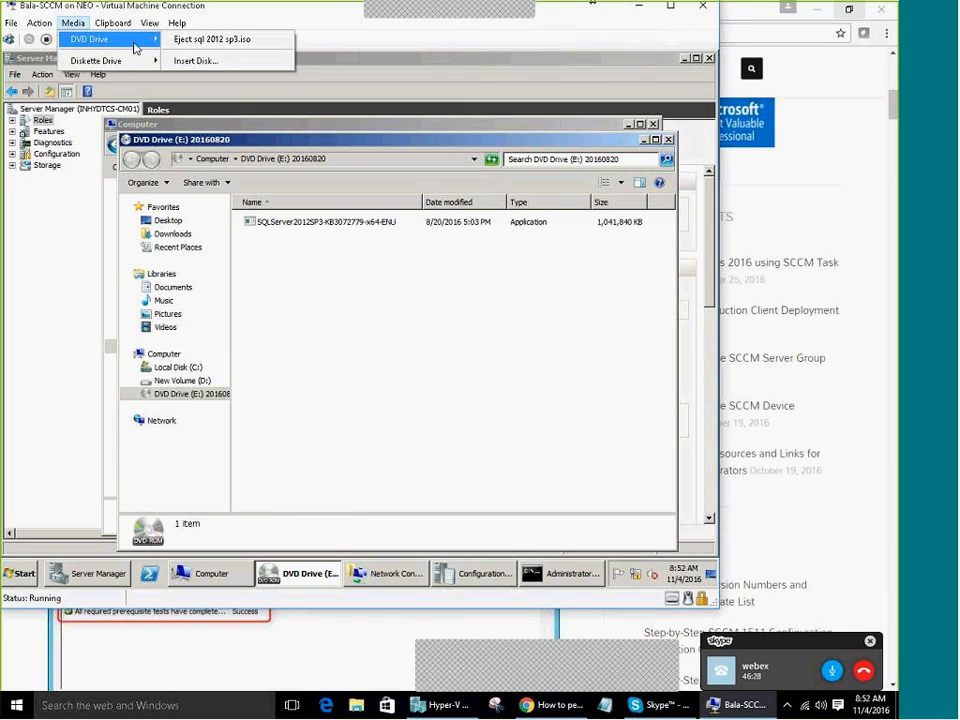
pyautogui.click(205, 60)
pyautogui.doubleClick(180, 409)
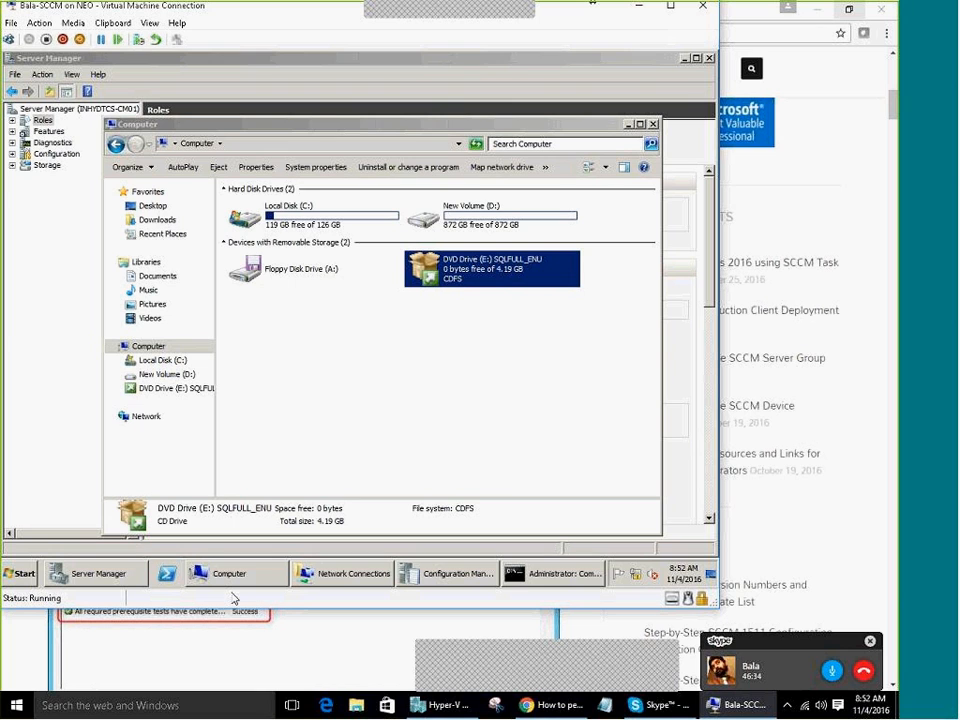
# Minimize Server Manager and Command Prompt, bringing back the Computer window showing SQLFULL_ENU
pyautogui.click(626, 126)
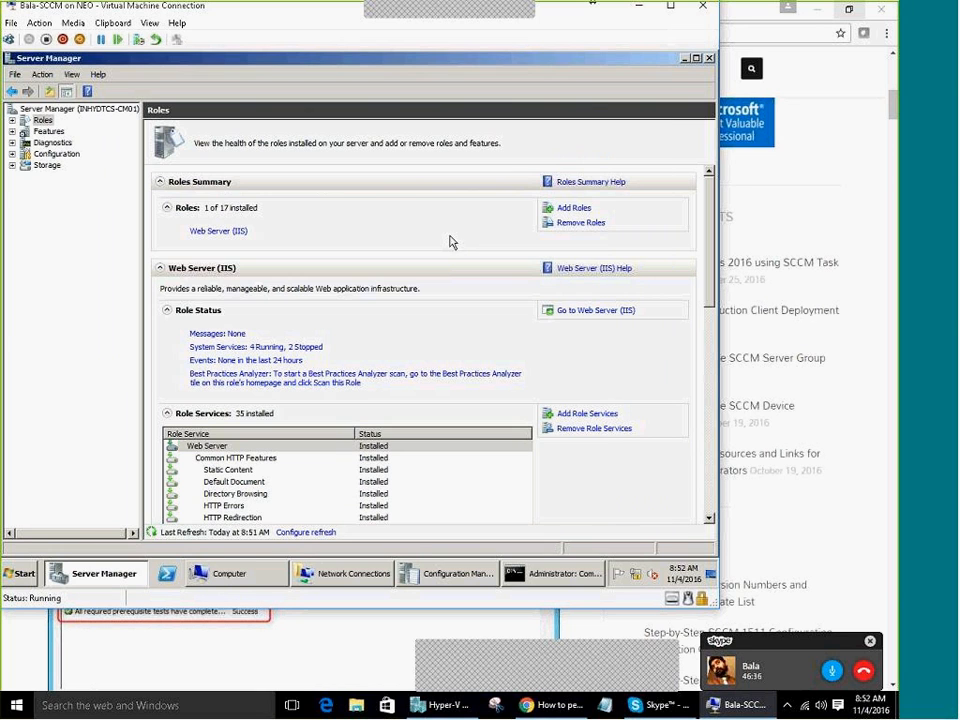
pyautogui.click(111, 580)
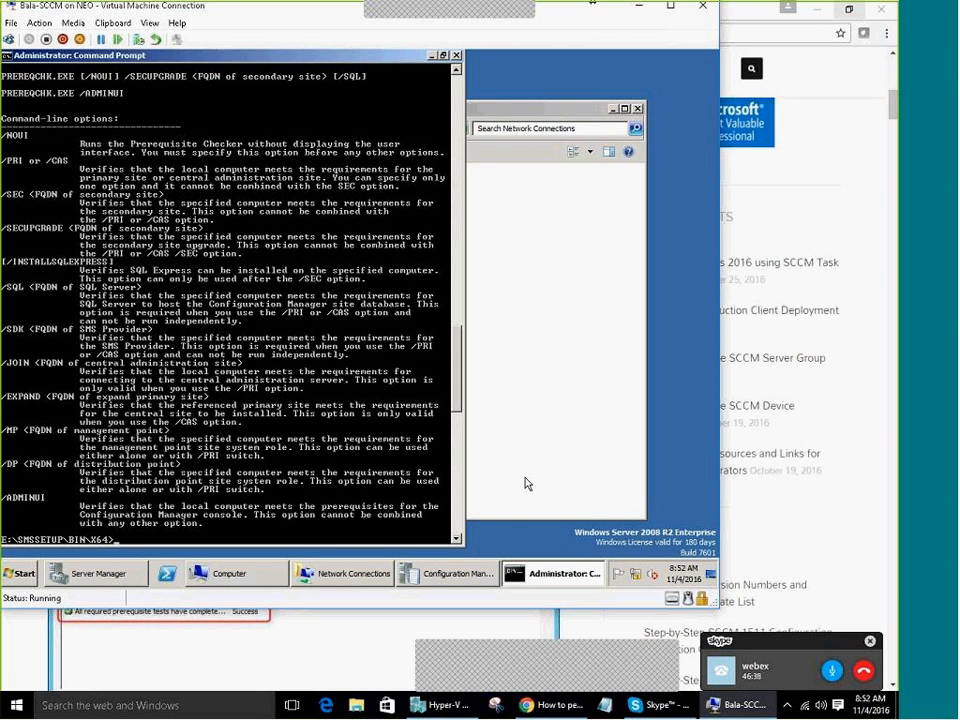
pyautogui.click(540, 573)
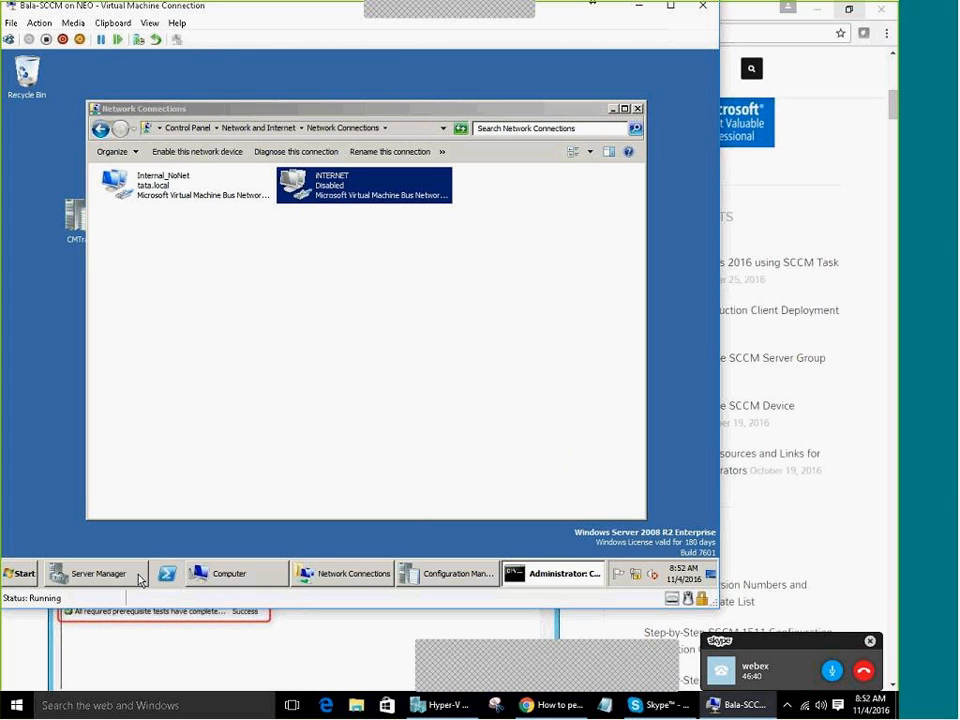
pyautogui.click(240, 575)
# Open the SQLFULL_ENU DVD Drive (E:) and run its setup program
pyautogui.rightClick(500, 287)
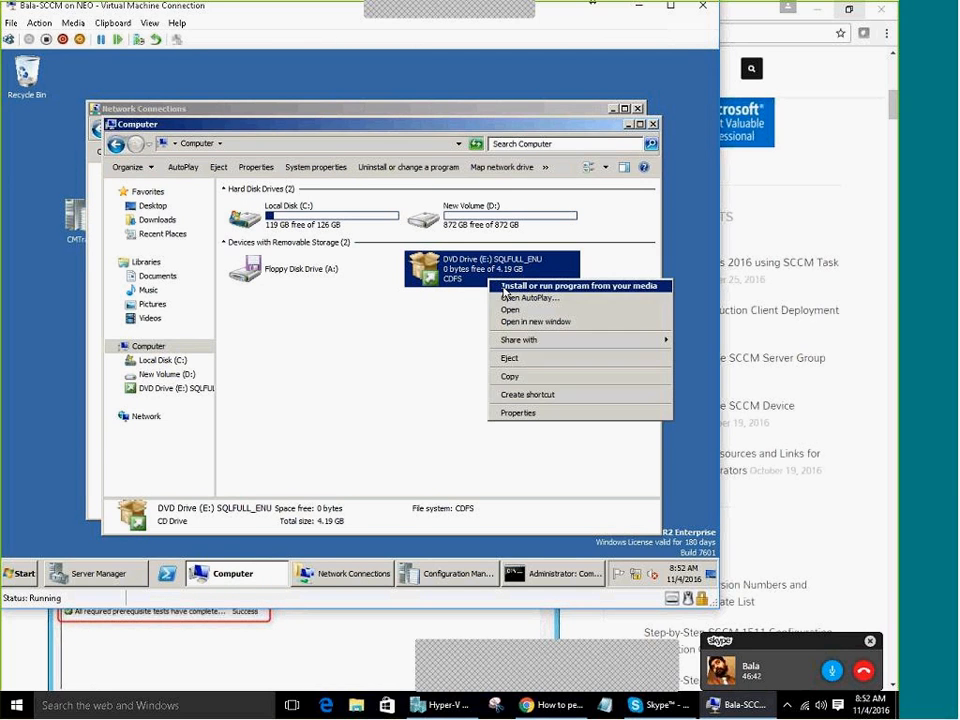
pyautogui.click(503, 287)
pyautogui.rightClick(464, 265)
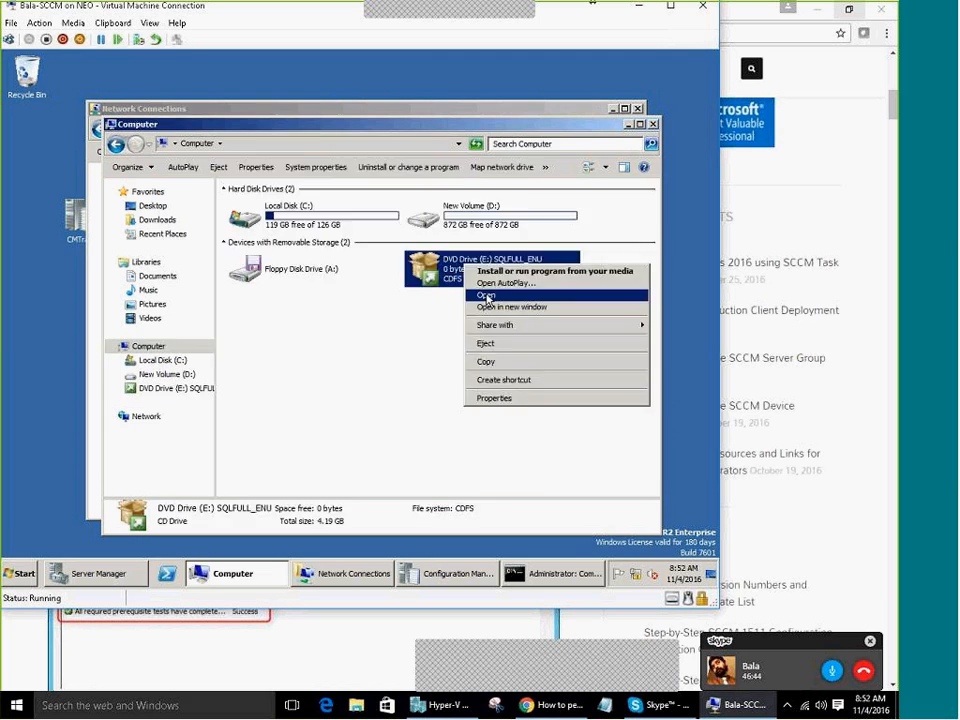
pyautogui.click(485, 296)
pyautogui.rightClick(249, 347)
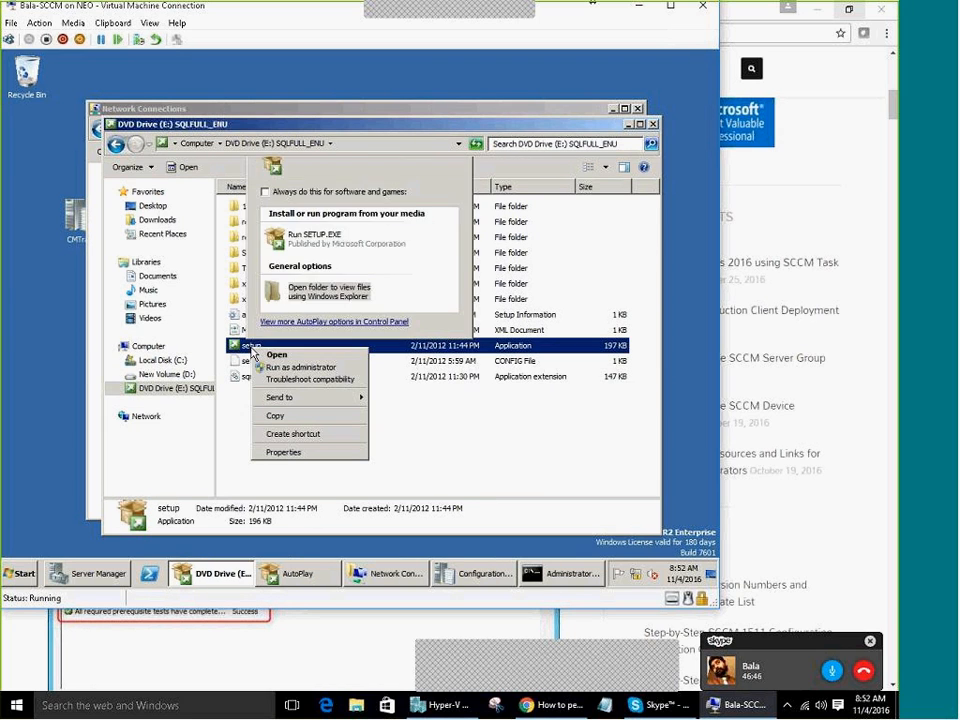
pyautogui.click(258, 578)
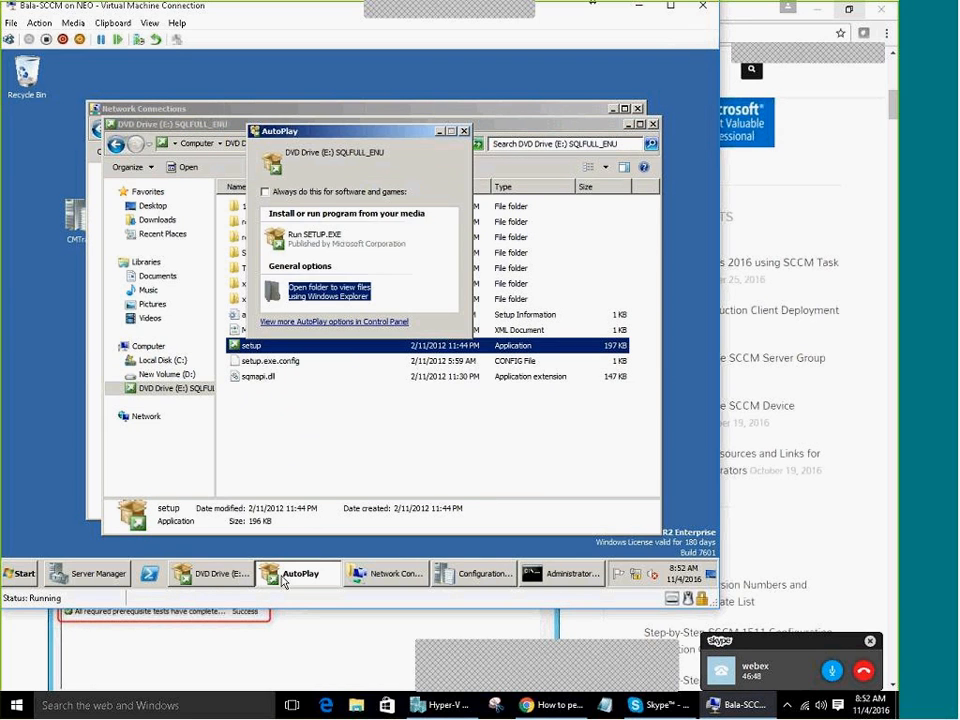
# Minimize the AutoPlay, DVD folder and Network Connections windows to reveal the Installation Center
pyautogui.click(439, 132)
pyautogui.click(213, 573)
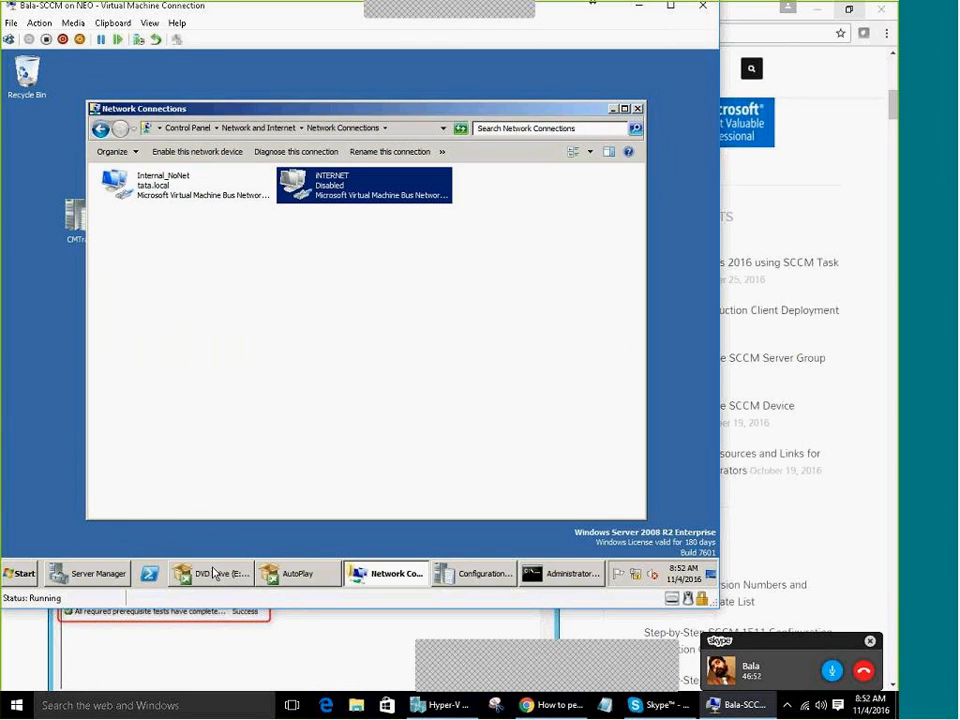
pyautogui.click(392, 577)
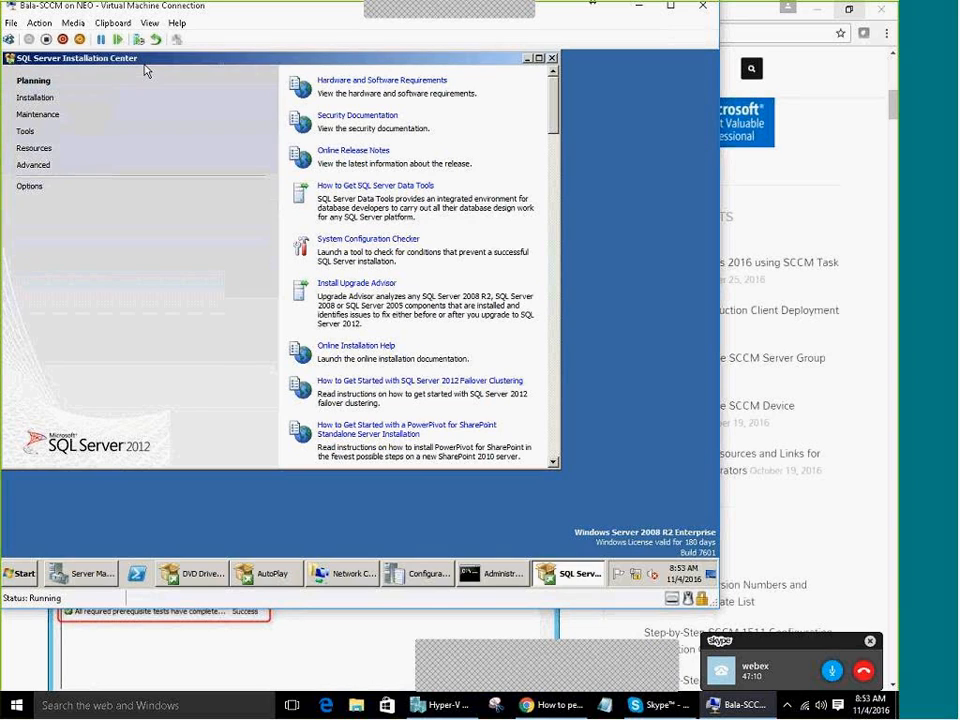
# Maximize the Installation Center, close its duplicate, and choose 'New SQL Server stand-alone installation'
pyautogui.doubleClick(144, 62)
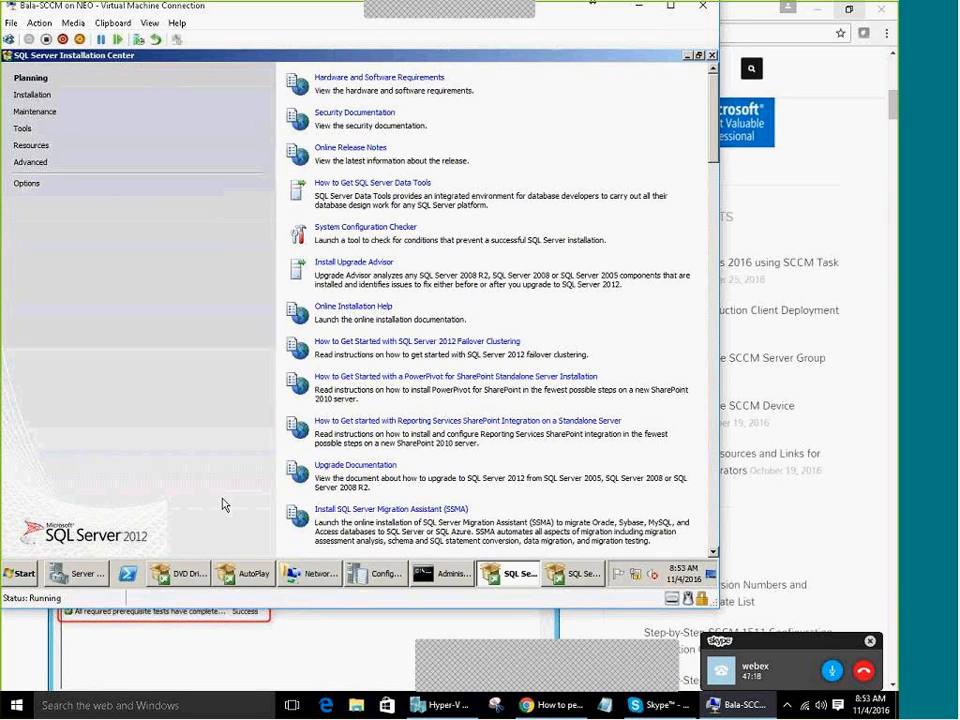
pyautogui.click(578, 576)
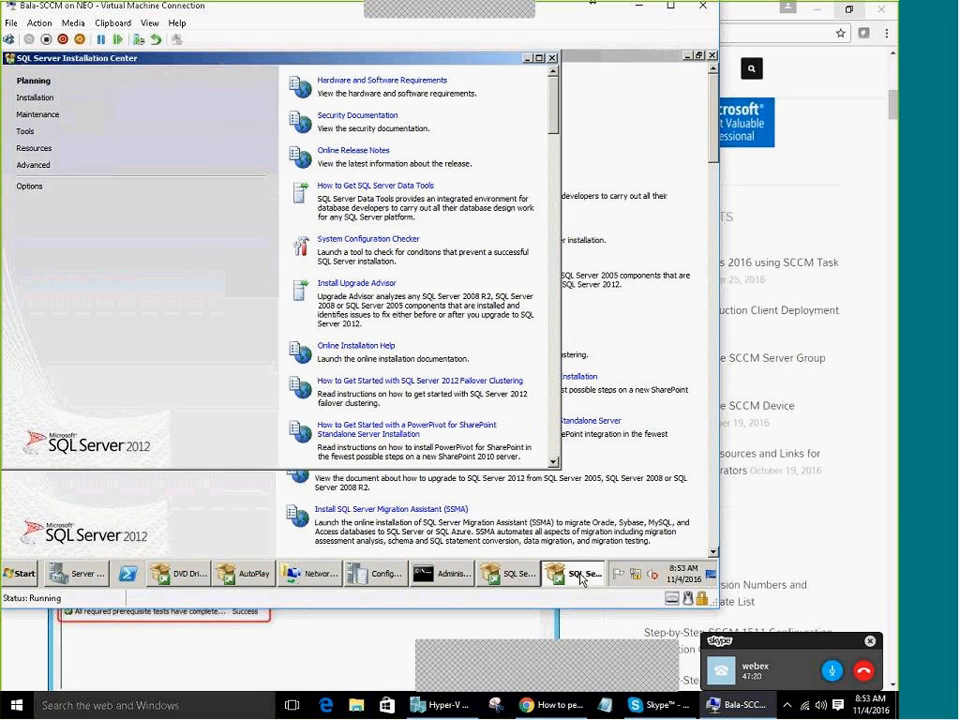
pyautogui.rightClick(580, 578)
pyautogui.click(595, 551)
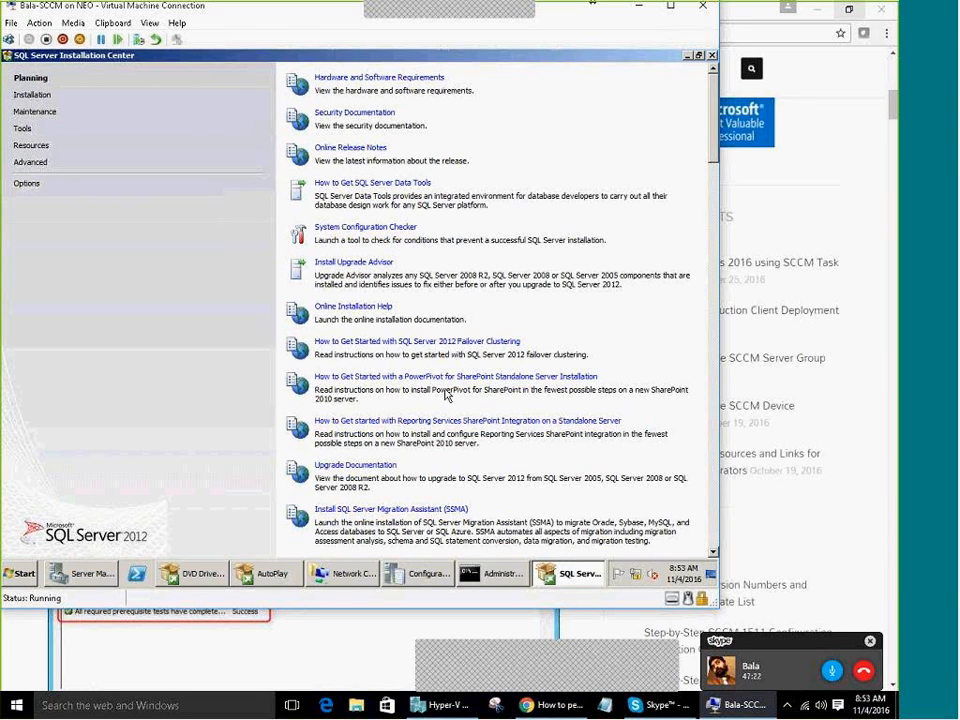
pyautogui.click(52, 96)
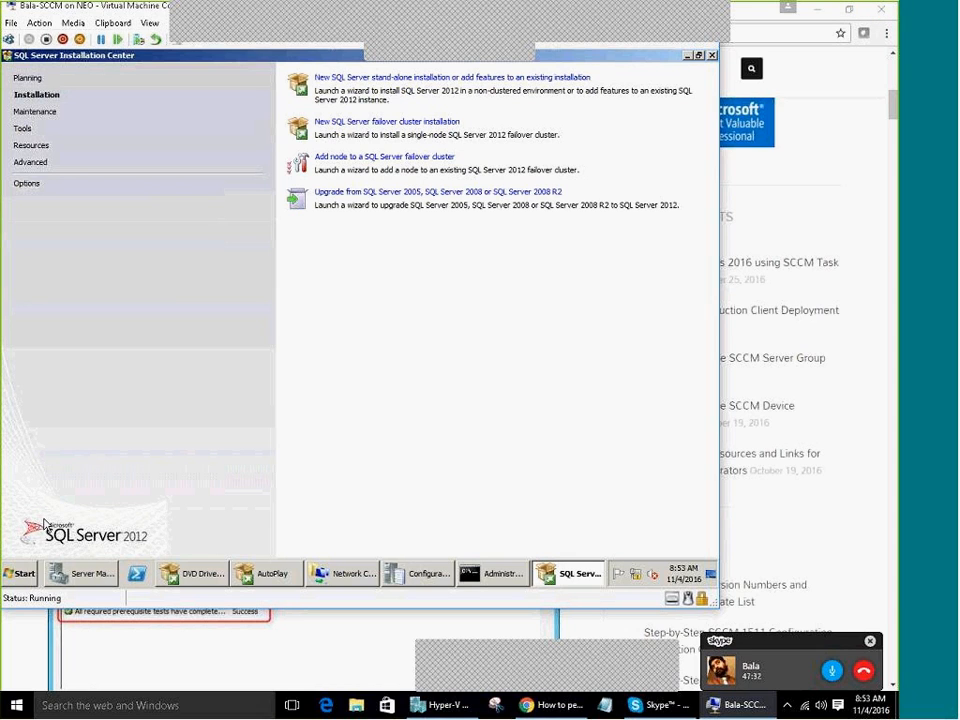
pyautogui.click(355, 84)
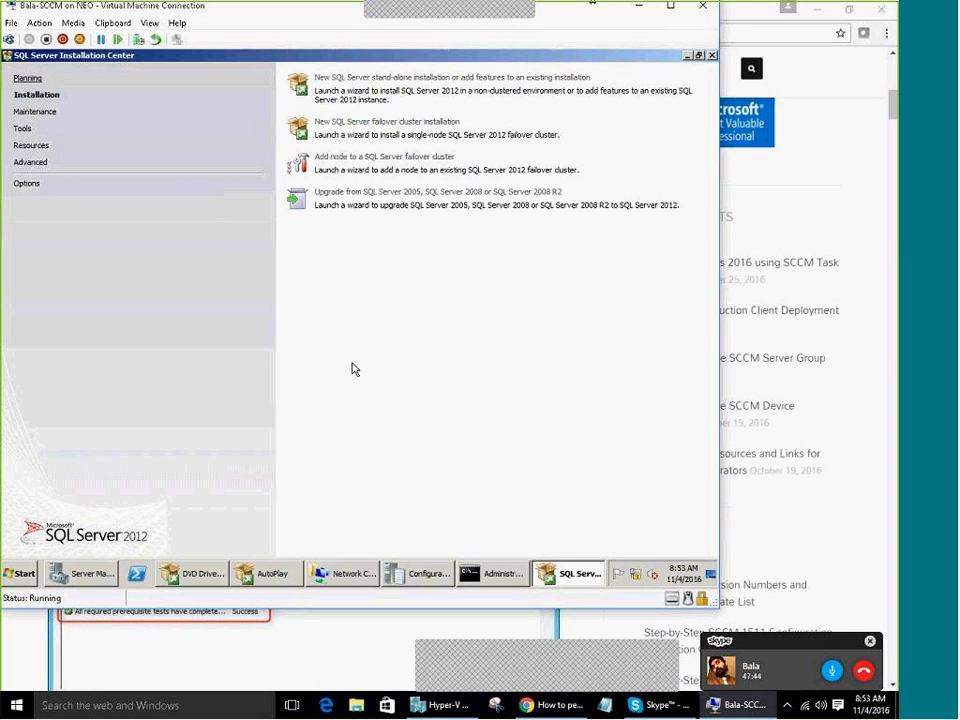
# Minimize the Installation Center and AutoPlay windows and move the please-wait dialog aside
pyautogui.click(572, 575)
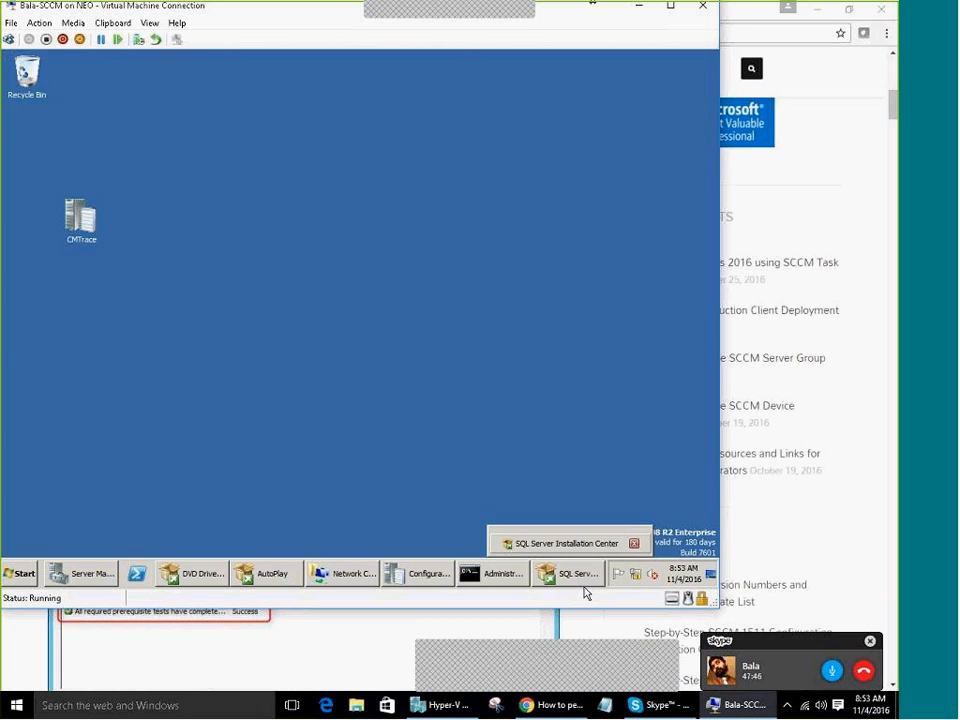
pyautogui.click(574, 574)
pyautogui.click(454, 85)
pyautogui.click(264, 580)
pyautogui.click(264, 576)
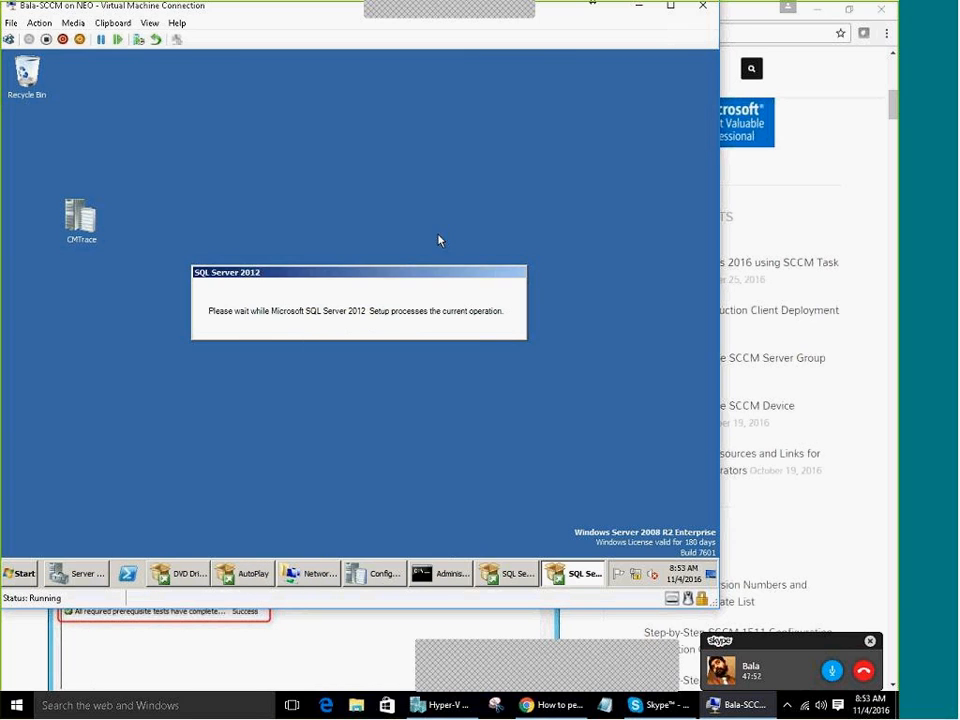
pyautogui.moveTo(438, 240); pyautogui.dragTo(478, 155)
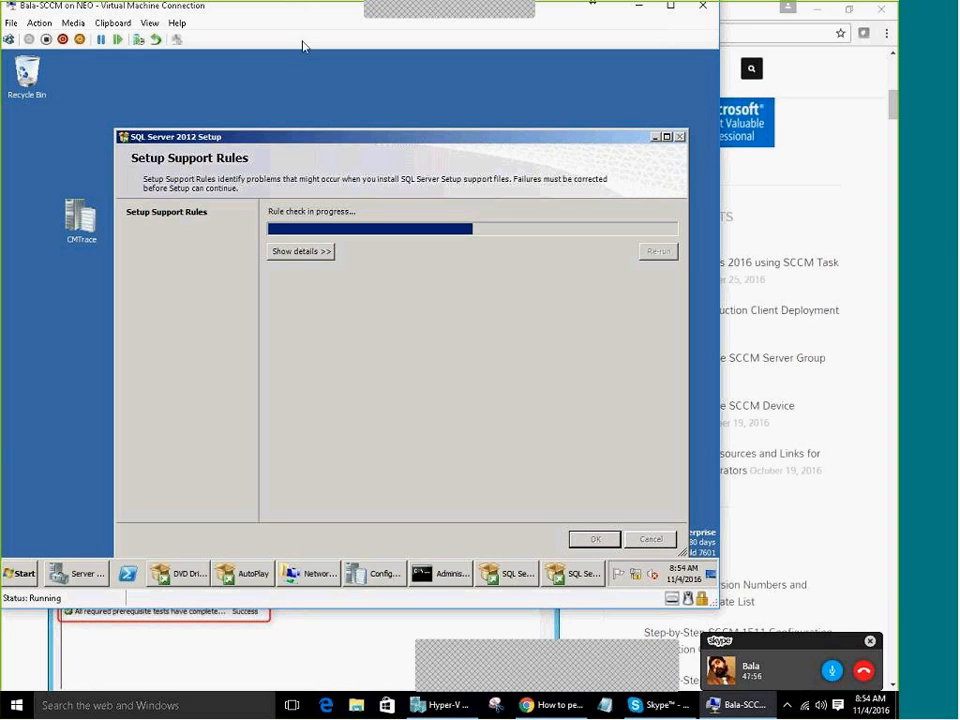
# Show the details of the 8 passed Setup Support Rules and accept them with OK
pyautogui.click(300, 251)
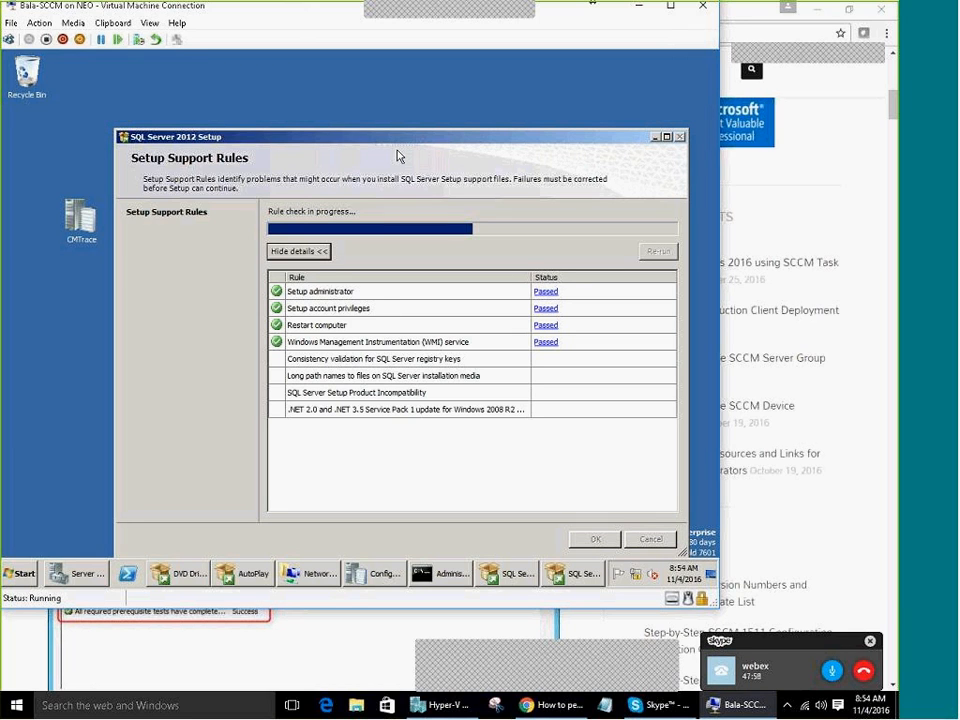
pyautogui.moveTo(388, 131); pyautogui.dragTo(371, 59)
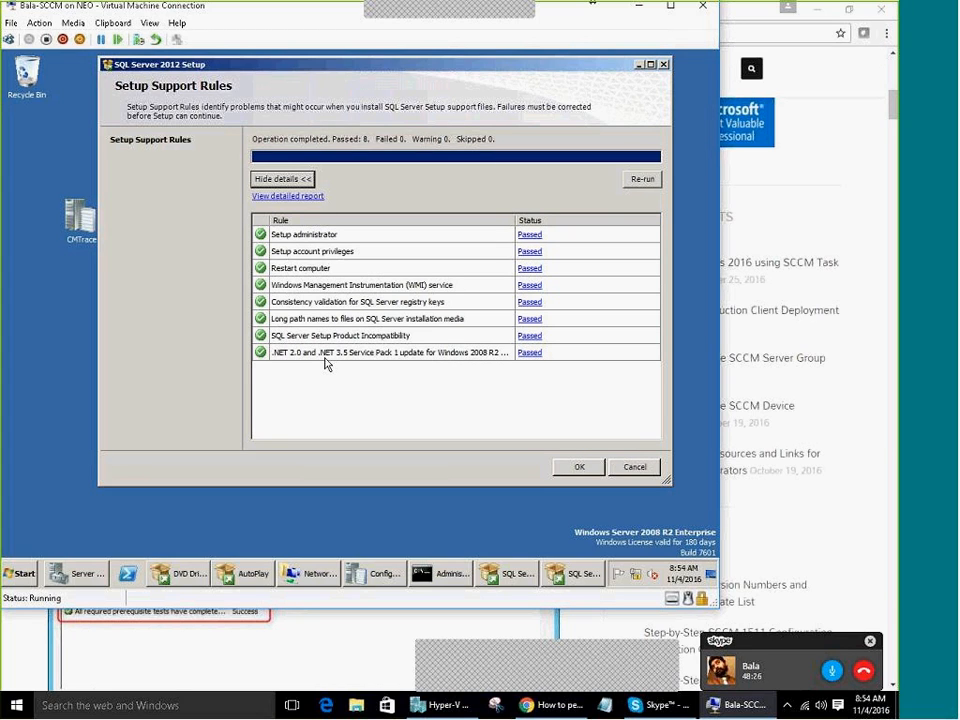
pyautogui.click(560, 470)
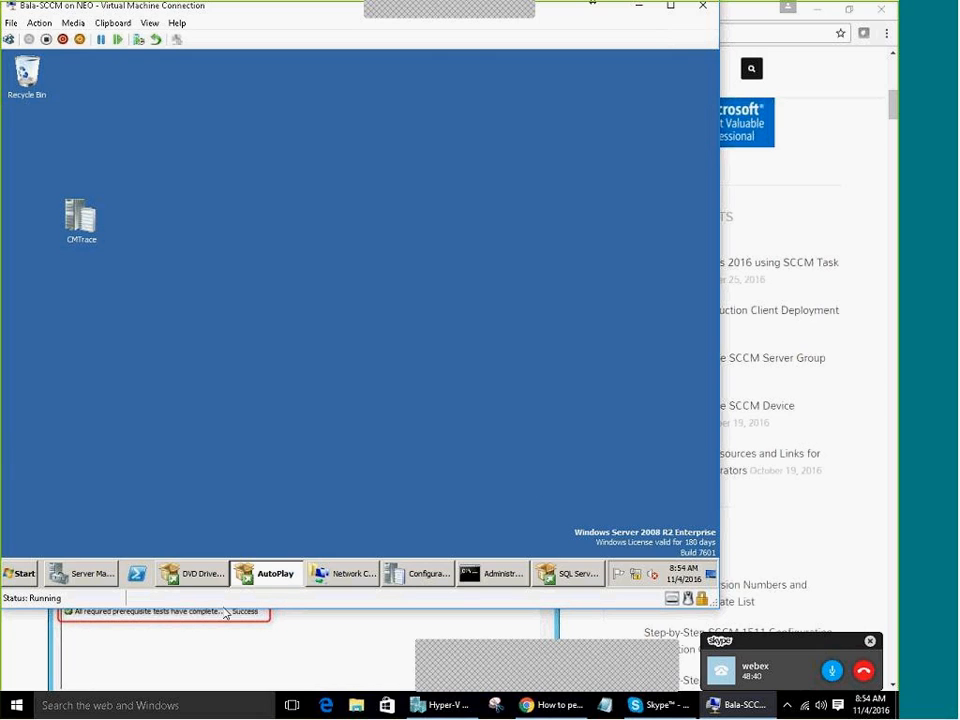
# Close AutoPlay, minimize the DVD drive folder, and maximize the SQL Server 2012 Setup window
pyautogui.moveTo(225, 582)
pyautogui.click(262, 584)
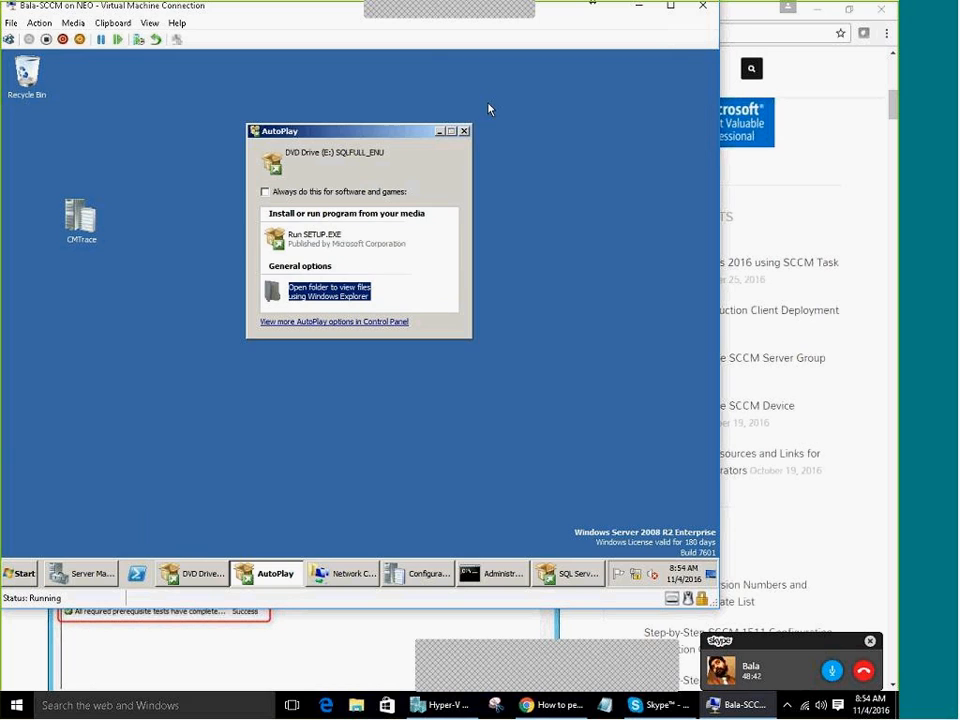
pyautogui.click(465, 136)
pyautogui.click(229, 589)
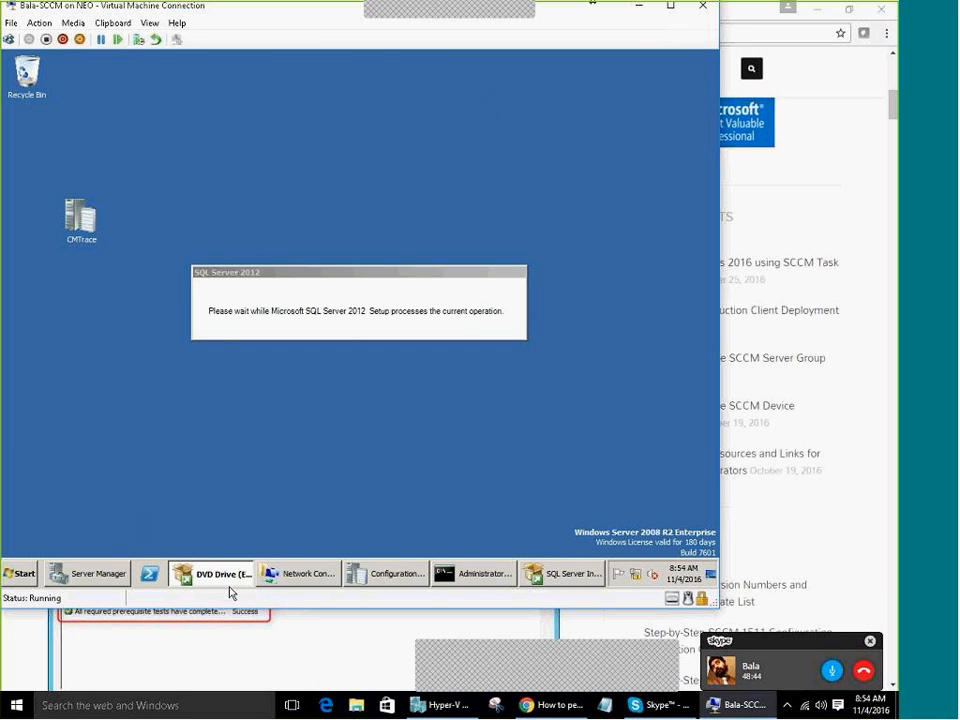
pyautogui.click(229, 590)
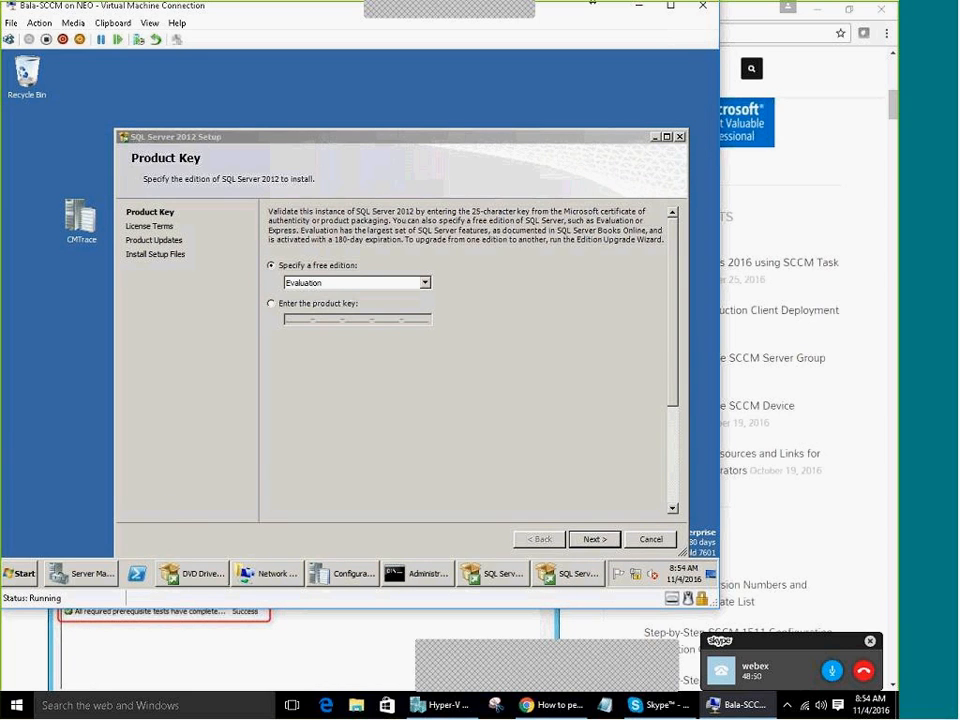
pyautogui.doubleClick(371, 137)
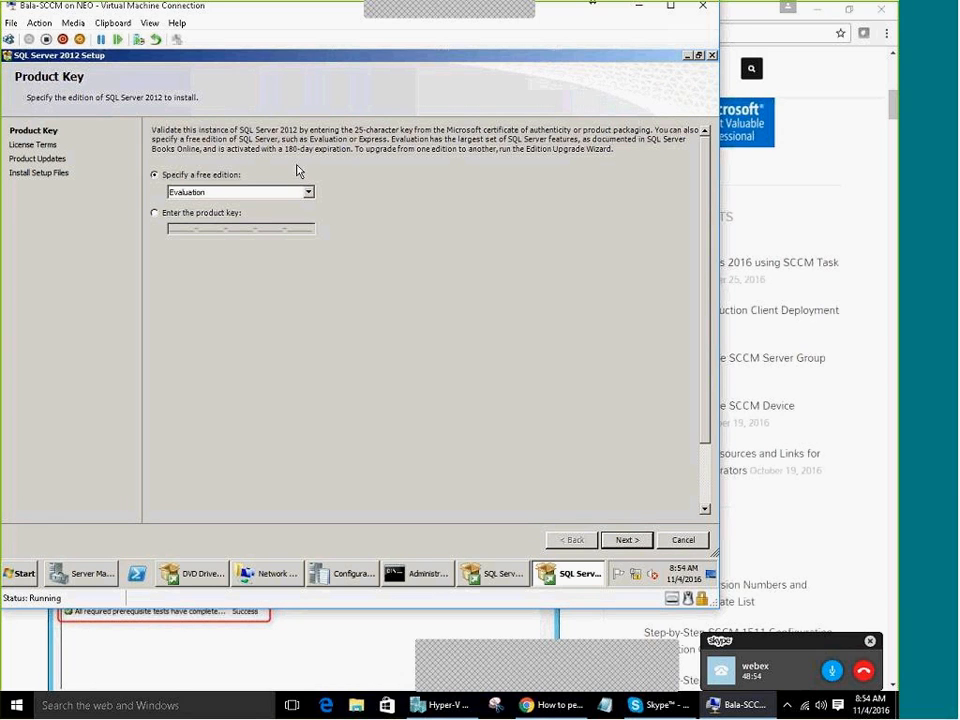
# Continue with the Evaluation edition, accept the license terms, and opt in to sending feature usage data
pyautogui.click(625, 540)
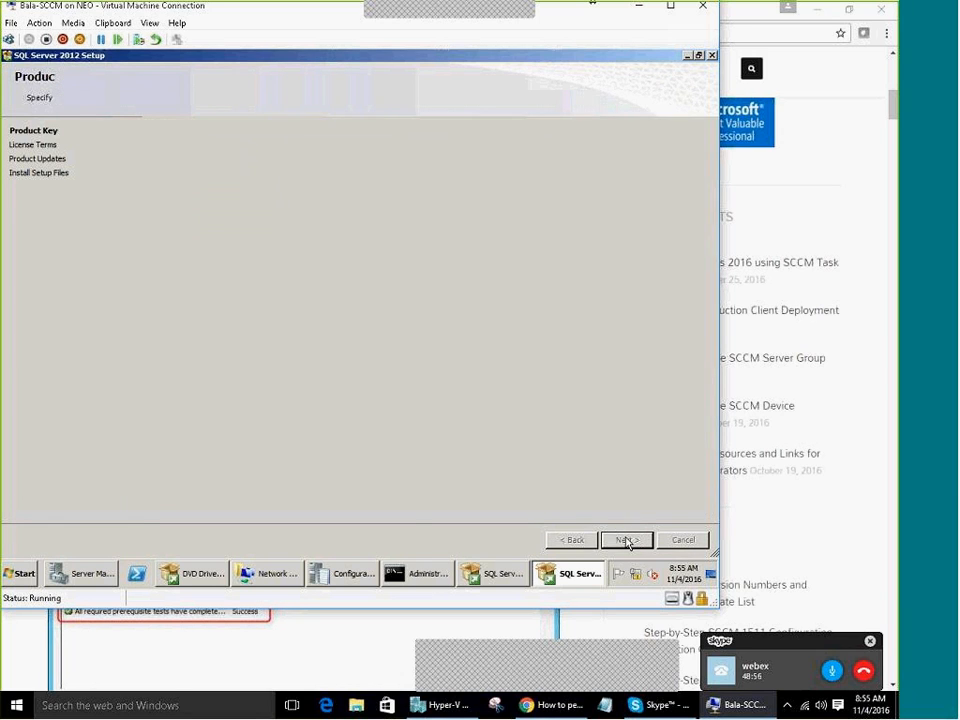
pyautogui.click(222, 457)
pyautogui.click(200, 477)
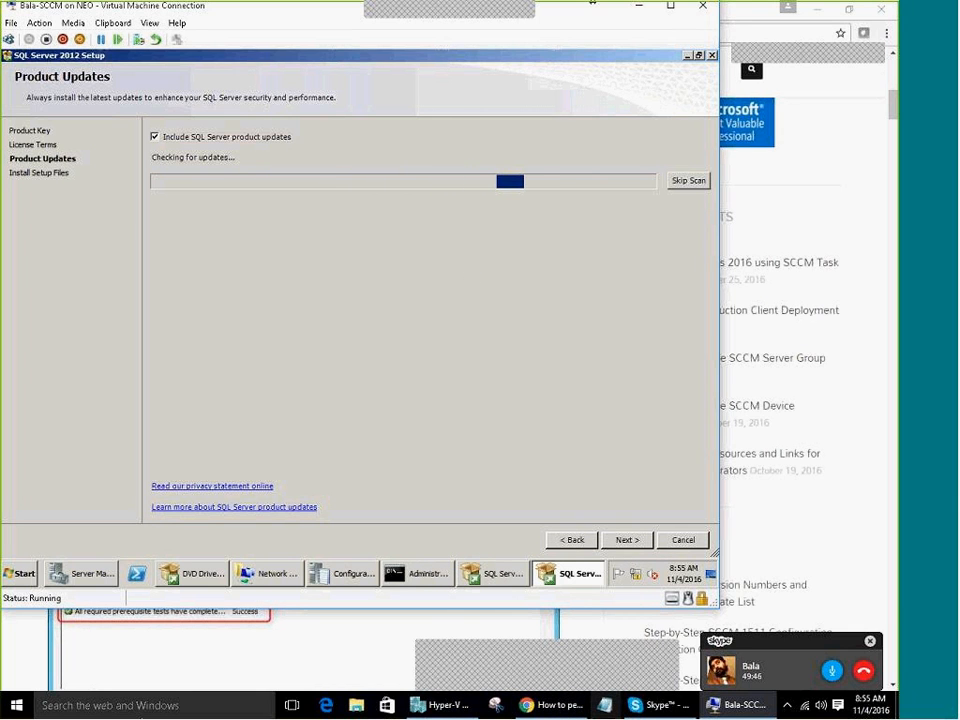
# Minimize Chrome and check the command prompt window while Product Updates runs its check
pyautogui.click(562, 706)
pyautogui.click(562, 706)
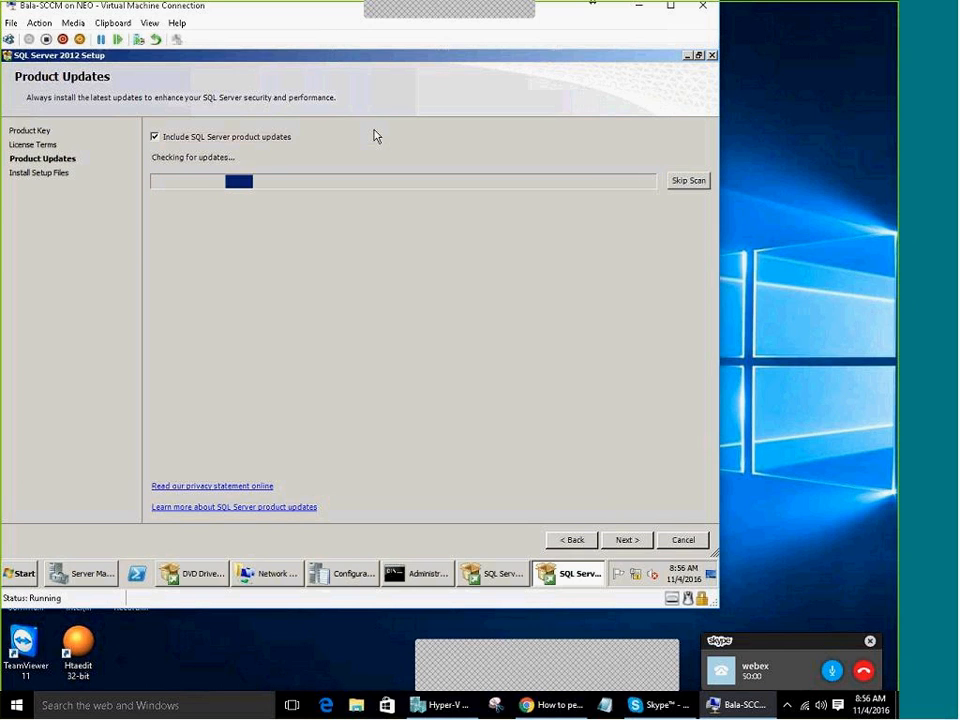
pyautogui.click(418, 578)
pyautogui.scroll(-4, 364, 405)
pyautogui.click(444, 578)
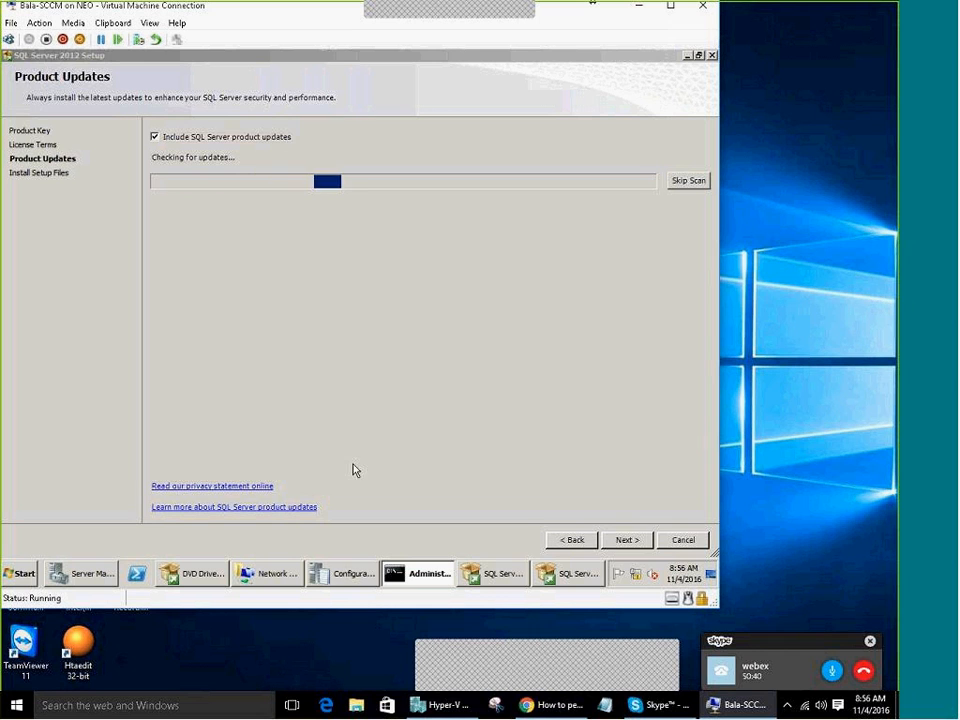
# Close Server Manager from its taskbar menu and return to the SQL Server Setup window
pyautogui.click(352, 574)
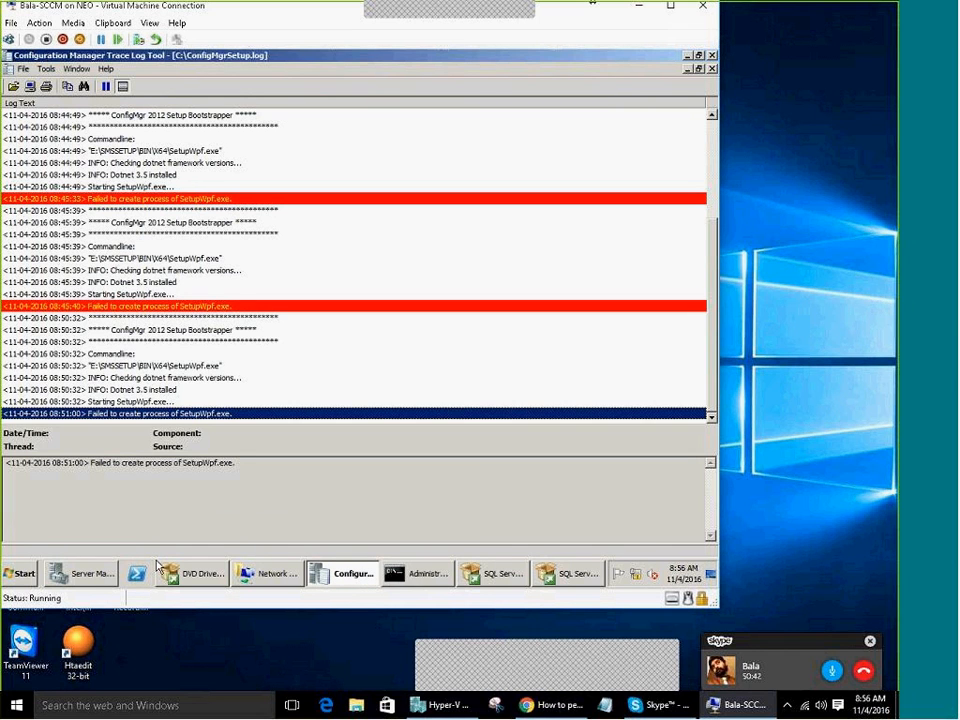
pyautogui.click(88, 574)
pyautogui.rightClick(90, 572)
pyautogui.click(75, 552)
pyautogui.click(490, 574)
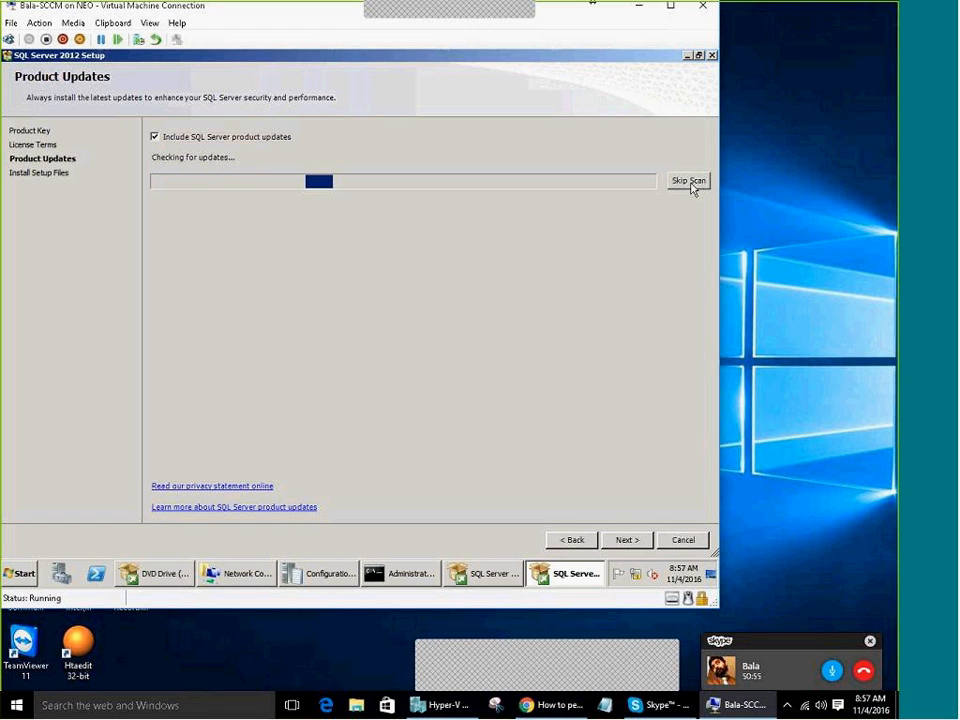
# Skip the product update scan and proceed to Install Setup Files
pyautogui.click(690, 180)
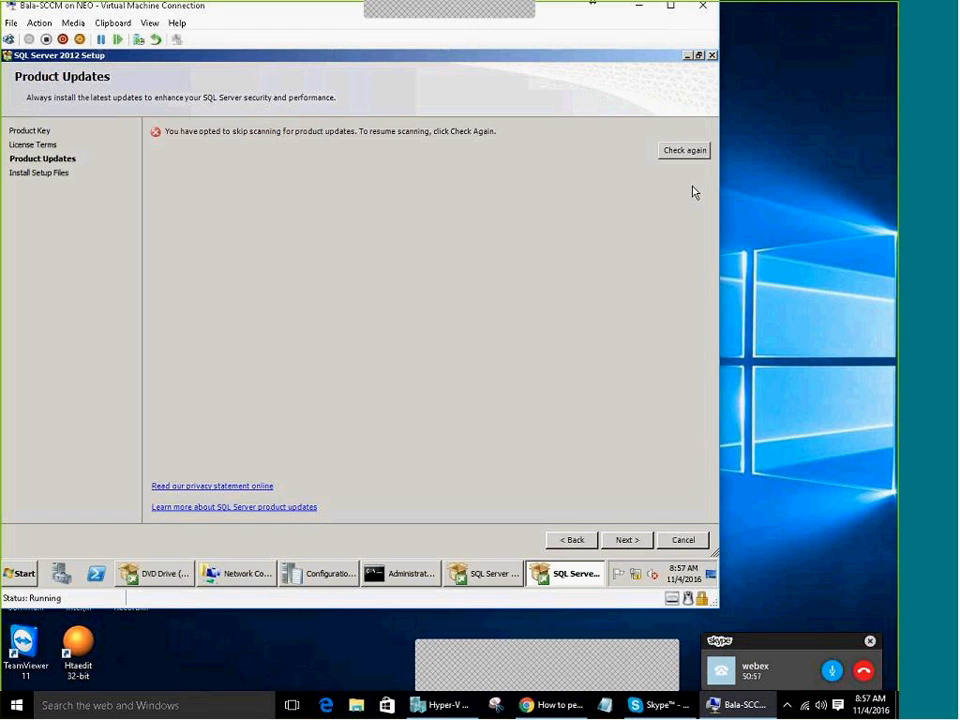
pyautogui.click(631, 542)
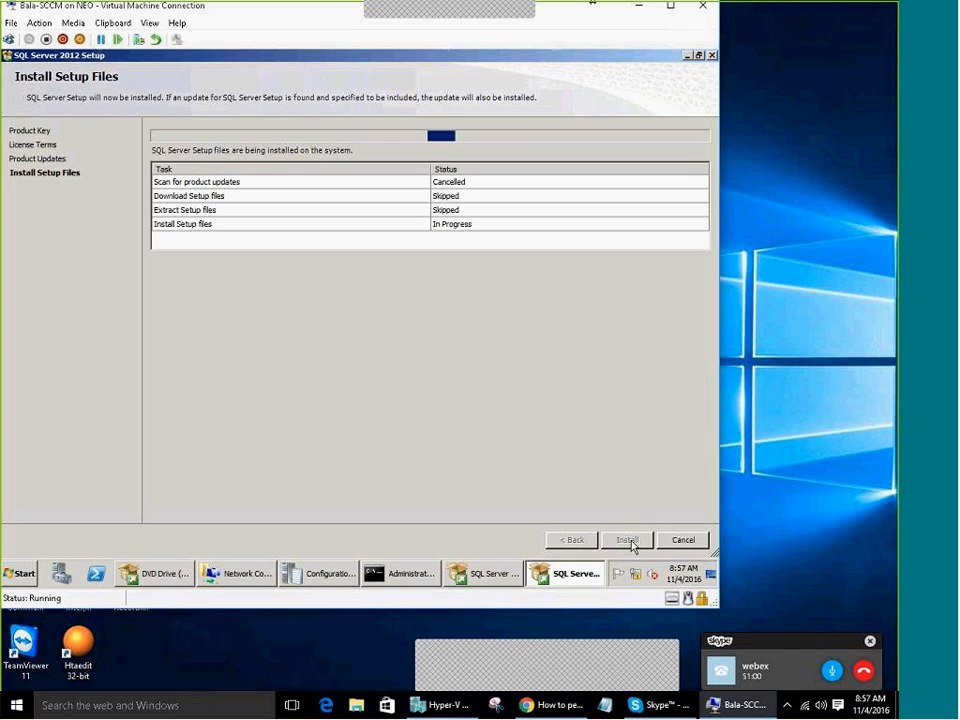
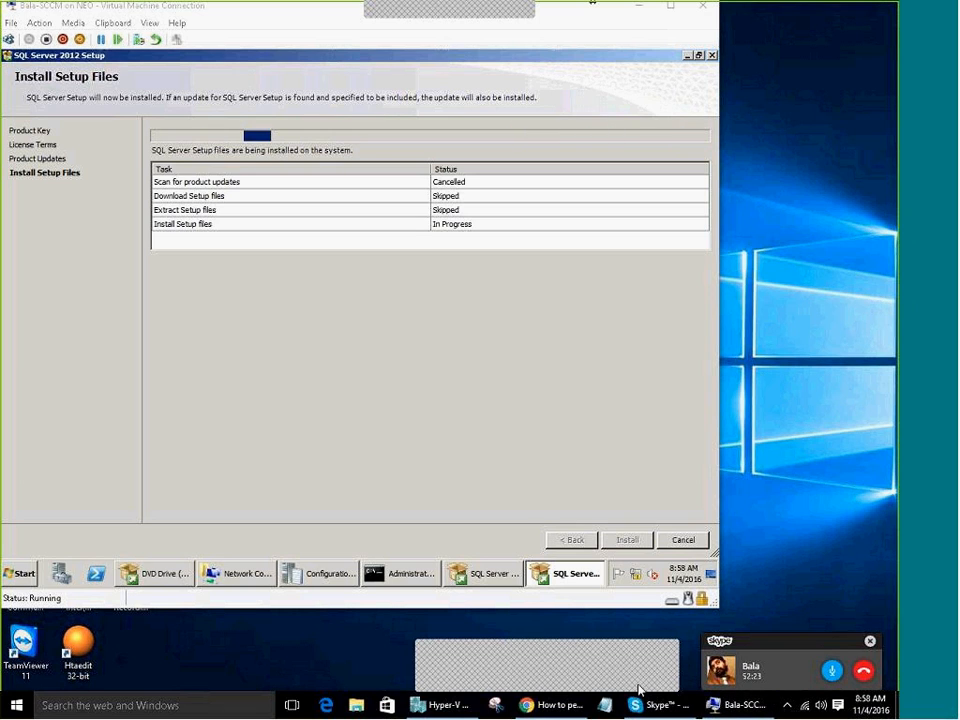
# Wait while SQL Server 2012 Setup installs its setup files and begins the Setup Support Rules check
pyautogui.moveTo(658, 705)
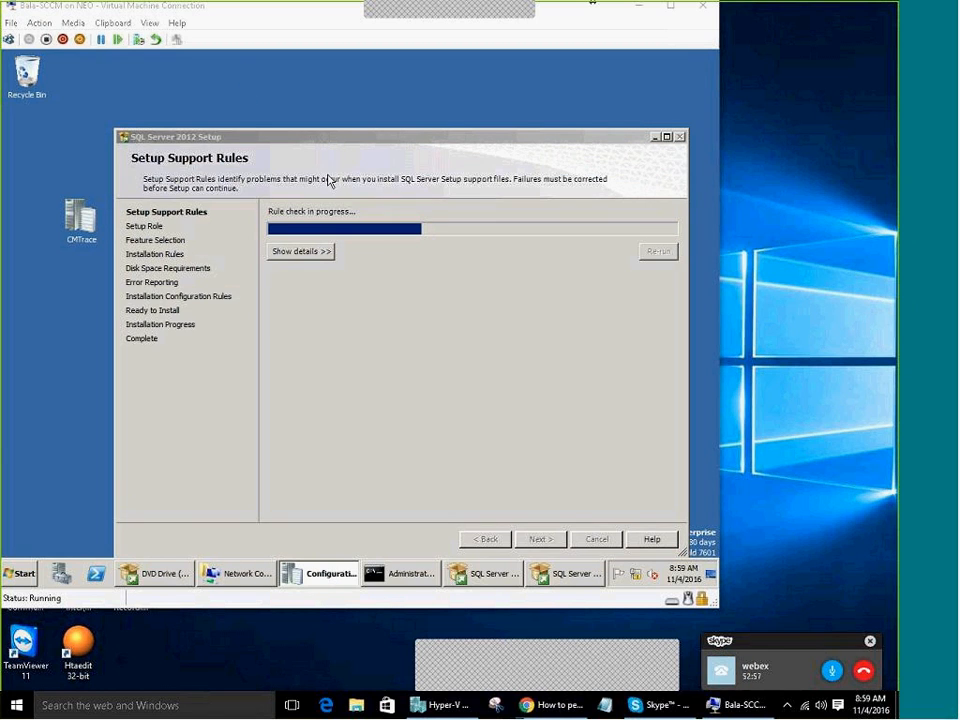
# Show the support rule details (7 passed, 1 warning) and continue to the Setup Role page
pyautogui.moveTo(332, 136); pyautogui.dragTo(330, 78)
pyautogui.click(285, 249)
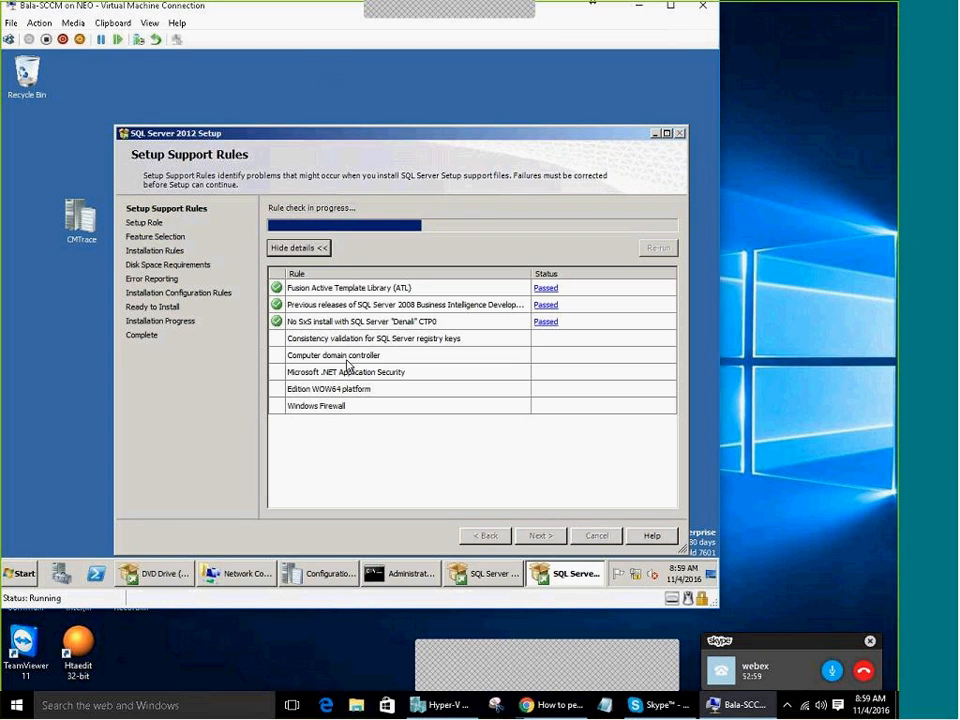
pyautogui.moveTo(368, 133); pyautogui.dragTo(367, 104)
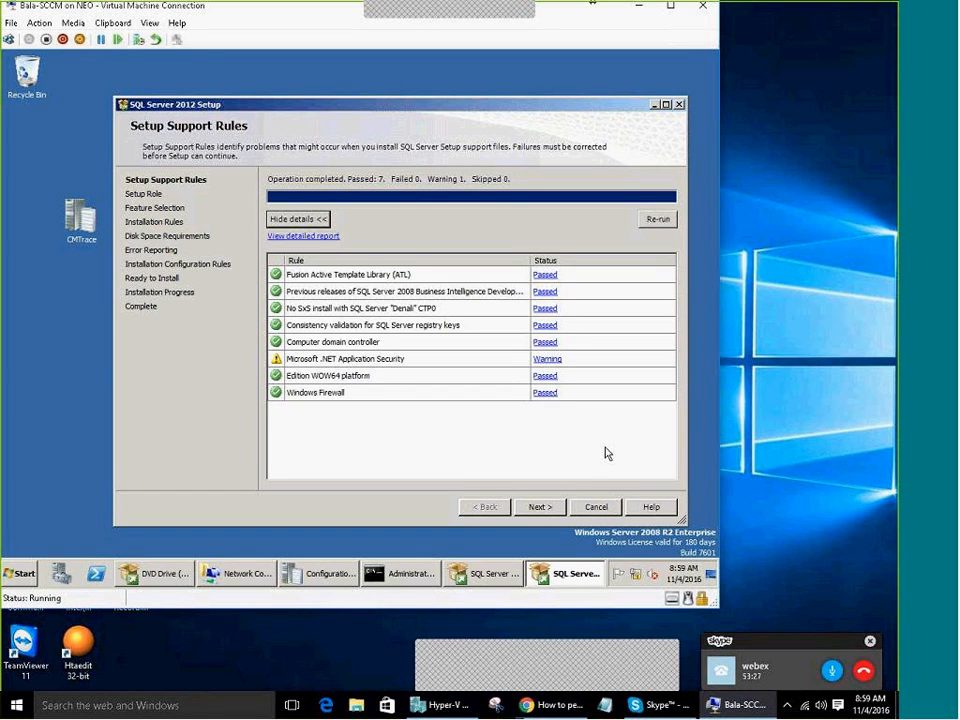
pyautogui.click(541, 507)
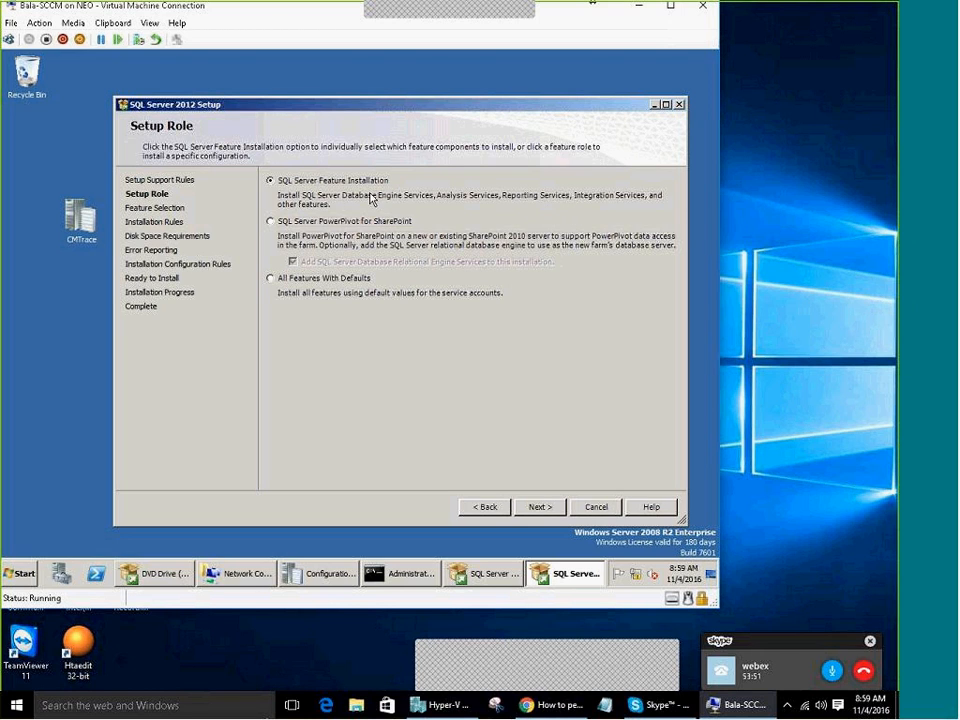
# Select Database Engine Services and Reporting Services - Native, leaving Reporting Services - SharePoint unchecked
pyautogui.click(542, 510)
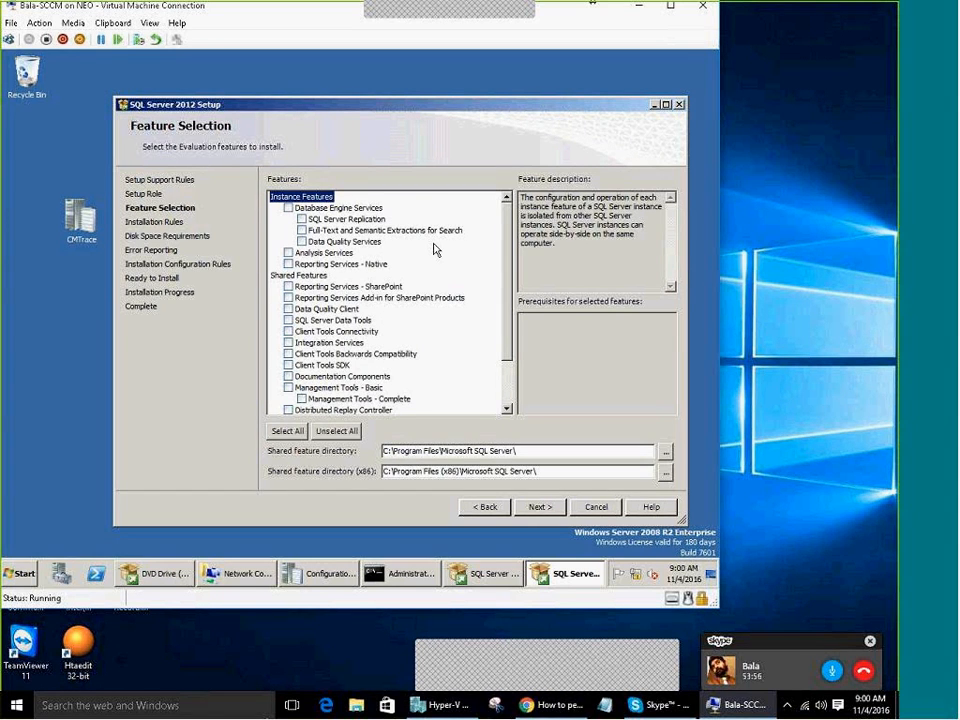
pyautogui.click(288, 208)
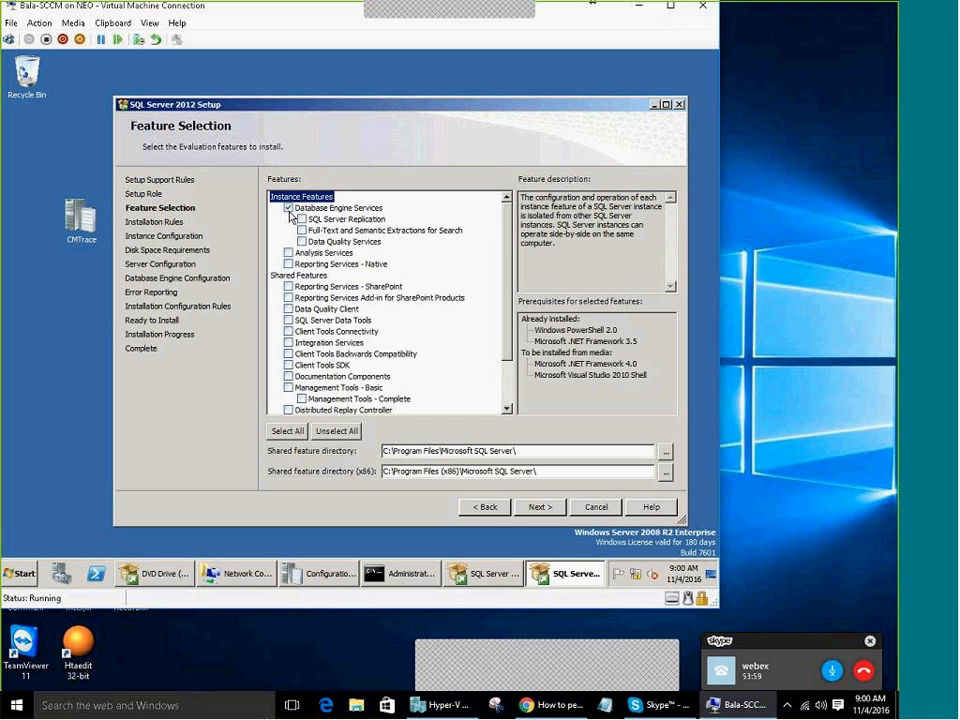
pyautogui.click(289, 288)
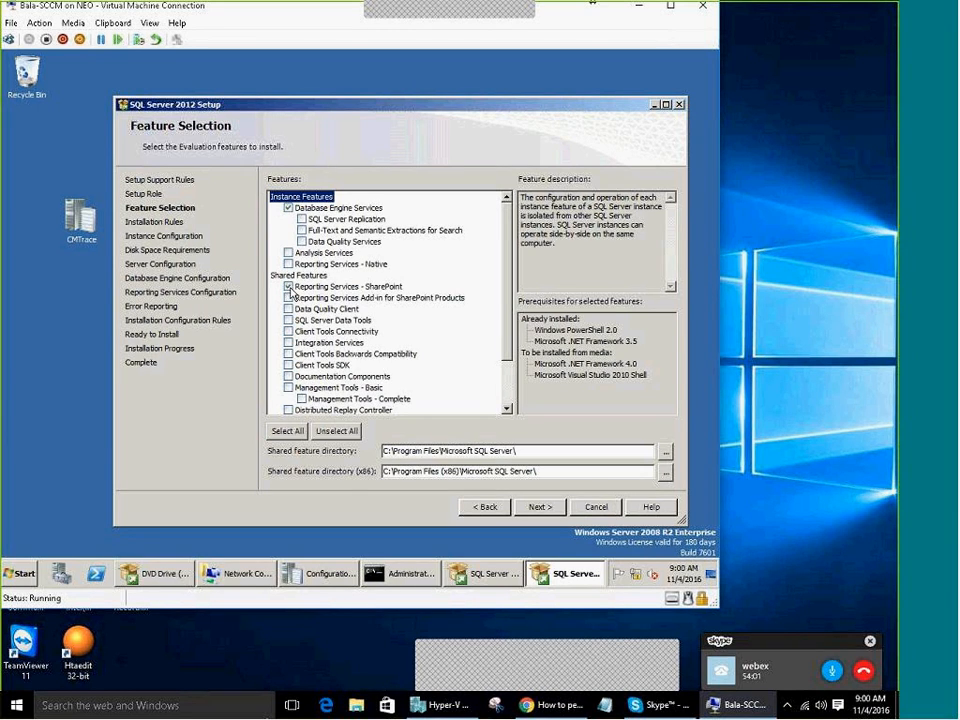
pyautogui.click(289, 265)
pyautogui.click(289, 288)
# Switch to Chrome and bring up the ConfigMgr2016 blog tab
pyautogui.click(557, 705)
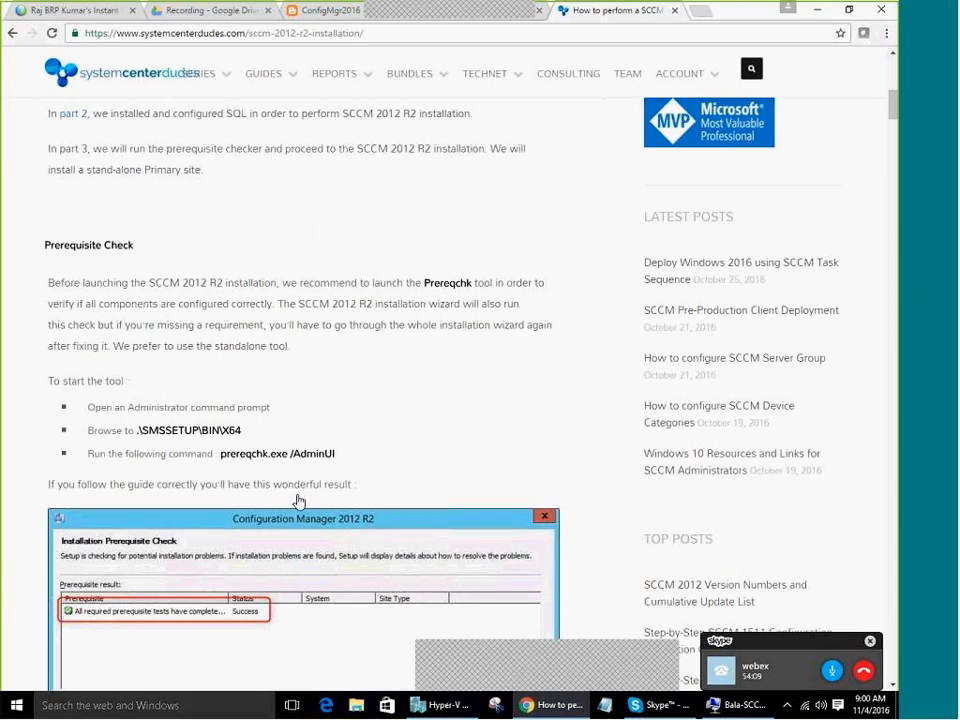
pyautogui.scroll(-8, 298, 501)
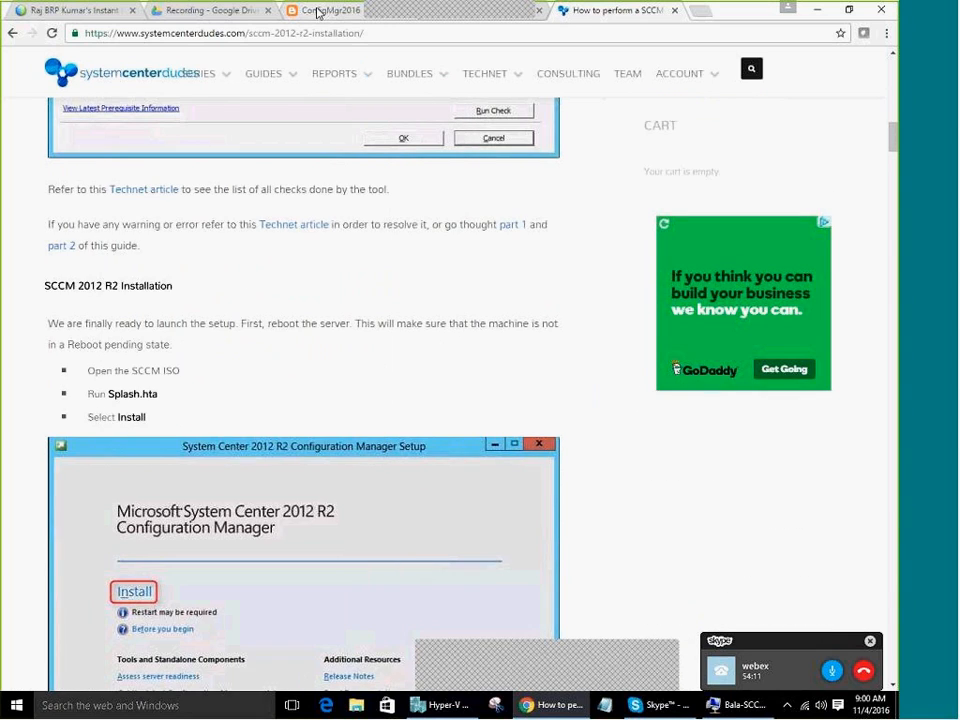
pyautogui.click(317, 13)
pyautogui.scroll(5, 305, 548)
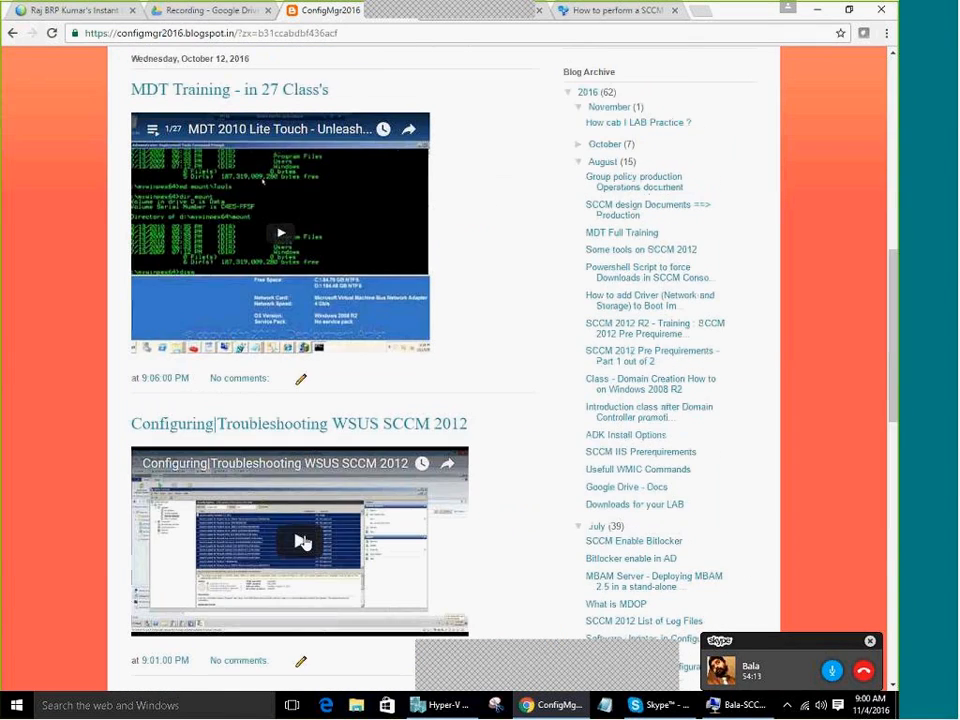
pyautogui.scroll(8, 306, 542)
pyautogui.scroll(-1, 549, 521)
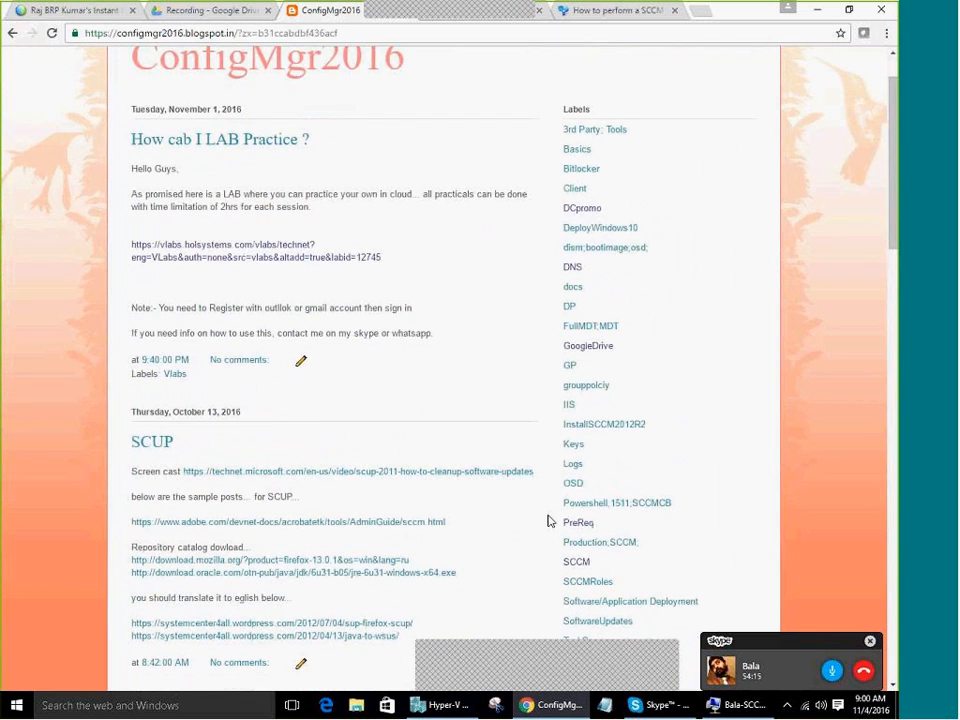
pyautogui.scroll(-15, 450, 525)
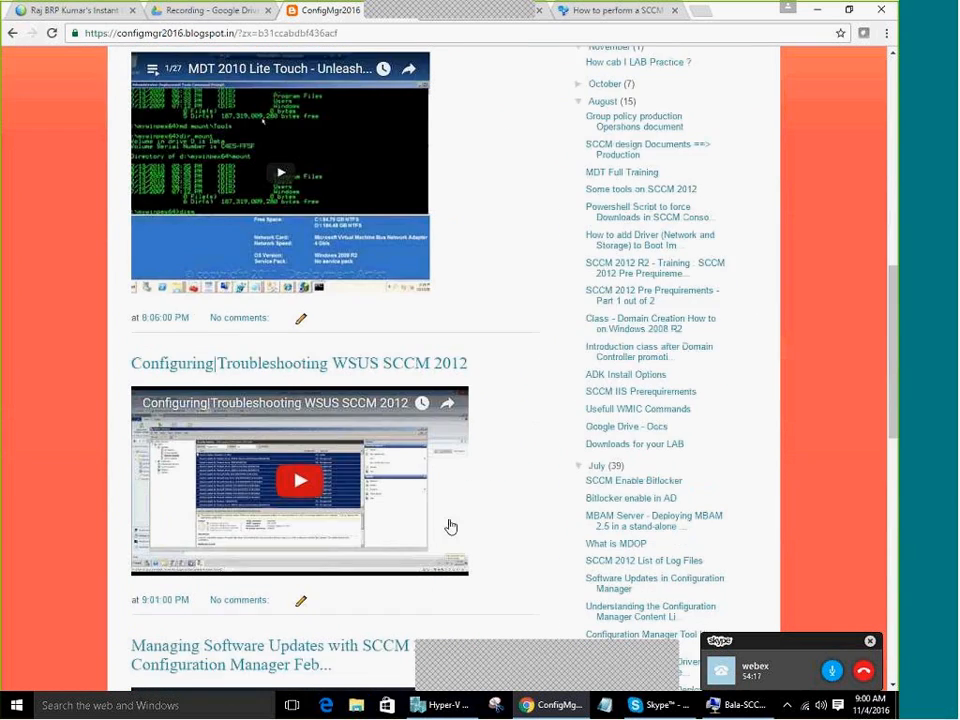
pyautogui.scroll(-1, 450, 525)
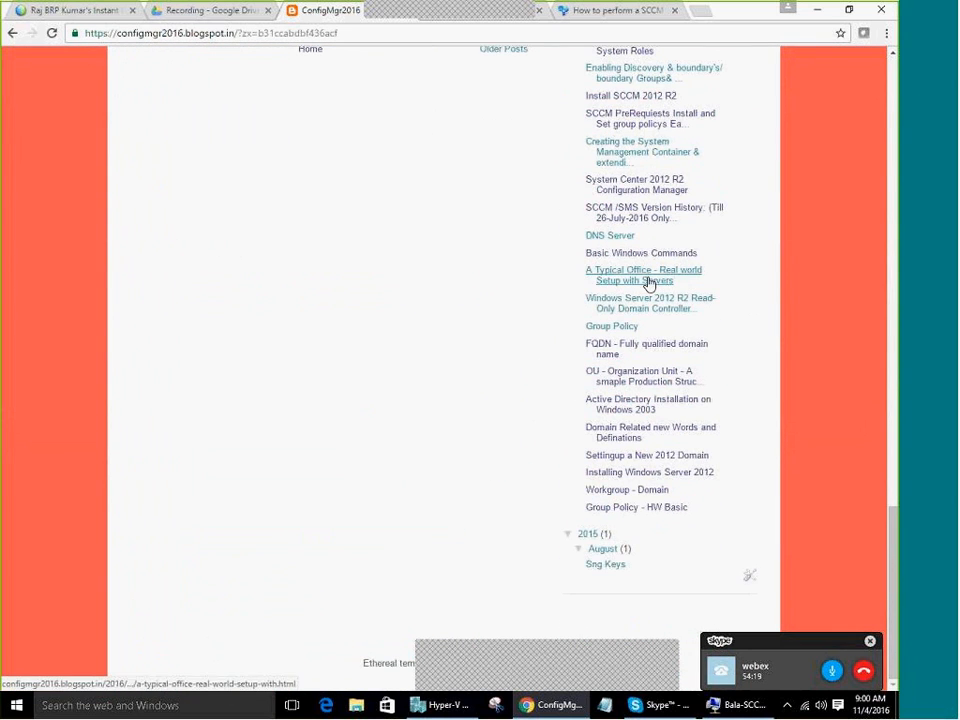
pyautogui.scroll(2, 640, 225)
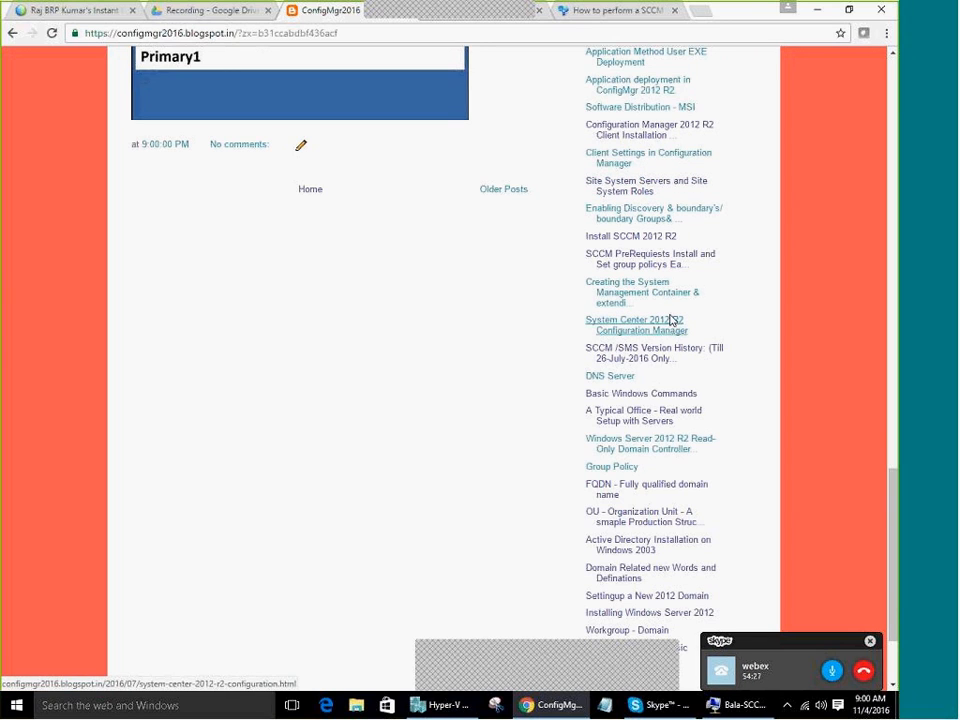
# Open the SCCM PreRequests Install post and scroll down to its SQL Server section
pyautogui.click(668, 257)
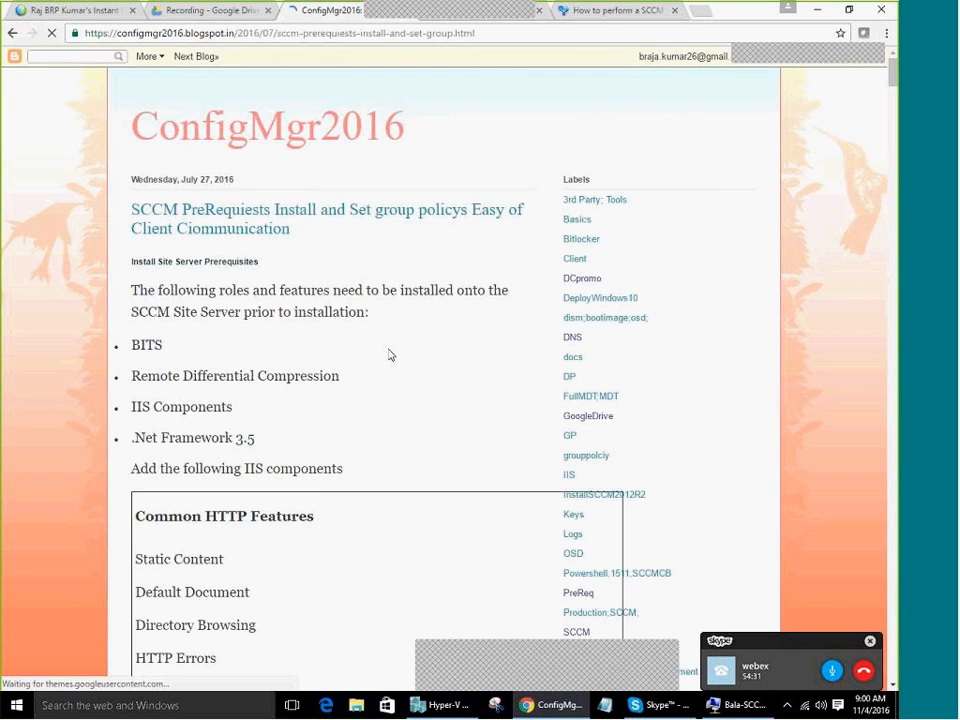
pyautogui.scroll(-8, 392, 358)
pyautogui.scroll(-10, 311, 400)
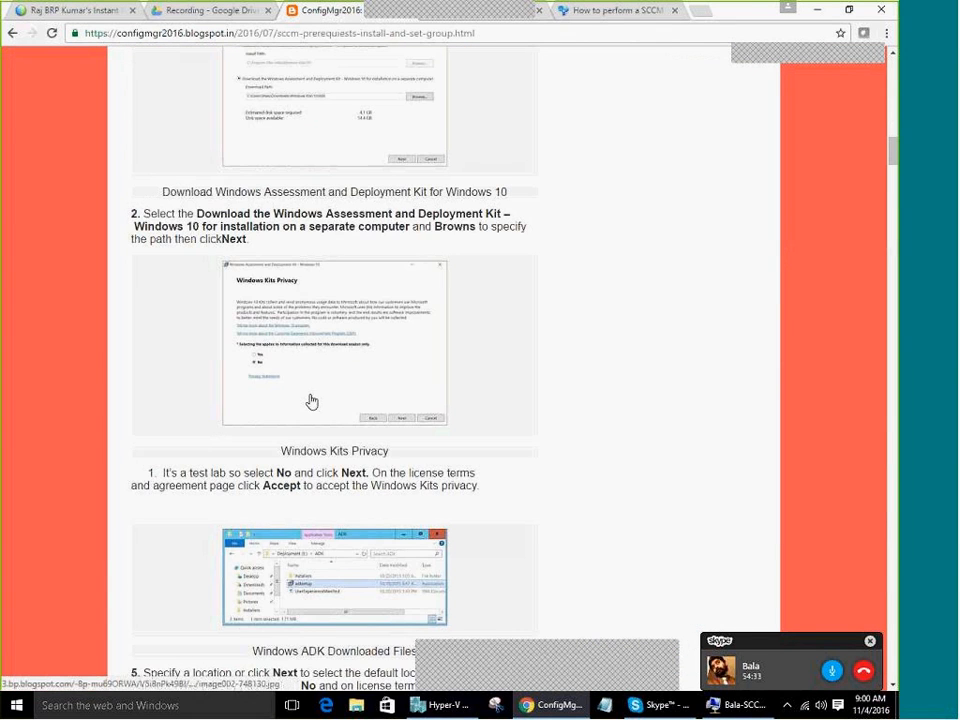
pyautogui.scroll(-6, 311, 400)
pyautogui.scroll(-7, 311, 400)
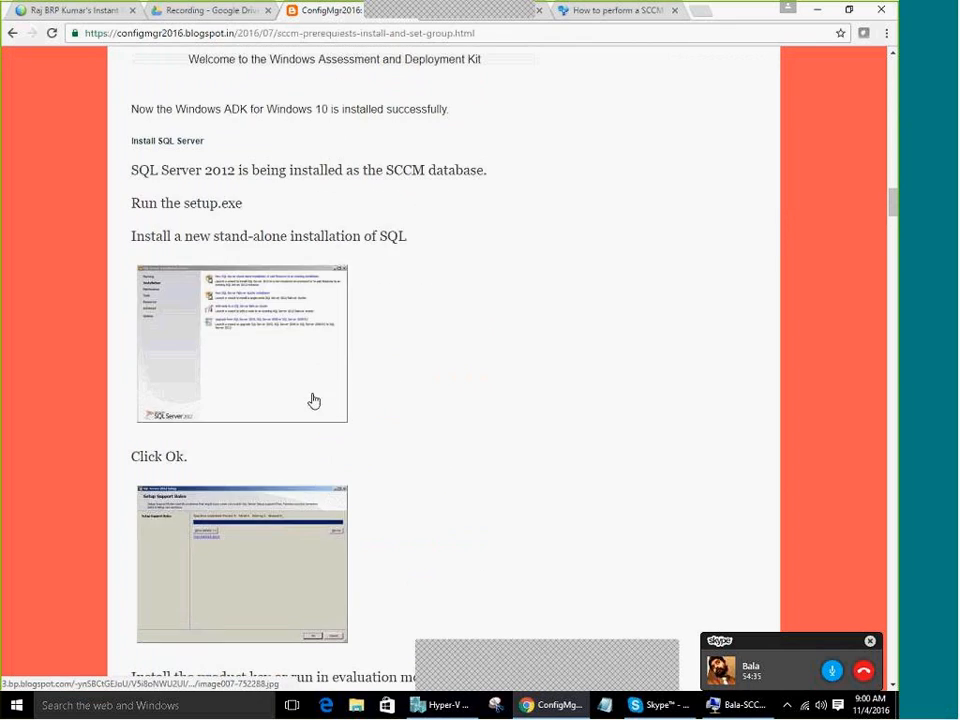
pyautogui.scroll(5, 311, 400)
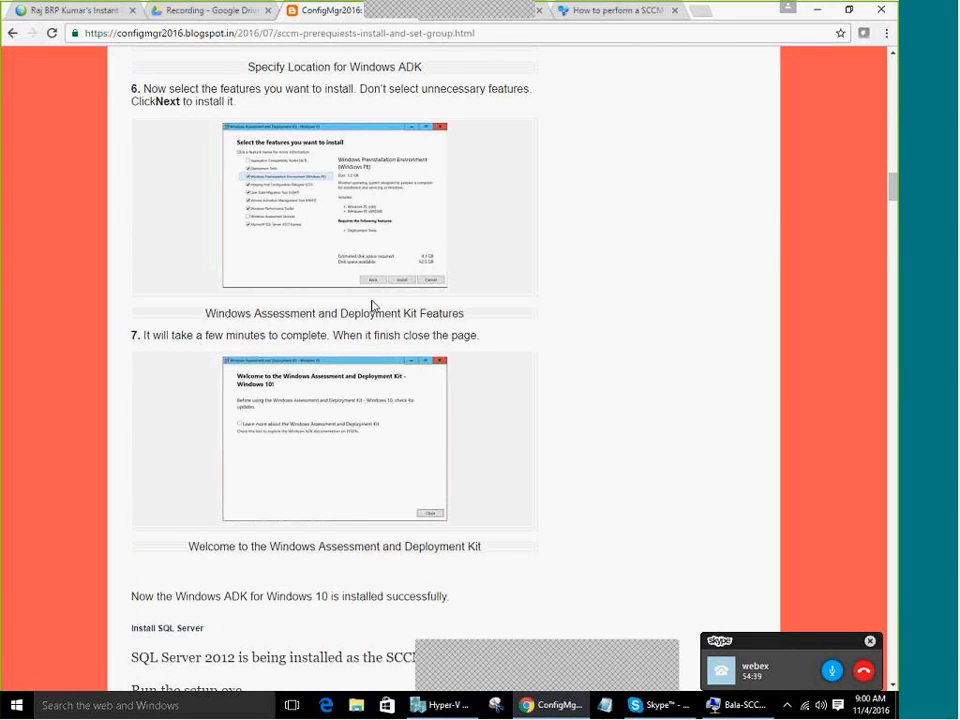
pyautogui.scroll(-3, 341, 514)
pyautogui.scroll(-2, 424, 490)
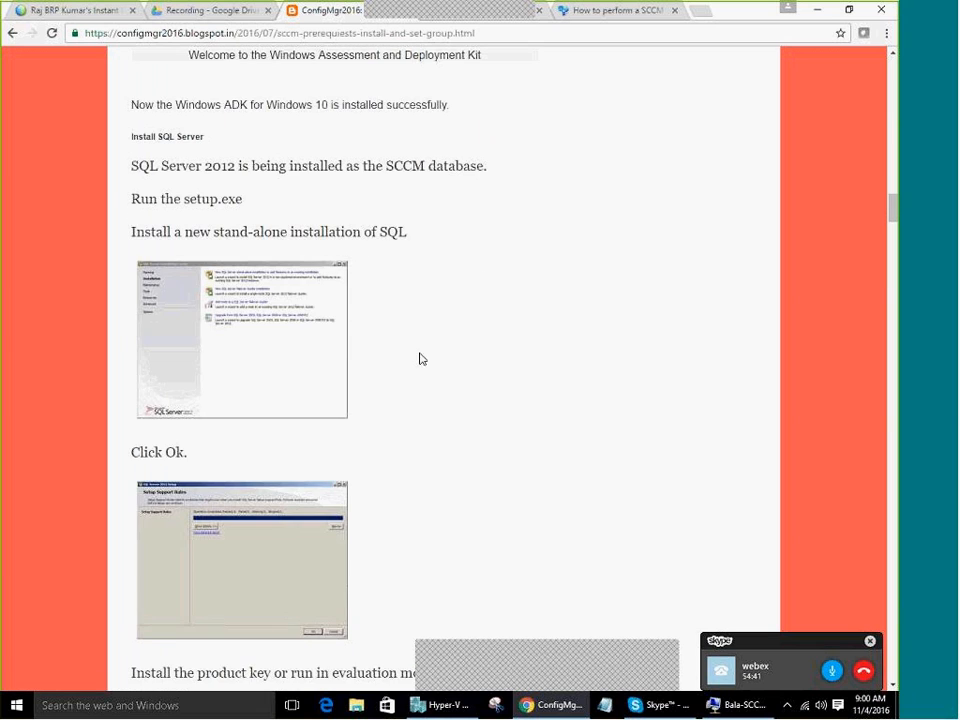
pyautogui.scroll(-2, 417, 414)
pyautogui.scroll(-12, 454, 463)
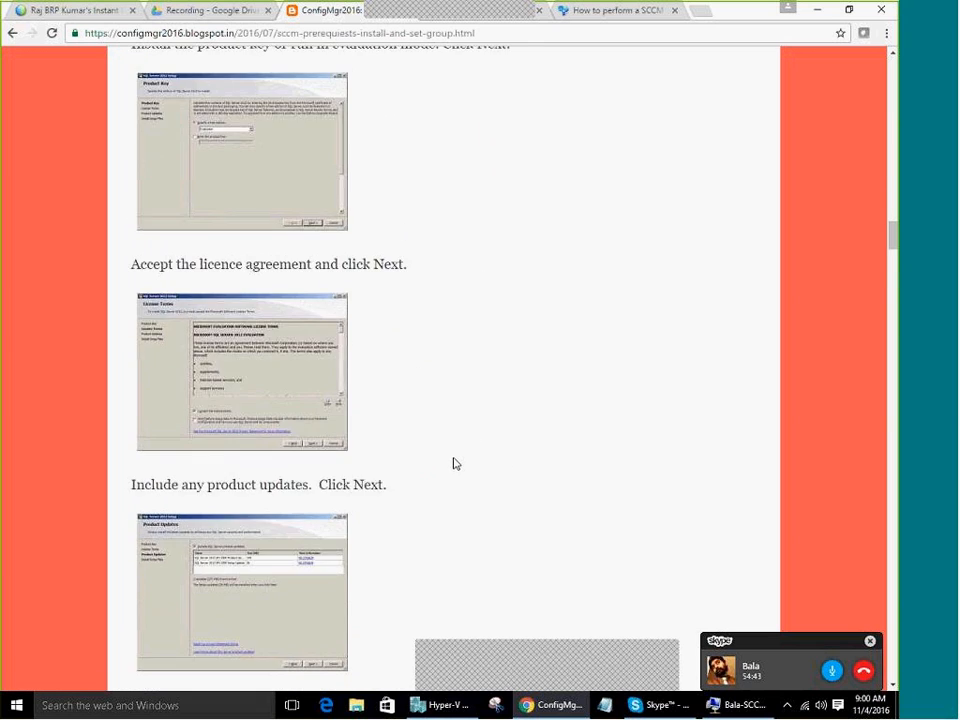
pyautogui.scroll(-4, 455, 462)
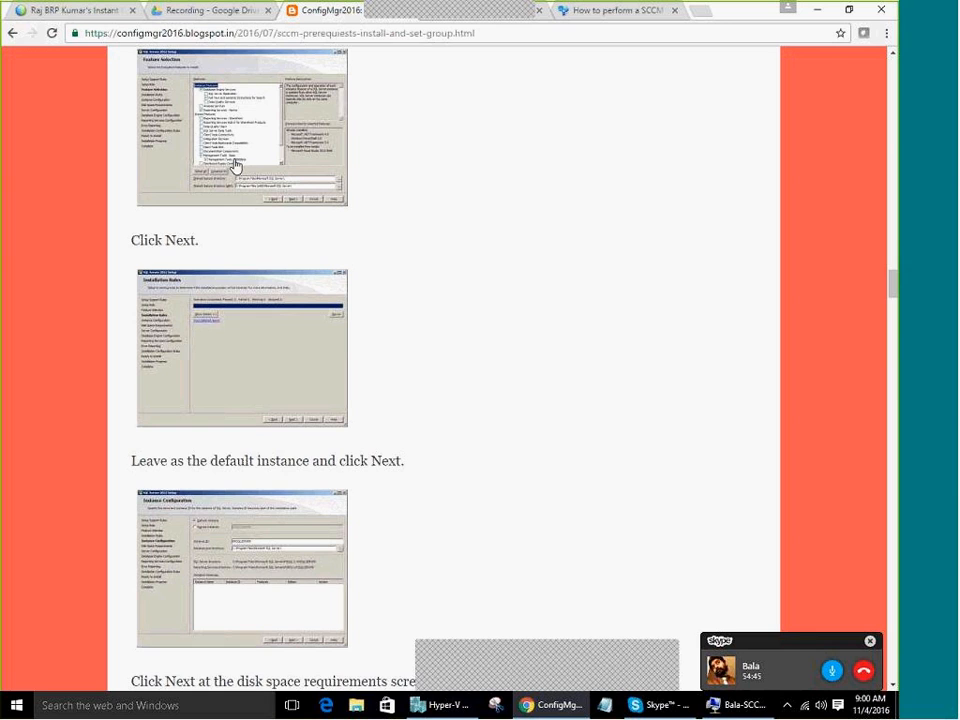
# Enlarge the Feature Selection screenshot to study it, then close the enlarged view
pyautogui.click(245, 145)
pyautogui.scroll(3, 468, 360)
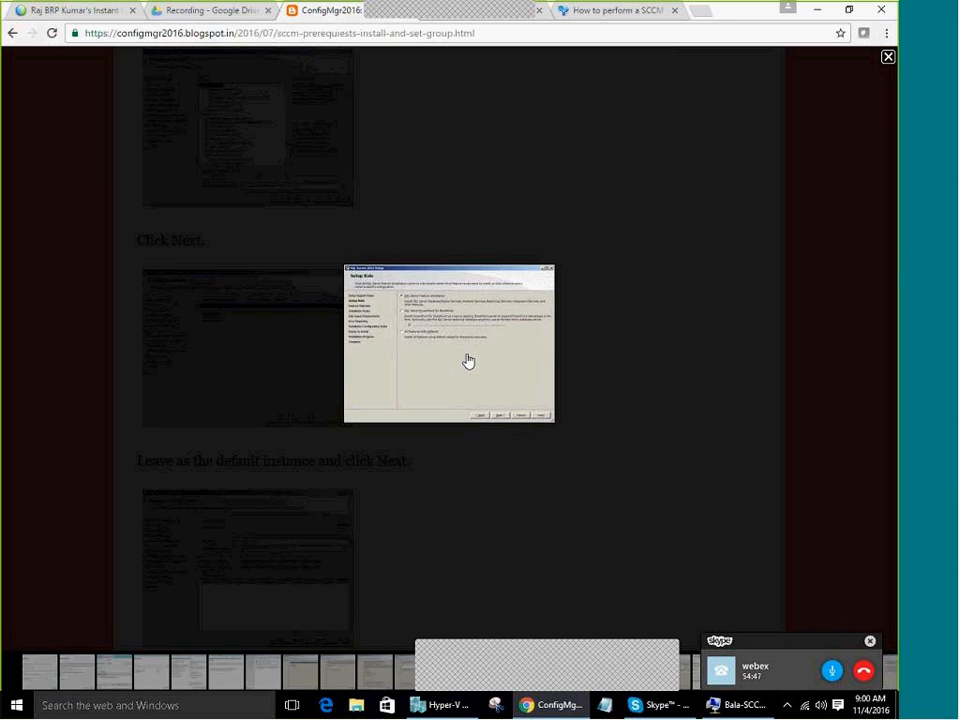
pyautogui.scroll(-1, 468, 360)
pyautogui.scroll(-1, 468, 360)
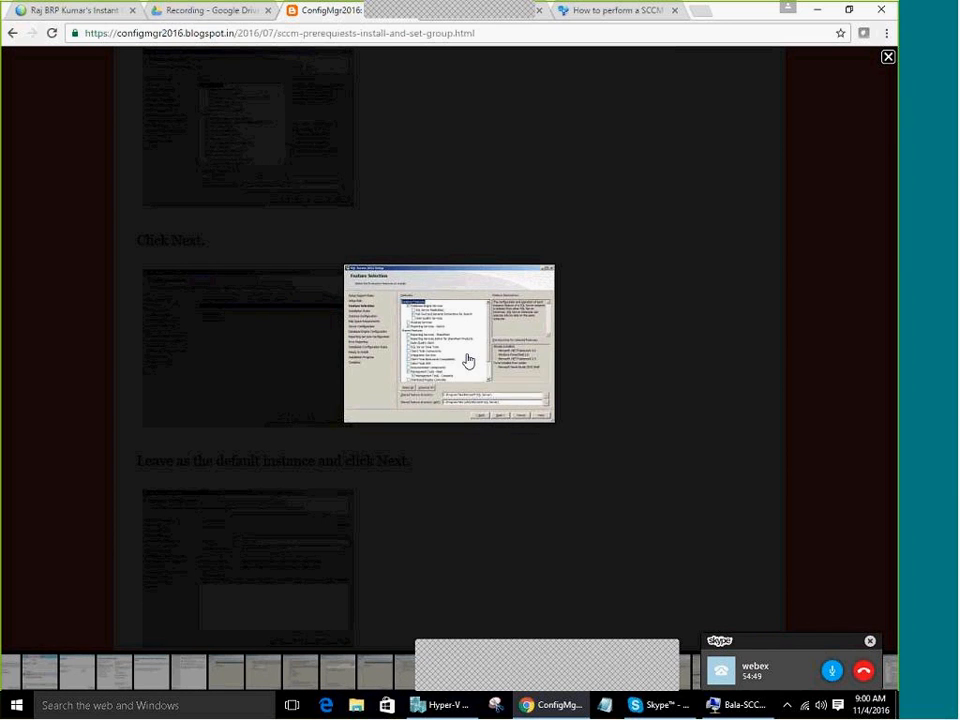
pyautogui.scroll(1, 468, 360)
pyautogui.scroll(-1, 468, 360)
pyautogui.click(430, 323)
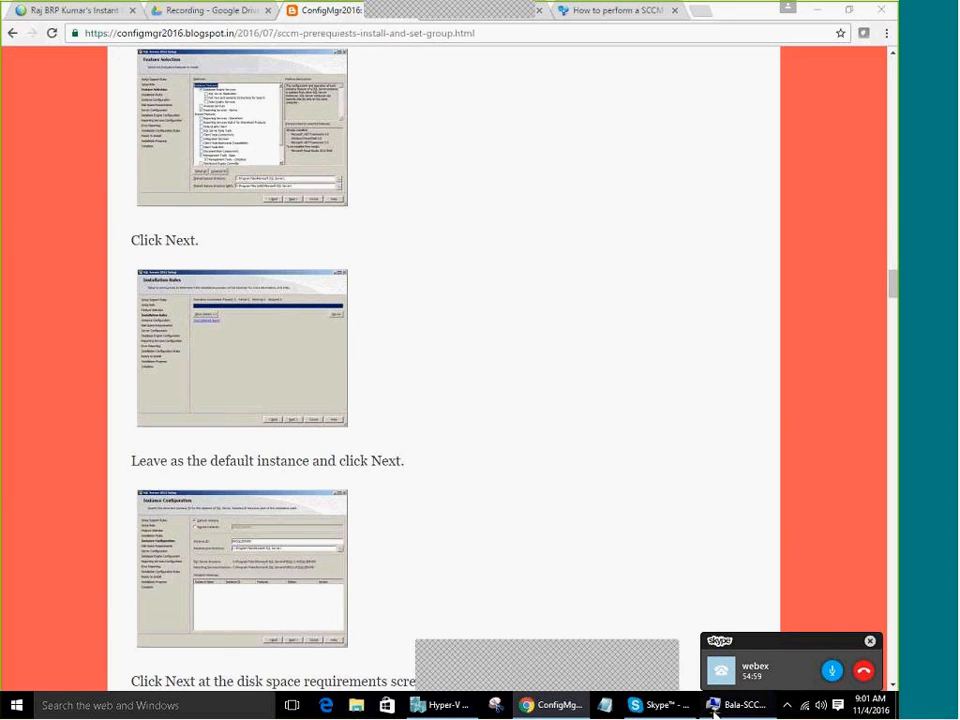
# Back in the VM's SQL setup, add Full-Text and Semantic Extractions for Search to the features
pyautogui.click(738, 705)
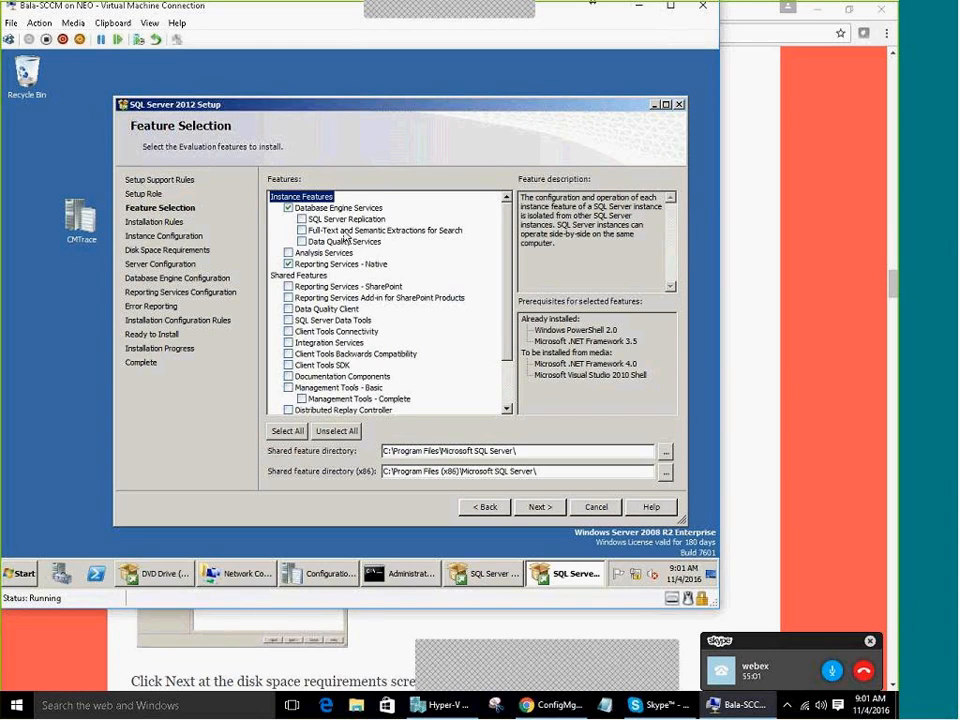
pyautogui.click(327, 232)
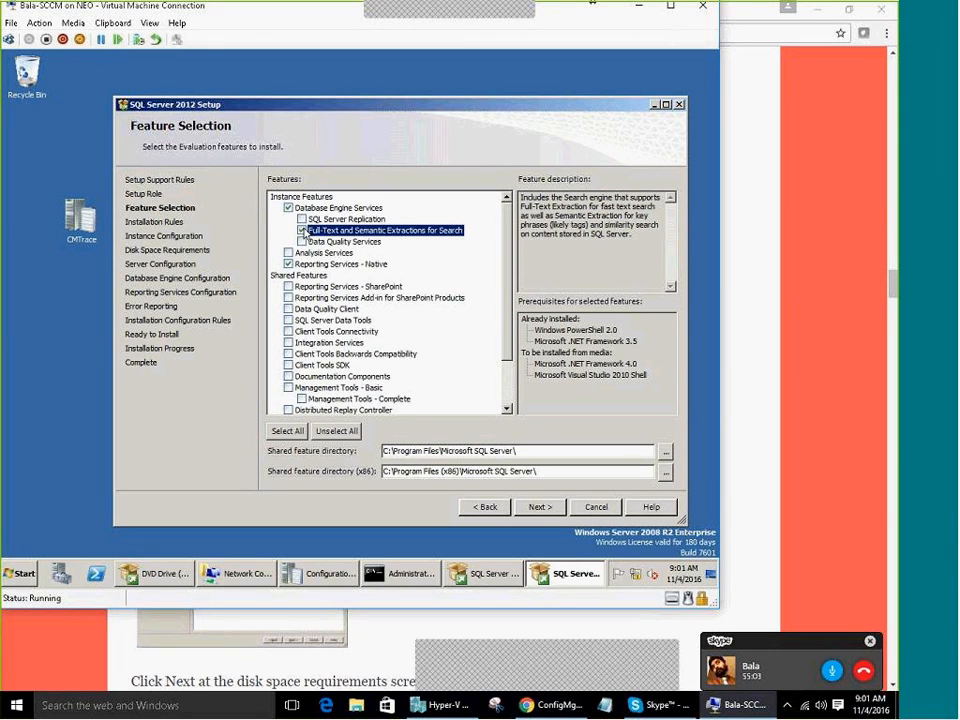
pyautogui.click(302, 231)
pyautogui.moveTo(508, 312); pyautogui.dragTo(497, 398)
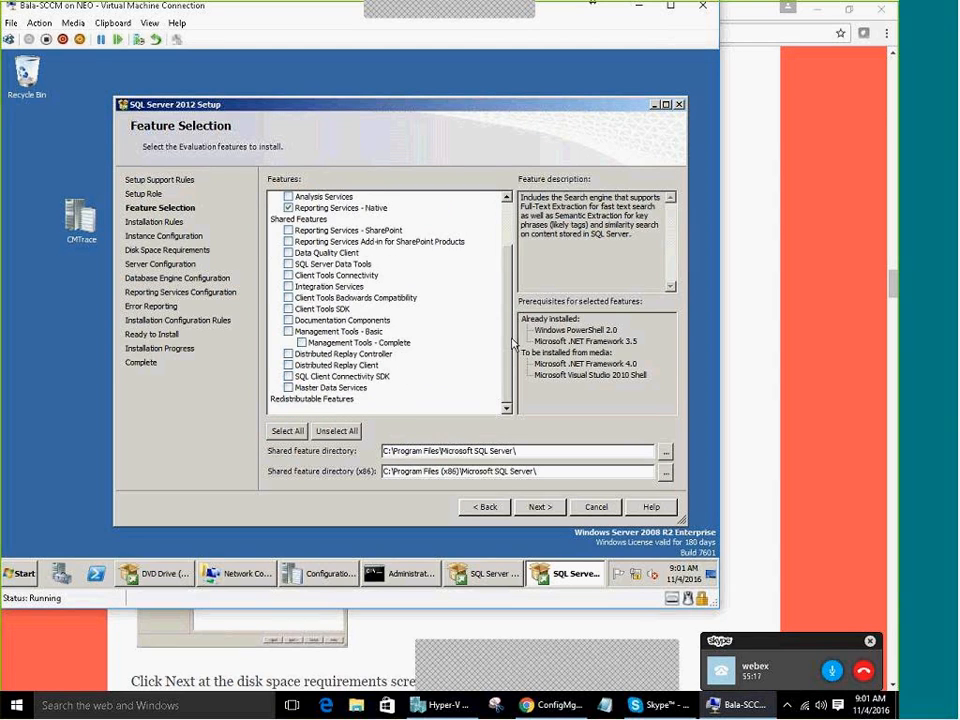
pyautogui.moveTo(510, 343); pyautogui.dragTo(518, 234)
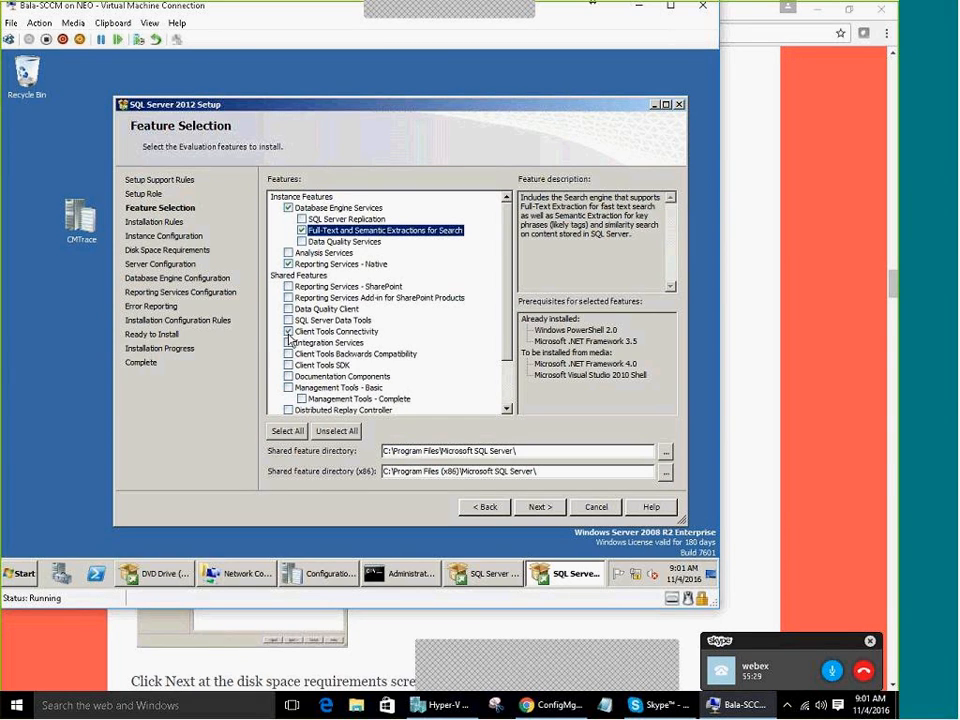
# Add Client Tools Backwards Compatibility and Management Tools - Basic and Complete, then run Installation Rules (2 passed)
pyautogui.click(288, 354)
pyautogui.scroll(-2, 433, 378)
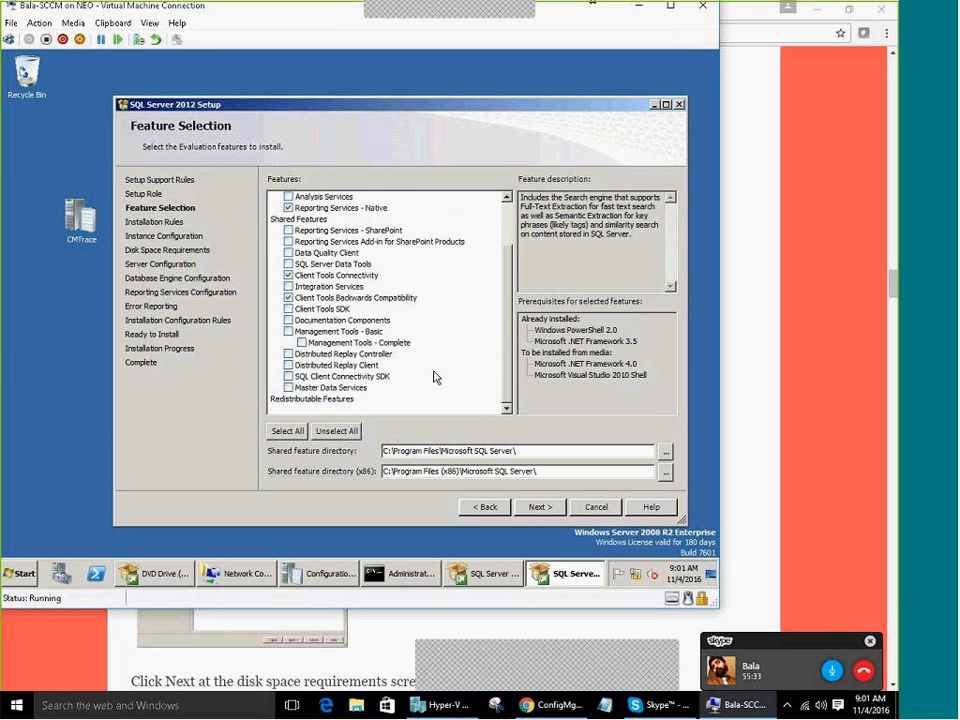
pyautogui.click(288, 332)
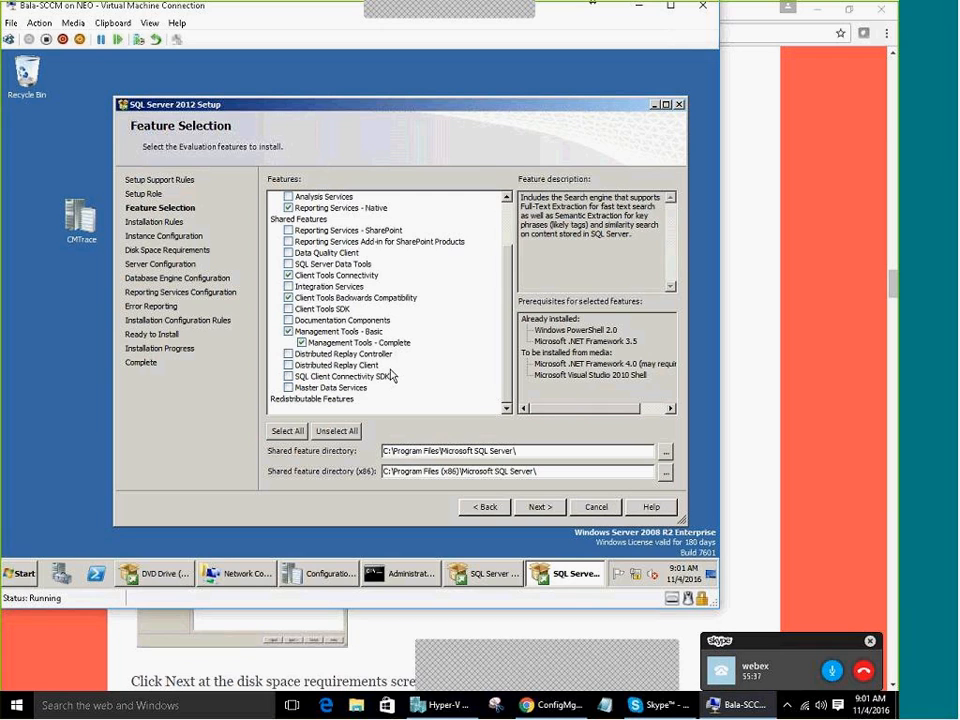
pyautogui.scroll(1, 405, 376)
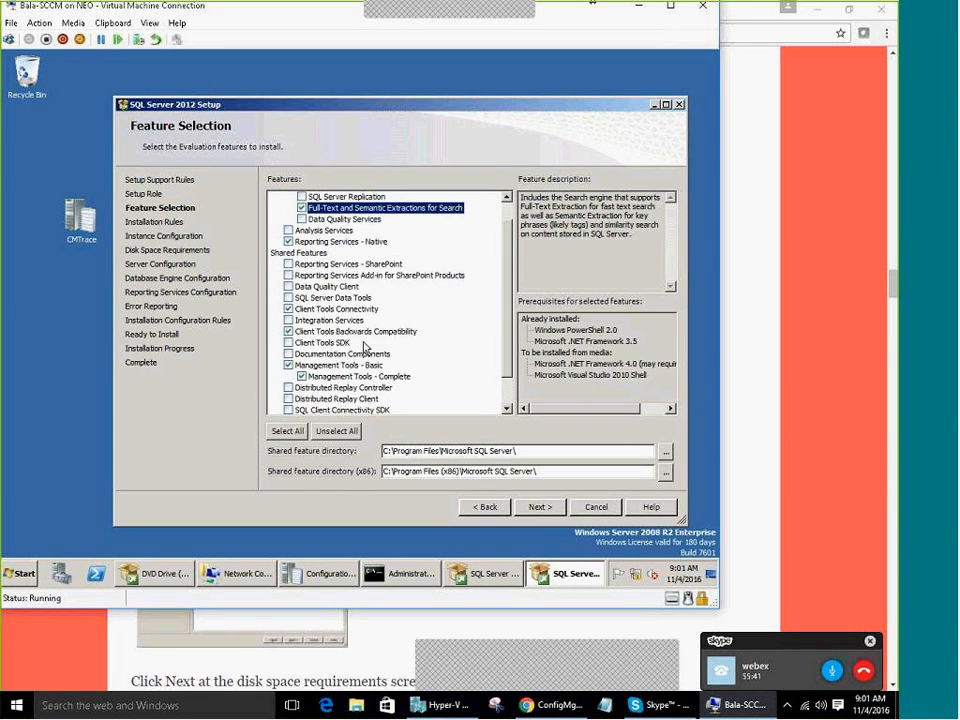
pyautogui.scroll(1, 390, 370)
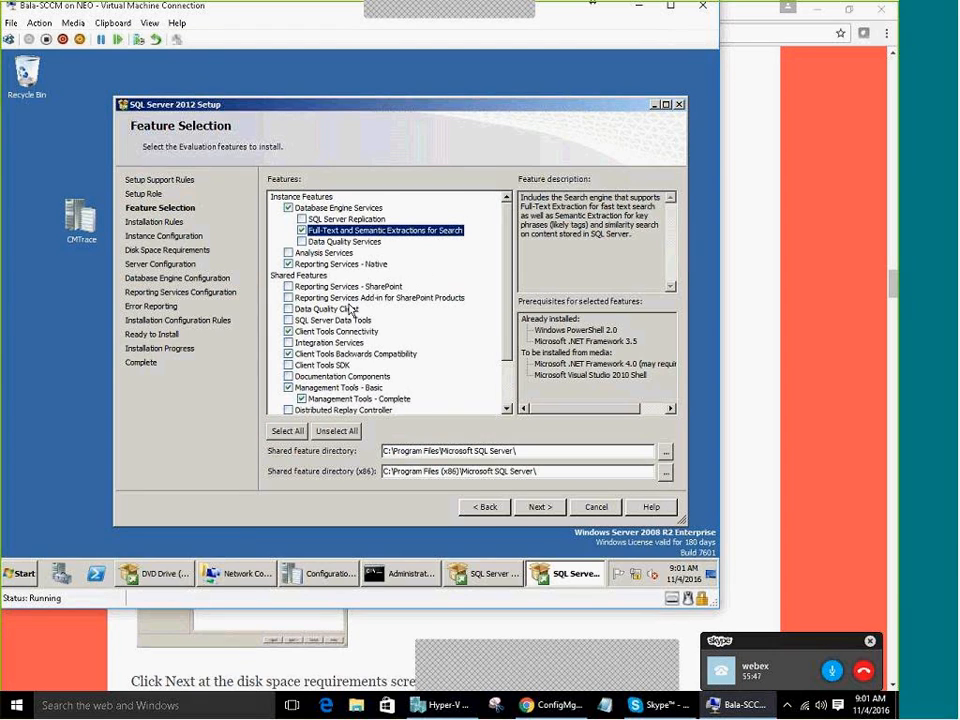
pyautogui.scroll(-1, 349, 308)
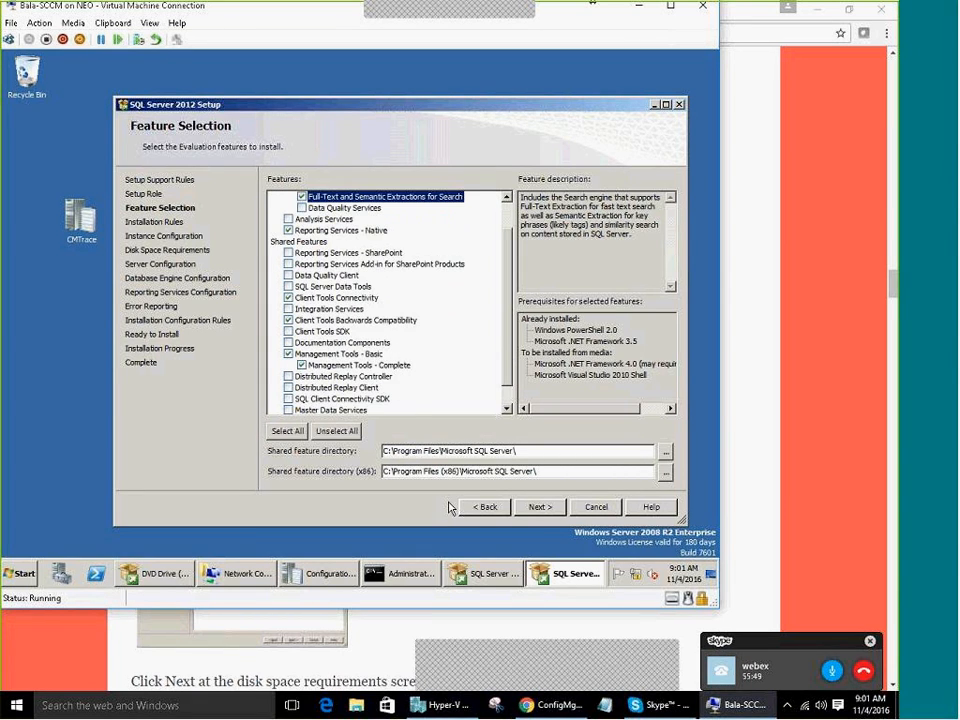
pyautogui.scroll(-1, 422, 383)
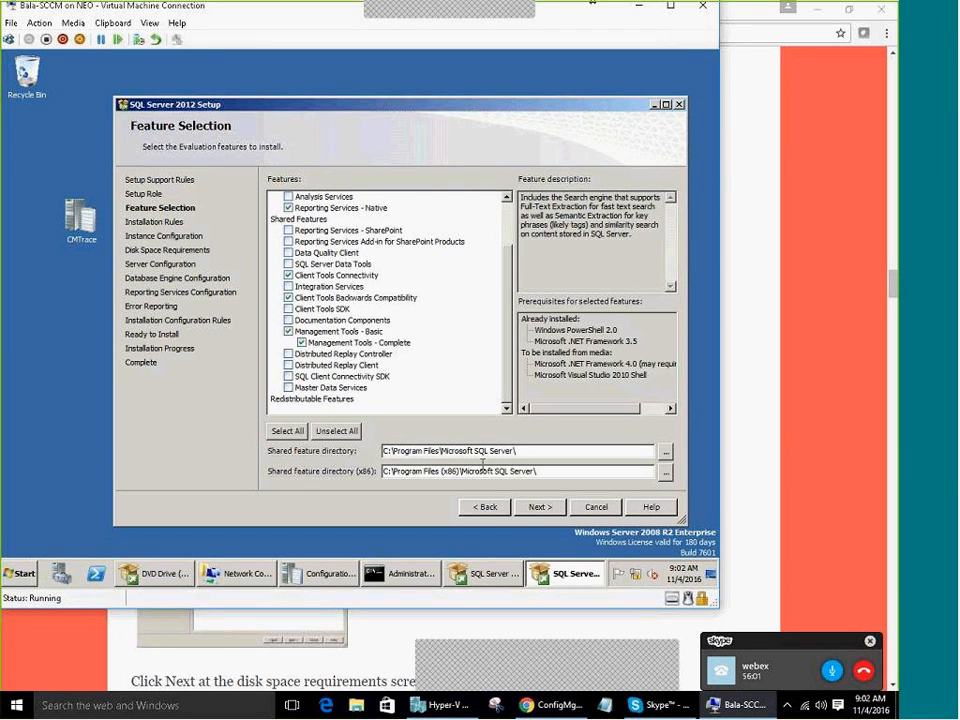
pyautogui.click(543, 507)
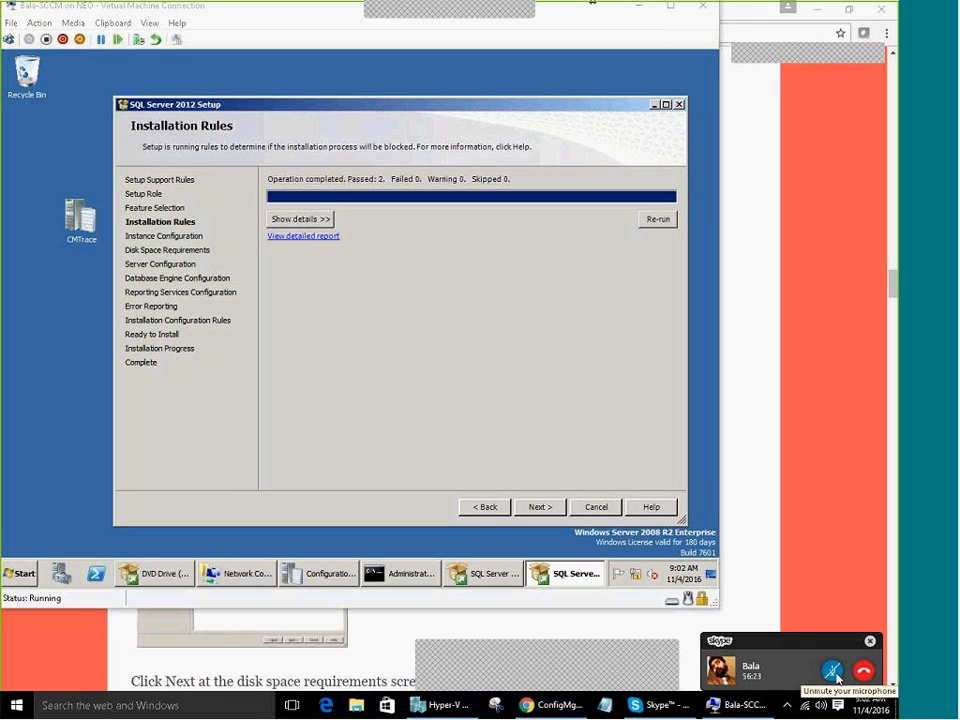
# Unmute the call microphone, review the installation rule details, and continue to Instance Configuration
pyautogui.click(833, 671)
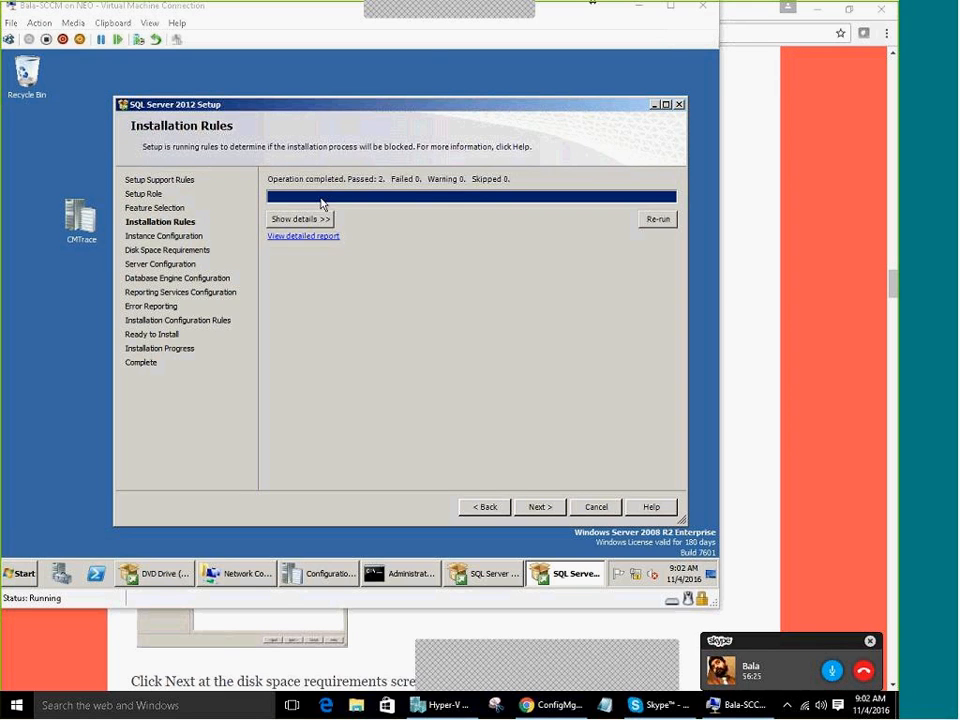
pyautogui.click(325, 217)
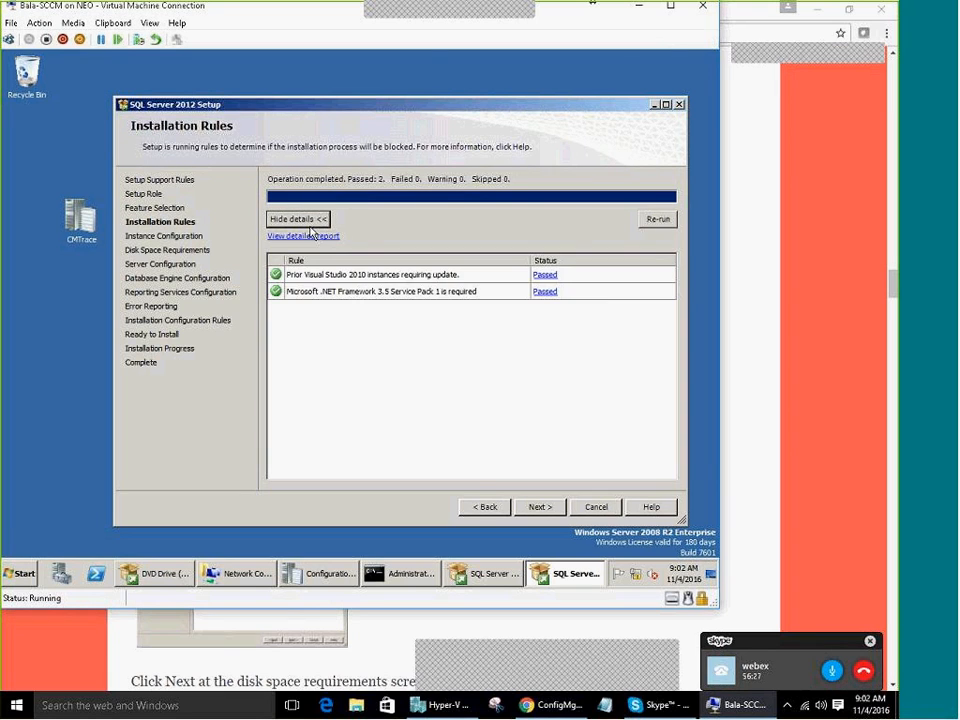
pyautogui.click(535, 510)
# Keep the default MSSQLSERVER instance and continue past Disk Space to Server Configuration
pyautogui.moveTo(431, 238); pyautogui.dragTo(363, 238)
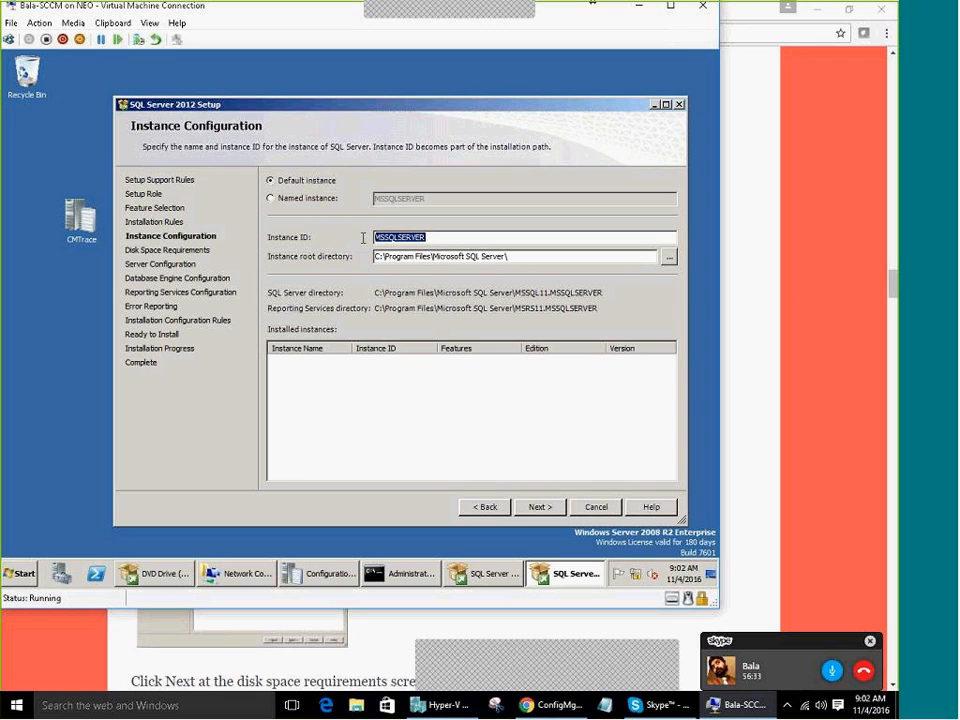
pyautogui.click(430, 237)
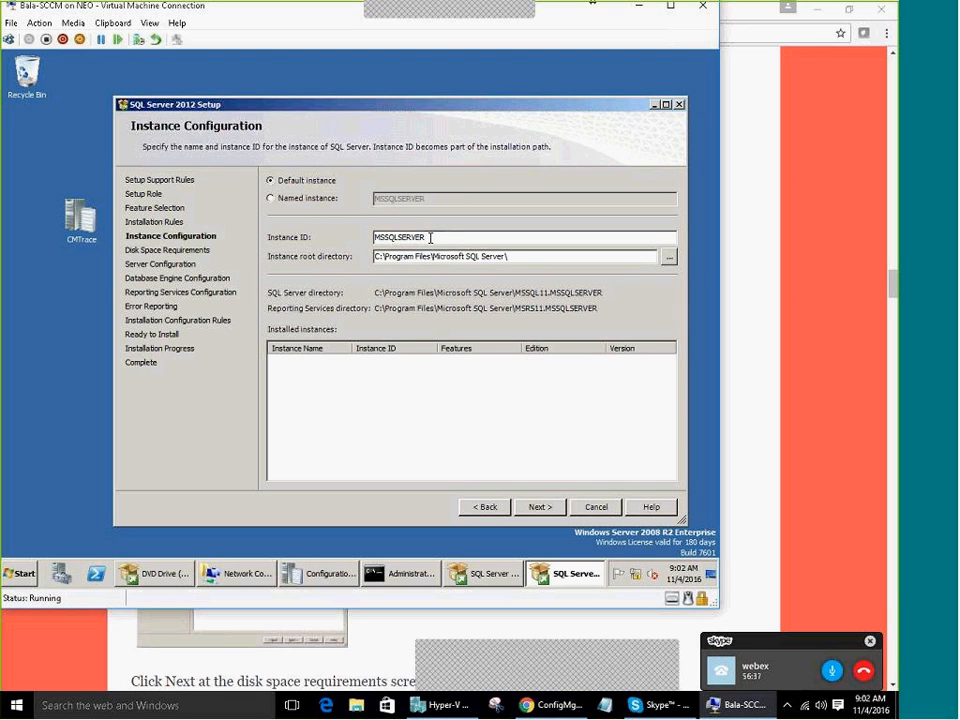
pyautogui.moveTo(432, 237); pyautogui.dragTo(347, 237)
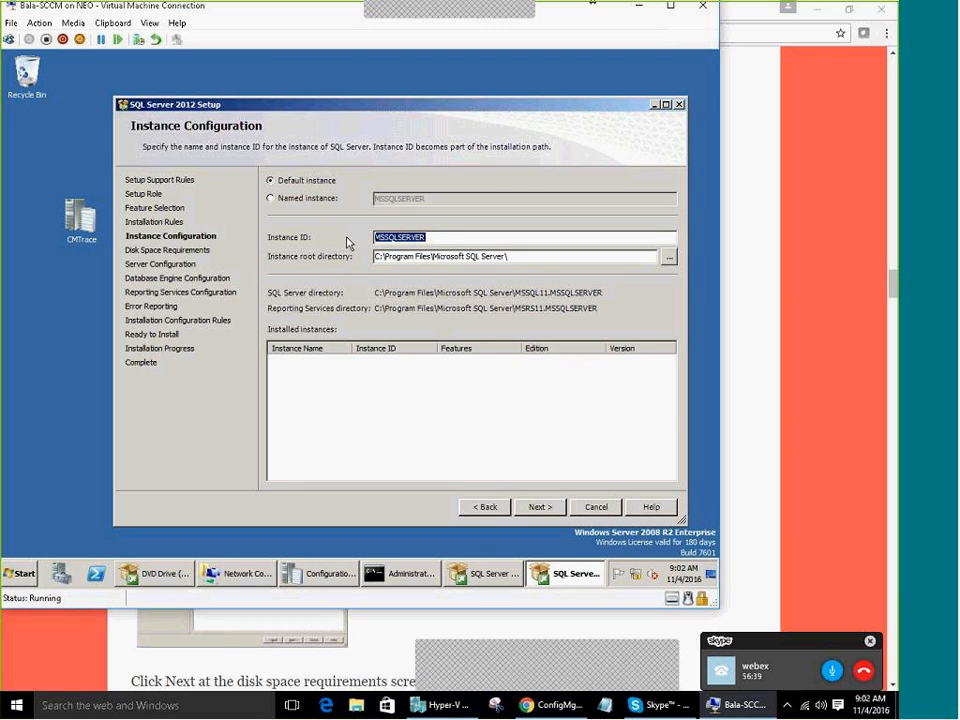
pyautogui.click(548, 508)
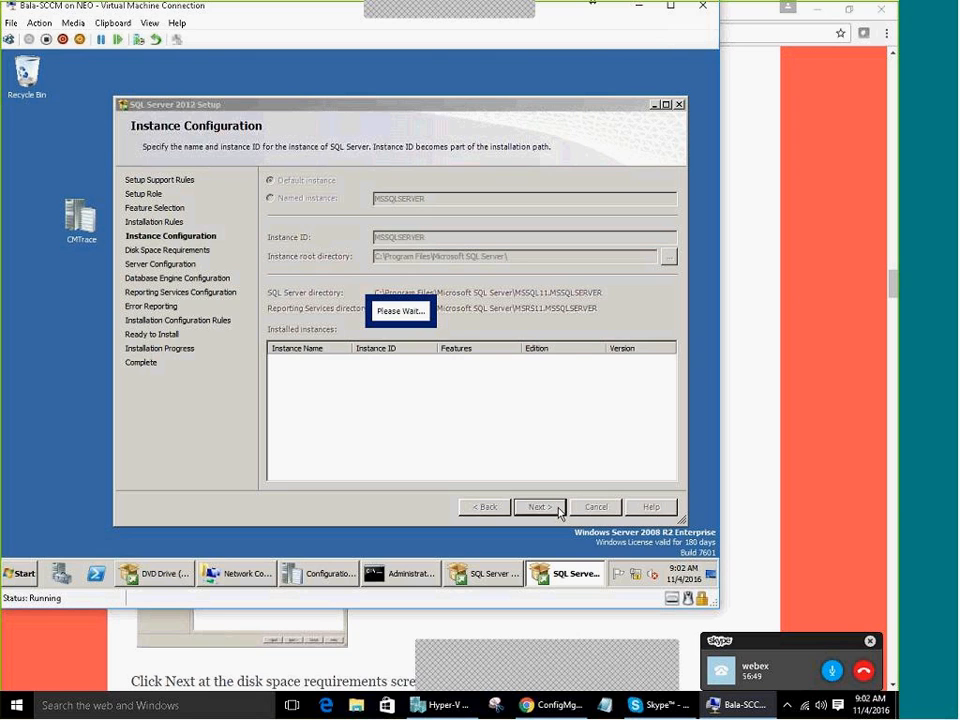
pyautogui.click(560, 508)
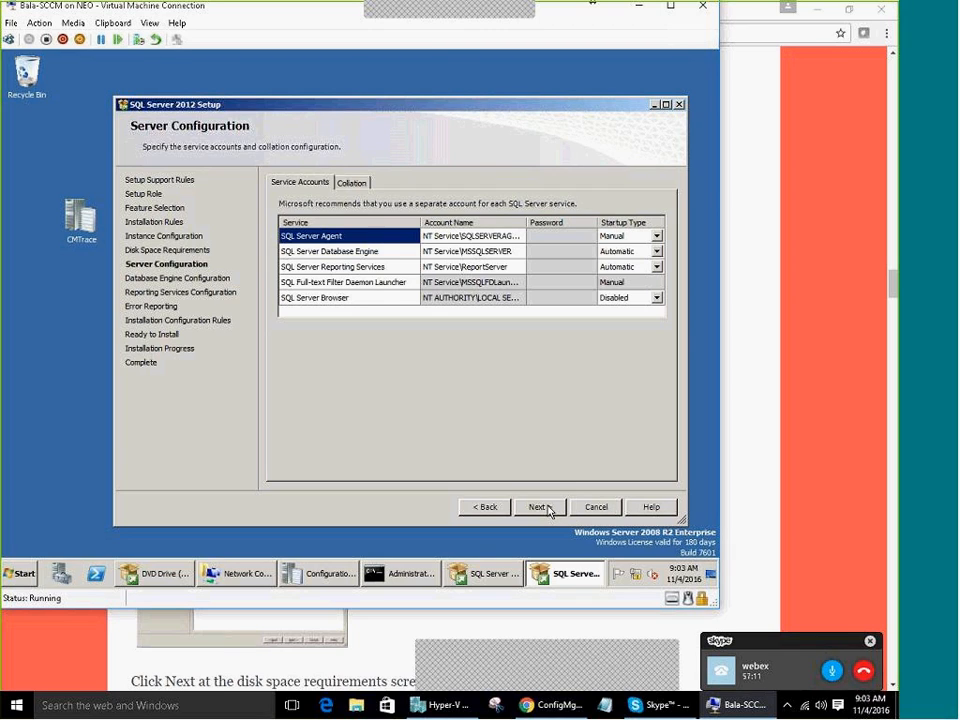
# Widen the account name column and inspect the SQL Server Agent account choices
pyautogui.moveTo(524, 220); pyautogui.dragTo(550, 220)
pyautogui.click(497, 266)
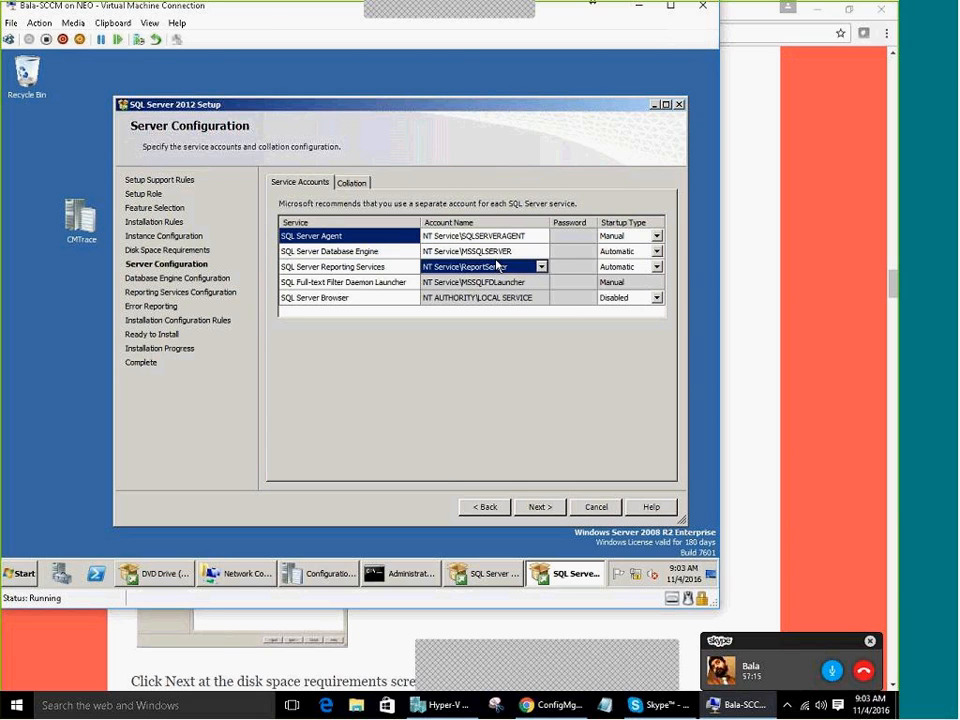
pyautogui.click(540, 237)
pyautogui.click(545, 251)
pyautogui.click(541, 236)
pyautogui.click(369, 237)
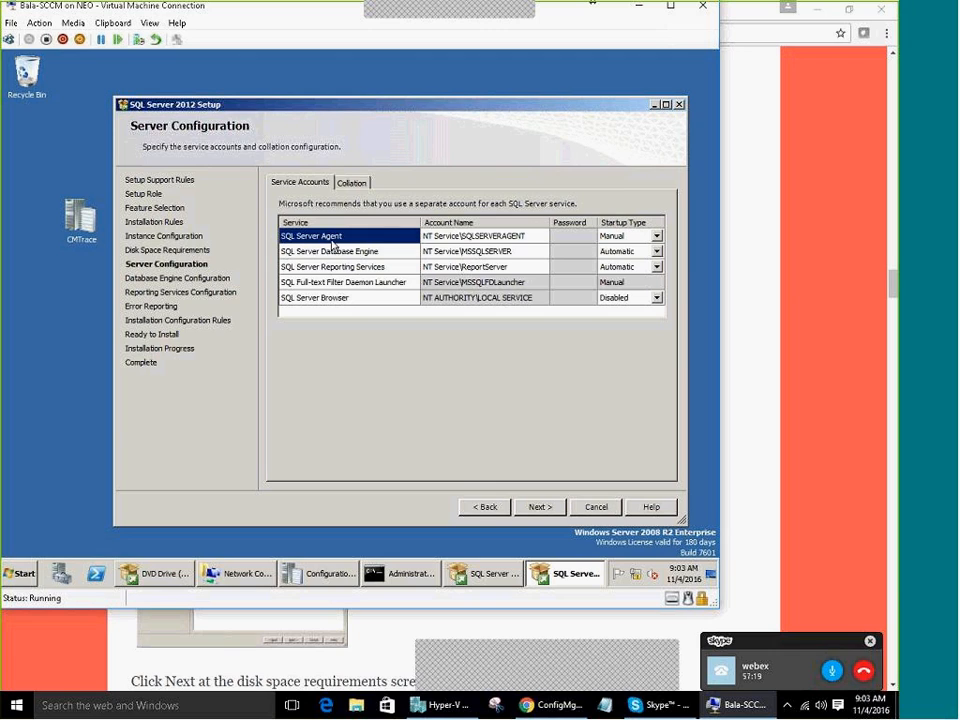
pyautogui.click(465, 238)
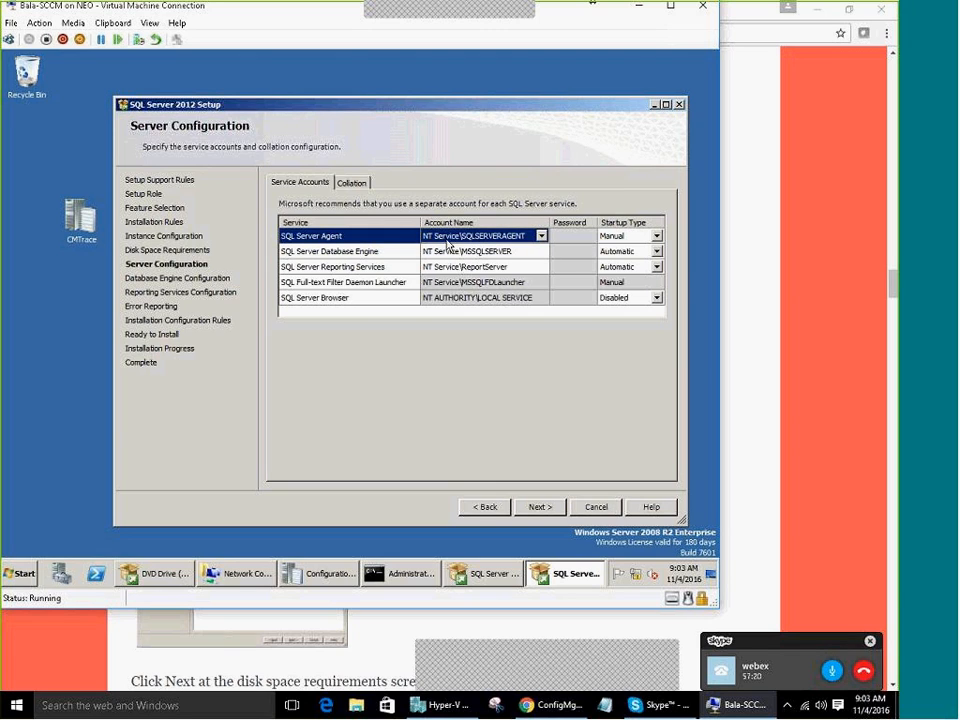
pyautogui.click(541, 237)
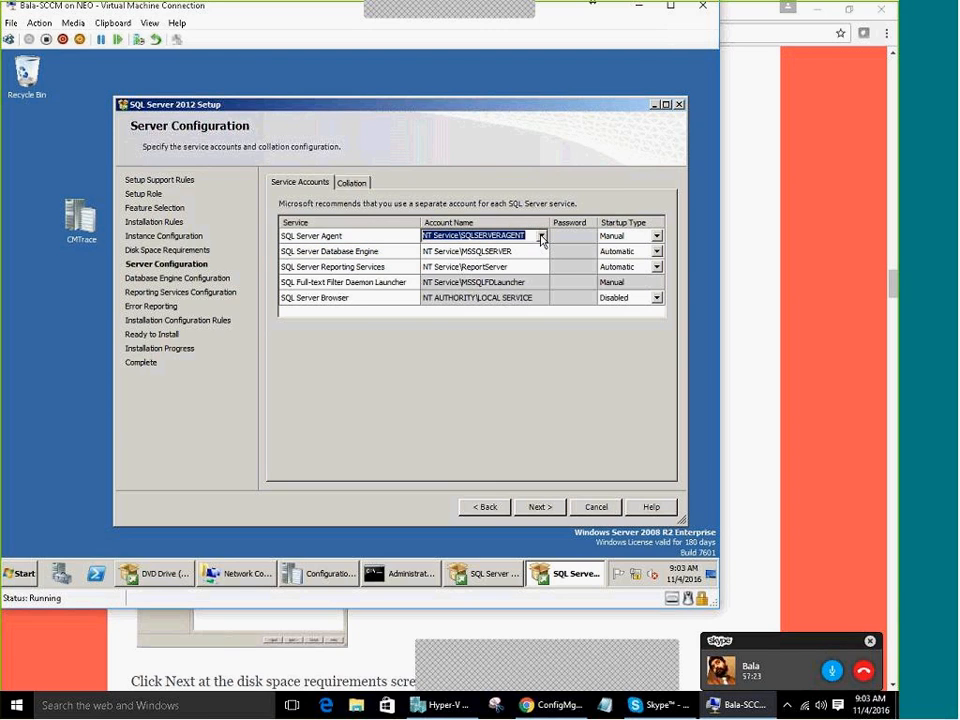
pyautogui.click(541, 236)
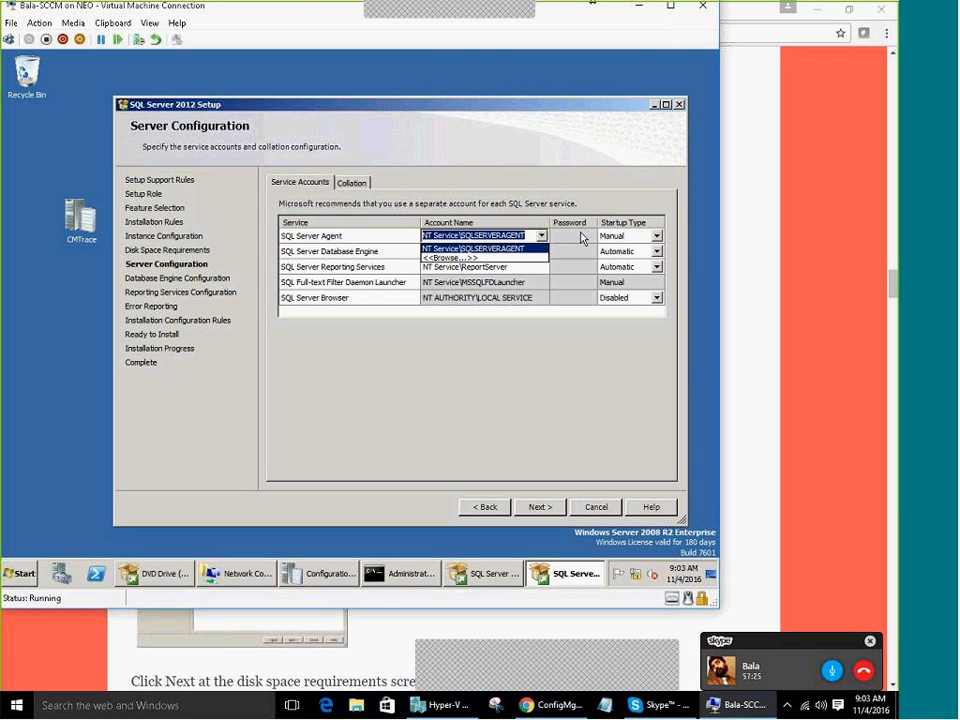
pyautogui.click(581, 238)
pyautogui.click(590, 240)
# Inspect the Database Engine, SQL Server Browser and Reporting Services account cells and choices
pyautogui.click(530, 251)
pyautogui.click(538, 298)
pyautogui.click(515, 266)
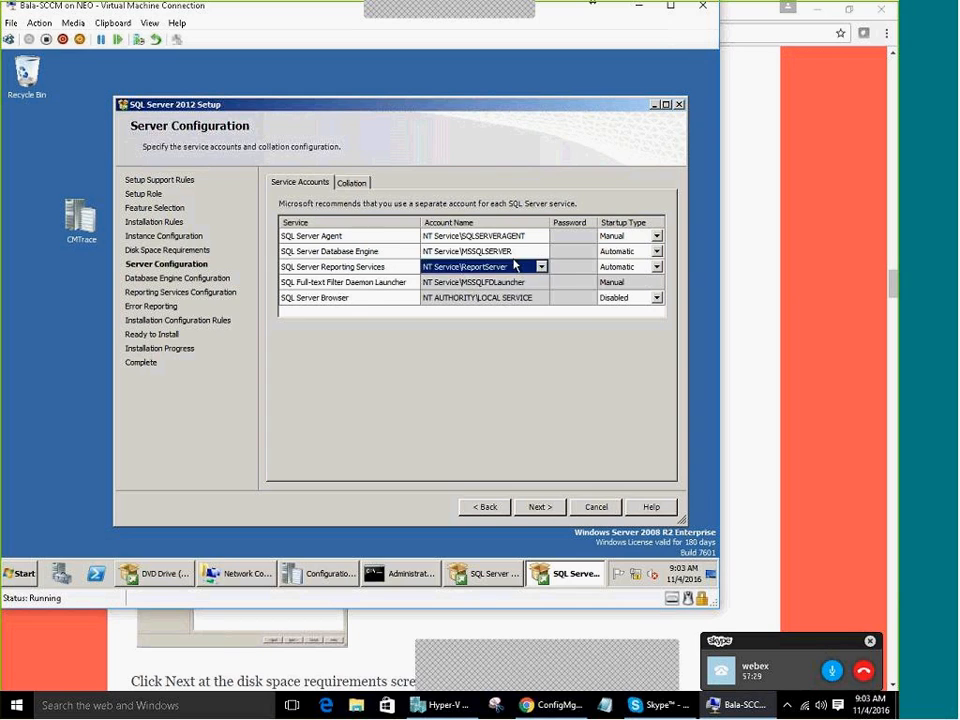
pyautogui.click(541, 267)
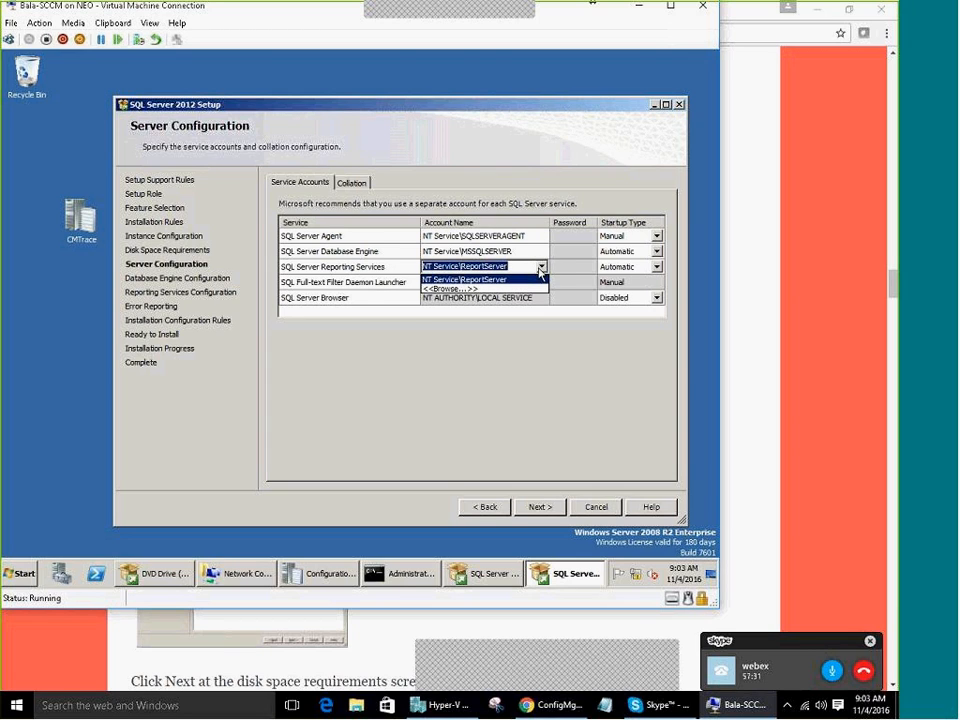
pyautogui.click(540, 270)
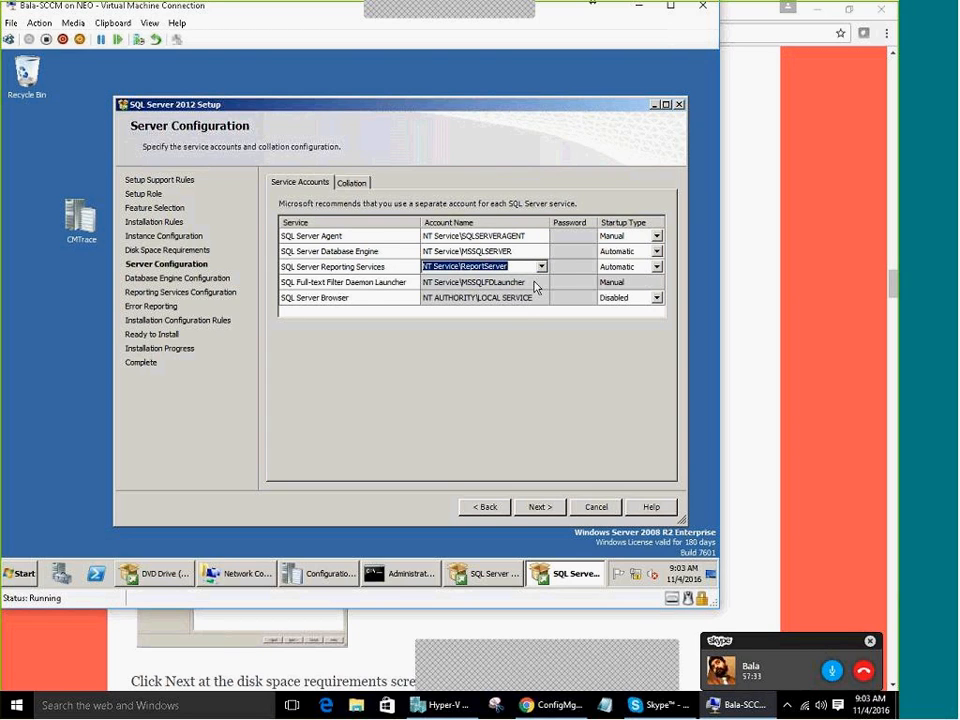
pyautogui.click(525, 300)
pyautogui.click(524, 303)
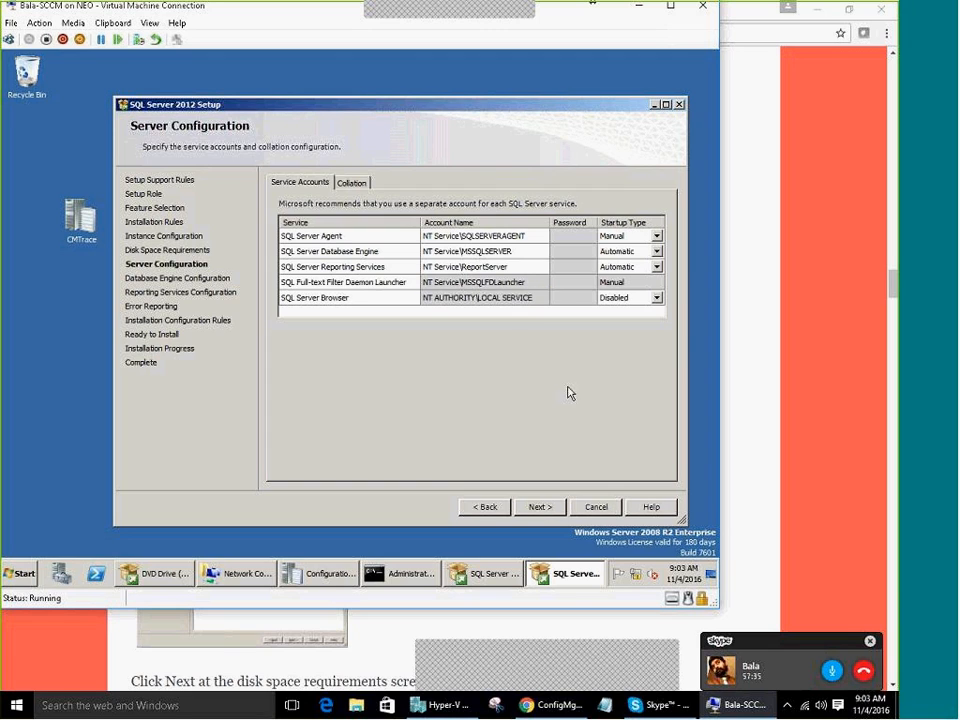
pyautogui.click(540, 266)
pyautogui.click(542, 254)
pyautogui.click(543, 258)
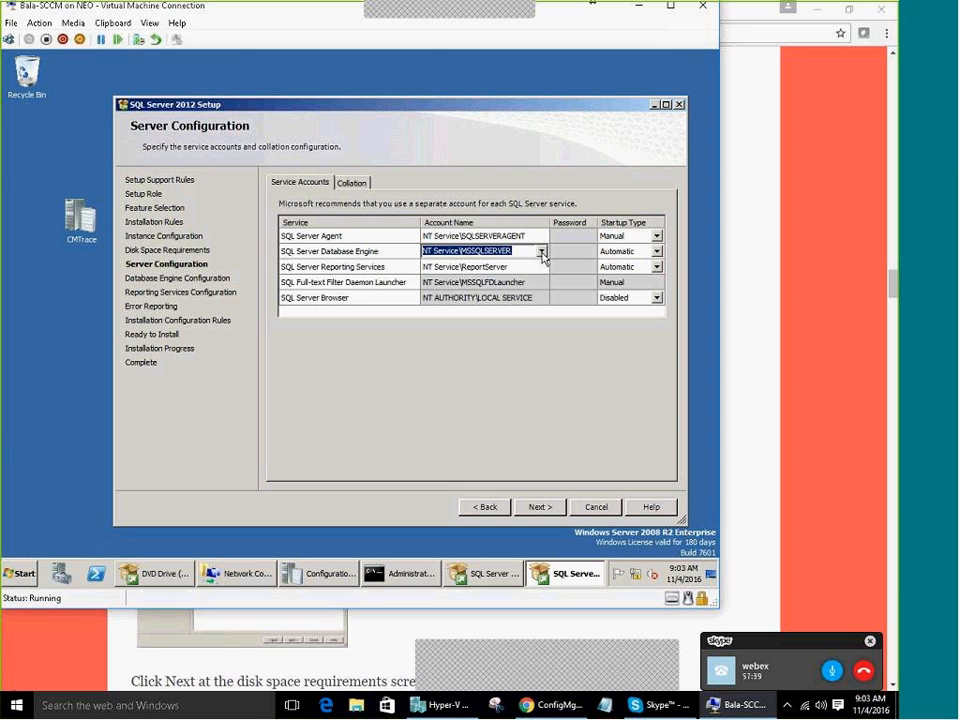
pyautogui.click(542, 254)
# Browse all accounts for Database Engine, cancel without choosing, and reload the Server Configuration page
pyautogui.click(500, 273)
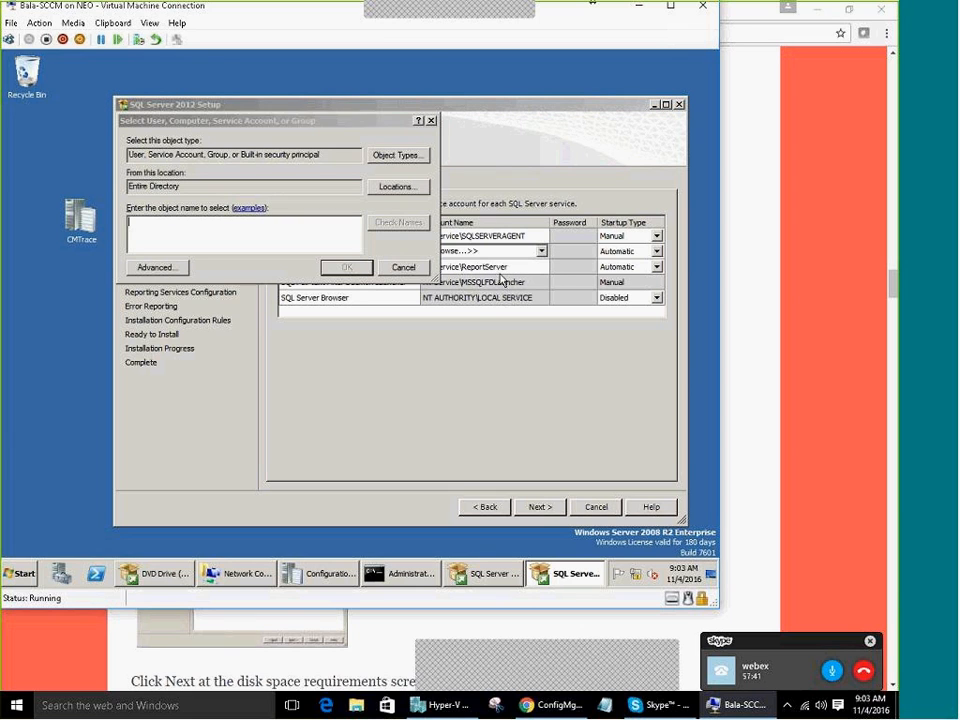
pyautogui.click(155, 267)
pyautogui.click(449, 267)
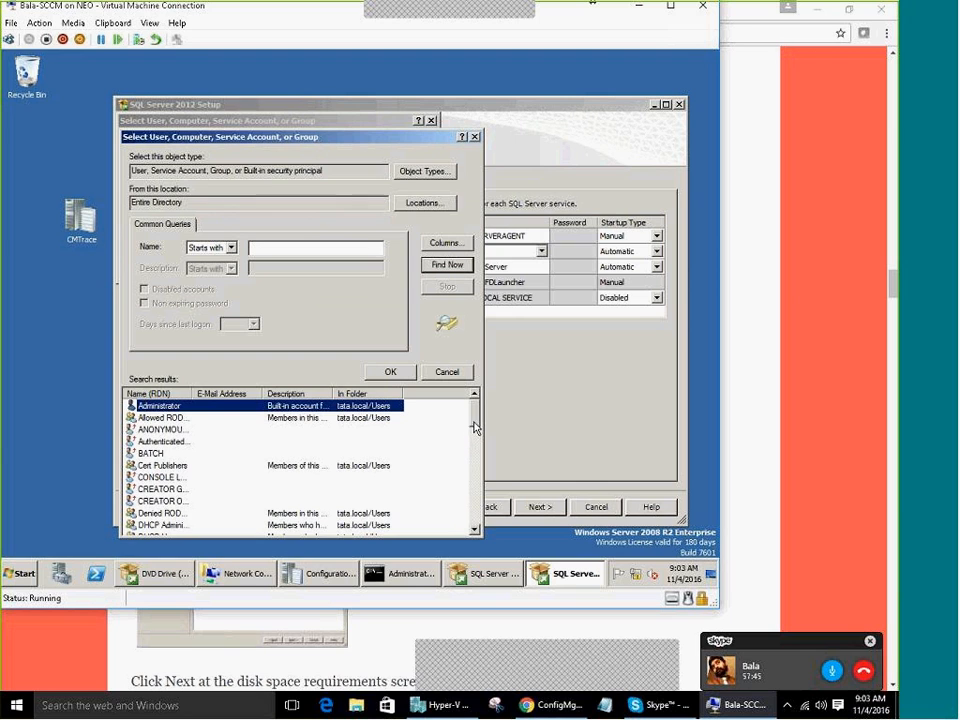
pyautogui.scroll(-6, 225, 443)
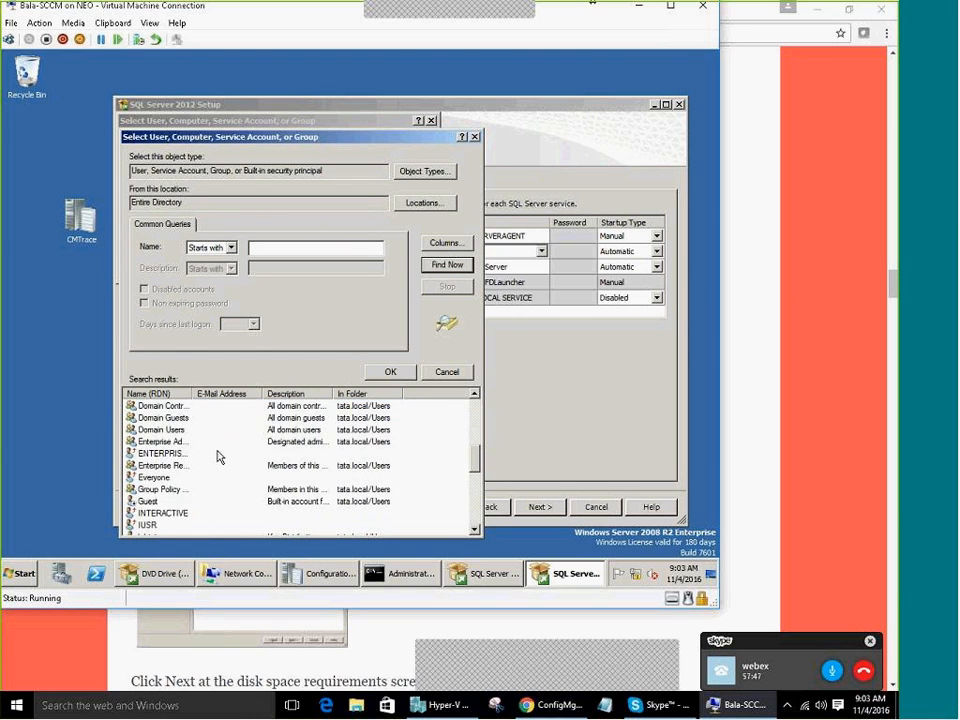
pyautogui.press('Escape')
pyautogui.press('Escape')
pyautogui.click(521, 266)
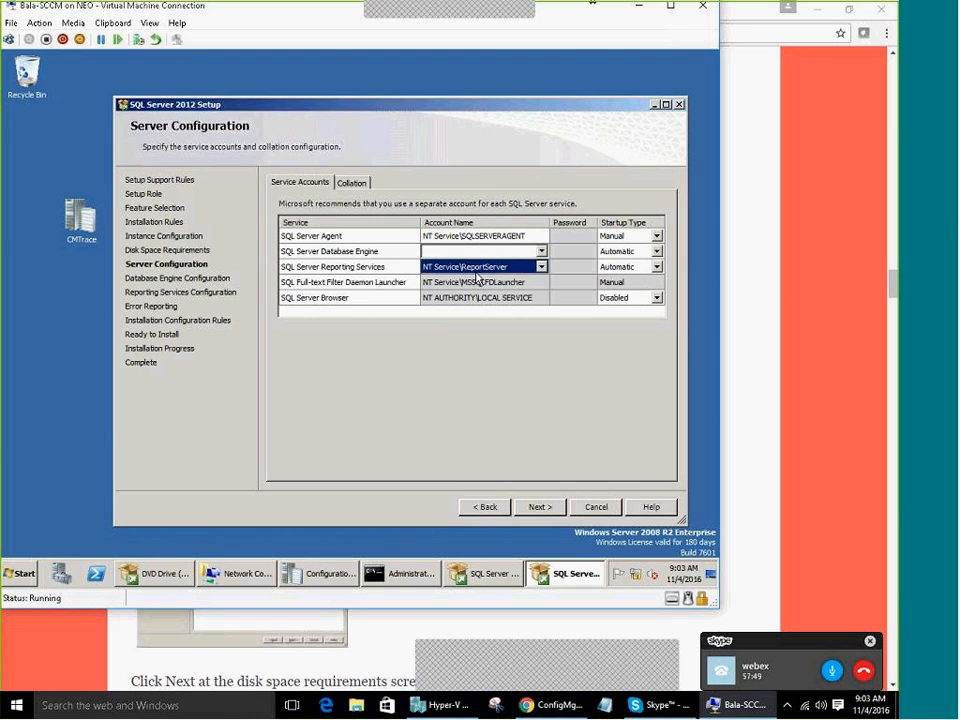
pyautogui.click(521, 266)
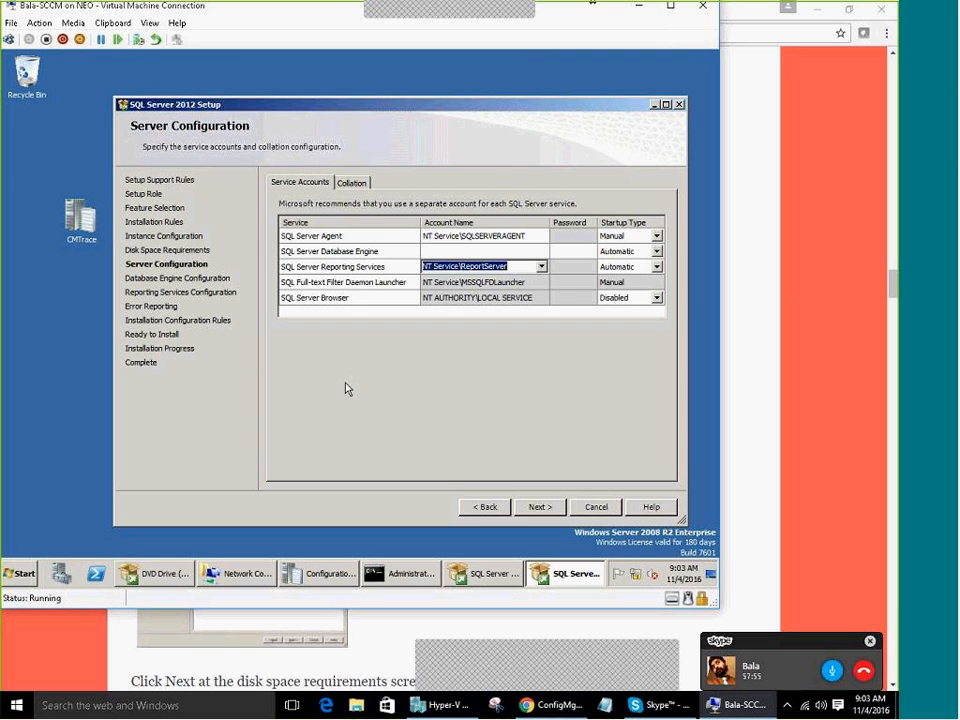
pyautogui.click(486, 514)
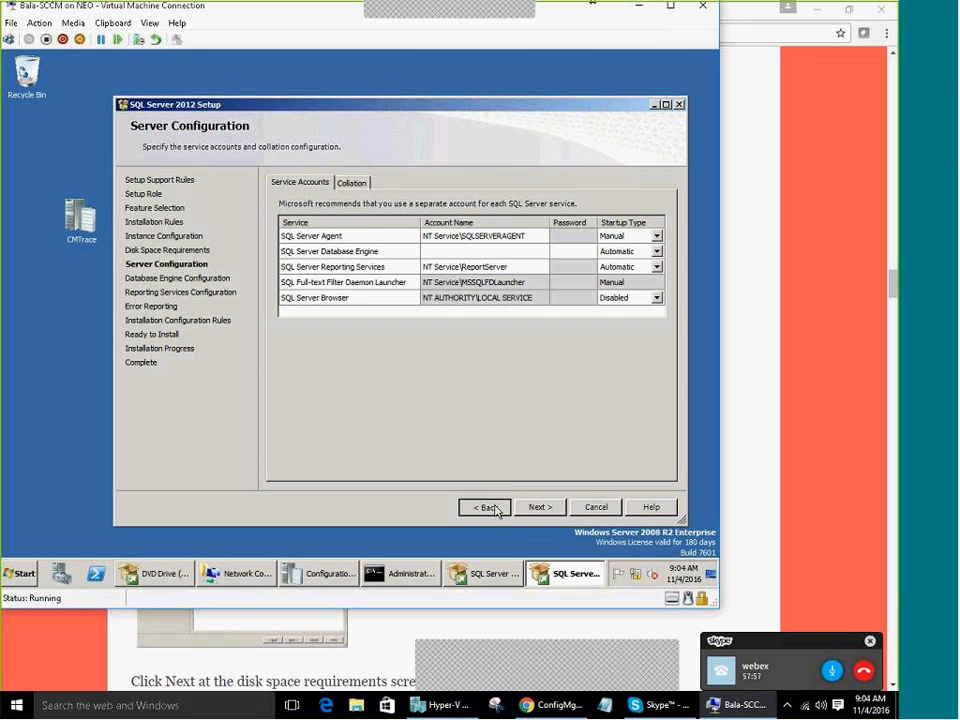
pyautogui.click(488, 509)
pyautogui.click(538, 509)
# Set the Database Engine account to NT AUTHORITY\LOCAL SERVICE via Browse, Advanced, Find Now
pyautogui.click(545, 266)
pyautogui.click(541, 251)
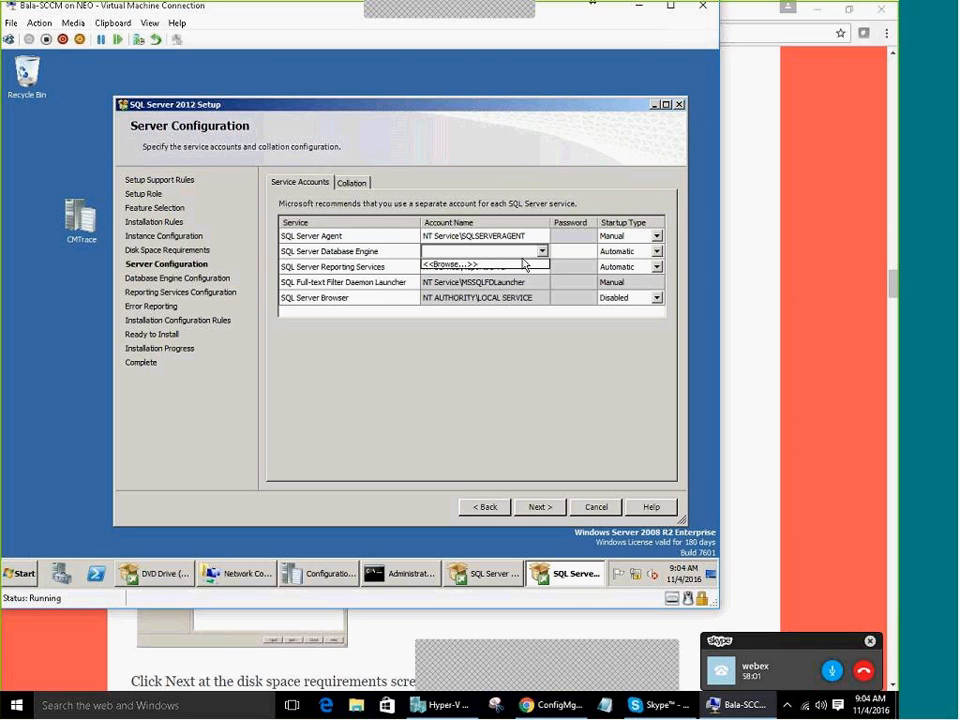
pyautogui.click(523, 235)
pyautogui.click(545, 266)
pyautogui.click(541, 251)
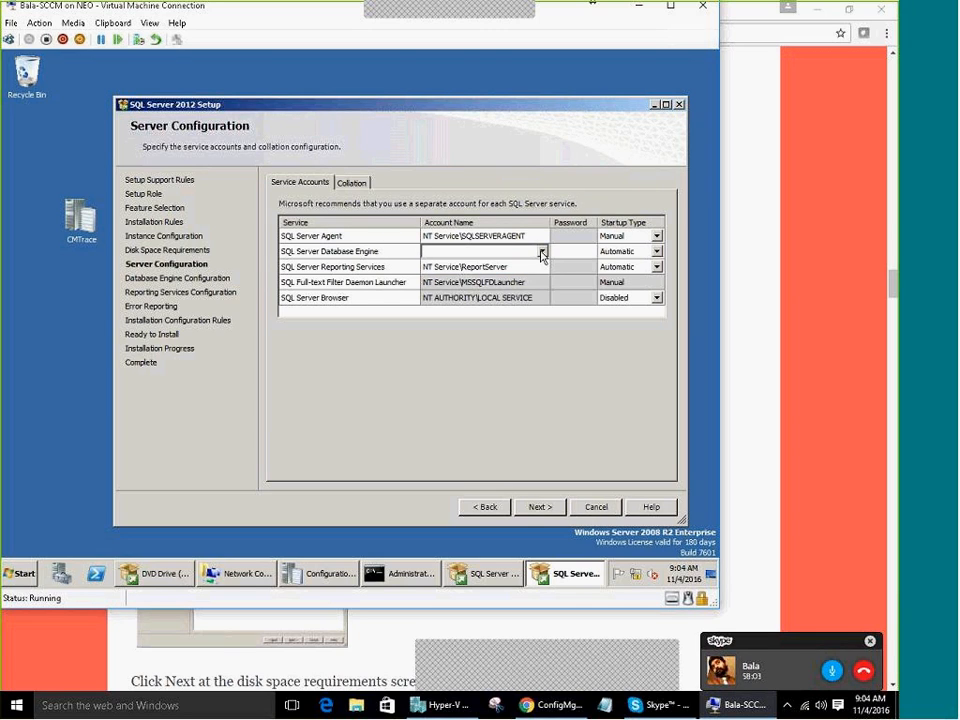
pyautogui.click(541, 251)
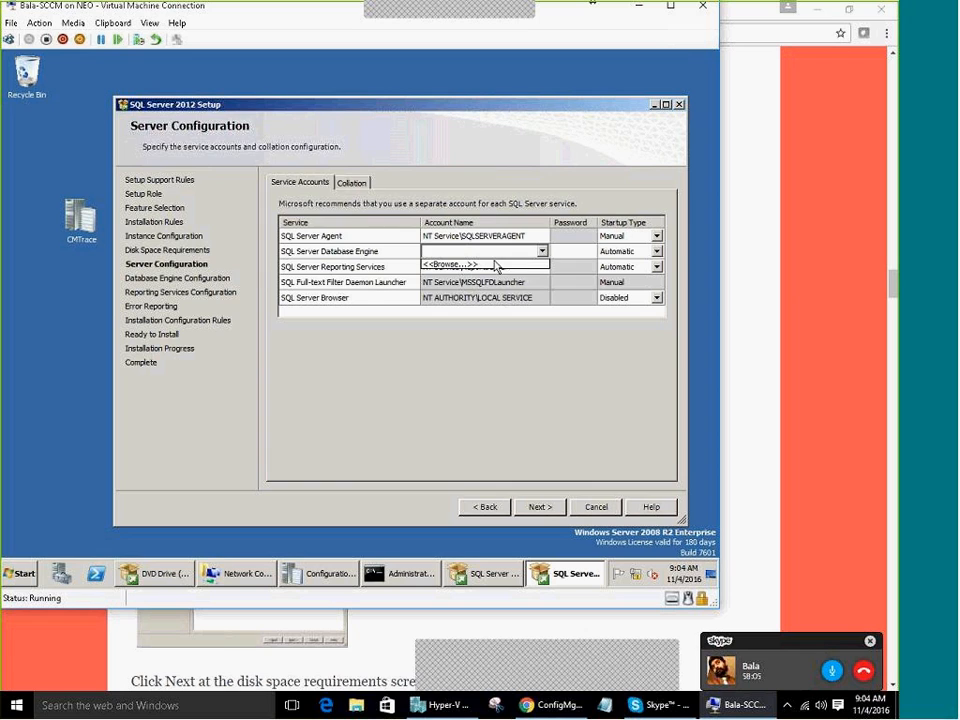
pyautogui.click(480, 264)
pyautogui.click(163, 267)
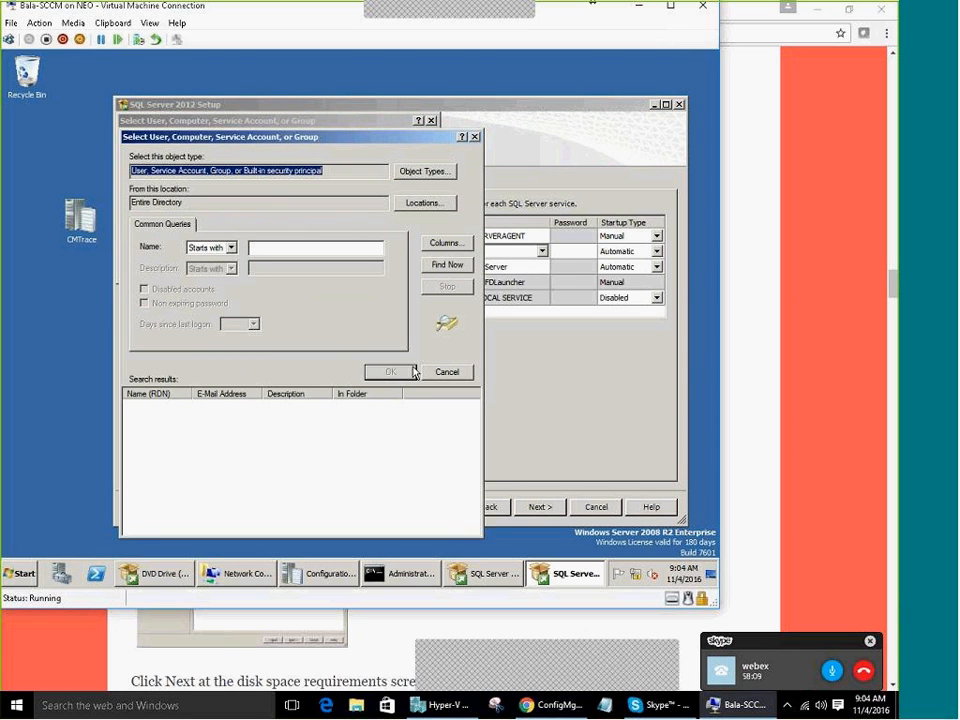
pyautogui.click(447, 264)
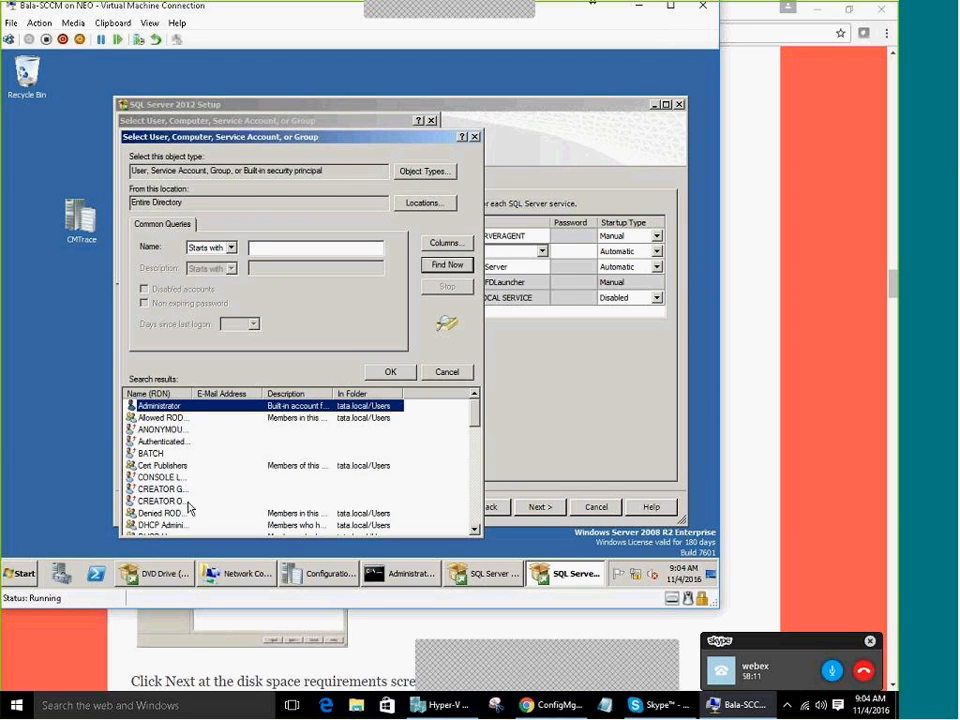
pyautogui.click(165, 454)
pyautogui.press('l')
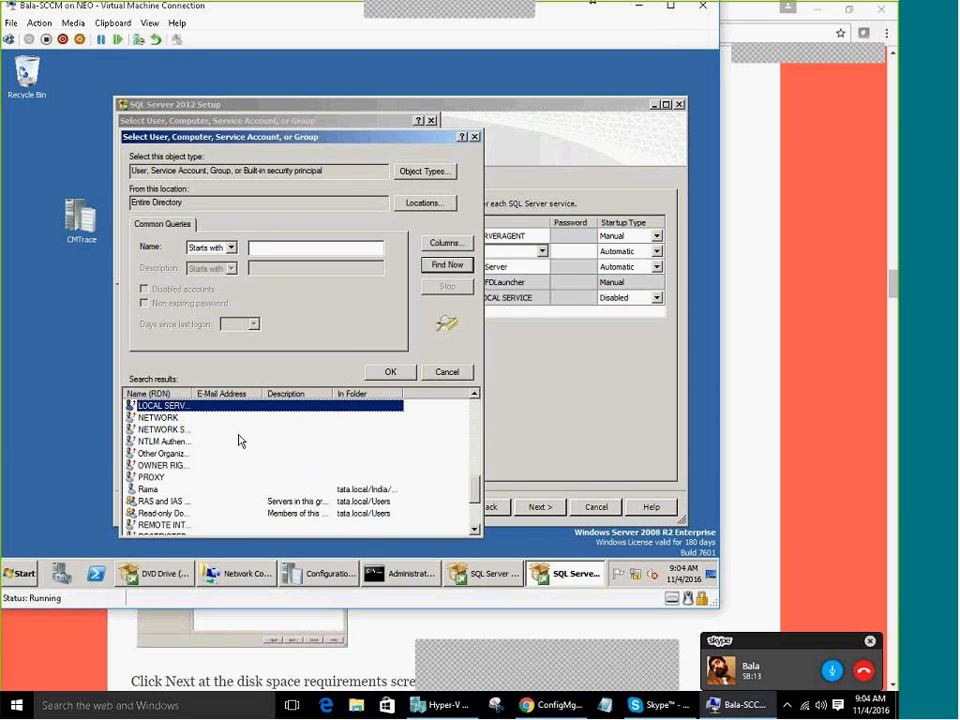
pyautogui.doubleClick(172, 408)
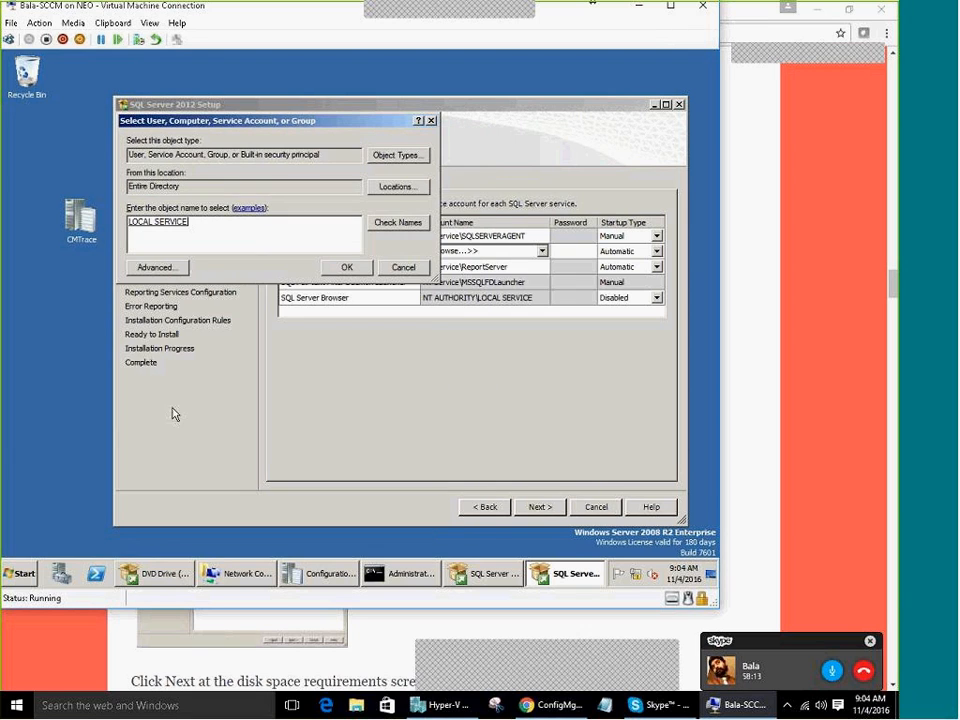
pyautogui.click(346, 267)
# Paste LOCAL SERVICE as the Reporting Services and SQL Server Agent accounts
pyautogui.click(476, 267)
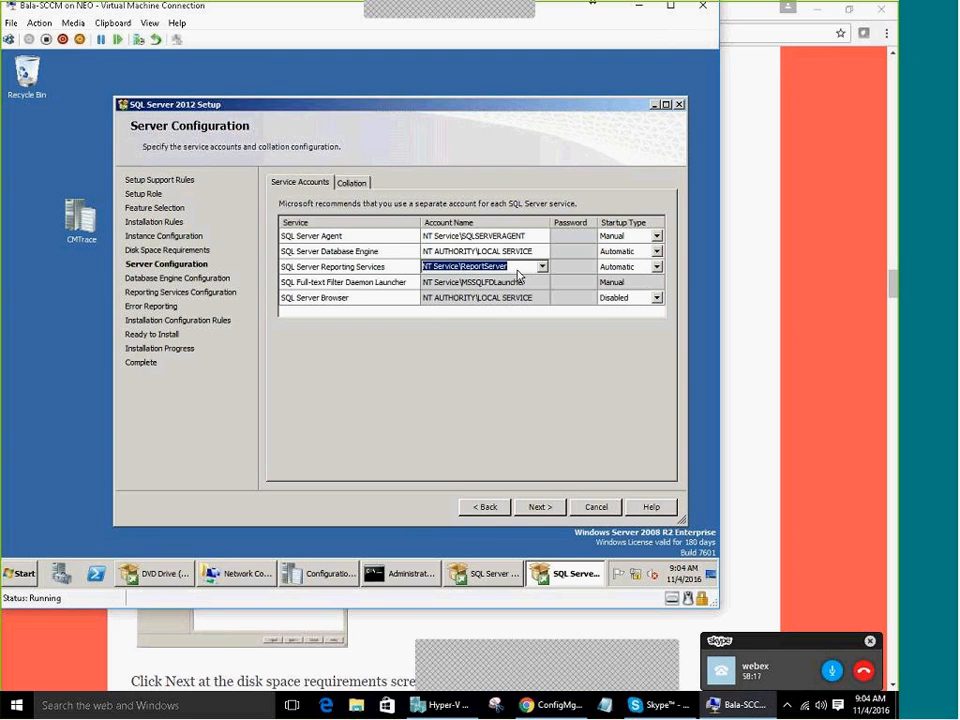
pyautogui.write('NT AUTHORITY\\LOCAL SERVICE')
pyautogui.click(527, 236)
pyautogui.write('NT AUTHORITY\\LOCAL SERVICE')
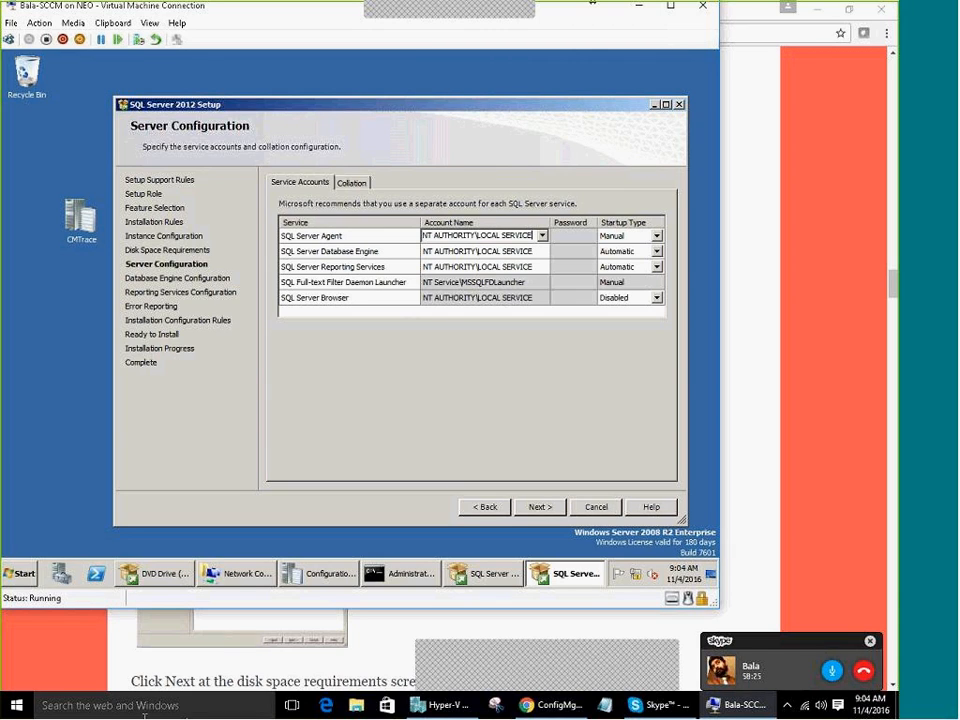
pyautogui.click(312, 308)
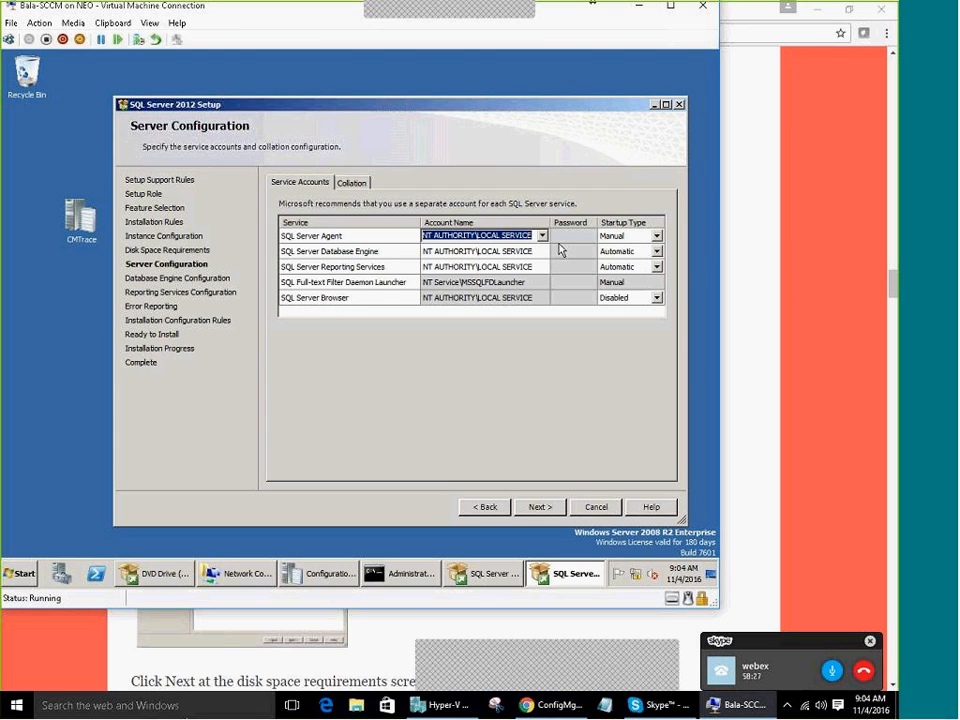
# Try to continue and dismiss the validation error rejecting the Local Service accounts
pyautogui.click(530, 288)
pyautogui.click(542, 358)
pyautogui.click(539, 507)
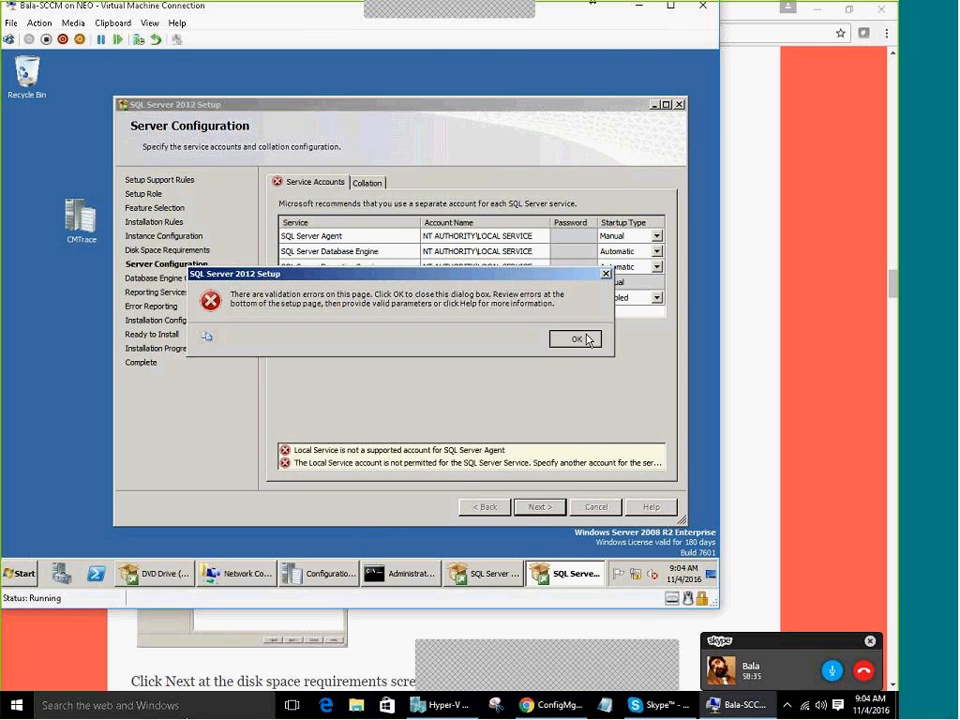
pyautogui.click(576, 339)
# Set the SQL Server Agent account to NT AUTHORITY\NETWORK SERVICE via Browse, Advanced, Find Now
pyautogui.click(546, 251)
pyautogui.click(542, 251)
pyautogui.click(542, 236)
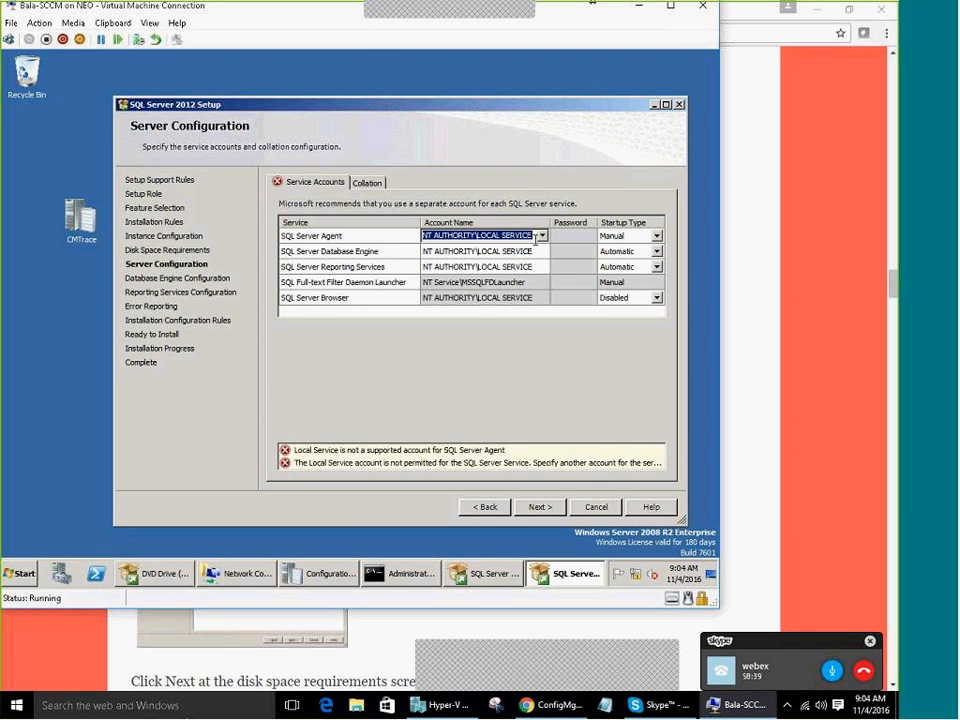
pyautogui.click(543, 237)
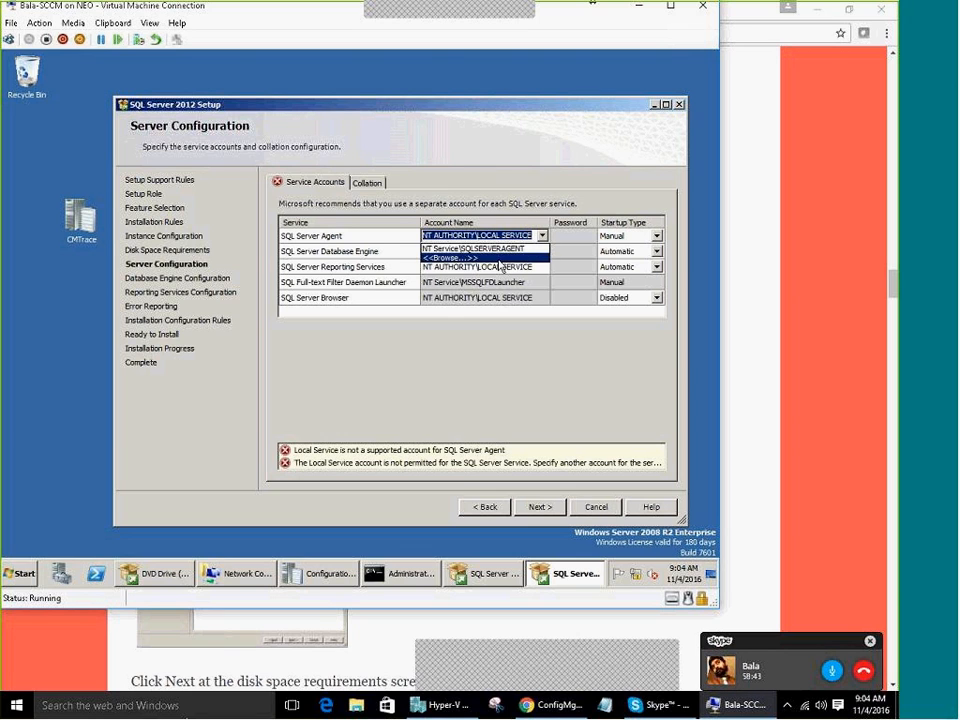
pyautogui.click(501, 258)
pyautogui.click(155, 266)
pyautogui.press('Return')
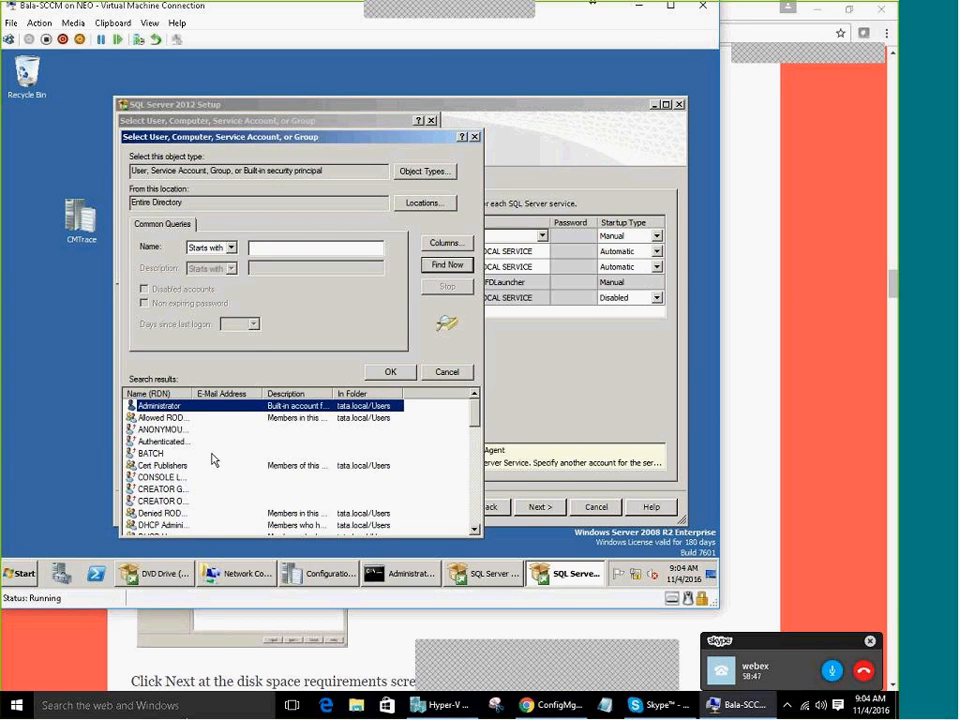
pyautogui.press('n')
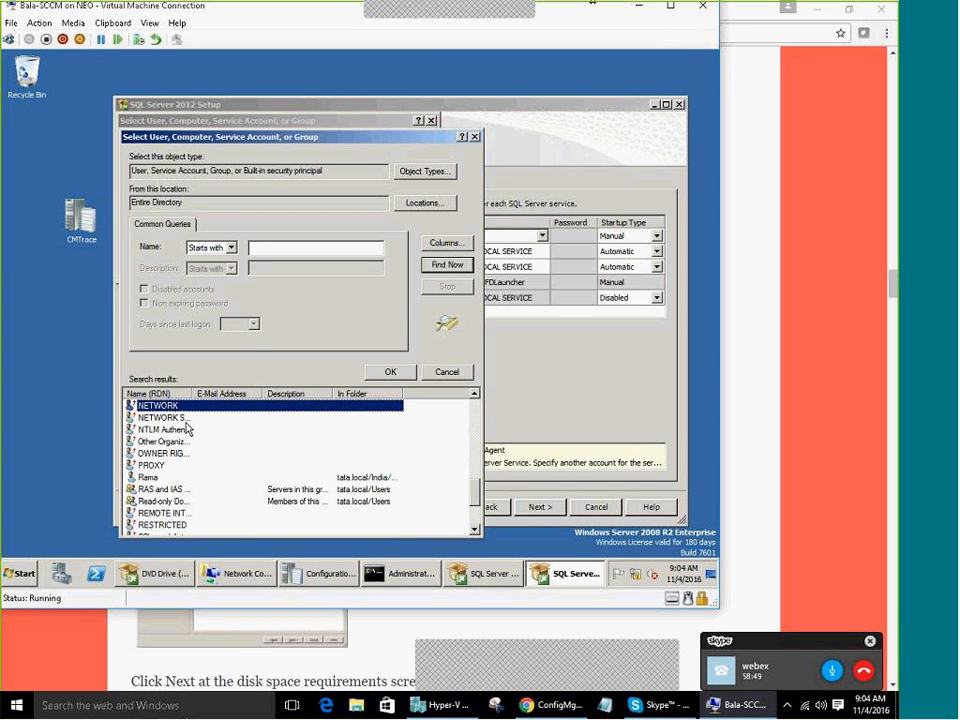
pyautogui.doubleClick(192, 393)
pyautogui.doubleClick(200, 417)
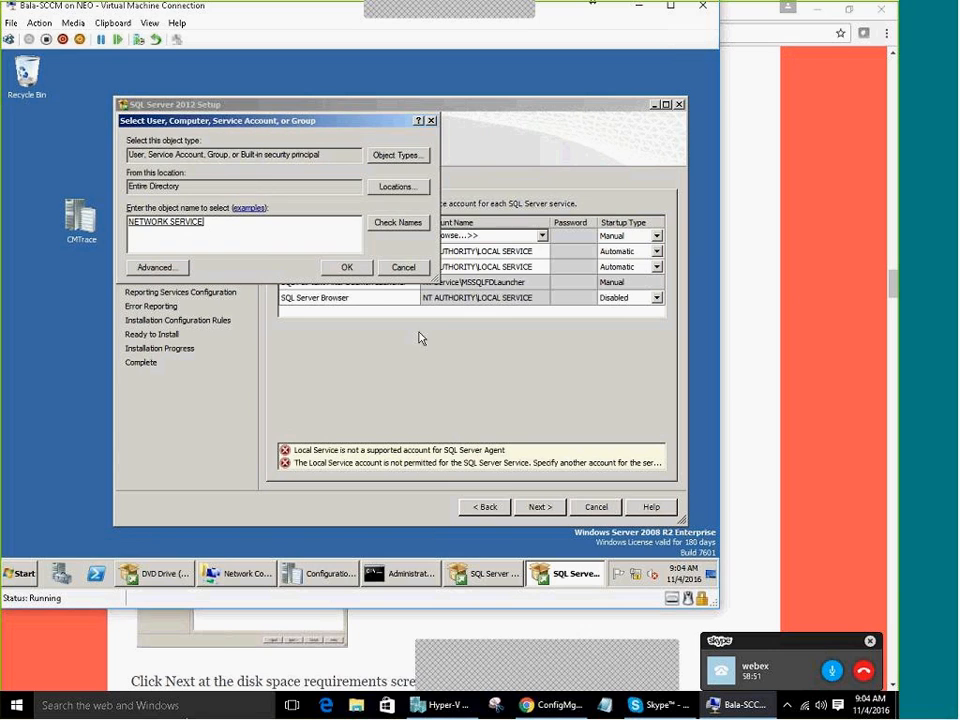
pyautogui.click(346, 267)
# Copy NETWORK SERVICE into the Database Engine and Reporting Services accounts
pyautogui.click(470, 267)
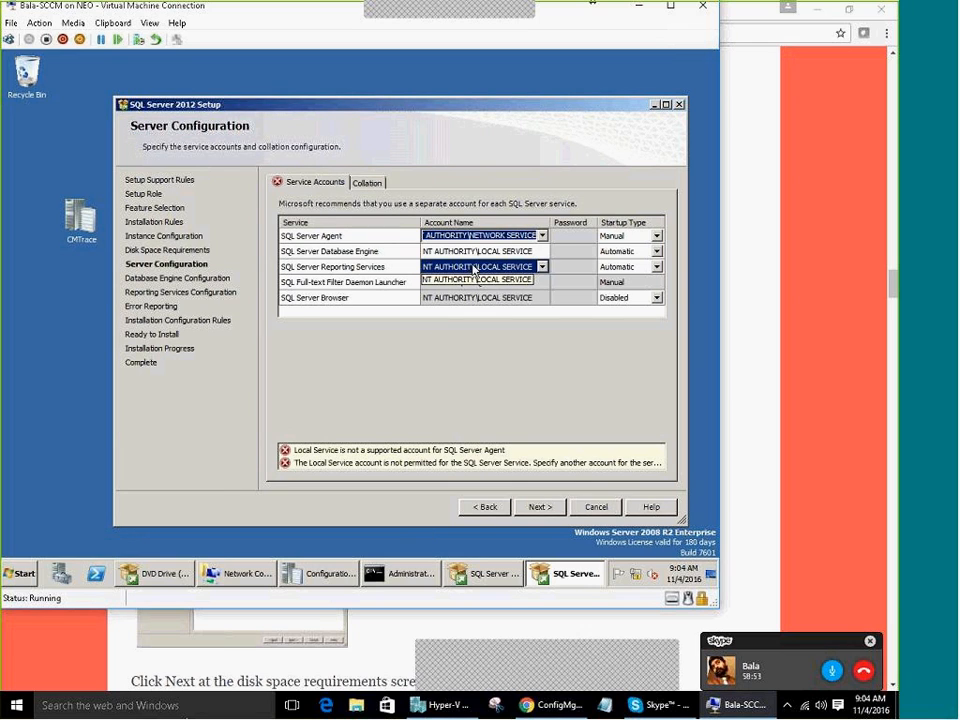
pyautogui.click(470, 251)
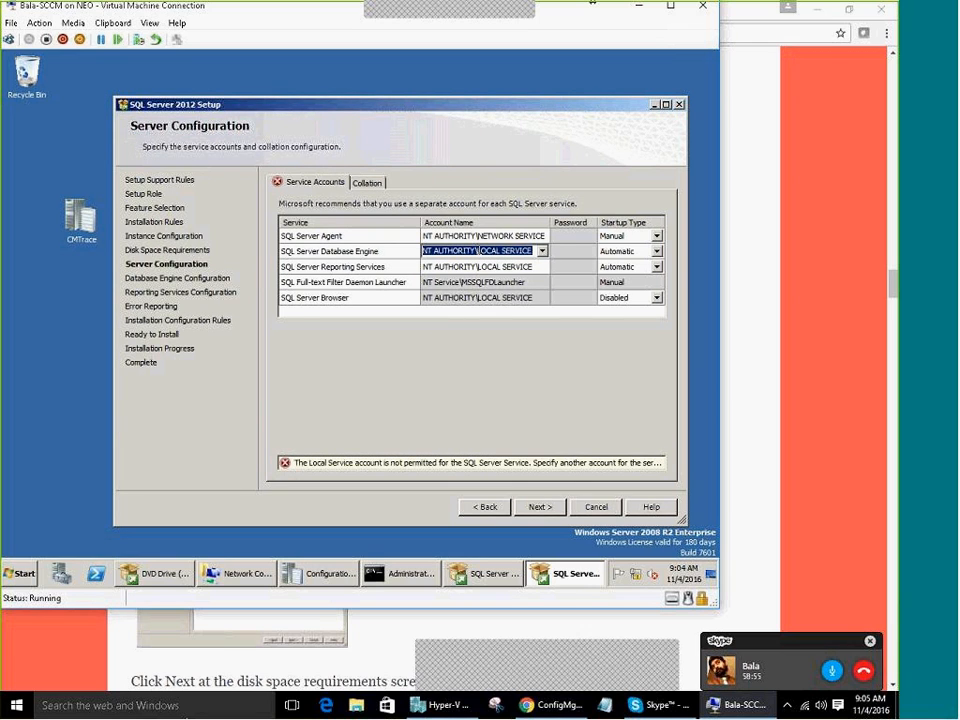
pyautogui.click(451, 318)
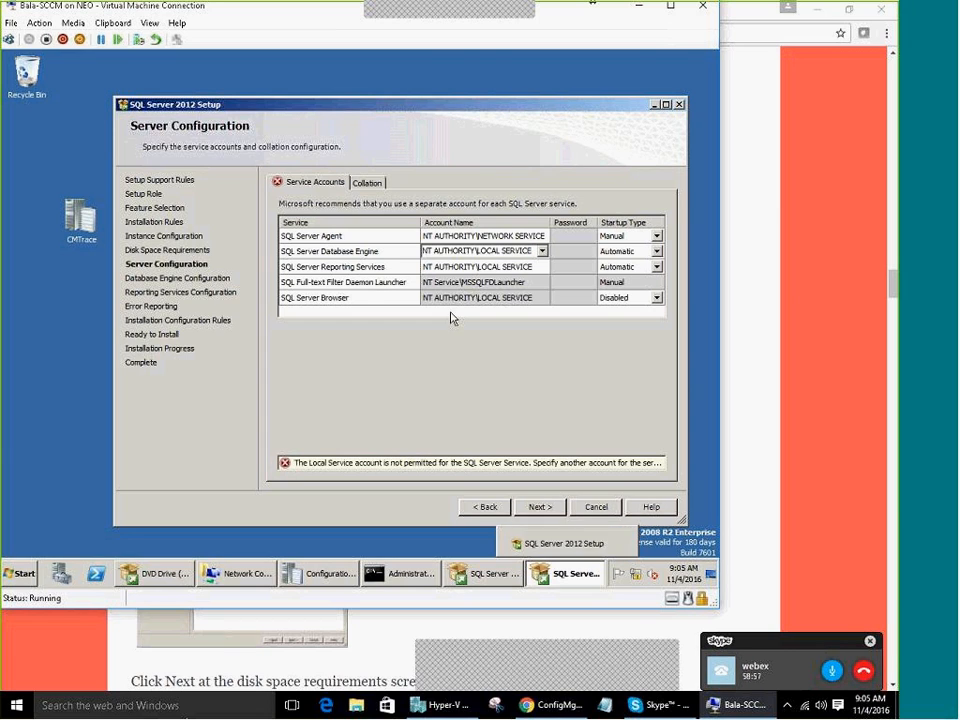
pyautogui.click(480, 267)
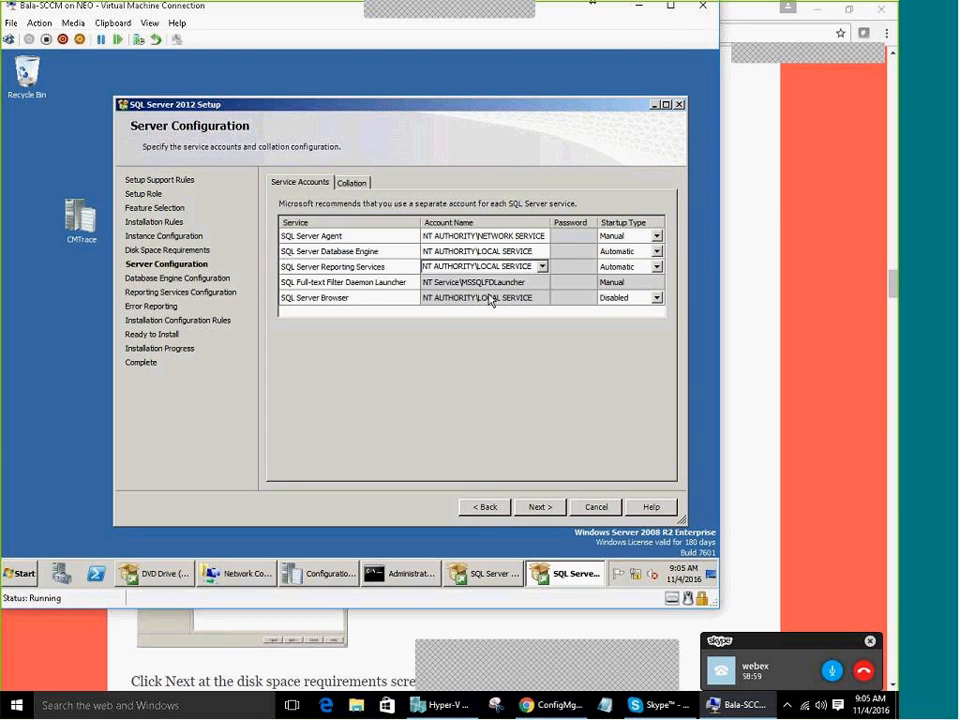
pyautogui.click(511, 236)
pyautogui.hotkey('ctrl', 'c')
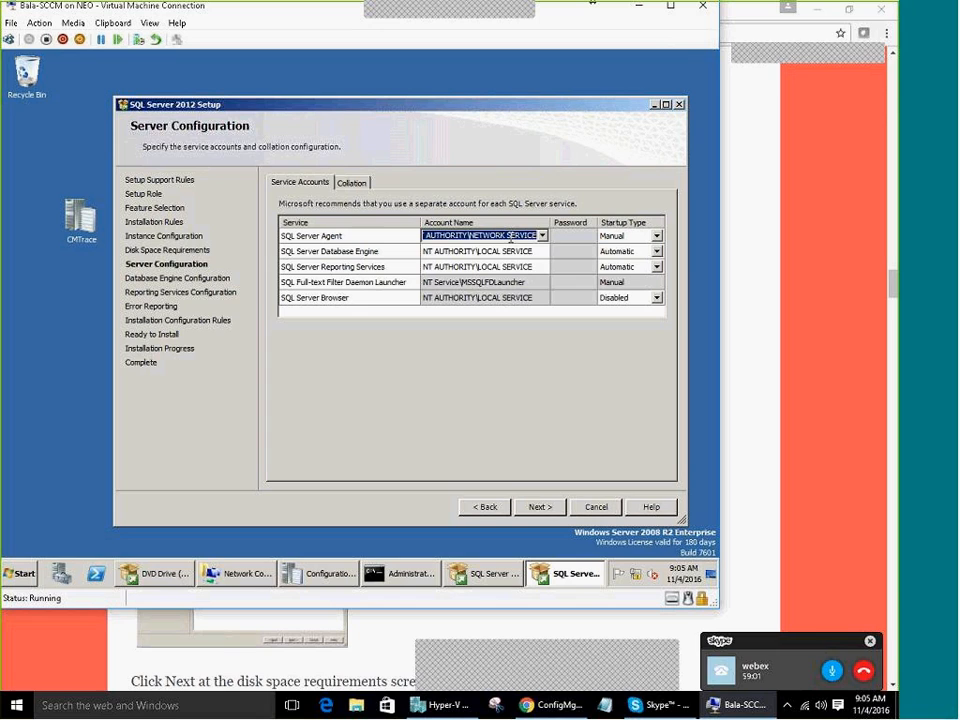
pyautogui.click(511, 251)
pyautogui.hotkey('ctrl', 'v')
pyautogui.click(510, 267)
pyautogui.hotkey('ctrl', 'v')
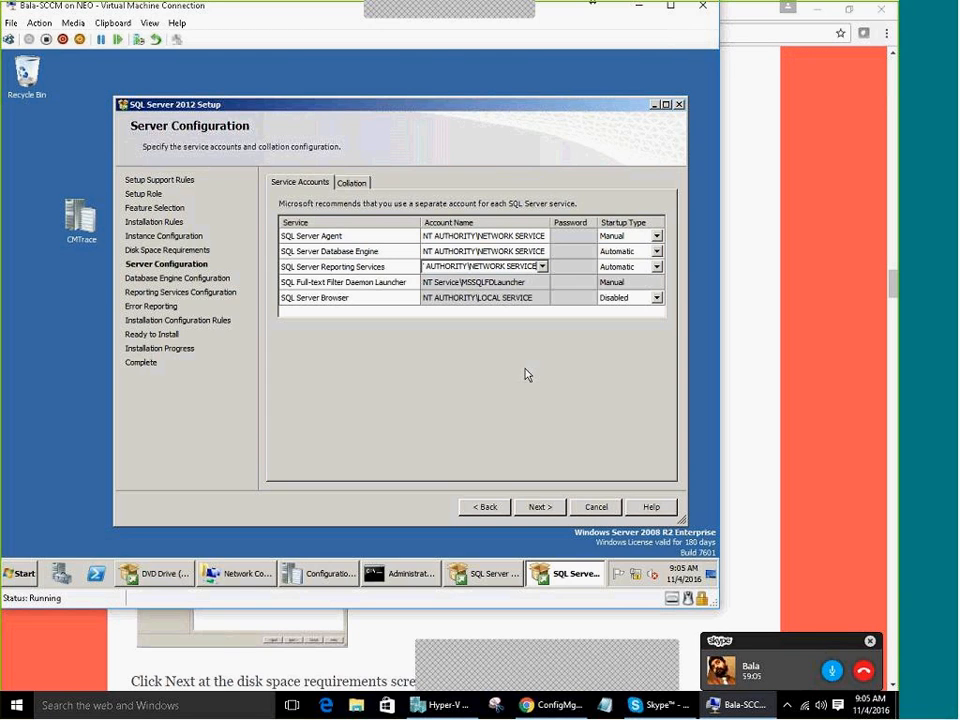
# On Database Engine Configuration, add the current user as a SQL Server administrator
pyautogui.click(548, 506)
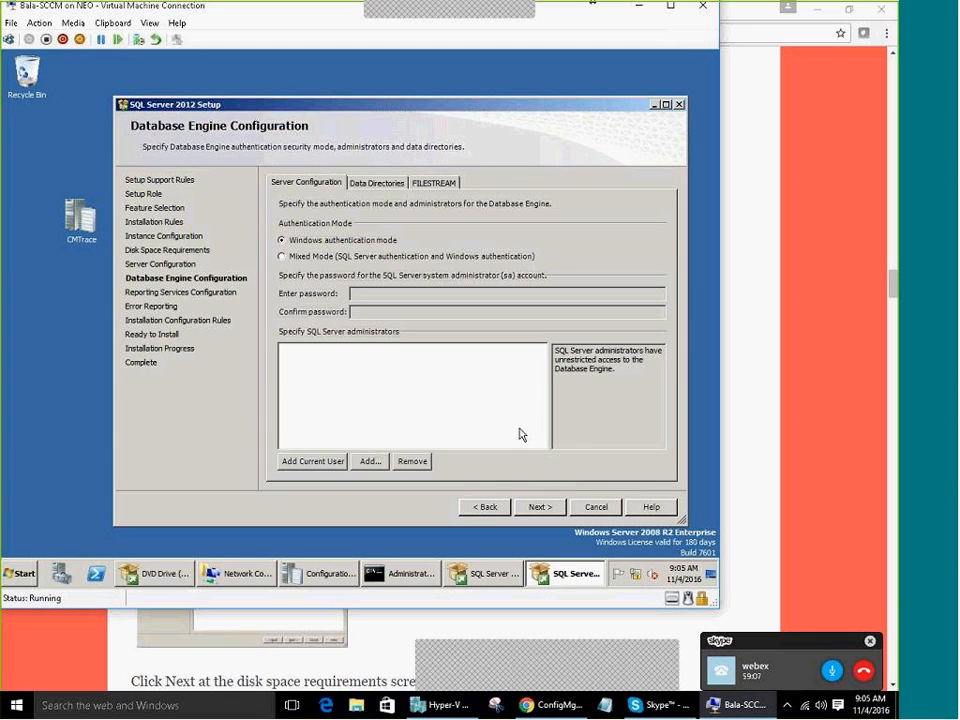
pyautogui.click(485, 506)
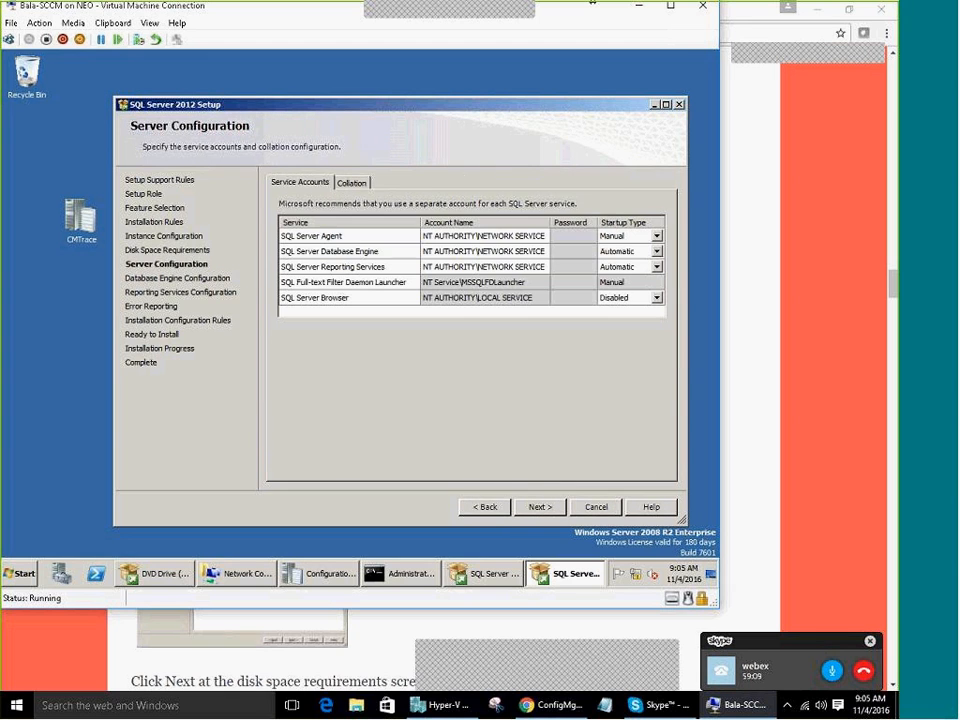
pyautogui.click(542, 507)
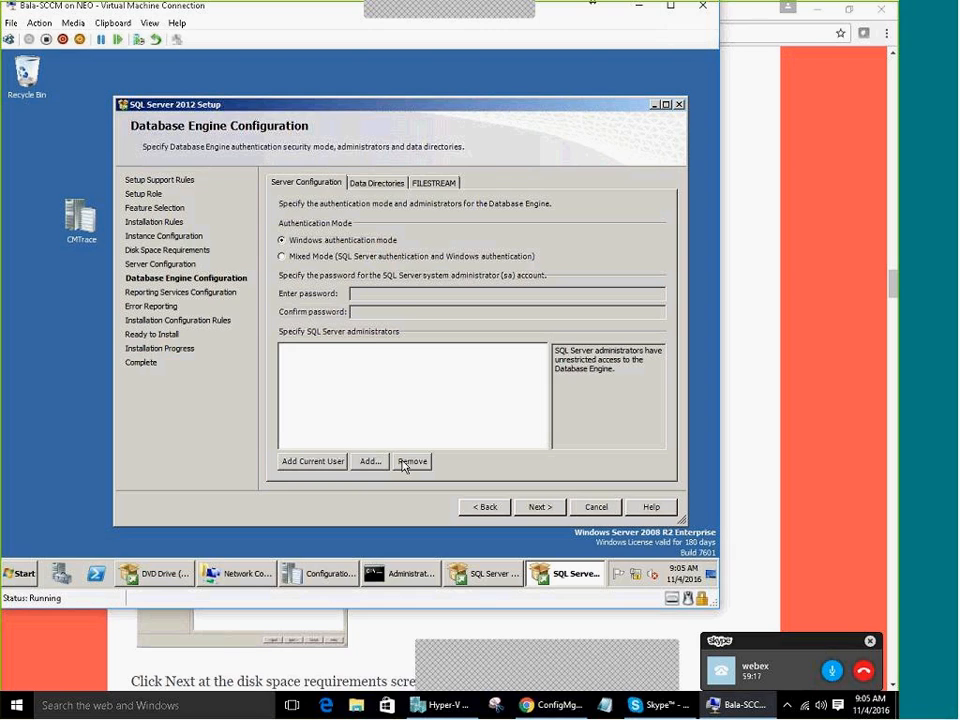
pyautogui.click(322, 464)
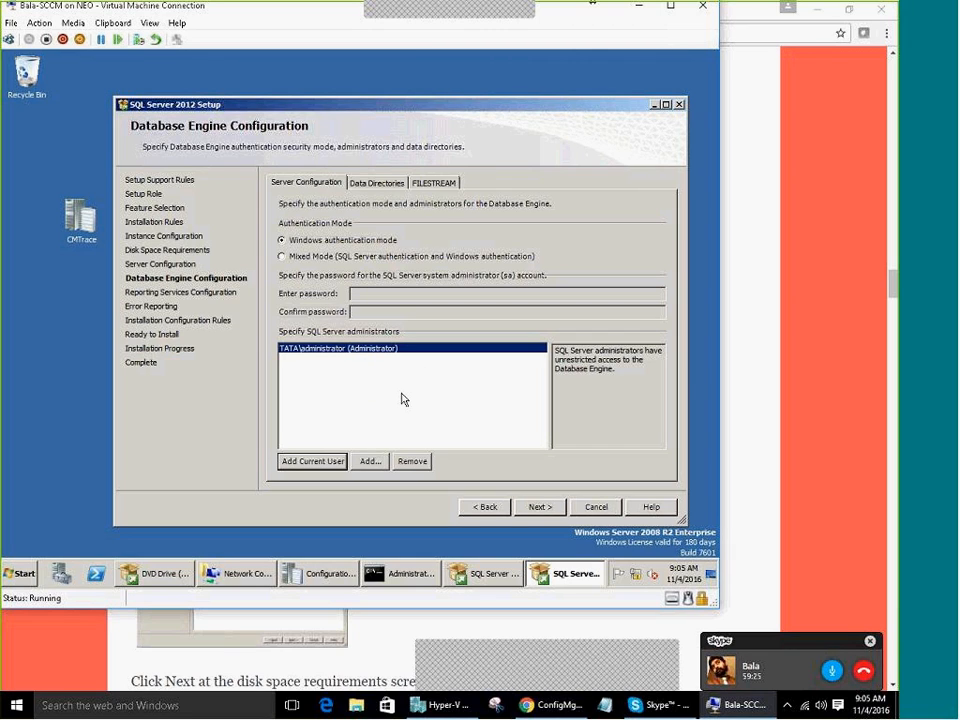
# Review the Data Directories and FILESTREAM settings, then continue to Reporting Services Configuration
pyautogui.click(399, 193)
pyautogui.click(434, 184)
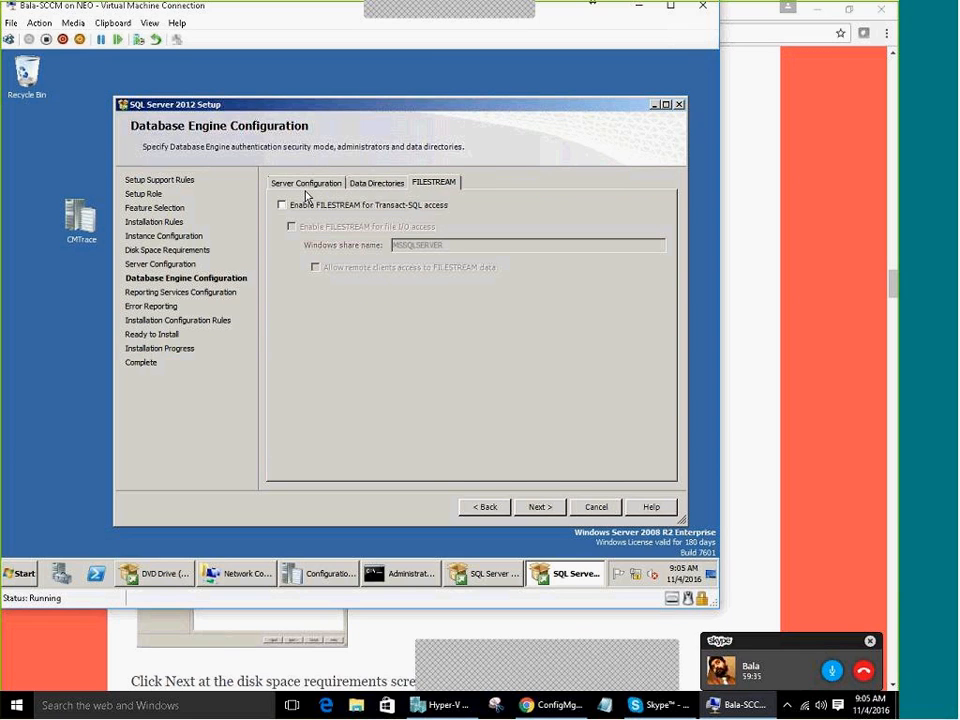
pyautogui.click(306, 186)
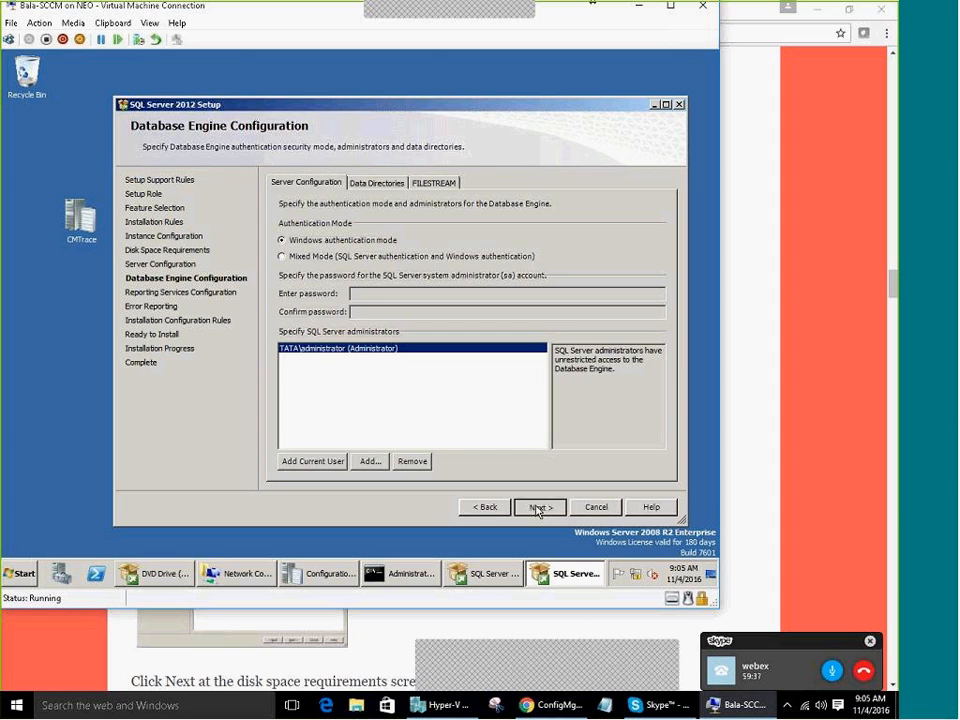
pyautogui.click(539, 507)
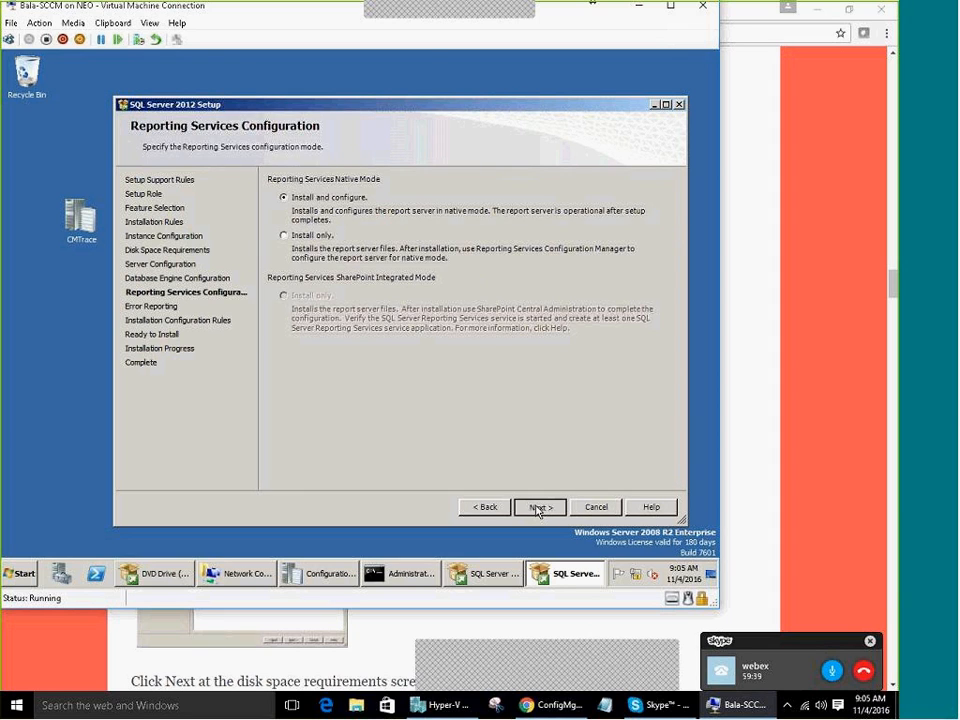
# Advance SQL Server 2012 Setup through Error Reporting and the rules check, then start Install
pyautogui.click(539, 507)
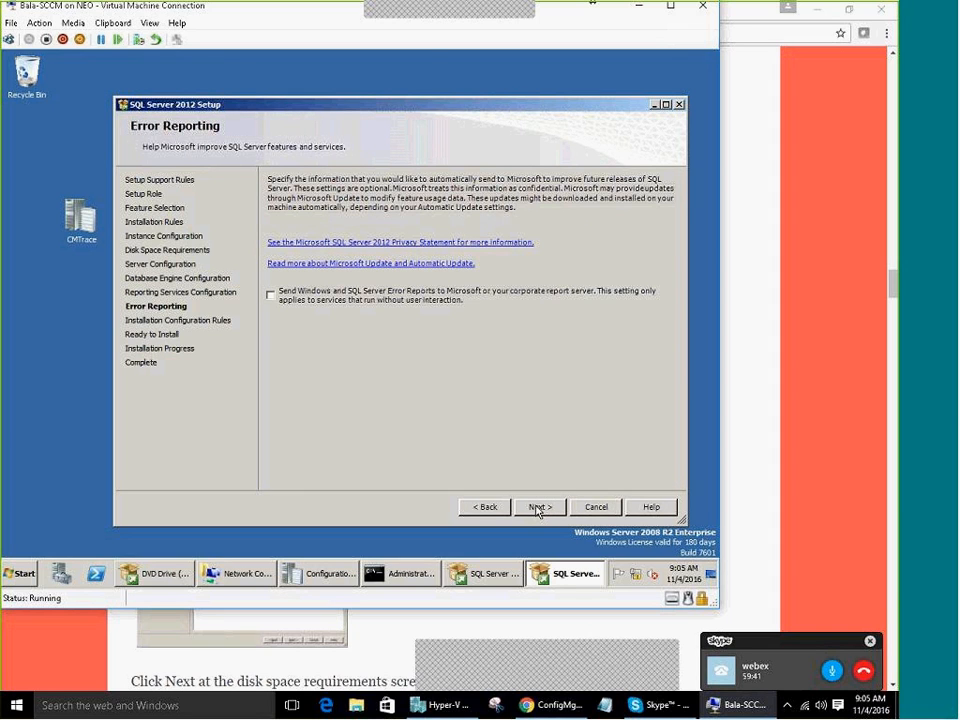
pyautogui.click(539, 507)
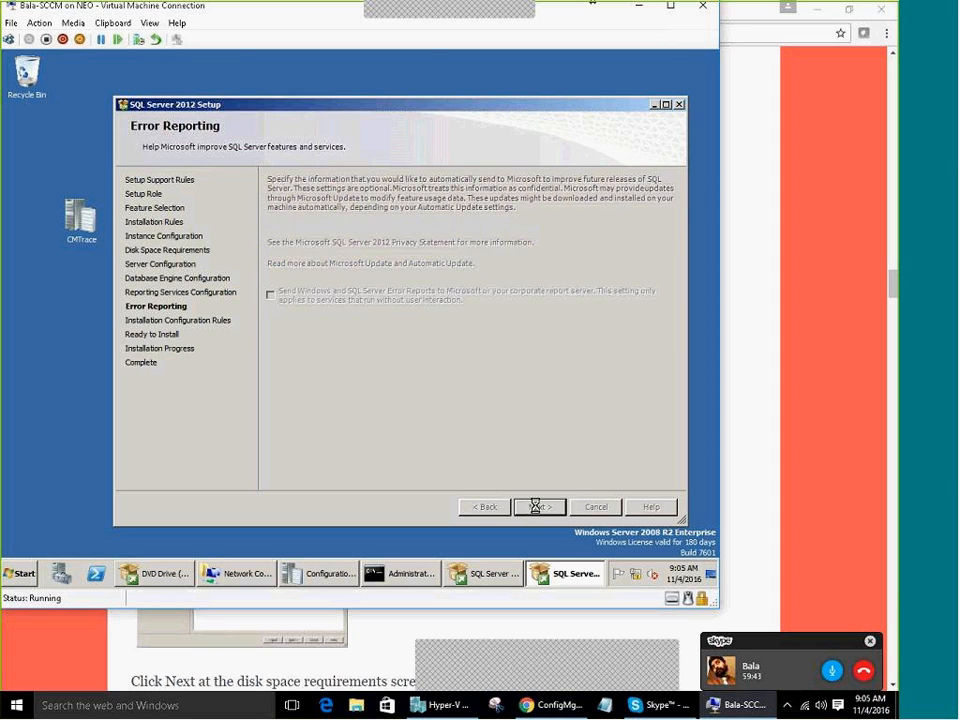
pyautogui.click(539, 507)
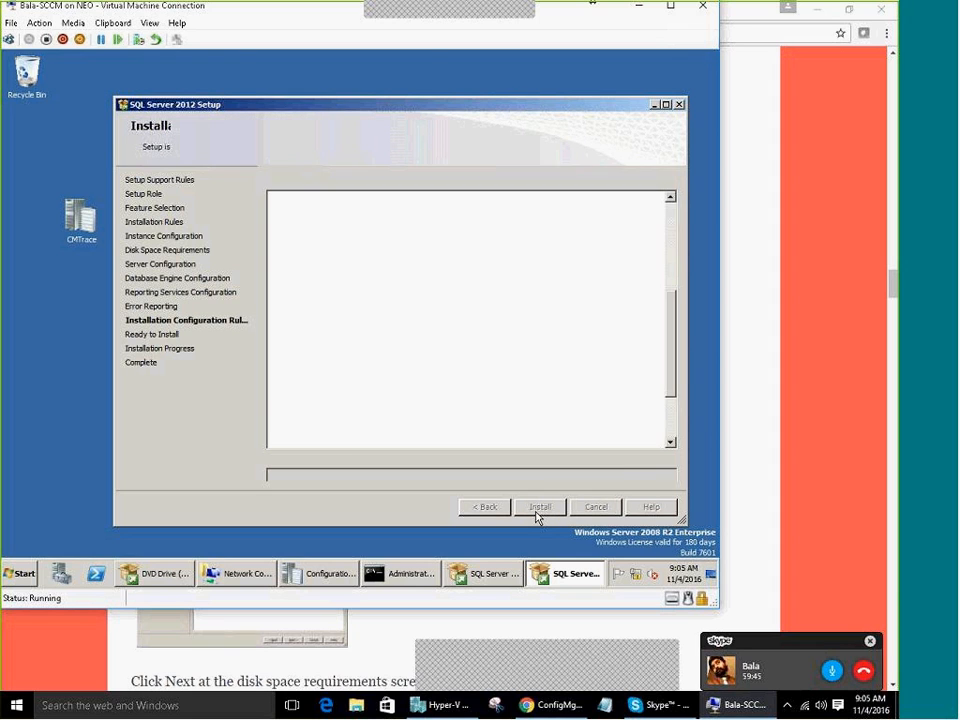
pyautogui.click(539, 507)
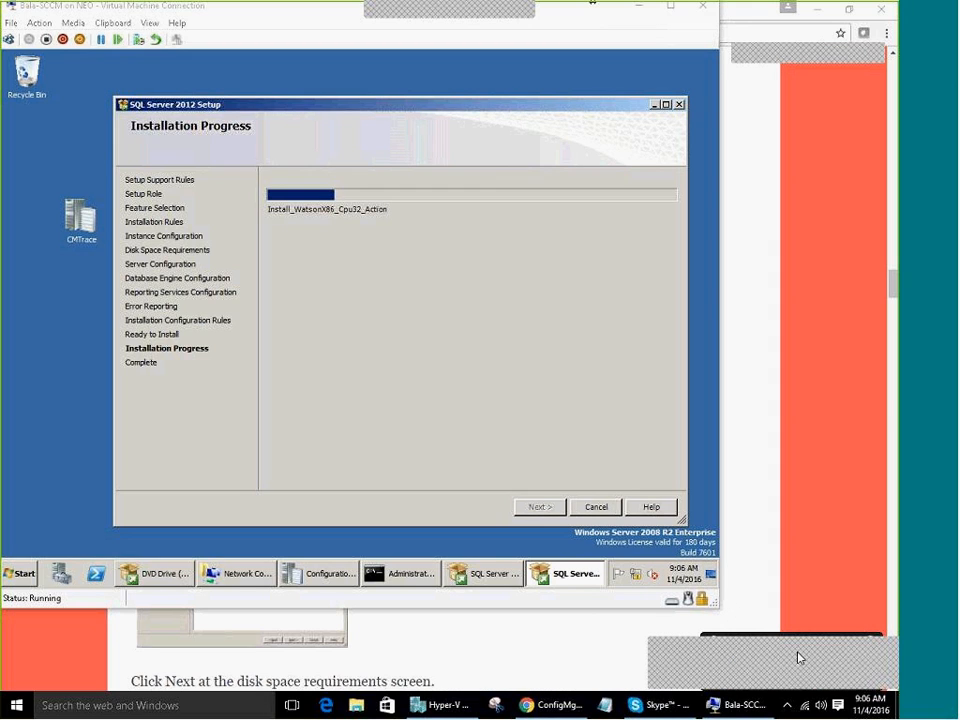
# Bring the Skype call panel forward and unmute the microphone
pyautogui.moveTo(798, 652); pyautogui.dragTo(802, 608)
pyautogui.click(838, 673)
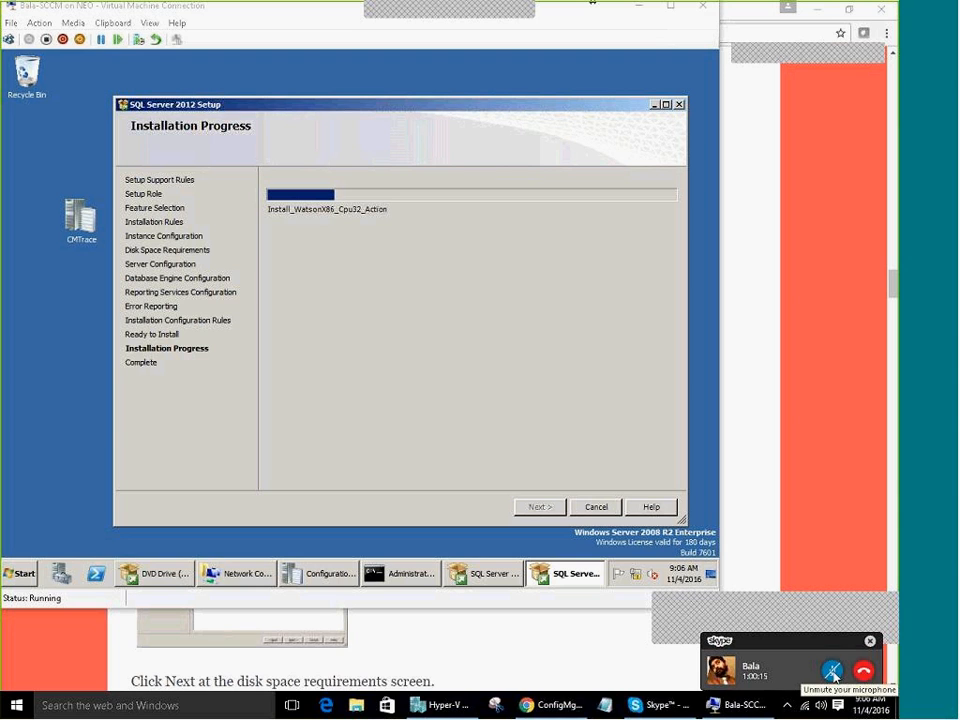
pyautogui.click(833, 672)
# Return to the ConfigMgr blog post, scroll to the WSUS Update Services 3.0 SP2 heading, and select part of it
pyautogui.click(550, 705)
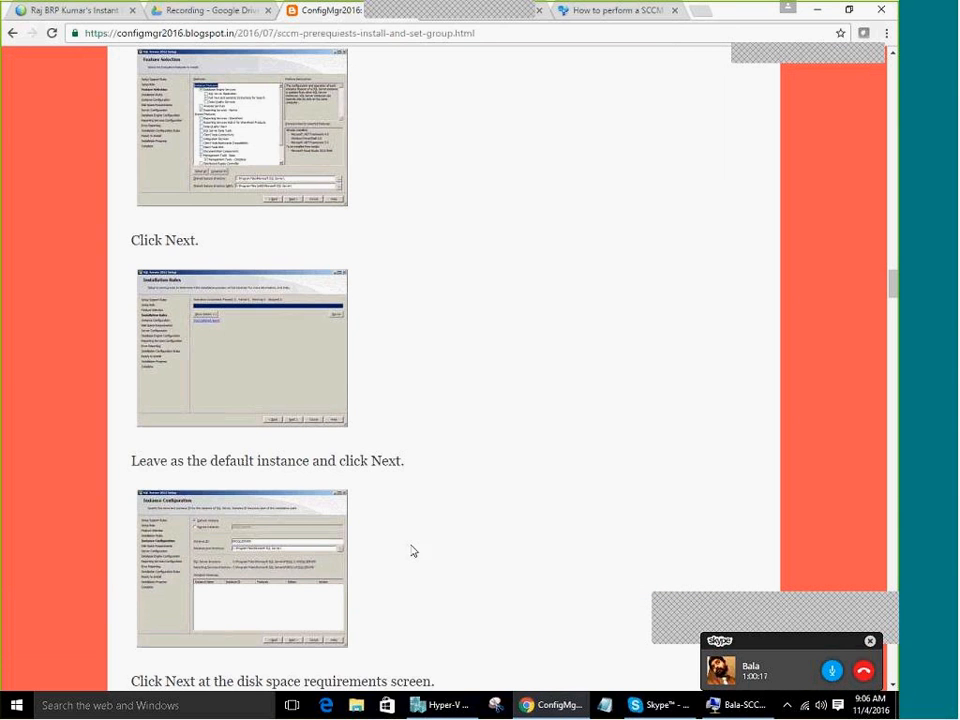
pyautogui.scroll(10, 484, 563)
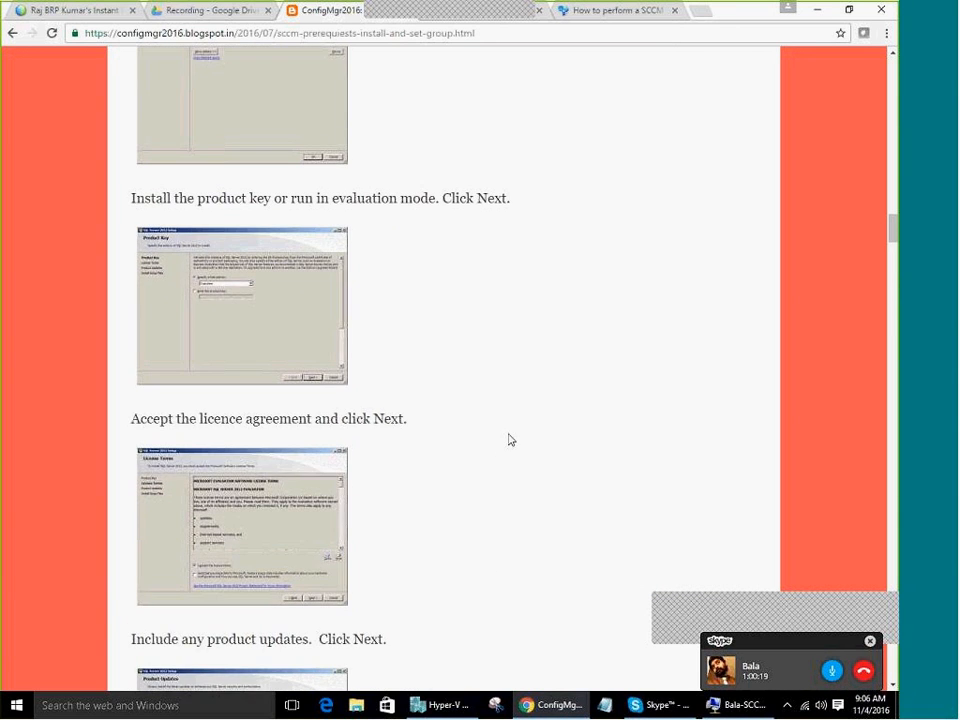
pyautogui.scroll(10, 510, 440)
pyautogui.scroll(3, 501, 443)
pyautogui.scroll(15, 501, 443)
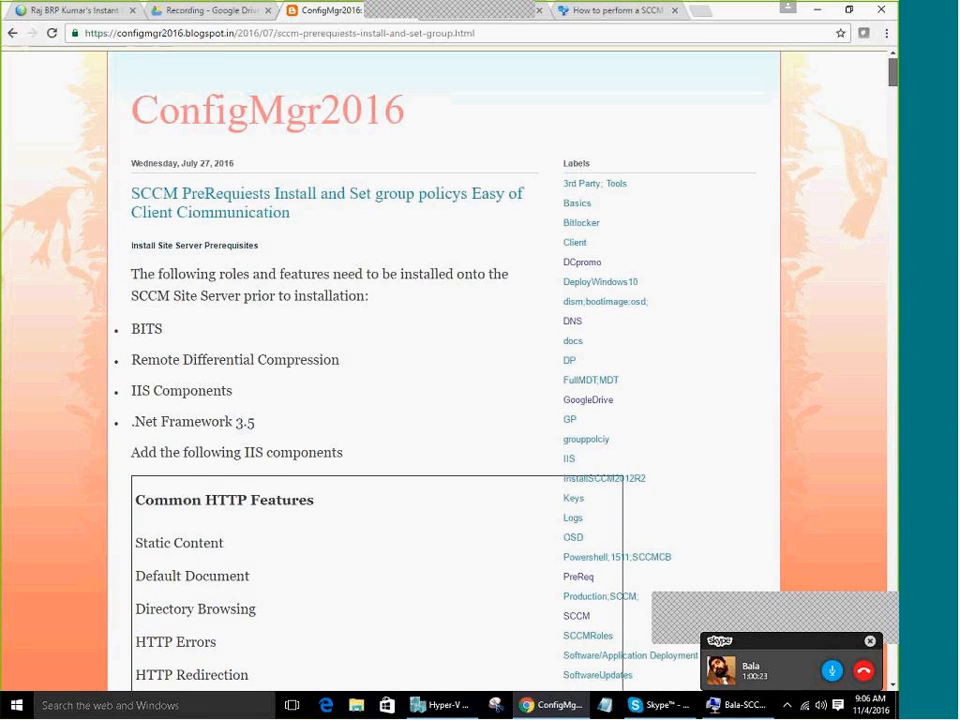
pyautogui.scroll(-15, 366, 499)
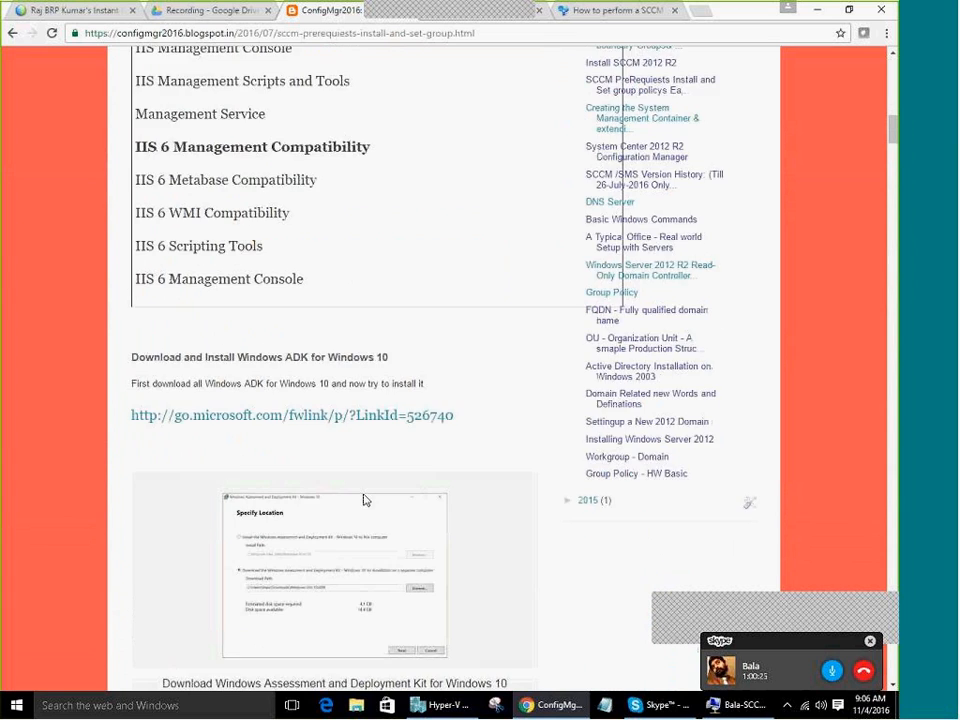
pyautogui.scroll(-5, 364, 499)
pyautogui.scroll(4, 364, 497)
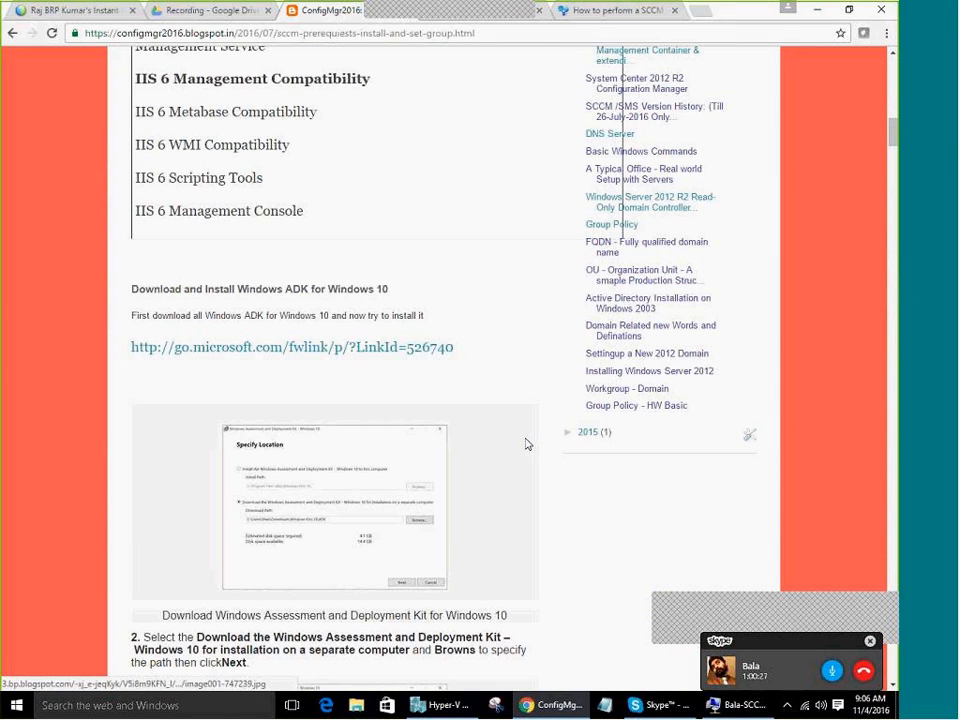
pyautogui.scroll(-1, 303, 481)
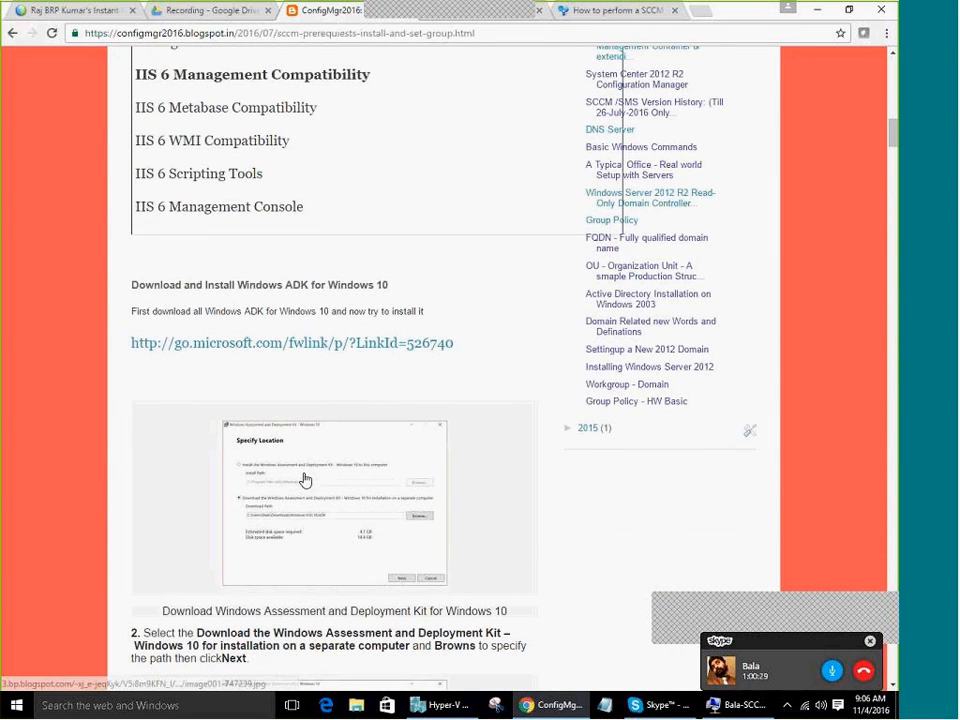
pyautogui.scroll(-2, 305, 481)
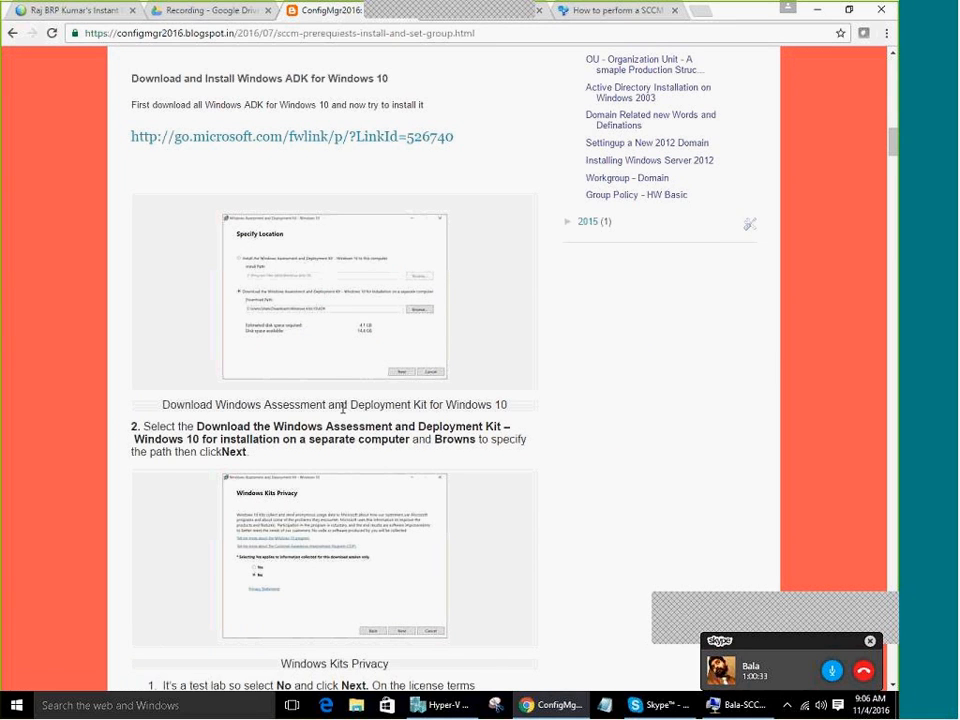
pyautogui.scroll(-3, 343, 407)
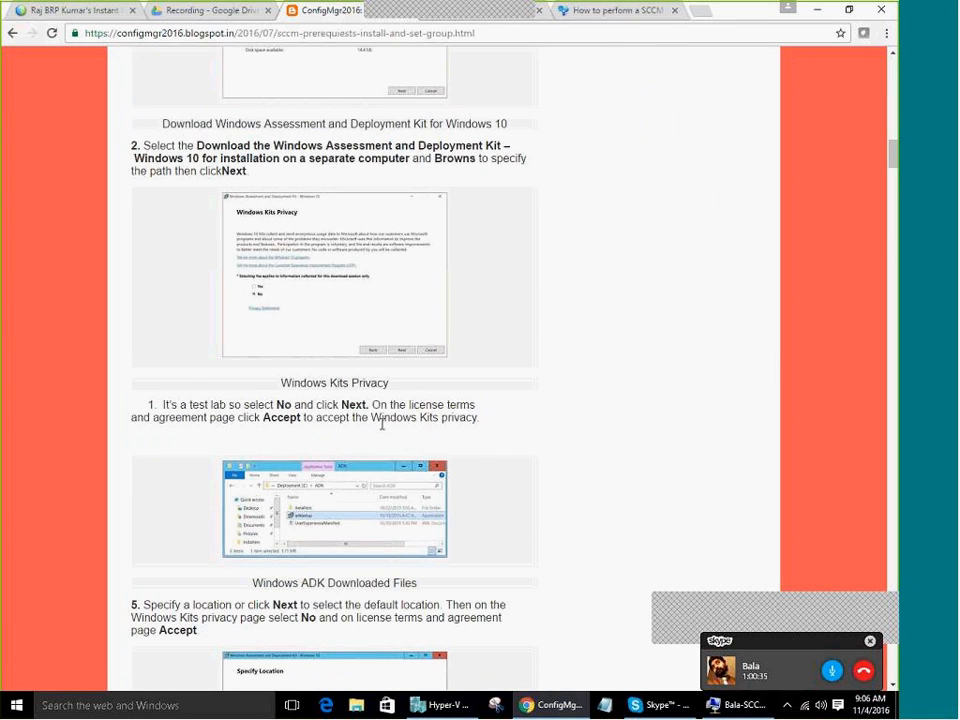
pyautogui.scroll(-5, 381, 424)
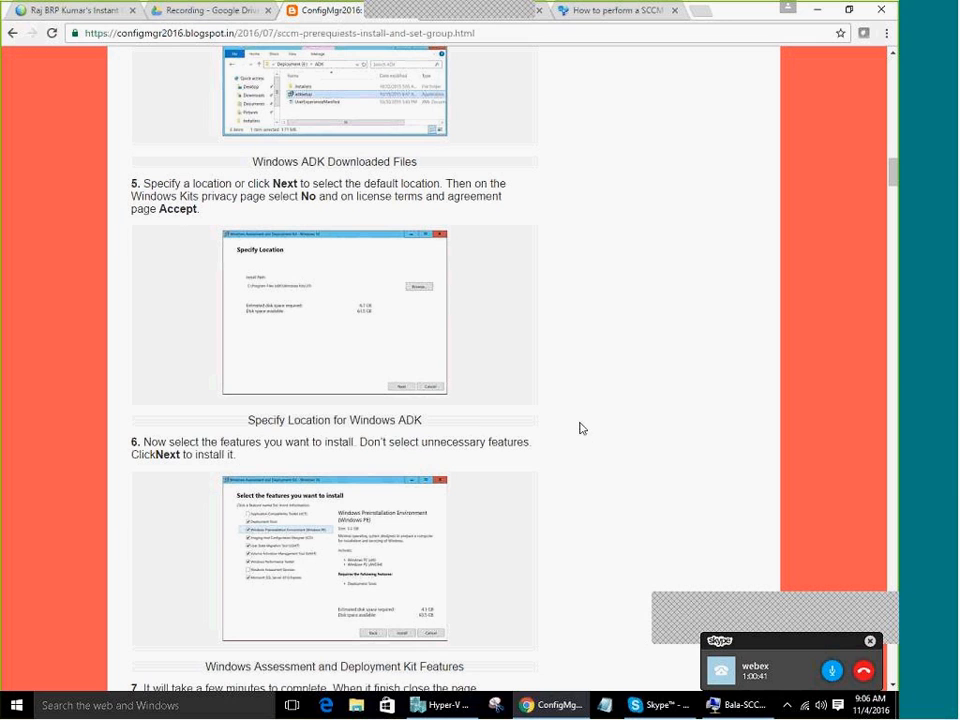
pyautogui.scroll(-4, 441, 418)
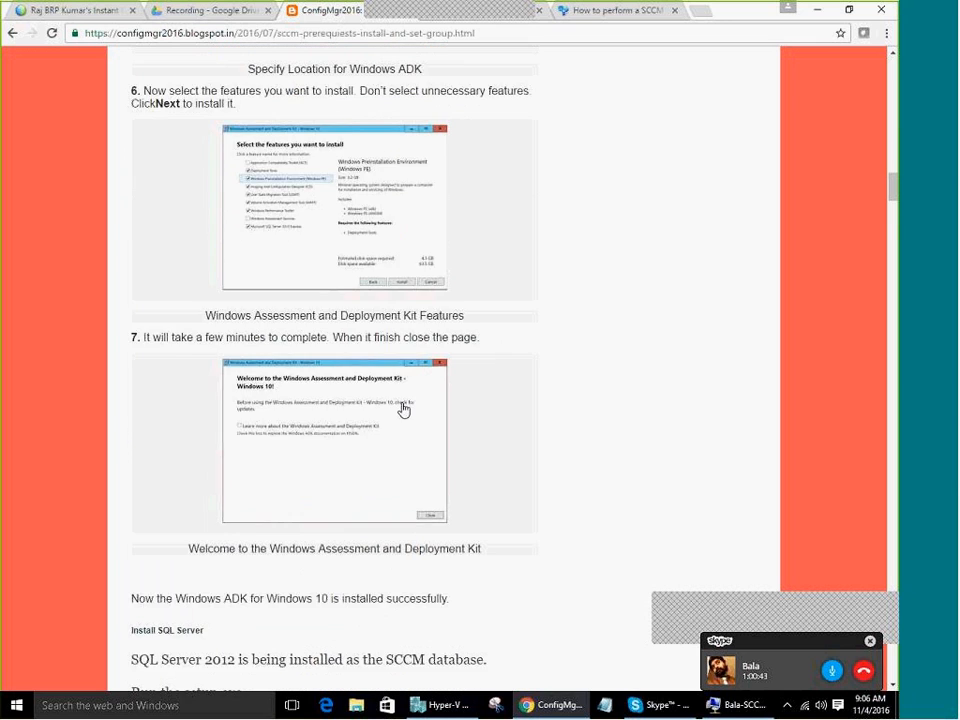
pyautogui.scroll(-6, 404, 410)
pyautogui.scroll(-4, 315, 424)
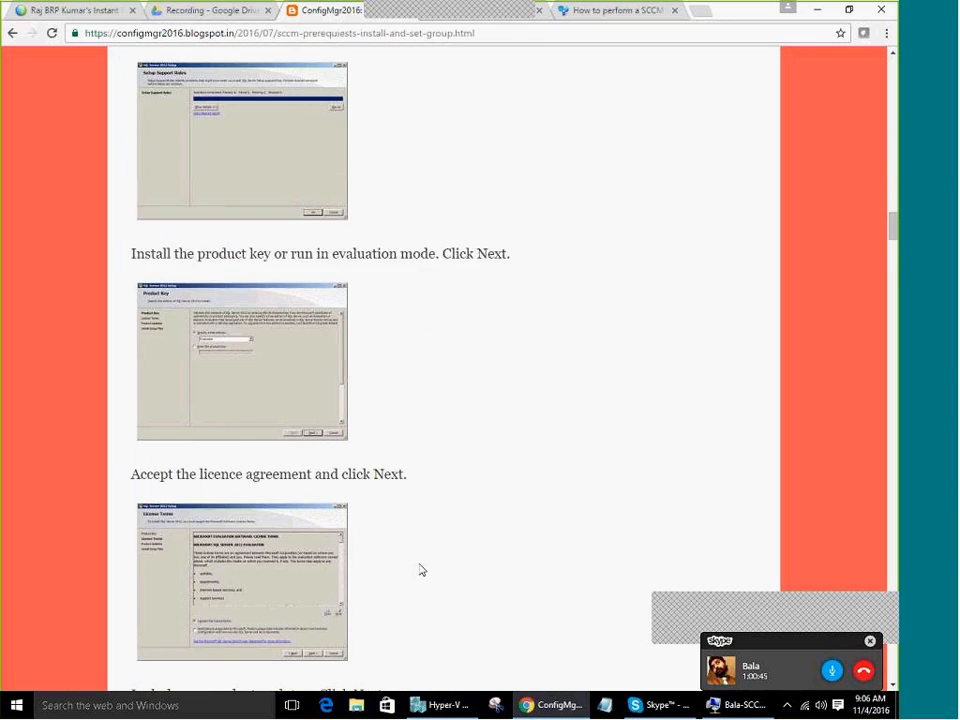
pyautogui.scroll(-15, 421, 569)
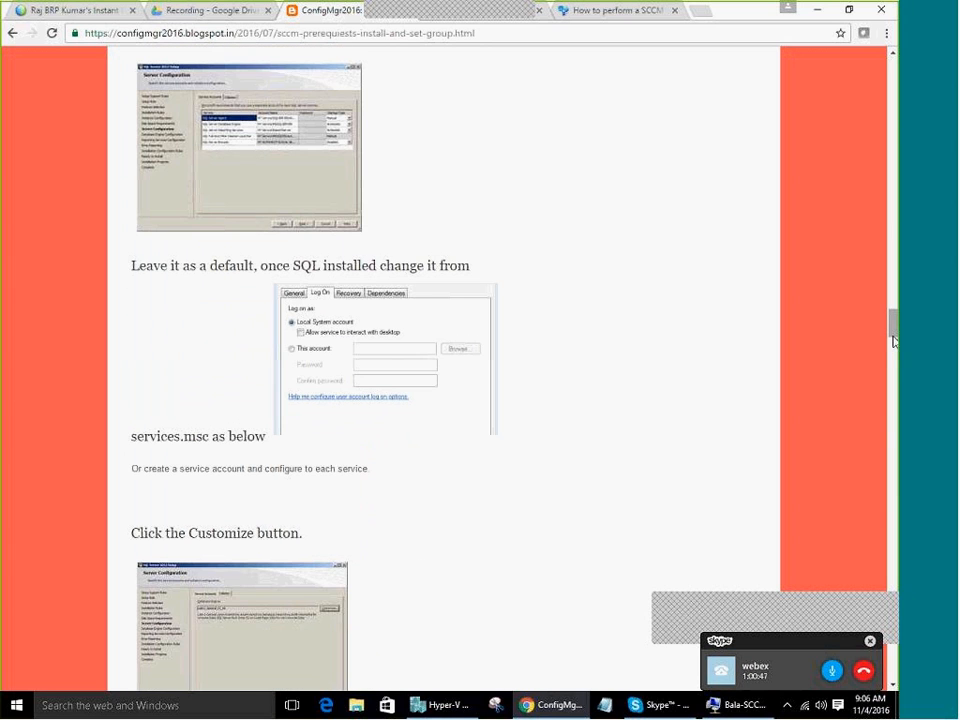
pyautogui.scroll(-10, 497, 510)
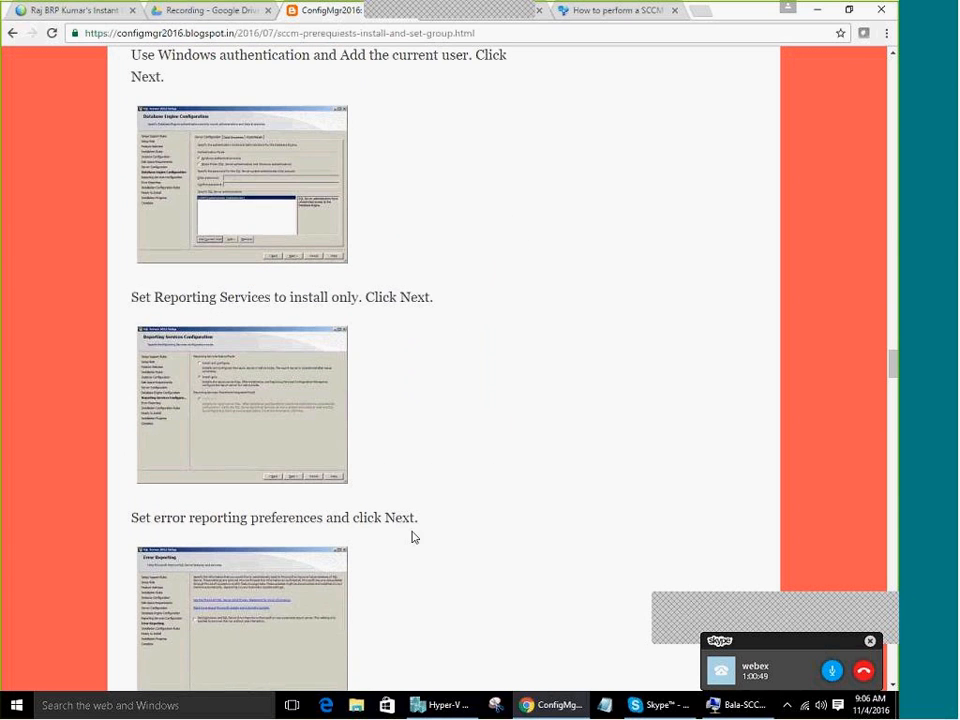
pyautogui.scroll(-12, 456, 568)
pyautogui.scroll(3, 475, 537)
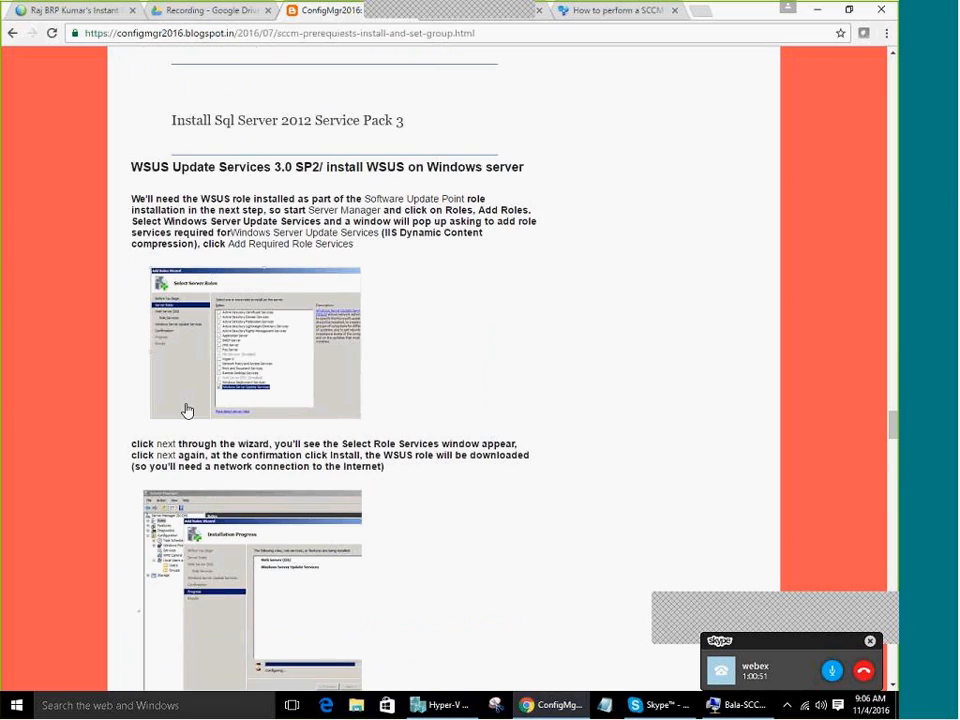
pyautogui.moveTo(294, 167); pyautogui.dragTo(115, 130)
pyautogui.middleClick(460, 560)
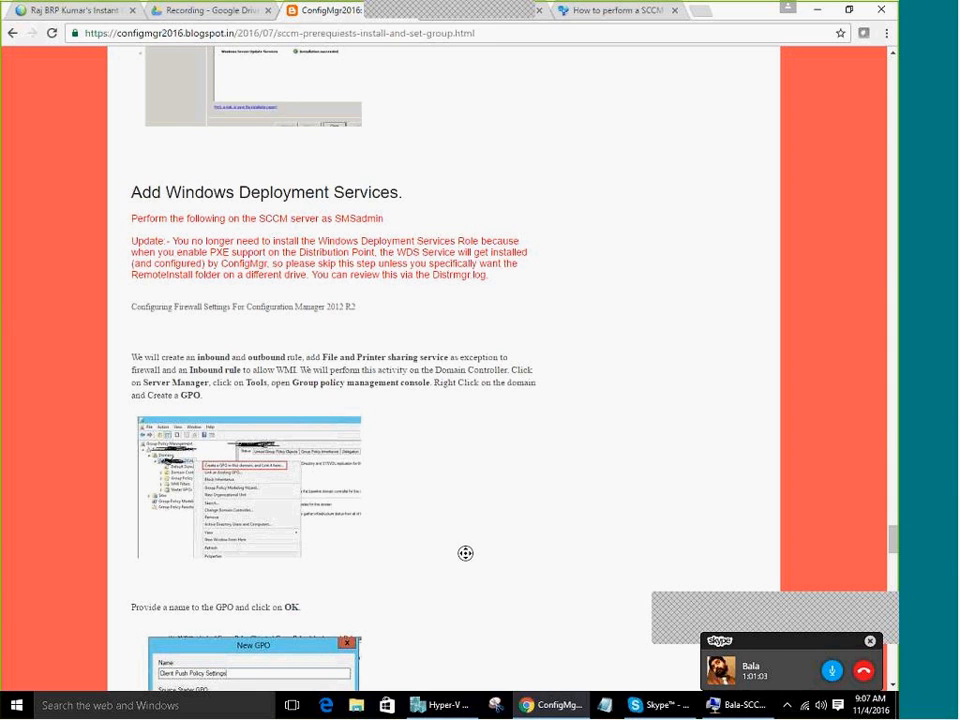
pyautogui.middleClick(494, 539)
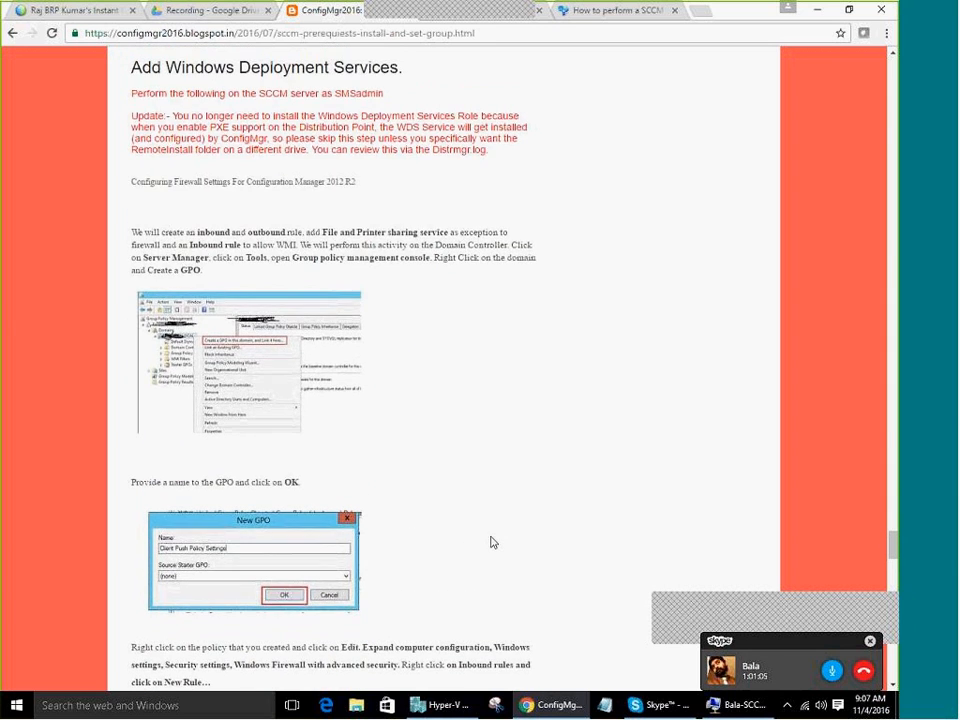
pyautogui.scroll(-6, 491, 540)
pyautogui.scroll(-6, 508, 536)
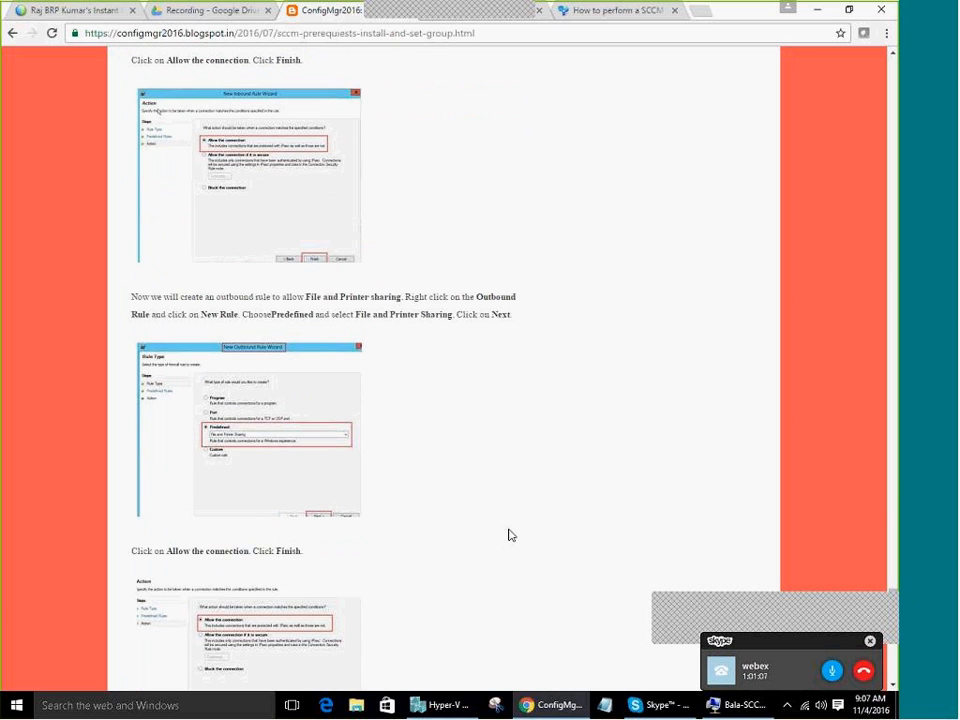
pyautogui.scroll(-3, 508, 535)
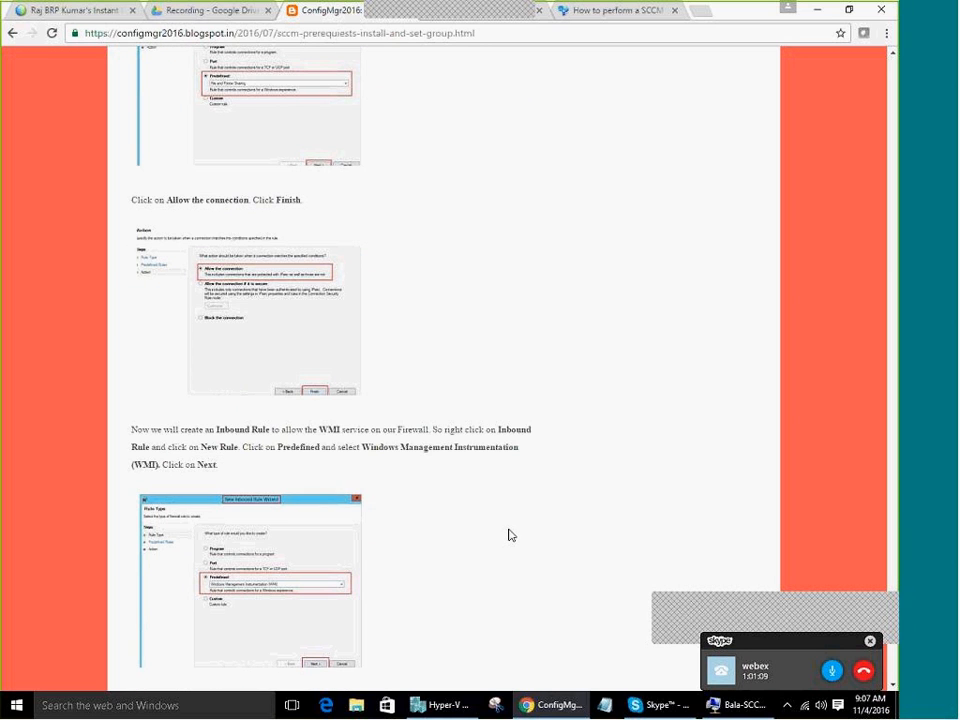
pyautogui.scroll(2, 508, 533)
pyautogui.middleClick(508, 531)
pyautogui.scroll(5, 508, 527)
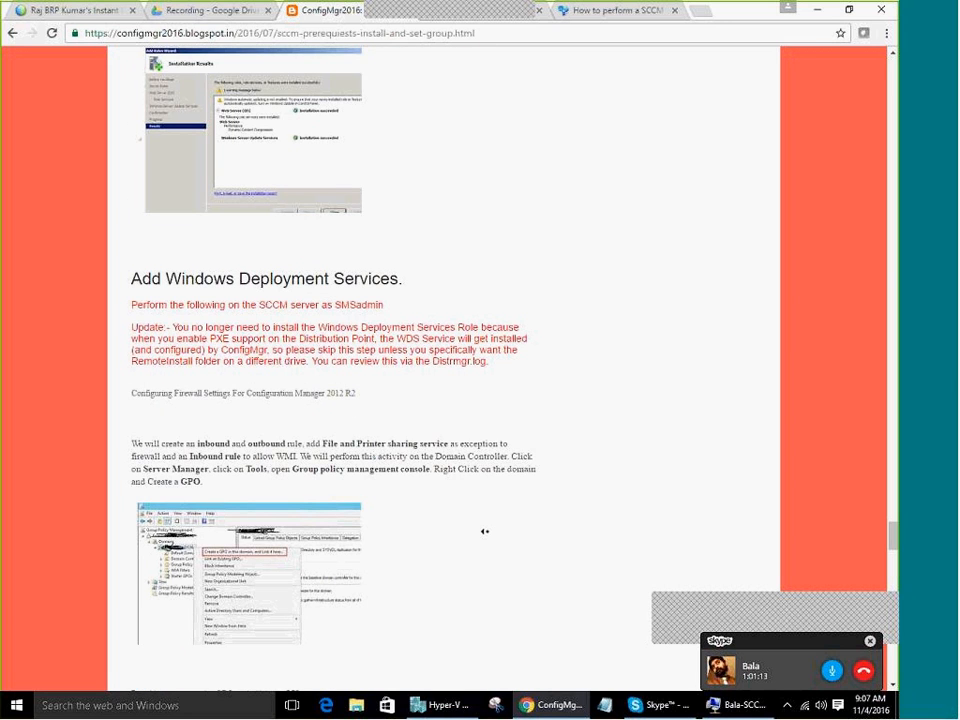
pyautogui.scroll(1, 484, 531)
pyautogui.scroll(-3, 484, 531)
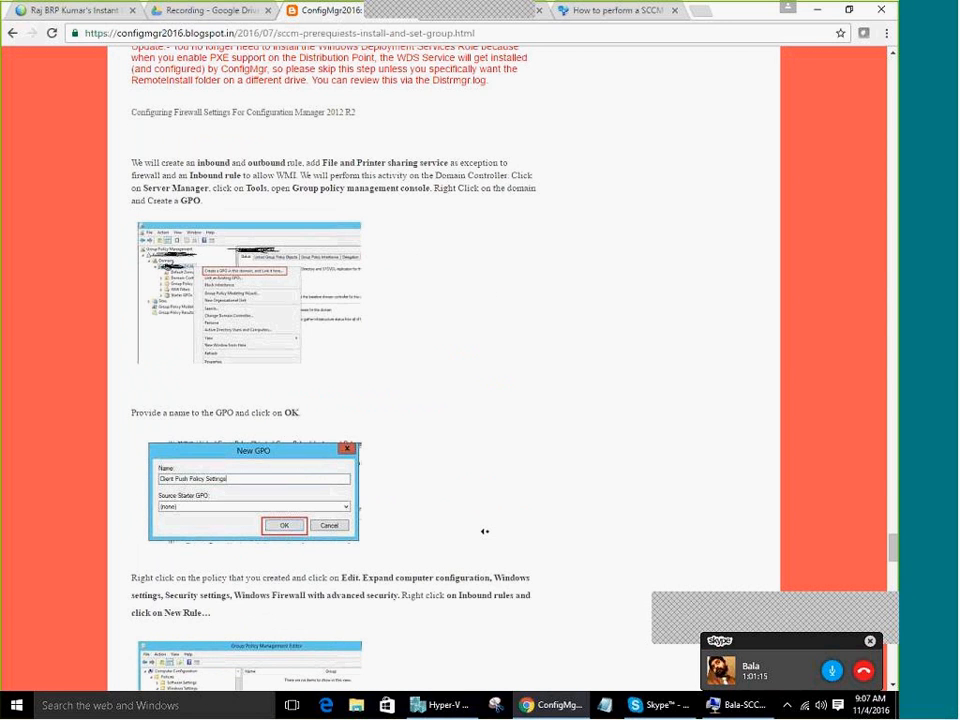
pyautogui.scroll(-15, 486, 535)
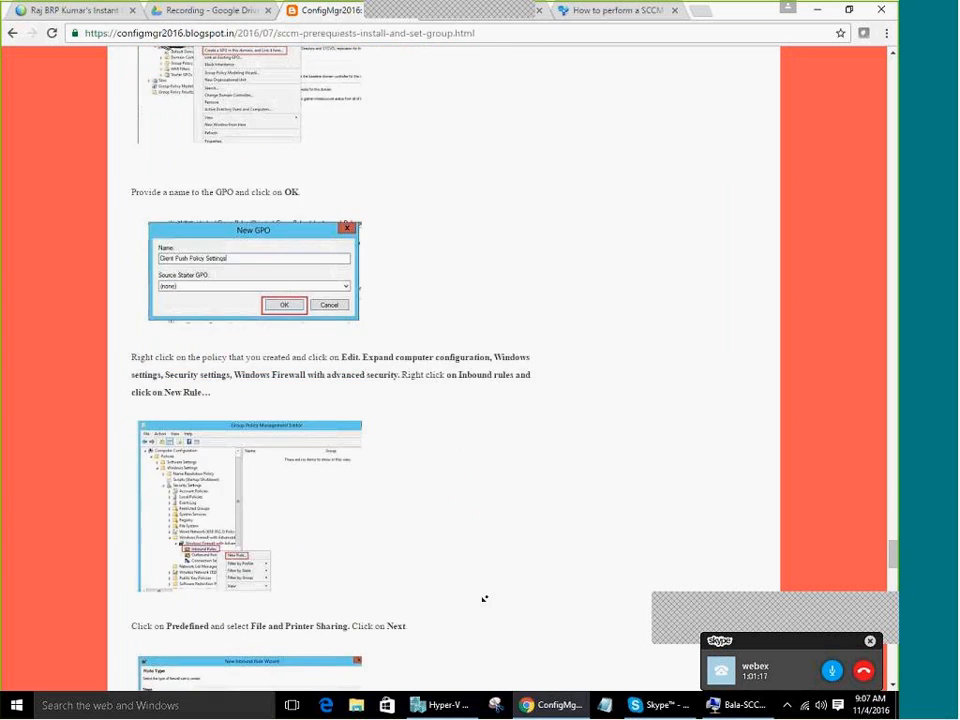
pyautogui.scroll(13, 486, 606)
pyautogui.scroll(-17, 486, 606)
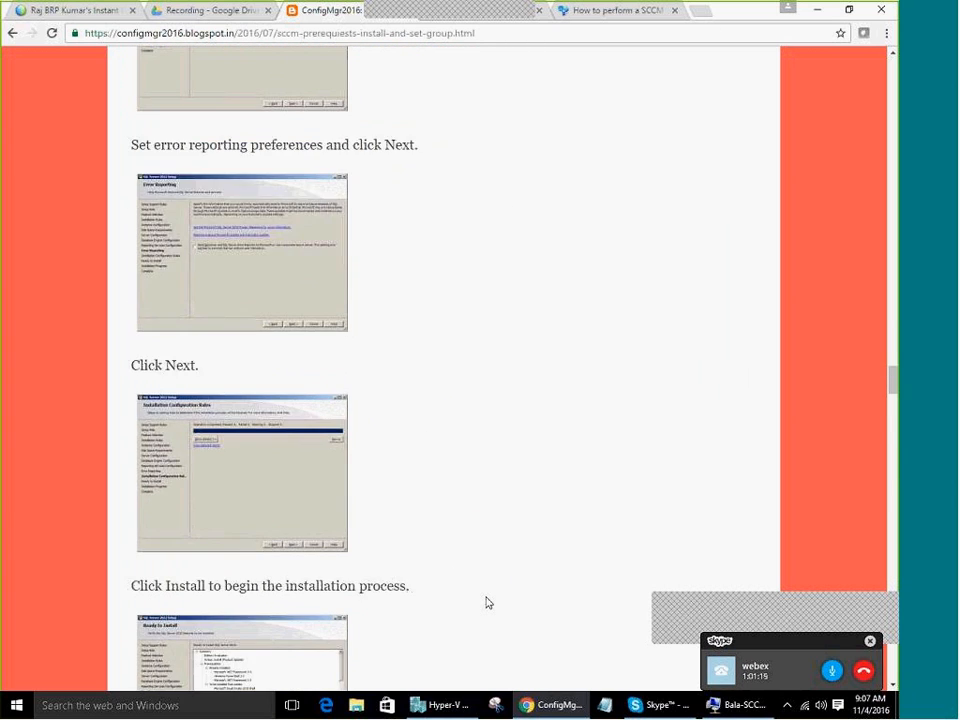
pyautogui.scroll(-10, 487, 603)
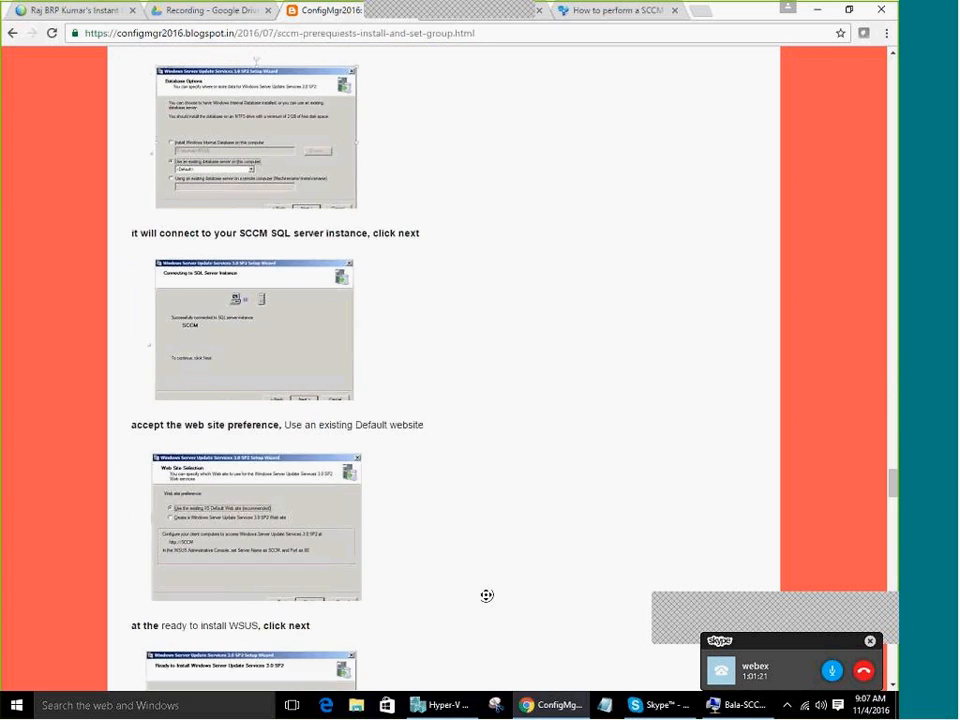
pyautogui.scroll(-12, 499, 580)
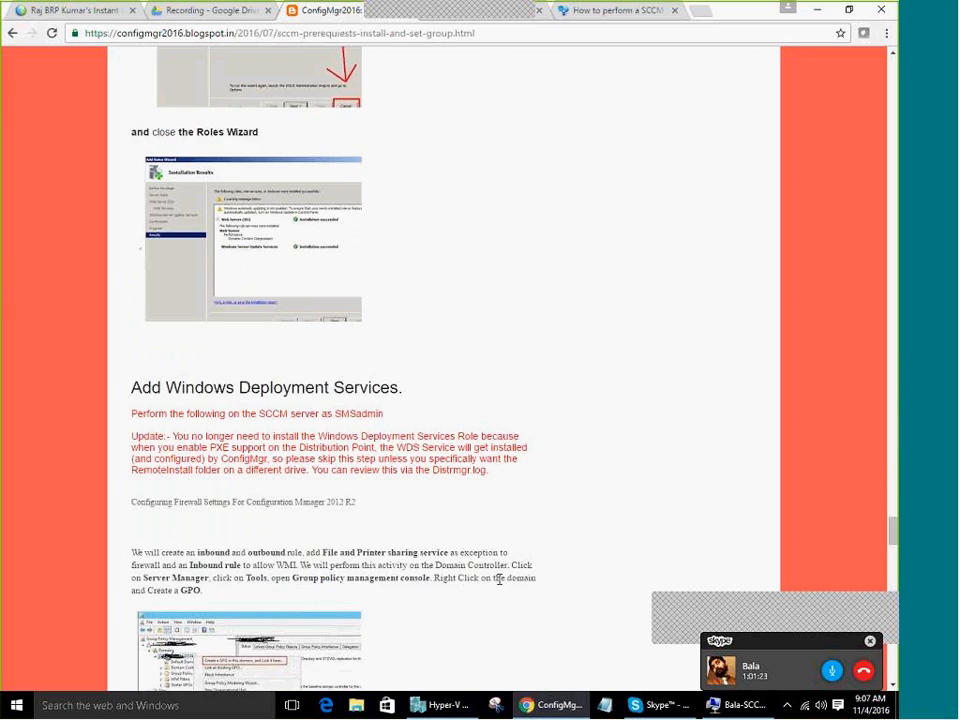
pyautogui.scroll(2, 443, 369)
pyautogui.moveTo(271, 344); pyautogui.dragTo(439, 377)
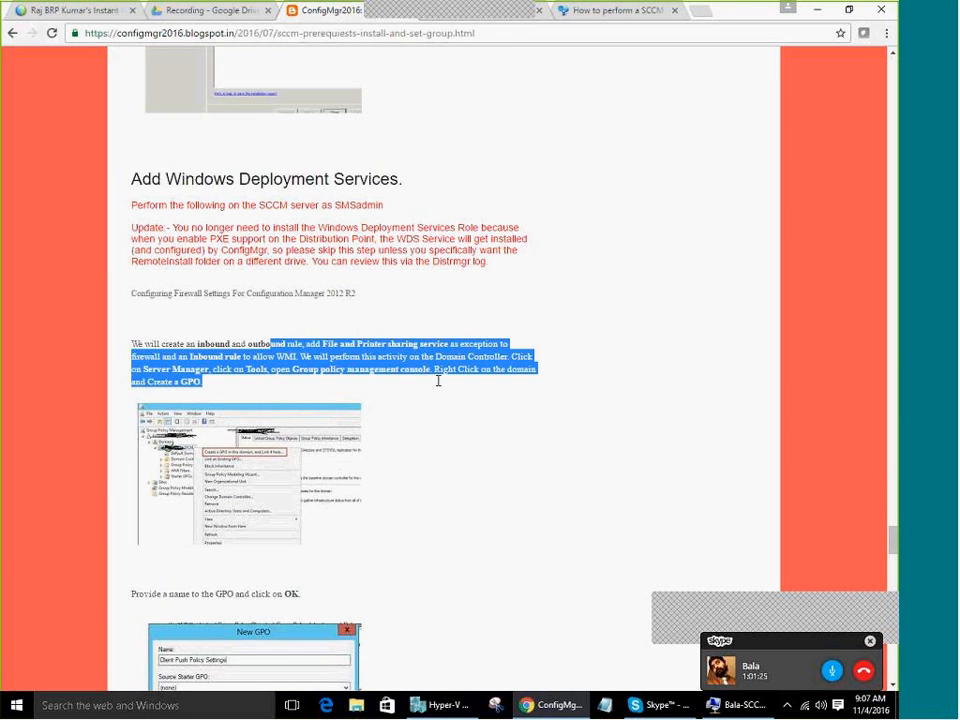
pyautogui.tripleClick(441, 344)
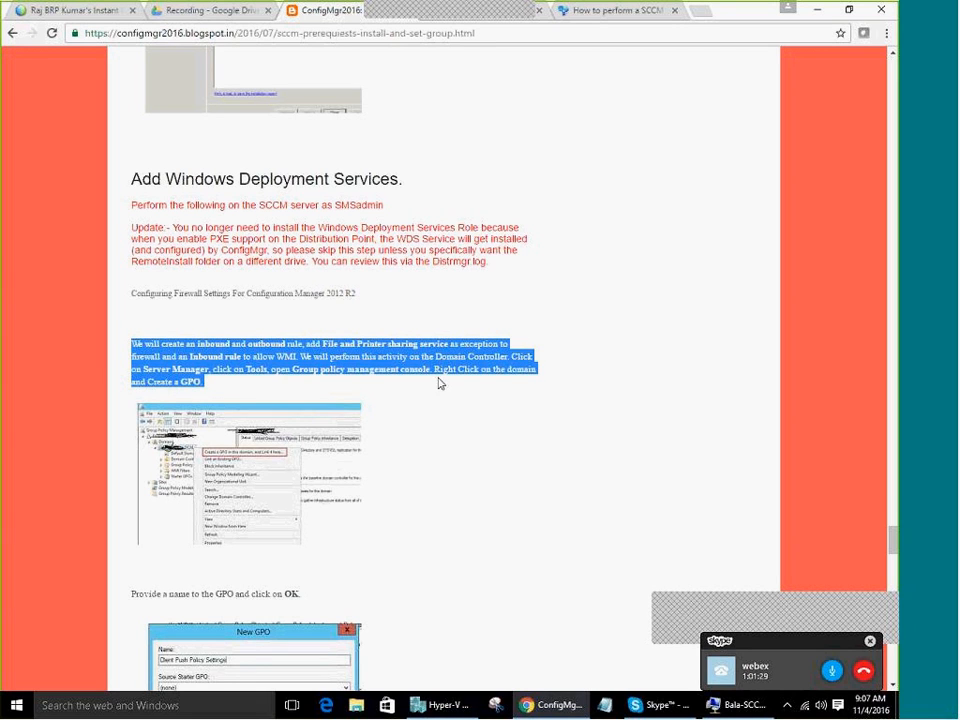
pyautogui.click(500, 553)
pyautogui.scroll(-3, 501, 553)
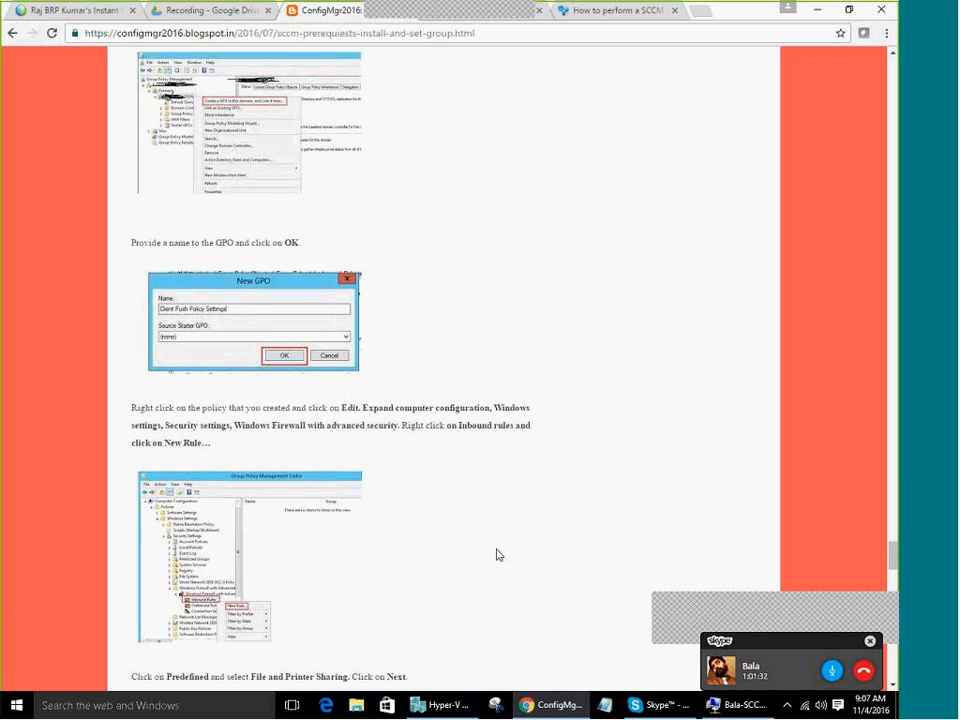
pyautogui.scroll(-3, 499, 554)
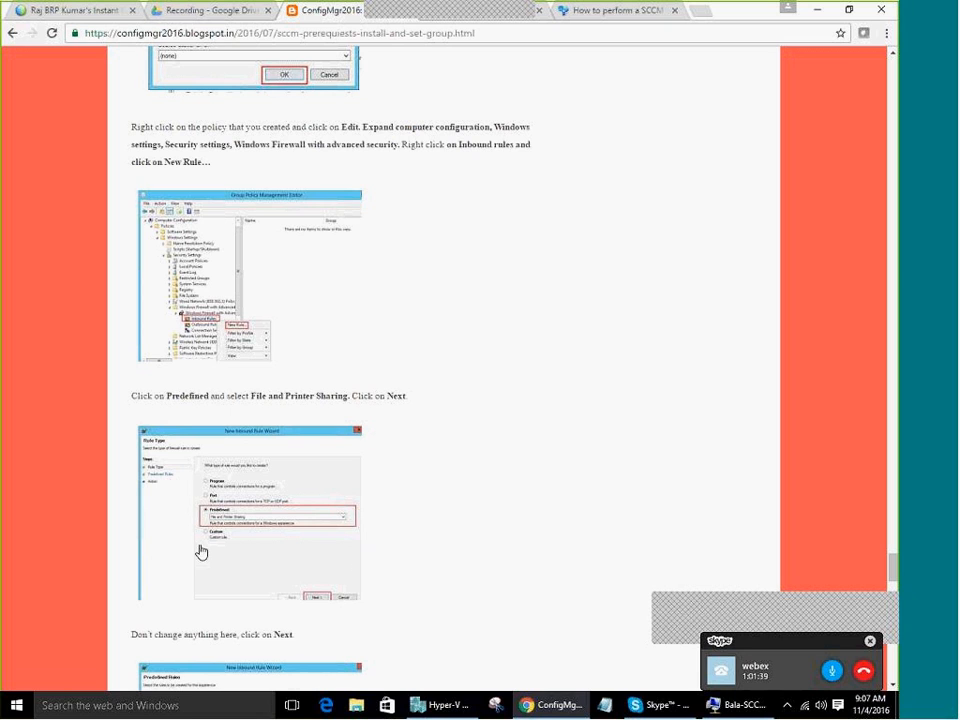
pyautogui.scroll(-3, 516, 634)
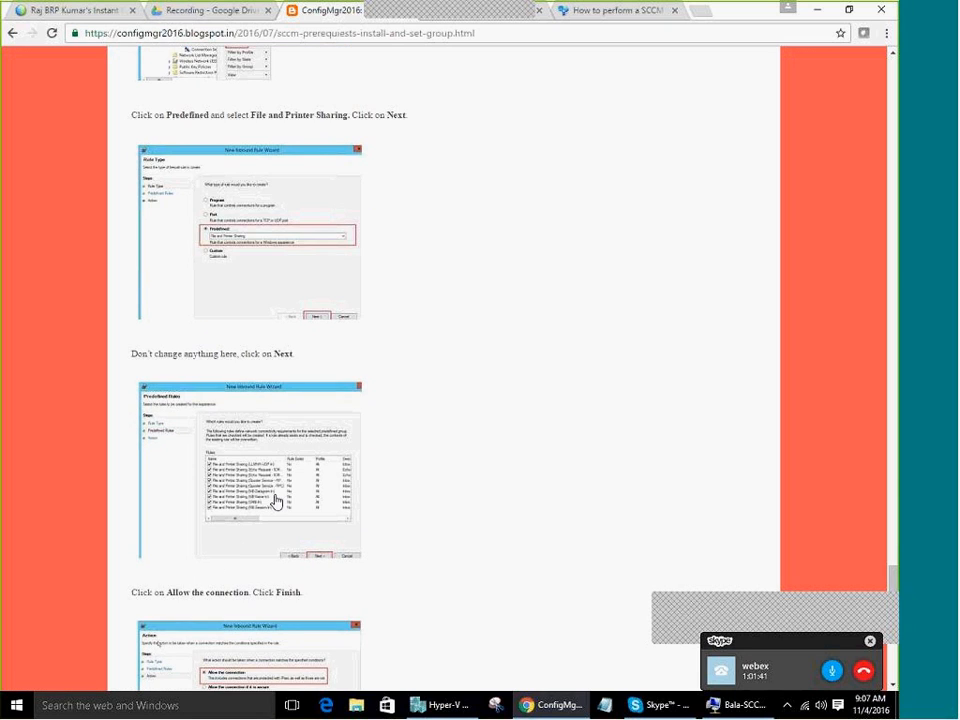
pyautogui.scroll(-4, 336, 549)
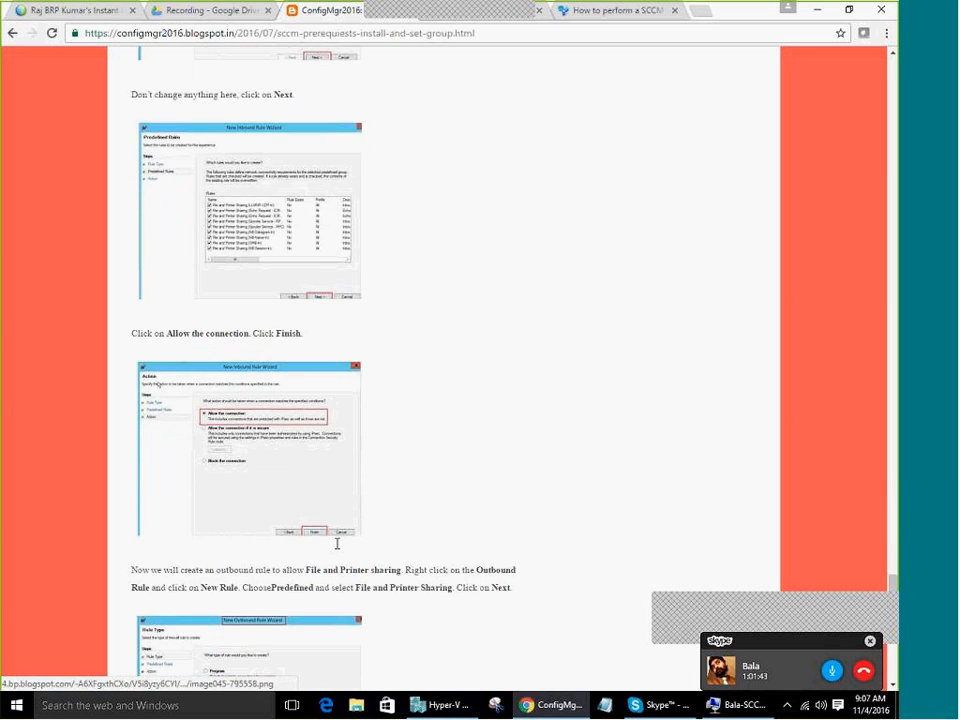
pyautogui.scroll(-10, 398, 551)
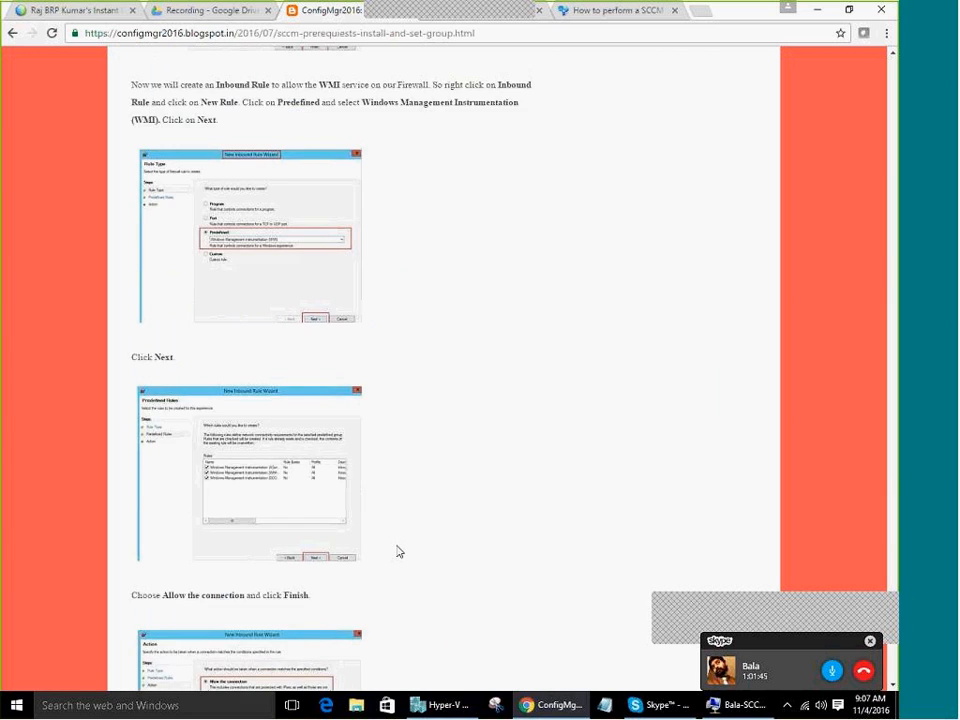
pyautogui.scroll(-4, 397, 551)
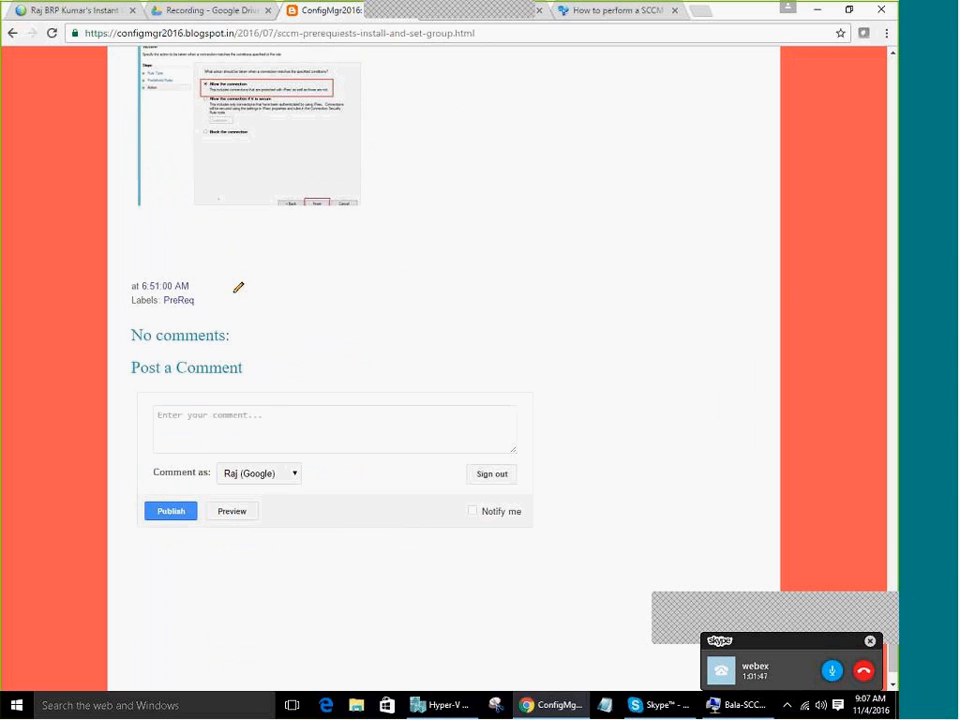
pyautogui.click(574, 708)
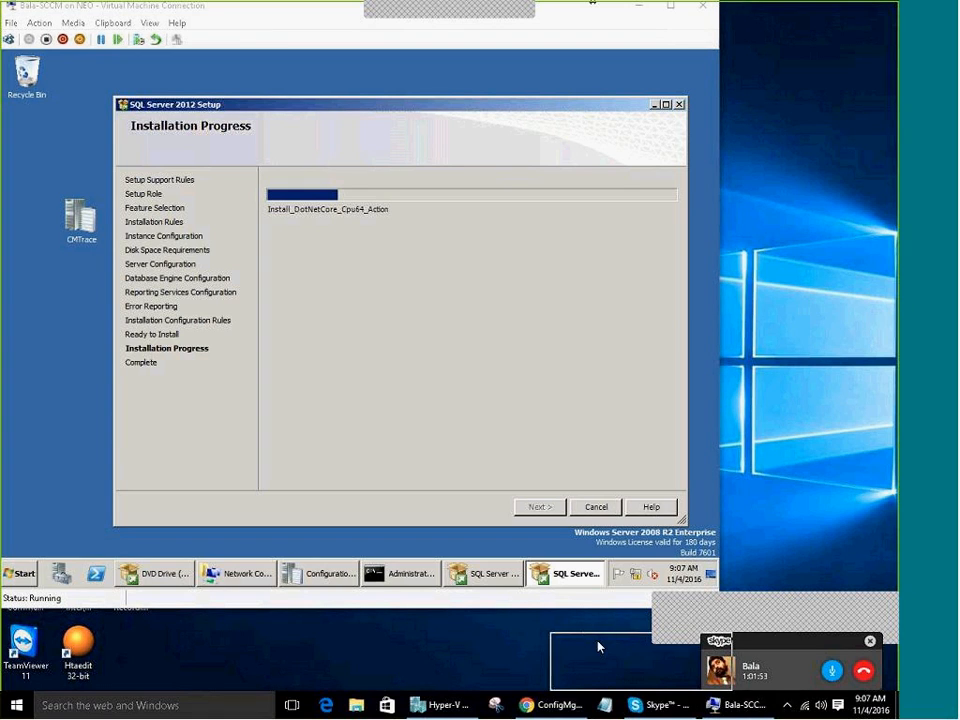
pyautogui.moveTo(598, 646); pyautogui.dragTo(598, 646)
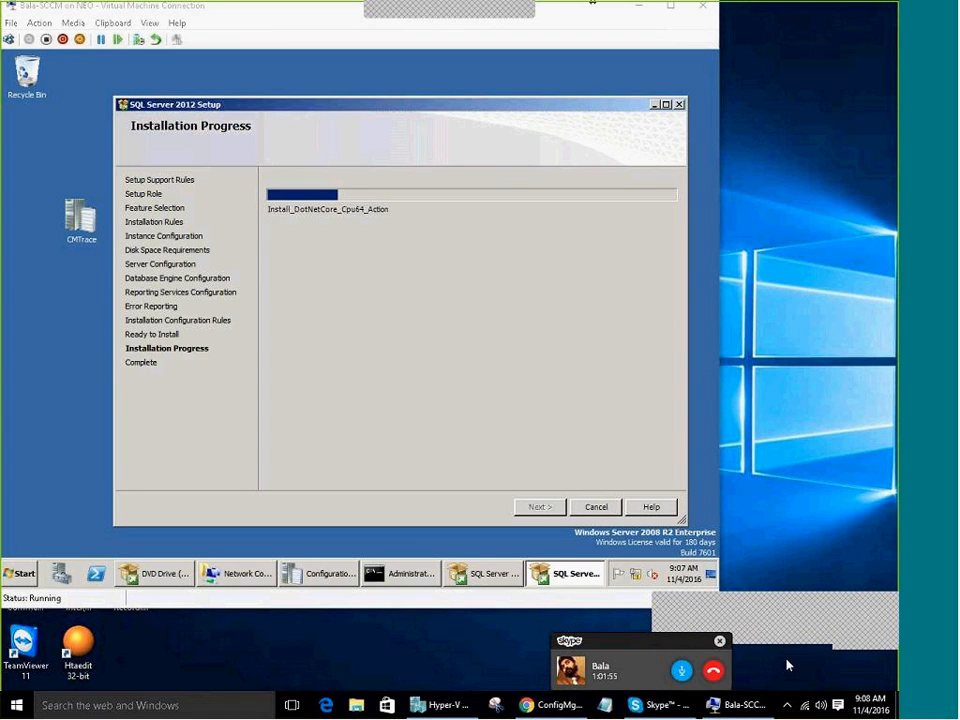
pyautogui.click(682, 674)
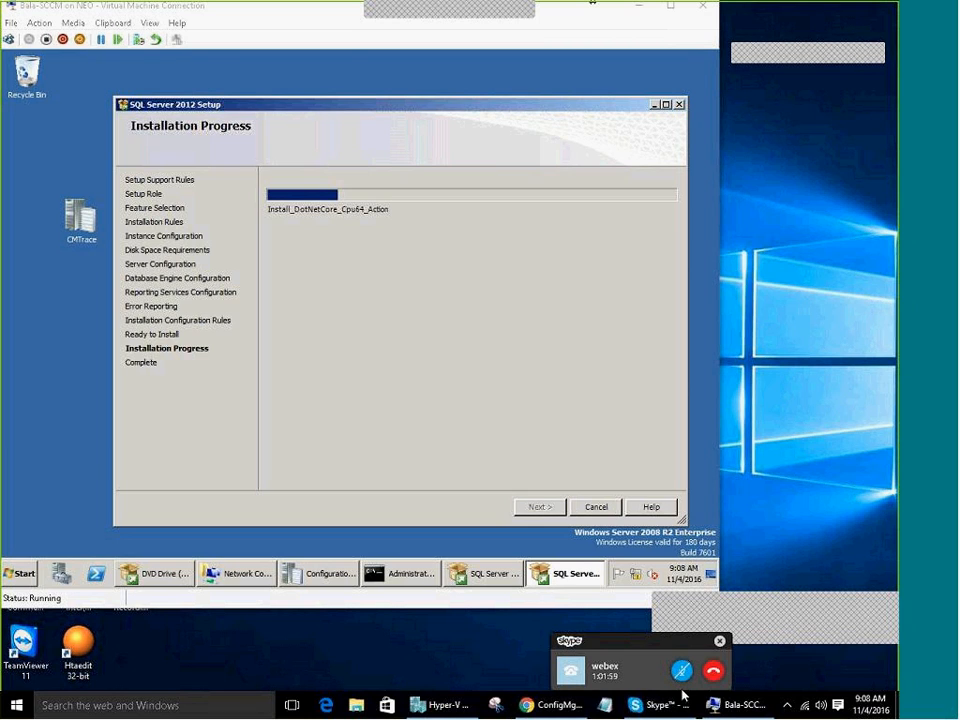
pyautogui.moveTo(683, 698)
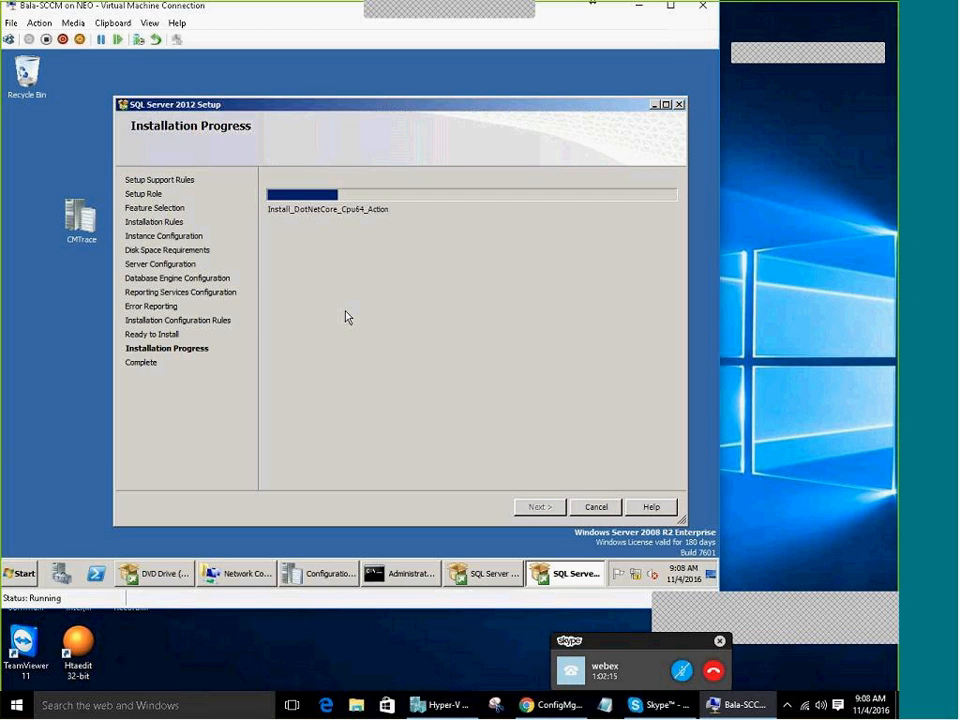
pyautogui.click(681, 670)
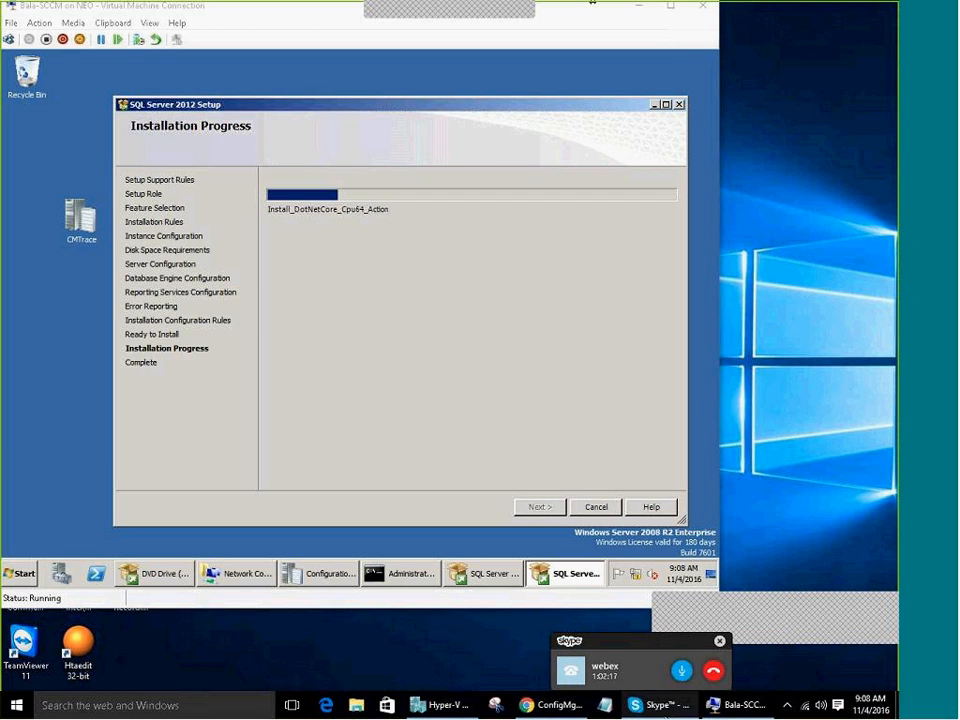
pyautogui.moveTo(655, 705)
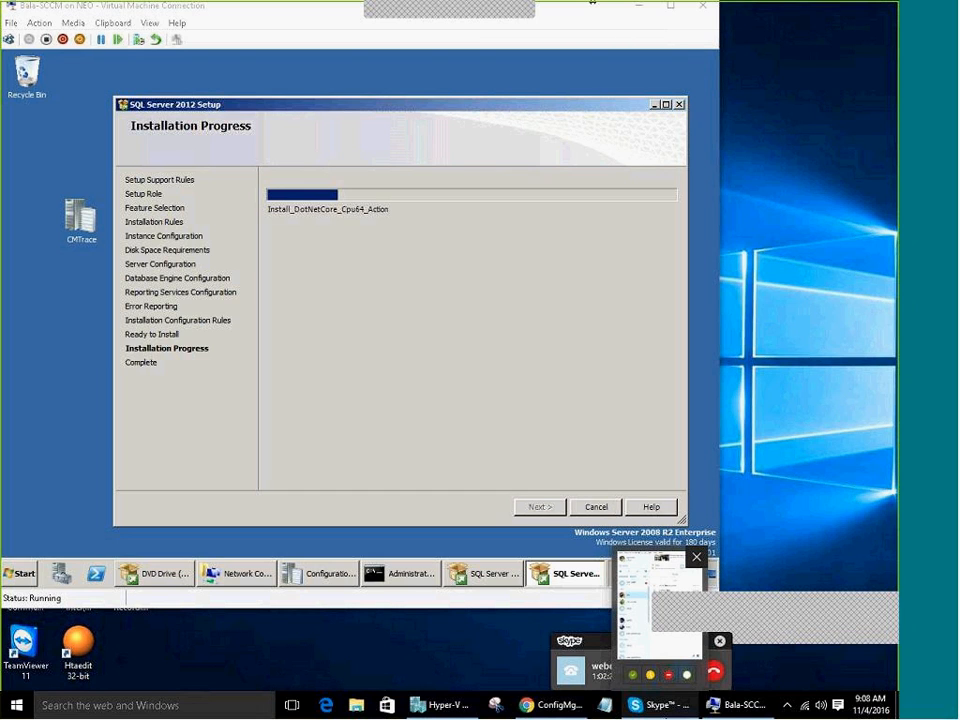
pyautogui.click(551, 705)
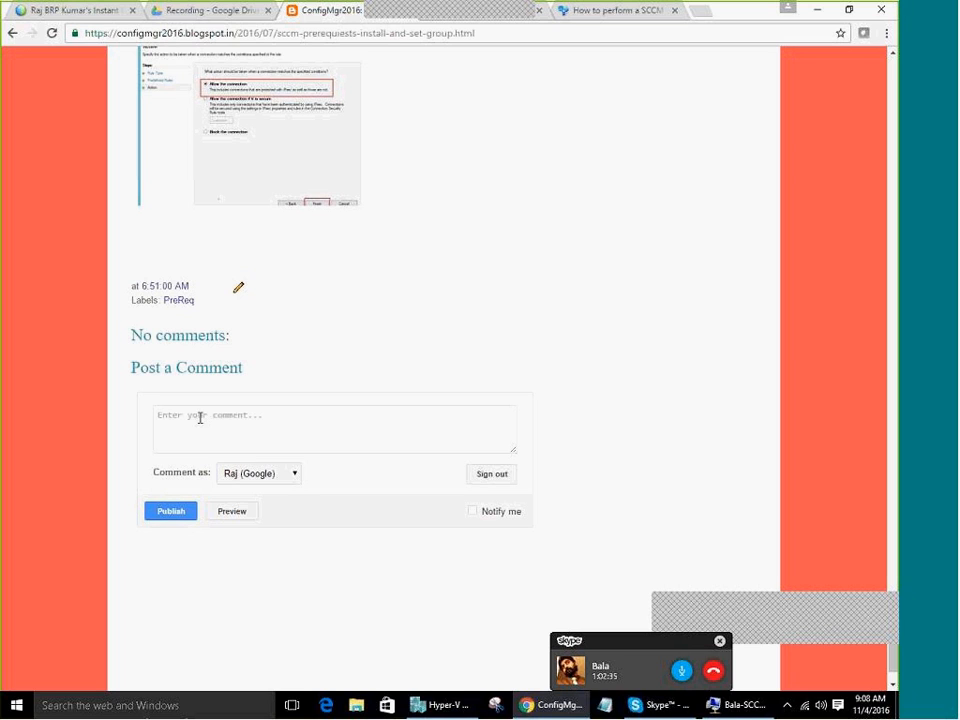
# Search Google for 'MSDN Downloads', open the MSDN Subscriber Downloads result, then start another blank tab
pyautogui.click(703, 12)
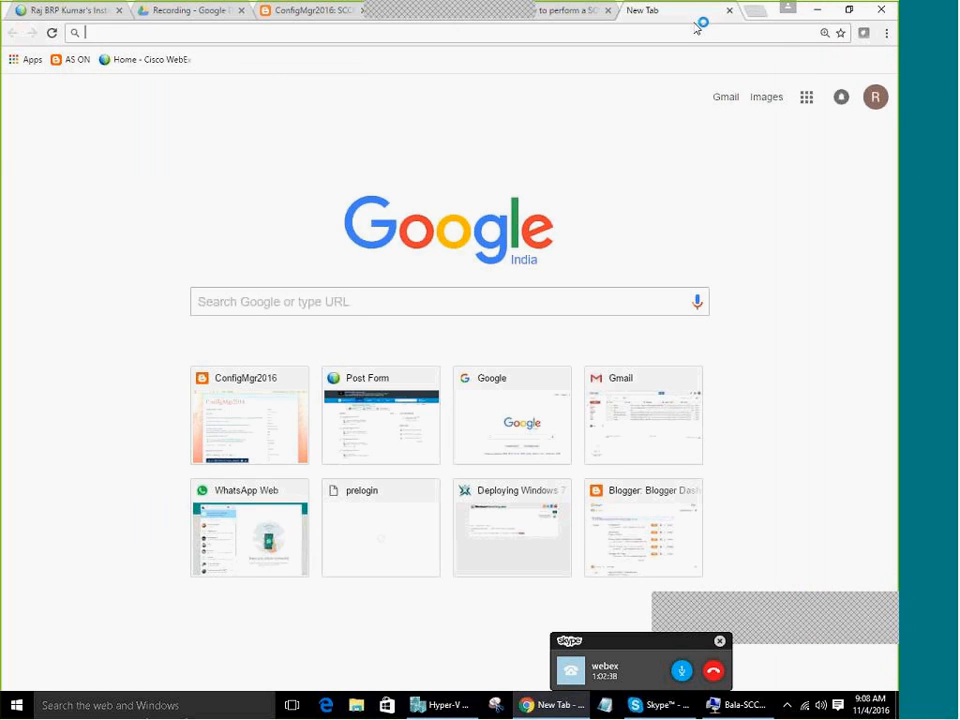
pyautogui.write('MSDN D')
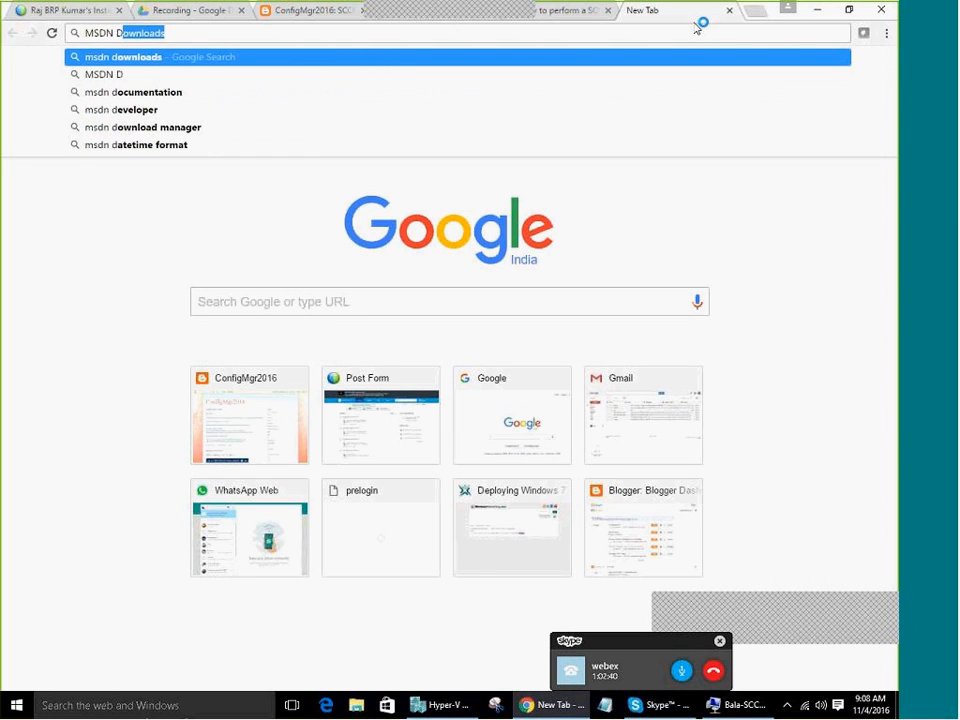
pyautogui.write('ownloads')
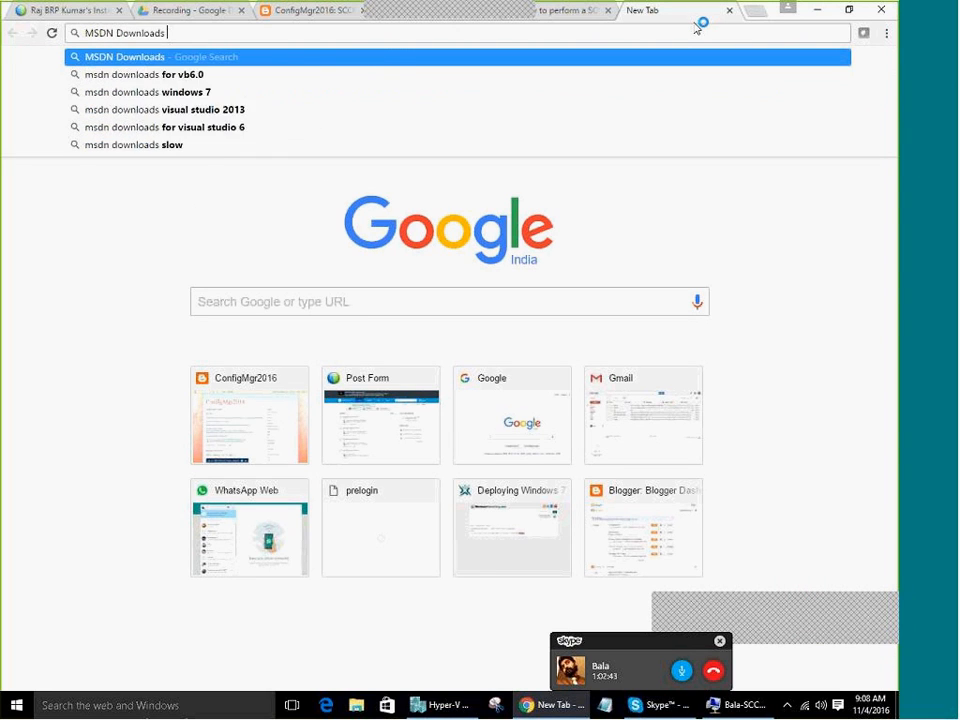
pyautogui.press('Return')
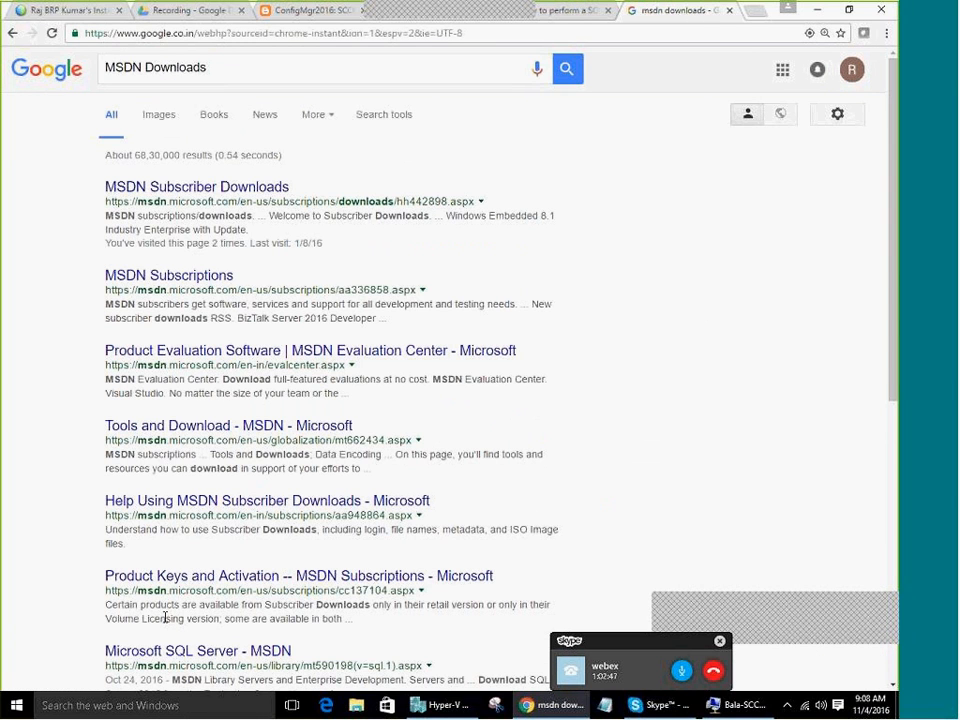
pyautogui.click(193, 186)
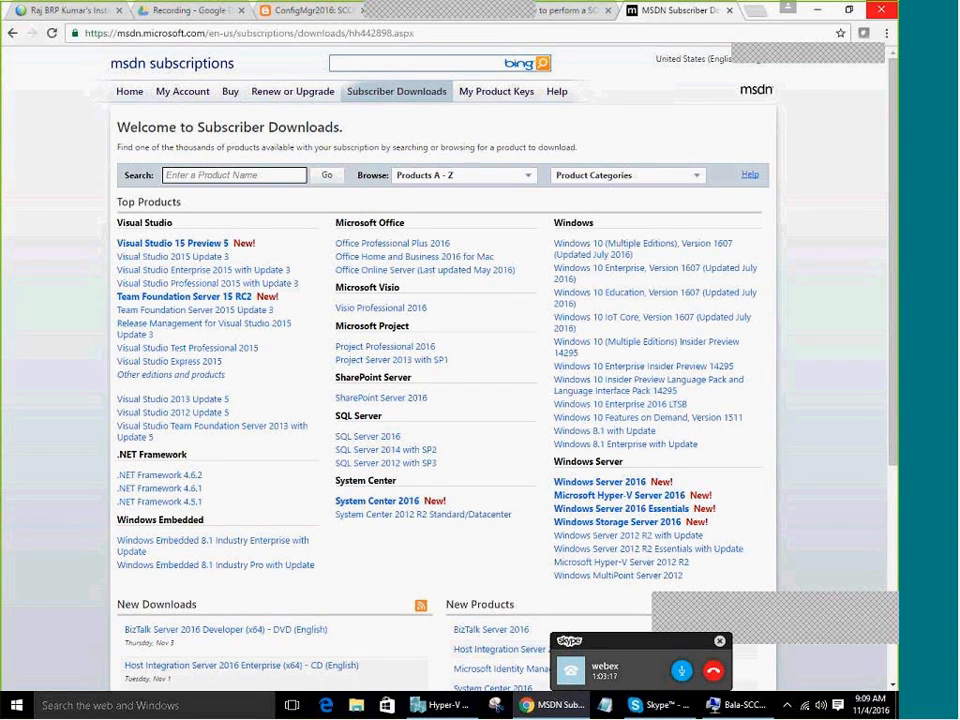
pyautogui.click(752, 13)
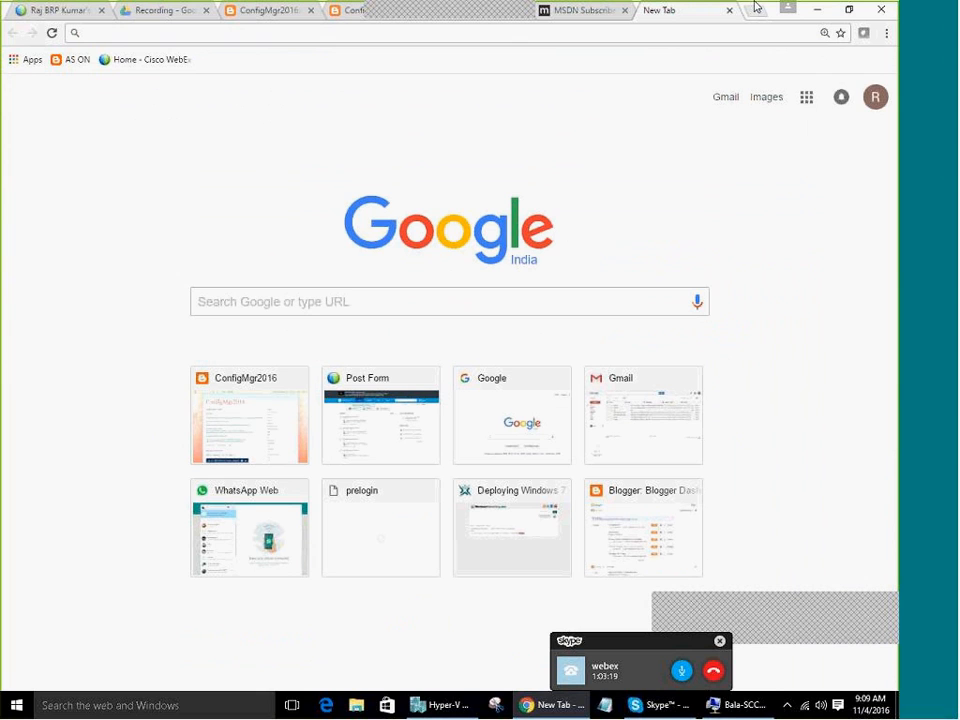
# Open the ConfigMgr2016 blog filtered to GoogleDrive-labelled posts and scroll down
pyautogui.click(249, 414)
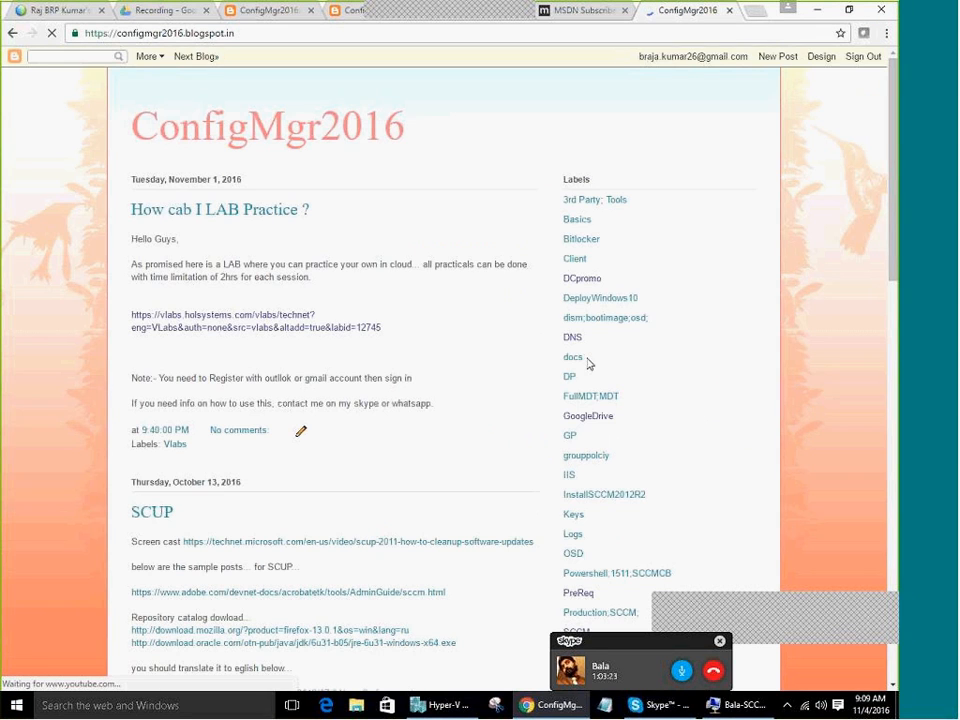
pyautogui.click(605, 427)
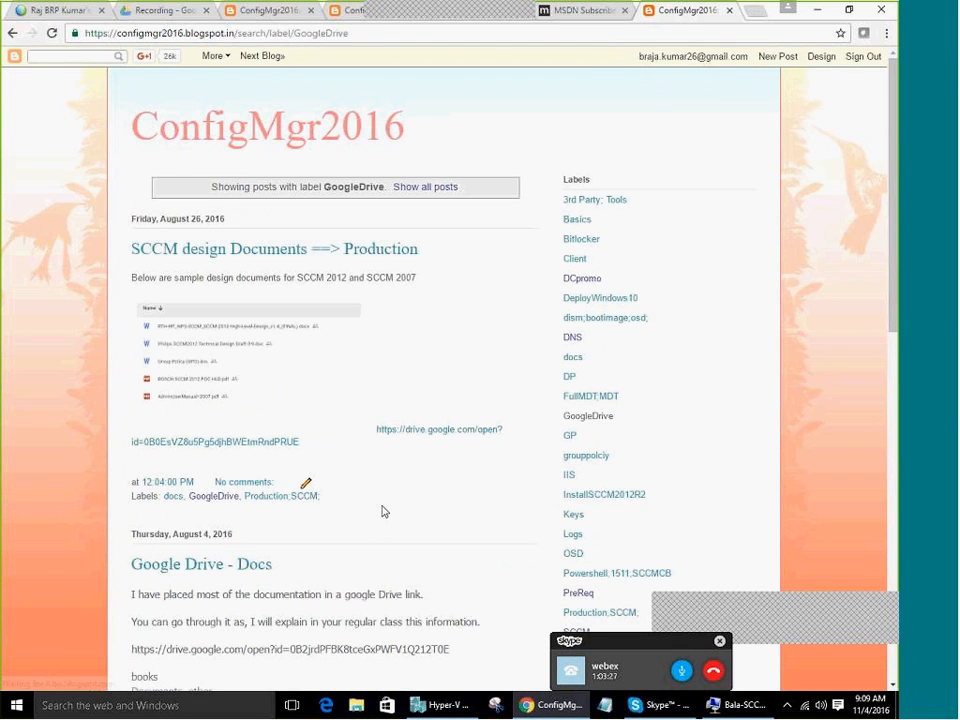
pyautogui.scroll(-2, 384, 510)
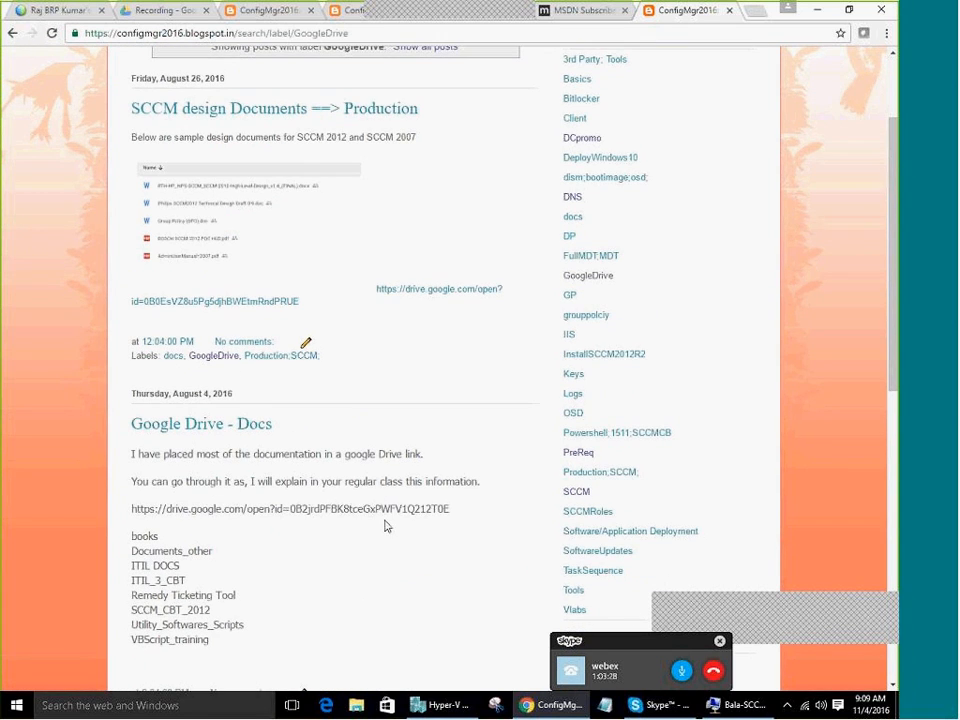
pyautogui.scroll(-4, 385, 510)
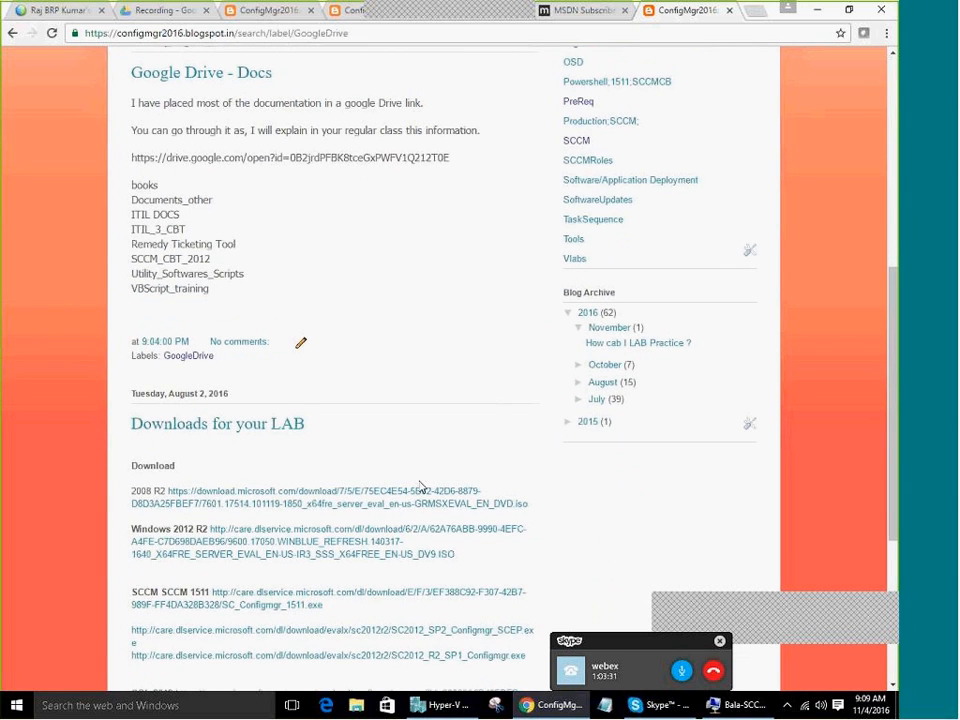
pyautogui.scroll(-3, 420, 487)
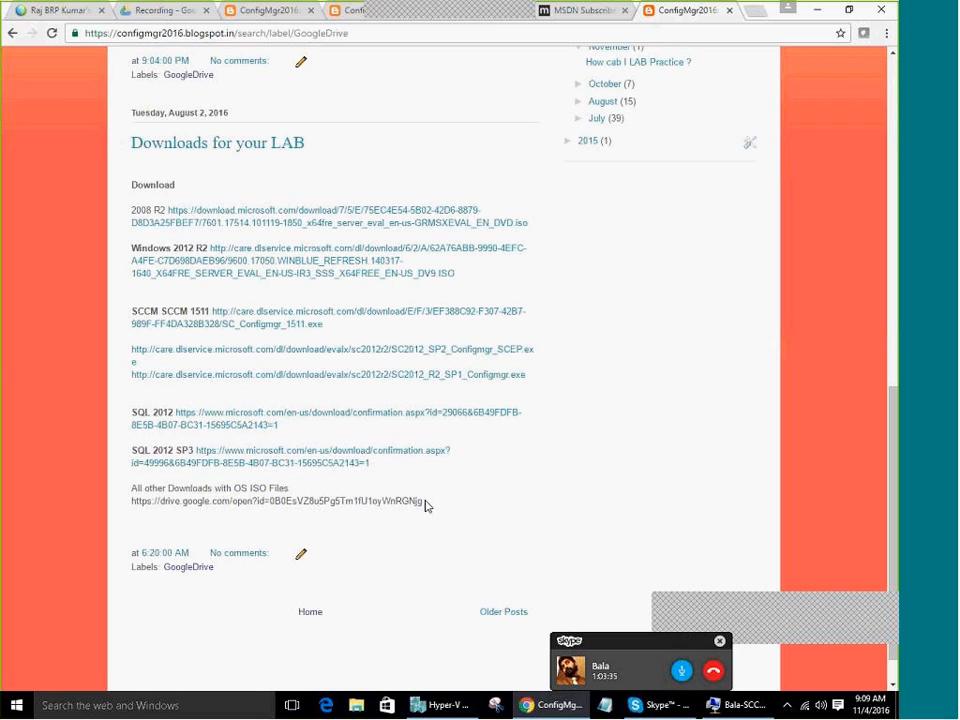
# Select the SQL 2012 and SQL 2012 SP3 download addresses
pyautogui.moveTo(285, 428); pyautogui.dragTo(175, 413)
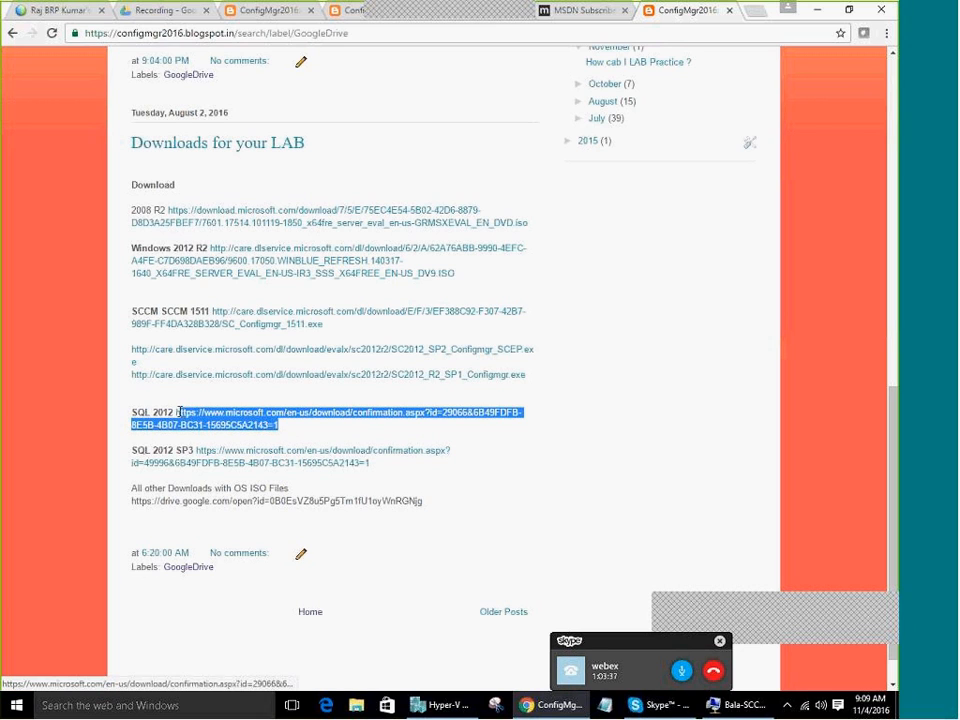
pyautogui.click(425, 619)
pyautogui.moveTo(370, 463); pyautogui.dragTo(198, 451)
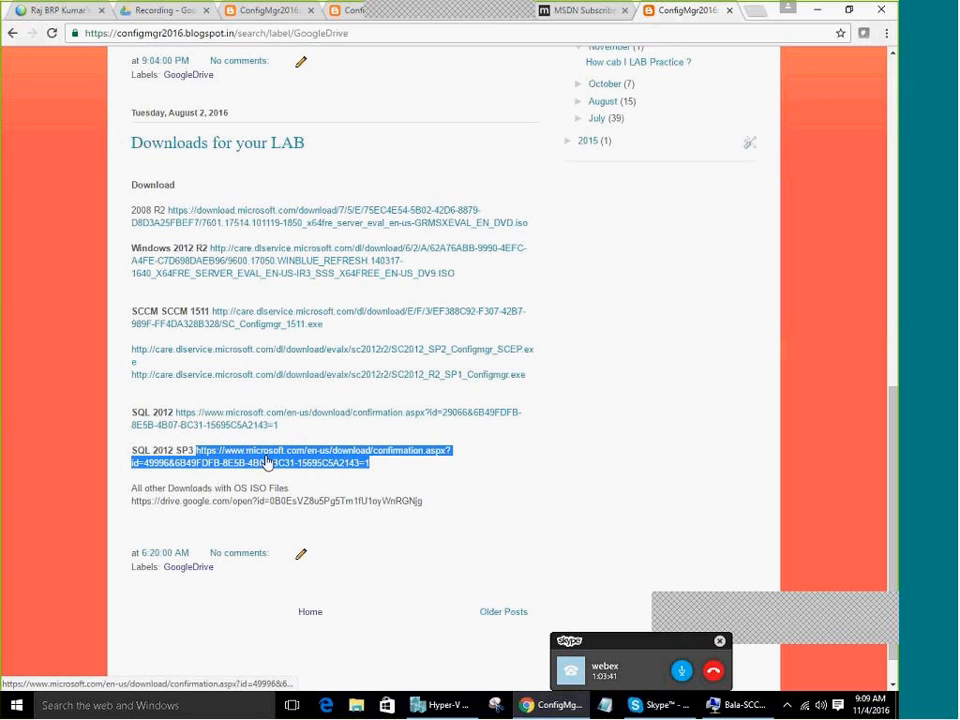
pyautogui.moveTo(285, 425); pyautogui.dragTo(186, 404)
pyautogui.moveTo(370, 463); pyautogui.dragTo(201, 450)
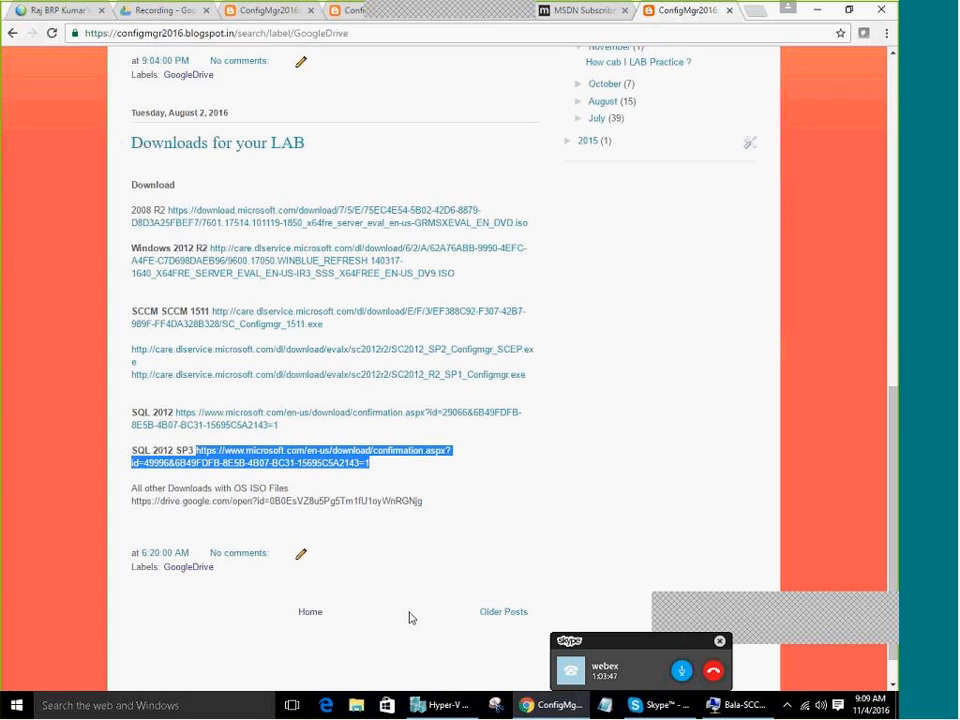
pyautogui.click(373, 611)
# Select the SCCM 1511, Windows 2012 R2 and 2008 R2 download links
pyautogui.moveTo(323, 324); pyautogui.dragTo(207, 311)
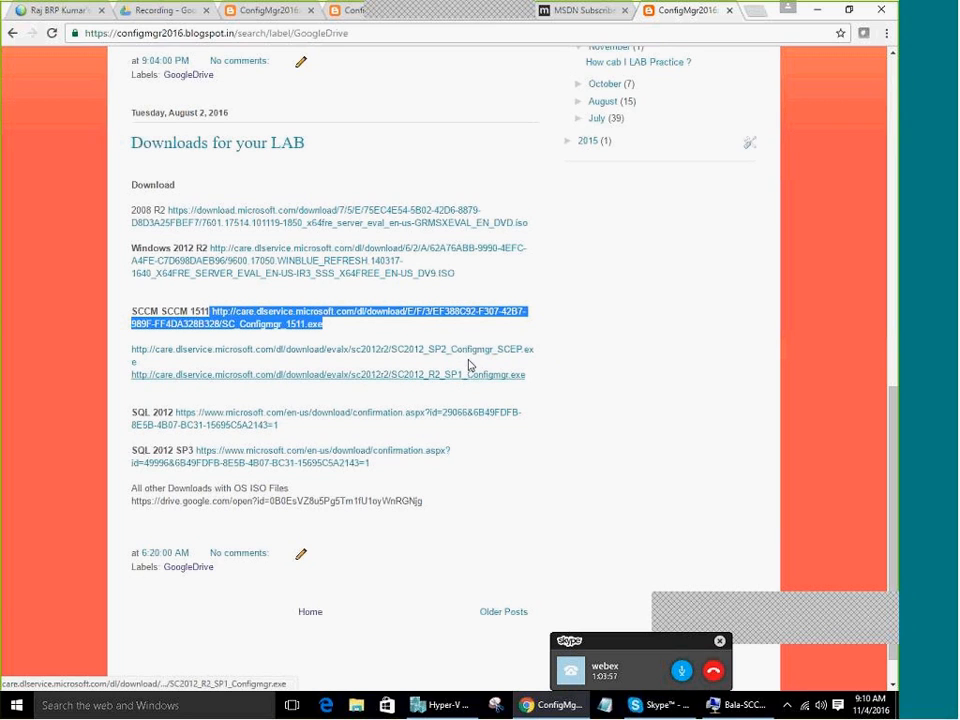
pyautogui.click(341, 329)
pyautogui.moveTo(341, 329); pyautogui.dragTo(158, 309)
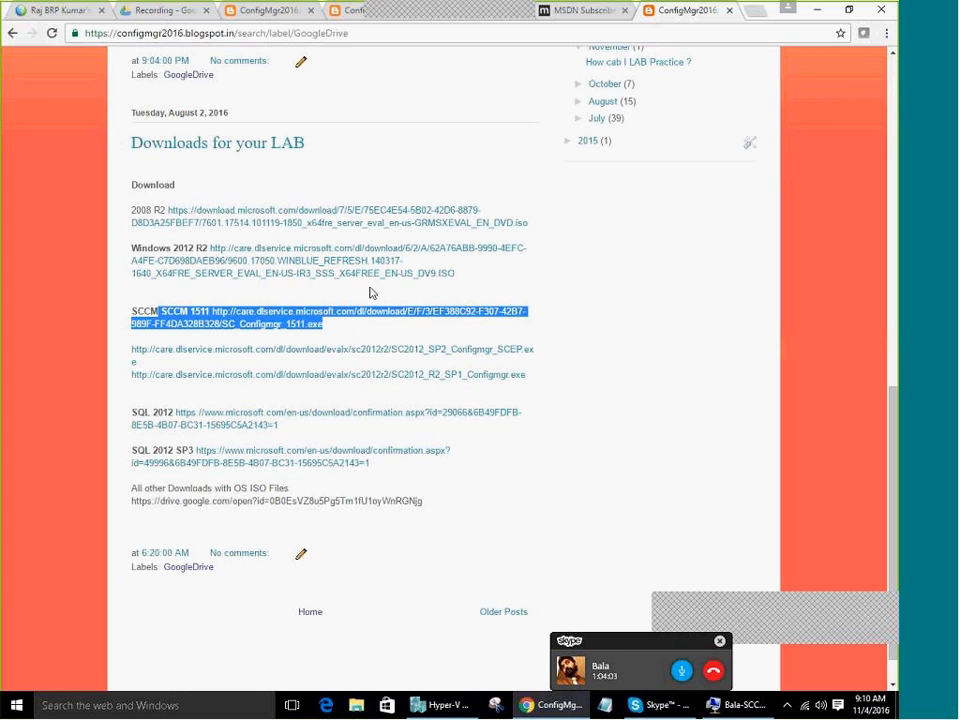
pyautogui.moveTo(455, 273); pyautogui.dragTo(210, 250)
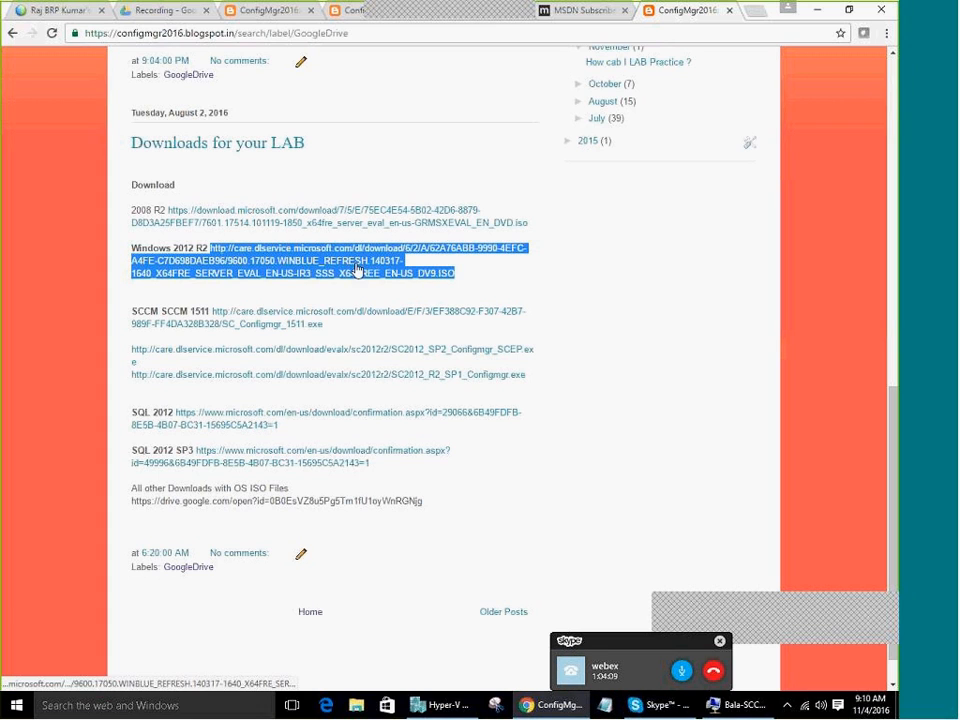
pyautogui.moveTo(471, 281); pyautogui.dragTo(168, 210)
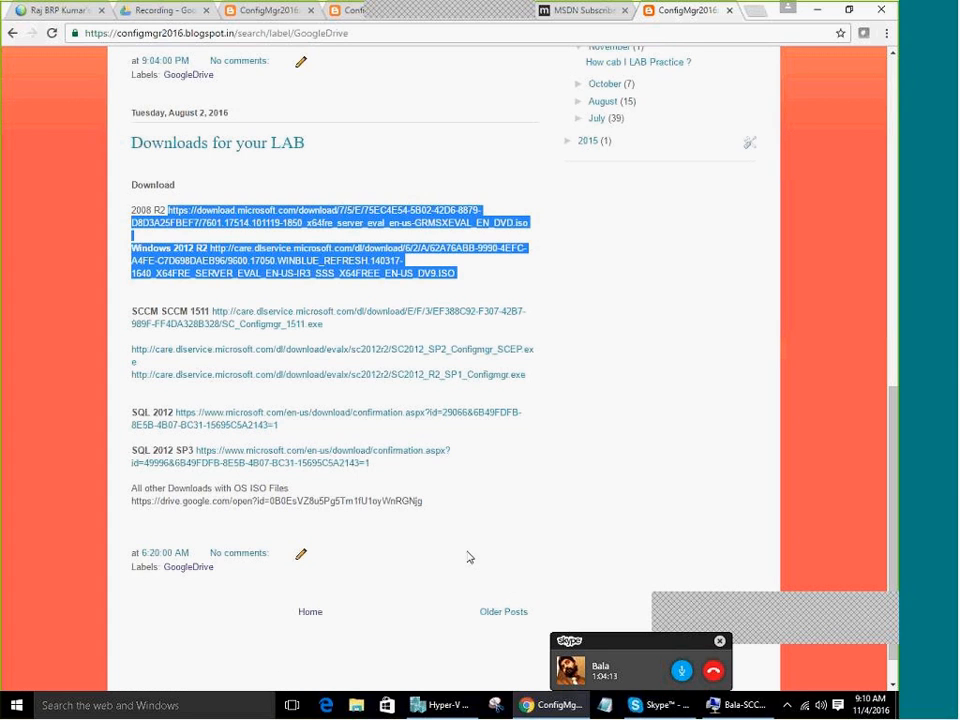
pyautogui.scroll(2, 470, 557)
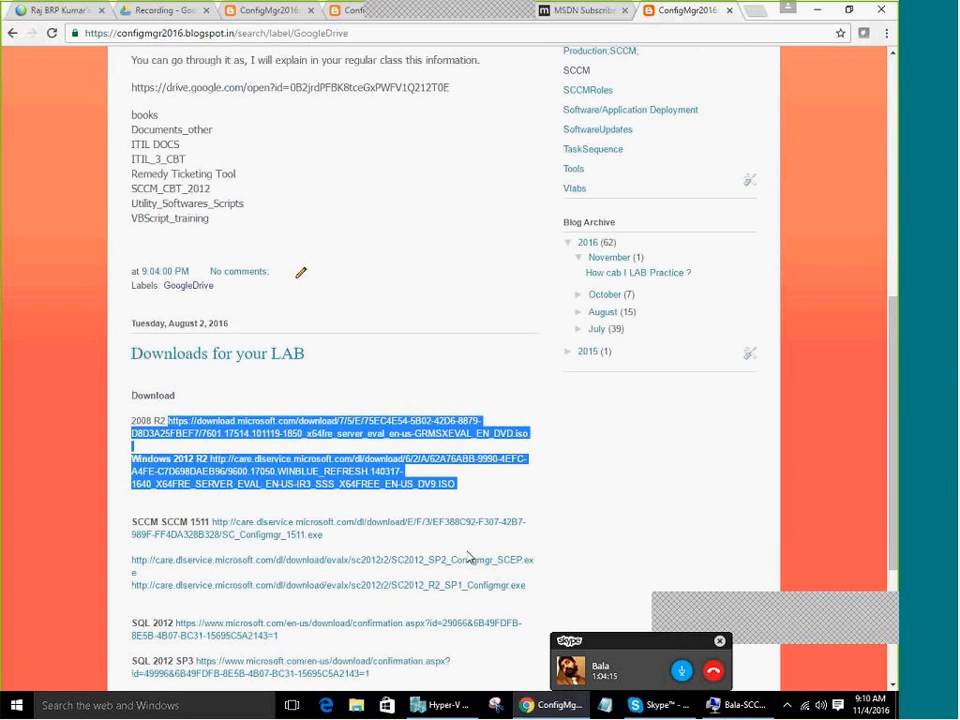
pyautogui.scroll(-1, 470, 557)
pyautogui.scroll(2, 272, 326)
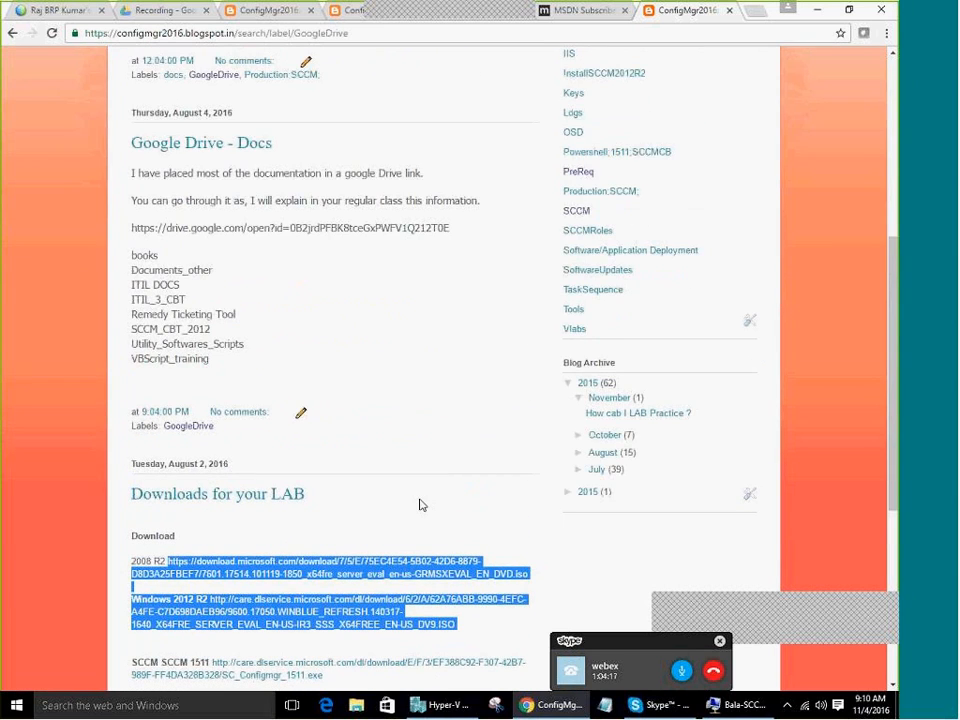
pyautogui.scroll(-1, 420, 505)
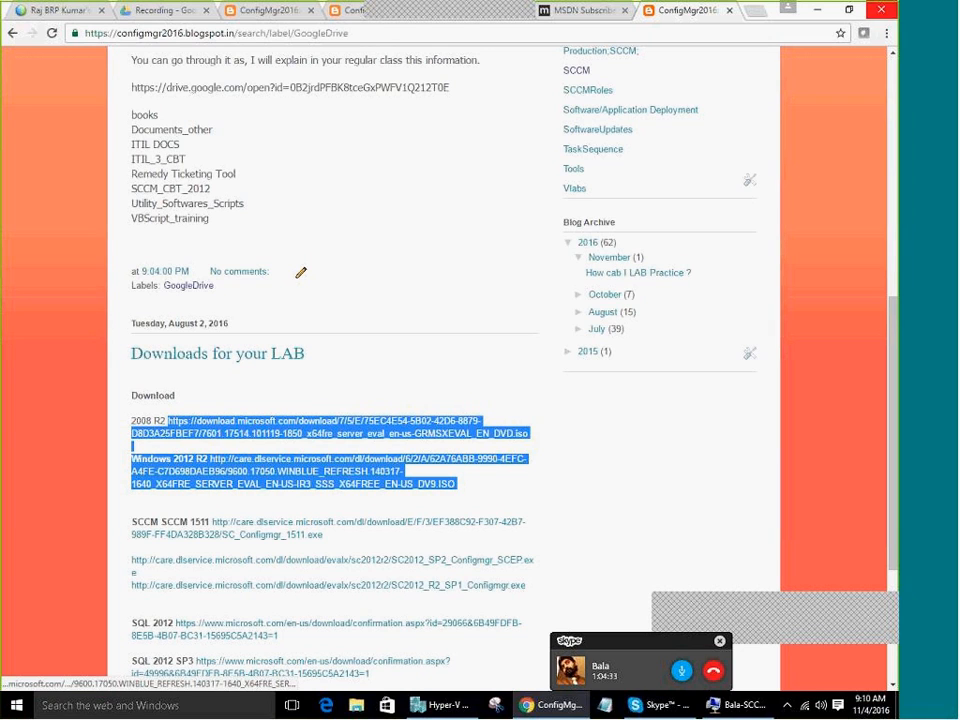
# Minimise the blog to return to the lab, viewing its resources and then the Machines list
pyautogui.click(573, 714)
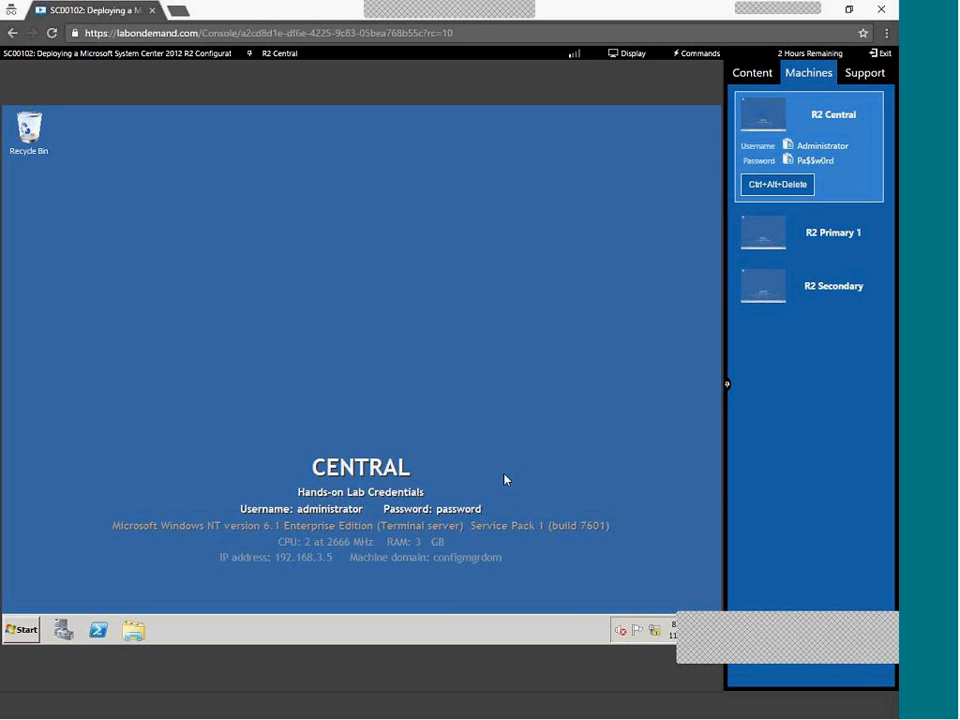
pyautogui.click(765, 72)
pyautogui.click(808, 72)
# Download the lab Manual from Content and open PCITHOL305.xps in XPS Viewer
pyautogui.click(756, 74)
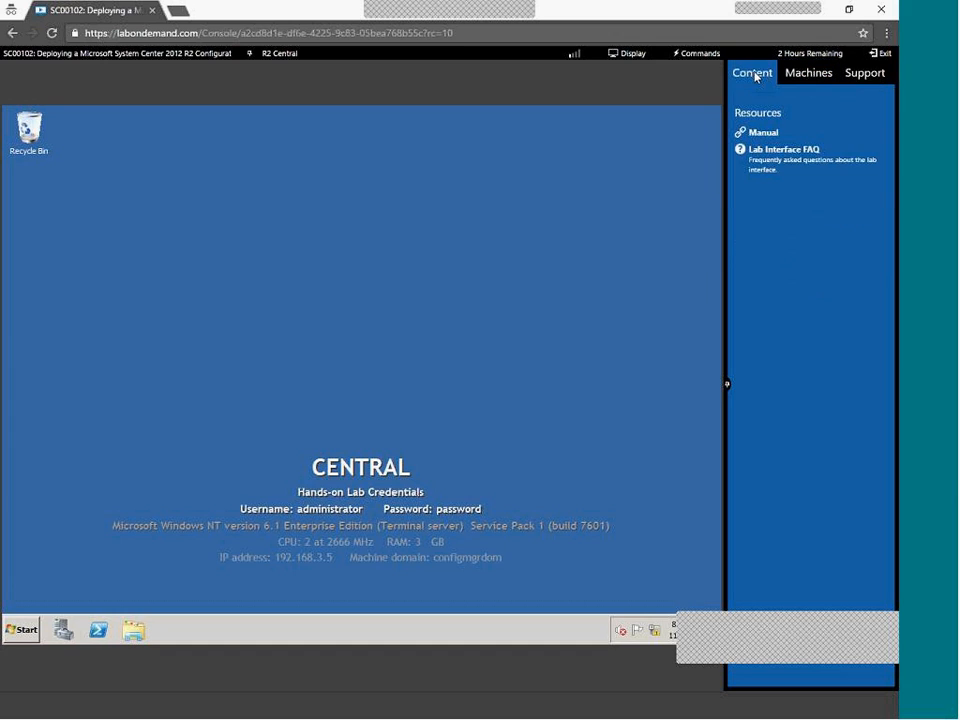
pyautogui.click(766, 132)
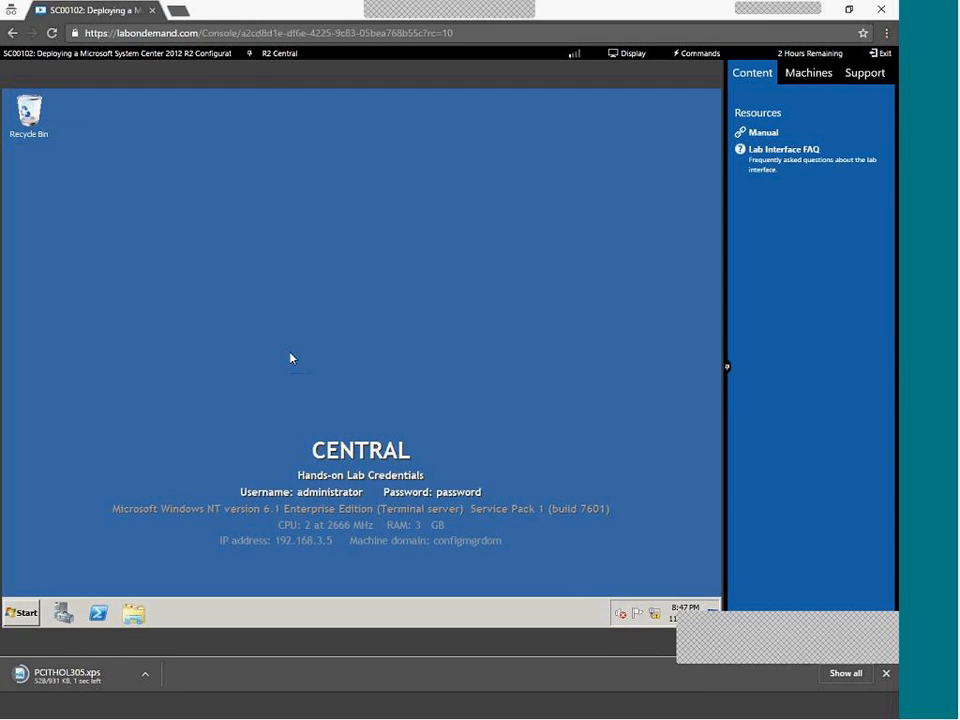
pyautogui.click(60, 674)
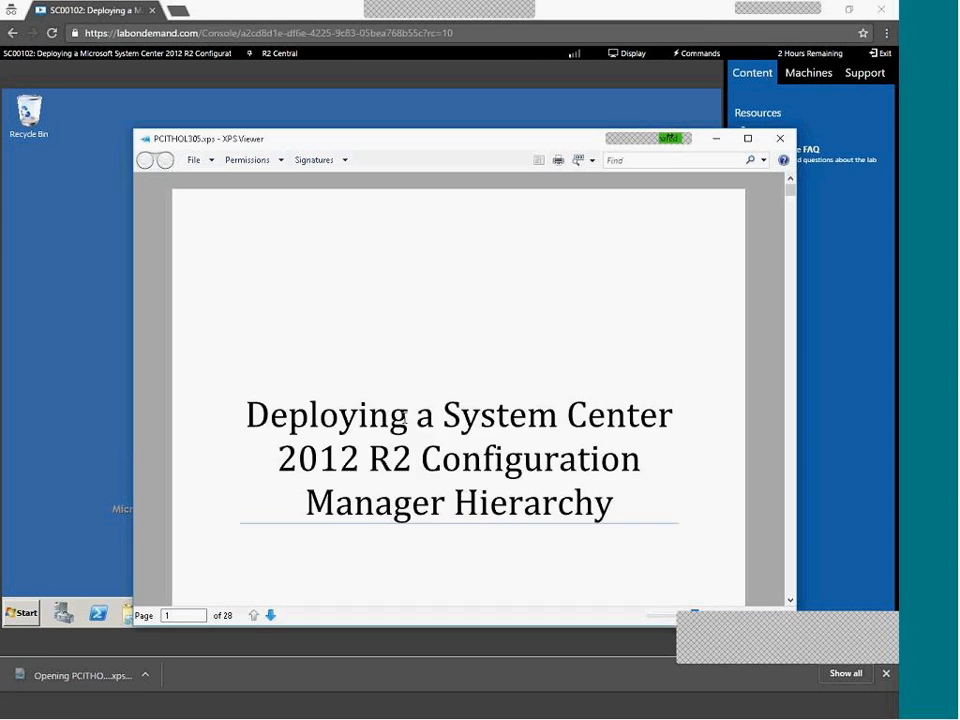
pyautogui.scroll(-5, 412, 441)
pyautogui.scroll(-10, 412, 441)
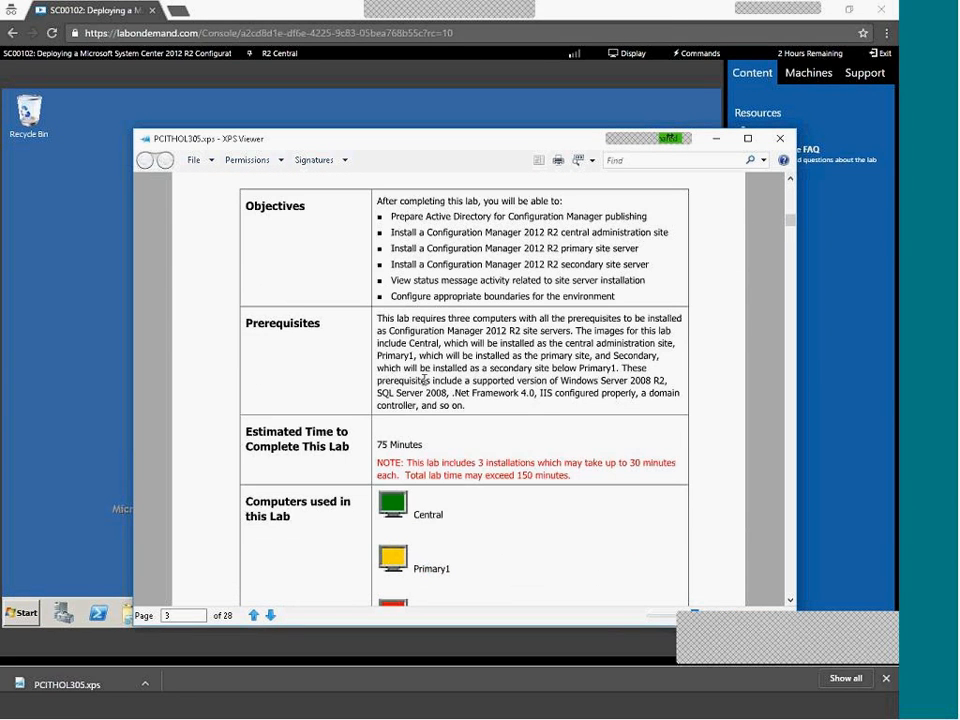
pyautogui.scroll(-3, 412, 400)
# Highlight the 75 Minutes estimated time and the computers used in this lab
pyautogui.moveTo(433, 348); pyautogui.dragTo(386, 342)
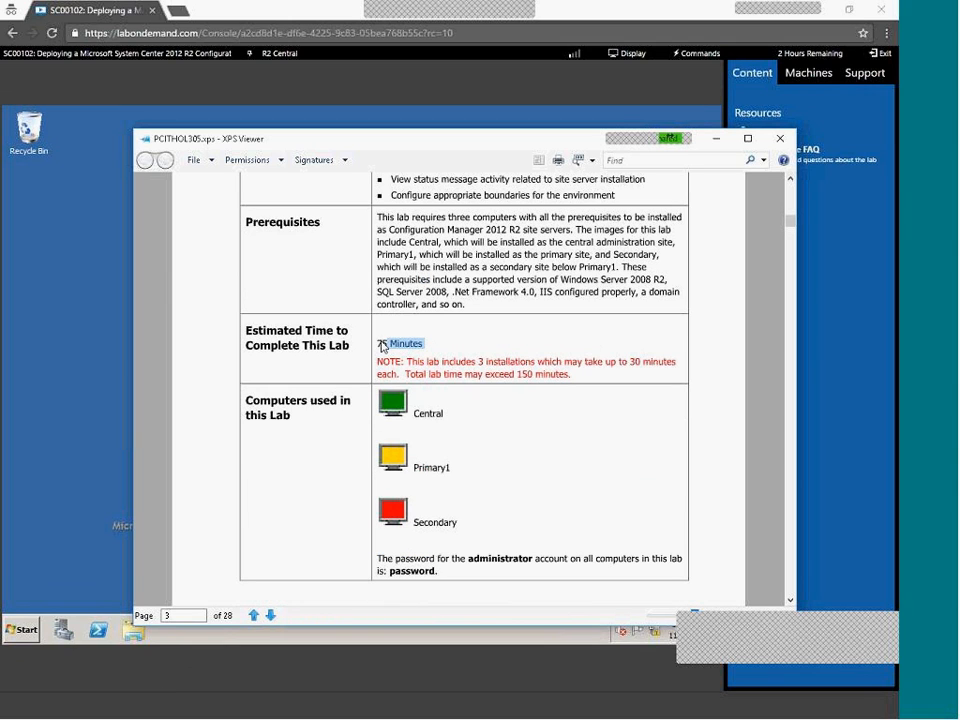
pyautogui.moveTo(457, 416); pyautogui.dragTo(376, 414)
pyautogui.moveTo(408, 480); pyautogui.dragTo(454, 470)
pyautogui.moveTo(424, 523); pyautogui.dragTo(459, 527)
# Highlight the Extadsch.exe path in step 1 and the schema note
pyautogui.scroll(-3, 523, 443)
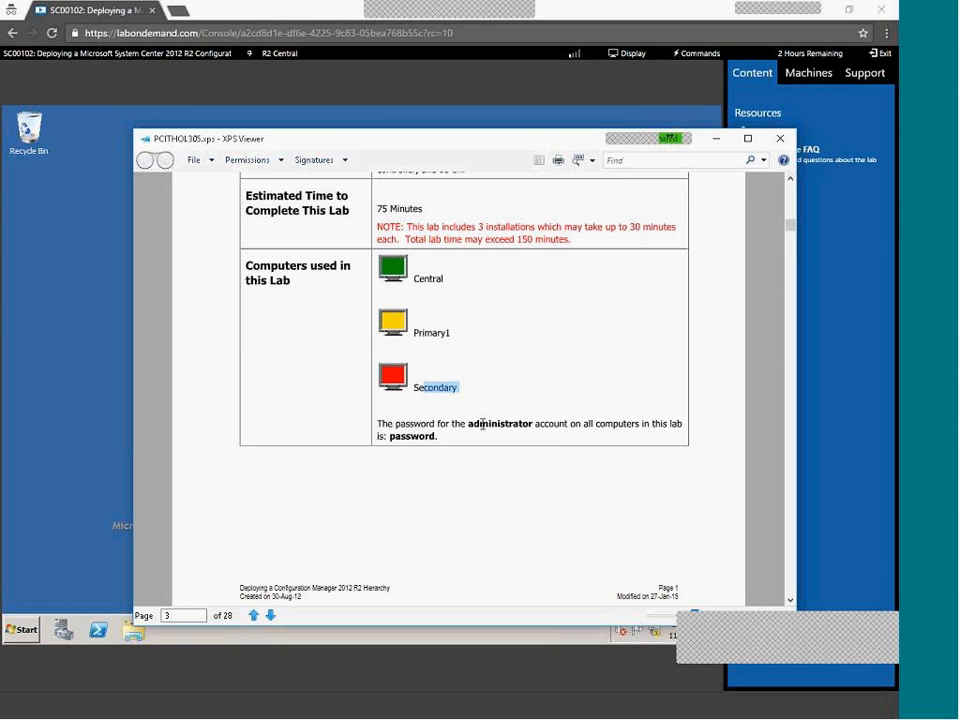
pyautogui.scroll(-9, 452, 467)
pyautogui.scroll(-2, 452, 468)
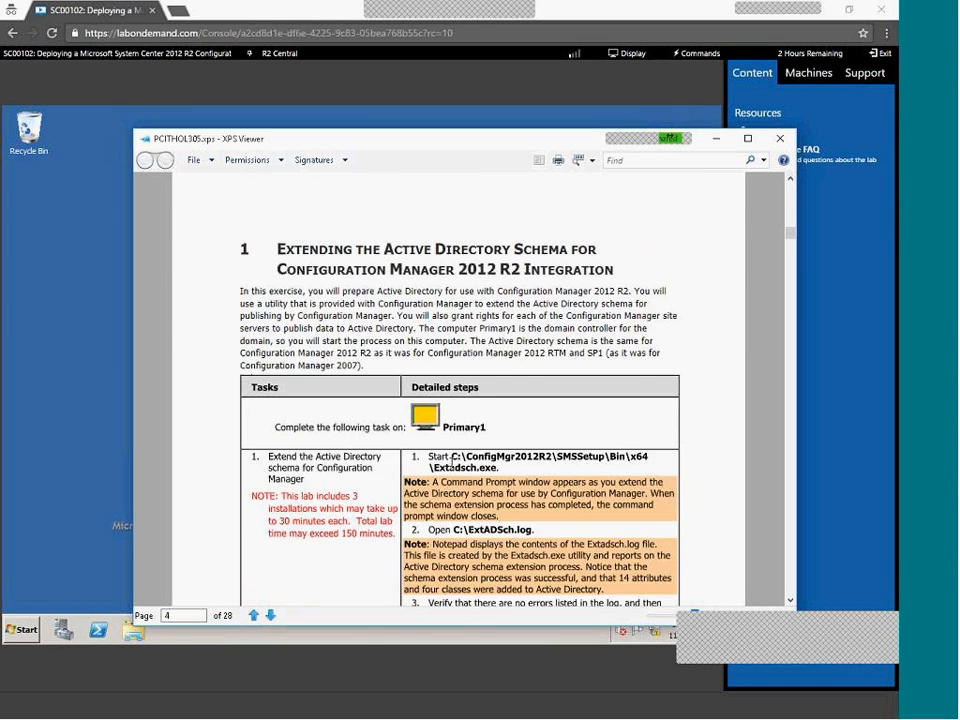
pyautogui.moveTo(451, 424); pyautogui.dragTo(493, 436)
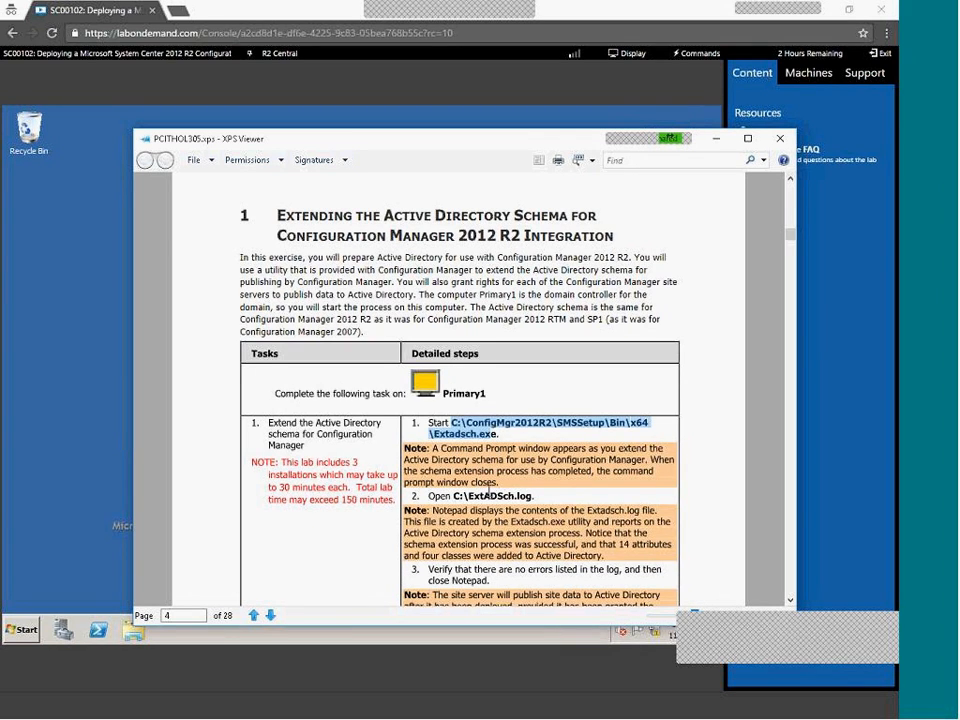
pyautogui.scroll(-2, 489, 493)
pyautogui.click(464, 327)
pyautogui.moveTo(451, 321); pyautogui.dragTo(501, 359)
pyautogui.click(474, 437)
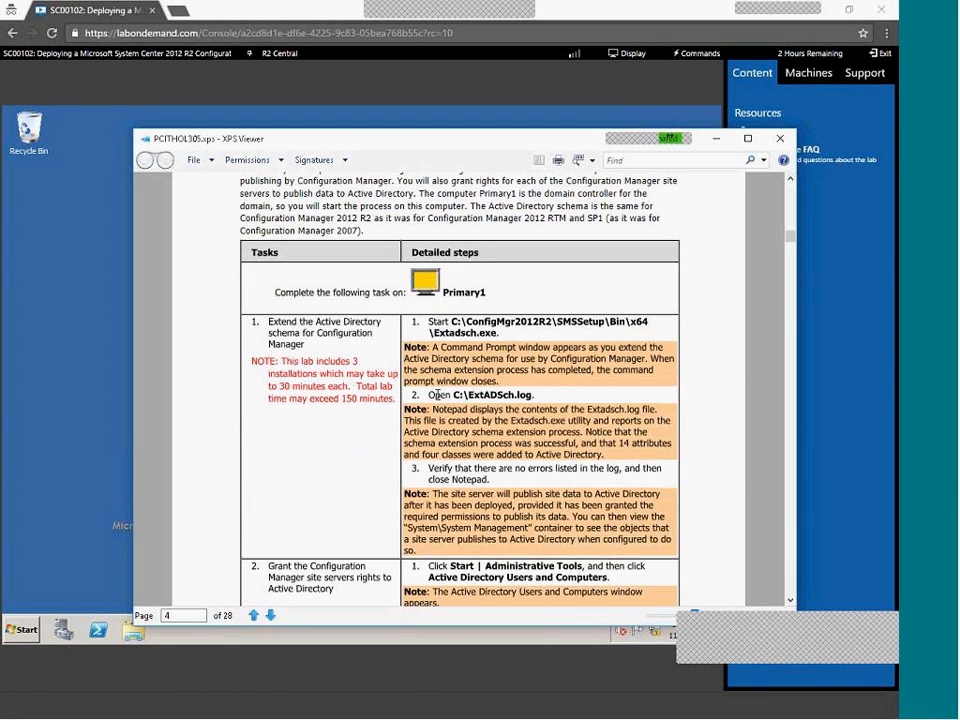
# Highlight the steps to open C:\ExtADSch.log and verify it has no errors
pyautogui.moveTo(429, 395); pyautogui.dragTo(525, 416)
pyautogui.moveTo(430, 470); pyautogui.dragTo(538, 484)
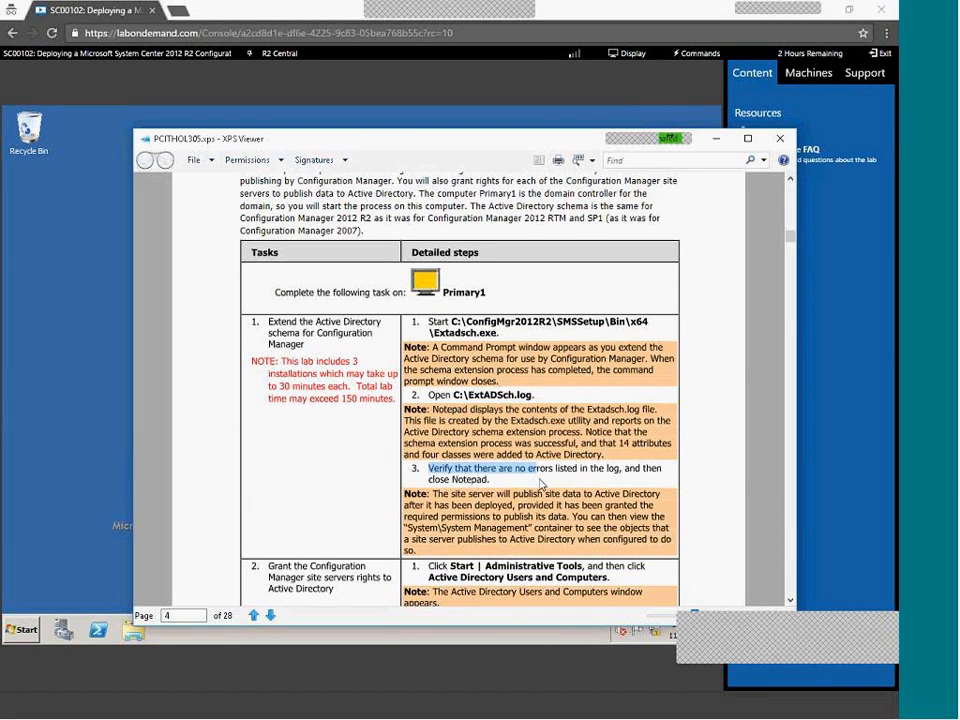
pyautogui.scroll(-2, 540, 484)
pyautogui.click(455, 474)
pyautogui.moveTo(450, 465); pyautogui.dragTo(543, 491)
pyautogui.click(541, 476)
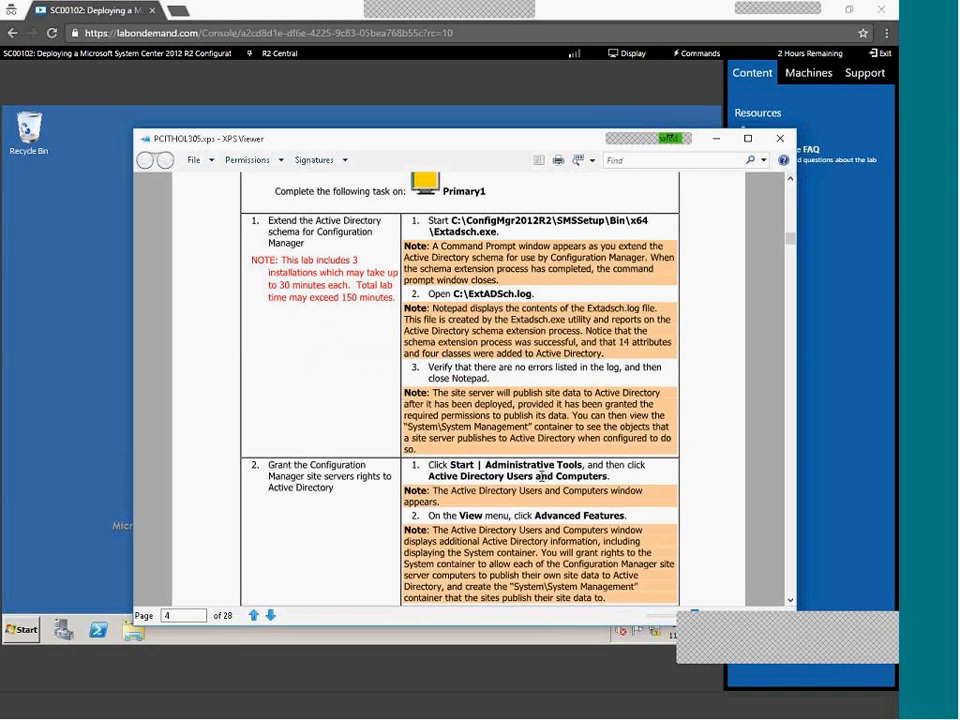
pyautogui.scroll(-1, 469, 460)
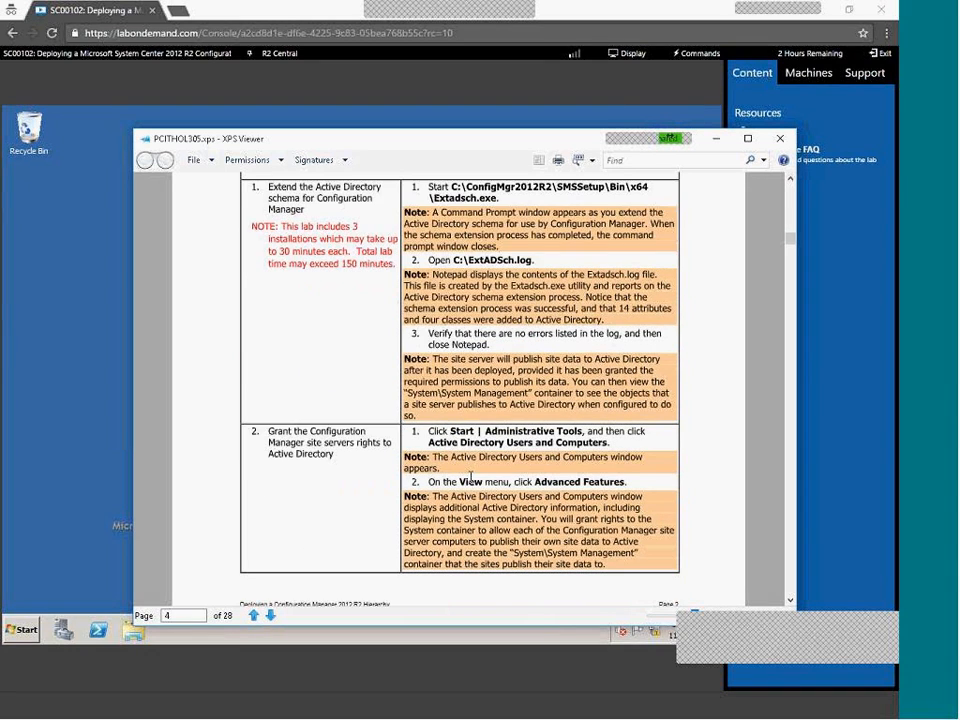
pyautogui.moveTo(449, 431); pyautogui.dragTo(581, 482)
# Highlight the setup window options note and the Splash.hta start path
pyautogui.scroll(-5, 531, 502)
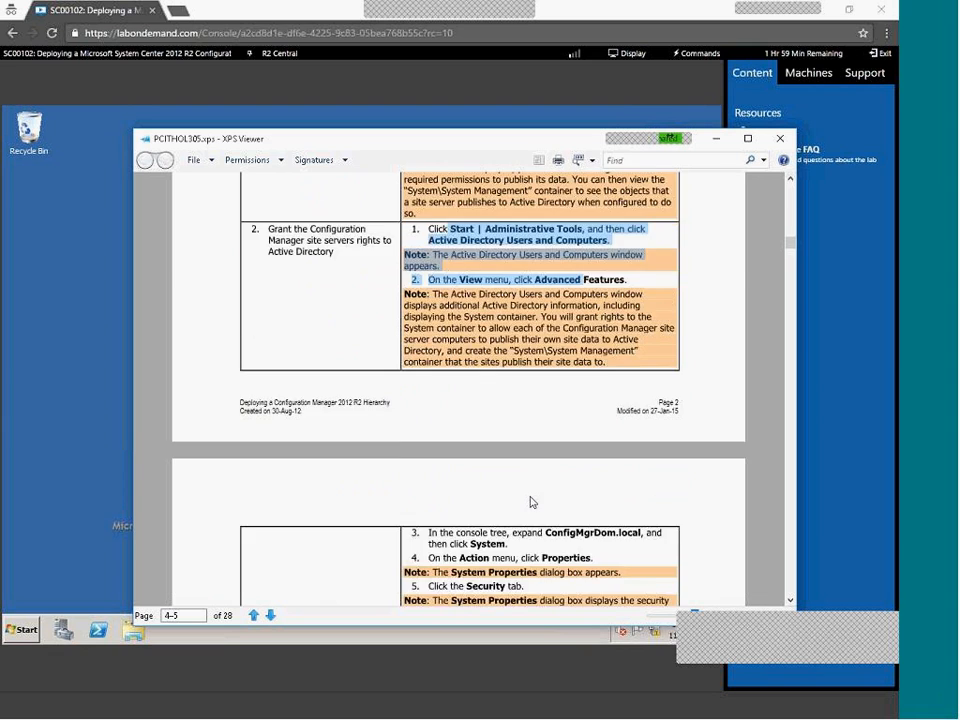
pyautogui.scroll(-12, 531, 502)
pyautogui.scroll(-9, 531, 502)
pyautogui.moveTo(435, 477); pyautogui.dragTo(523, 546)
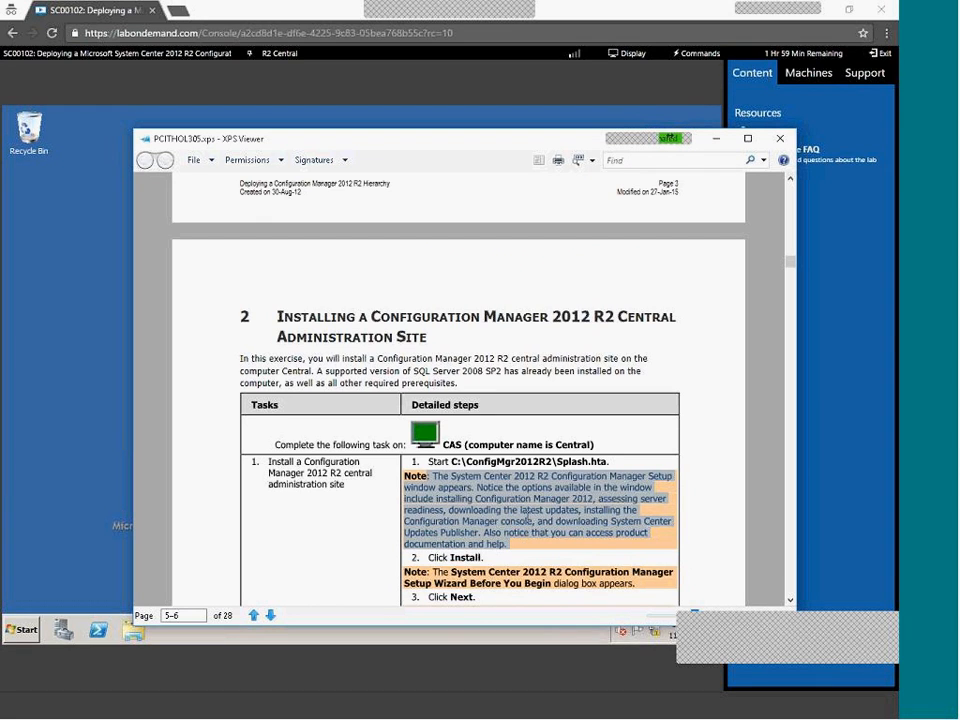
pyautogui.scroll(-2, 527, 516)
pyautogui.click(563, 440)
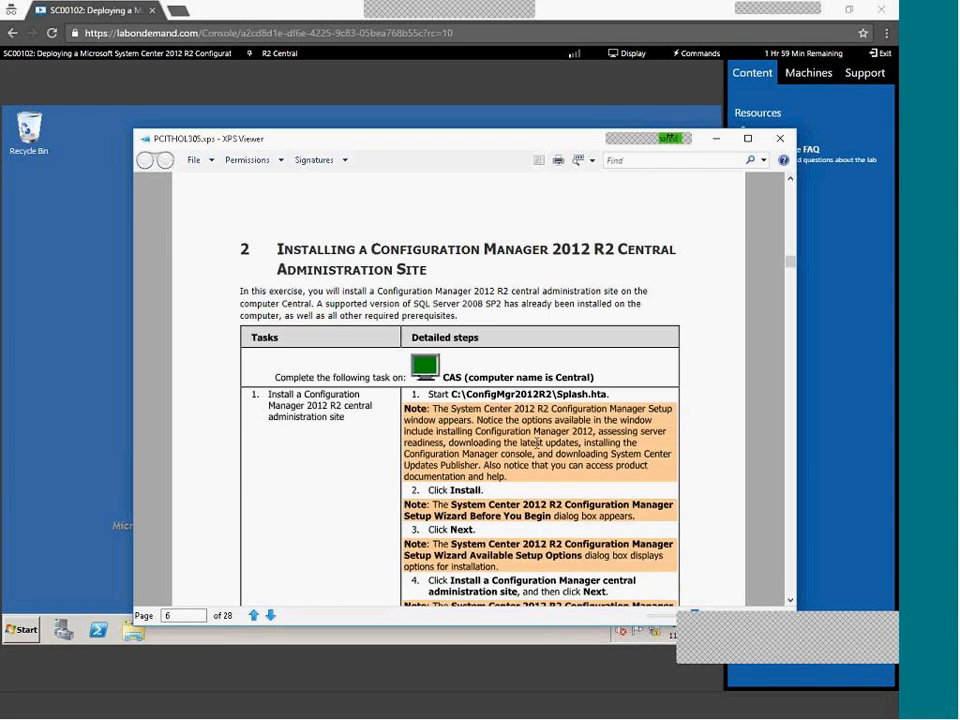
pyautogui.scroll(-2, 536, 442)
pyautogui.scroll(2, 519, 486)
pyautogui.moveTo(451, 394); pyautogui.dragTo(617, 401)
pyautogui.click(573, 462)
# Scroll the manual down to the primary site console verification steps on page 19
pyautogui.scroll(-20, 572, 465)
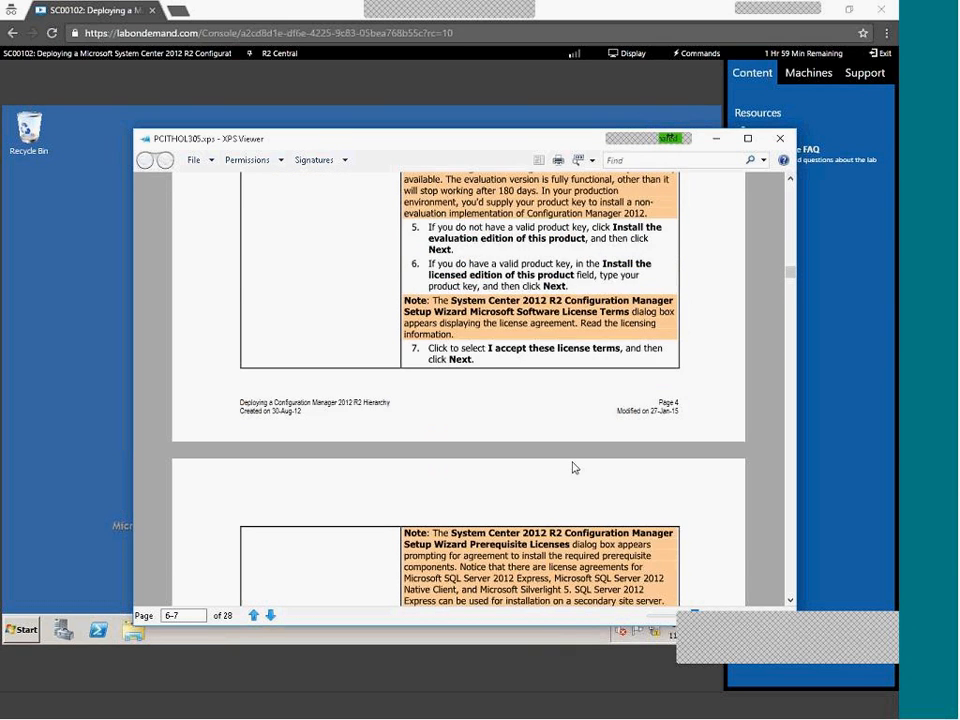
pyautogui.scroll(-15, 573, 462)
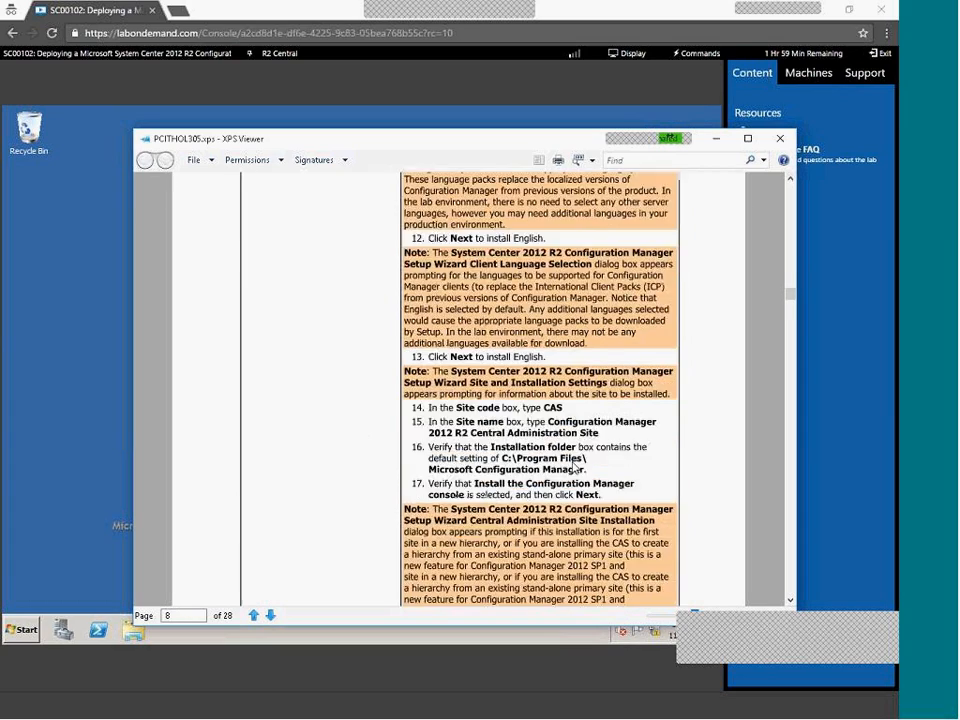
pyautogui.scroll(-20, 561, 505)
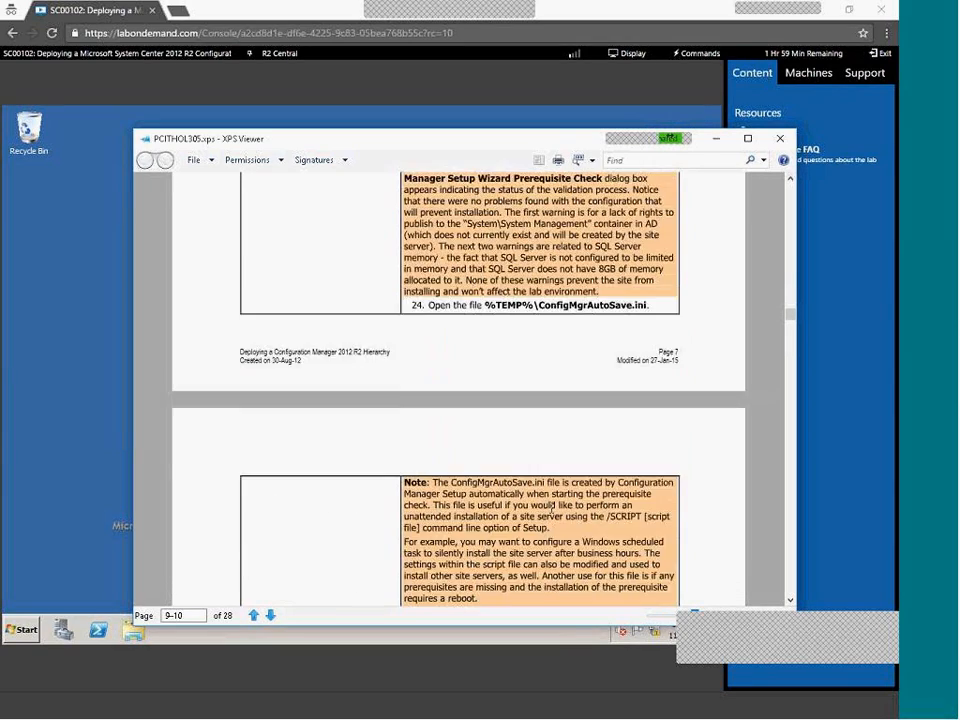
pyautogui.scroll(-15, 555, 505)
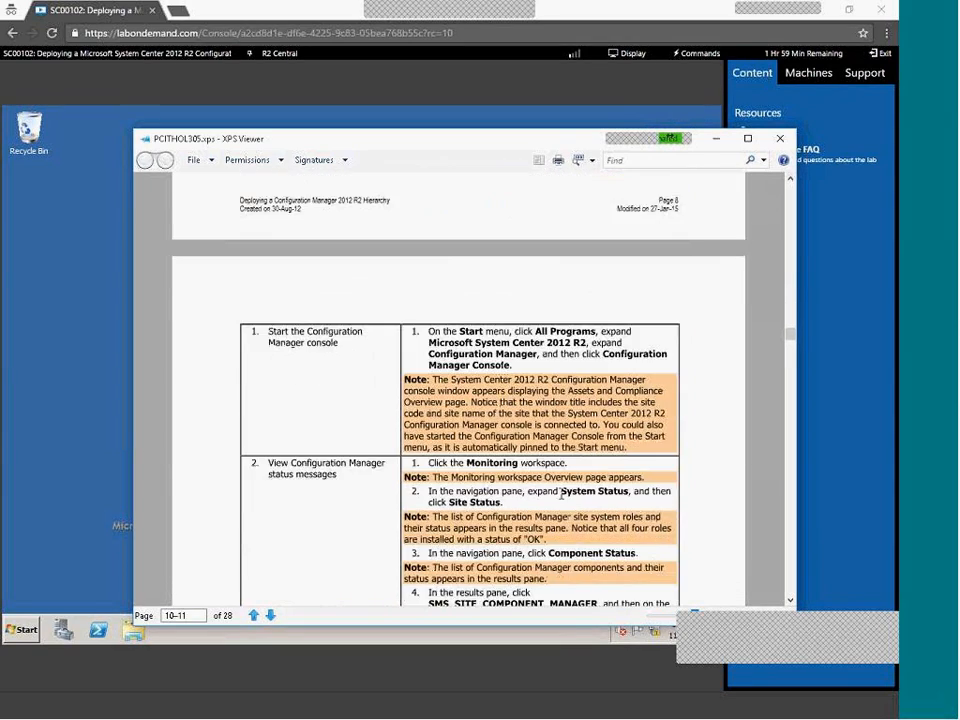
pyautogui.scroll(-3, 561, 494)
pyautogui.scroll(-10, 561, 497)
pyautogui.scroll(-12, 561, 493)
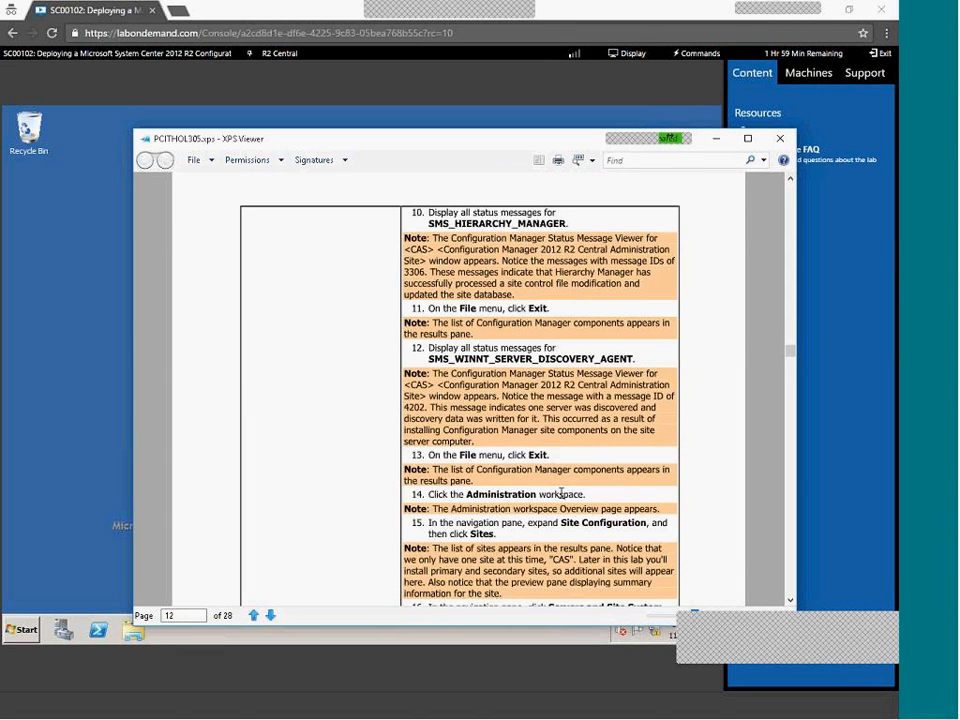
pyautogui.scroll(-15, 561, 494)
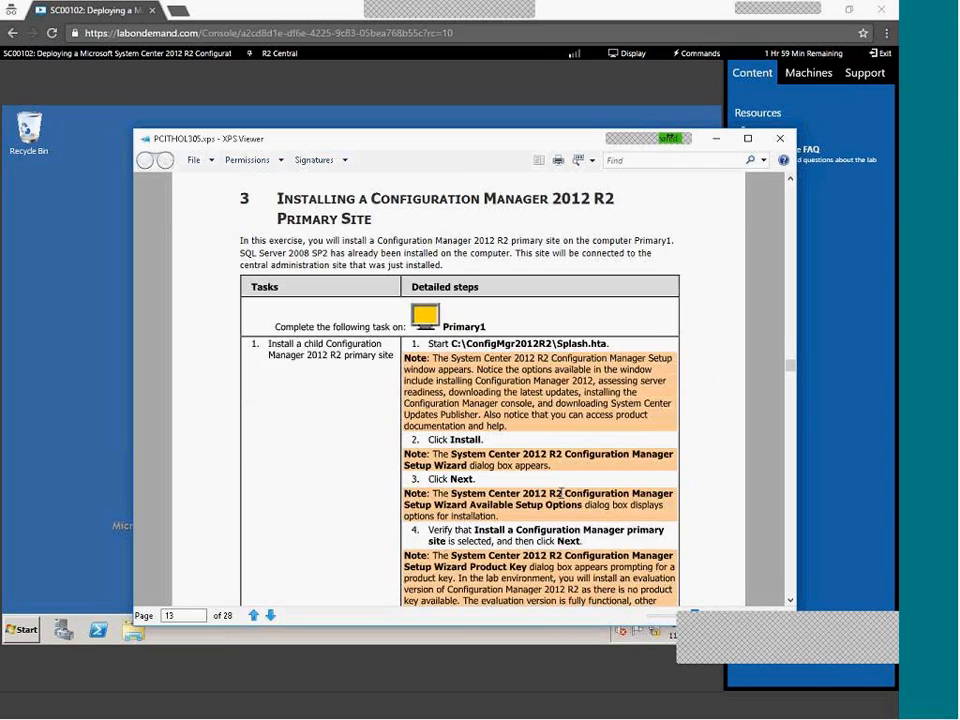
pyautogui.scroll(-15, 561, 497)
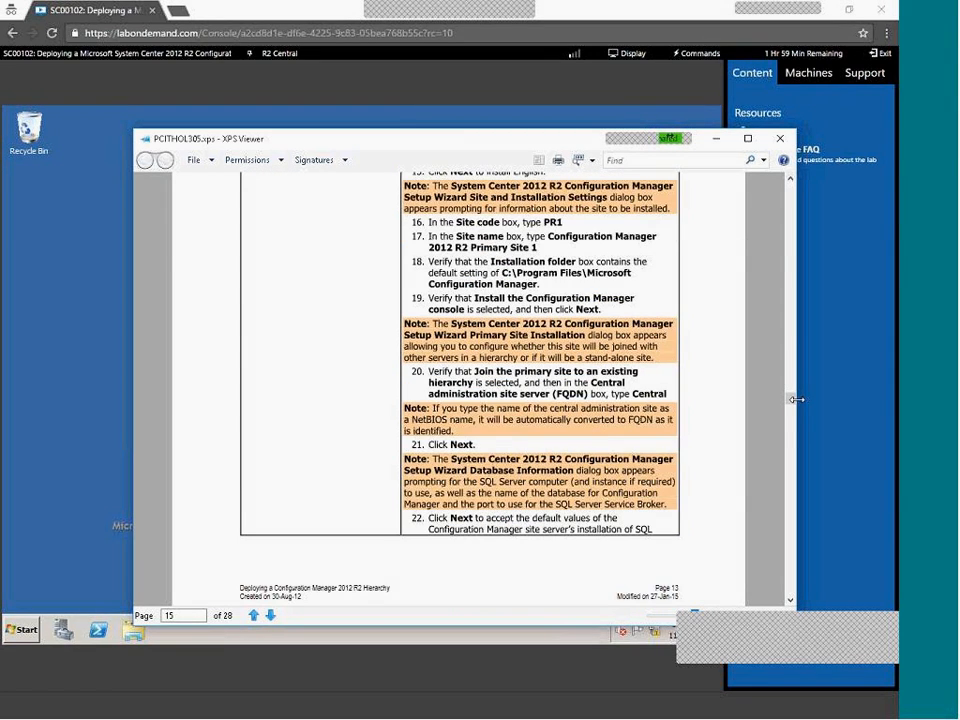
pyautogui.moveTo(790, 398); pyautogui.dragTo(798, 456)
pyautogui.scroll(-8, 798, 456)
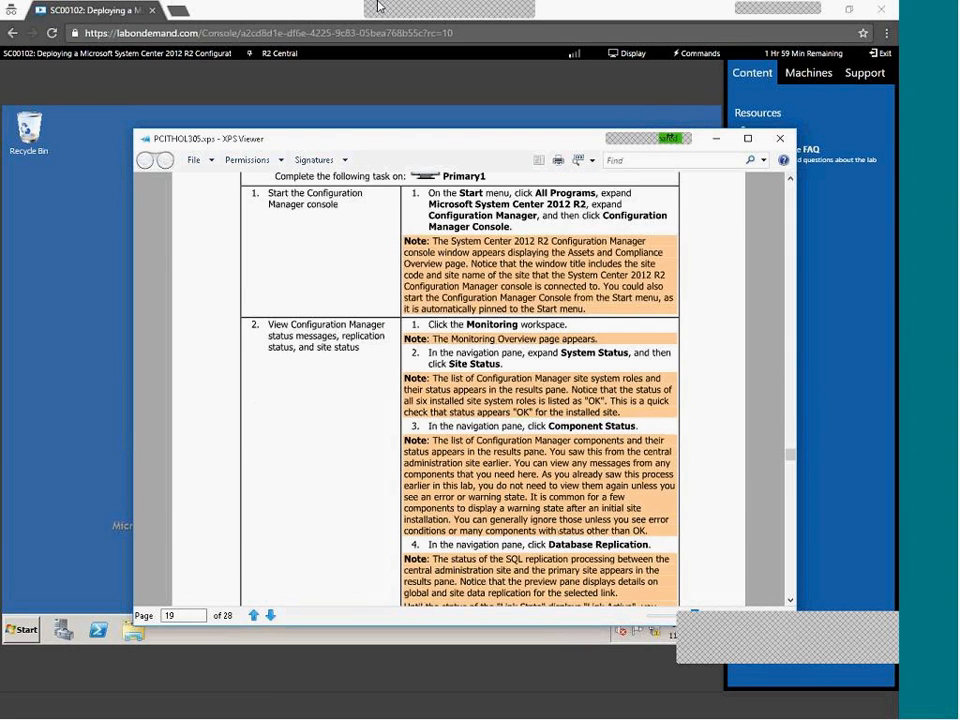
# Open Server Manager to its Roles page, then browse Computer from the Start menu
pyautogui.click(24, 629)
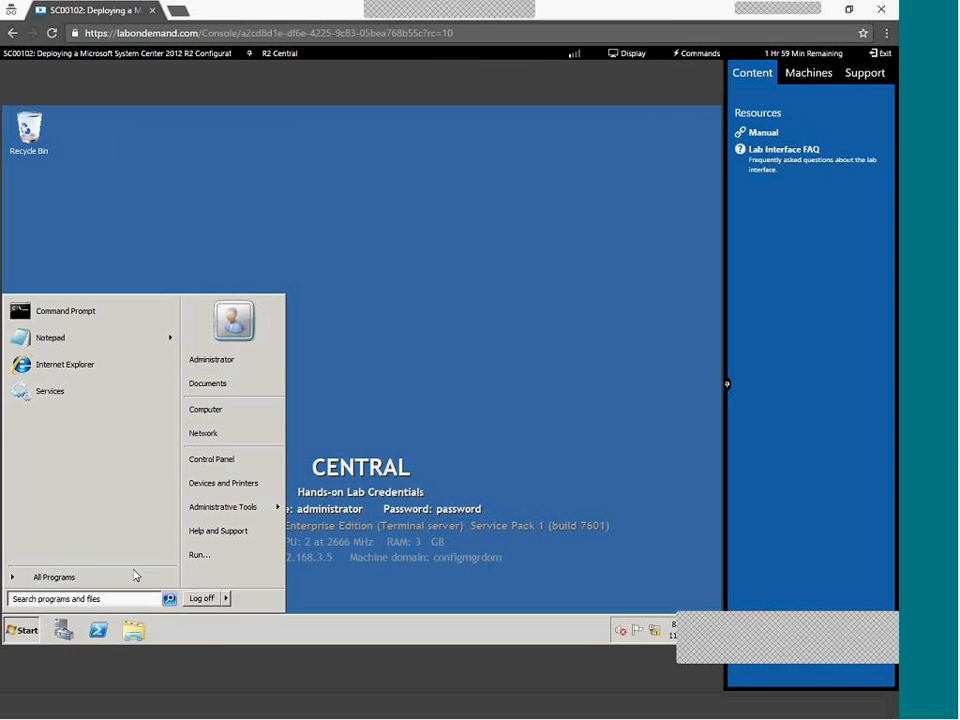
pyautogui.click(118, 576)
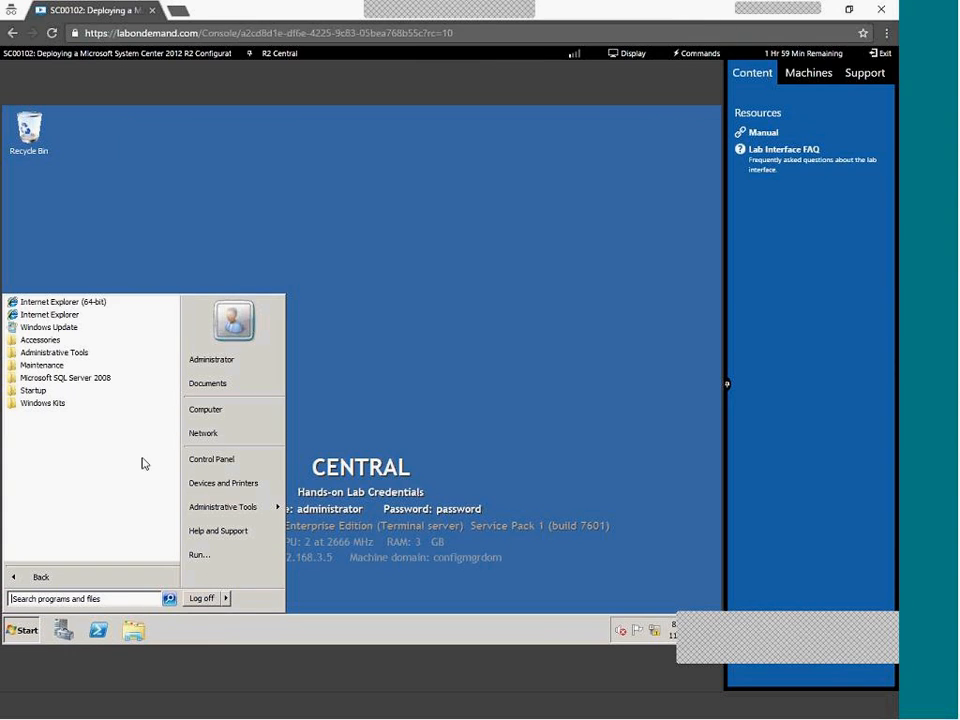
pyautogui.click(90, 378)
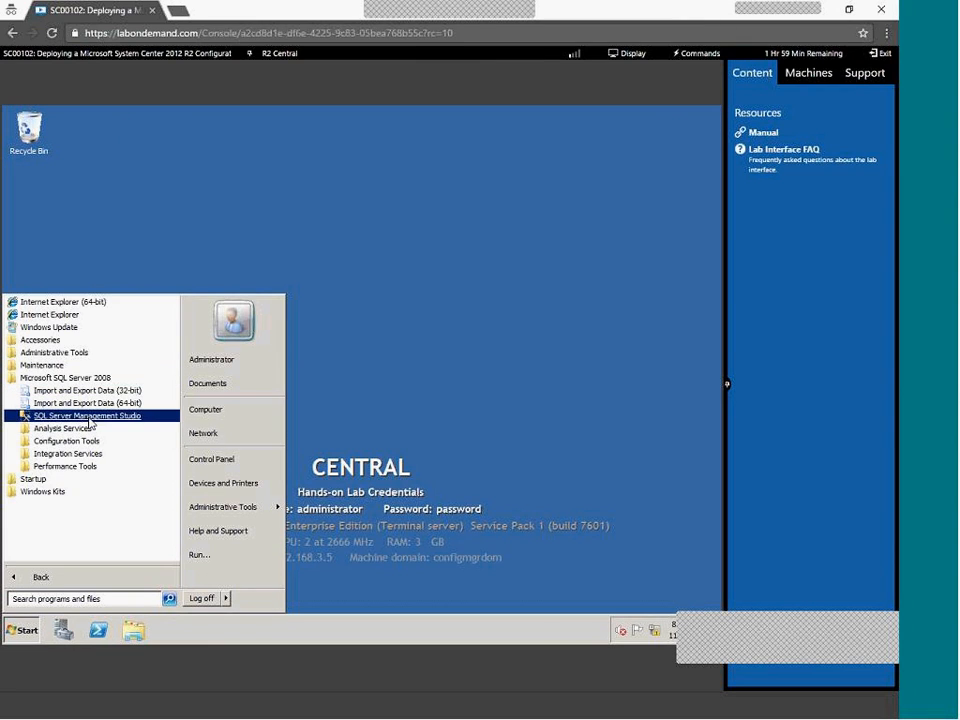
pyautogui.click(64, 577)
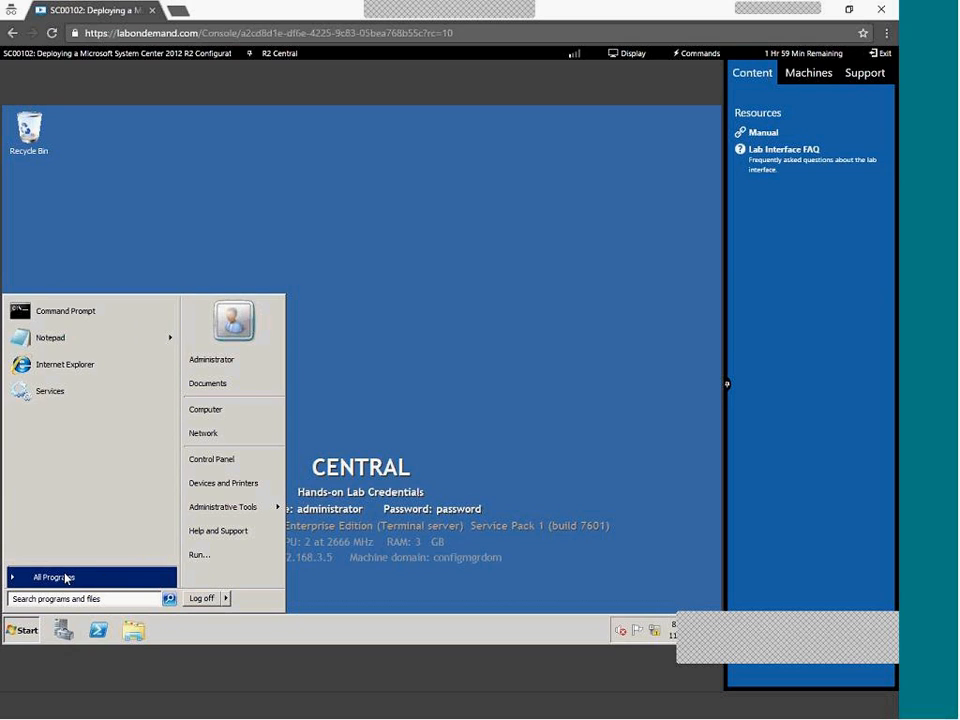
pyautogui.click(64, 632)
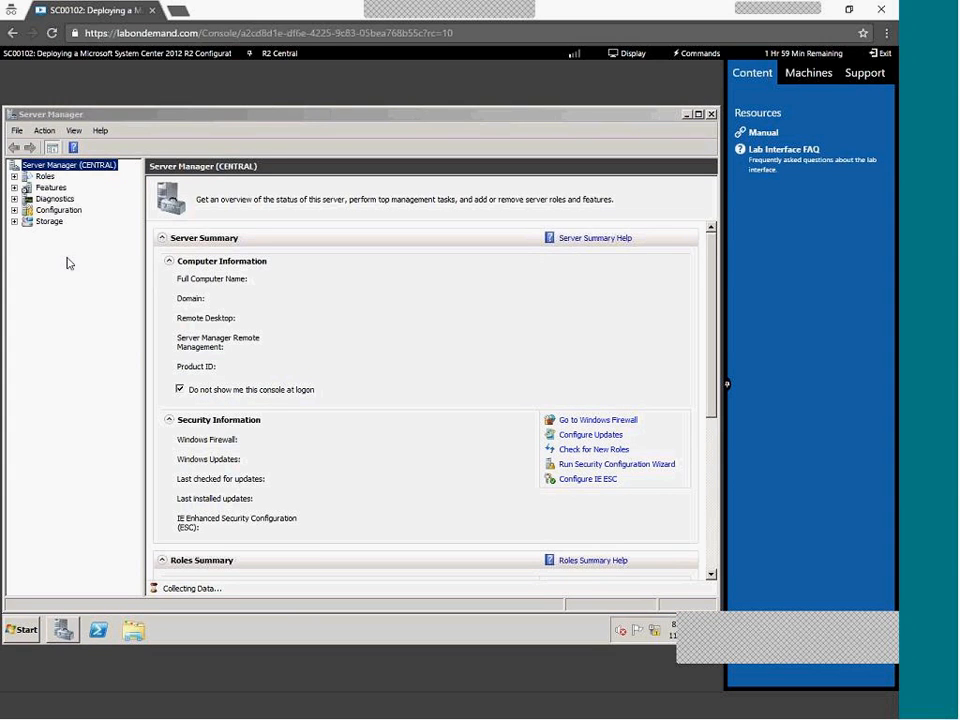
pyautogui.click(45, 176)
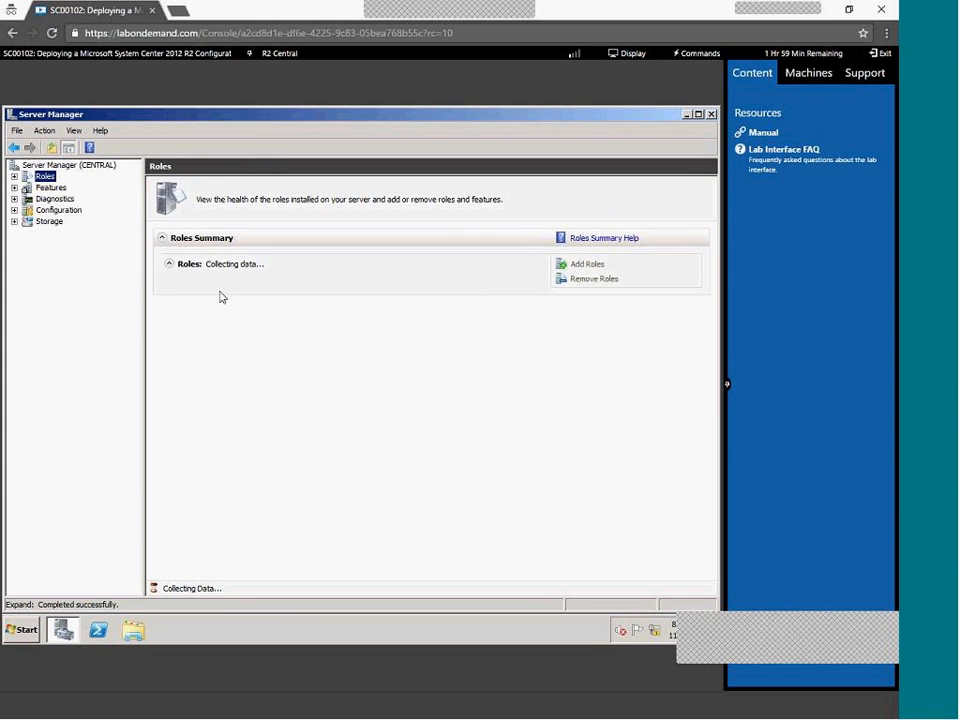
pyautogui.click(25, 631)
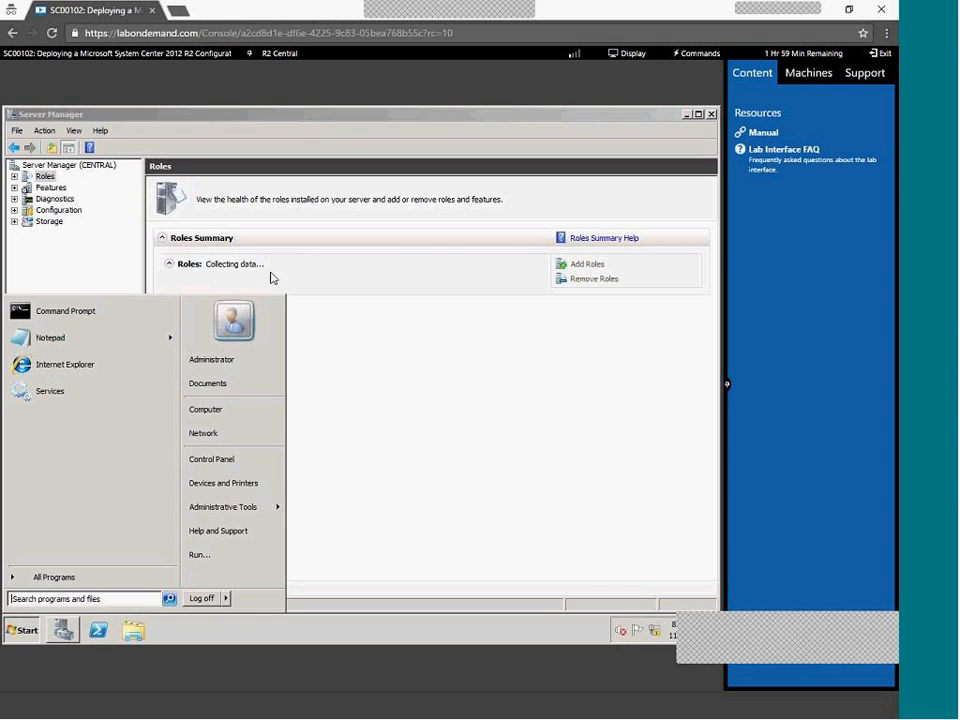
pyautogui.click(213, 411)
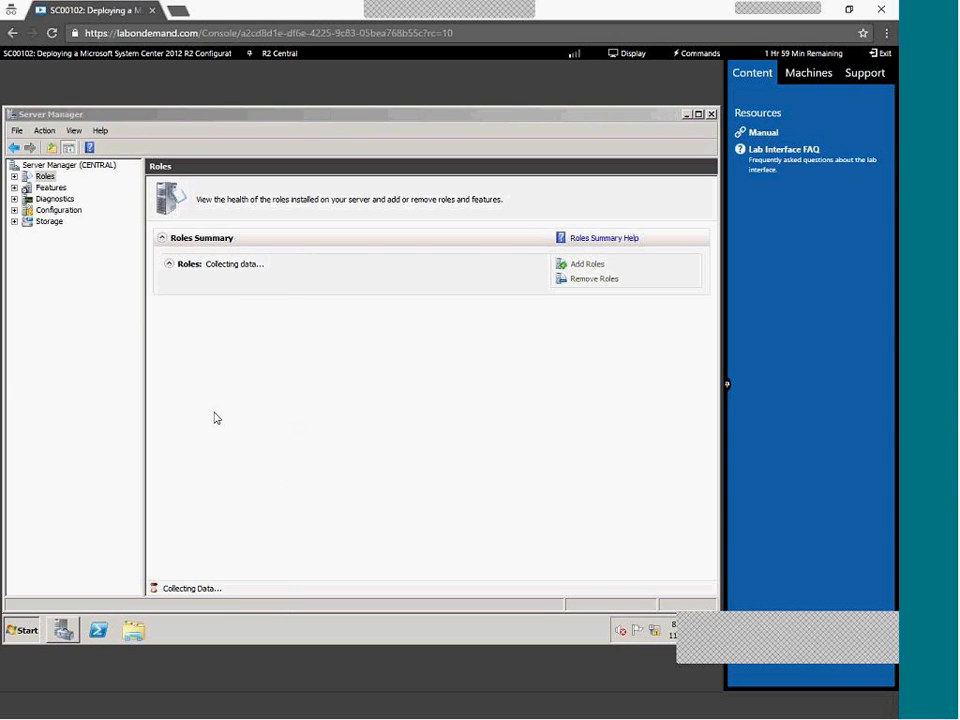
# Open C:\ConfigMgr2012R2 and launch the splash setup file
pyautogui.doubleClick(145, 200)
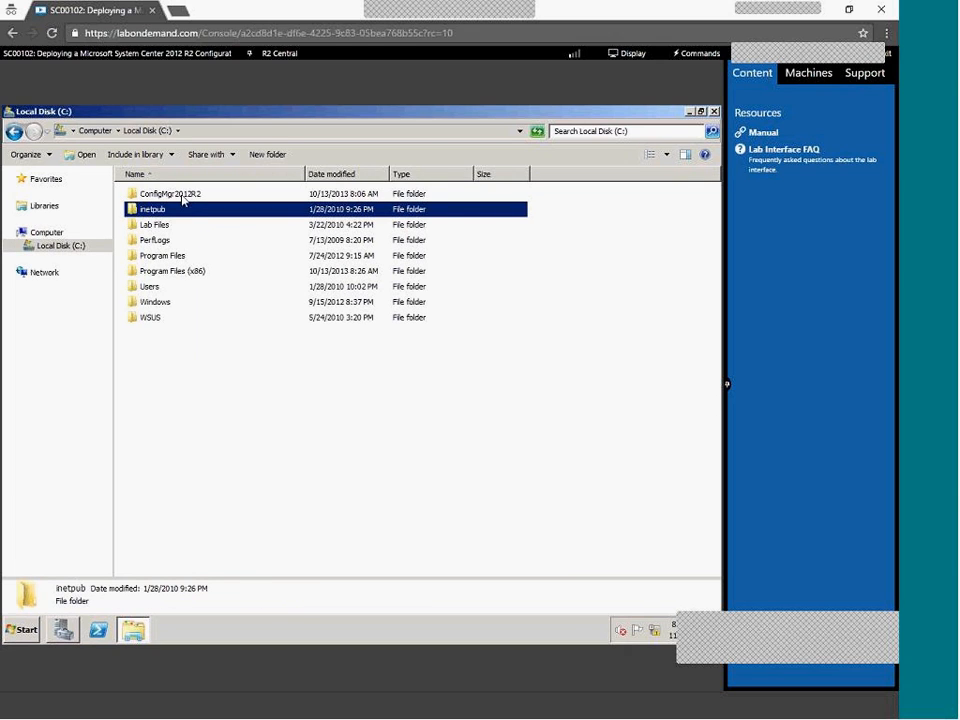
pyautogui.doubleClick(184, 198)
pyautogui.click(148, 276)
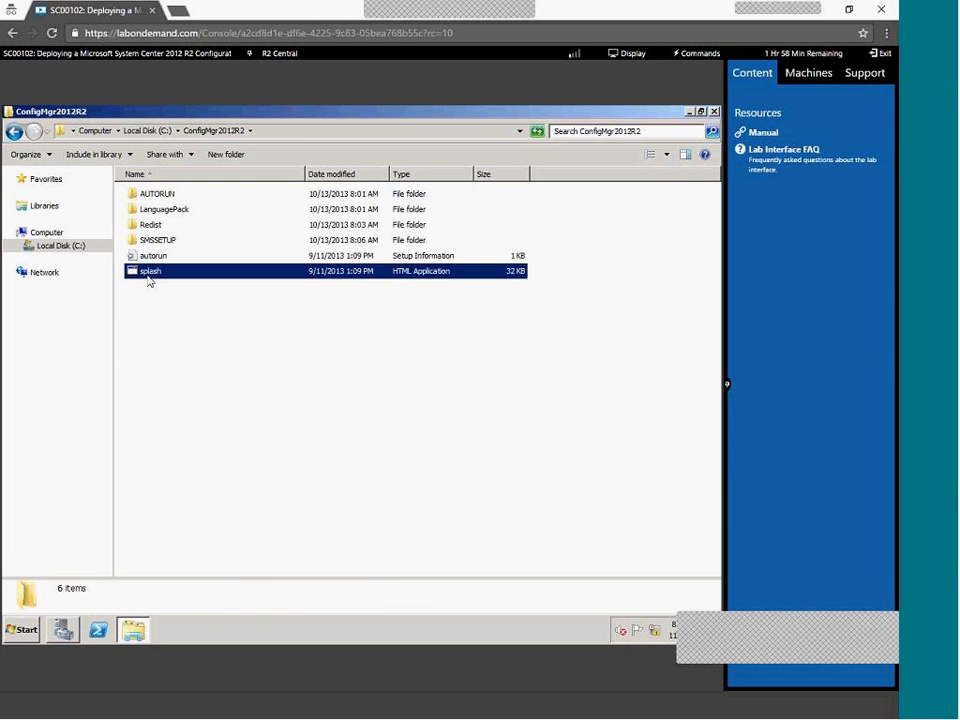
pyautogui.doubleClick(148, 279)
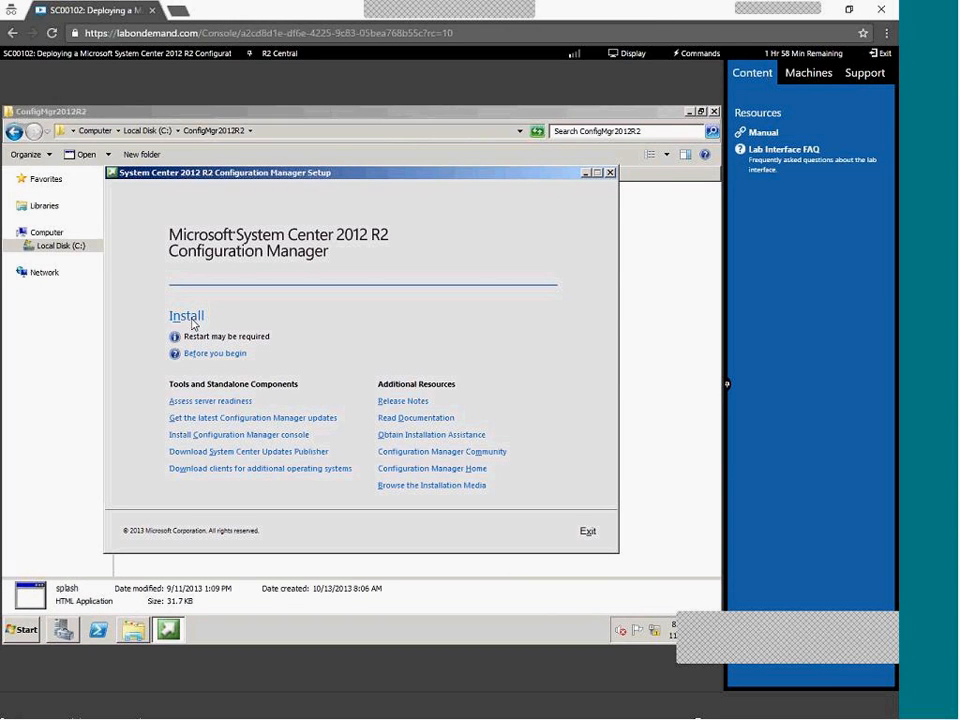
# Dismiss the setup-already-running error and bring the setup splash window to the front
pyautogui.click(133, 629)
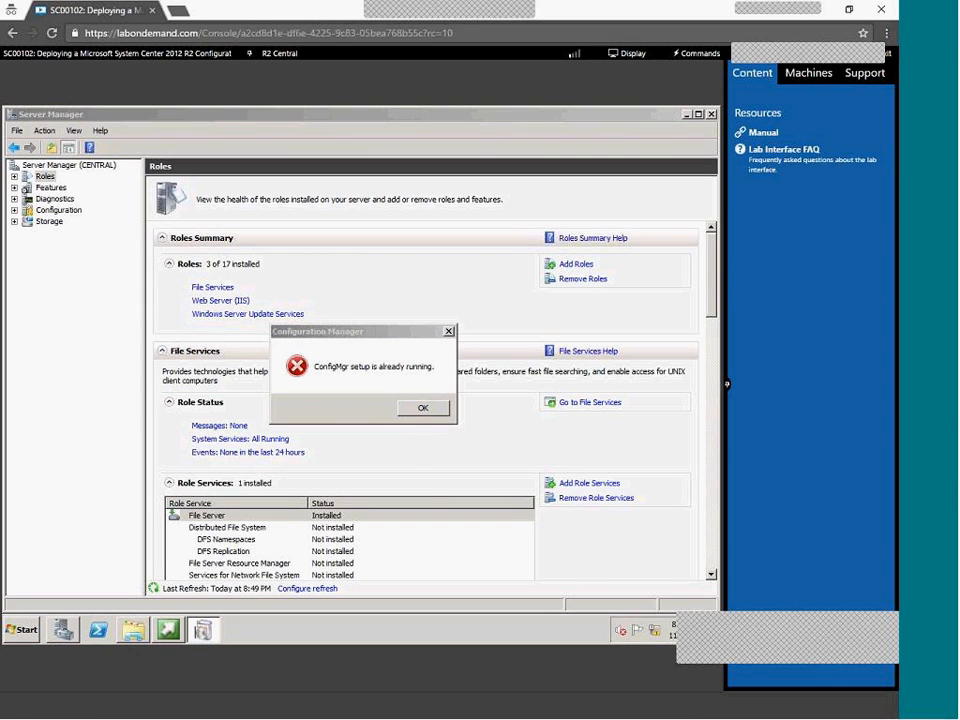
pyautogui.click(441, 413)
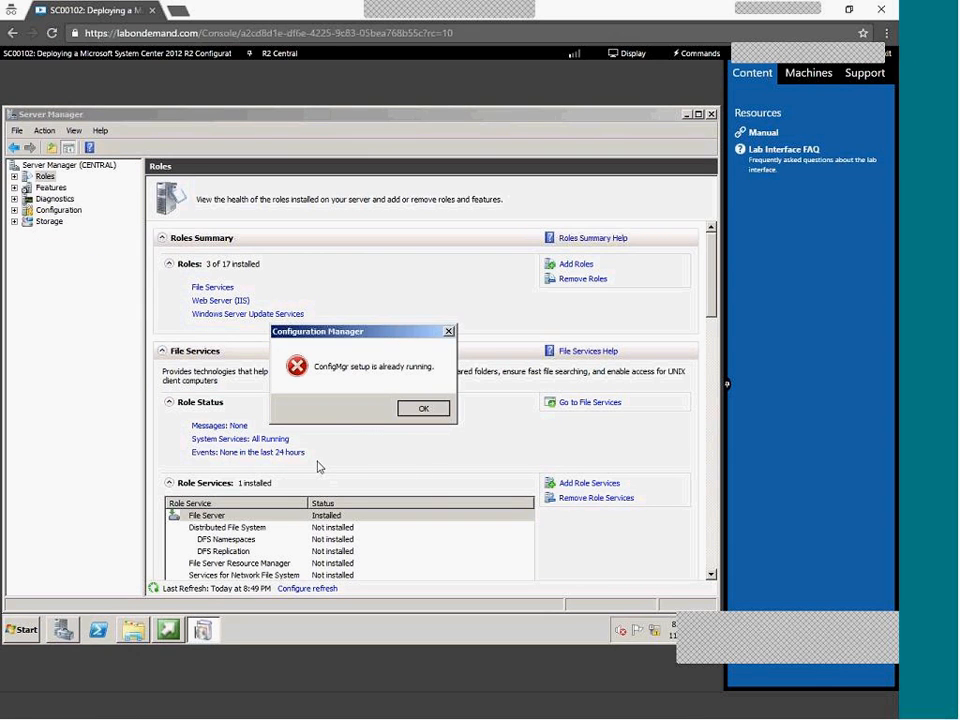
pyautogui.click(176, 634)
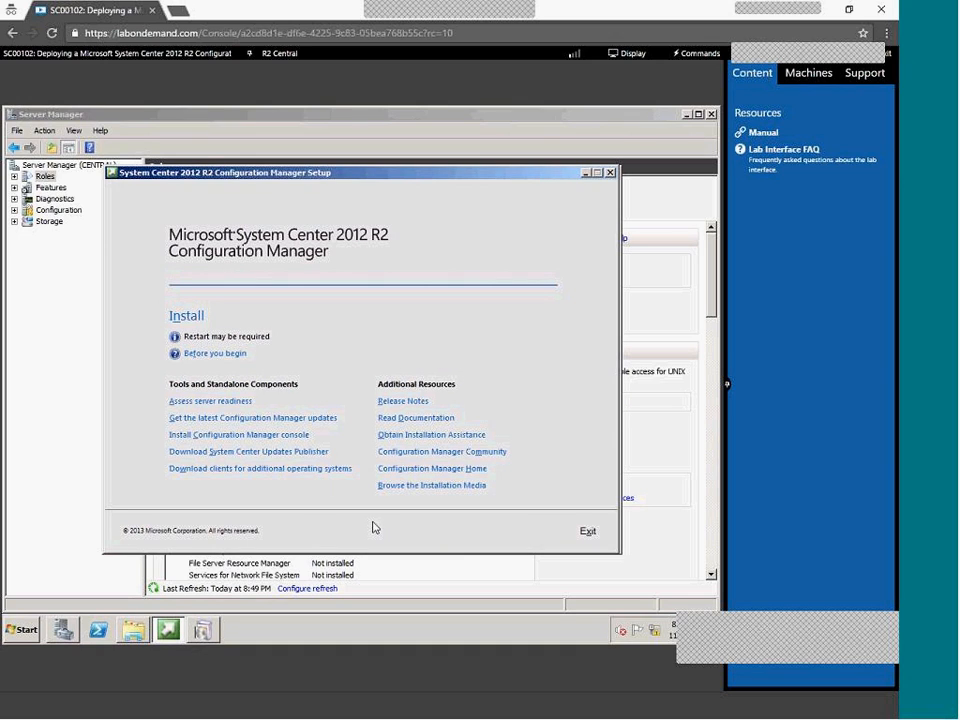
pyautogui.click(205, 630)
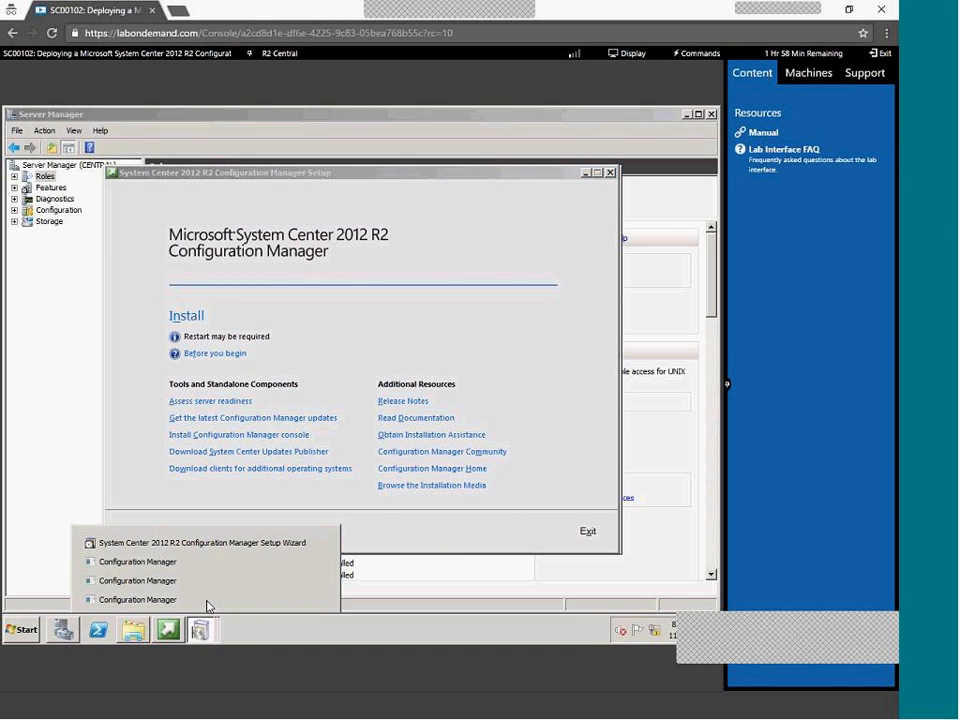
pyautogui.click(228, 543)
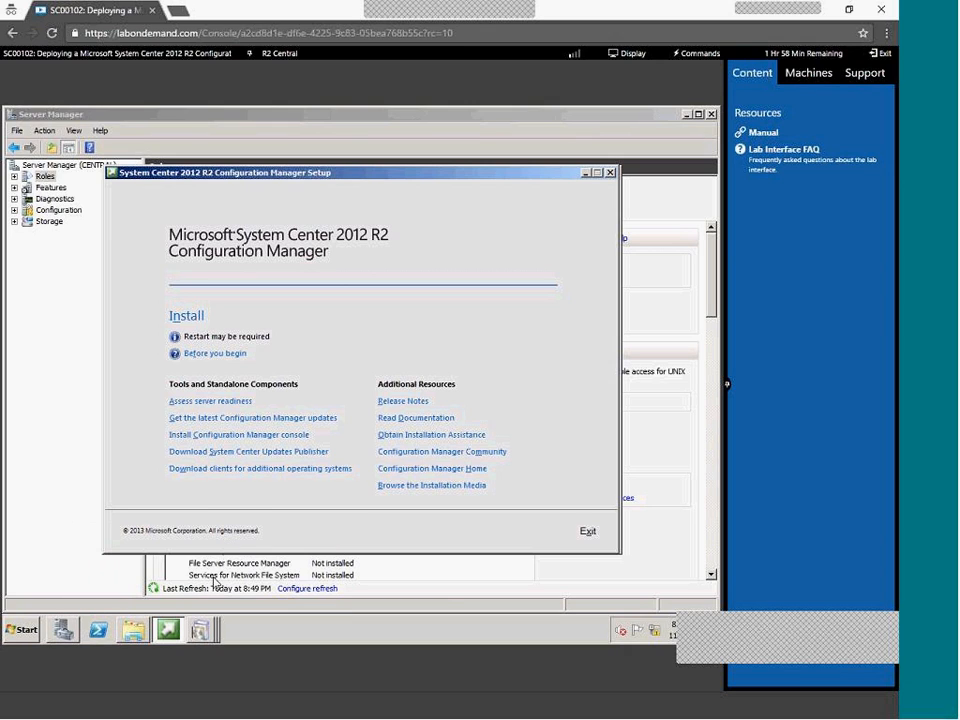
# Cycle through the Configuration Manager windows, dismissing the first setup-already-running error
pyautogui.click(201, 629)
pyautogui.click(197, 602)
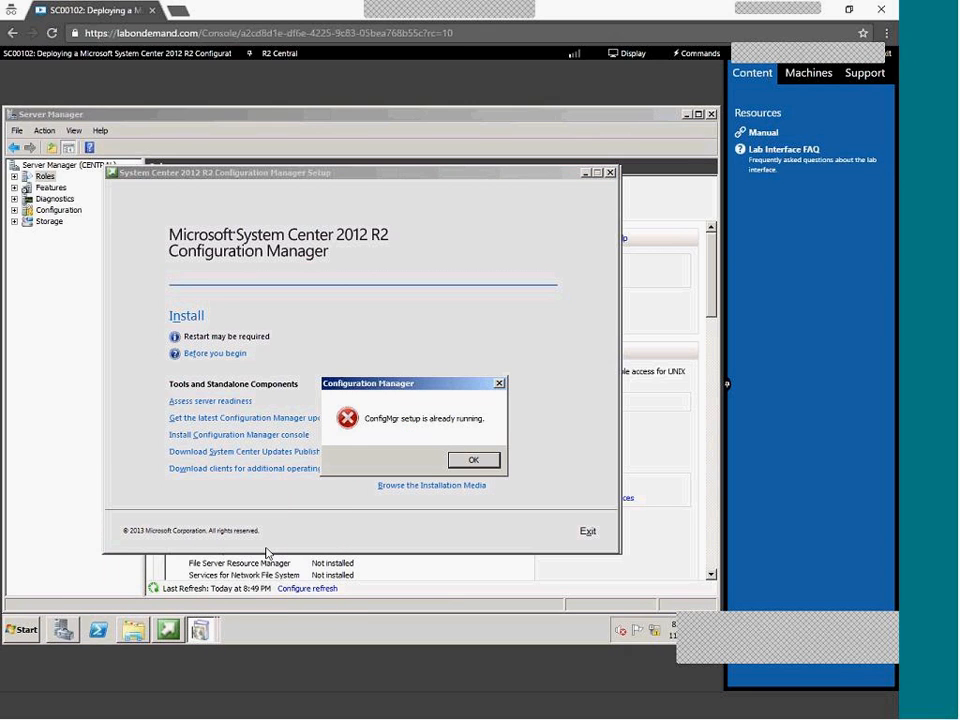
pyautogui.click(473, 459)
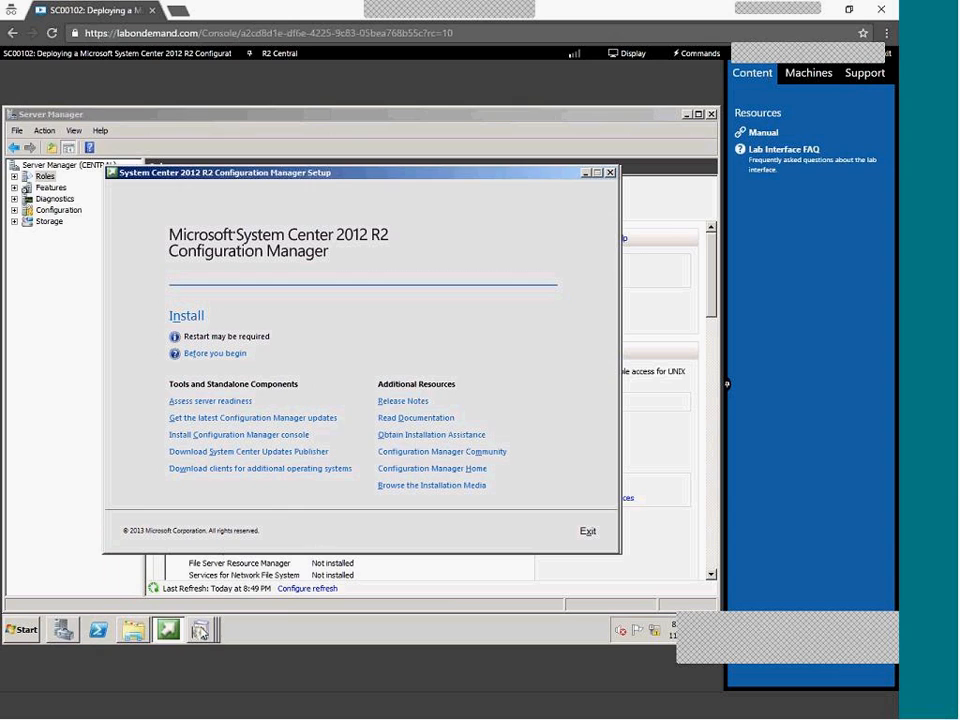
pyautogui.click(201, 629)
pyautogui.click(211, 569)
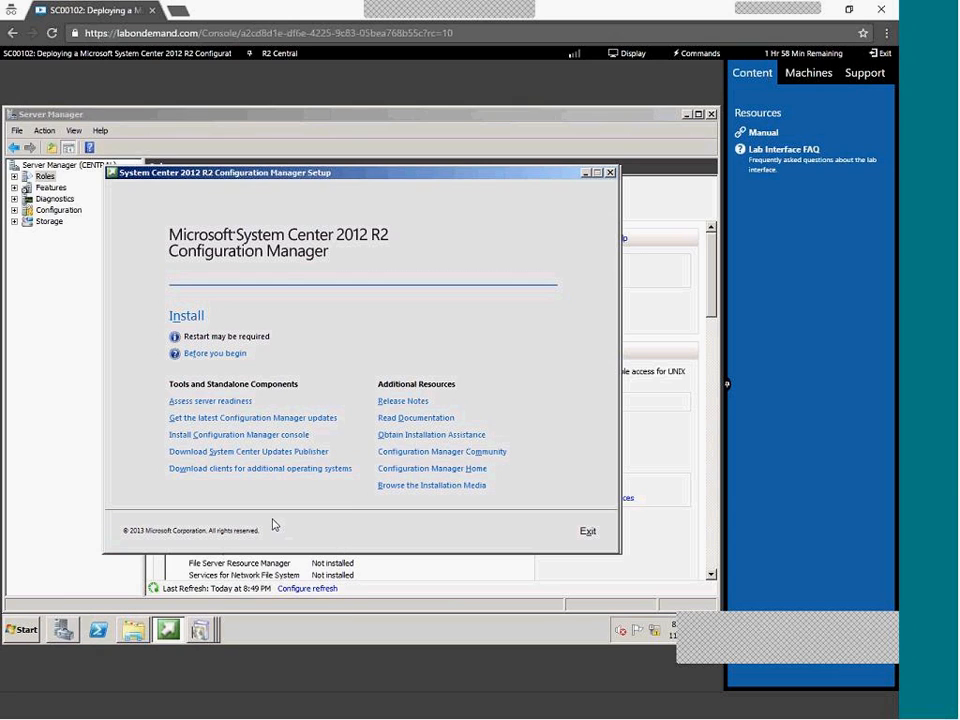
pyautogui.click(210, 625)
pyautogui.click(246, 567)
# Dismiss the remaining setup-already-running errors and bring up the Setup Wizard's Getting Started page
pyautogui.click(203, 628)
pyautogui.click(215, 596)
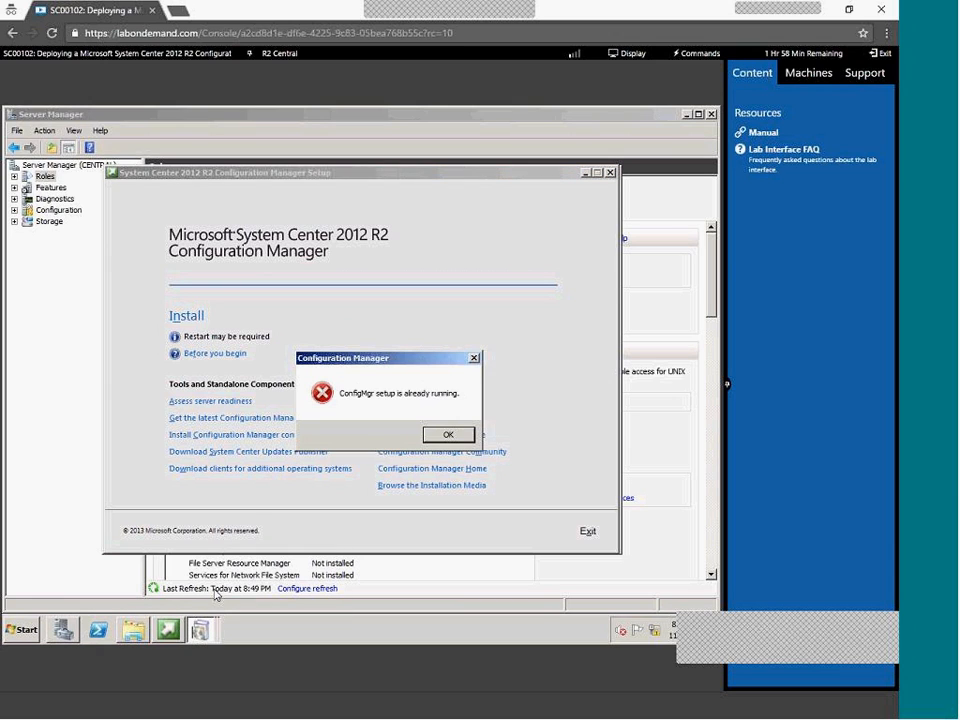
pyautogui.click(200, 628)
pyautogui.click(200, 628)
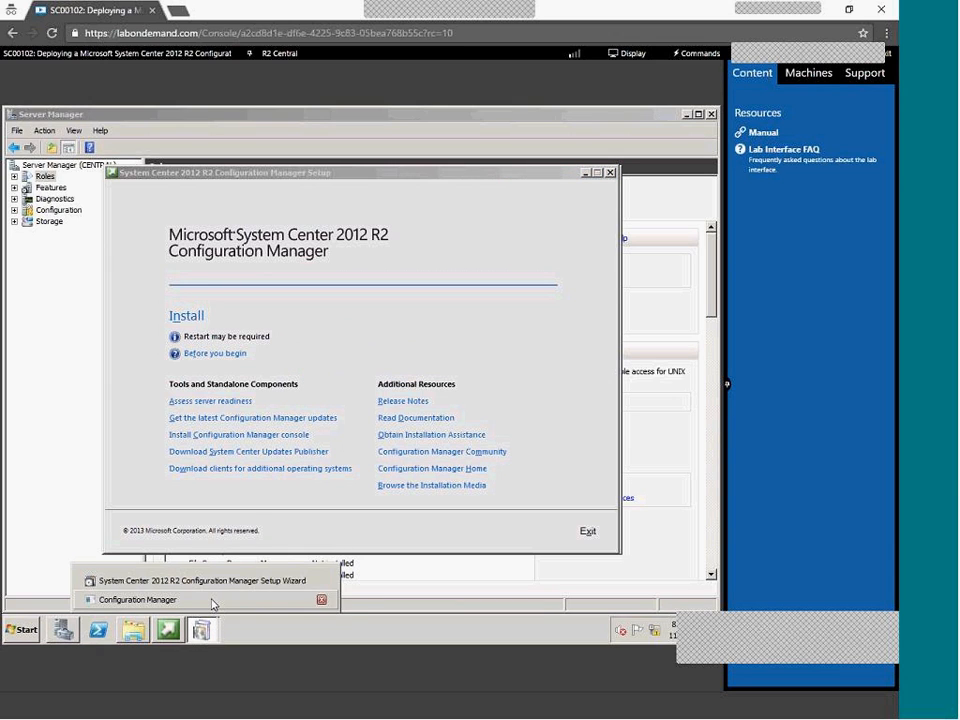
pyautogui.click(212, 600)
pyautogui.press('Return')
pyautogui.click(206, 638)
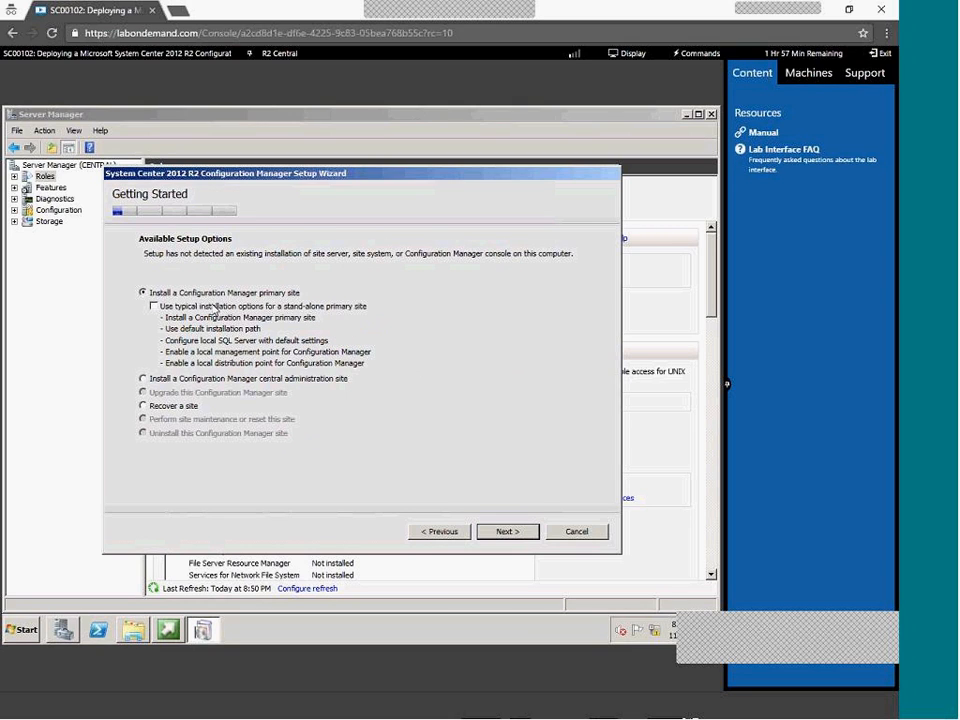
# Choose to install a primary site using the evaluation edition
pyautogui.click(220, 384)
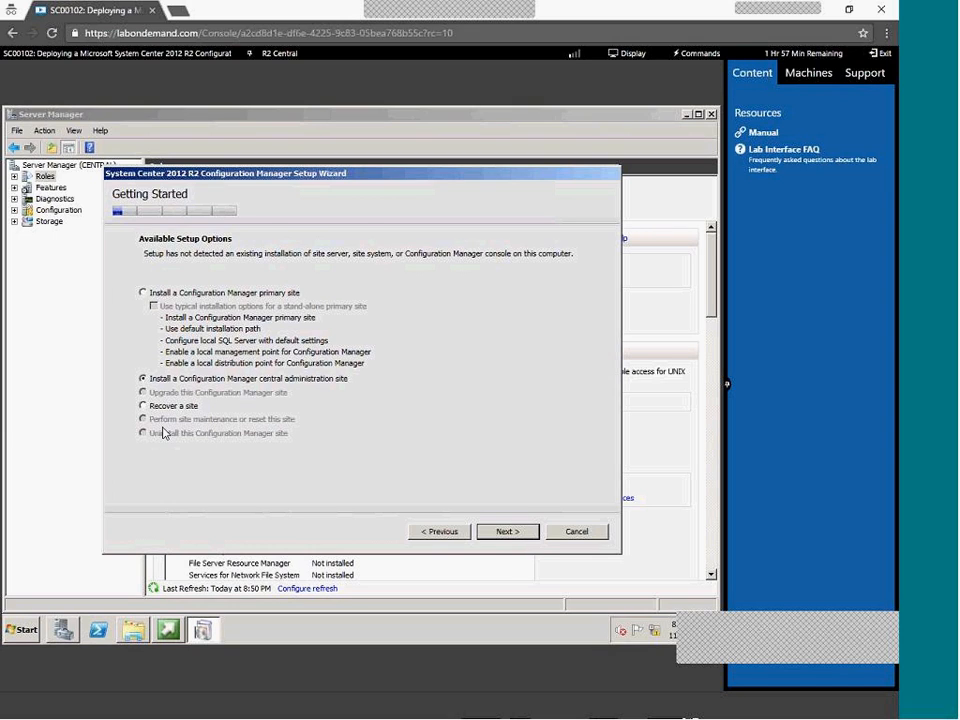
pyautogui.click(160, 293)
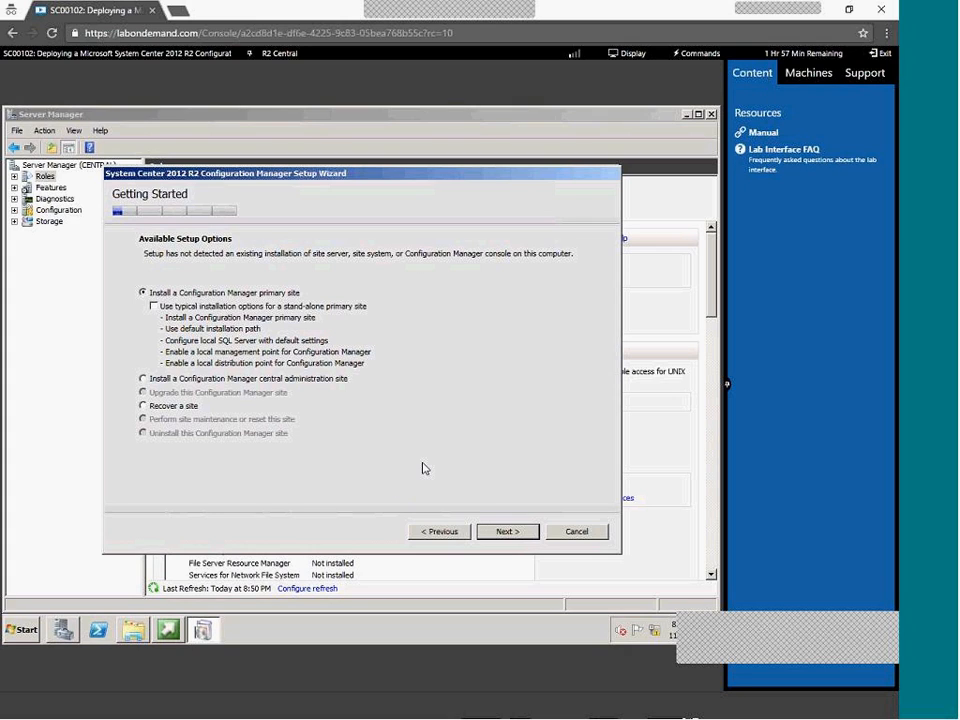
pyautogui.click(516, 535)
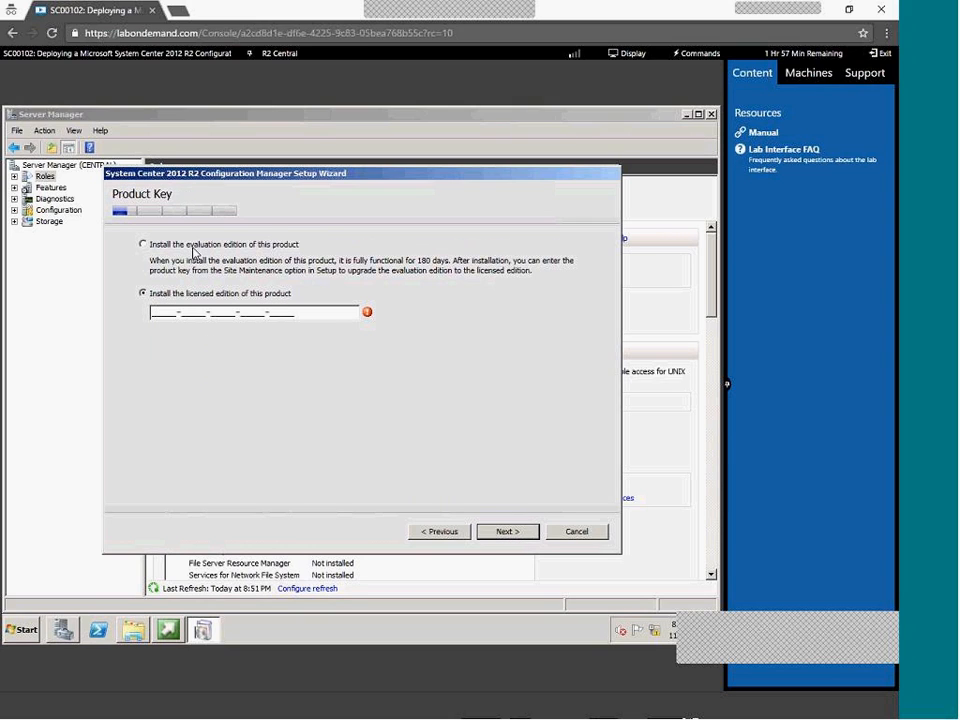
pyautogui.click(194, 246)
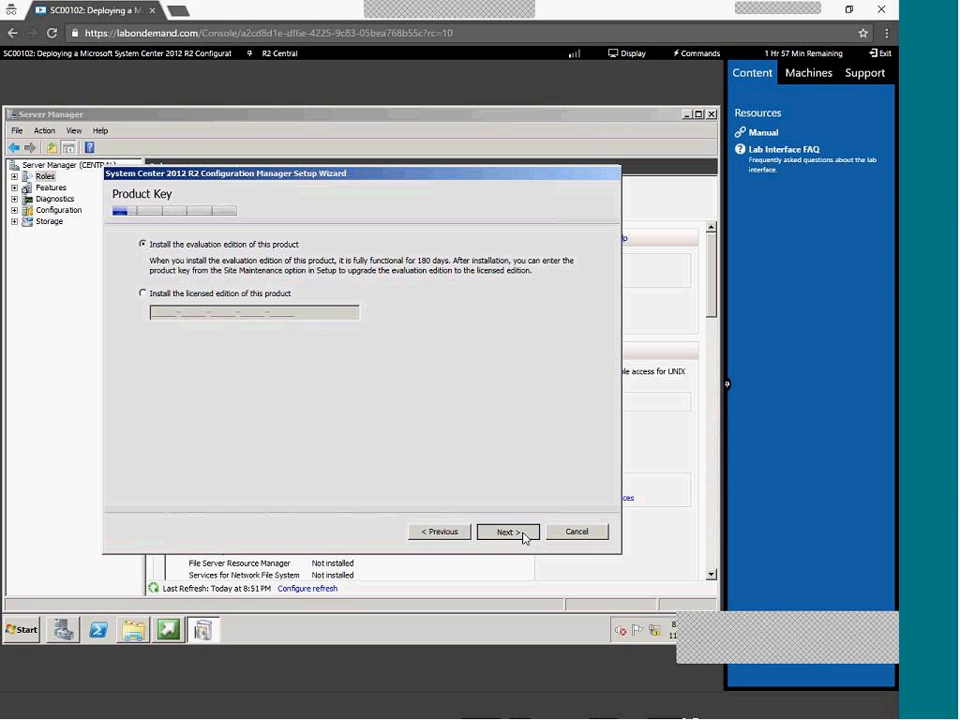
pyautogui.click(523, 536)
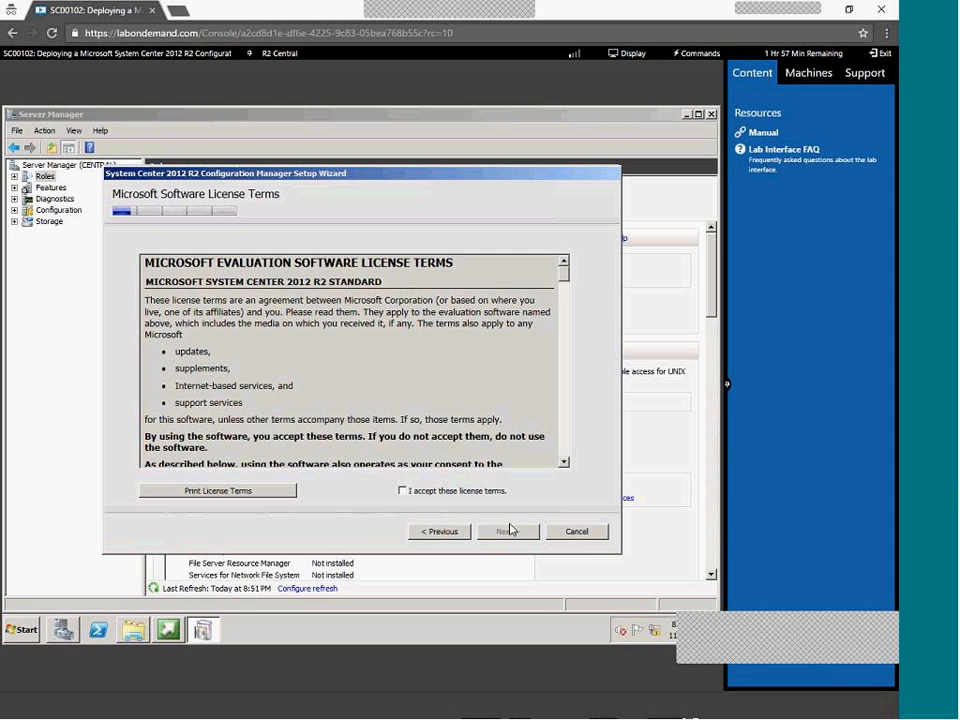
# Accept the license terms, including the SQL Server 2012 and Silverlight 5 prerequisite licenses
pyautogui.click(516, 537)
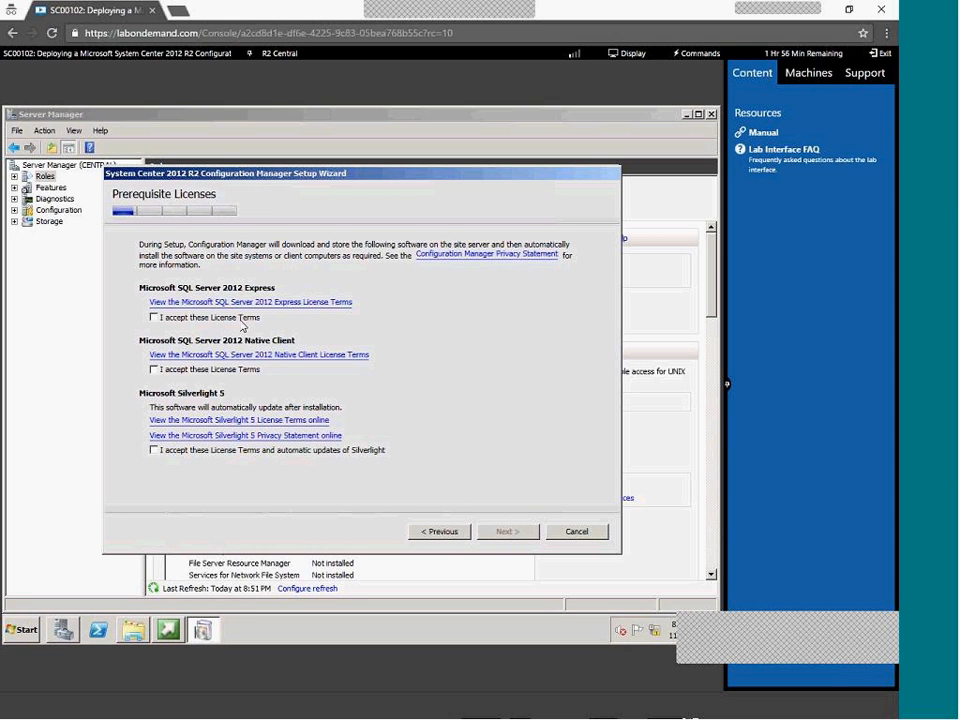
pyautogui.click(200, 451)
pyautogui.click(200, 369)
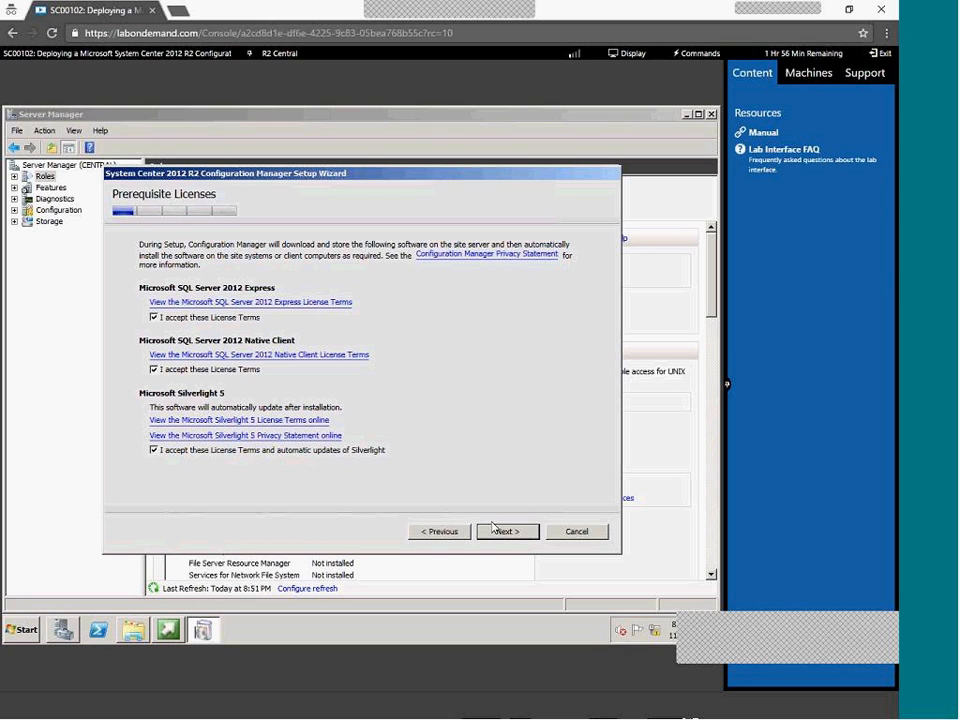
pyautogui.click(503, 531)
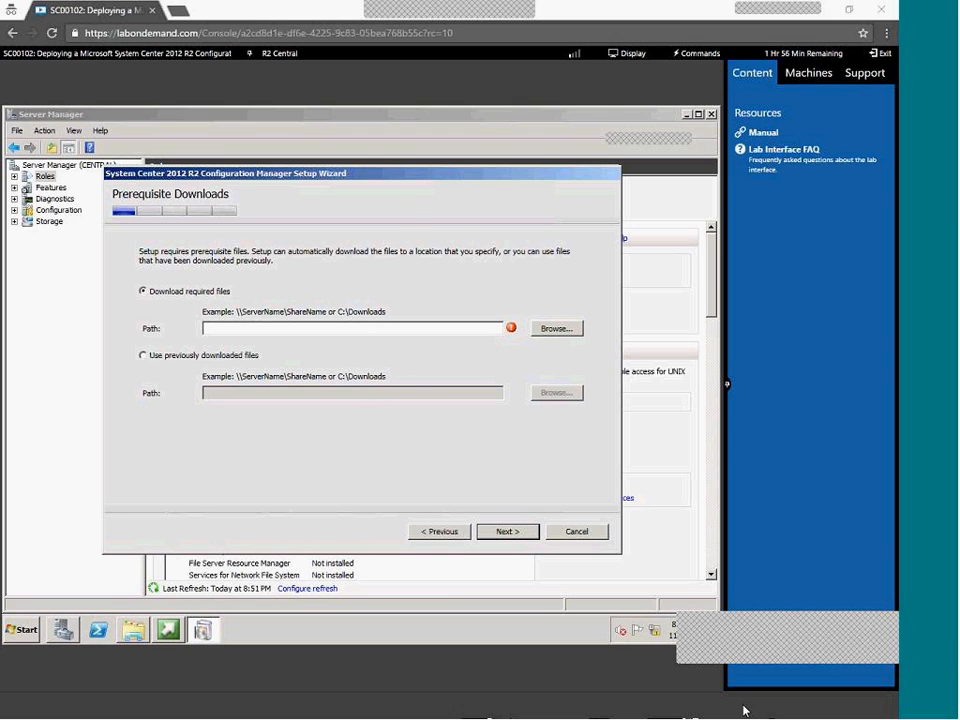
# Scroll the lab manual to page 7, steps 8–11 on Prerequisite Downloads
pyautogui.hotkey('alt', 'Tab')
pyautogui.scroll(20, 540, 441)
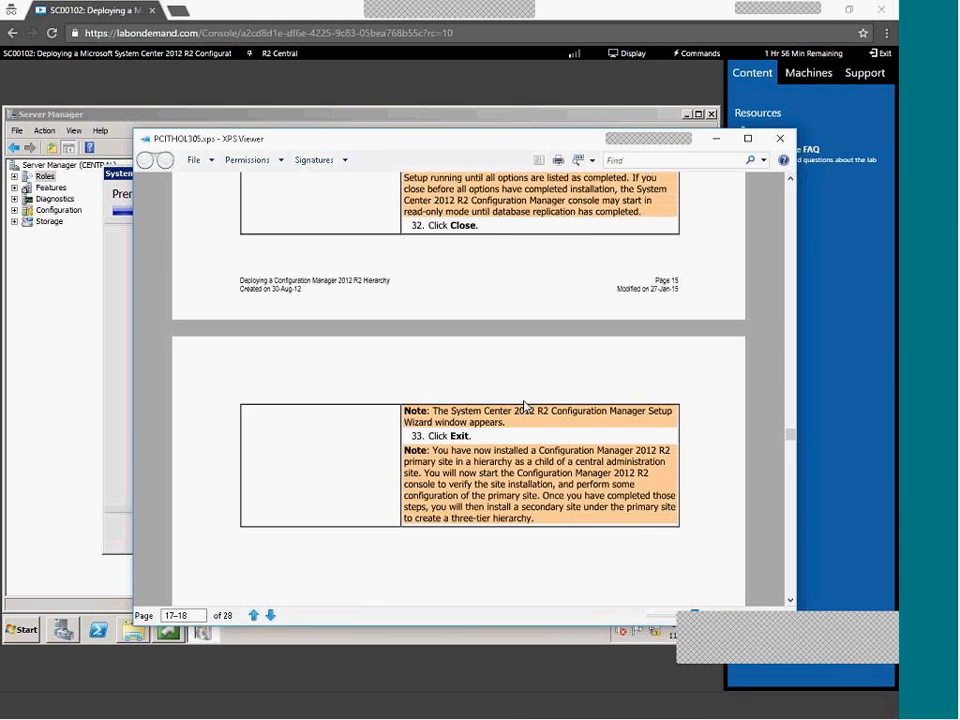
pyautogui.scroll(12, 525, 407)
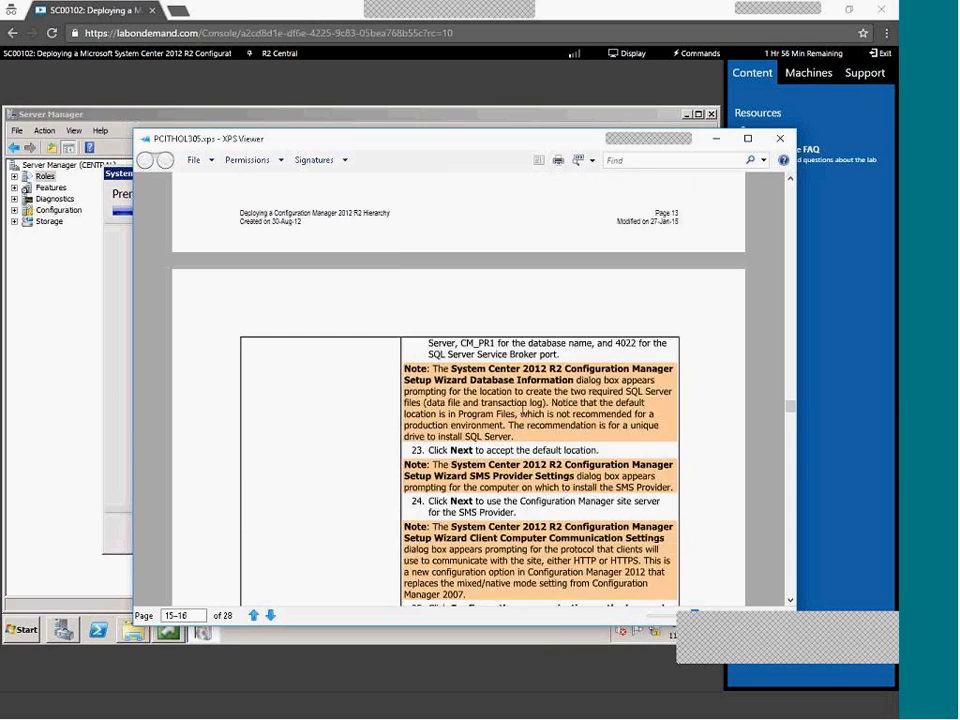
pyautogui.scroll(12, 521, 410)
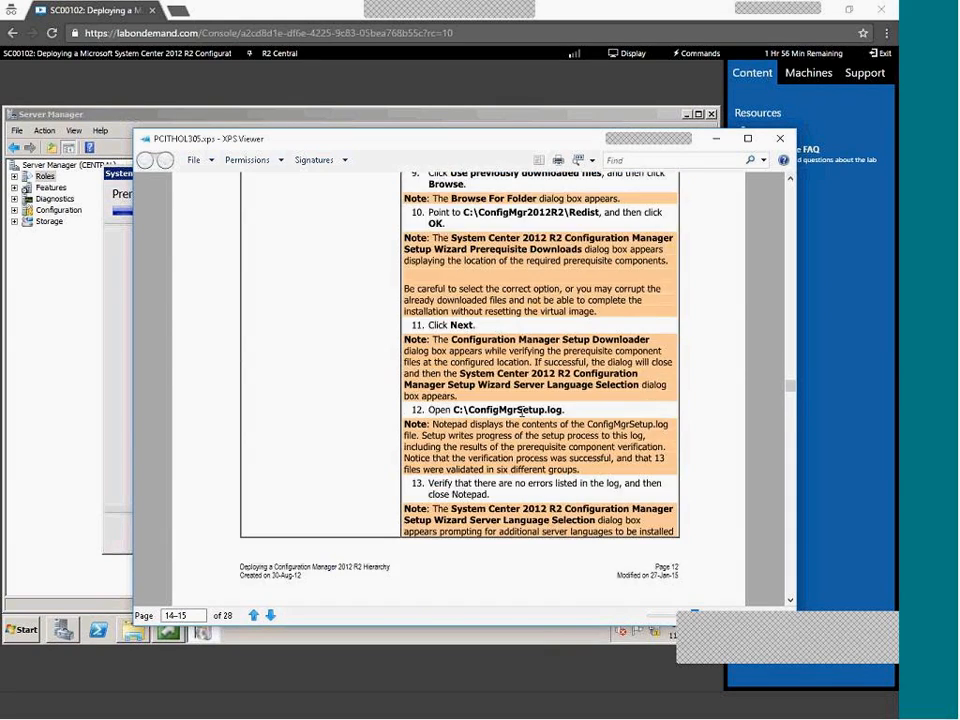
pyautogui.scroll(4, 523, 428)
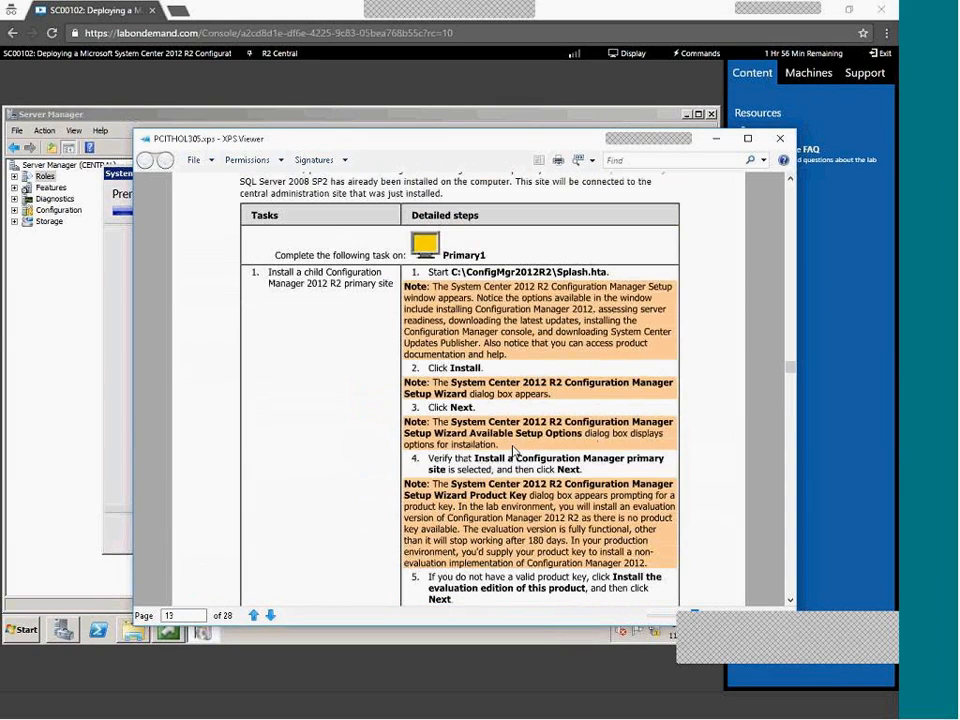
pyautogui.moveTo(785, 369); pyautogui.dragTo(790, 296)
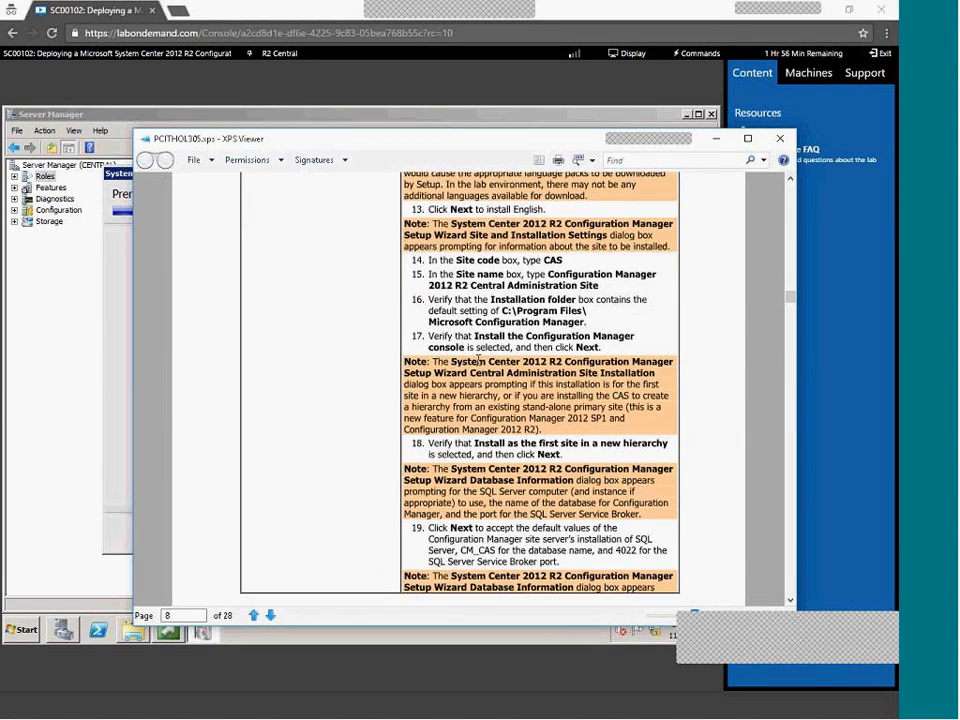
pyautogui.scroll(15, 524, 497)
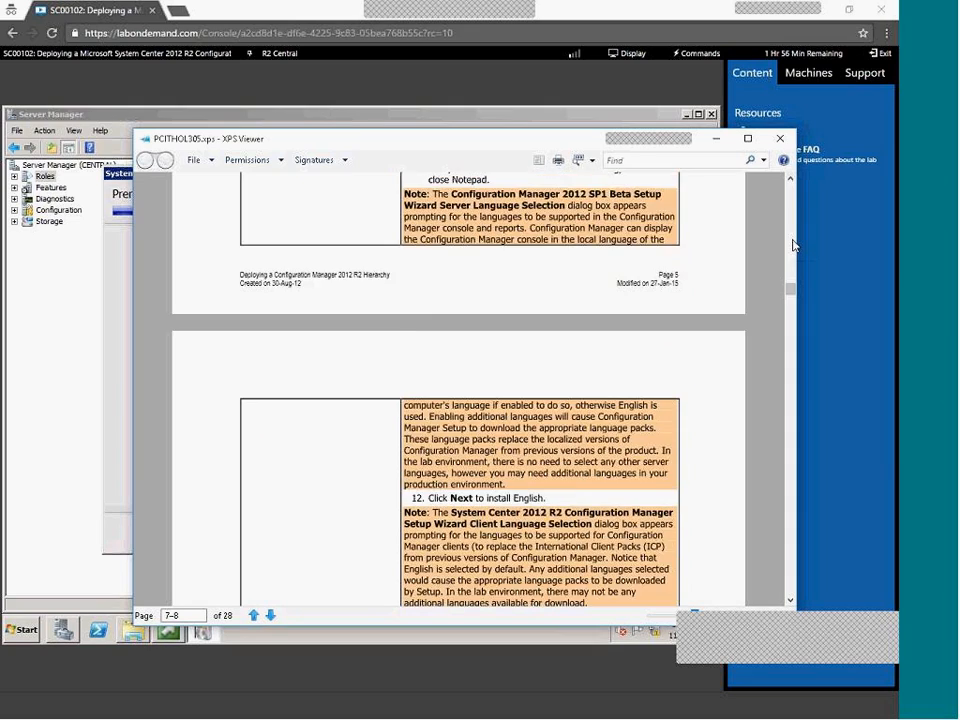
pyautogui.scroll(-1, 524, 497)
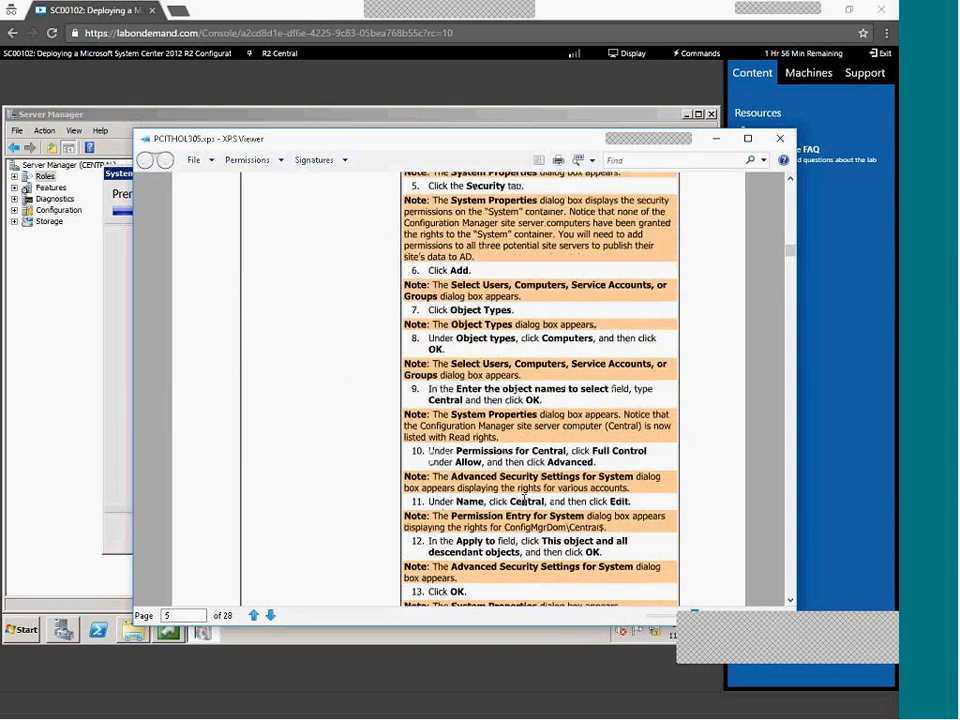
pyautogui.scroll(6, 524, 497)
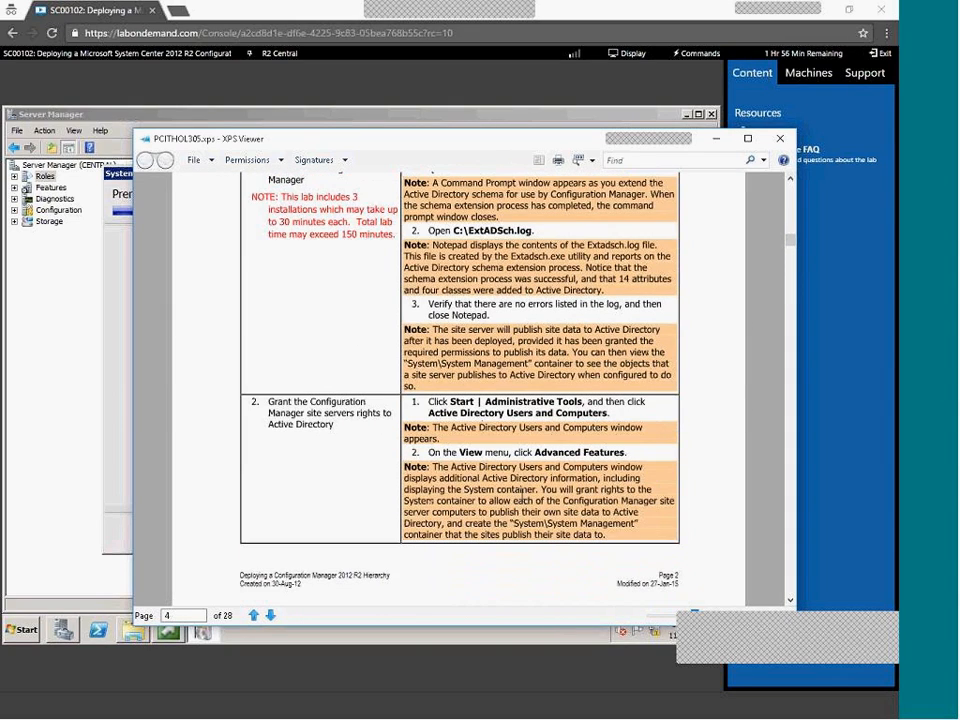
pyautogui.scroll(-12, 519, 503)
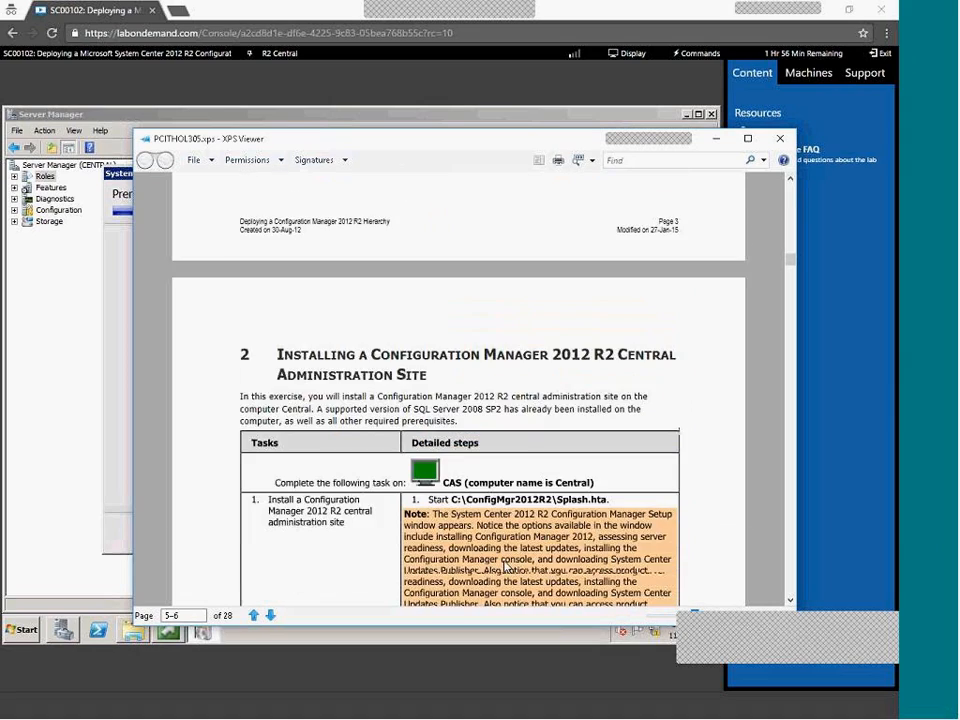
pyautogui.scroll(-5, 503, 564)
pyautogui.scroll(-15, 504, 562)
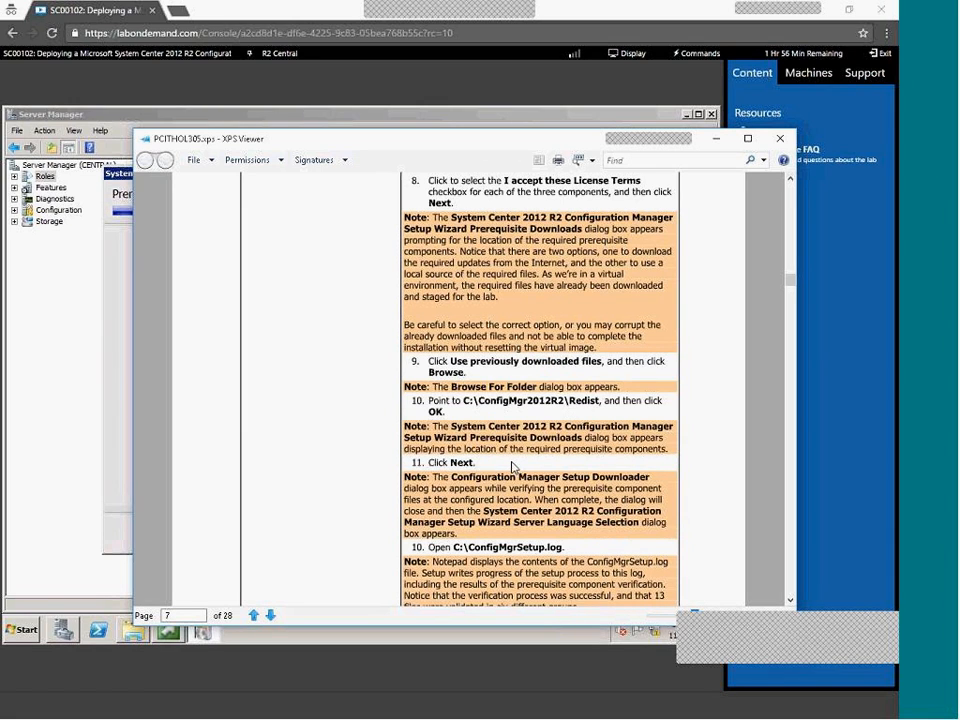
# Use previously downloaded prerequisite files from C:\ConfigMgr2012R2\Redist and continue to verification
pyautogui.click(716, 139)
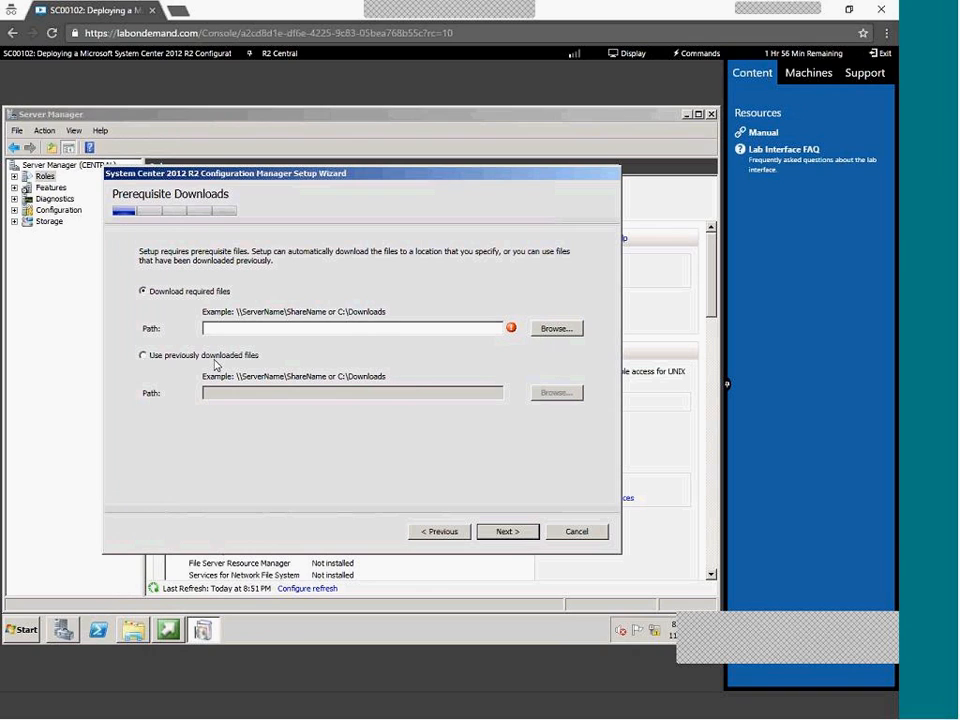
pyautogui.click(158, 358)
pyautogui.click(554, 392)
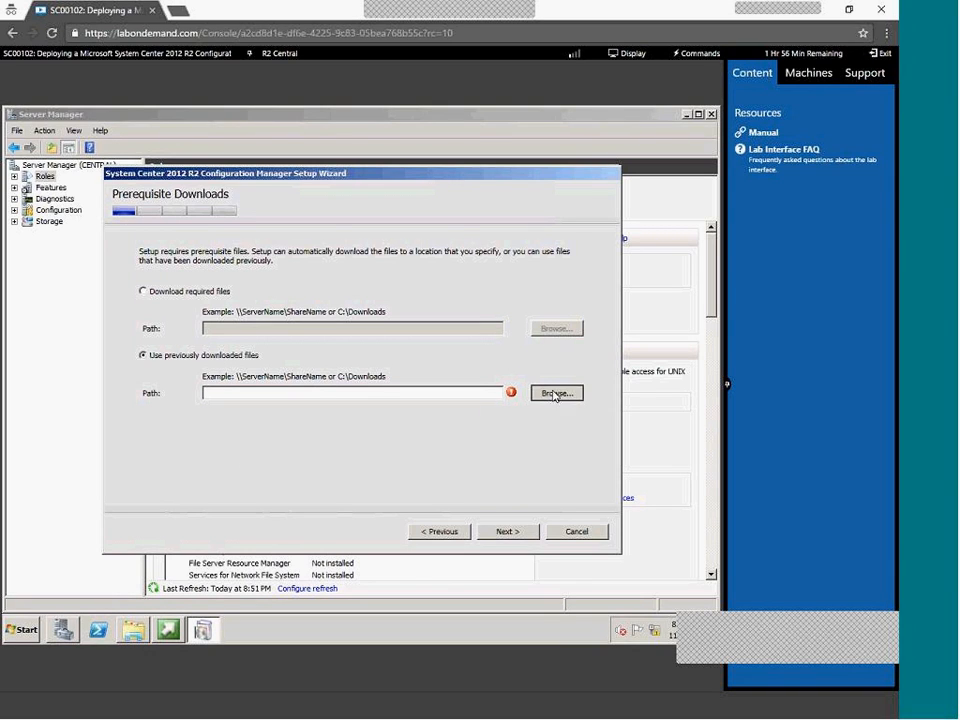
pyautogui.doubleClick(306, 354)
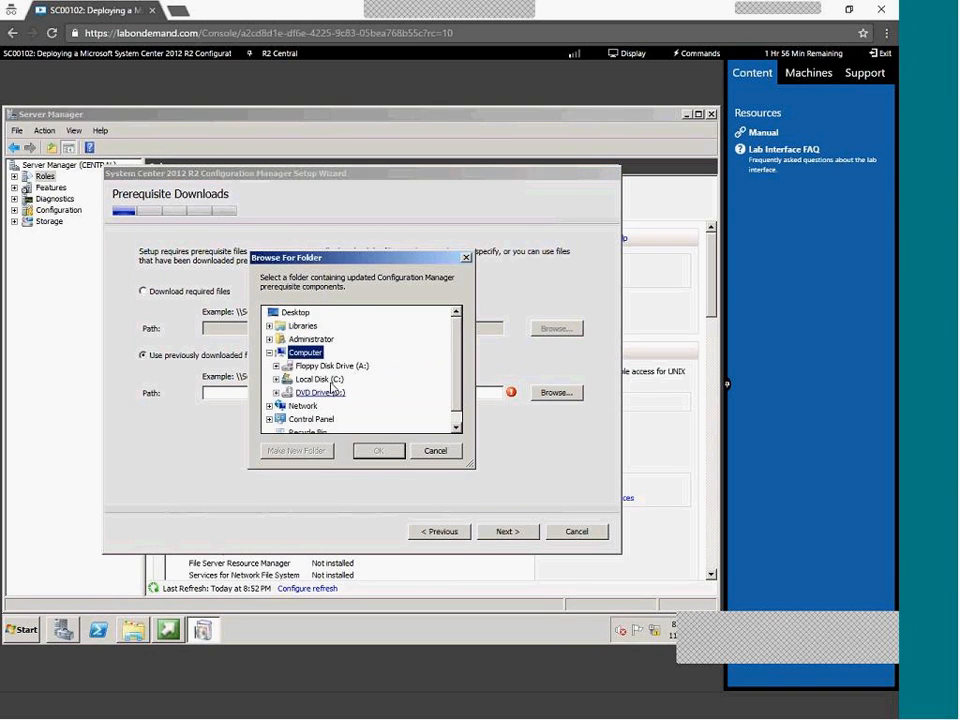
pyautogui.doubleClick(322, 379)
pyautogui.doubleClick(350, 395)
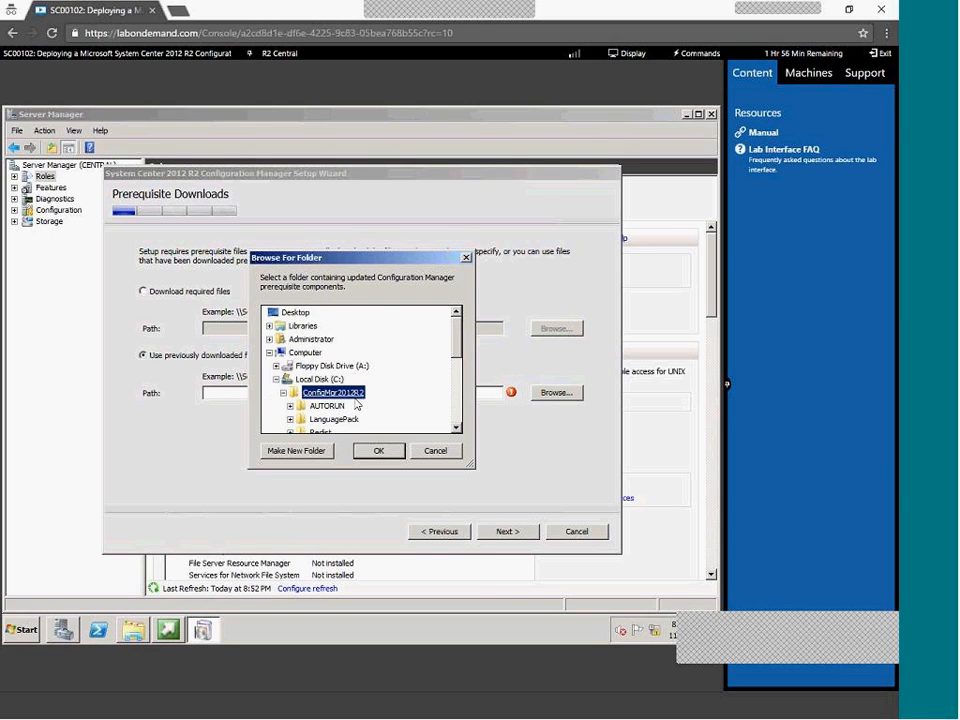
pyautogui.click(321, 356)
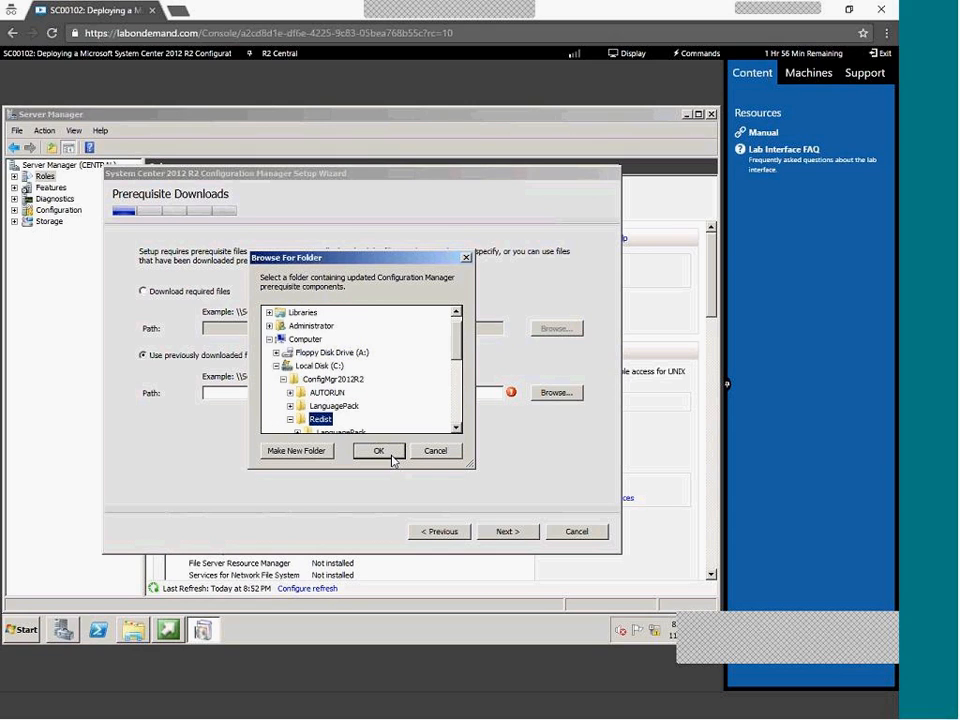
pyautogui.click(390, 455)
pyautogui.click(511, 533)
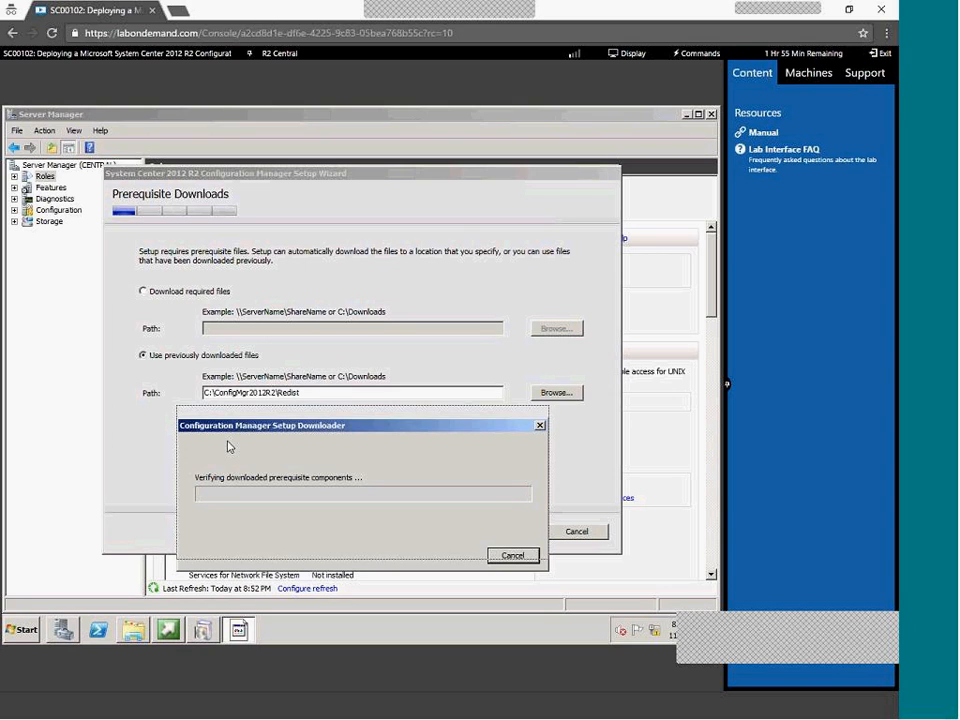
# Check that all 23 files in the Redist folder total about 352 MB
pyautogui.click(136, 635)
pyautogui.doubleClick(154, 233)
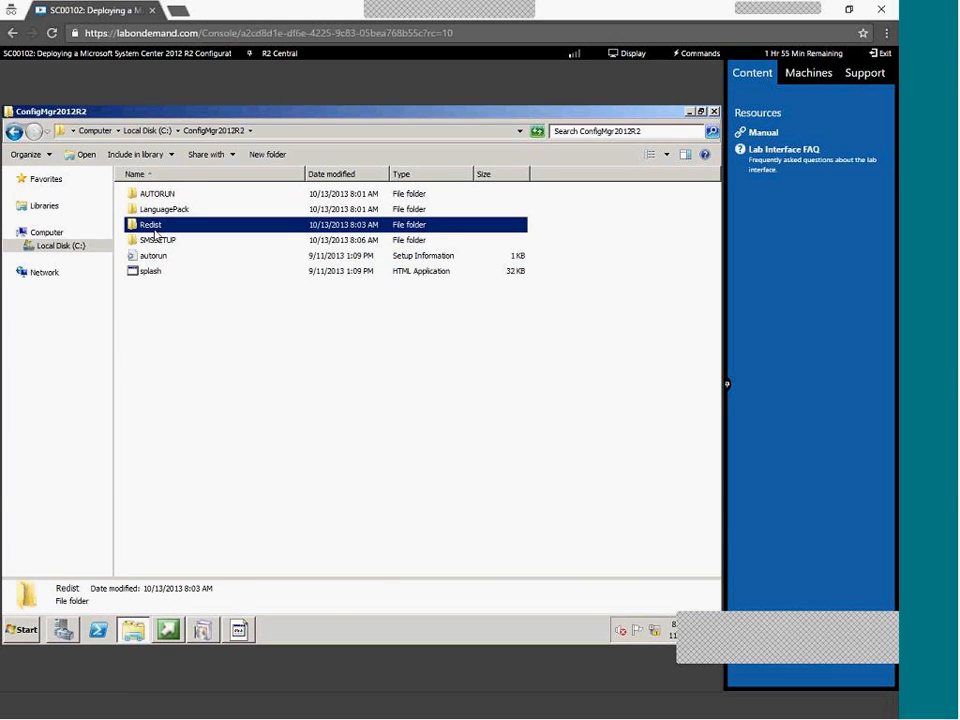
pyautogui.moveTo(291, 554); pyautogui.dragTo(253, 514)
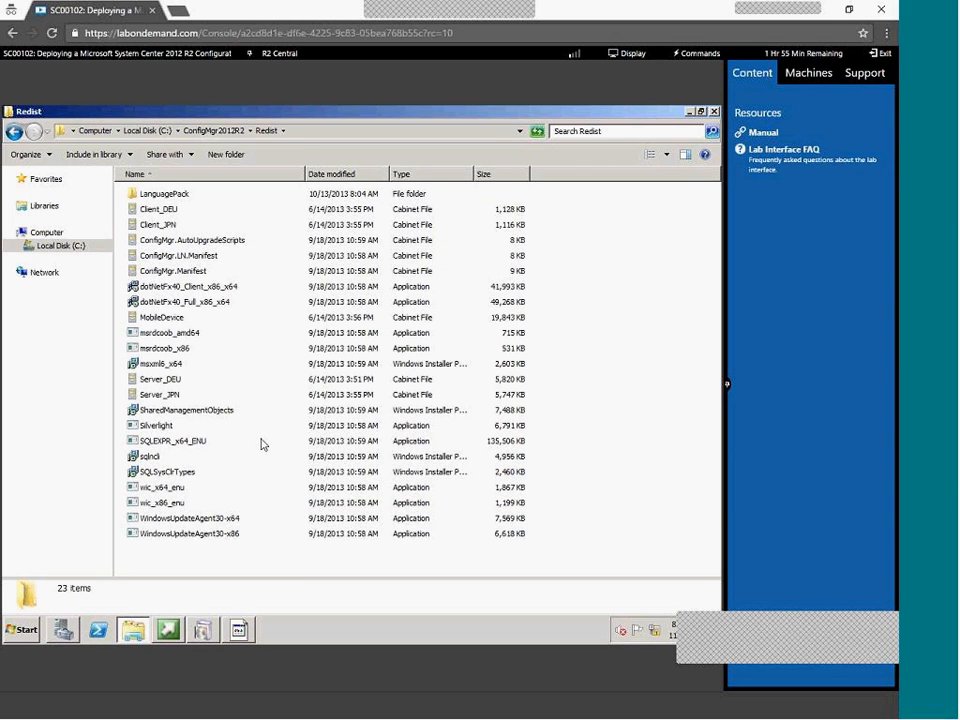
pyautogui.hotkey('ctrl', 'a')
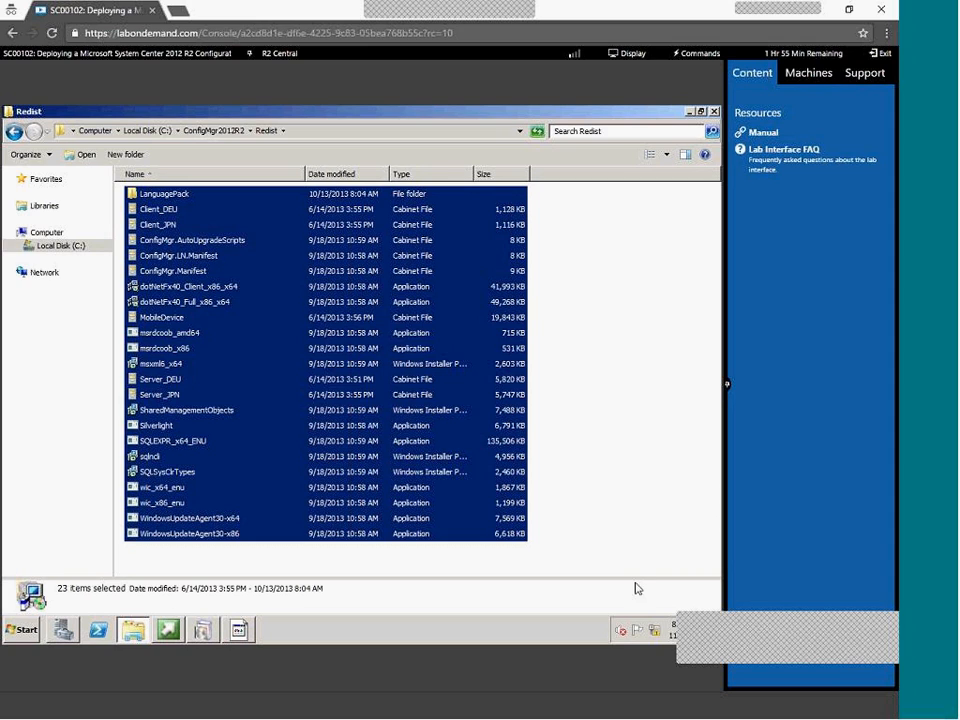
pyautogui.rightClick(424, 376)
pyautogui.click(457, 472)
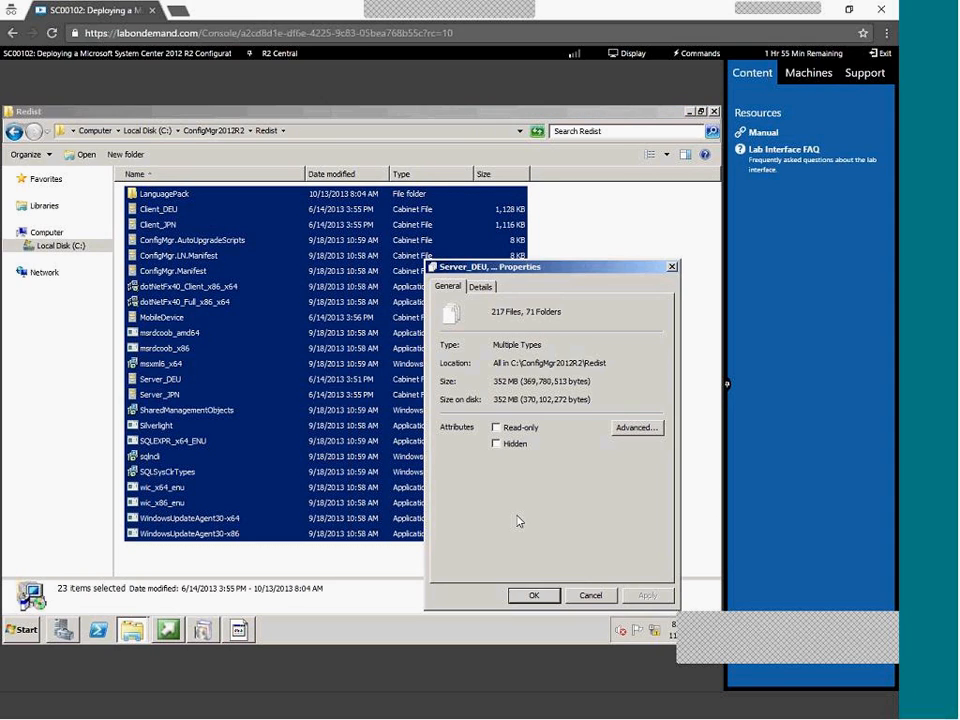
pyautogui.click(589, 595)
# Hide the file window and move the verification progress dialog higher up
pyautogui.click(140, 636)
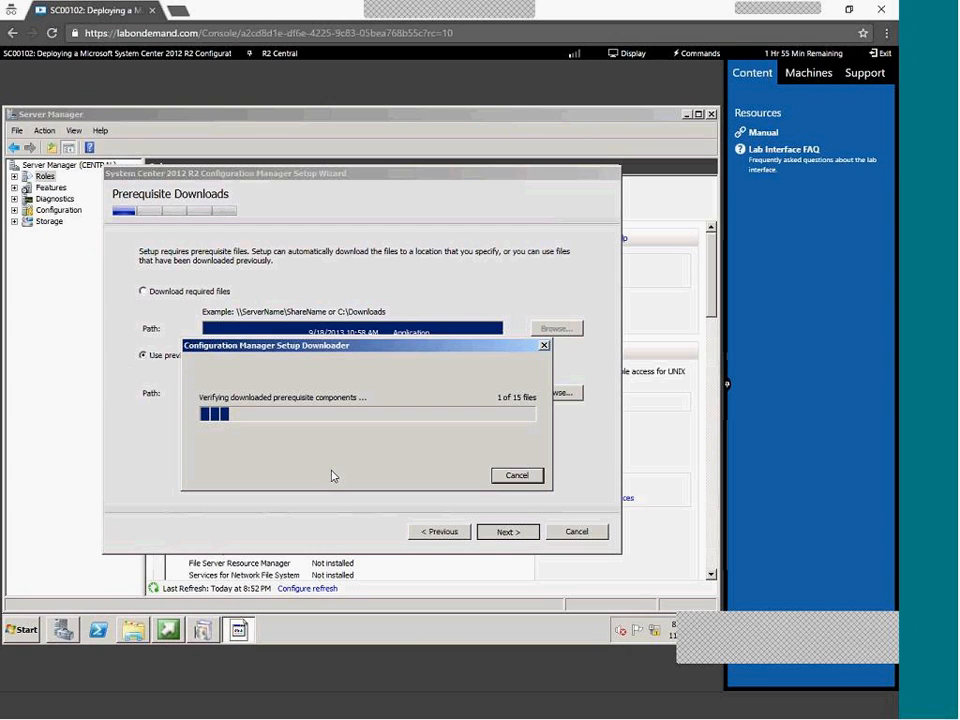
pyautogui.moveTo(315, 357); pyautogui.dragTo(331, 216)
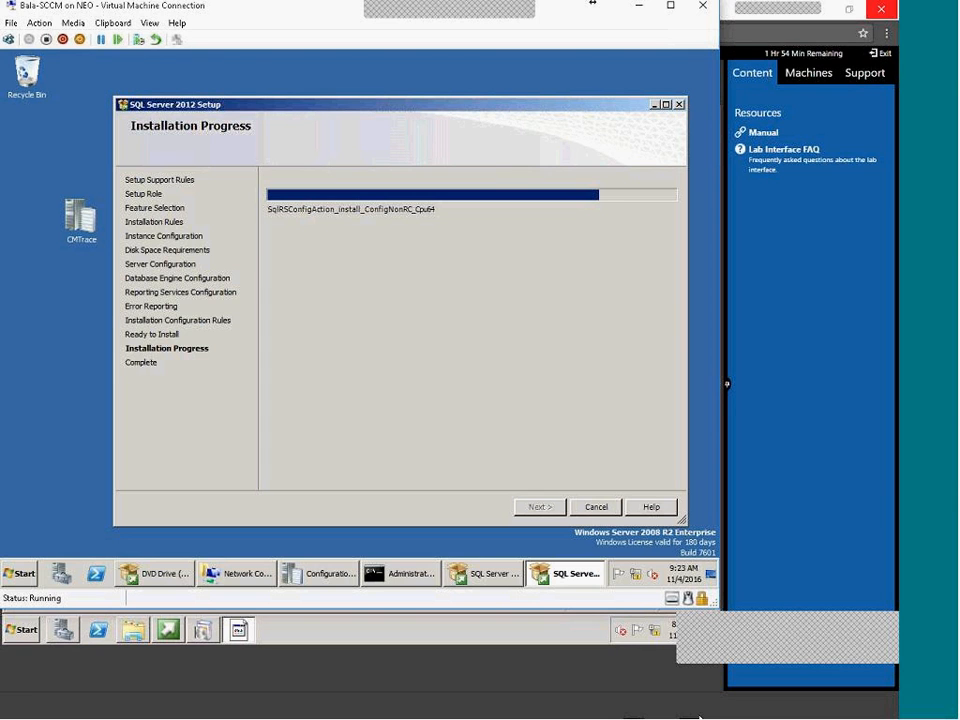
# Switch from the SCCM VM back to the lab's prerequisite verification
pyautogui.click(637, 716)
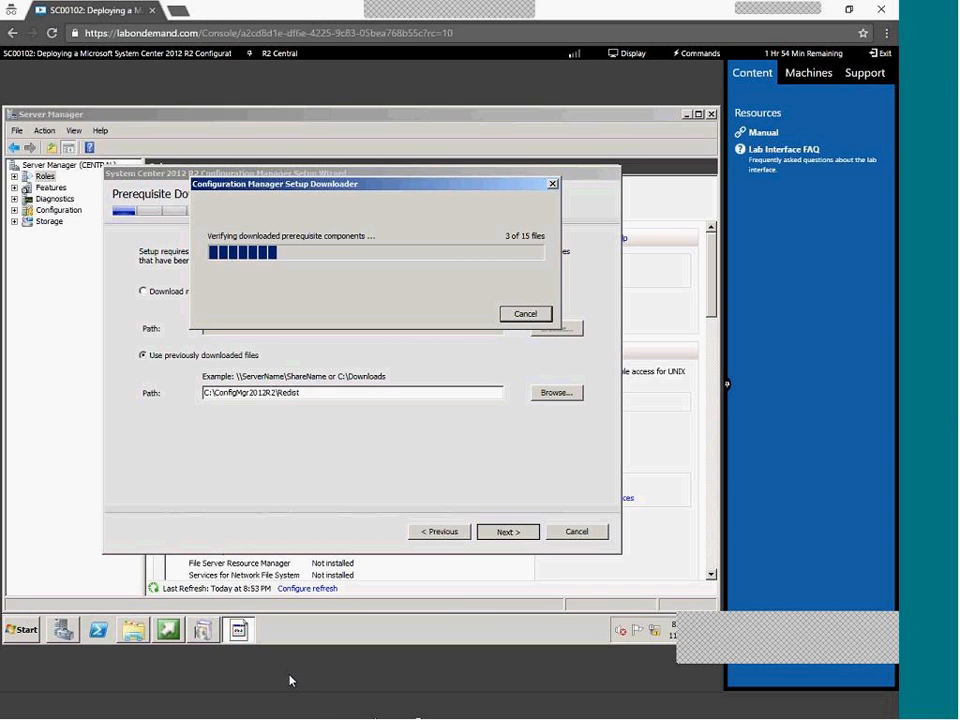
pyautogui.press('super+r')
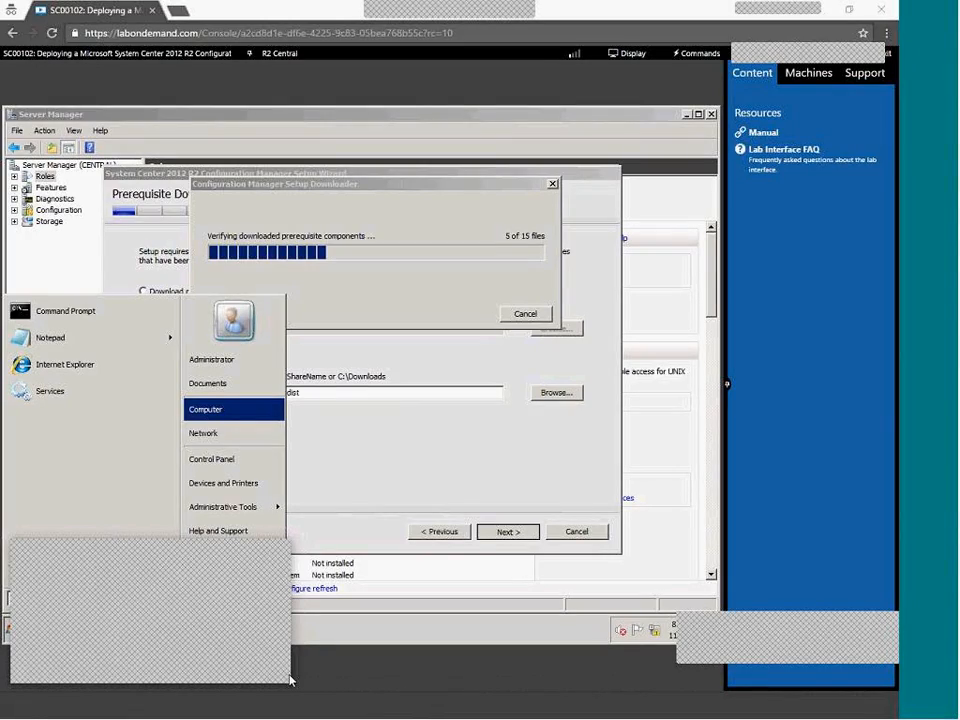
pyautogui.press('Return')
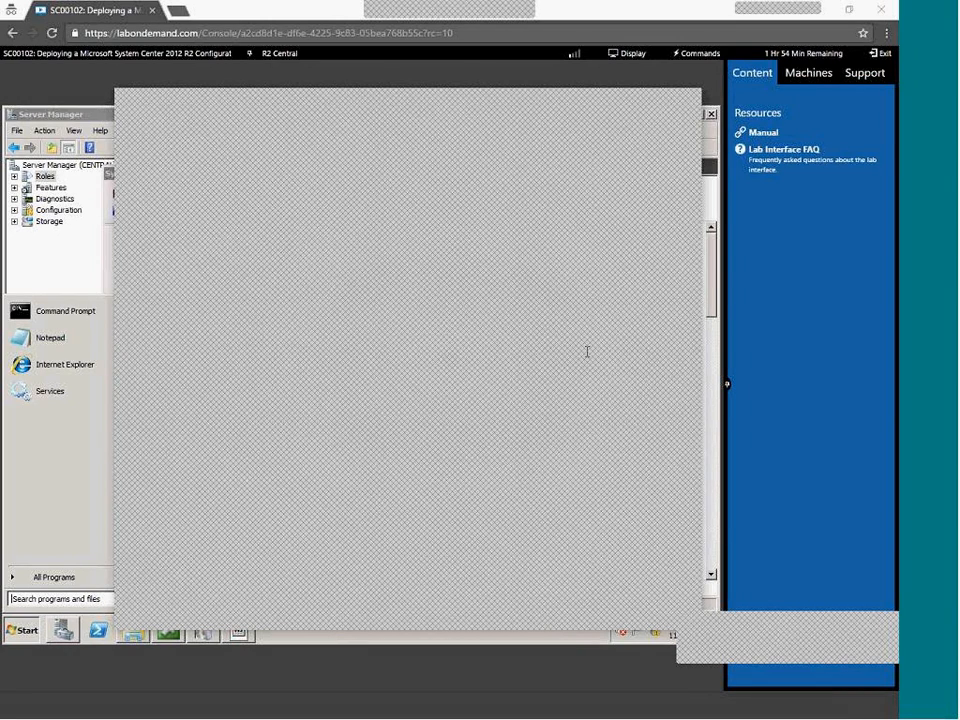
pyautogui.click(617, 111)
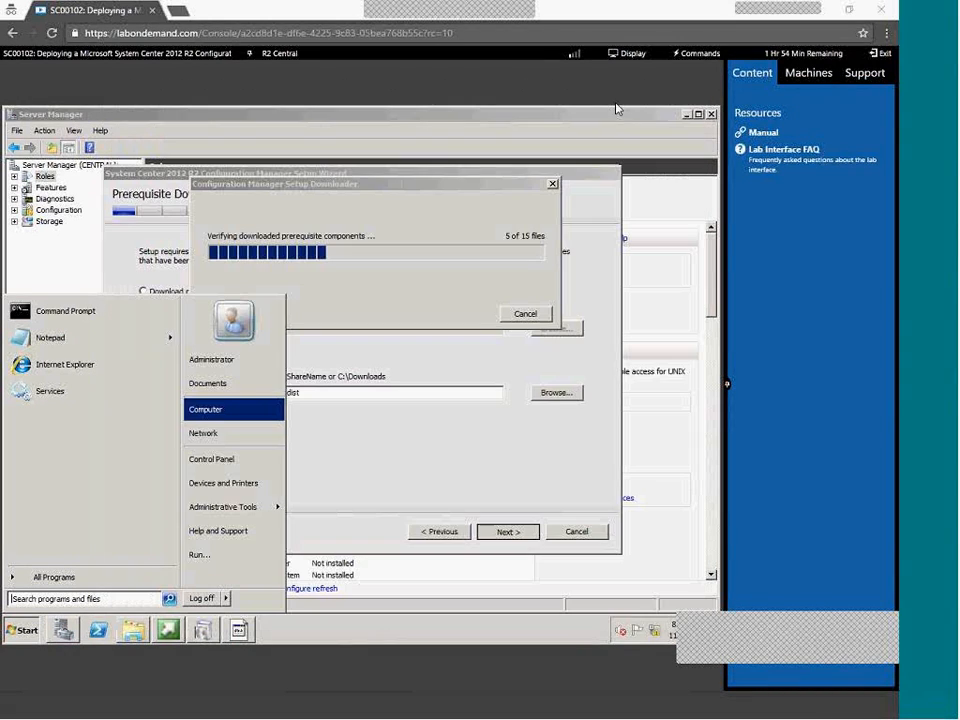
pyautogui.click(345, 280)
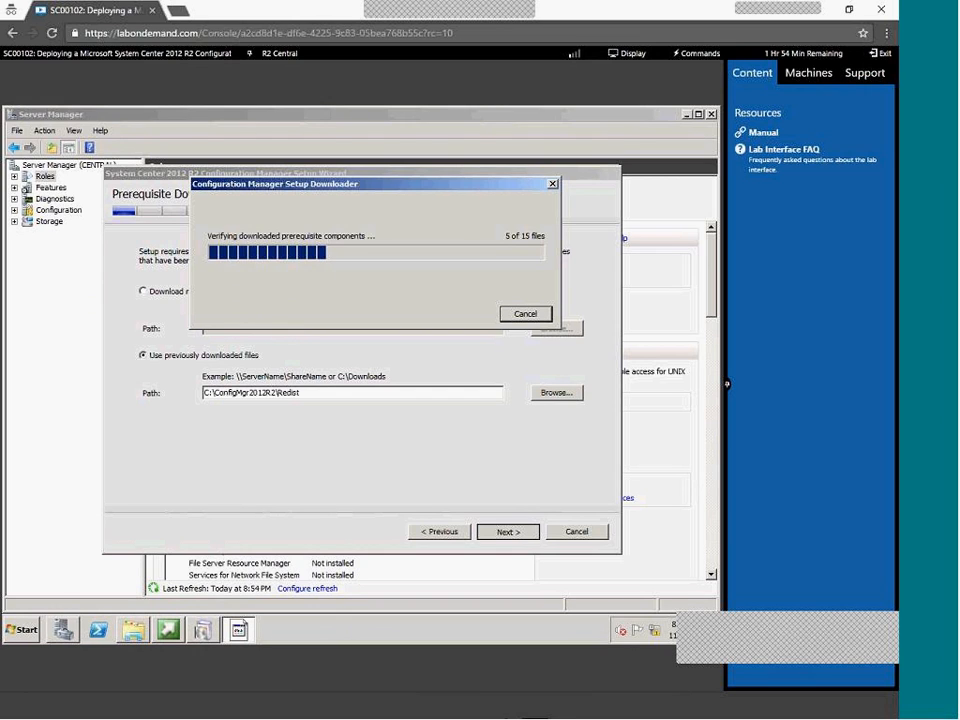
pyautogui.moveTo(529, 717)
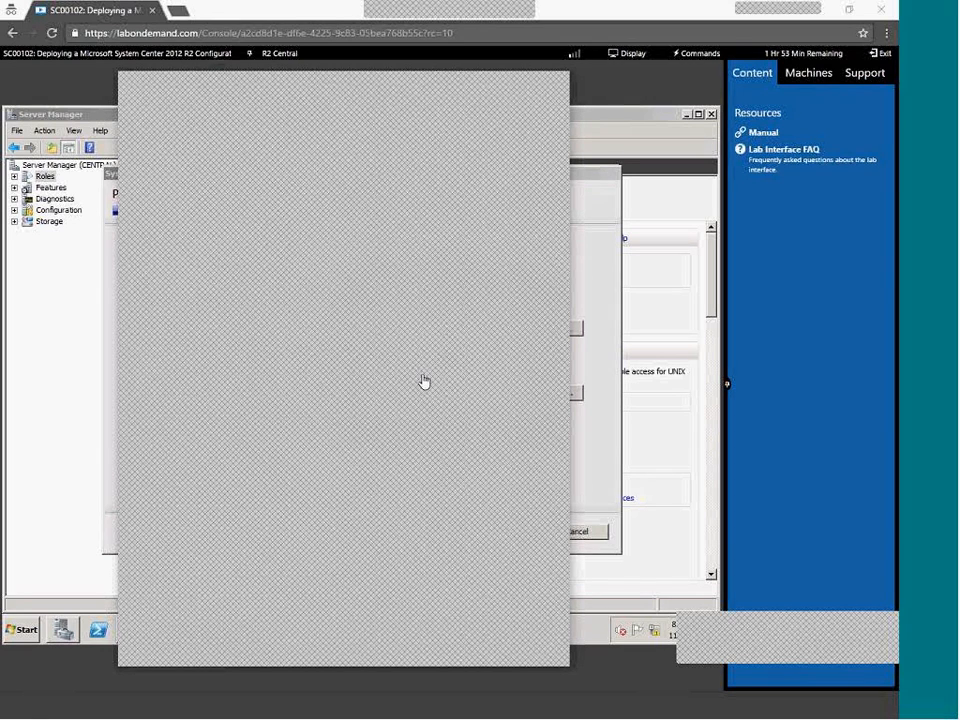
pyautogui.click(497, 84)
pyautogui.moveTo(357, 194); pyautogui.dragTo(354, 137)
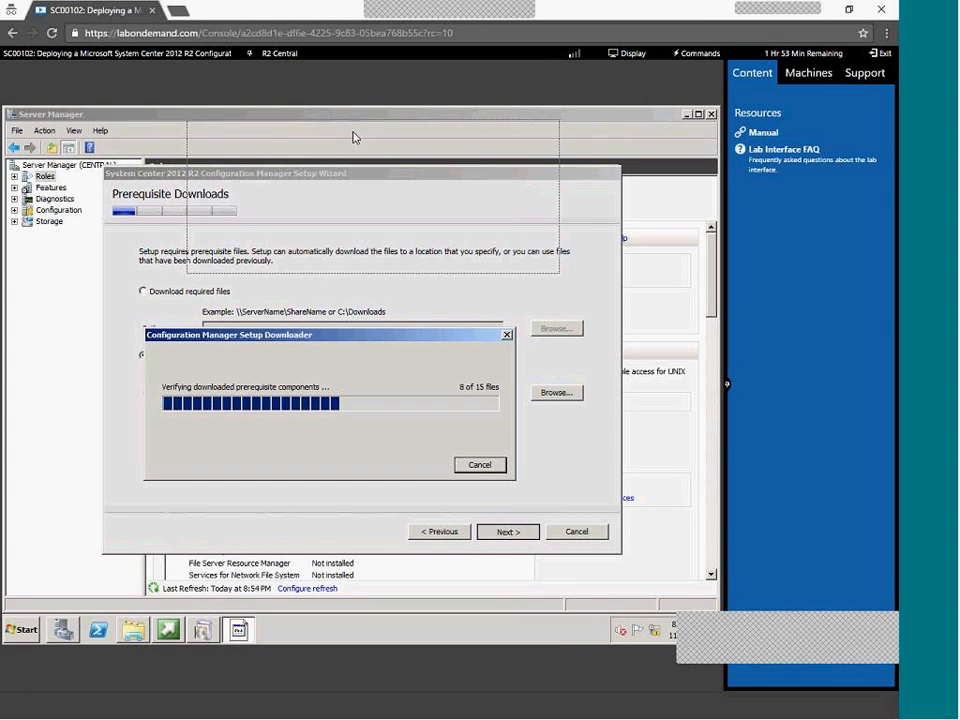
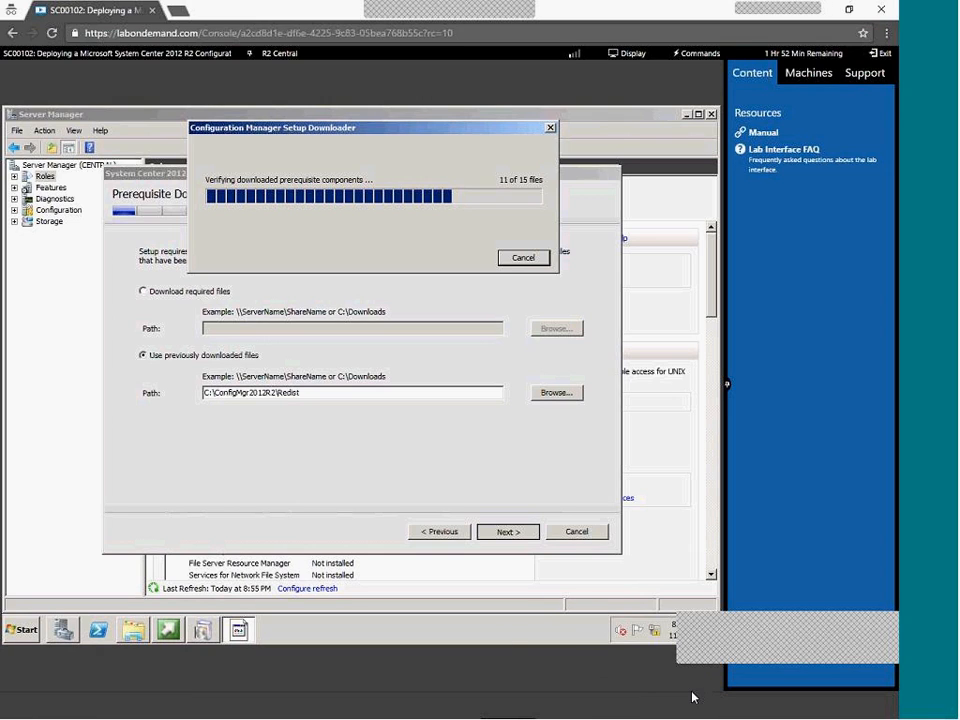
# Check on the SQL Server setup VM, then return to the lab's prerequisite downloader
pyautogui.hotkey('alt', 'Tab')
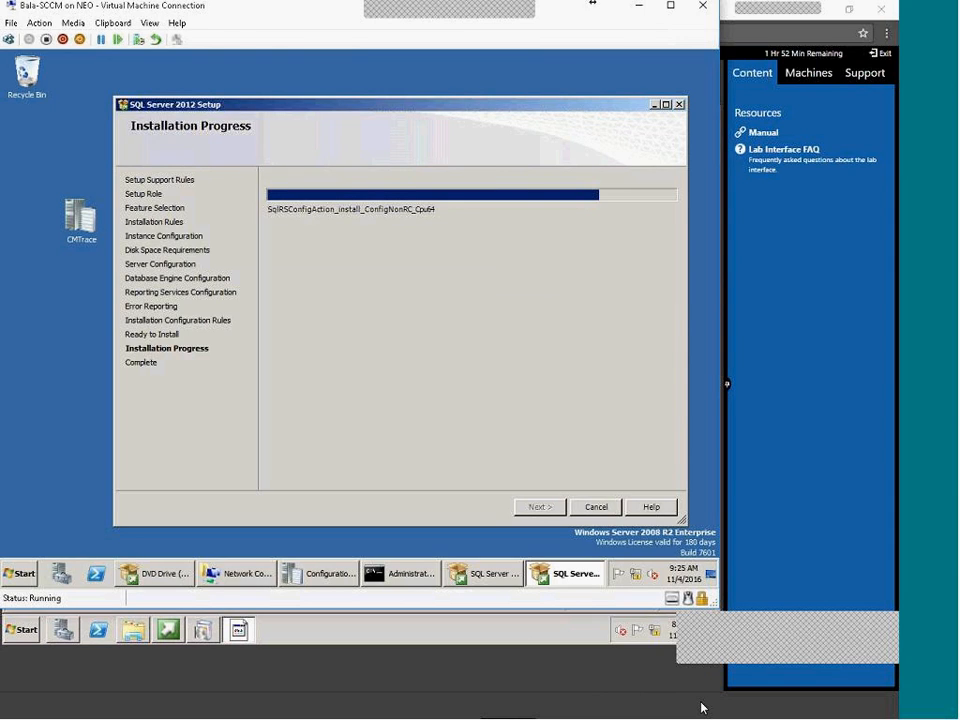
pyautogui.hotkey('alt', 'Tab')
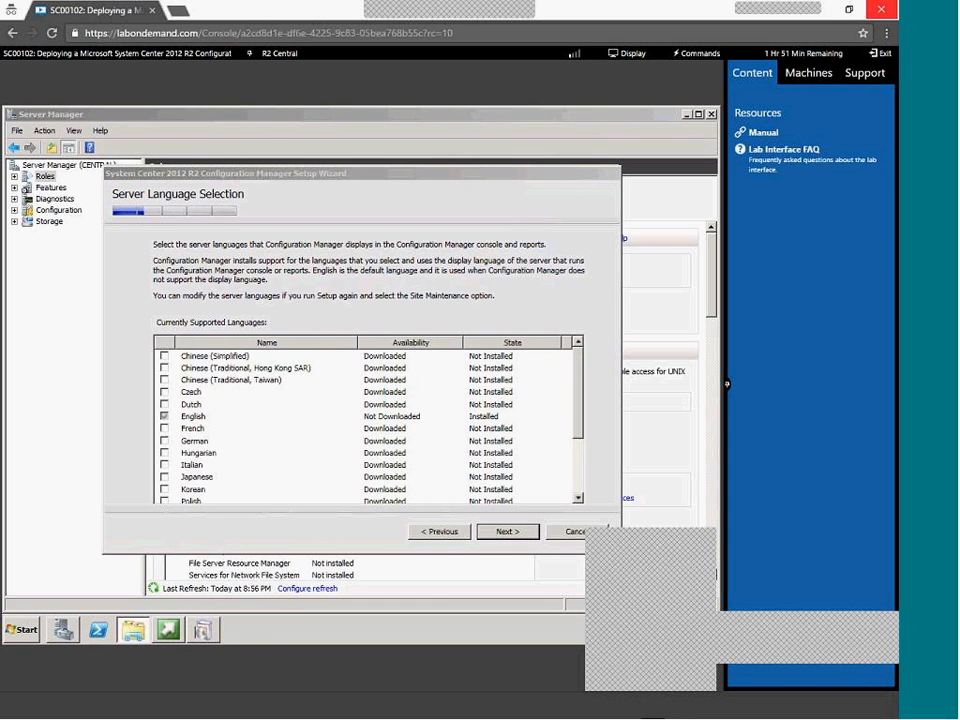
# Keep the default server and client languages and enter site code CAS
pyautogui.click(518, 535)
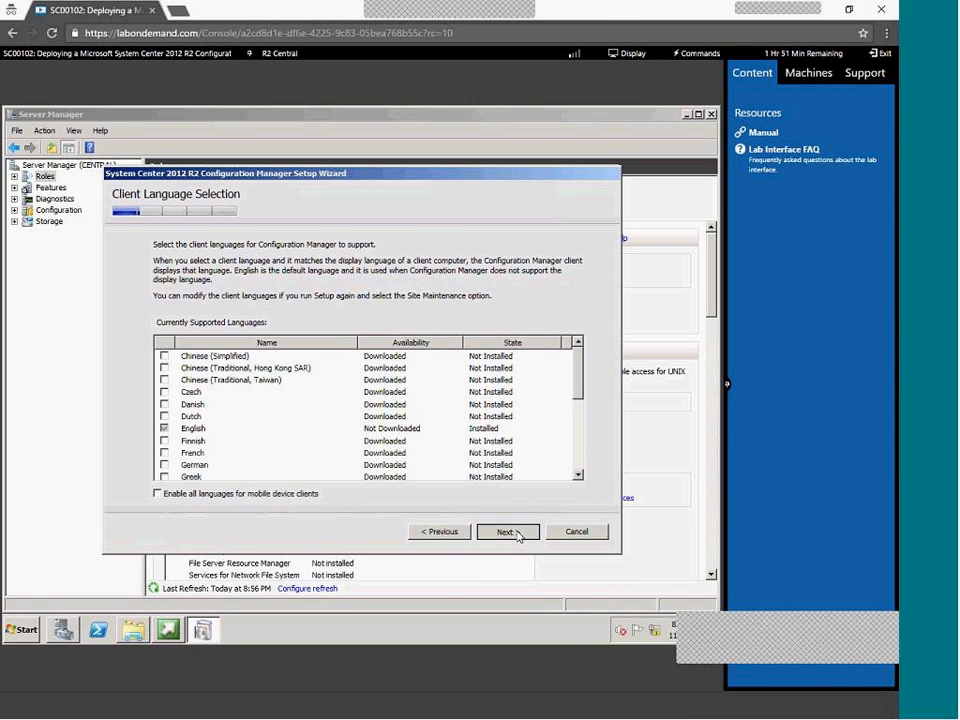
pyautogui.click(516, 533)
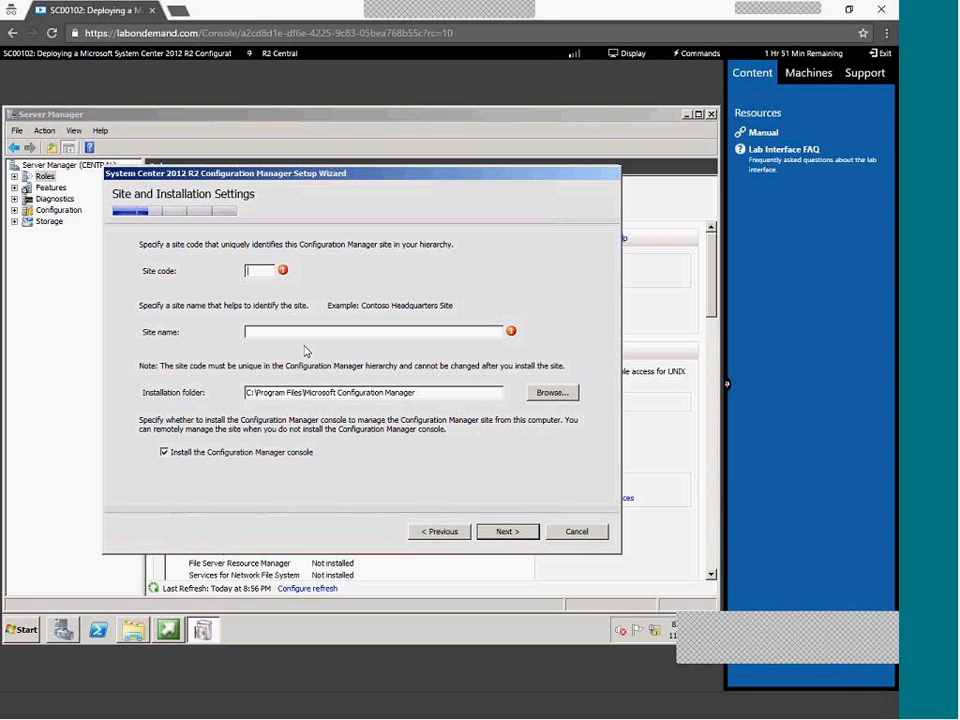
pyautogui.write('CAS')
# Get the computer name CENTRAL with HOSTNAME in a command prompt and paste it as the site name
pyautogui.click(24, 629)
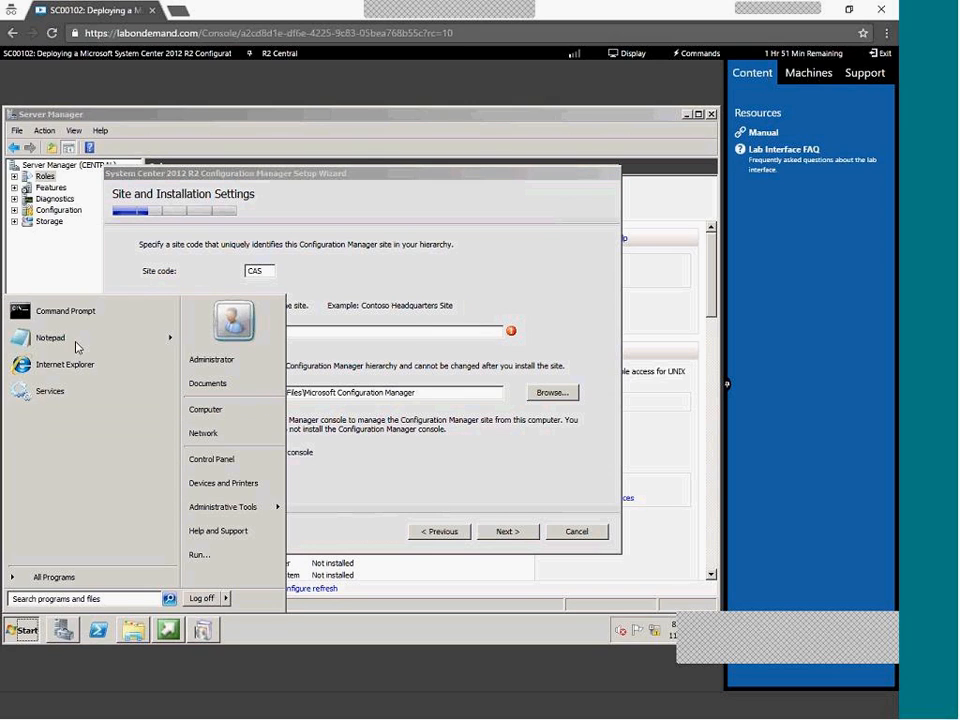
pyautogui.click(80, 310)
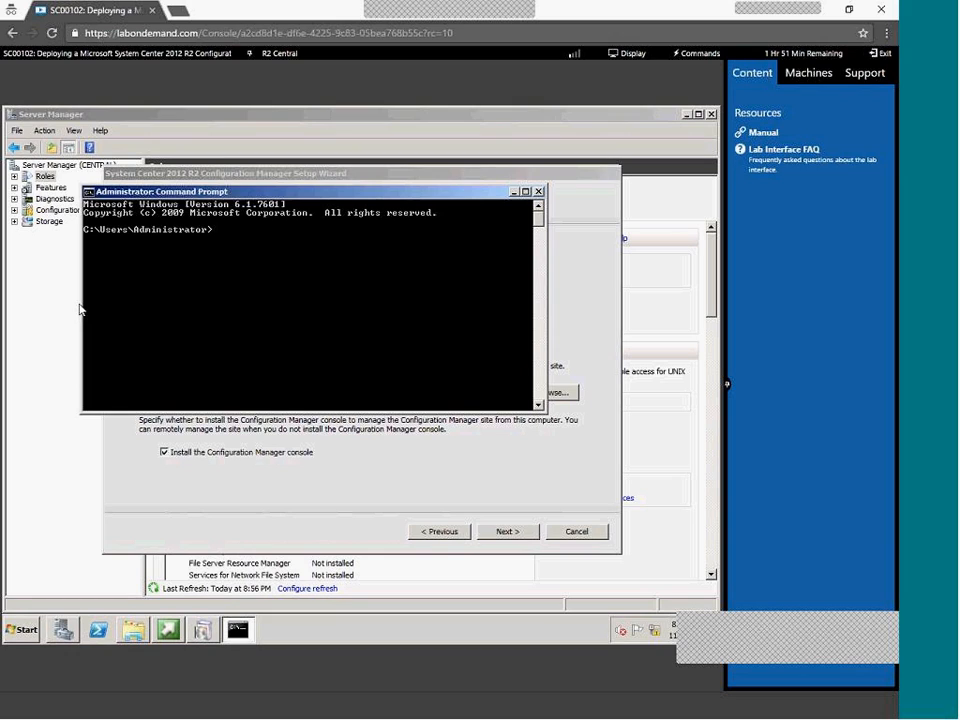
pyautogui.write('HOSTNAME')
pyautogui.press('Return')
pyautogui.rightClick(121, 255)
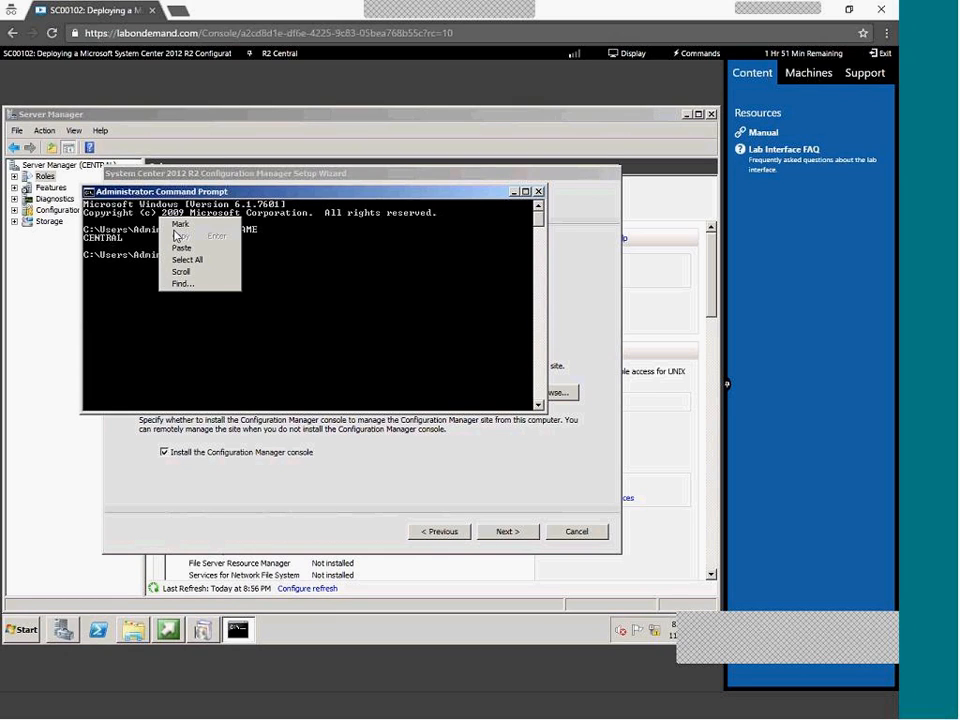
pyautogui.click(178, 224)
pyautogui.click(97, 241)
pyautogui.doubleClick(97, 240)
pyautogui.press('Return')
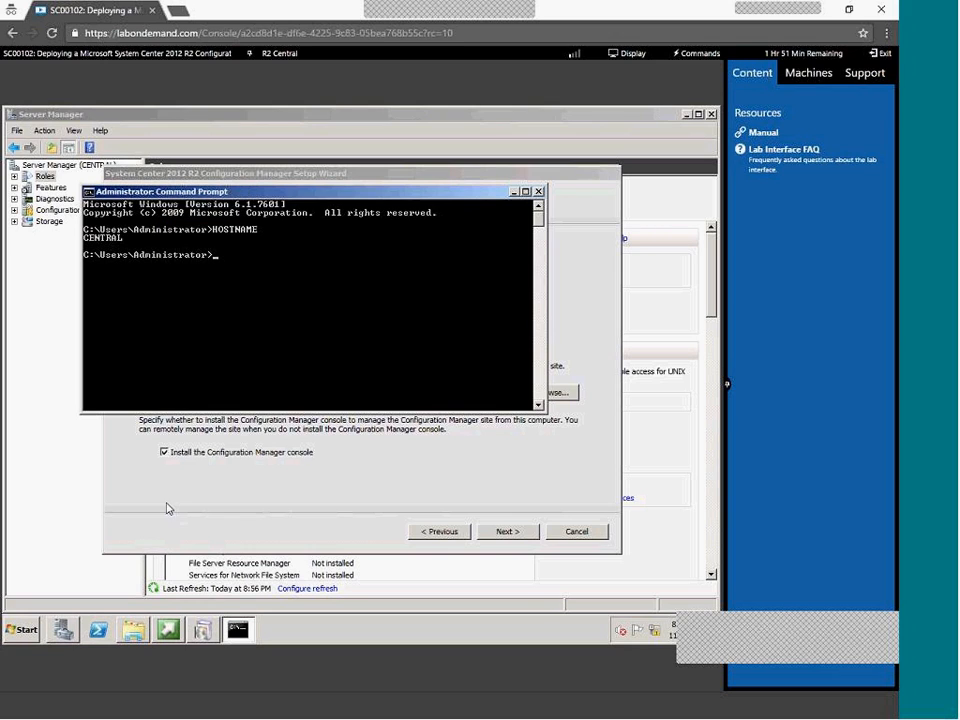
pyautogui.click(204, 472)
pyautogui.write('CENTRAL')
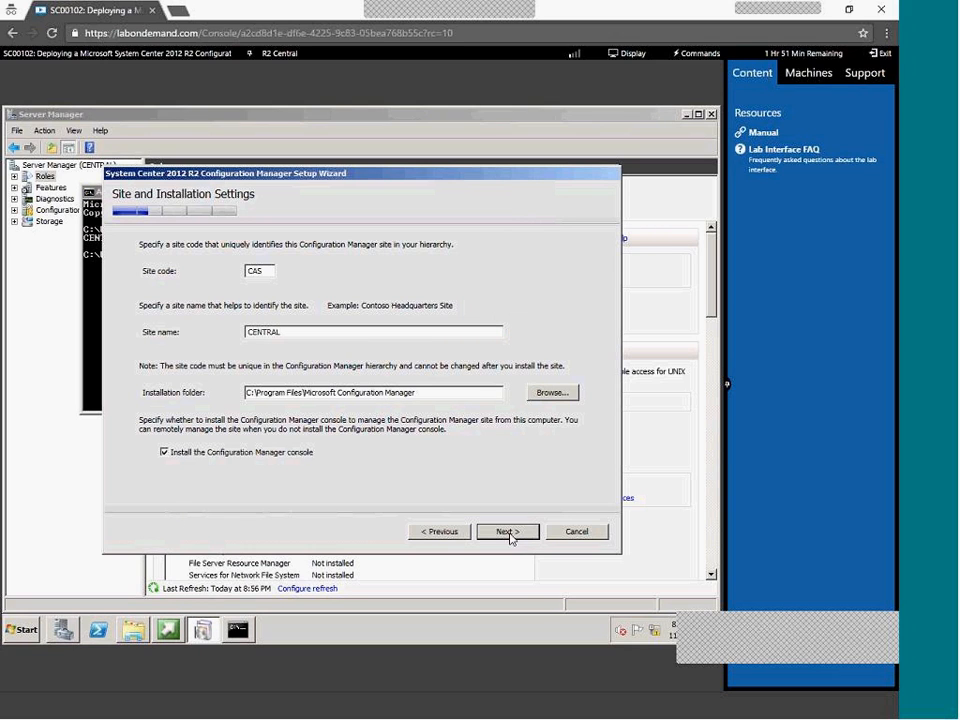
# Install as a stand-alone primary site and confirm it
pyautogui.click(509, 532)
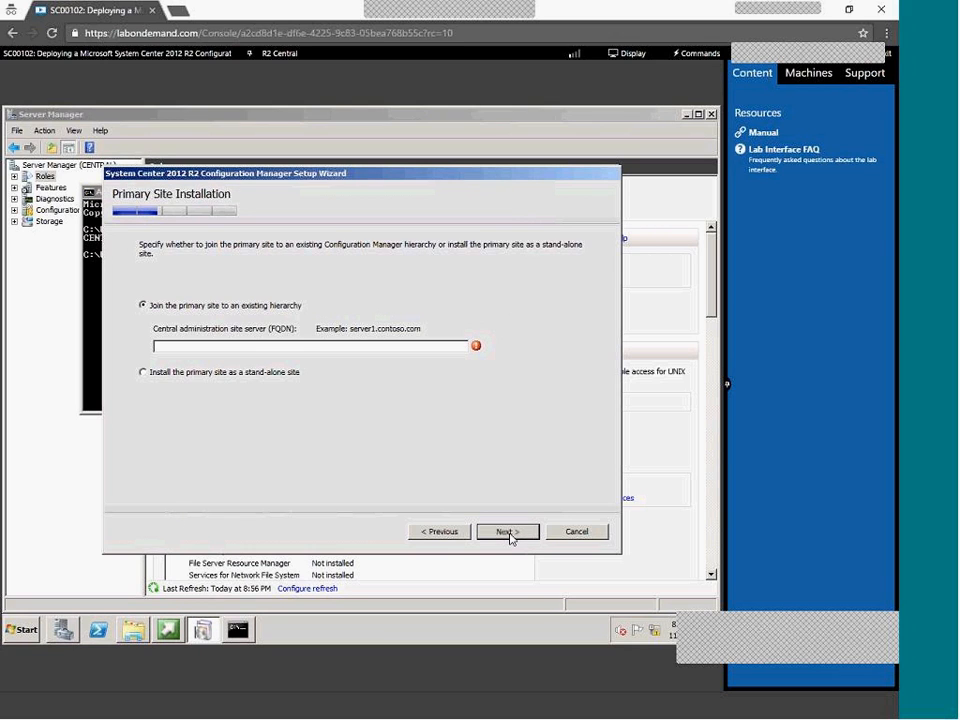
pyautogui.click(257, 372)
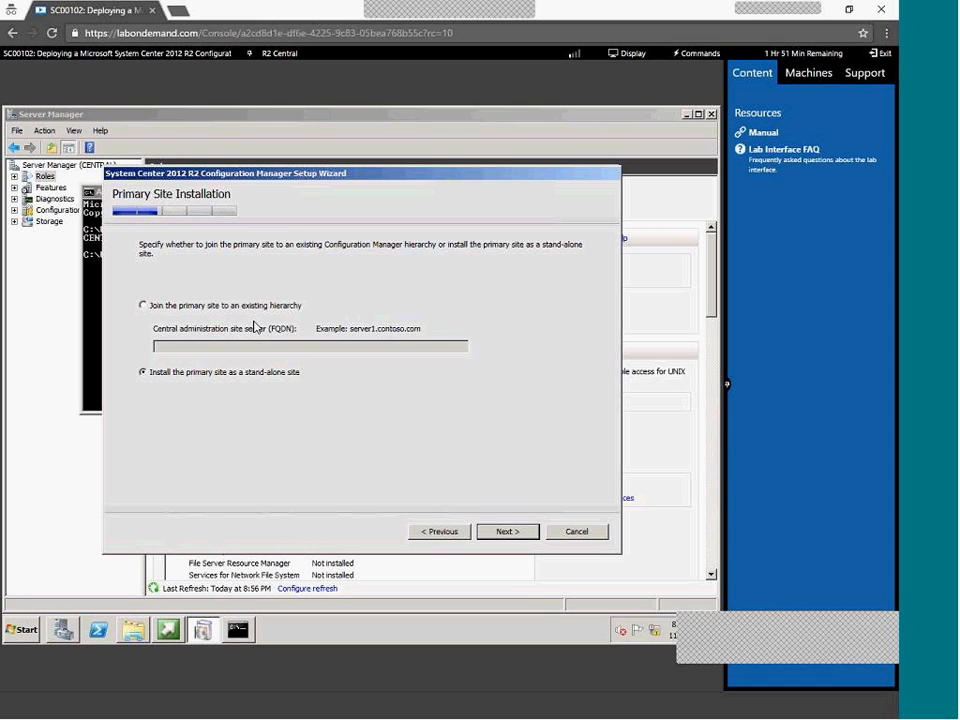
pyautogui.click(516, 536)
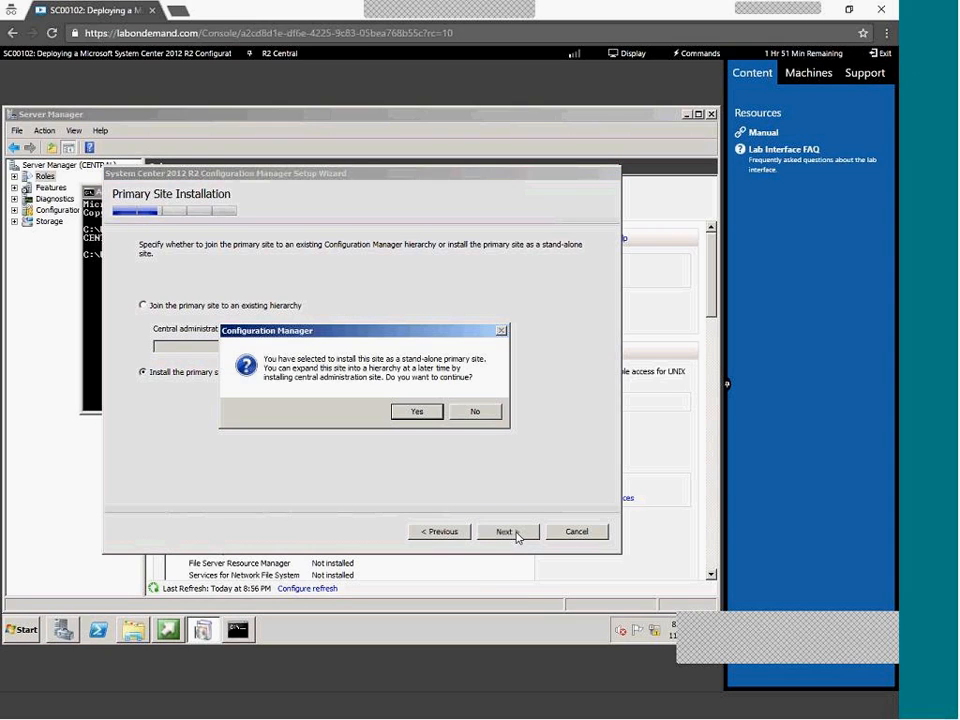
pyautogui.click(428, 409)
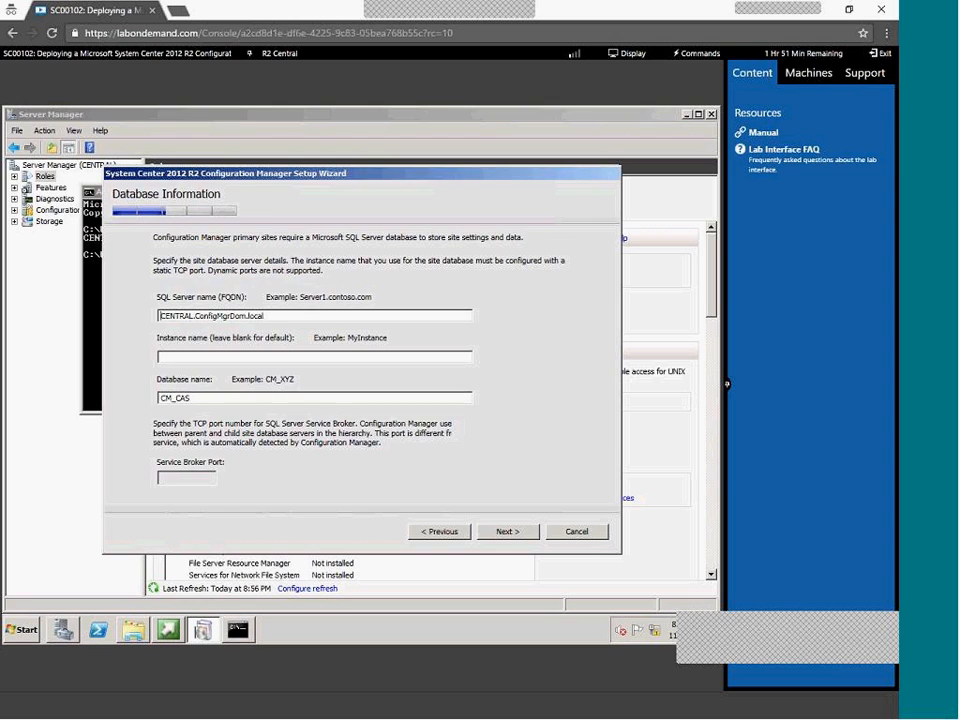
# Accept the default database, SMS Provider, HTTPS-only client communication and management/distribution point settings
pyautogui.click(507, 531)
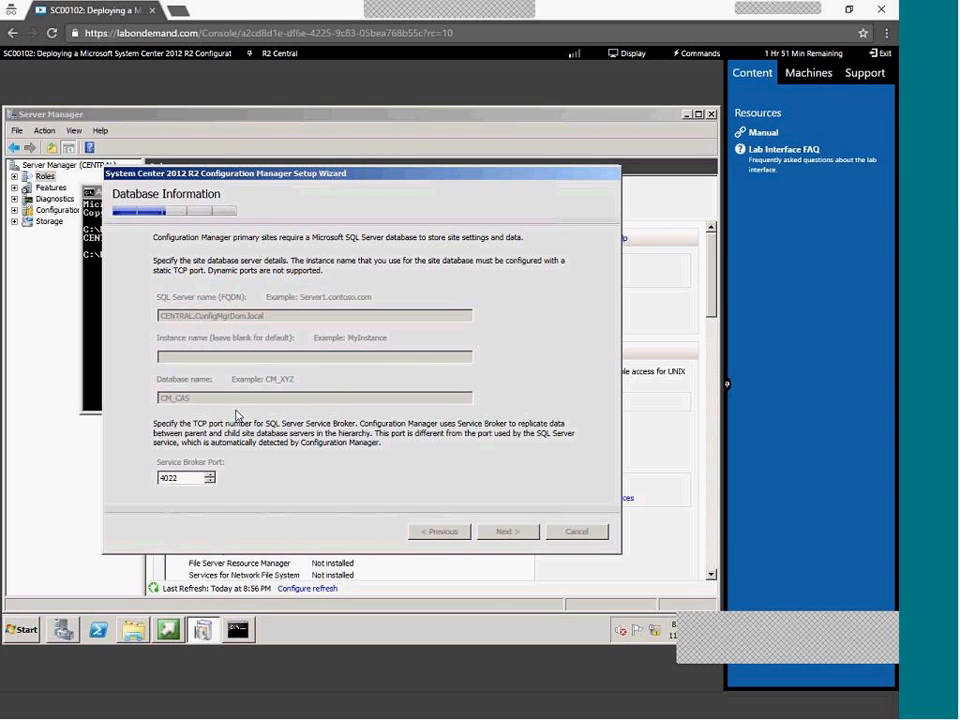
pyautogui.click(511, 535)
pyautogui.click(511, 536)
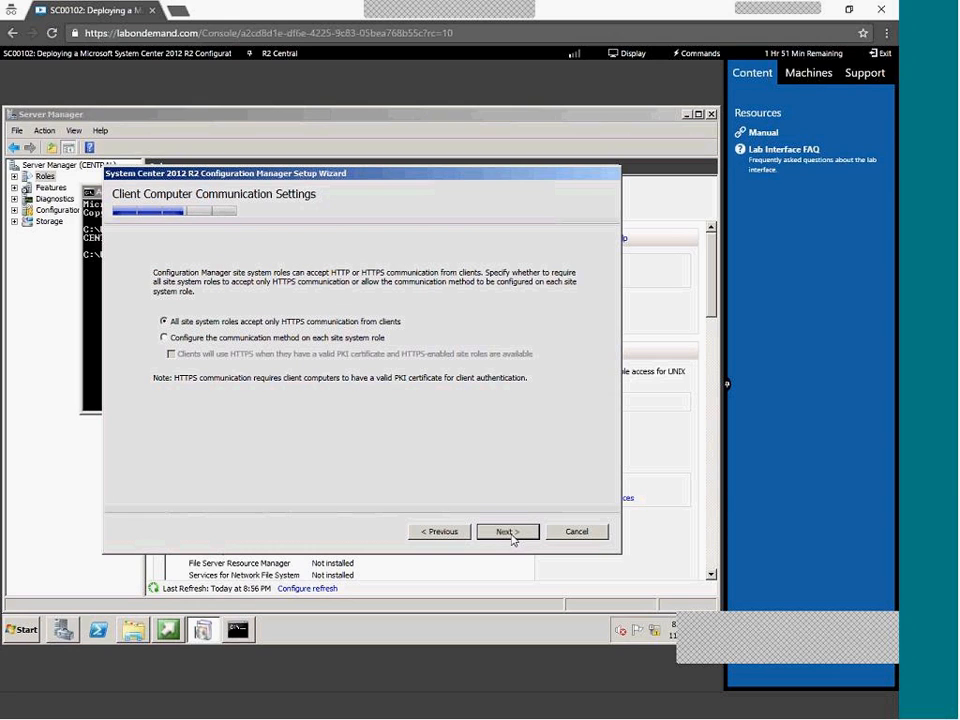
pyautogui.click(512, 540)
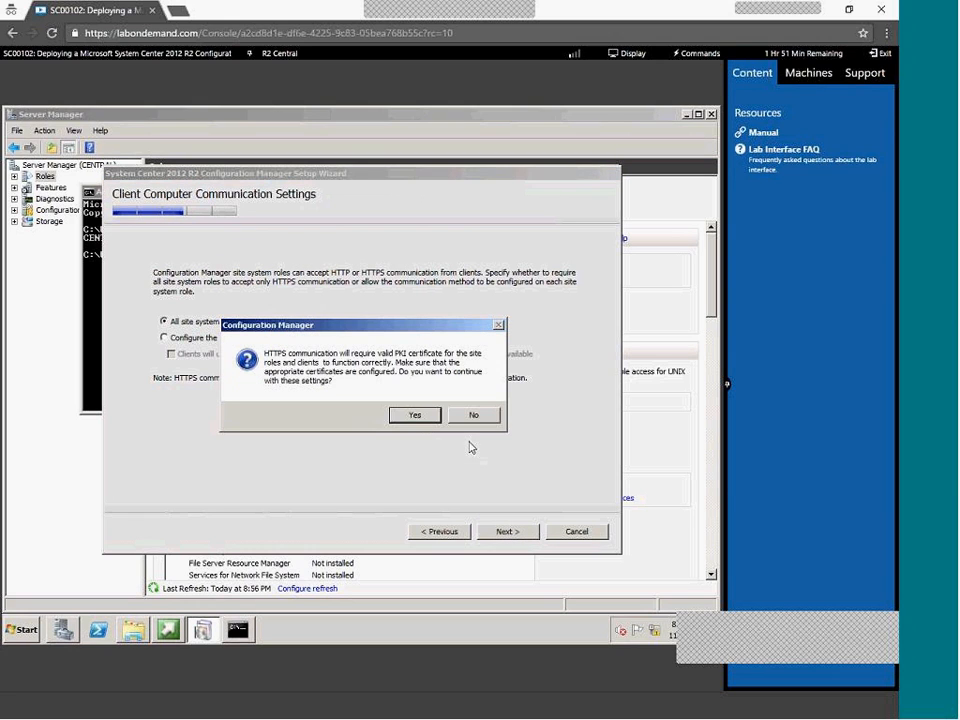
pyautogui.press('Return')
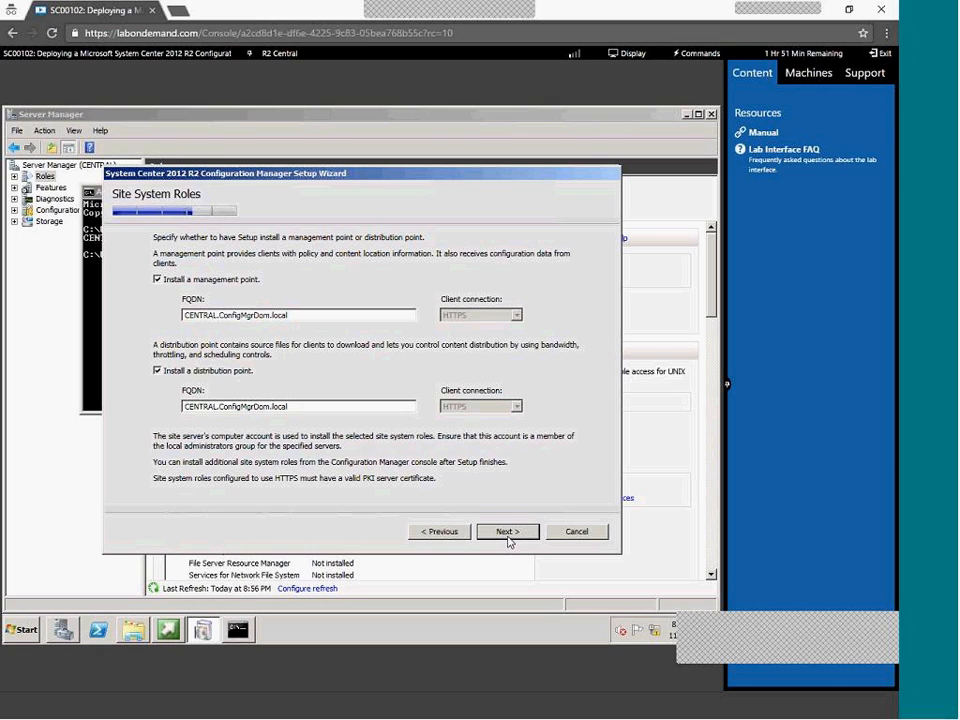
pyautogui.click(508, 535)
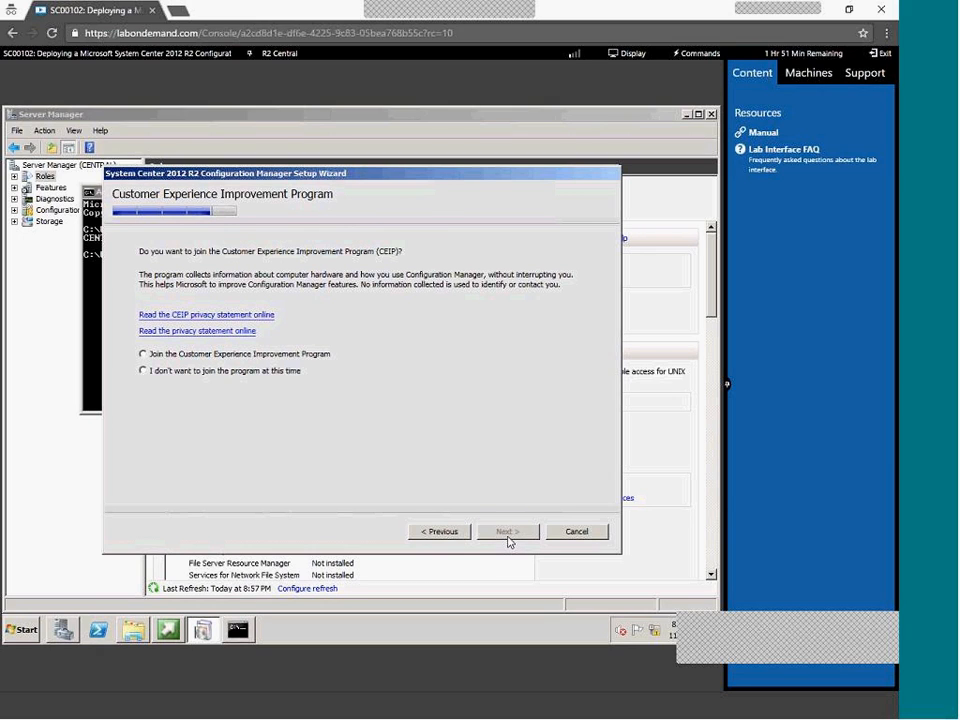
# Decline the Customer Experience Improvement Program and start the prerequisite check from the summary
pyautogui.click(242, 373)
pyautogui.click(510, 533)
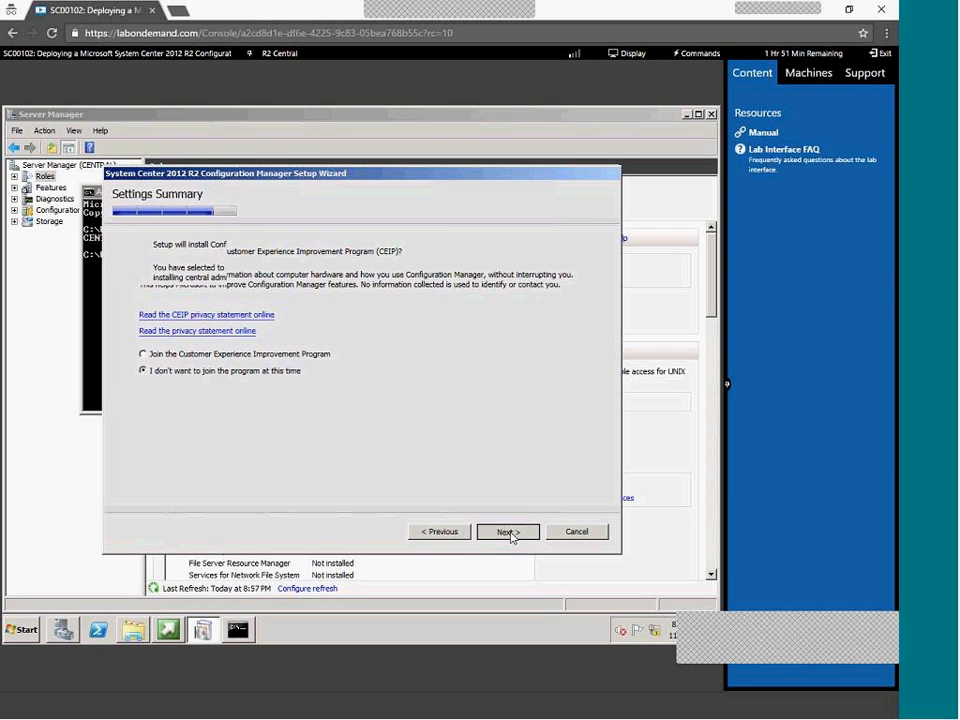
pyautogui.click(509, 532)
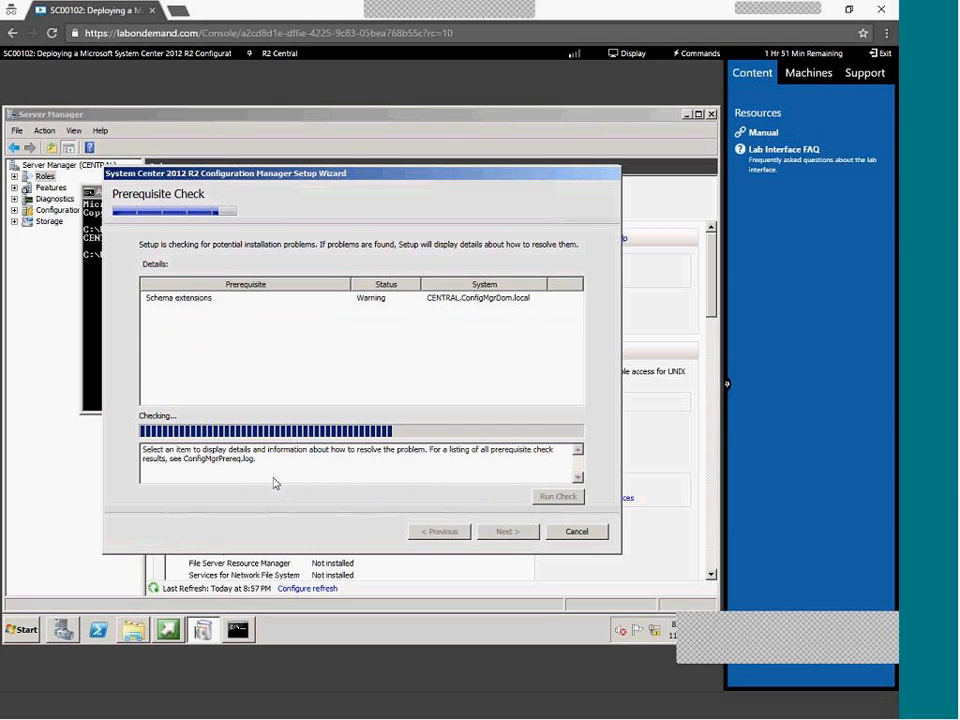
# Read the Schema extensions and site server permissions warning explanations
pyautogui.click(179, 305)
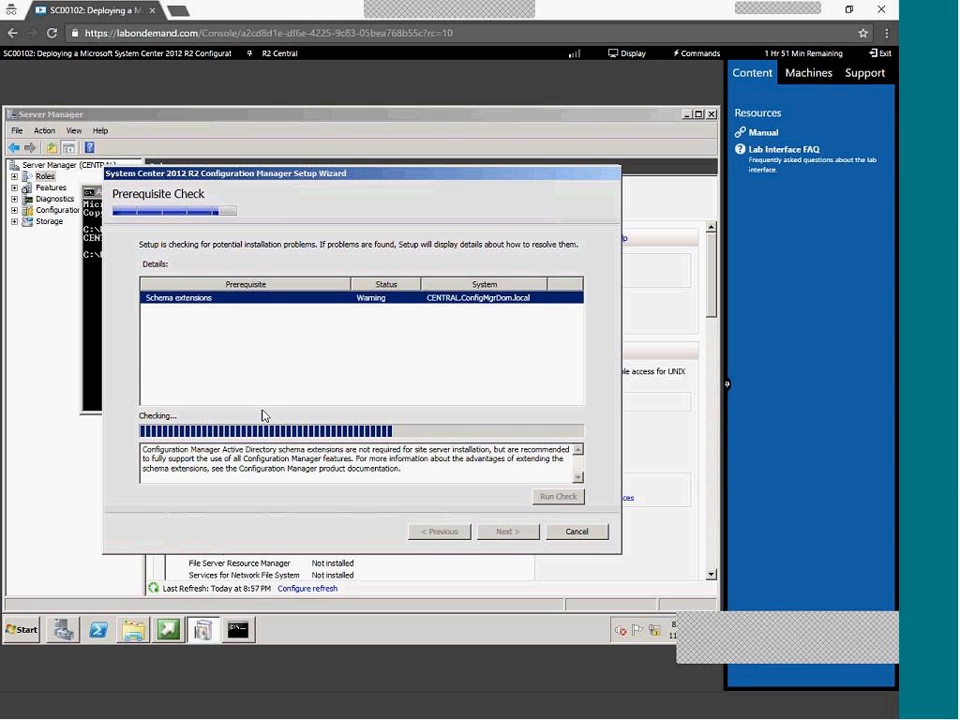
pyautogui.doubleClick(260, 449)
pyautogui.moveTo(398, 457); pyautogui.dragTo(316, 474)
pyautogui.click(316, 474)
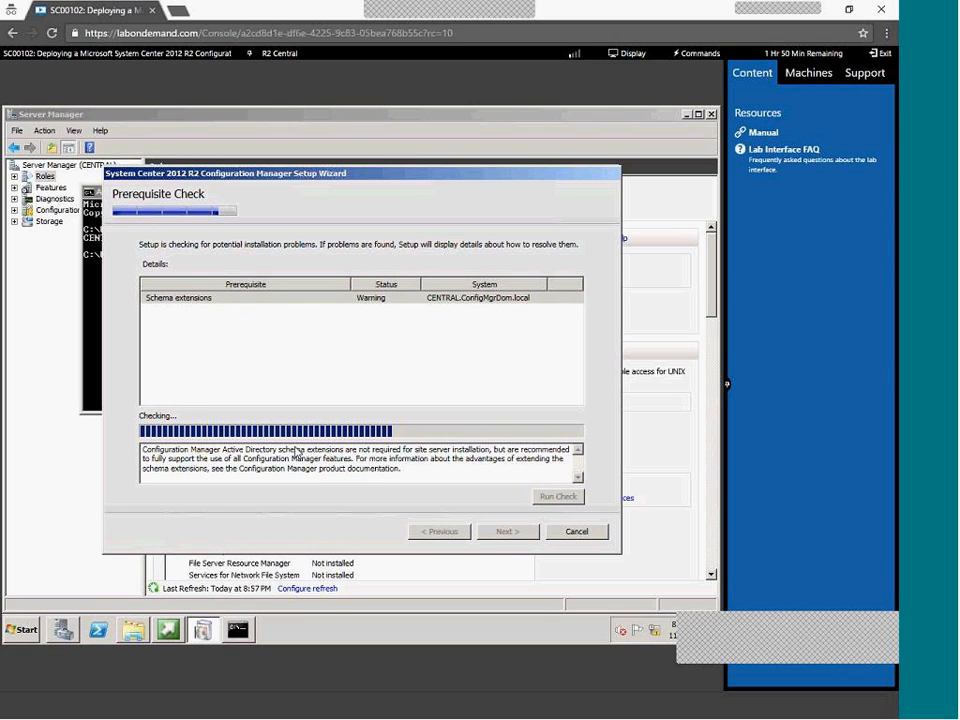
pyautogui.click(180, 302)
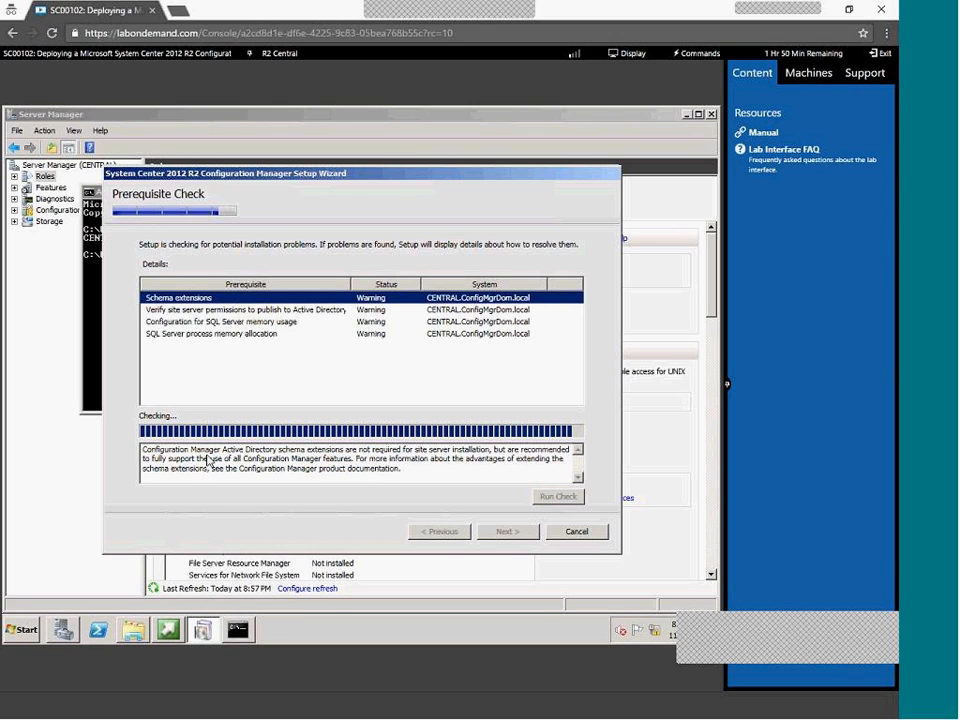
pyautogui.click(238, 312)
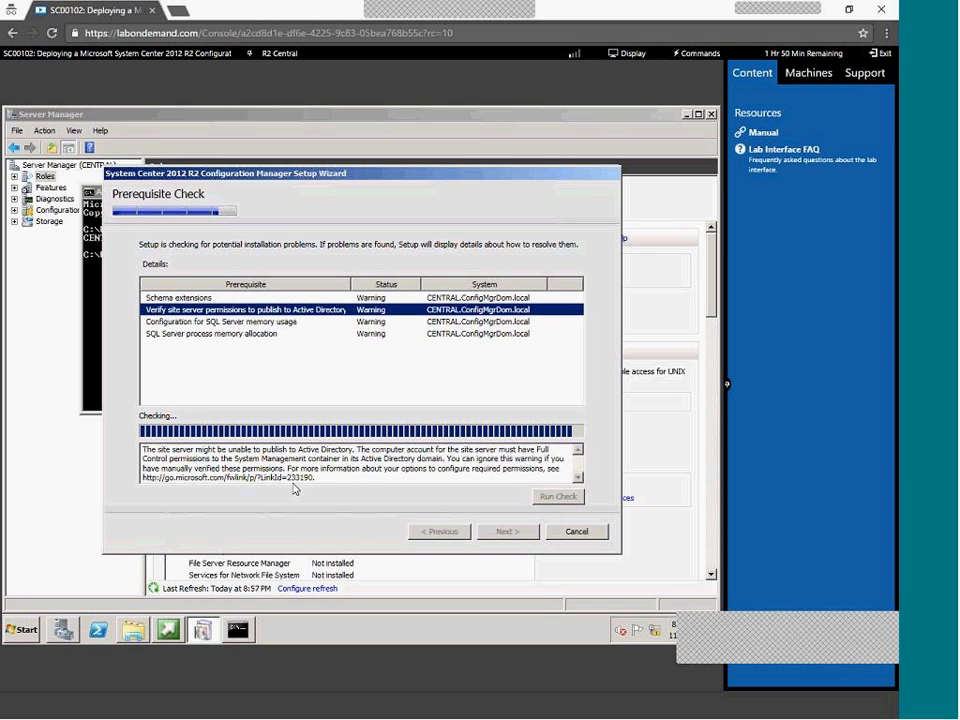
pyautogui.moveTo(263, 461); pyautogui.dragTo(404, 468)
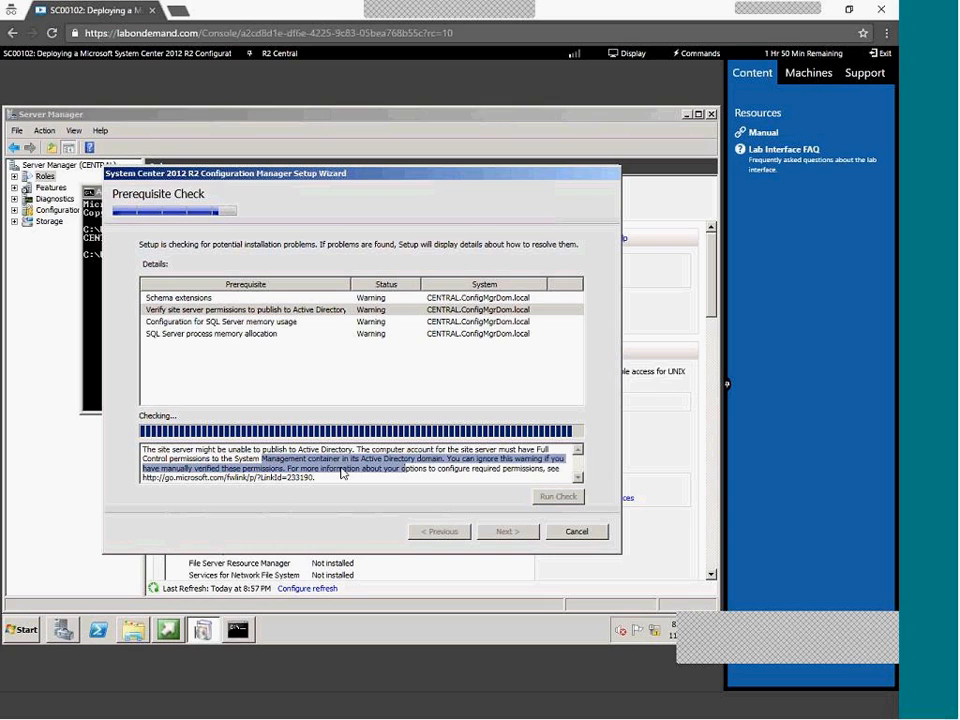
# Read the SQL Server memory and IIS HTTPS management and distribution point warnings, then revisit the earlier ones
pyautogui.click(200, 322)
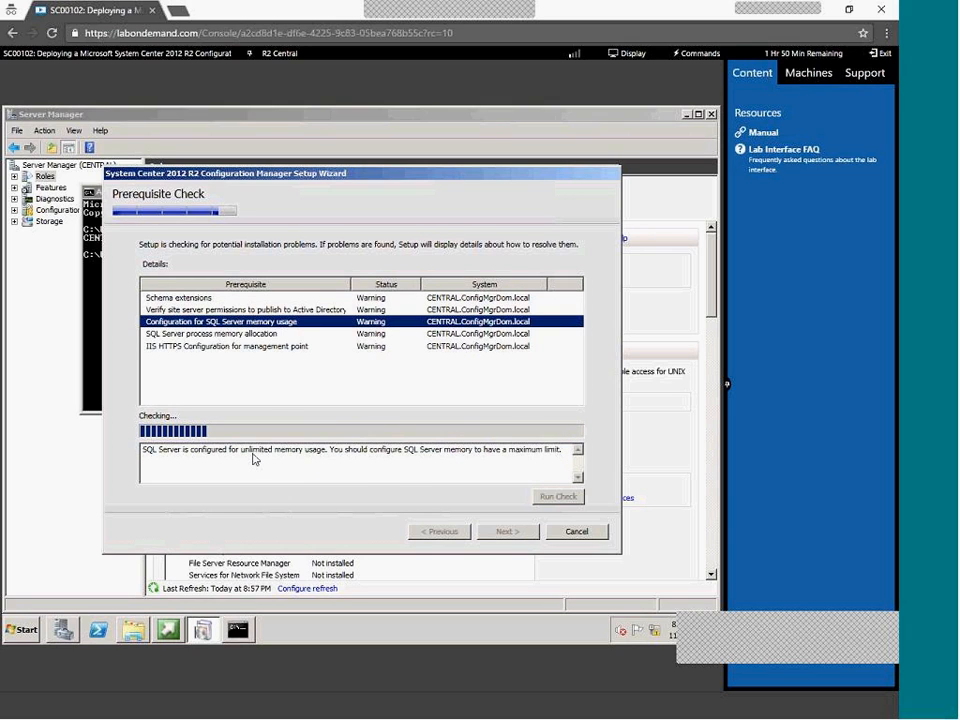
pyautogui.click(206, 346)
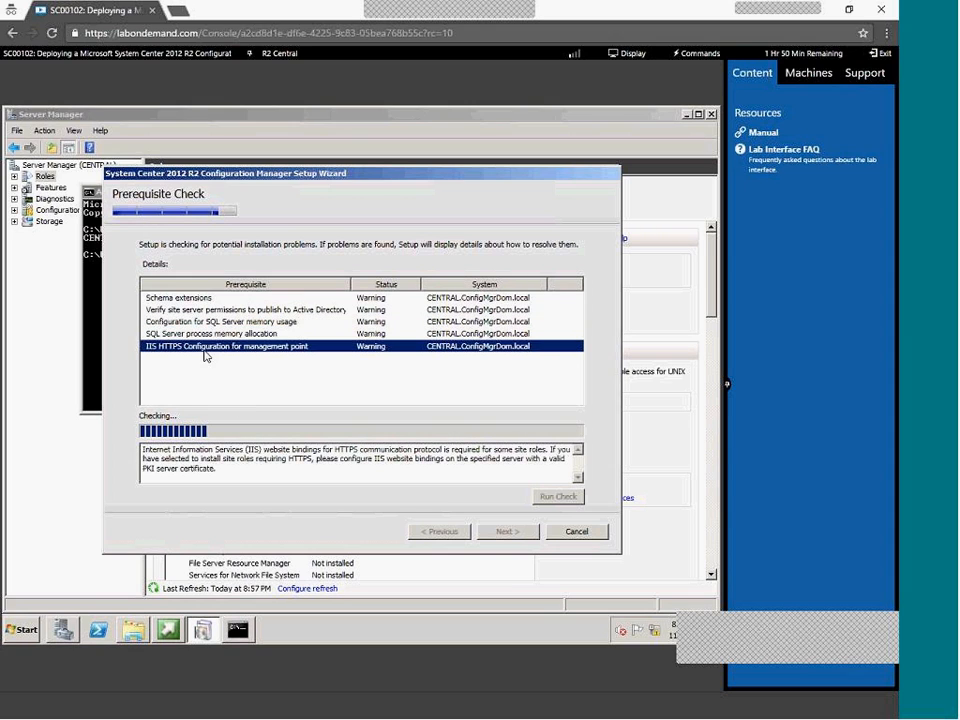
pyautogui.moveTo(187, 450); pyautogui.dragTo(490, 450)
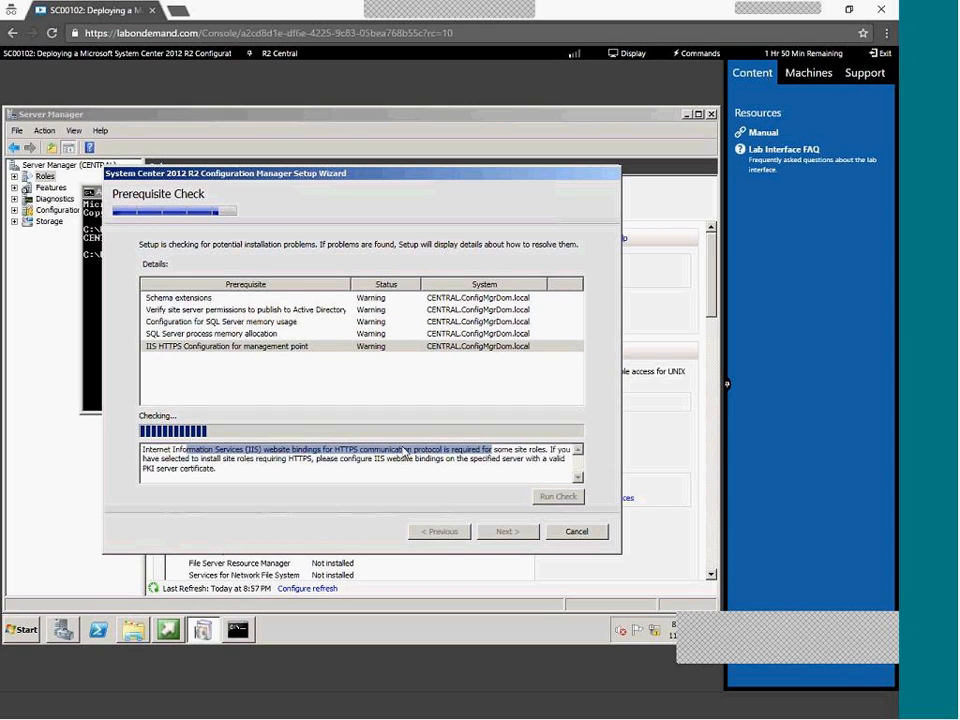
pyautogui.click(190, 334)
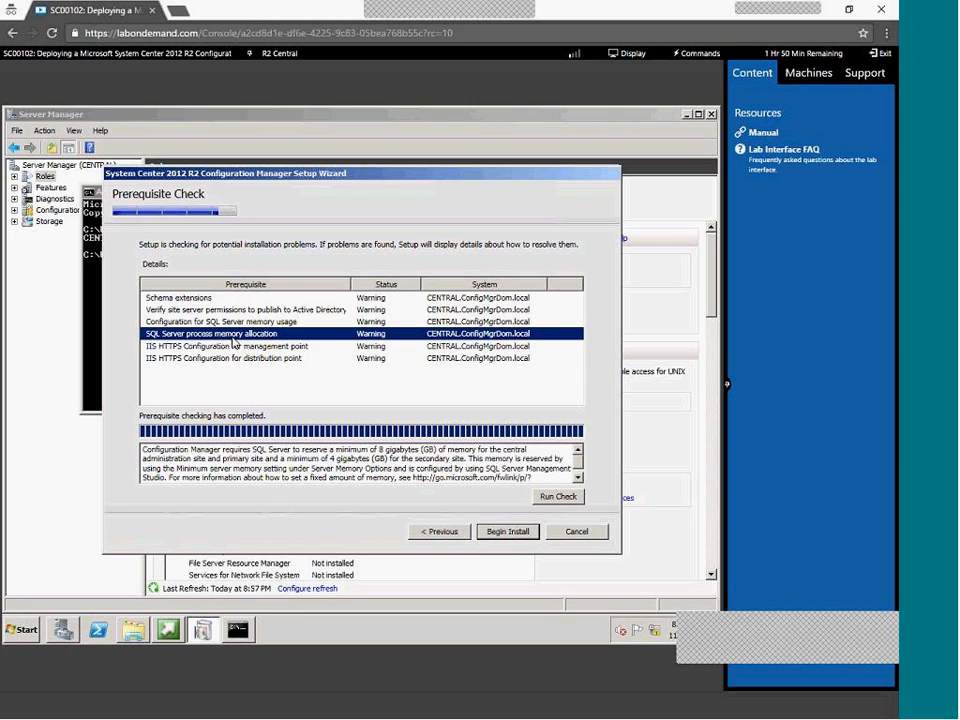
pyautogui.doubleClick(230, 478)
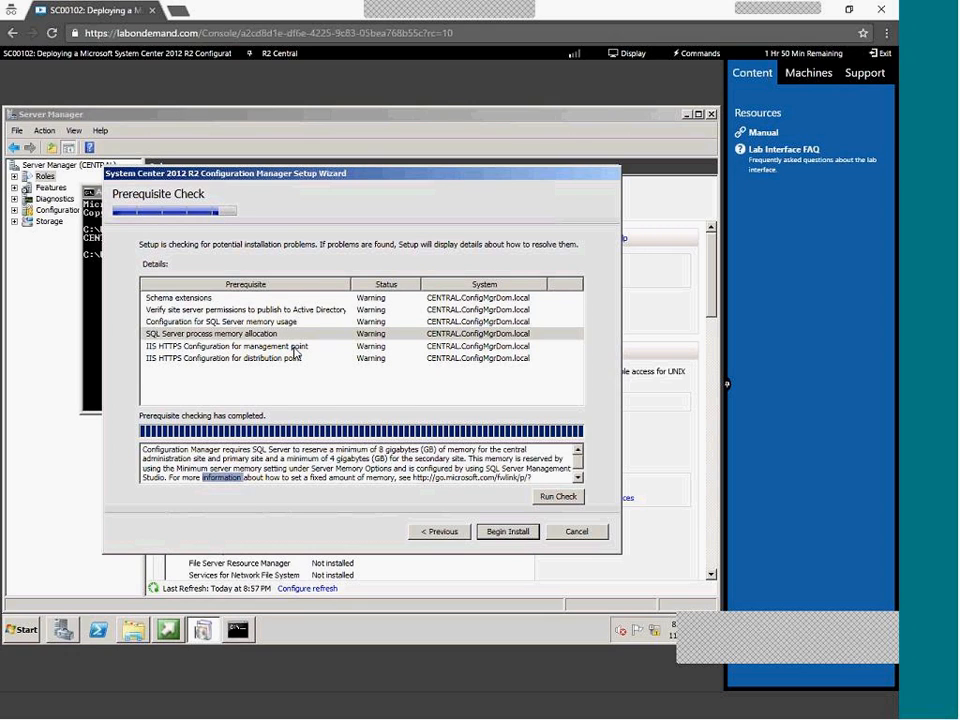
pyautogui.click(180, 357)
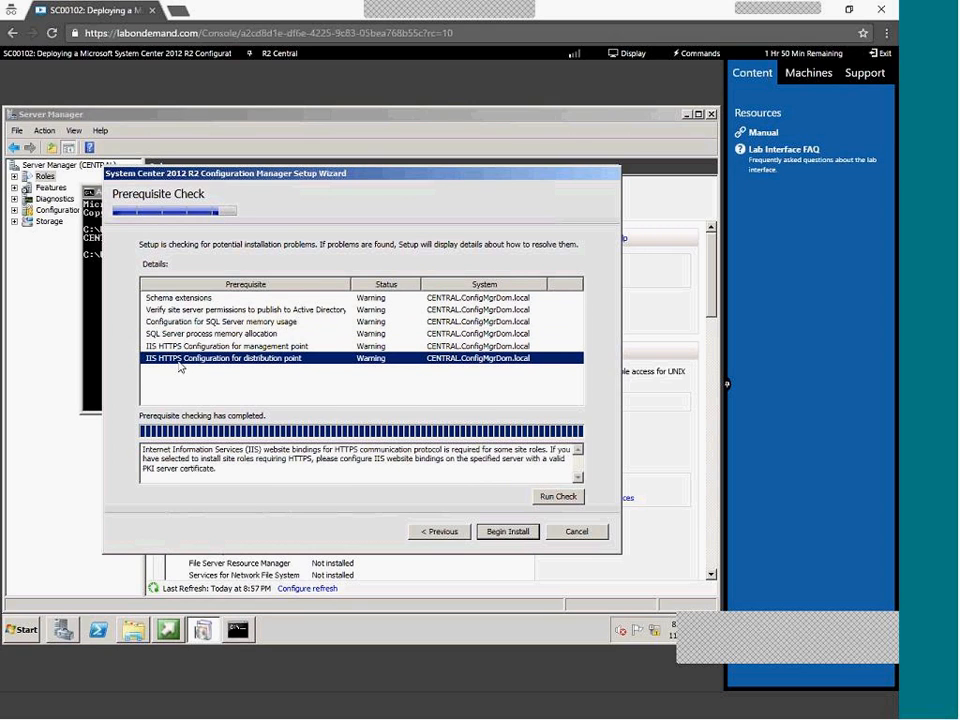
pyautogui.click(184, 314)
pyautogui.press('Up')
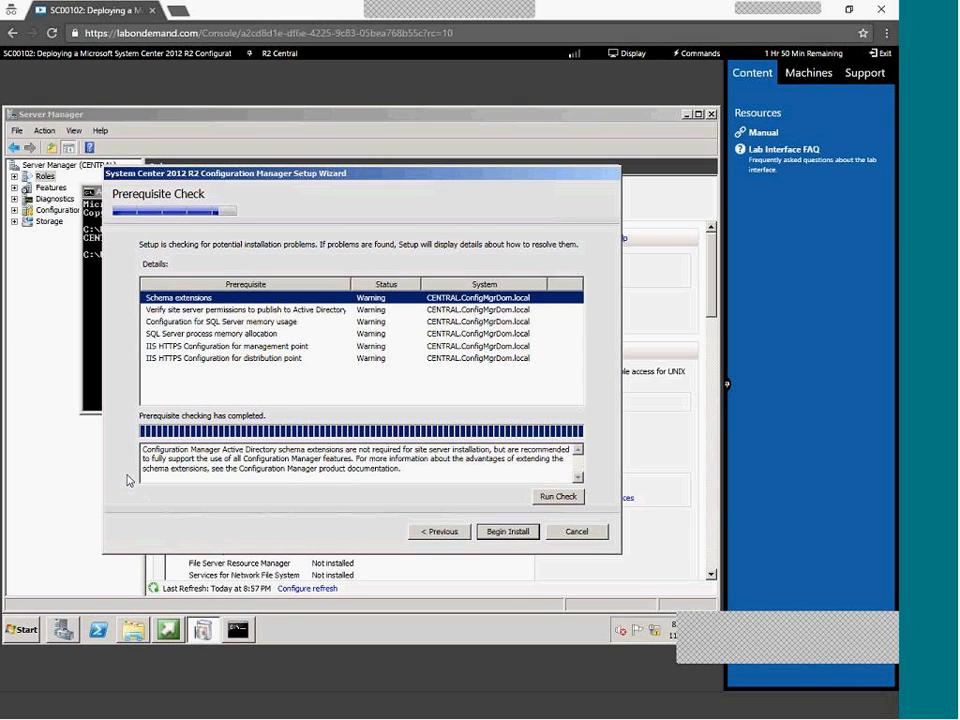
pyautogui.click(30, 632)
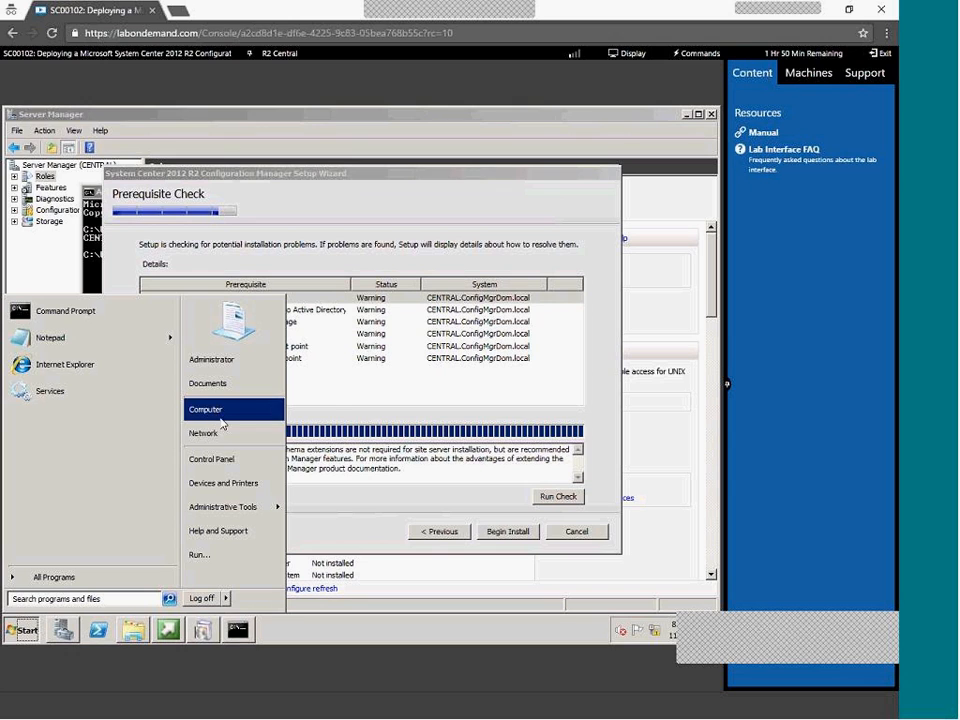
# Open ConfigMgrSetup.log on Local Disk (C:) and read its final lines
pyautogui.click(216, 414)
pyautogui.doubleClick(190, 197)
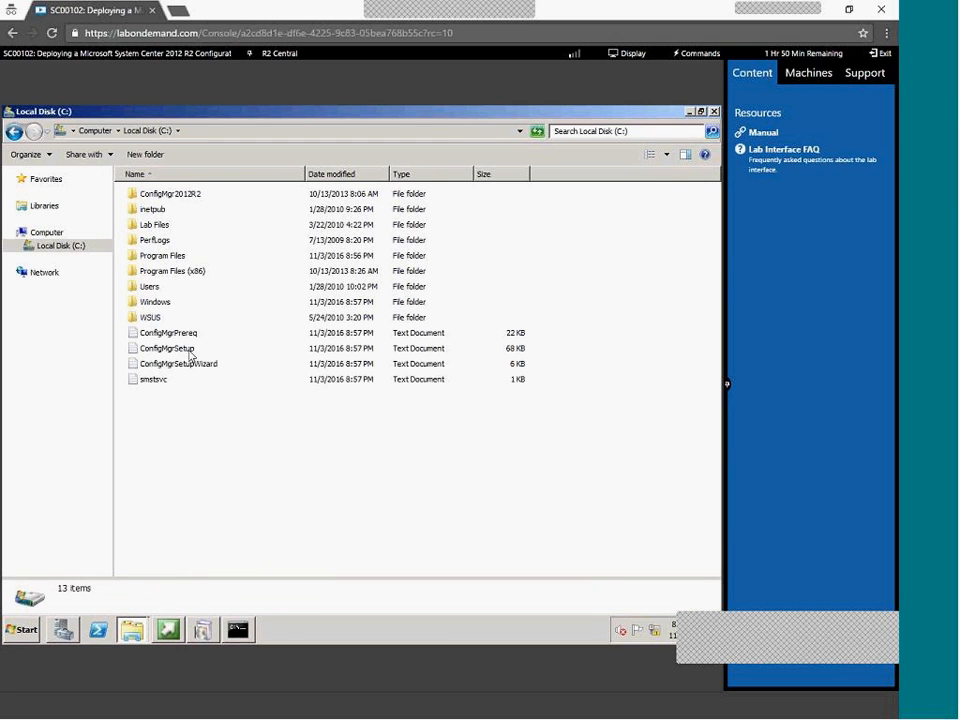
pyautogui.click(190, 352)
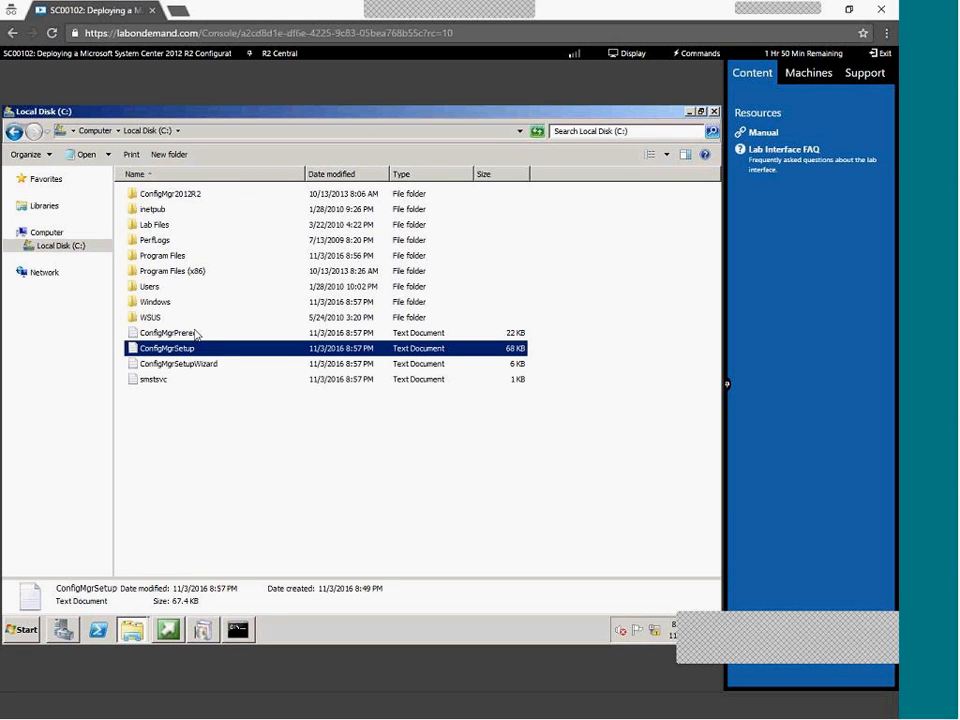
pyautogui.click(197, 334)
pyautogui.doubleClick(195, 357)
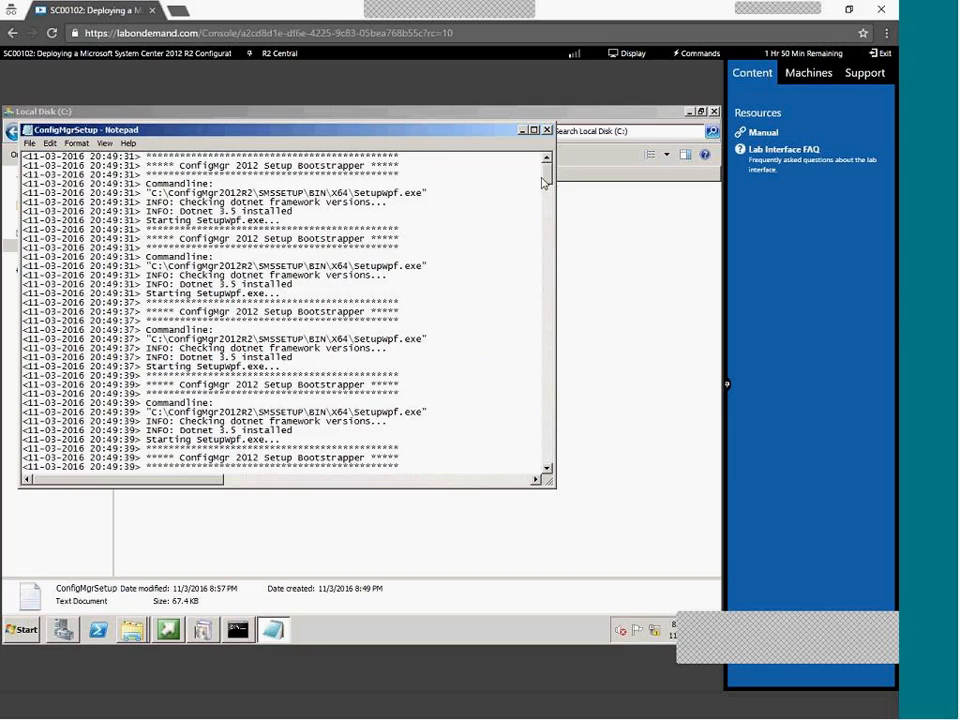
pyautogui.scroll(-20, 548, 337)
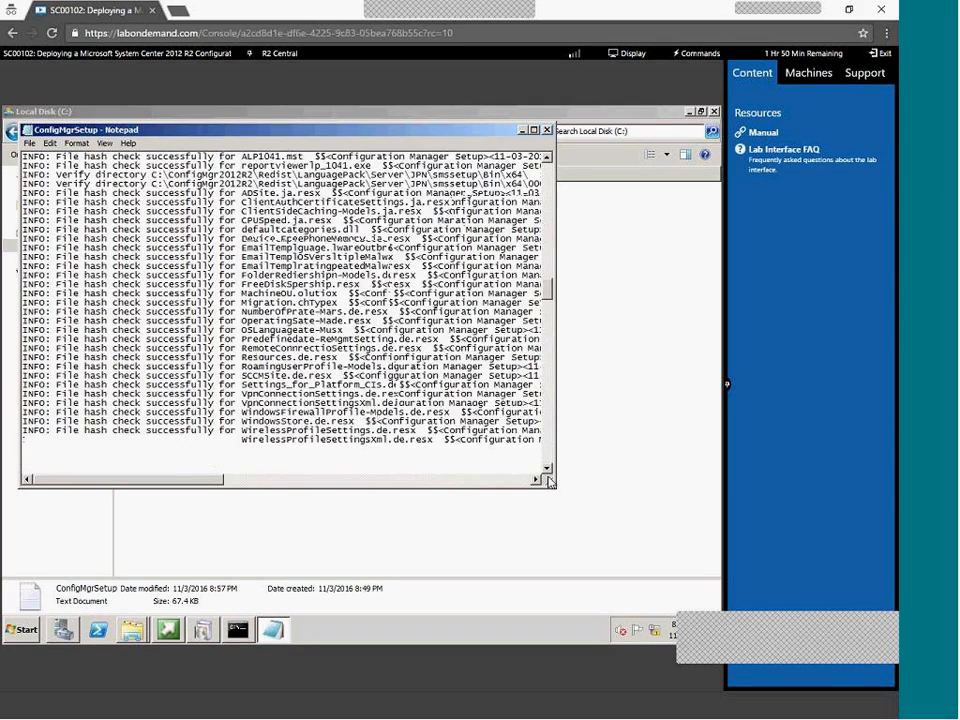
pyautogui.scroll(-3, 258, 336)
pyautogui.moveTo(125, 175); pyautogui.dragTo(135, 432)
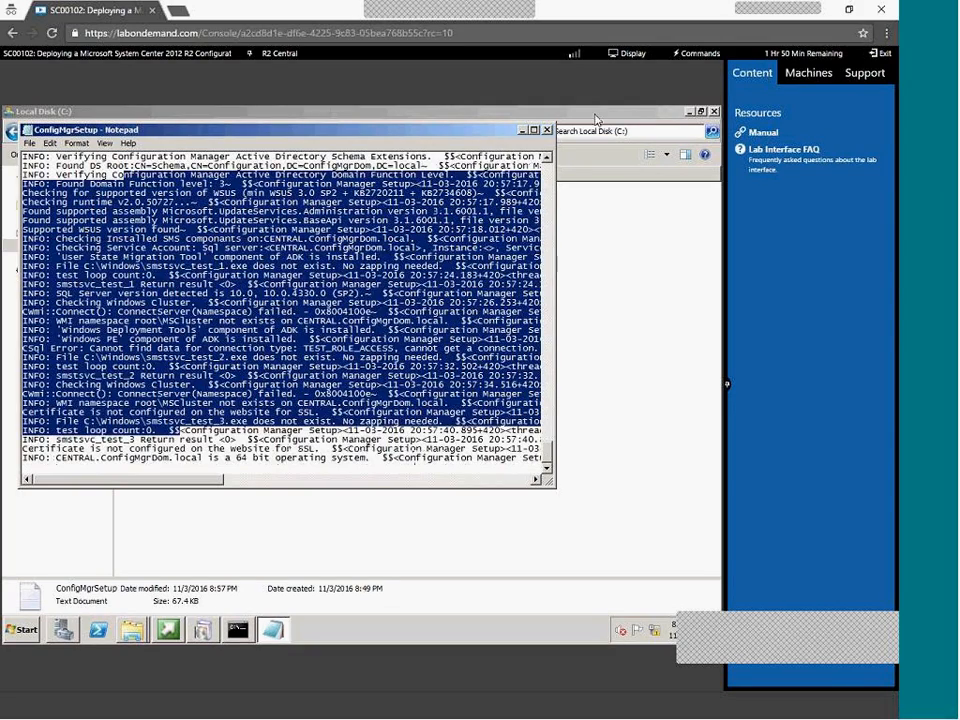
# Close the setup log and leave the Labs on Demand console
pyautogui.click(547, 131)
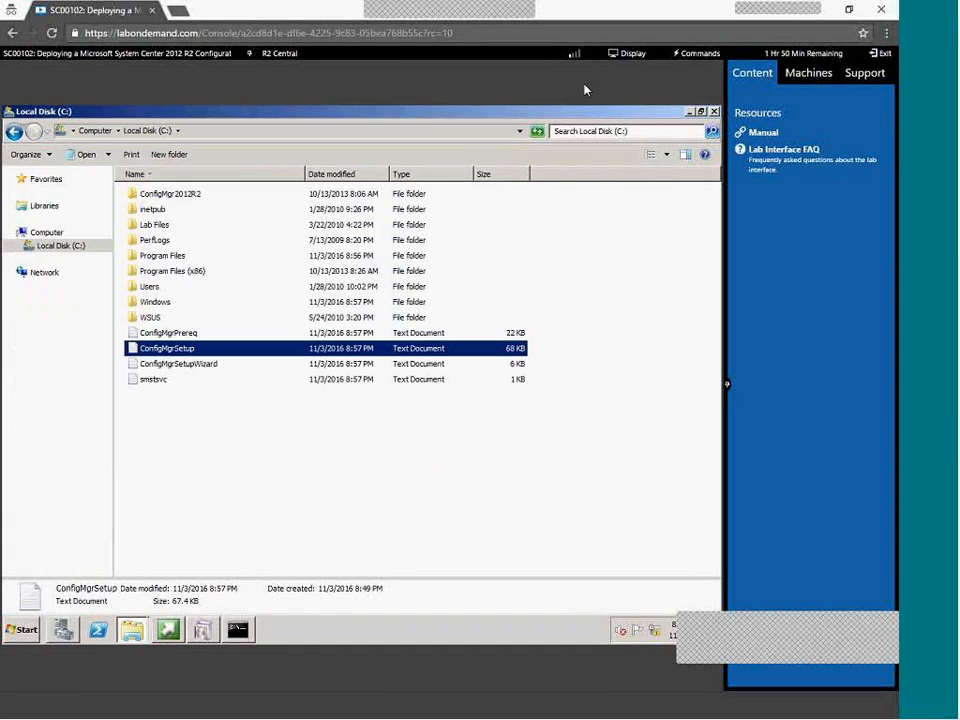
pyautogui.click(881, 10)
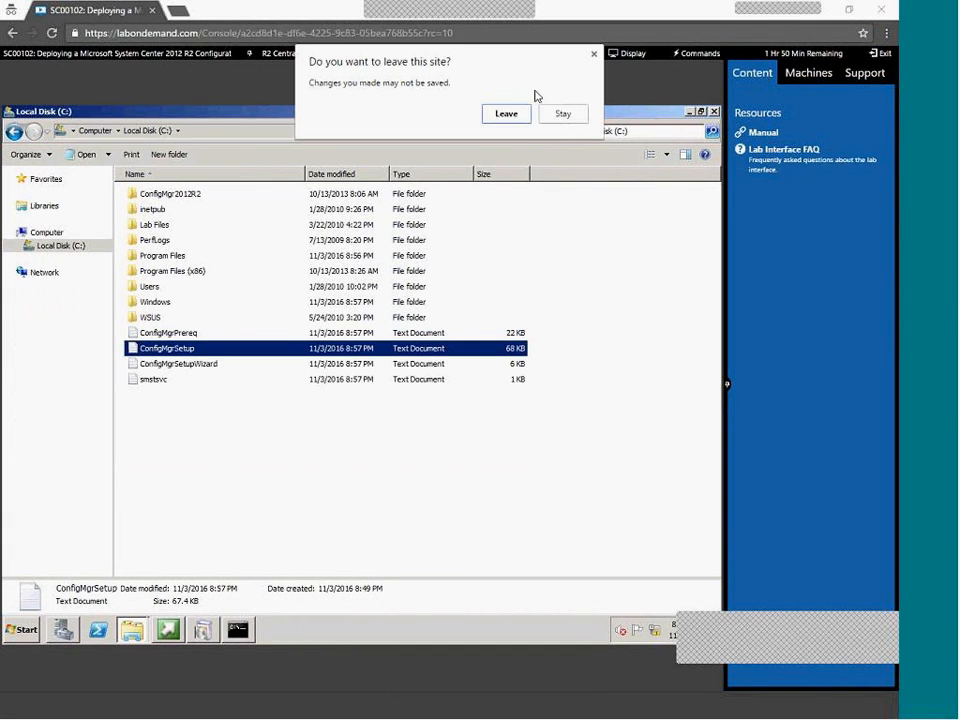
pyautogui.click(507, 115)
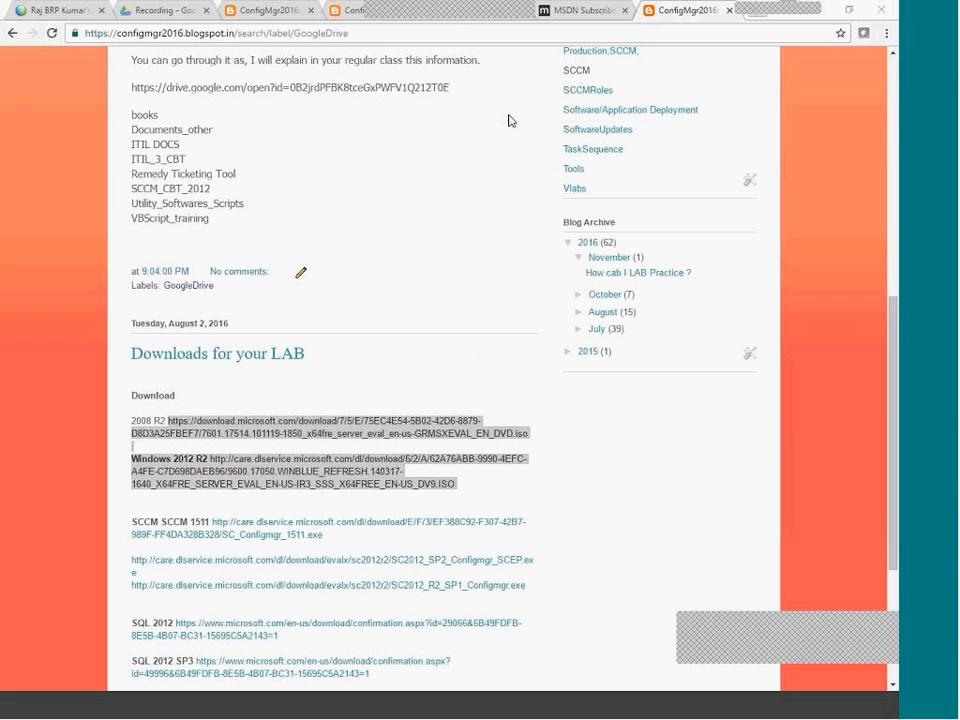
# Dismiss the restart notice and close SQL Server Setup, the Installation Center and the DVD Drive window
pyautogui.click(692, 714)
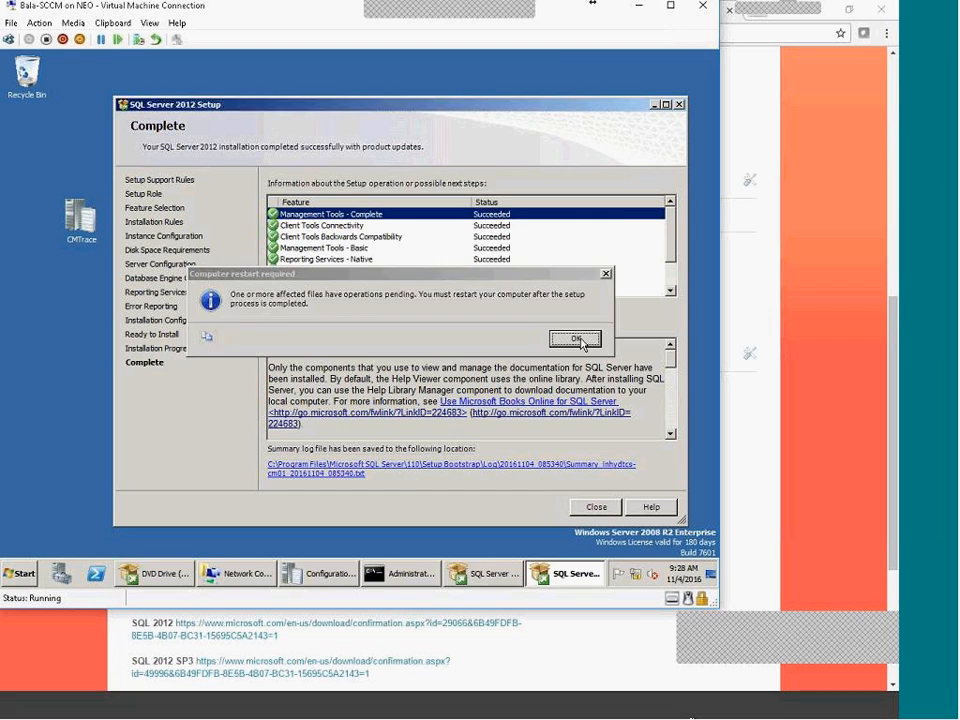
pyautogui.click(580, 341)
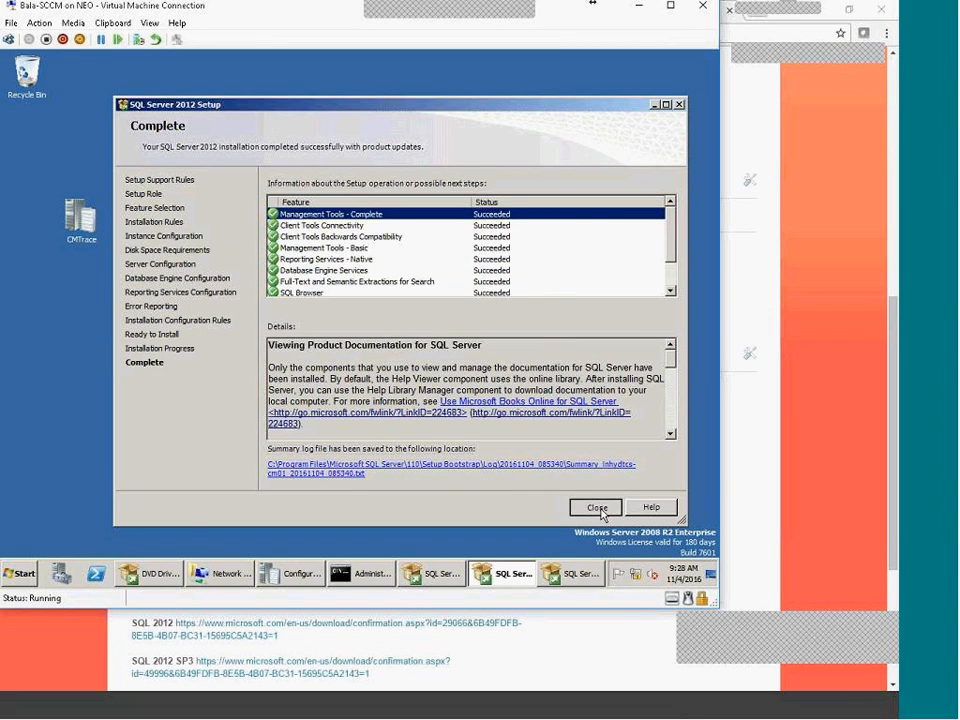
pyautogui.click(596, 507)
pyautogui.click(555, 577)
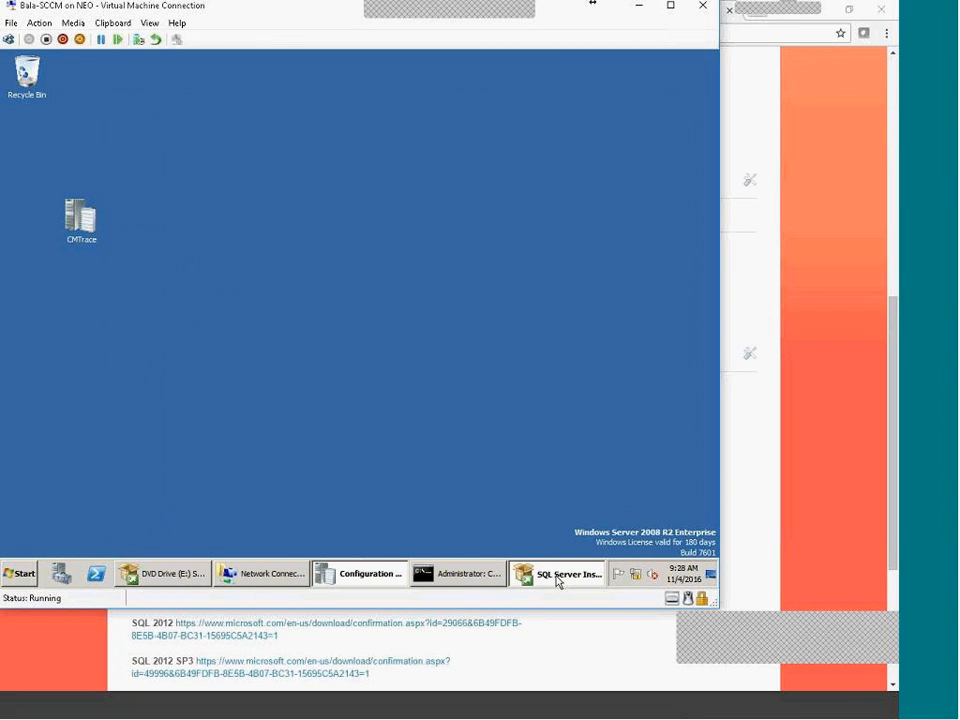
pyautogui.click(712, 55)
pyautogui.click(72, 22)
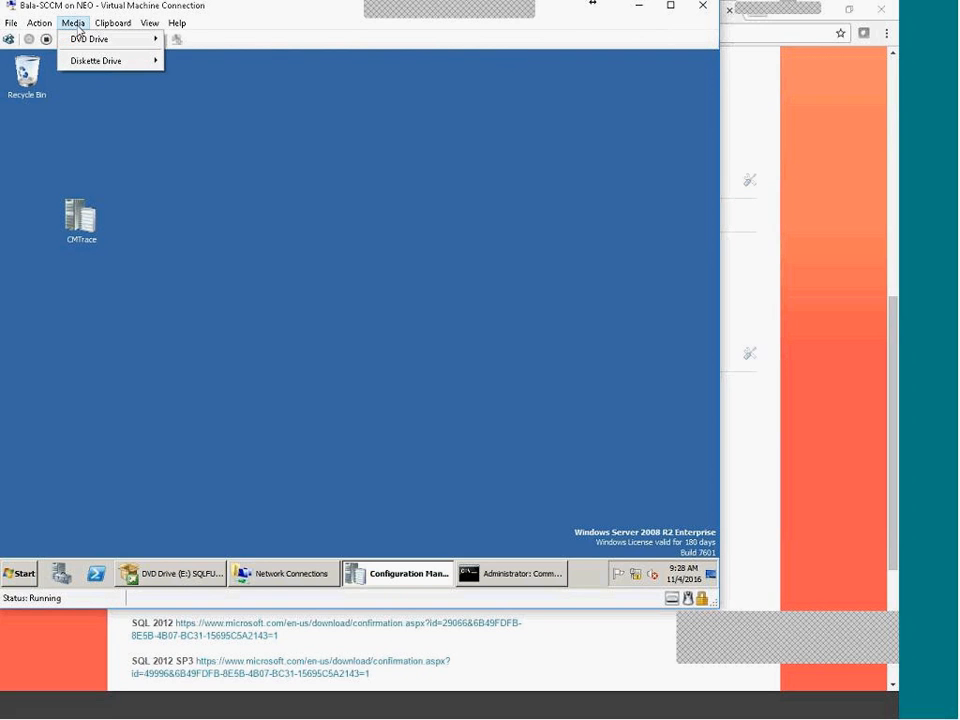
pyautogui.moveTo(85, 41)
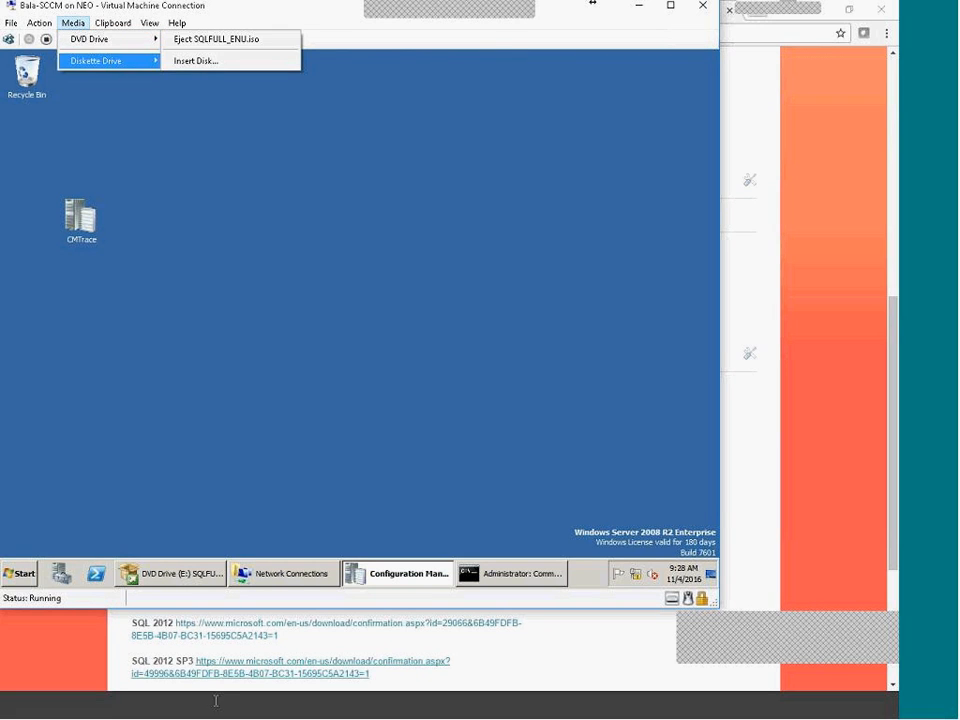
pyautogui.click(193, 574)
# Close the DVD Drive (E:) window and insert sql 2012 sp3.iso into the VM's DVD drive
pyautogui.rightClick(192, 570)
pyautogui.click(178, 542)
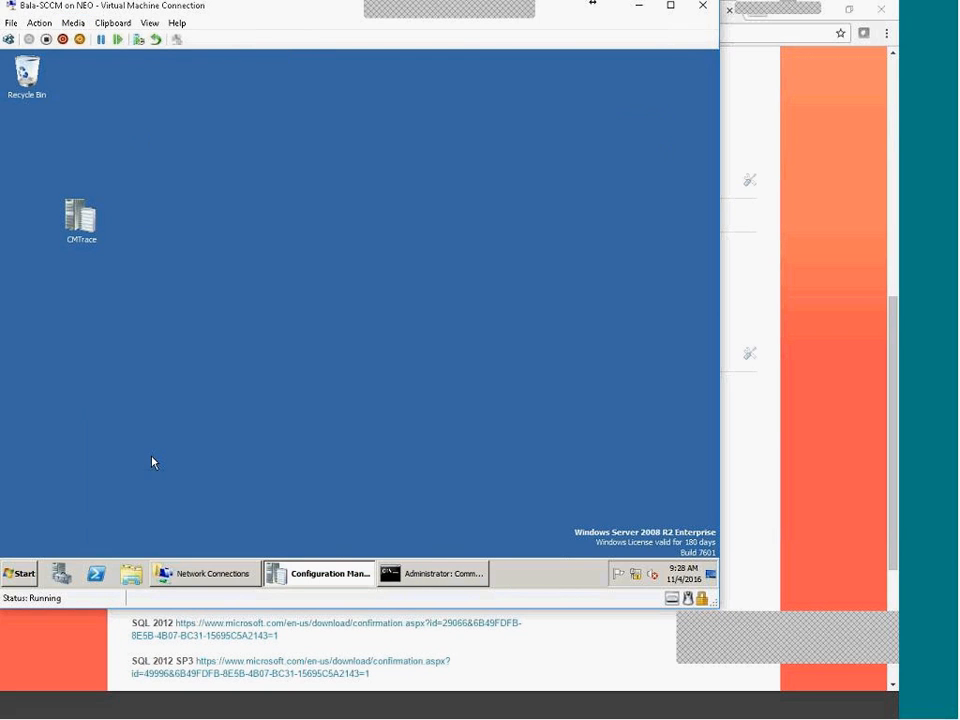
pyautogui.click(72, 22)
pyautogui.moveTo(96, 39)
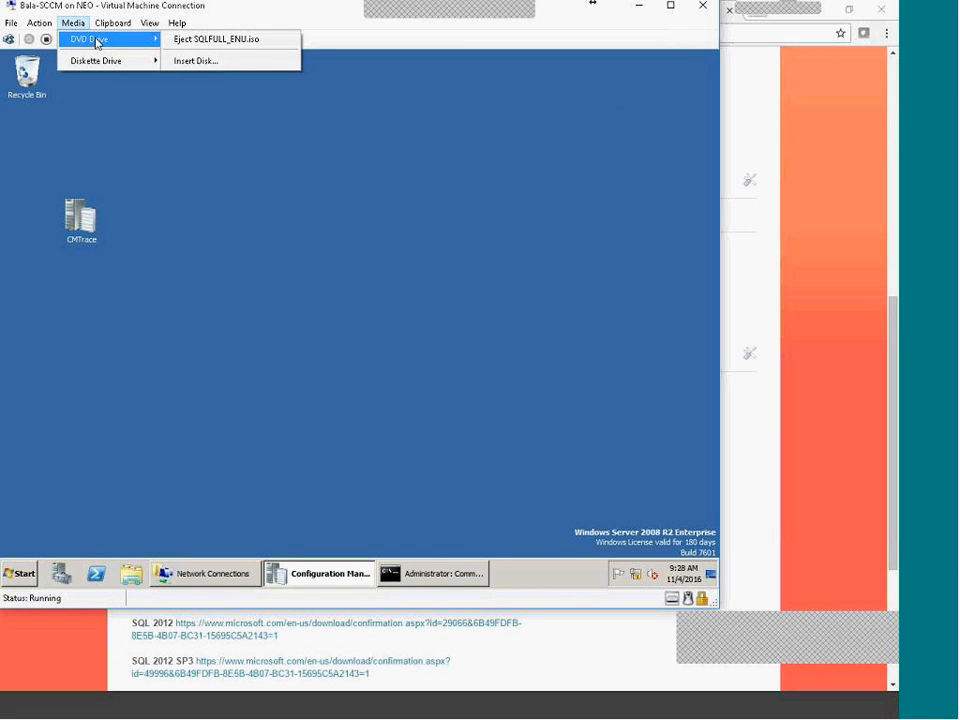
pyautogui.click(216, 60)
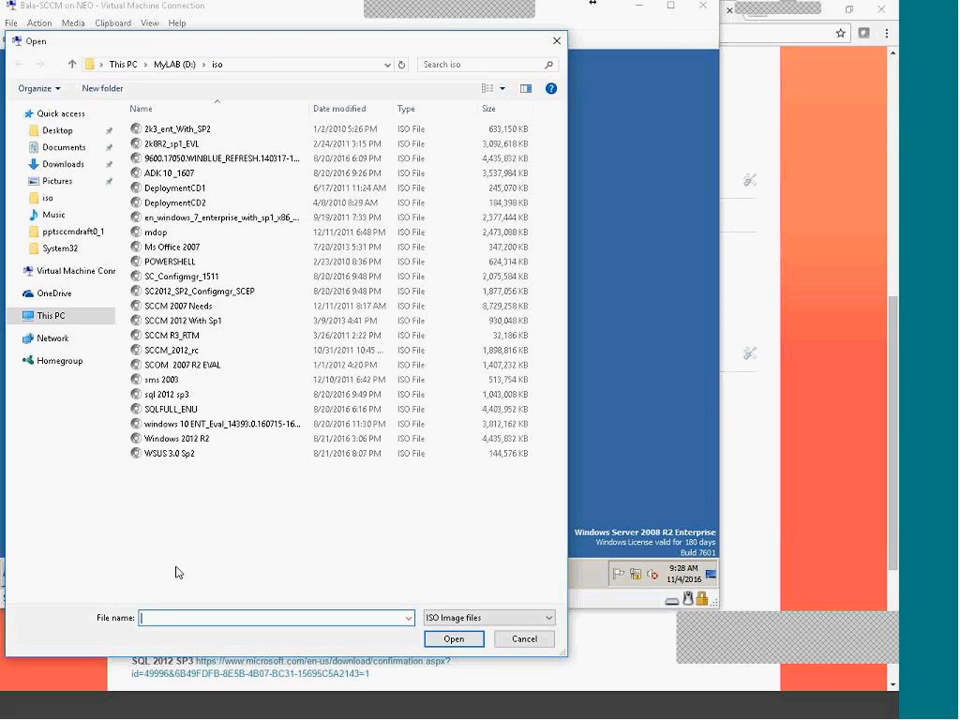
pyautogui.click(170, 400)
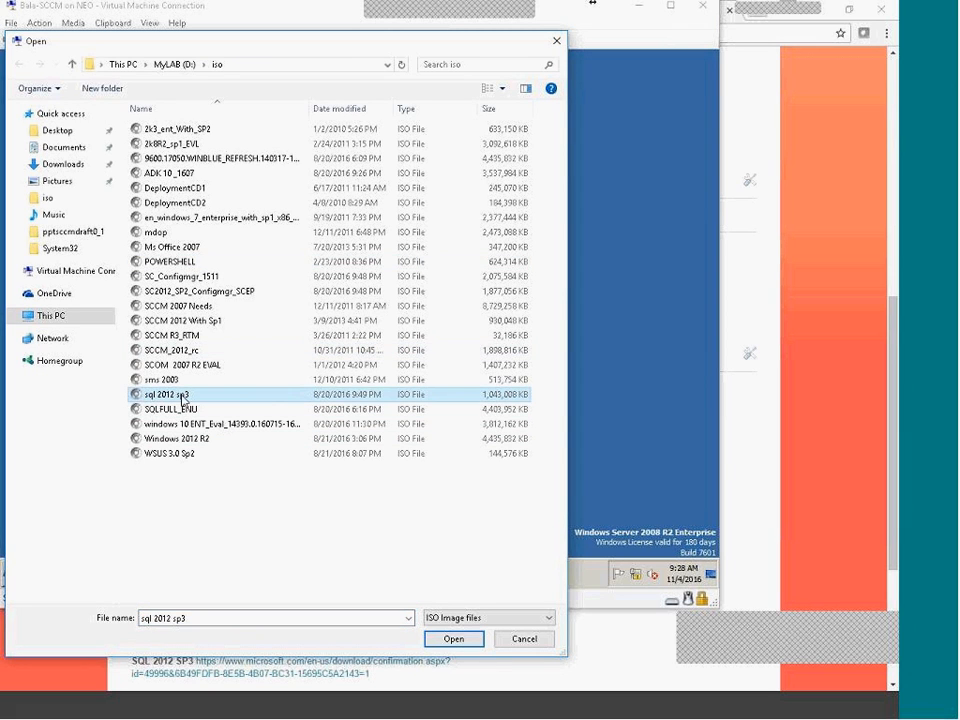
pyautogui.doubleClick(229, 403)
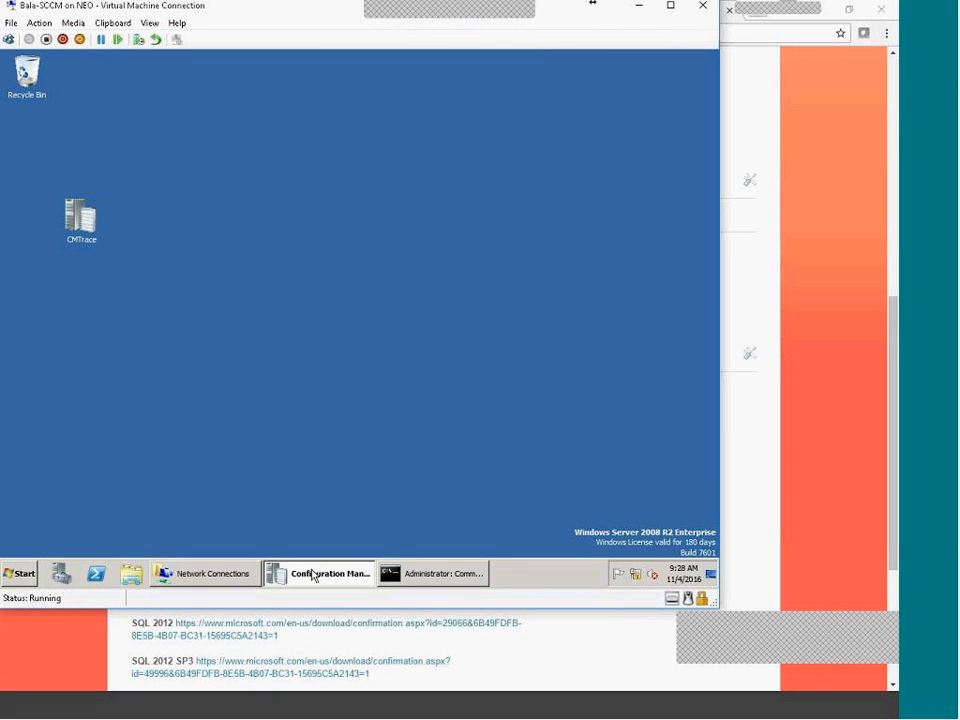
# Run the SQLServer2012SP3 package from DVD Drive (E:)
pyautogui.click(131, 573)
pyautogui.click(209, 386)
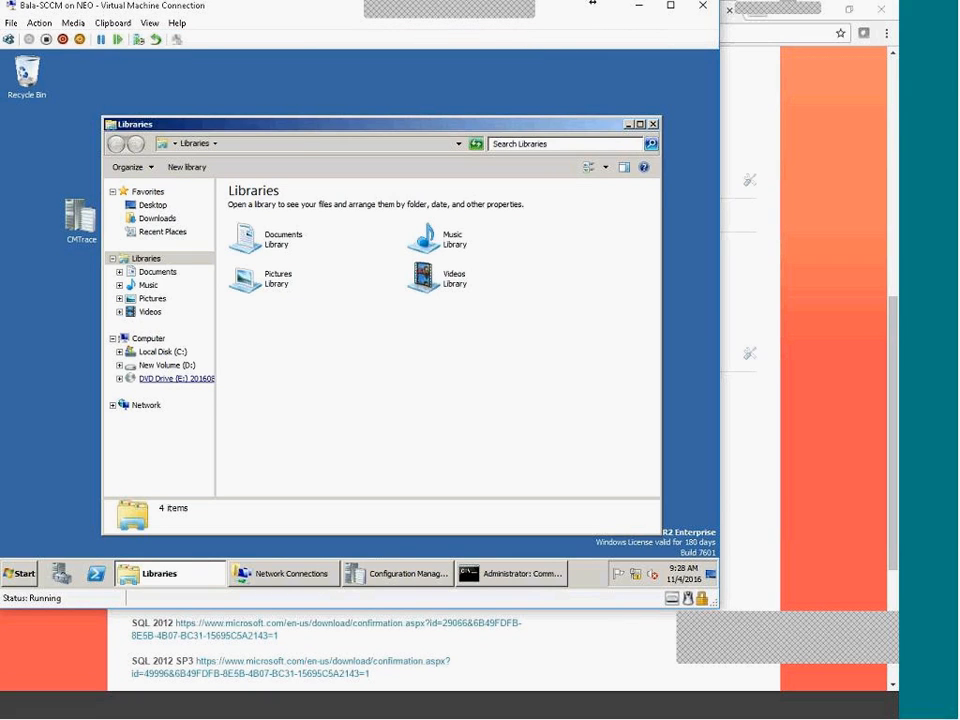
pyautogui.doubleClick(288, 208)
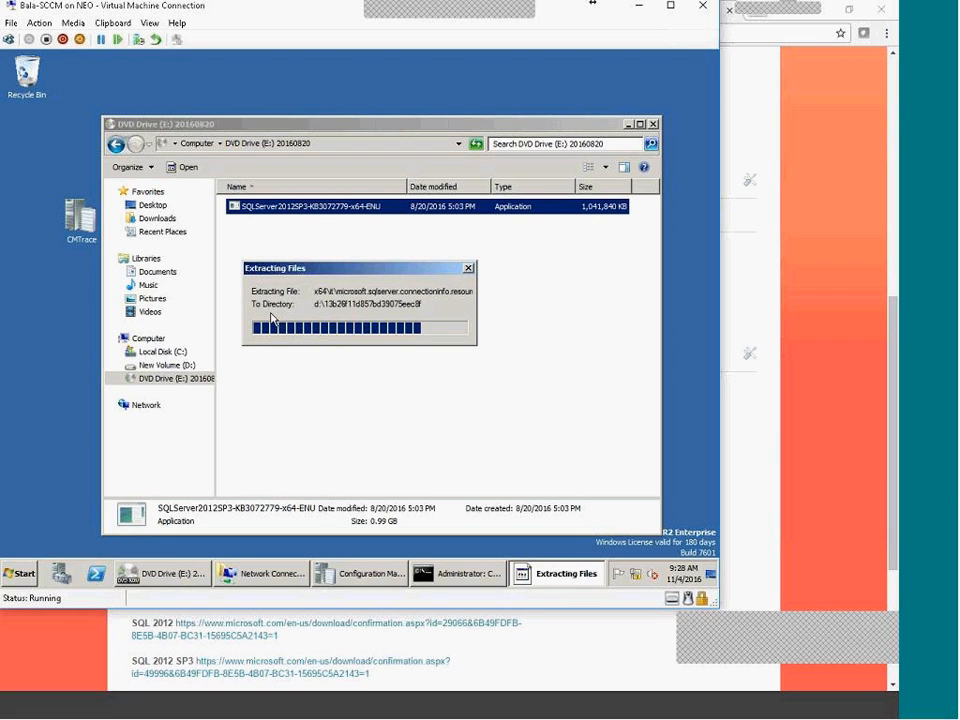
# Open the extracted 13b26f11d857bd39075eec8f folder on New Volume (D:)
pyautogui.click(198, 143)
pyautogui.doubleClick(450, 152)
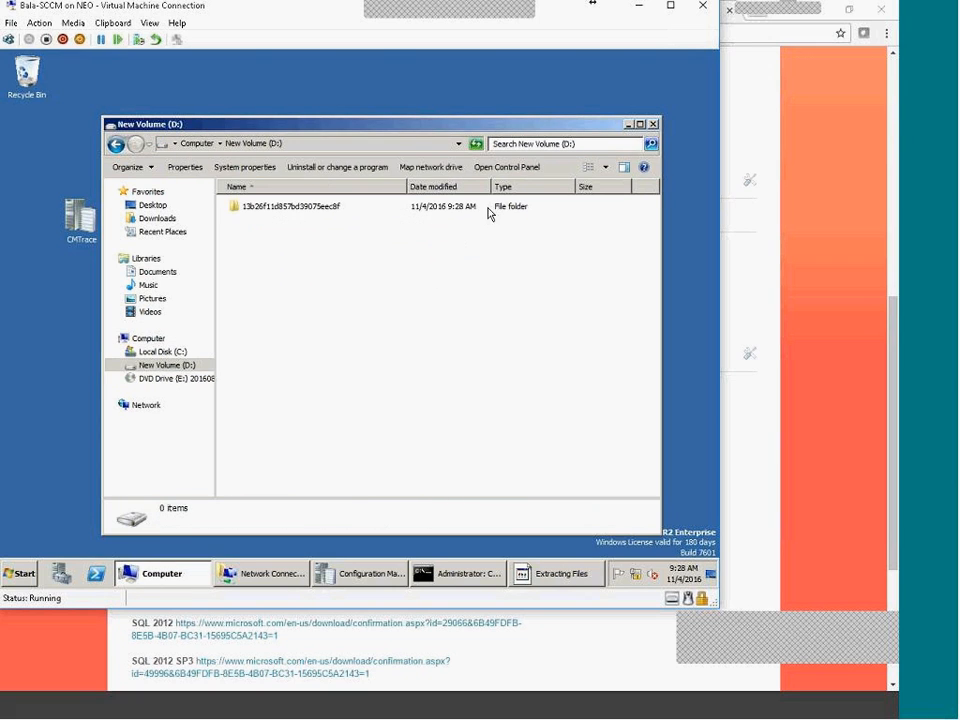
pyautogui.click(268, 214)
pyautogui.doubleClick(268, 208)
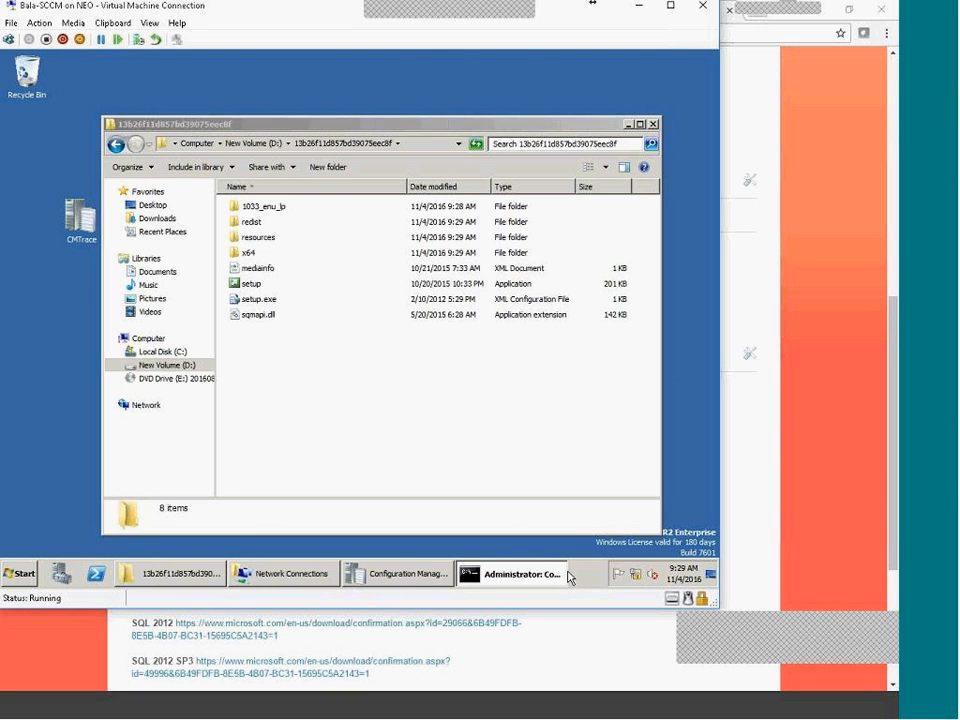
pyautogui.click(505, 577)
pyautogui.click(505, 577)
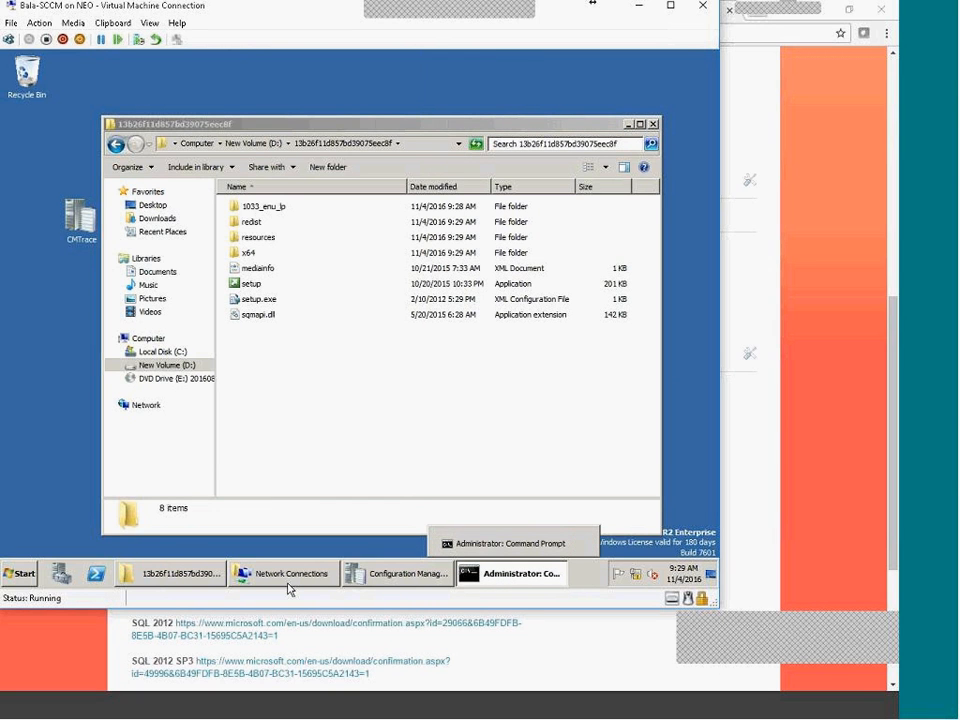
pyautogui.click(528, 423)
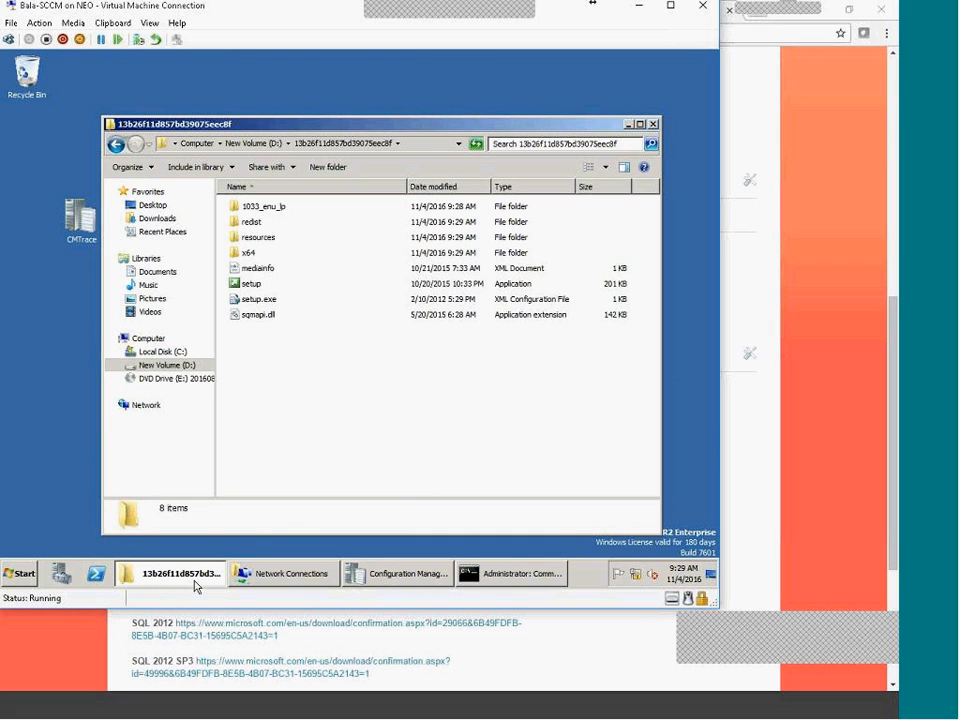
# Drag the CMTrace icon to the desktop's left edge and refocus the extracted-files window
pyautogui.moveTo(196, 586)
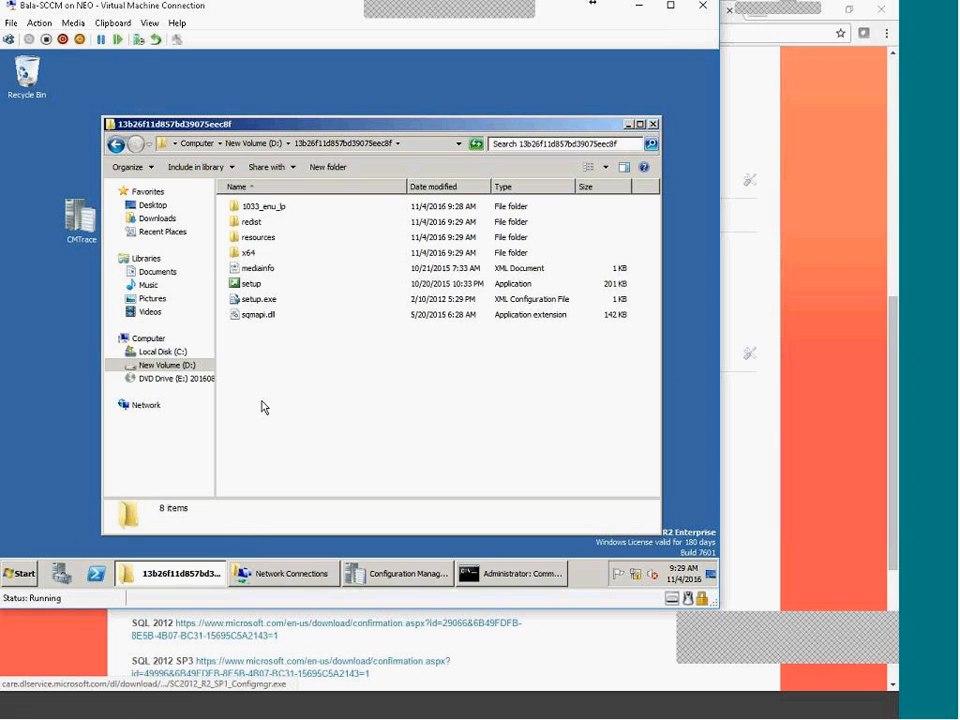
pyautogui.moveTo(72, 234); pyautogui.dragTo(20, 230)
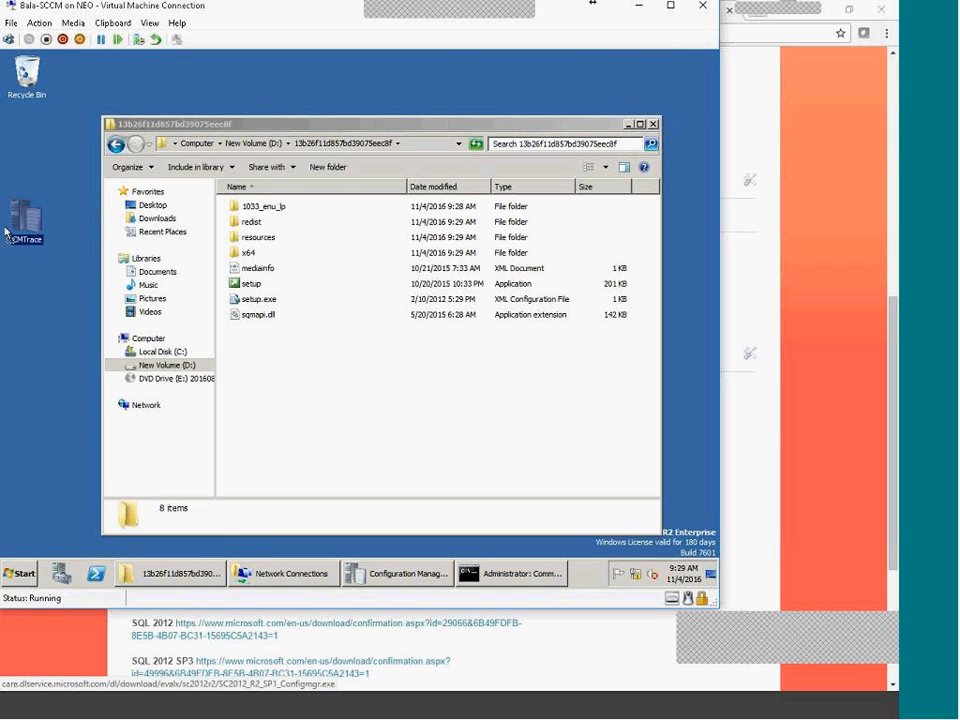
pyautogui.click(320, 417)
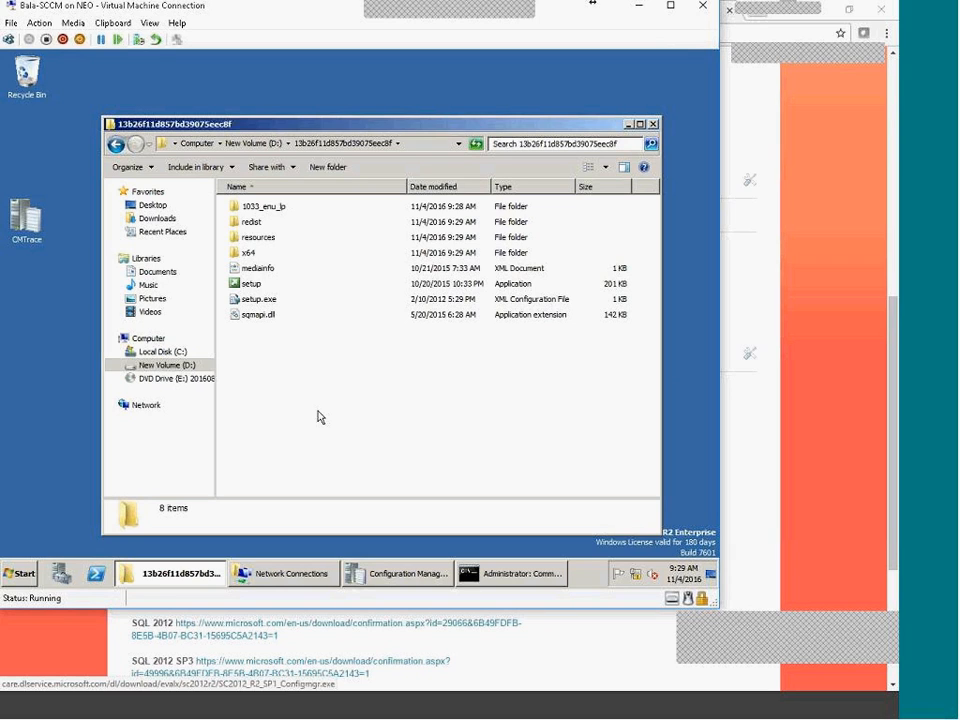
# Check processes, services and performance in Task Manager, close it, and show the setup rule details
pyautogui.rightClick(594, 585)
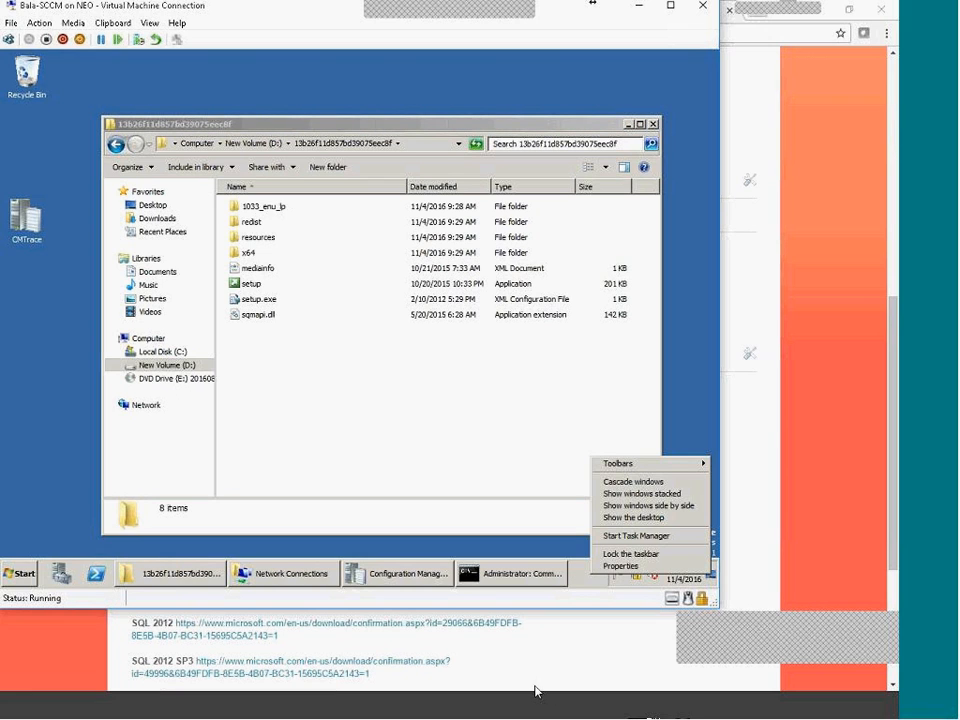
pyautogui.click(612, 538)
pyautogui.click(86, 97)
pyautogui.click(135, 99)
pyautogui.click(158, 98)
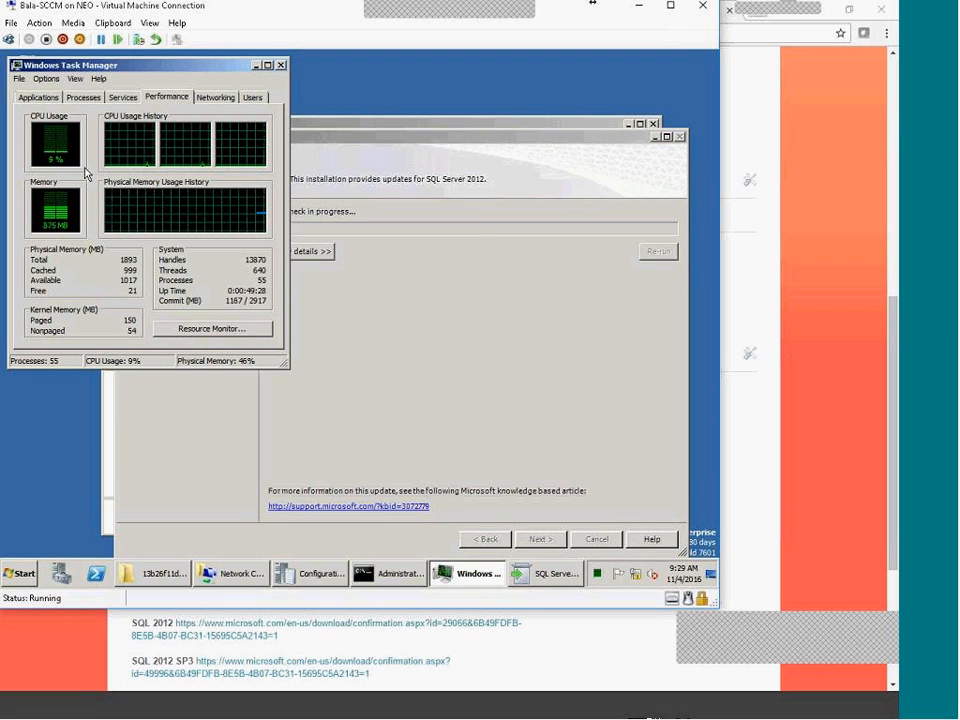
pyautogui.click(281, 65)
pyautogui.click(300, 251)
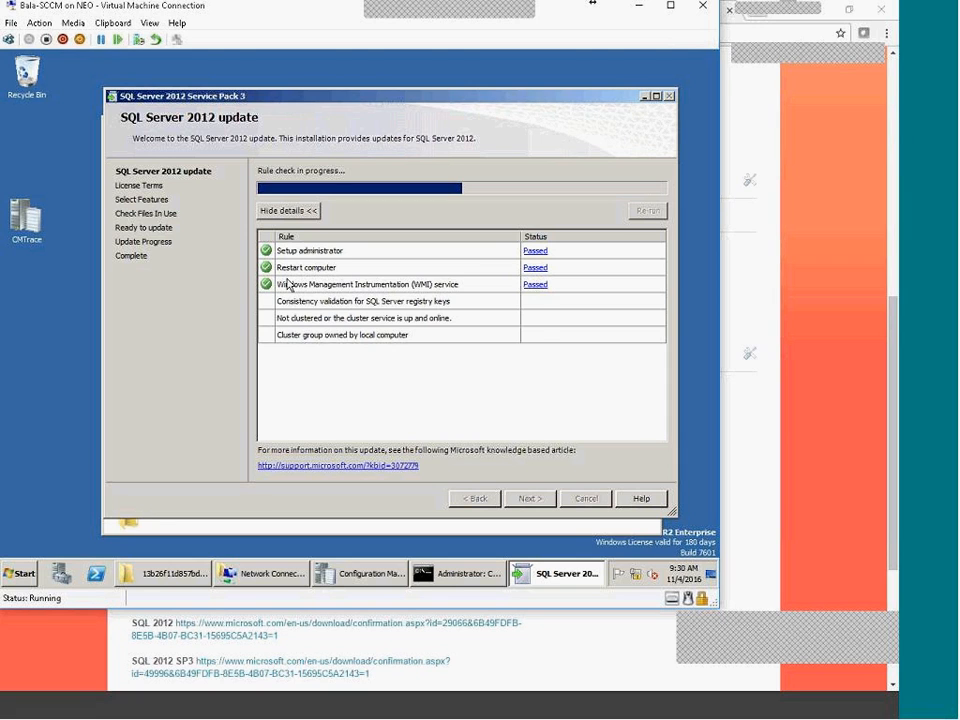
# Pass the rule check, accept the SP3 license terms and keep the MSSQLSERVER features selected
pyautogui.click(527, 497)
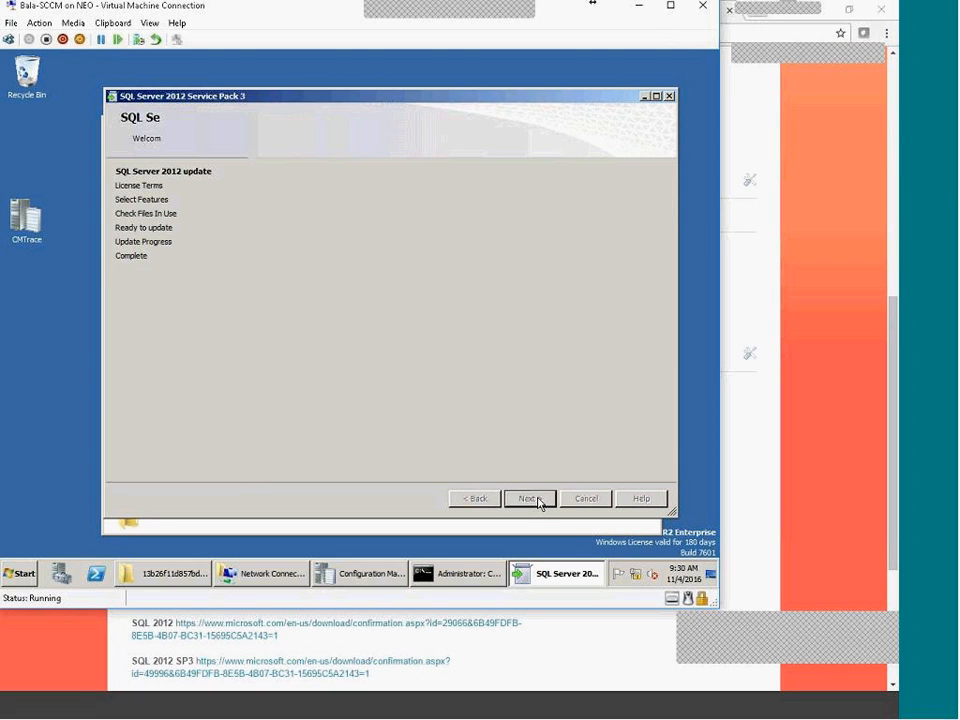
pyautogui.click(261, 410)
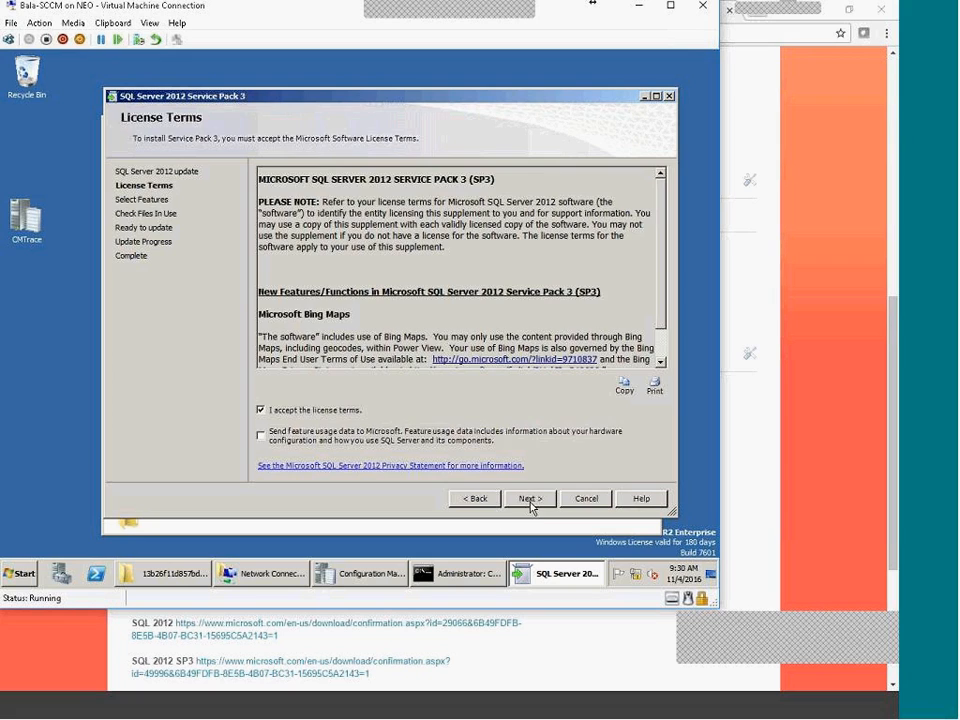
pyautogui.click(532, 500)
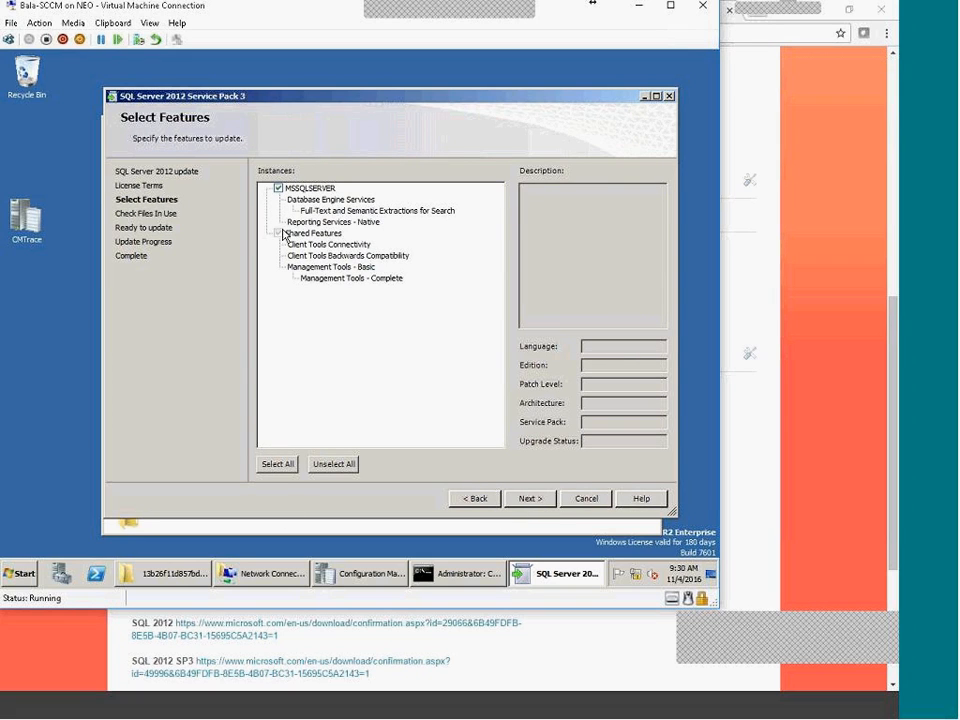
pyautogui.click(542, 500)
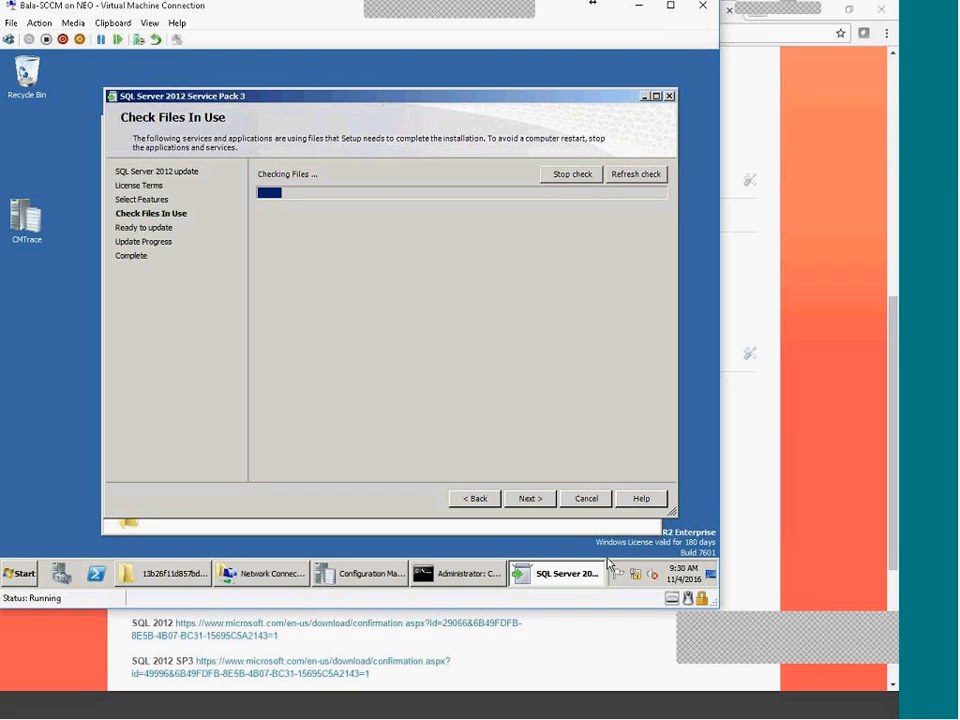
# Open Services from Administrative Tools and select SQL Server (MSSQLSERVER) in the list
pyautogui.click(20, 573)
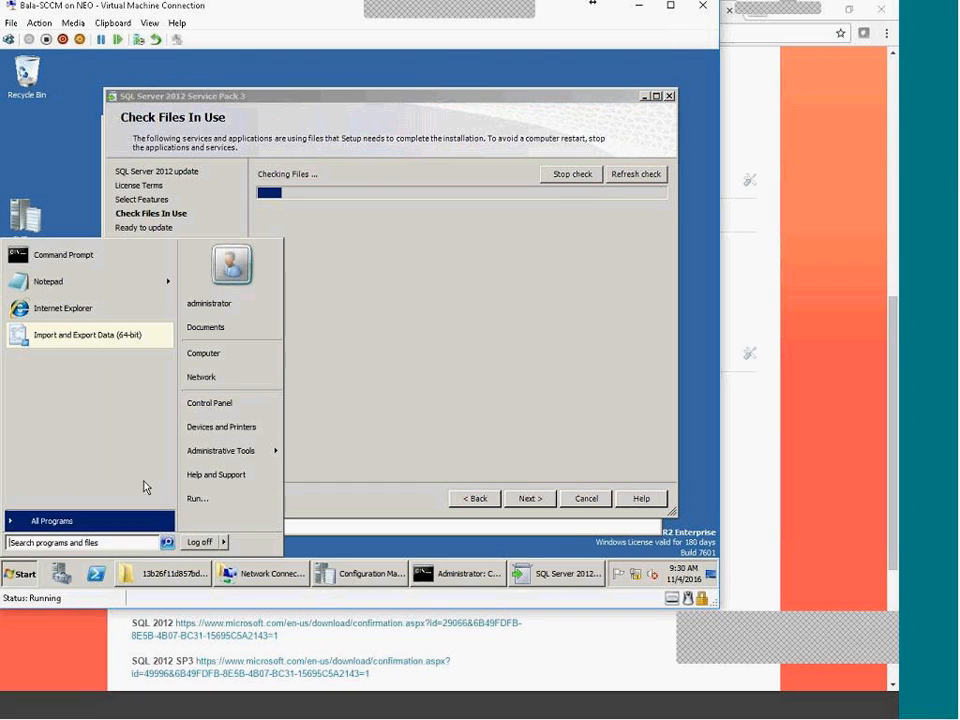
pyautogui.moveTo(230, 450)
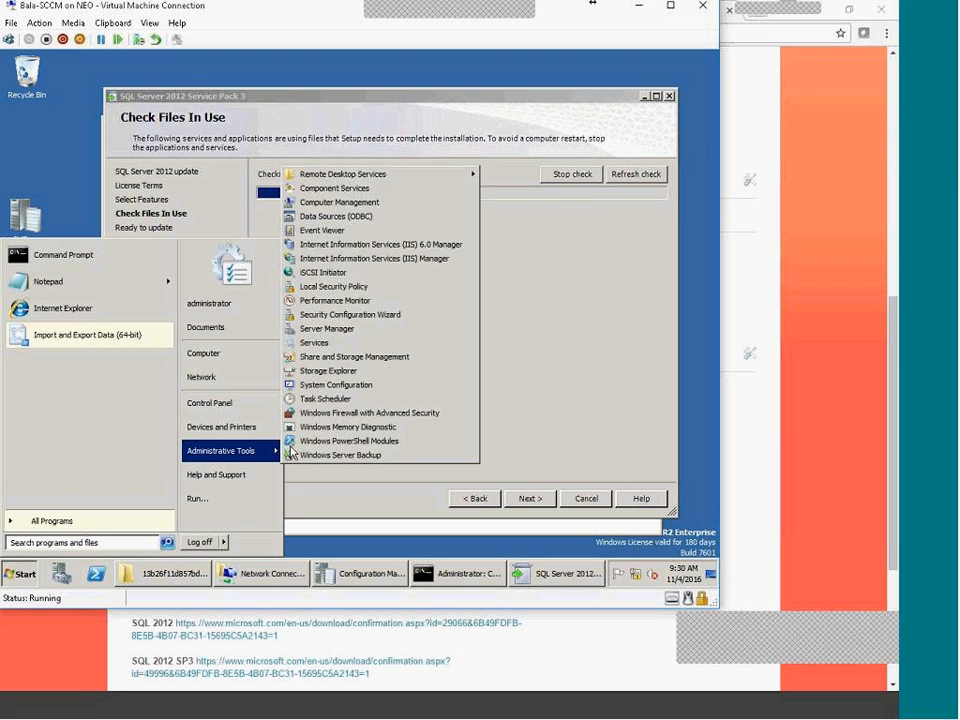
pyautogui.click(327, 345)
pyautogui.click(365, 260)
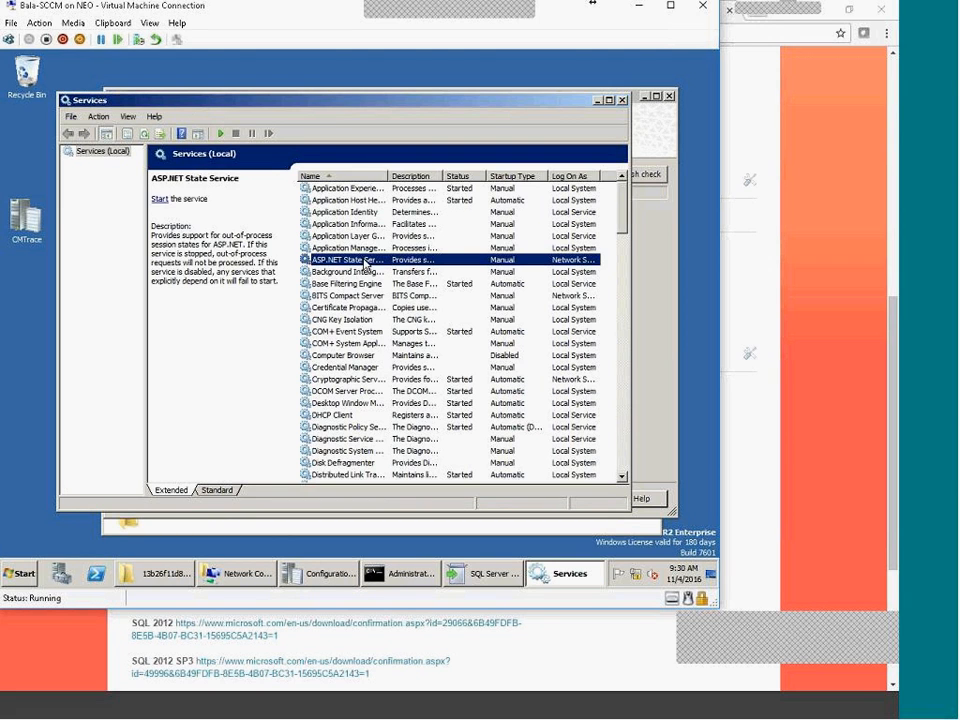
pyautogui.press('m')
pyautogui.press('Down')
pyautogui.press('Down')
pyautogui.press('Down')
pyautogui.press('Down')
pyautogui.press('Down')
pyautogui.press('Down')
pyautogui.press('Down')
pyautogui.press('Down')
pyautogui.press('Down')
pyautogui.press('Down')
pyautogui.press('Down')
pyautogui.press('Down')
pyautogui.press('Down')
pyautogui.press('Down')
pyautogui.press('Down')
pyautogui.press('Down')
pyautogui.press('Down')
pyautogui.press('Down')
pyautogui.press('Down')
pyautogui.press('Down')
pyautogui.press('Down')
pyautogui.press('Down')
pyautogui.press('Down')
pyautogui.press('Down')
pyautogui.press('Down')
pyautogui.press('Down')
pyautogui.press('Down')
pyautogui.press('Down')
pyautogui.press('Down')
pyautogui.press('Down')
pyautogui.press('Down')
pyautogui.press('Down')
pyautogui.press('Down')
pyautogui.press('Down')
pyautogui.press('Down')
pyautogui.press('Down')
pyautogui.press('Down')
pyautogui.press('Down')
pyautogui.press('Down')
pyautogui.press('Down')
pyautogui.press('Down')
pyautogui.press('Down')
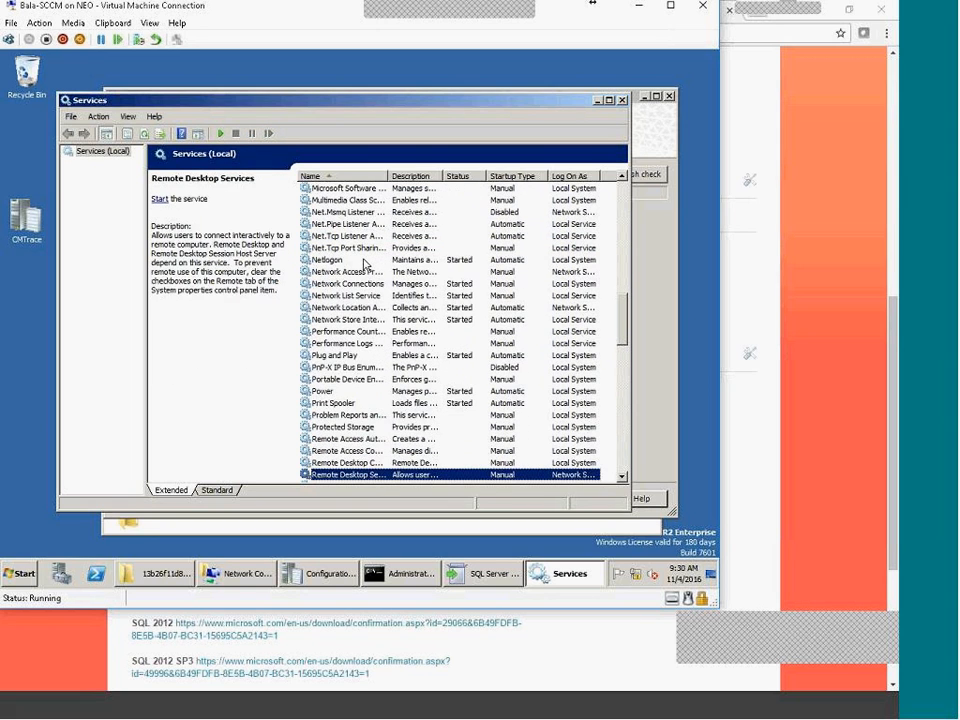
pyautogui.press('Down')
pyautogui.press('Up')
pyautogui.press('Up')
pyautogui.press('Up')
pyautogui.press('Up')
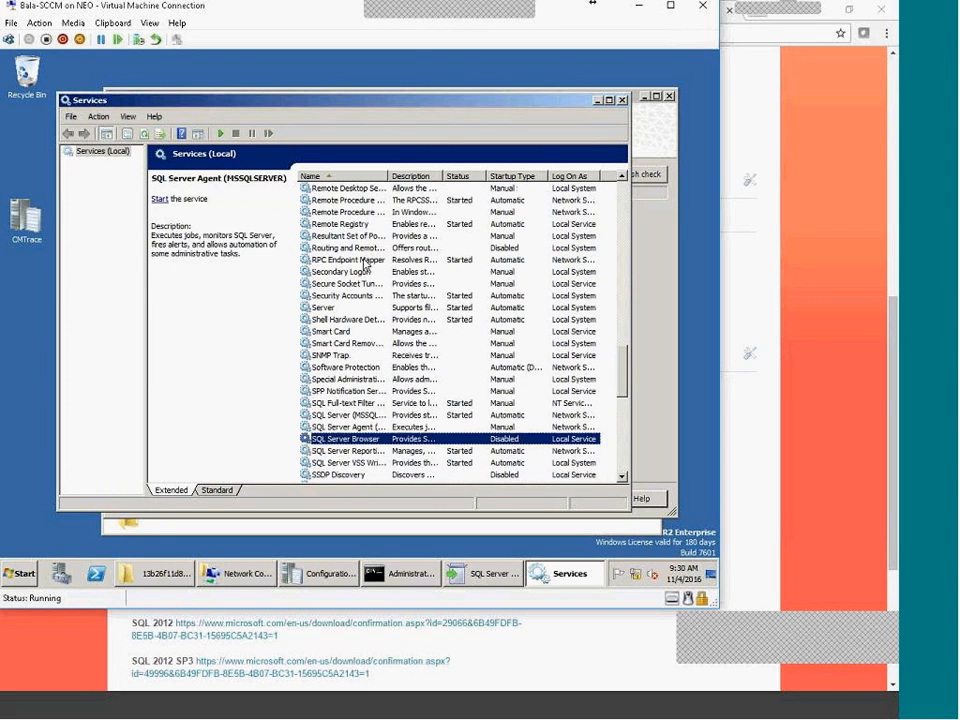
pyautogui.press('Up')
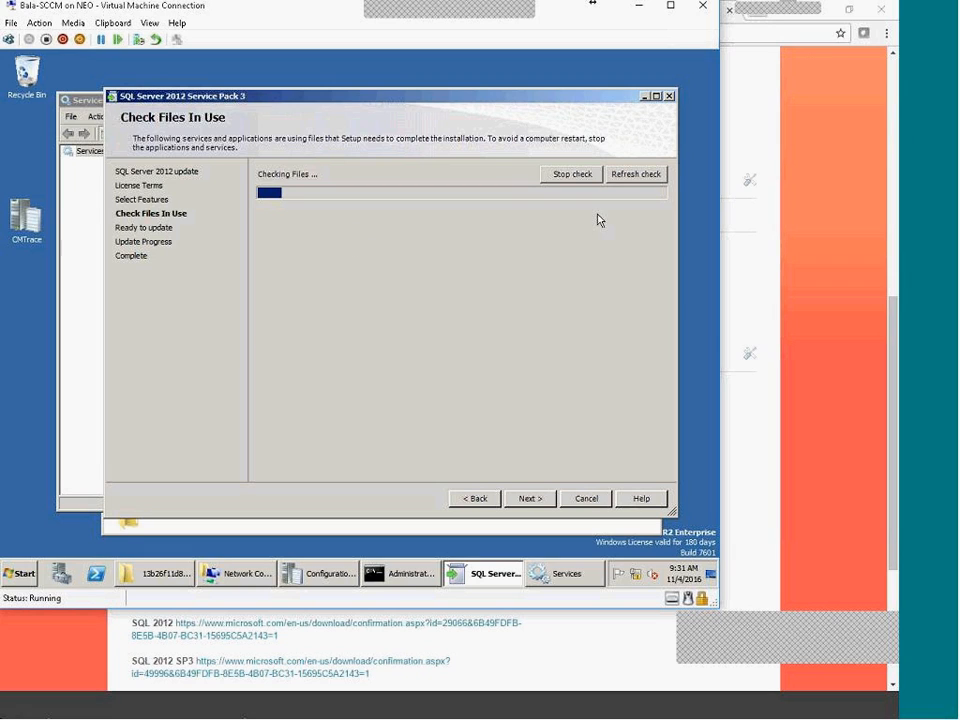
# Stop the files-in-use check and stop the SQL Server (MSSQLSERVER) service in Services
pyautogui.click(585, 175)
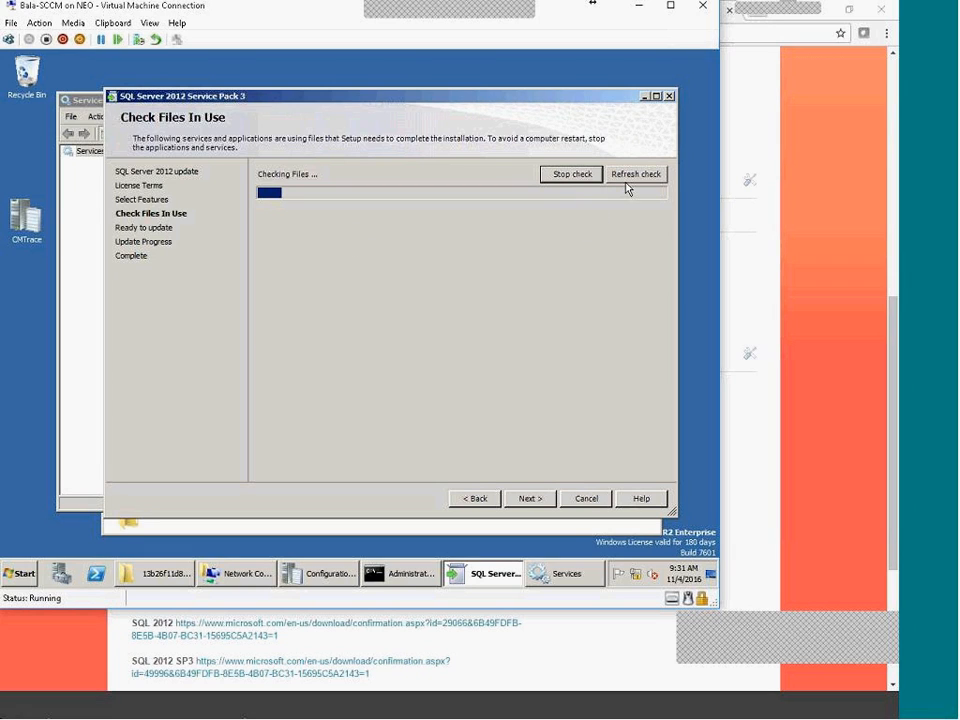
pyautogui.click(578, 172)
pyautogui.click(566, 575)
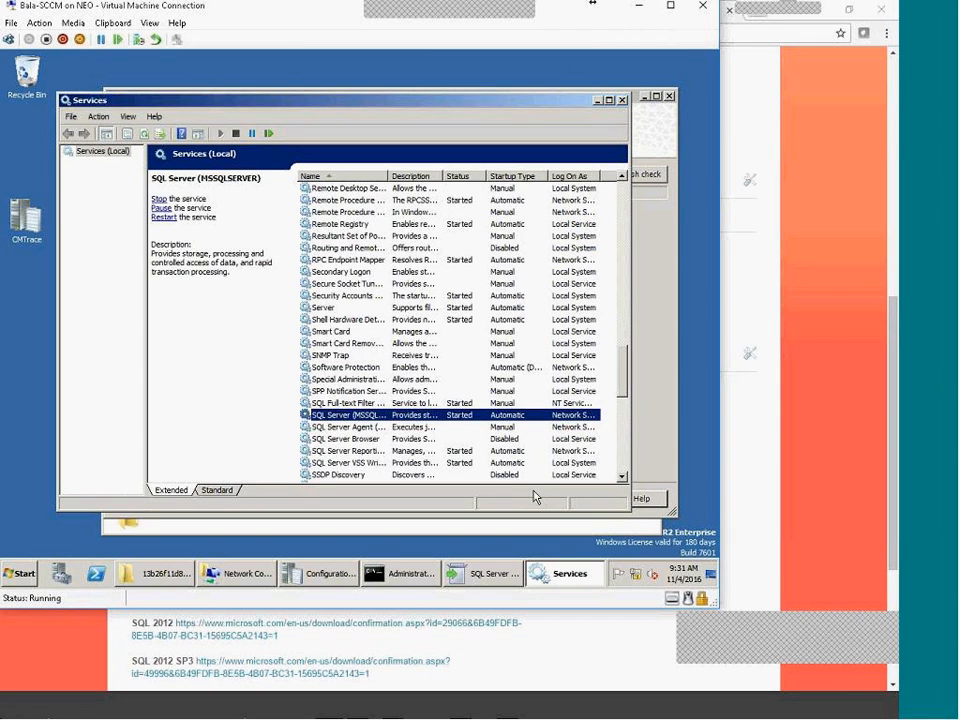
pyautogui.click(660, 405)
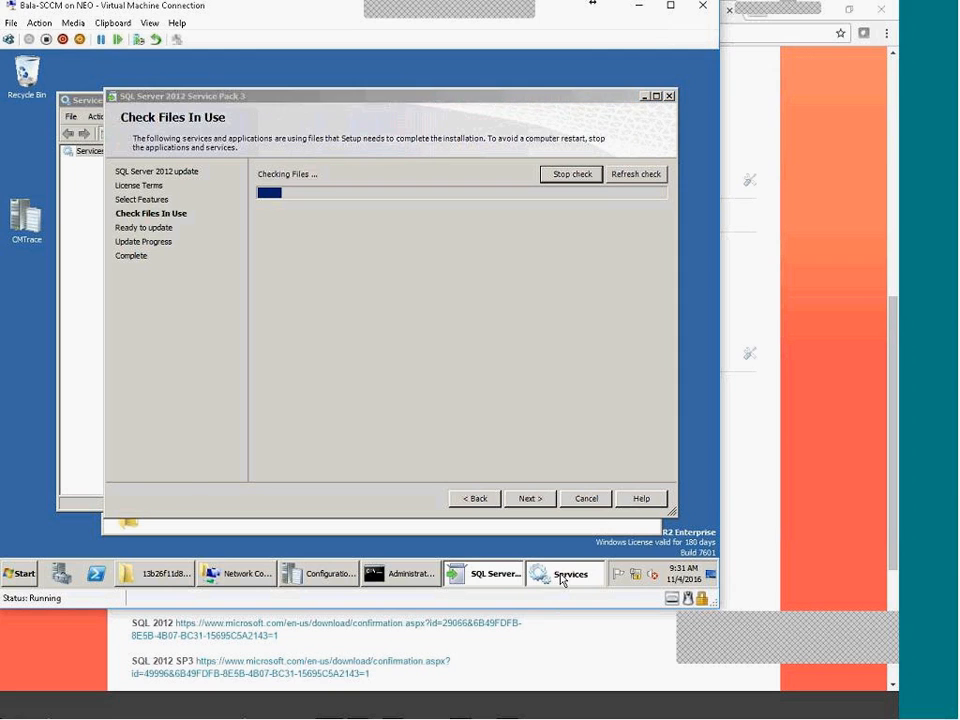
pyautogui.click(565, 575)
pyautogui.rightClick(330, 420)
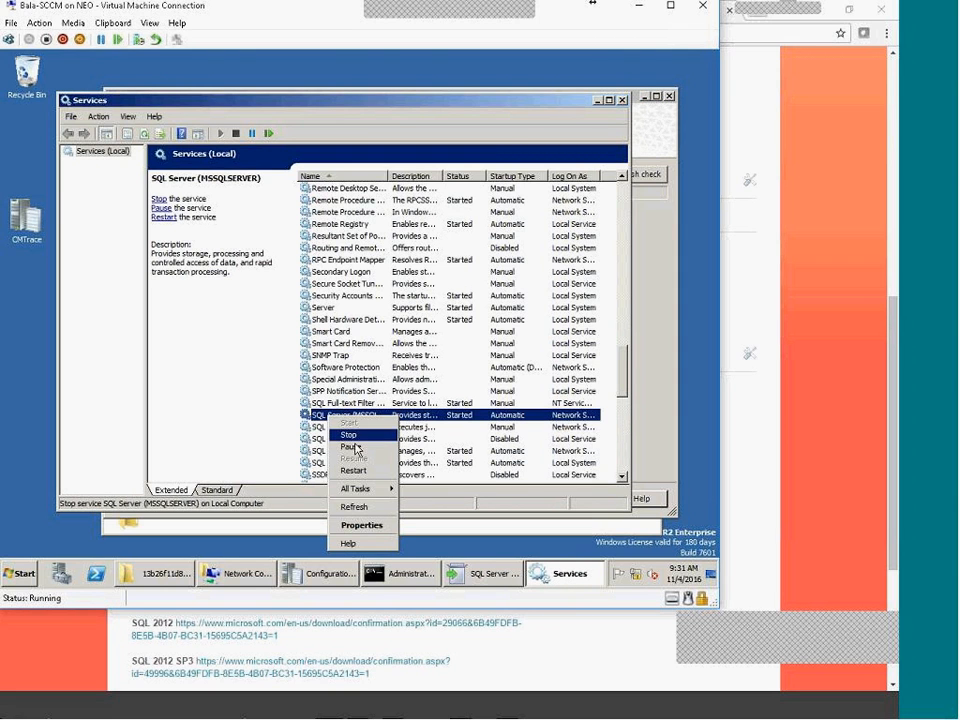
pyautogui.click(362, 436)
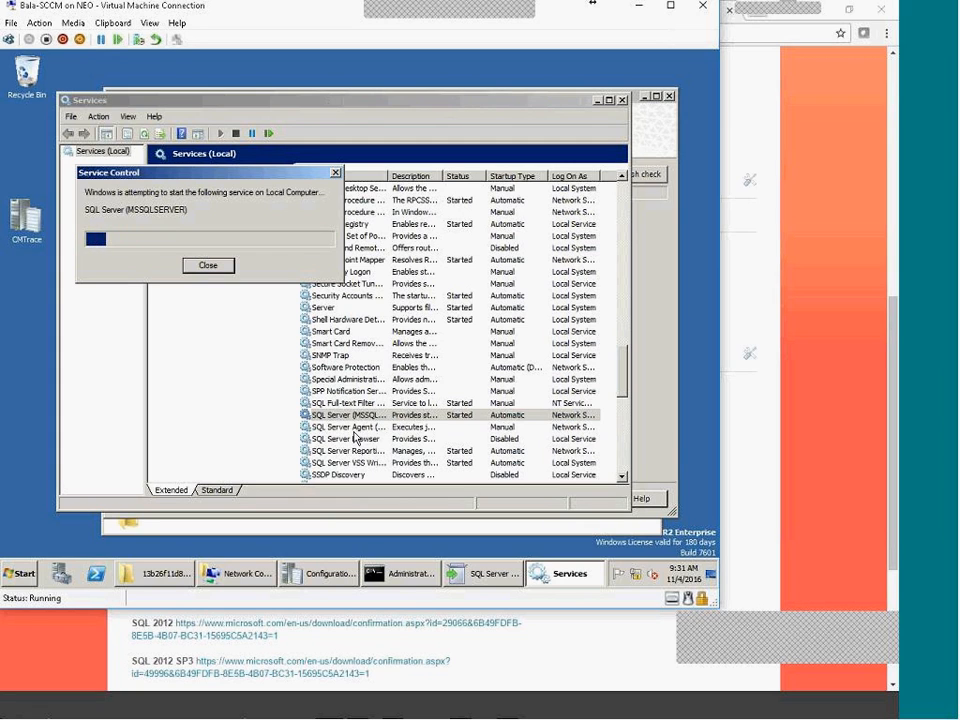
# Back in SP3 setup, continue past the files-in-use check and start the update
pyautogui.click(662, 392)
pyautogui.click(540, 499)
pyautogui.click(536, 558)
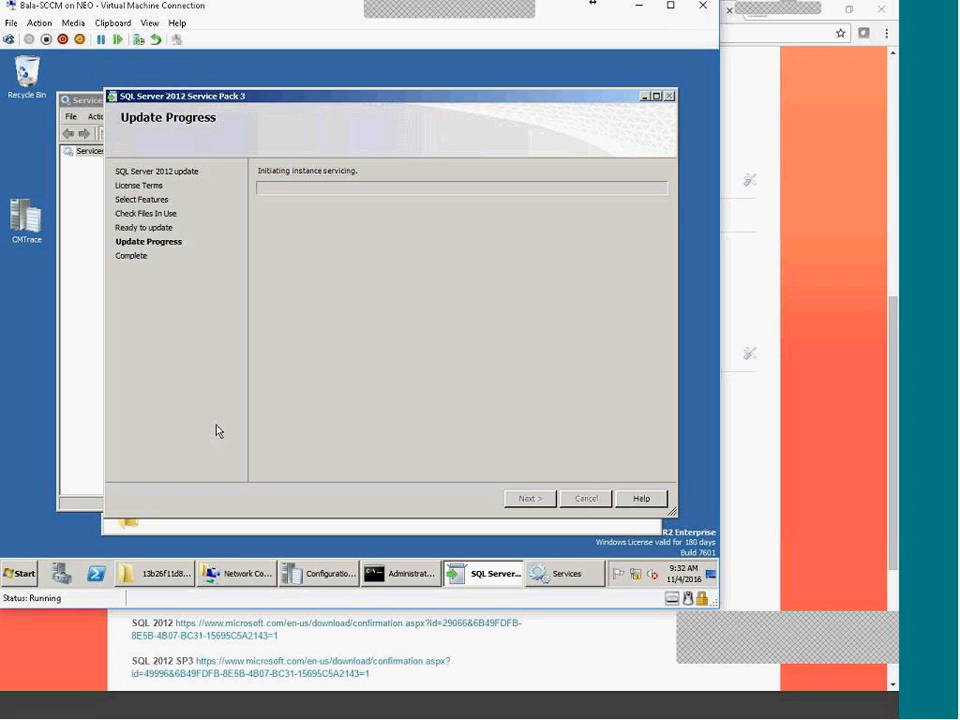
# Open Server Manager from the taskbar to show the server's Roles overview
pyautogui.click(21, 574)
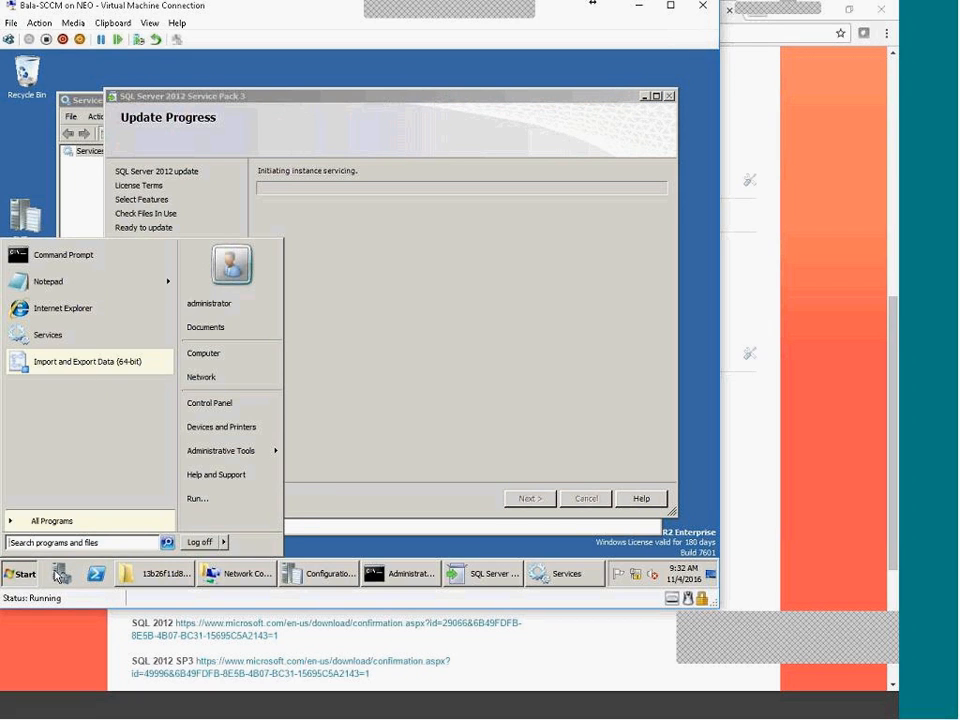
pyautogui.click(21, 575)
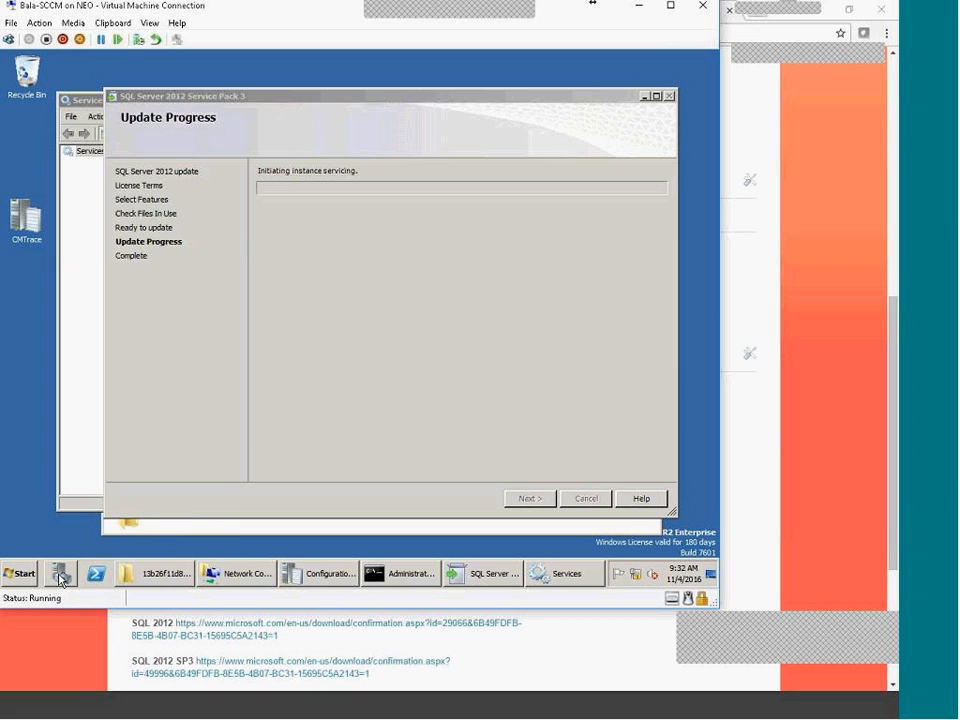
pyautogui.click(60, 577)
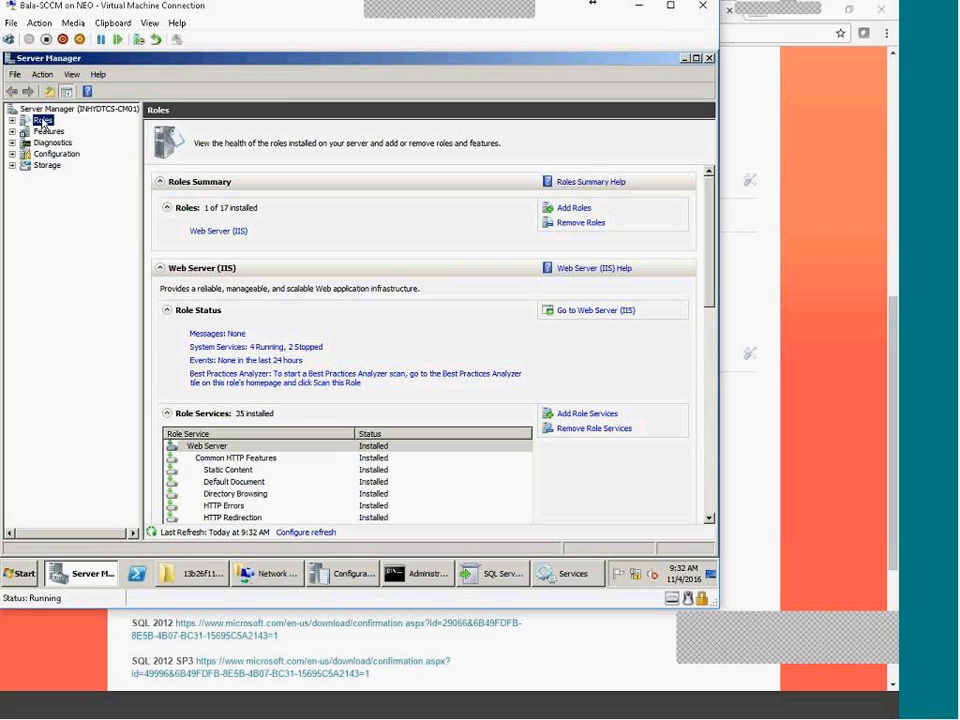
# Glance at the SP3 update progress, then maximize Server Manager
pyautogui.click(78, 578)
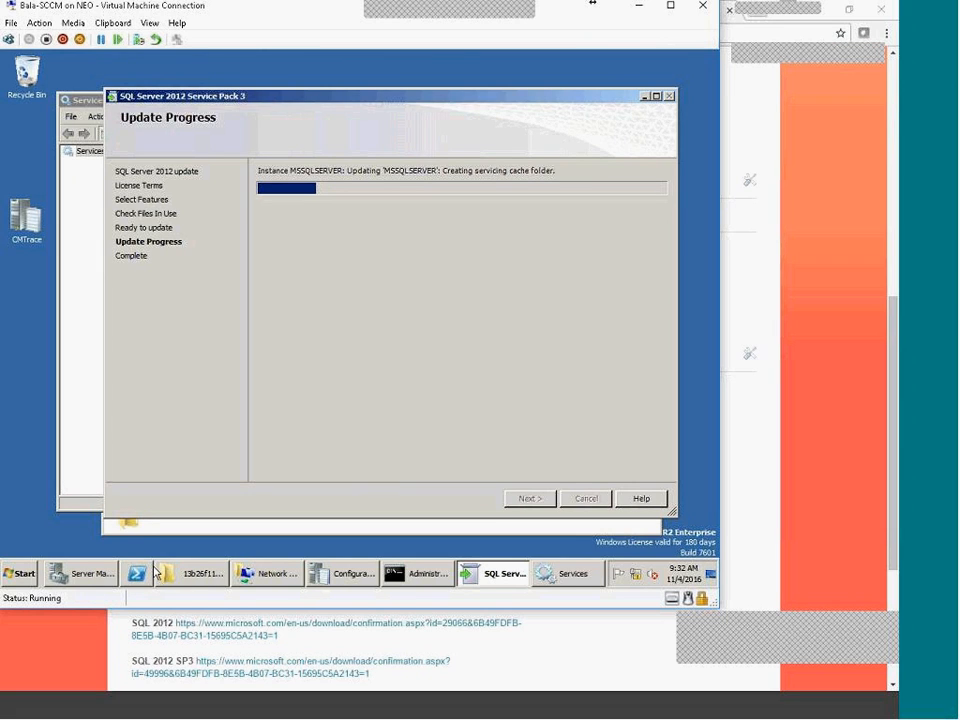
pyautogui.click(82, 573)
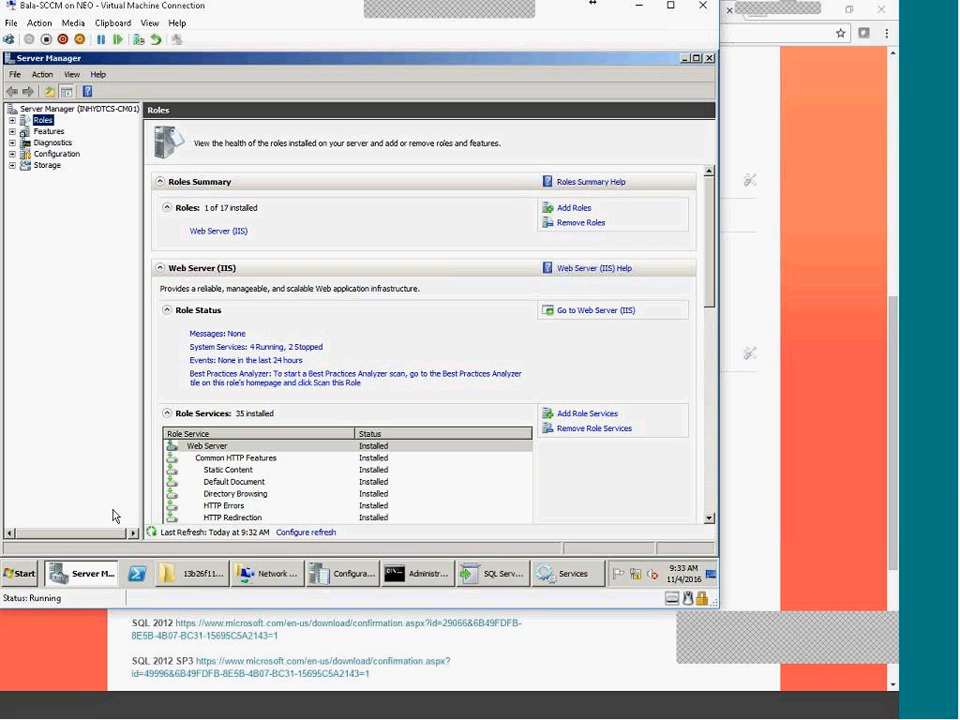
pyautogui.doubleClick(210, 65)
pyautogui.click(82, 578)
pyautogui.click(82, 578)
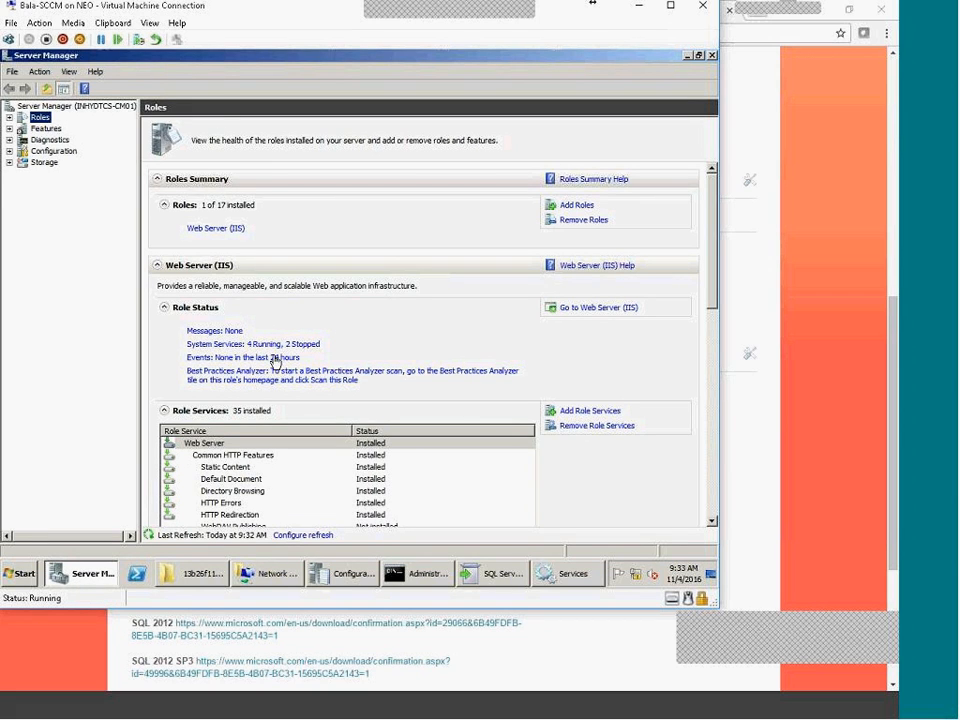
# In Add Roles, read the descriptions of WSUS, Windows Deployment Services and DHCP Server
pyautogui.click(574, 204)
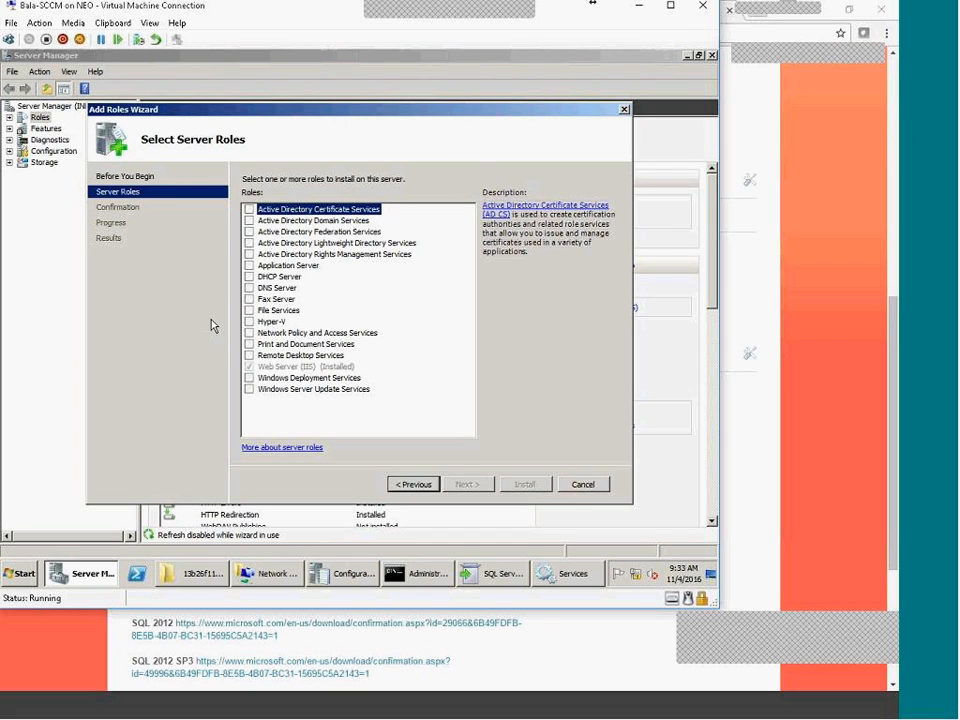
pyautogui.click(330, 389)
pyautogui.click(354, 379)
pyautogui.click(350, 390)
pyautogui.click(347, 380)
pyautogui.click(349, 391)
pyautogui.click(346, 379)
pyautogui.click(347, 390)
pyautogui.click(344, 379)
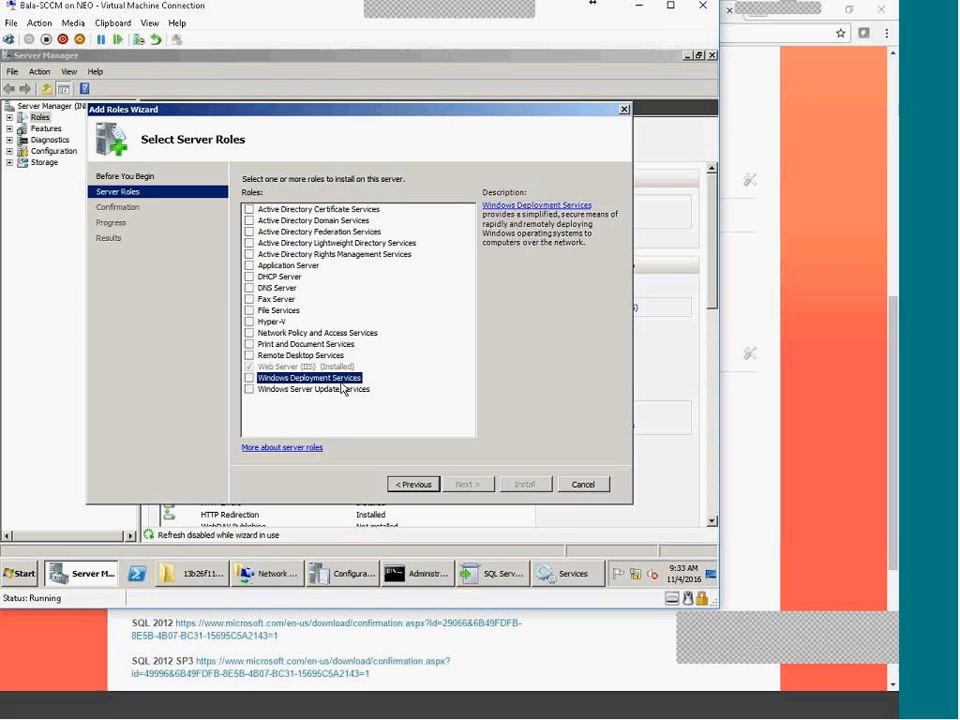
pyautogui.click(296, 278)
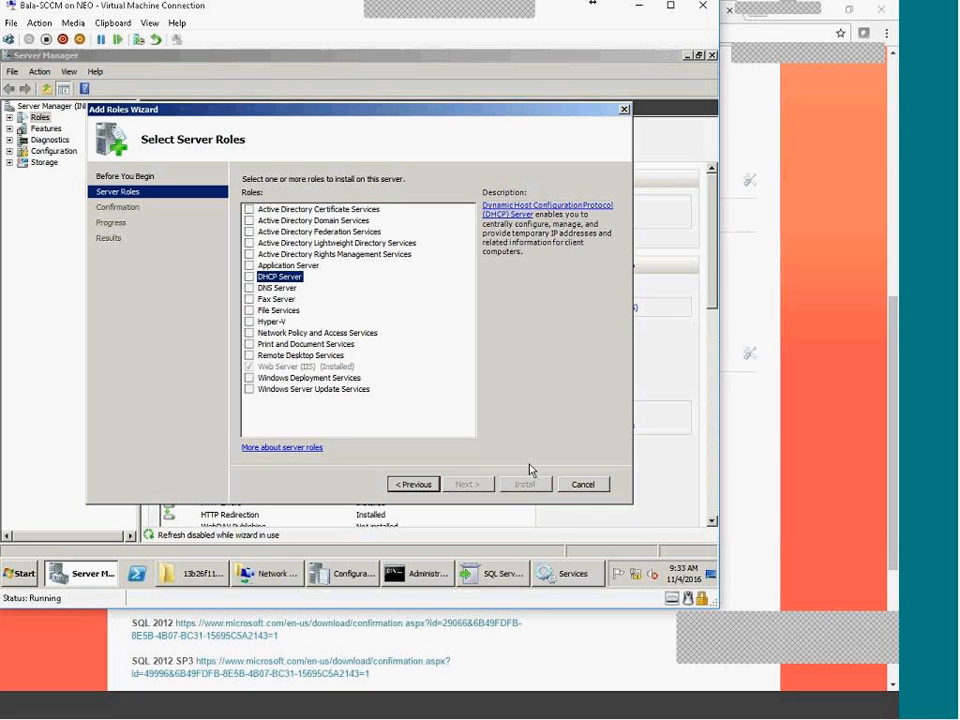
# Cancel the Add Roles Wizard without adding any role
pyautogui.click(578, 486)
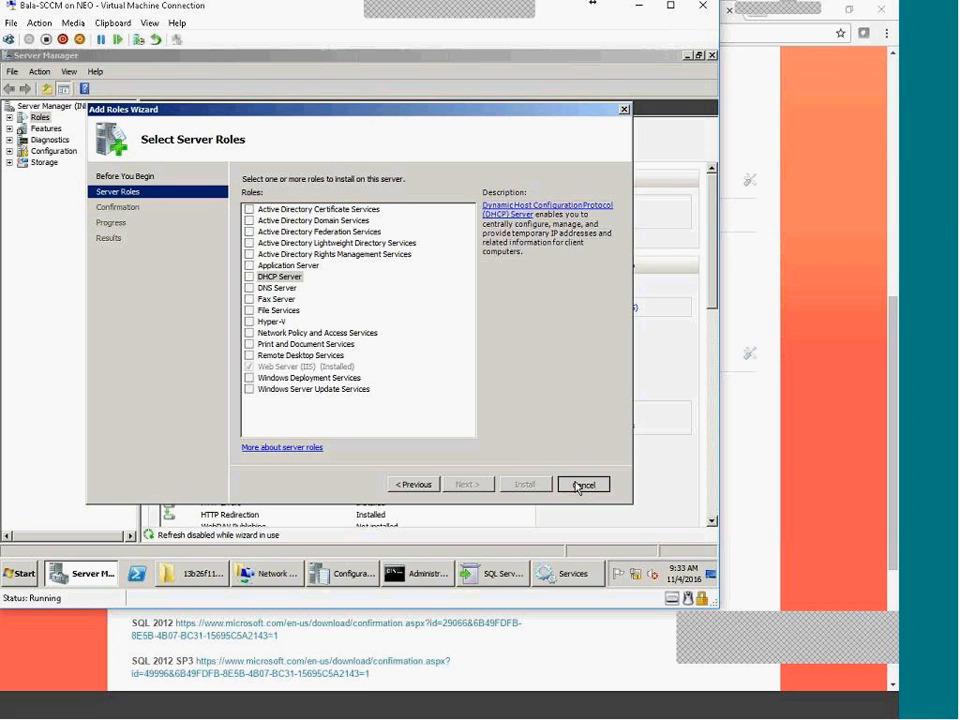
pyautogui.click(579, 486)
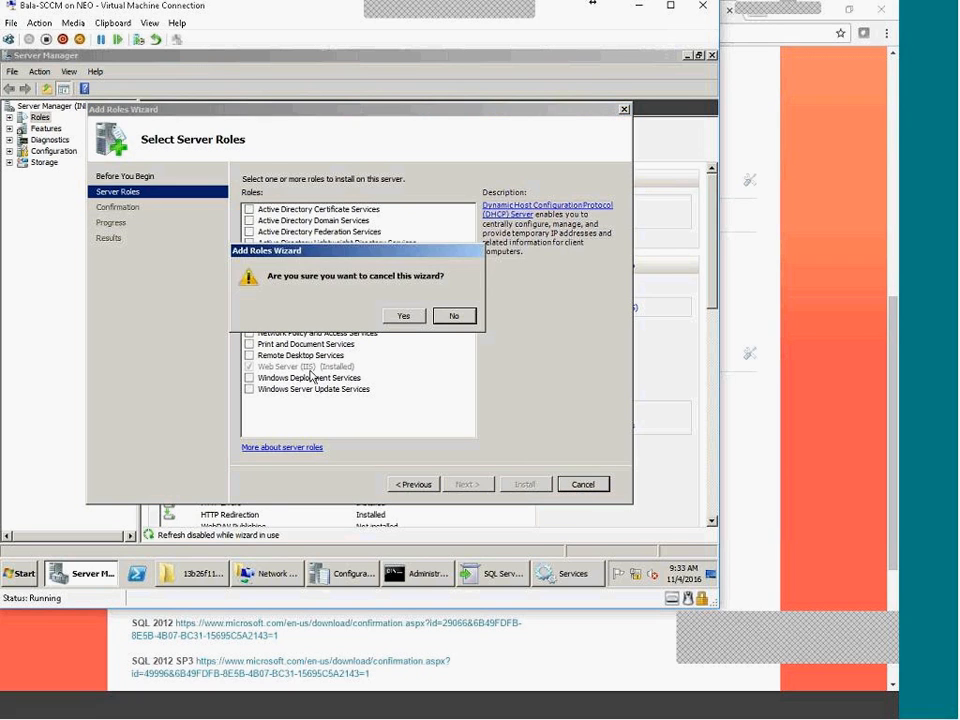
pyautogui.click(414, 318)
pyautogui.click(86, 574)
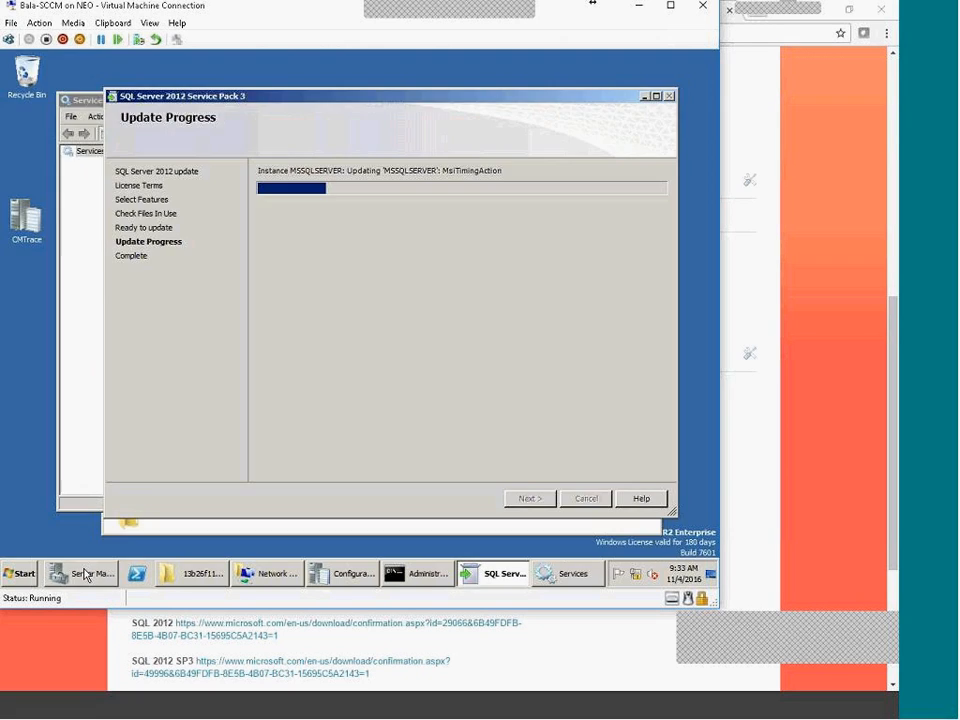
pyautogui.click(86, 575)
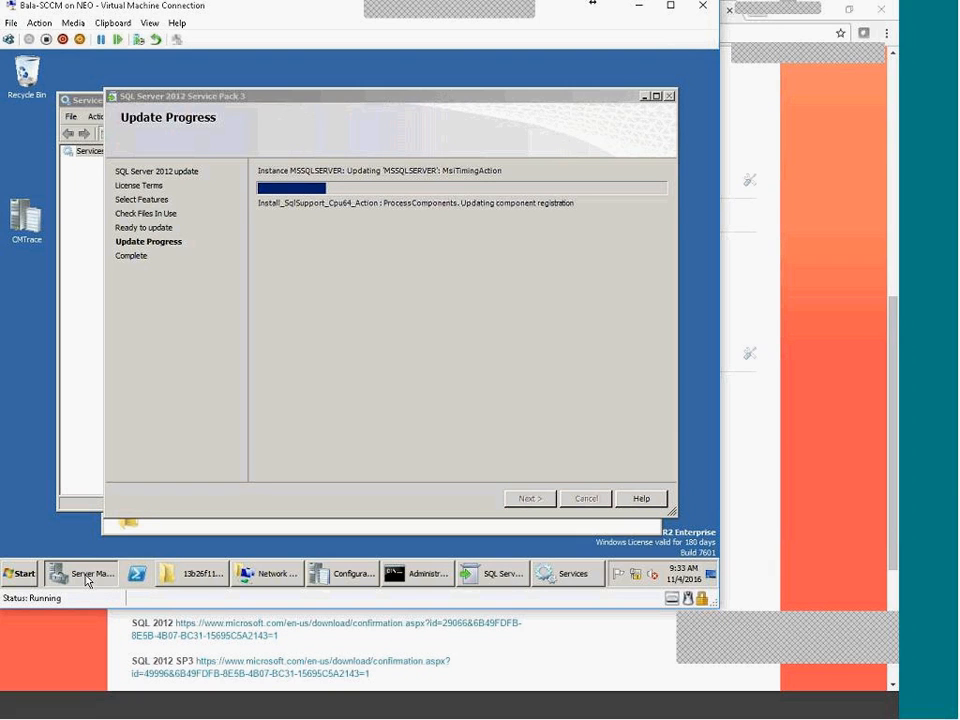
pyautogui.click(85, 574)
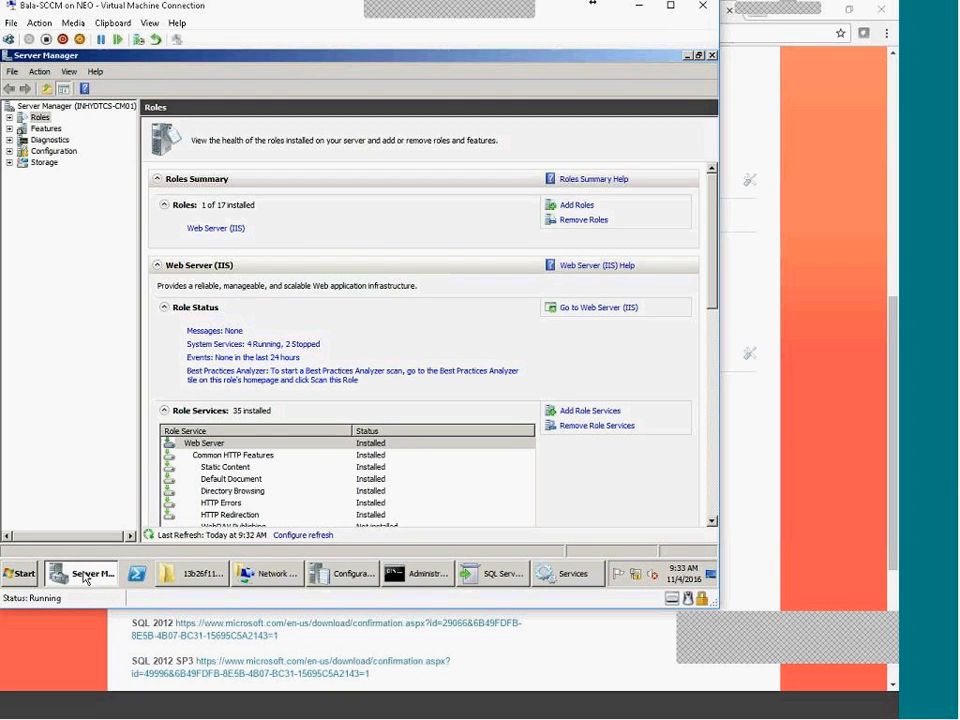
pyautogui.click(84, 577)
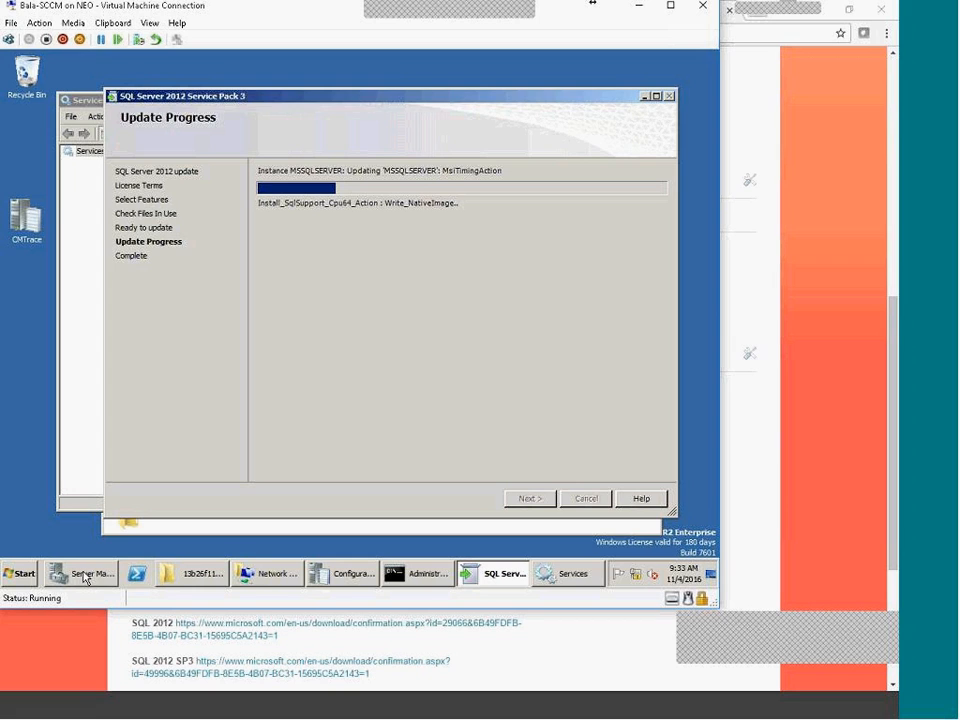
pyautogui.click(85, 577)
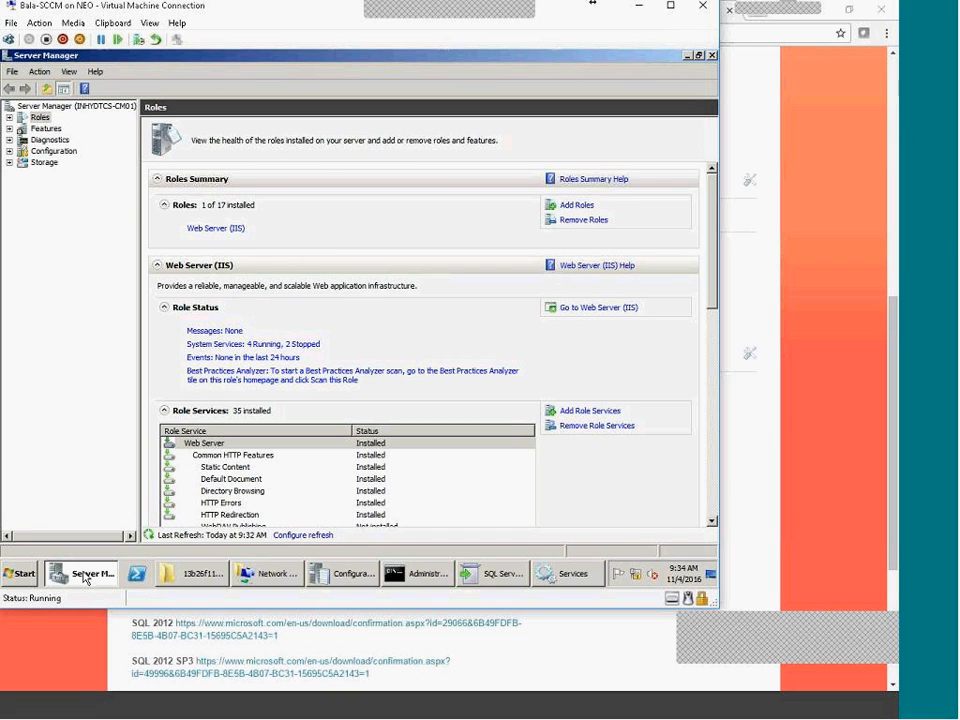
pyautogui.click(85, 577)
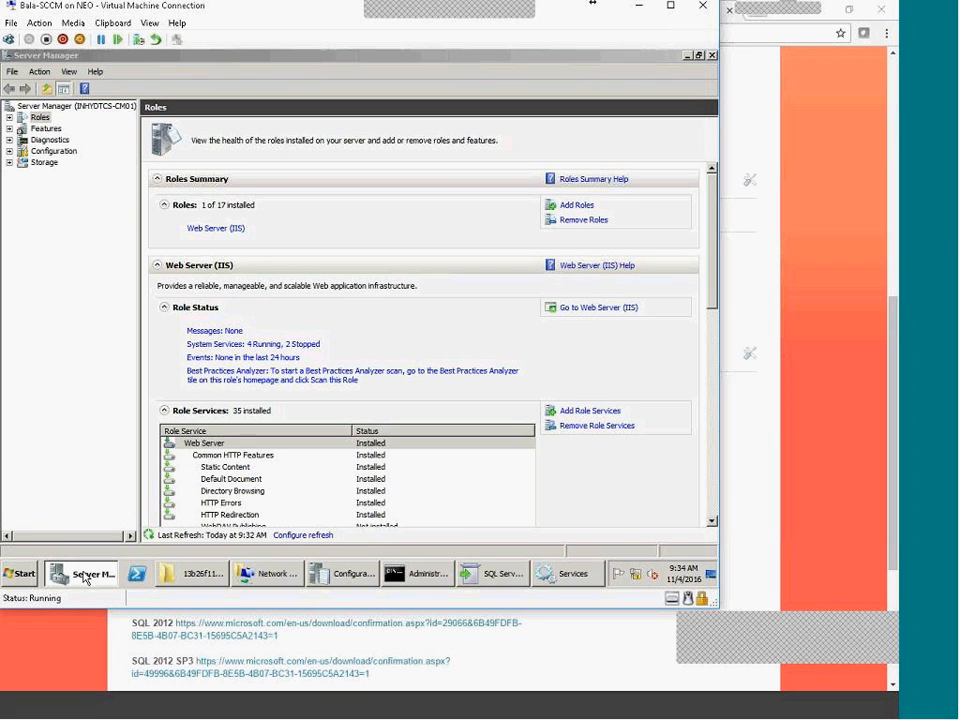
pyautogui.click(85, 577)
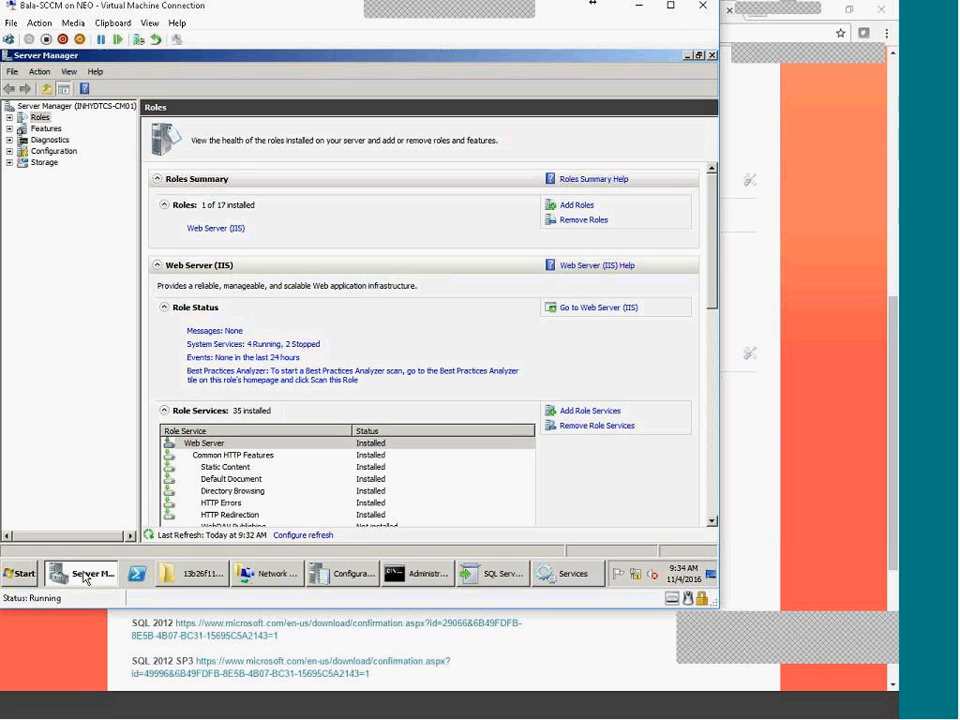
pyautogui.moveTo(140, 244)
pyautogui.mouseDown()
pyautogui.moveTo(288, 245)
pyautogui.moveTo(43, 246)
pyautogui.moveTo(145, 256)
pyautogui.mouseUp()
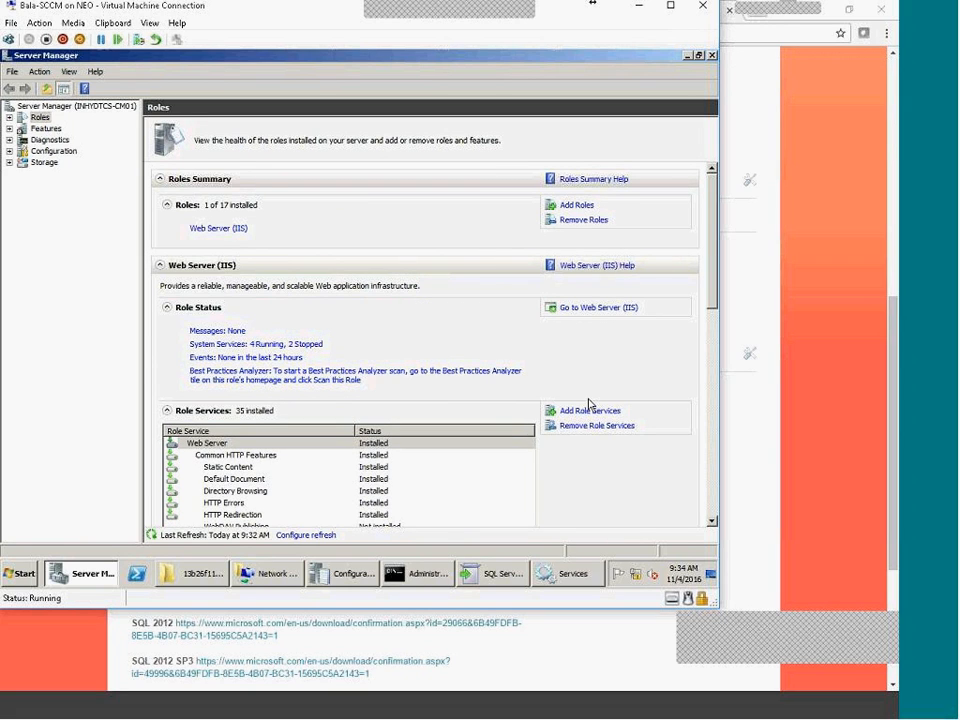
pyautogui.click(95, 578)
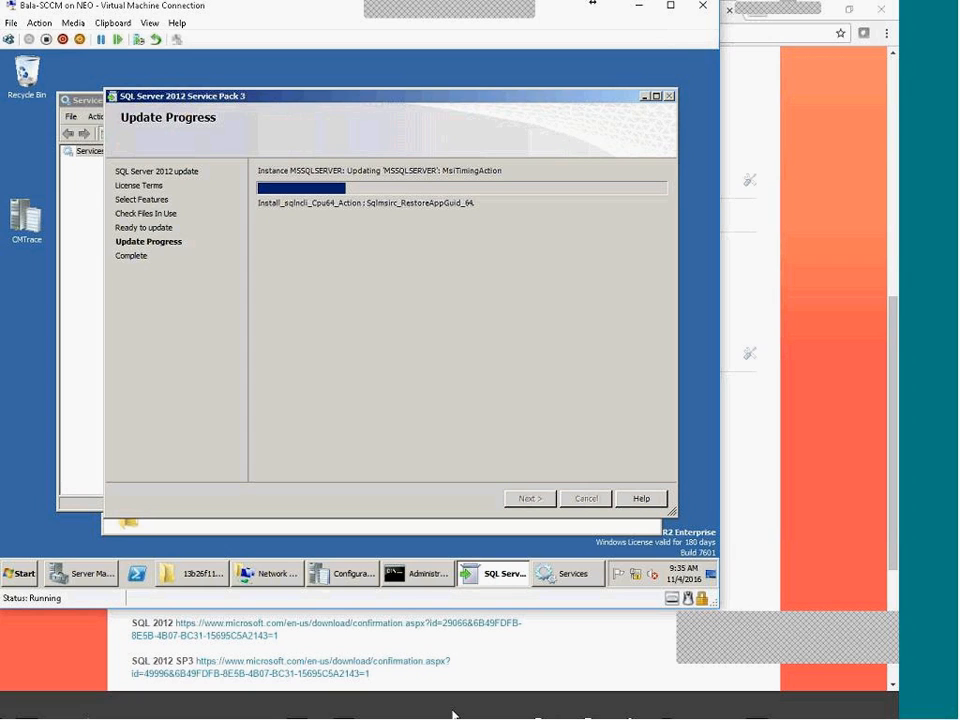
# Wait while SP3 installs on MSSQLSERVER until it reaches PostMsiTimingConfigAction
pyautogui.click(521, 710)
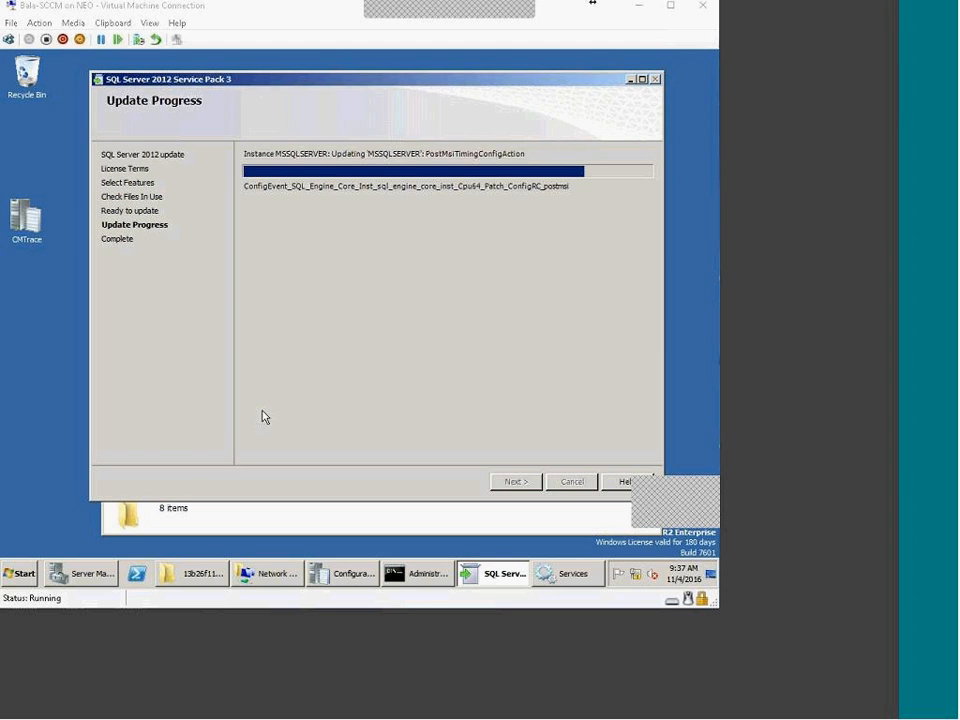
# Check system load in Task Manager, then close the completed SP3 setup
pyautogui.rightClick(607, 582)
pyautogui.click(630, 536)
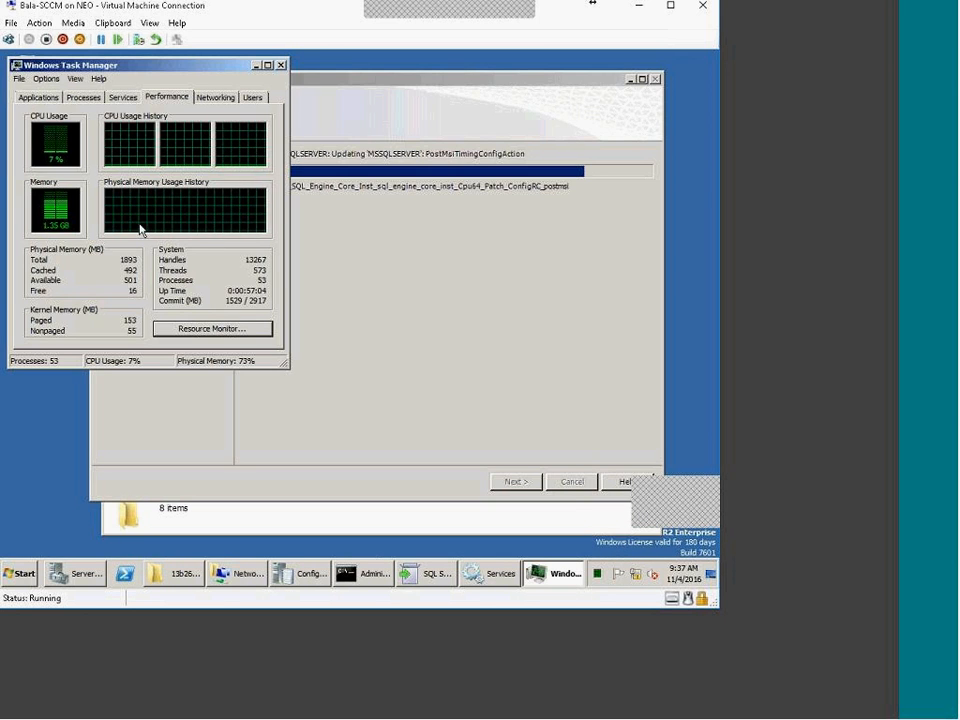
pyautogui.click(281, 65)
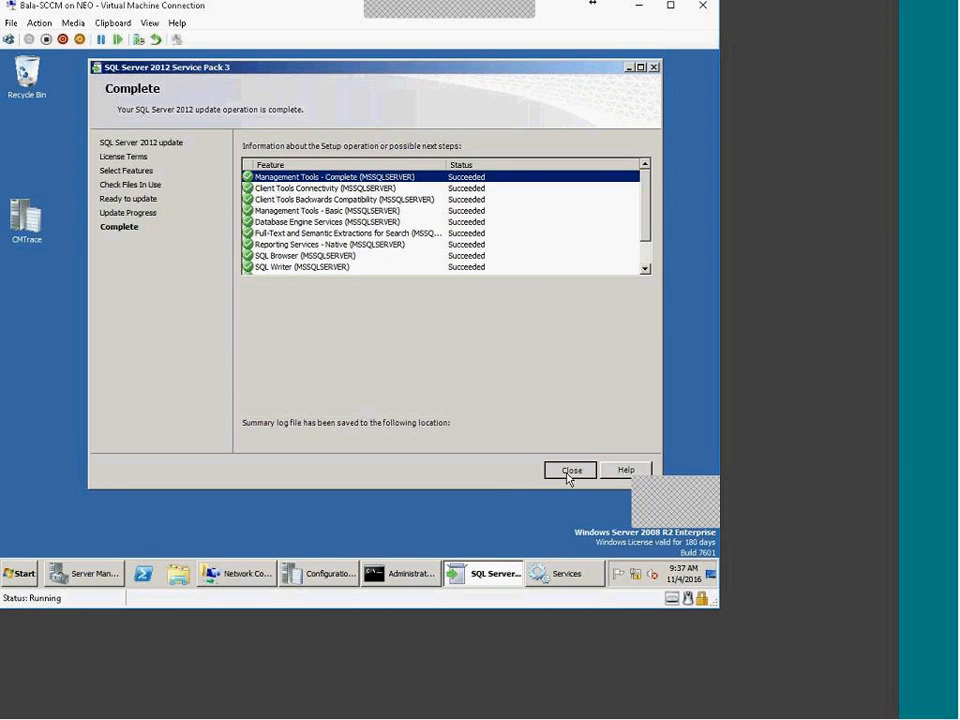
pyautogui.click(569, 472)
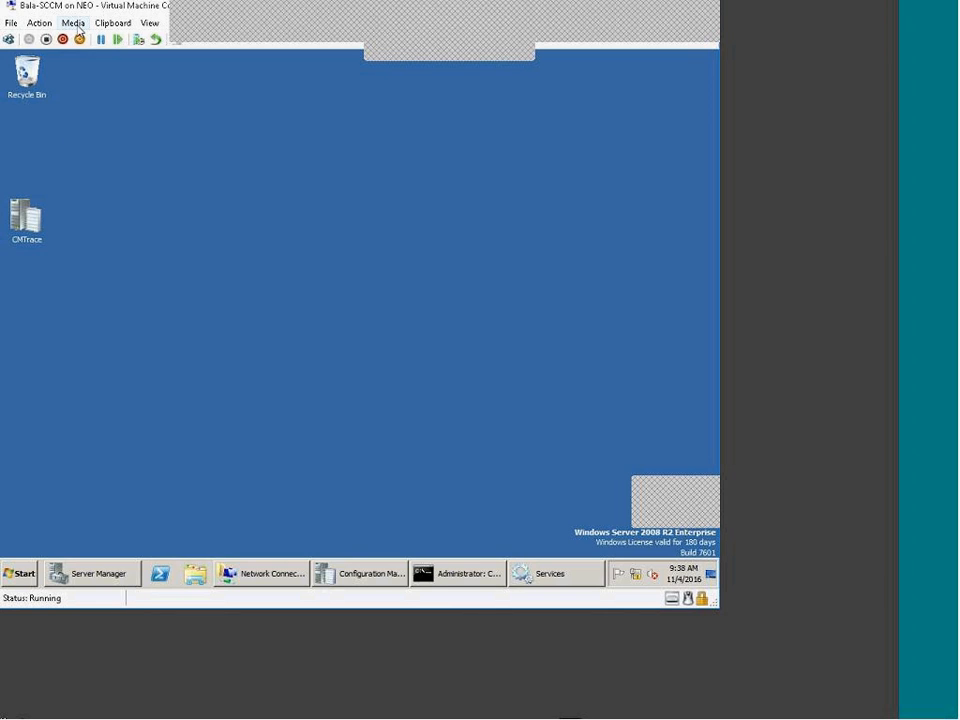
# Insert the SC2012_SP2_Configmgr_SCEP image into the VM's DVD drive and launch its splash screen
pyautogui.click(73, 22)
pyautogui.moveTo(100, 39)
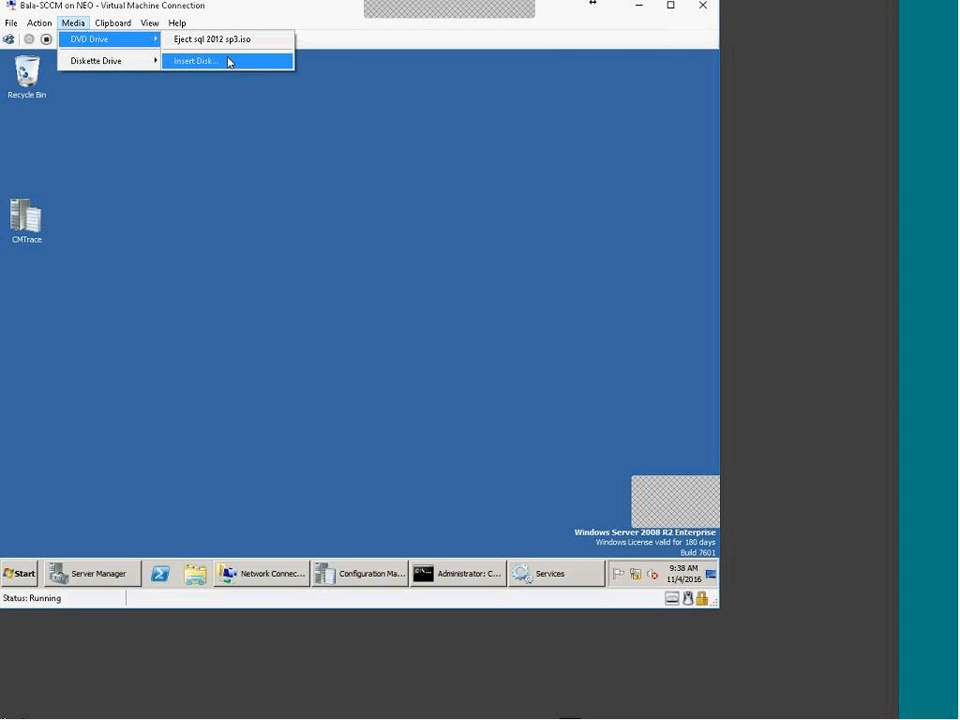
pyautogui.click(229, 62)
pyautogui.click(250, 292)
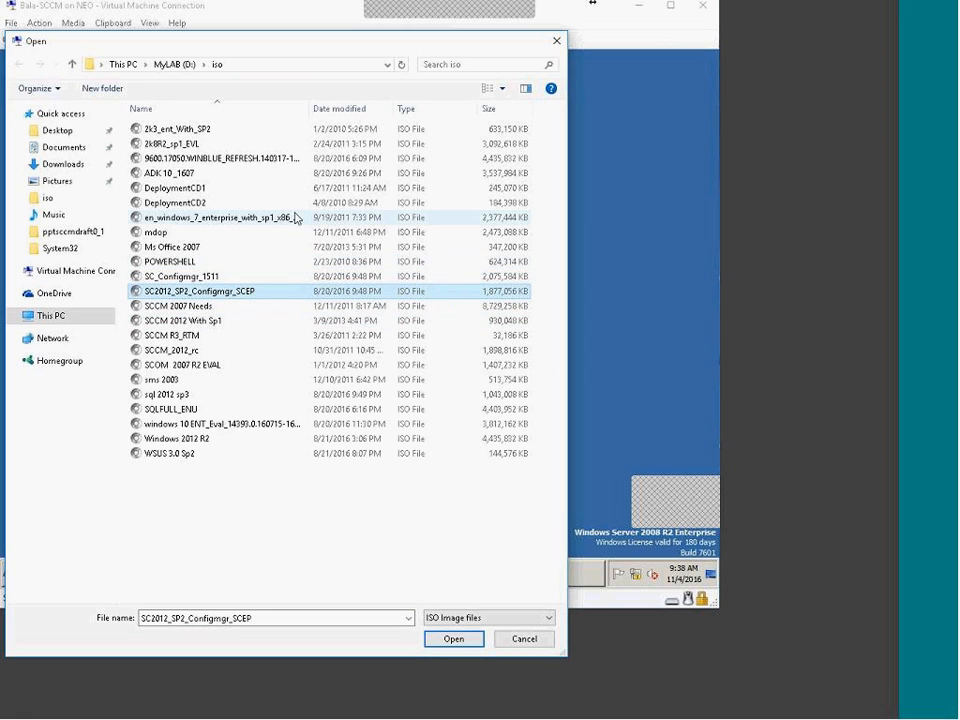
pyautogui.doubleClick(230, 301)
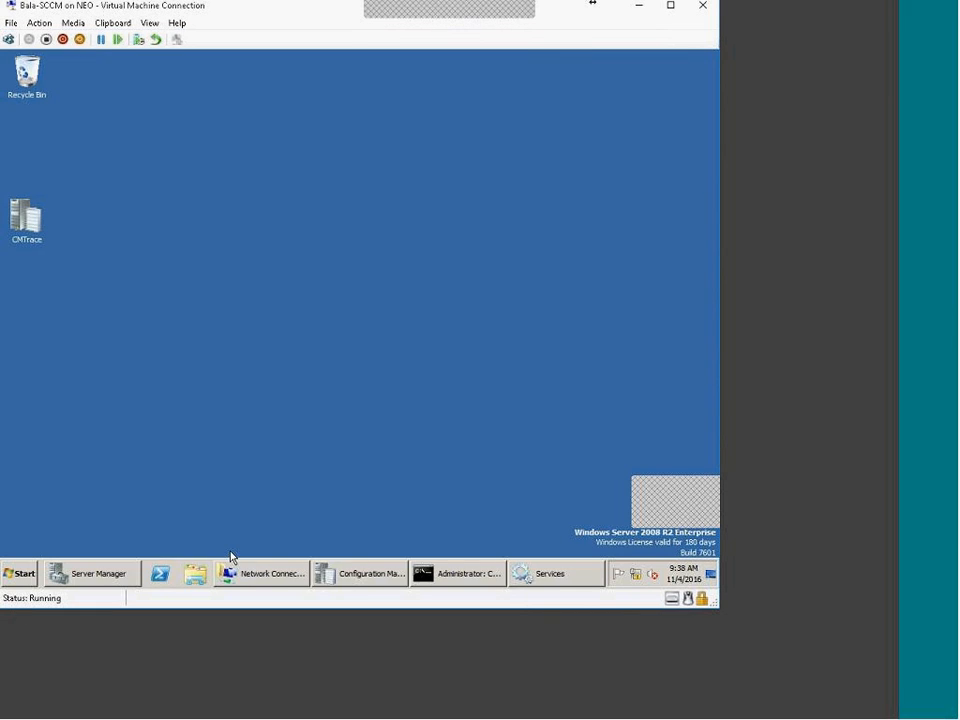
pyautogui.click(345, 292)
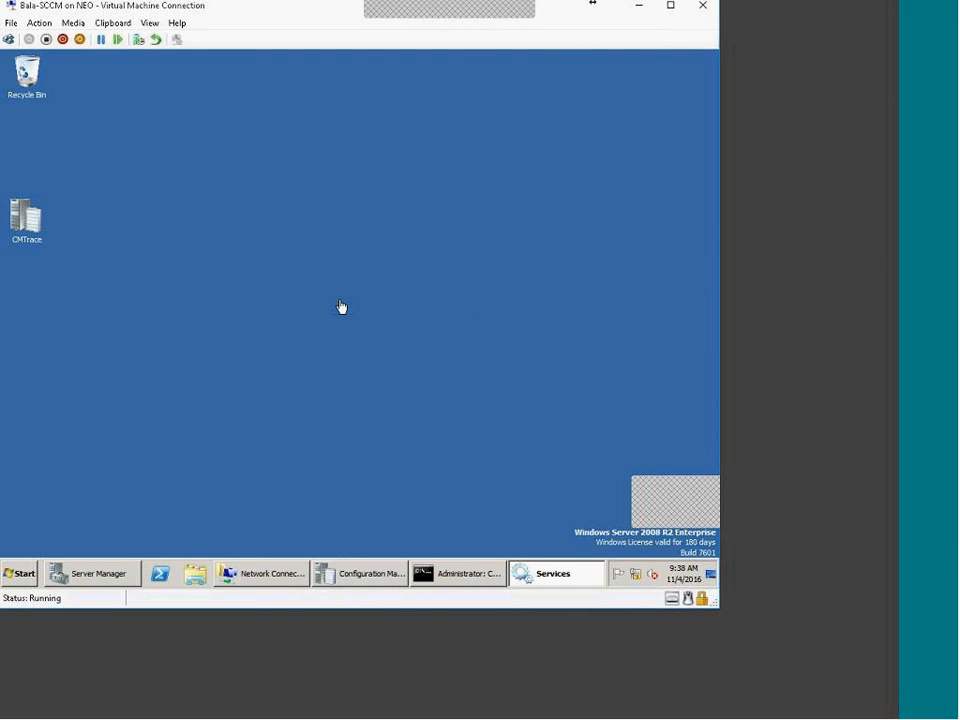
pyautogui.doubleClick(246, 283)
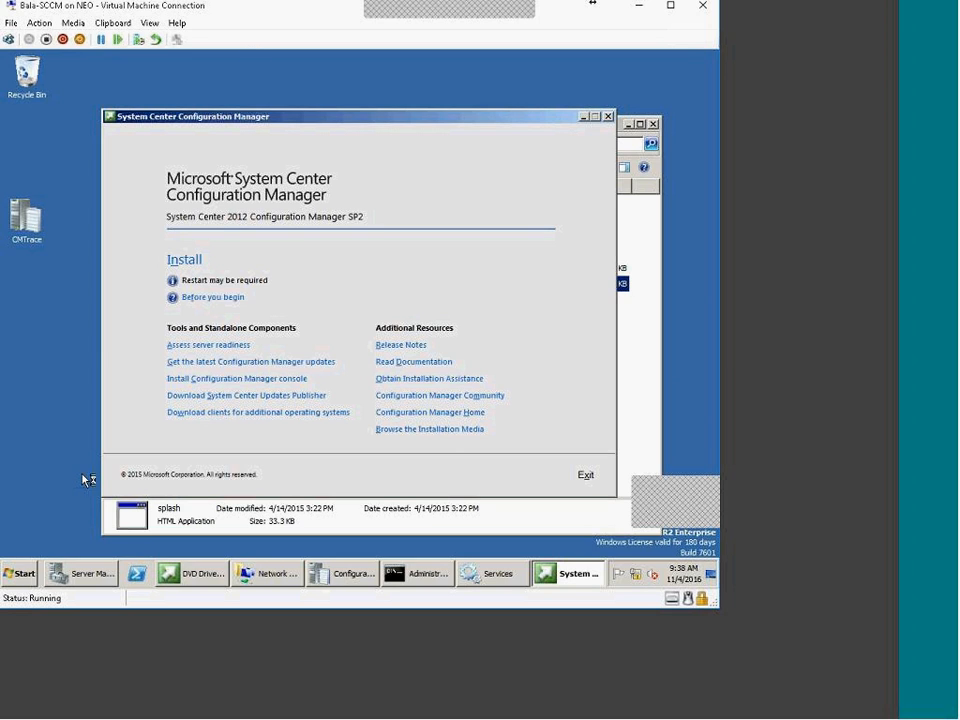
# Confirm the mounted disc, then begin the install keeping the primary site option
pyautogui.click(73, 22)
pyautogui.moveTo(88, 39)
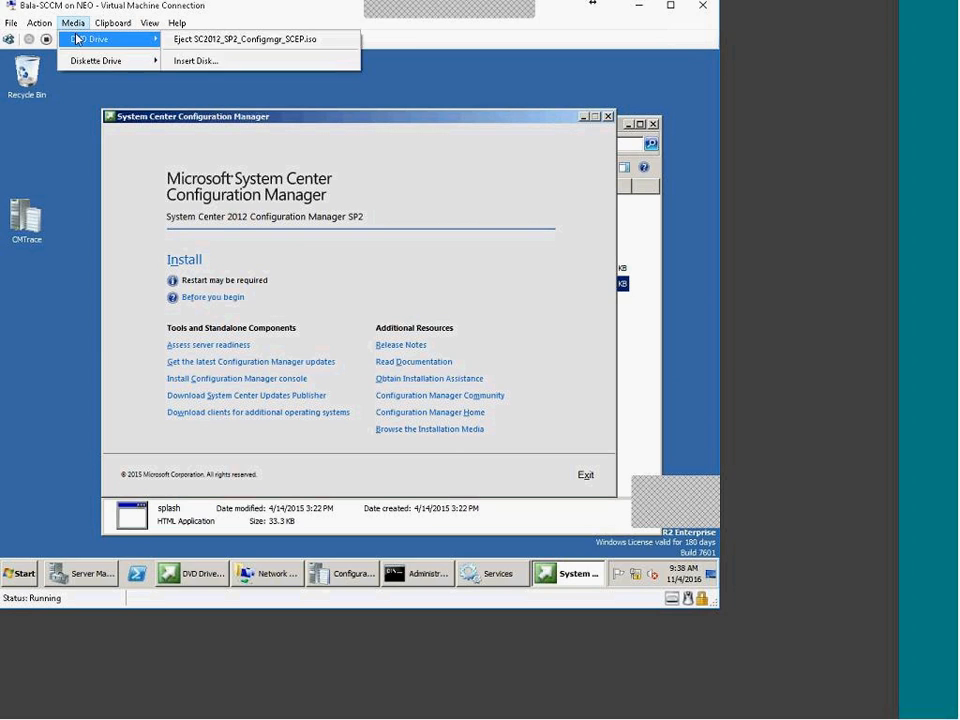
pyautogui.click(133, 310)
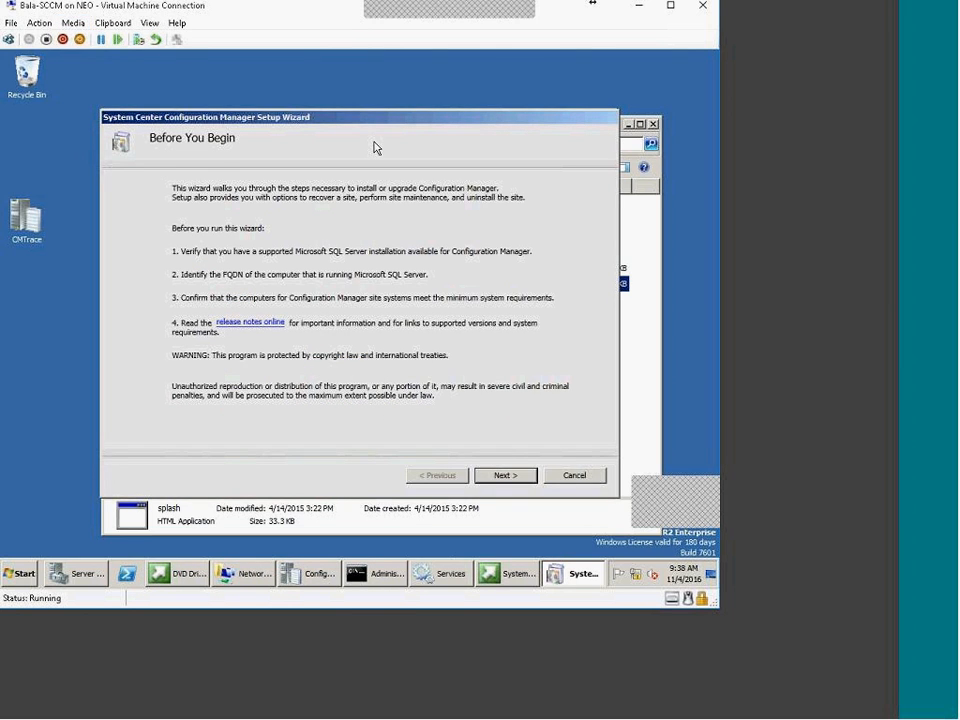
pyautogui.click(510, 478)
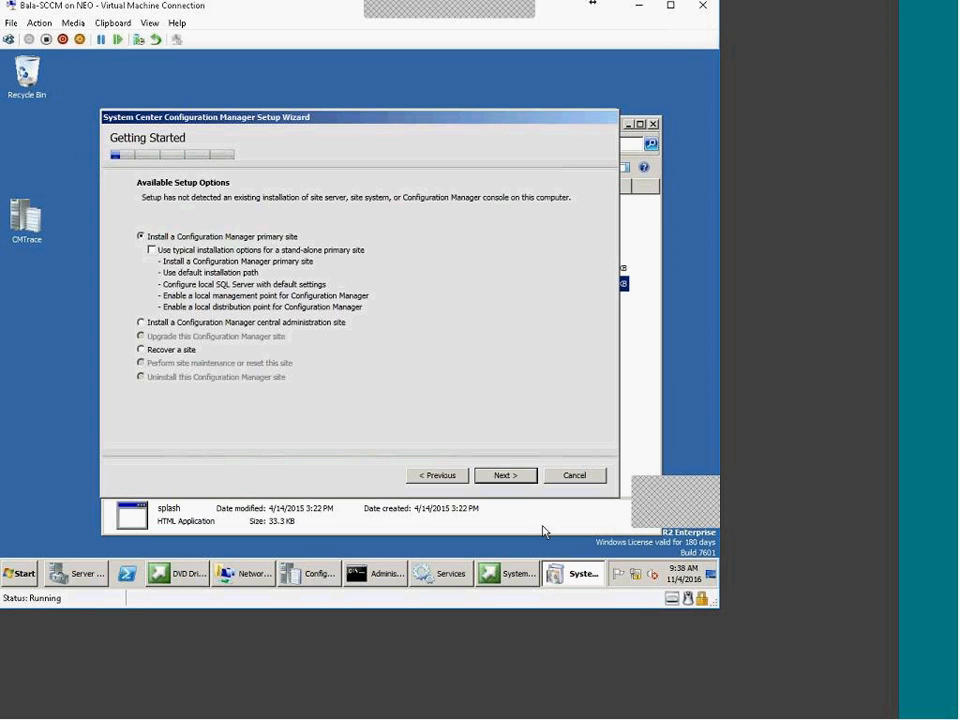
pyautogui.click(528, 476)
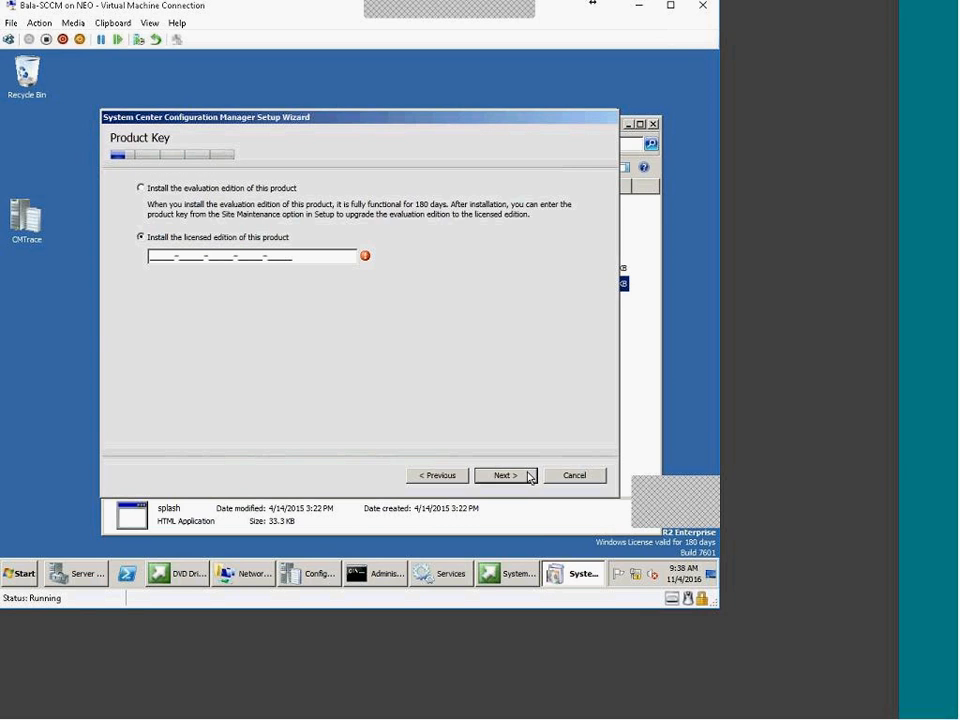
# Choose the evaluation edition and accept the Configuration Manager, Native Client and Silverlight 5 license terms
pyautogui.click(265, 188)
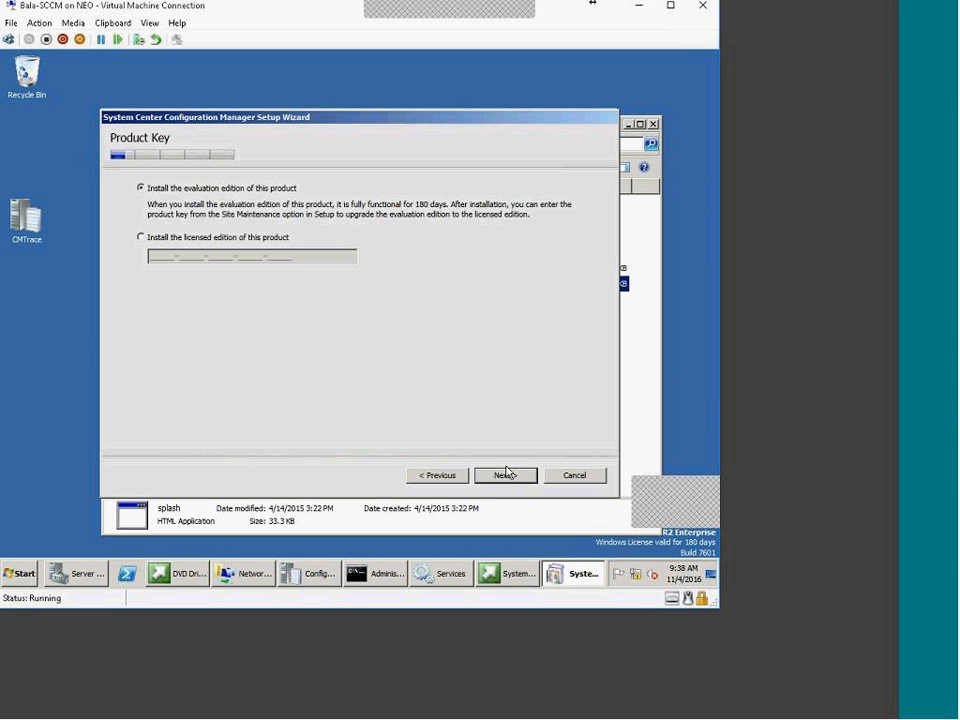
pyautogui.click(508, 476)
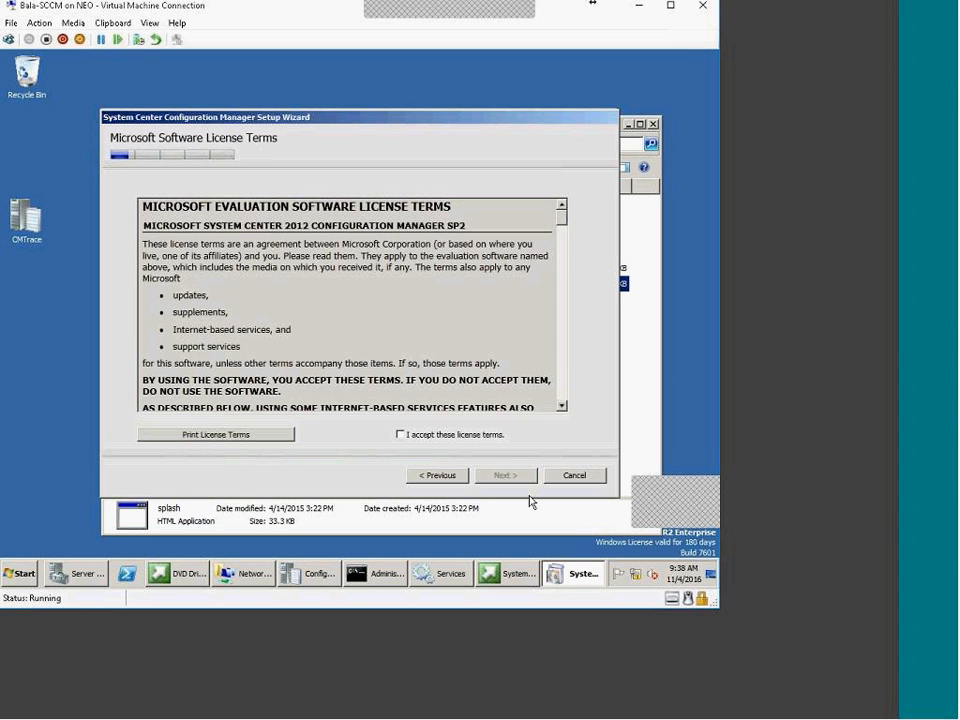
pyautogui.click(480, 436)
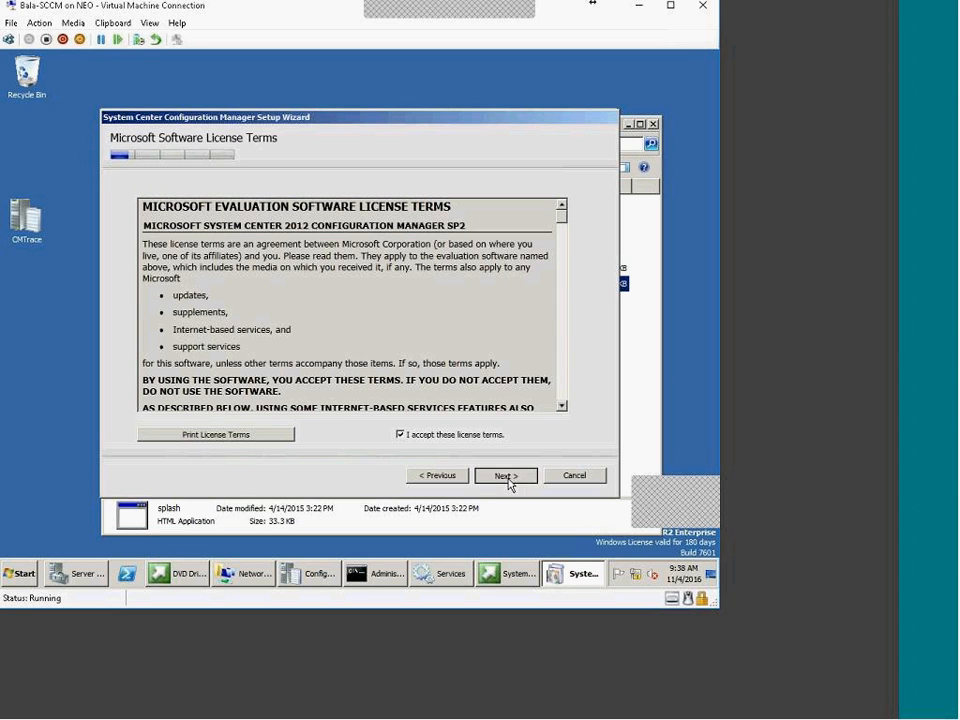
pyautogui.click(508, 478)
pyautogui.click(227, 313)
pyautogui.click(250, 396)
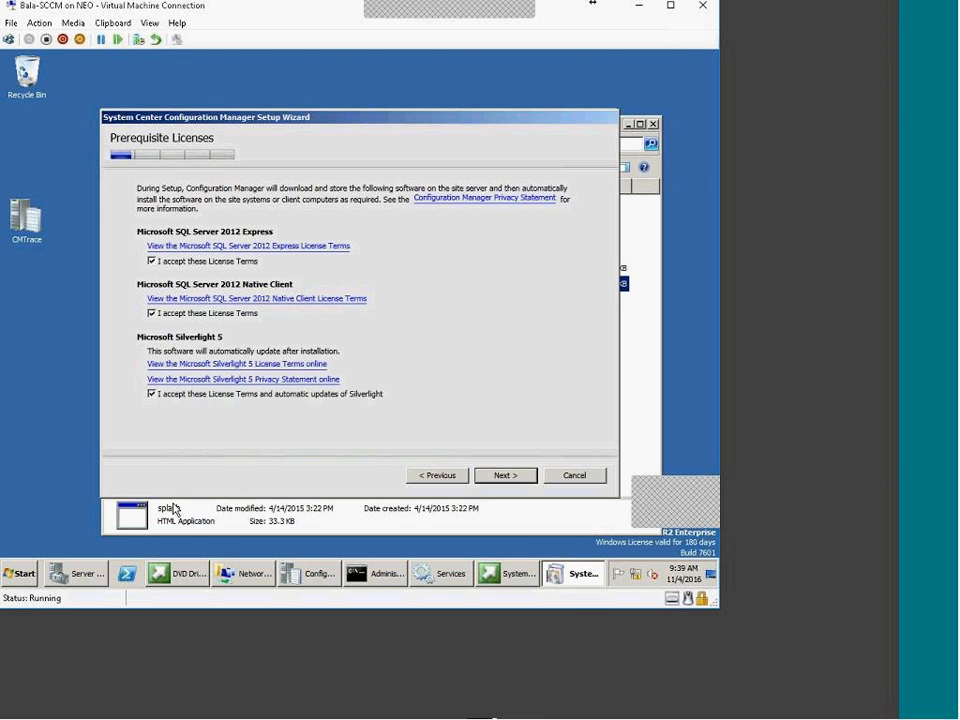
pyautogui.click(510, 476)
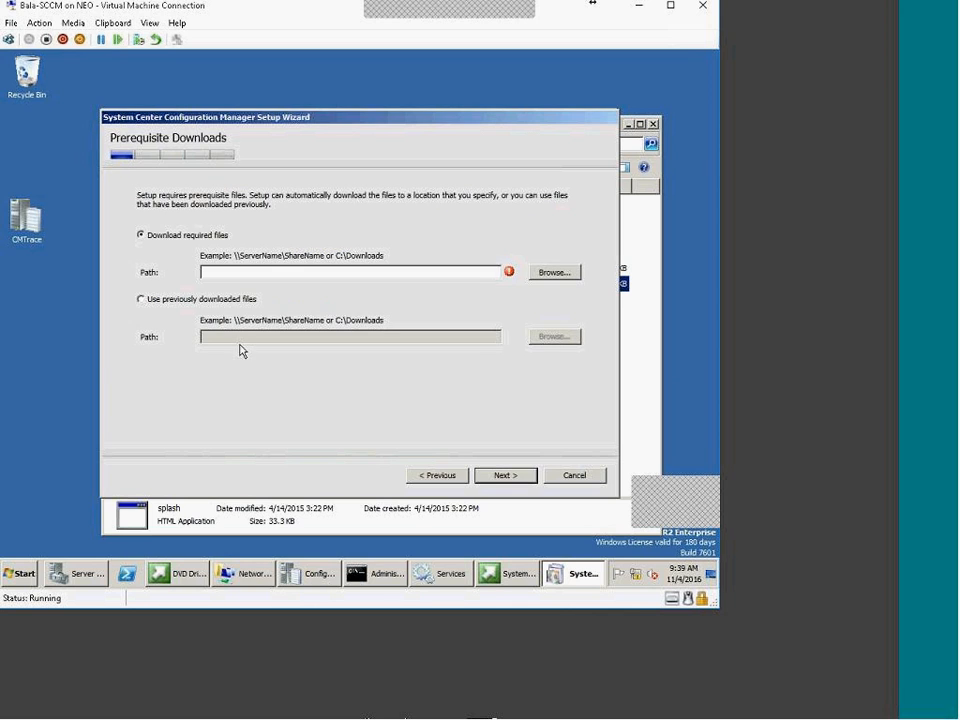
# Point setup to previously downloaded prerequisites in E:\2012R2_PRE and start verifying them
pyautogui.click(231, 300)
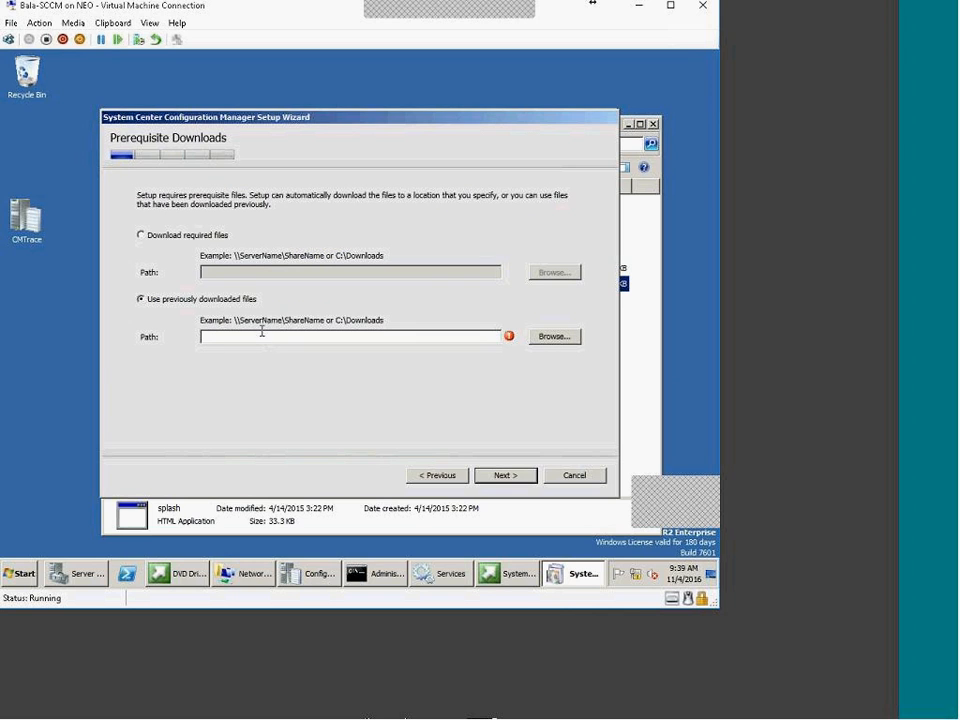
pyautogui.click(193, 237)
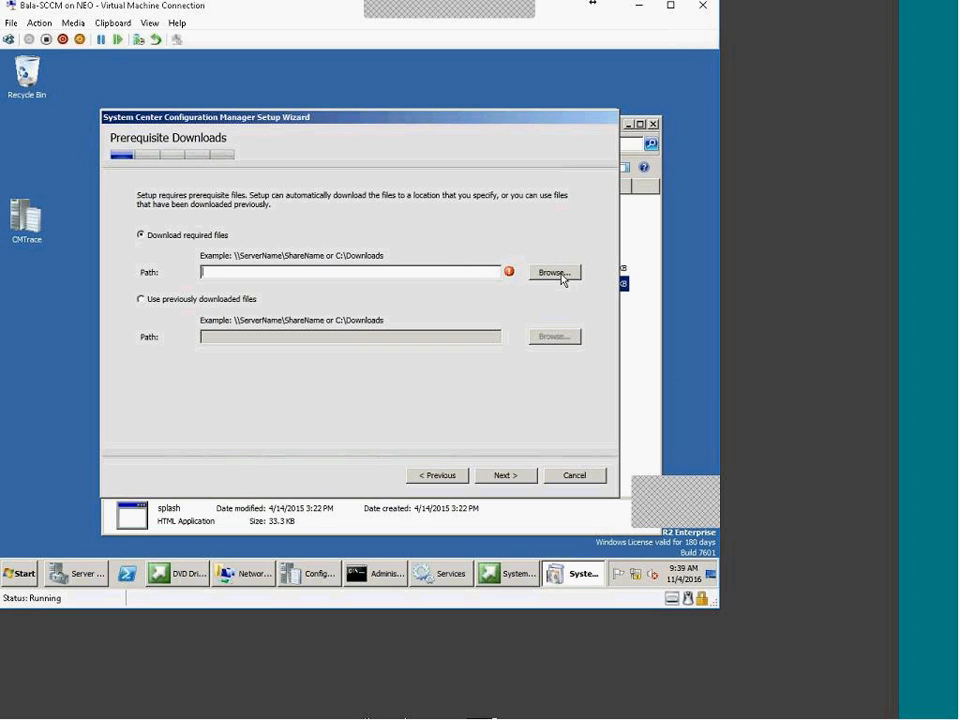
pyautogui.click(206, 300)
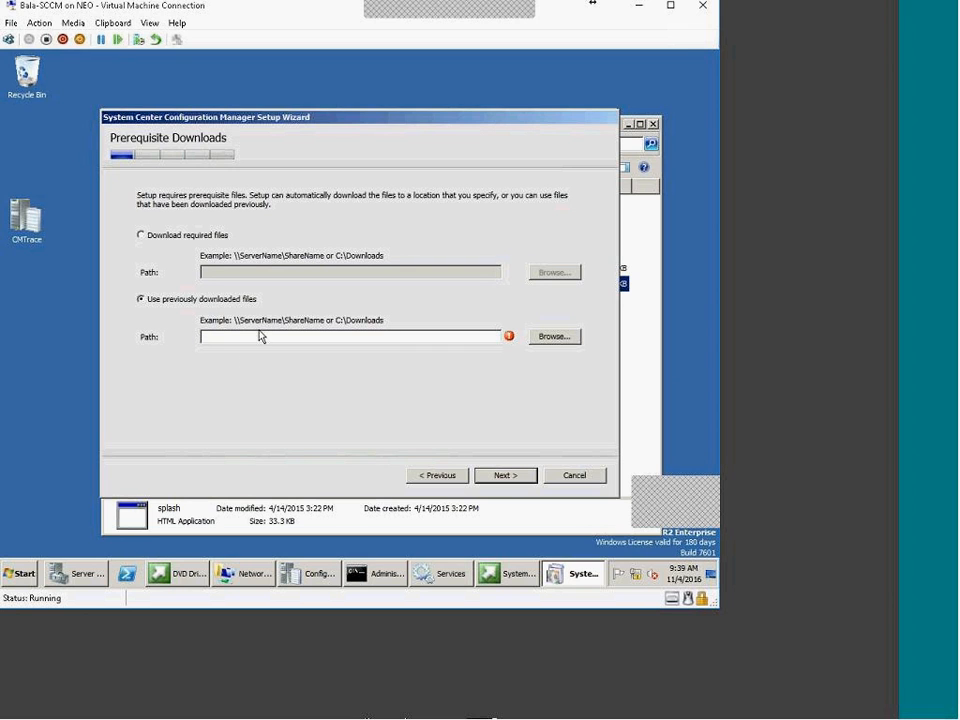
pyautogui.click(556, 340)
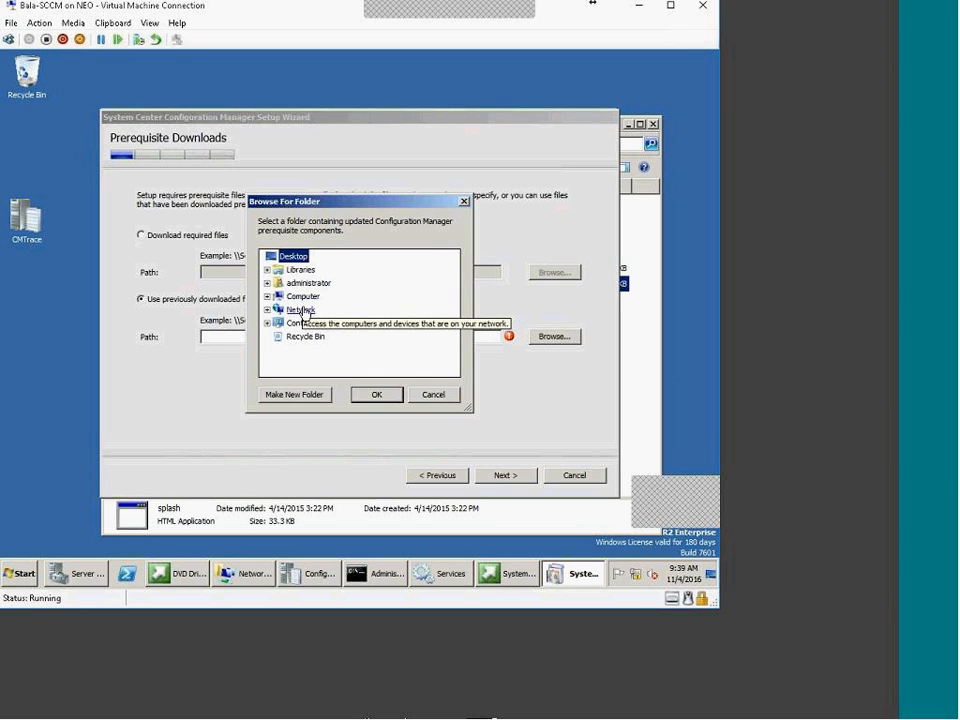
pyautogui.doubleClick(302, 296)
pyautogui.doubleClick(330, 349)
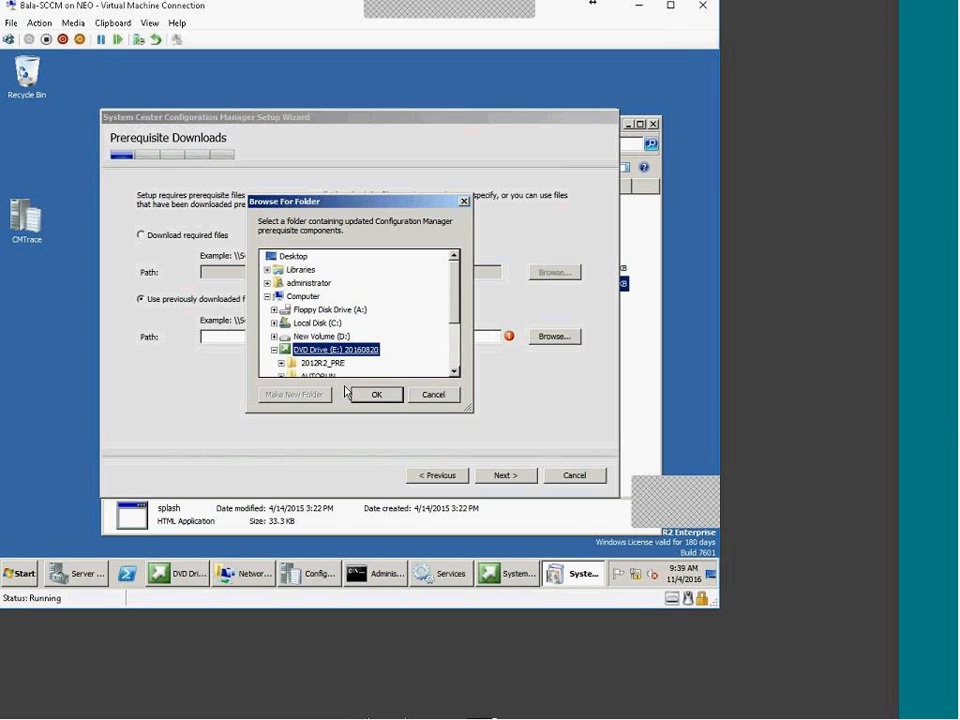
pyautogui.scroll(-1, 345, 392)
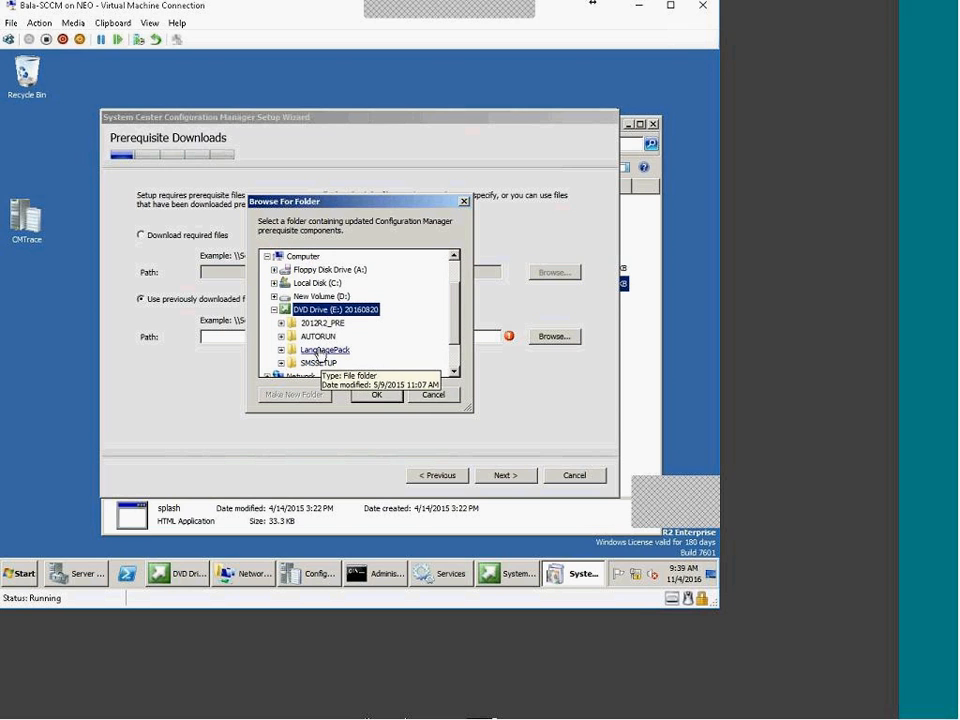
pyautogui.click(318, 323)
pyautogui.scroll(1, 318, 330)
pyautogui.click(380, 395)
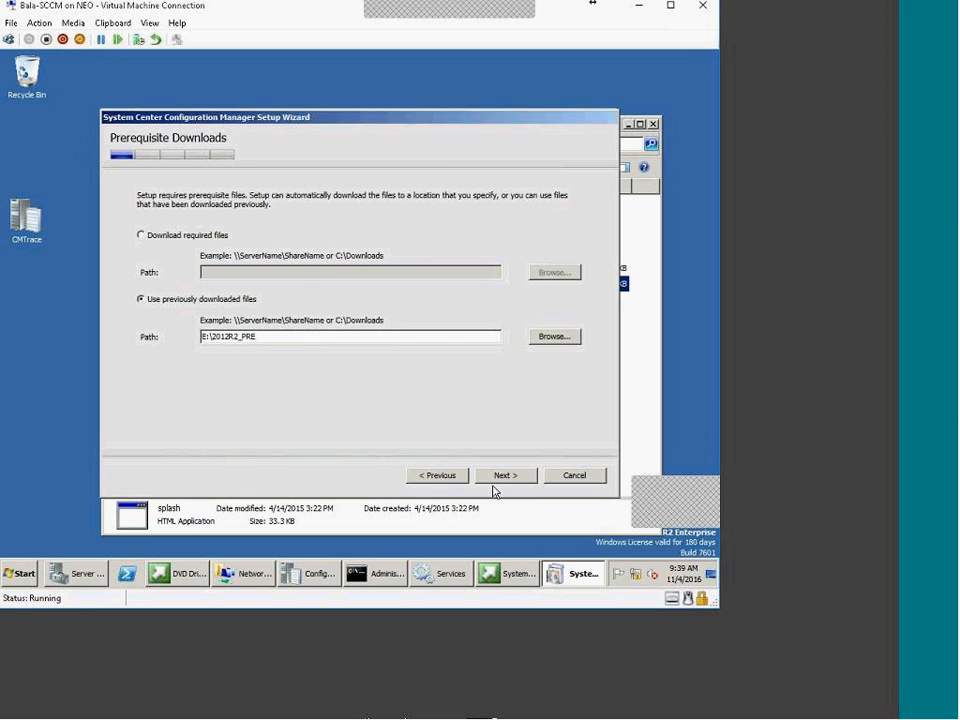
pyautogui.click(507, 477)
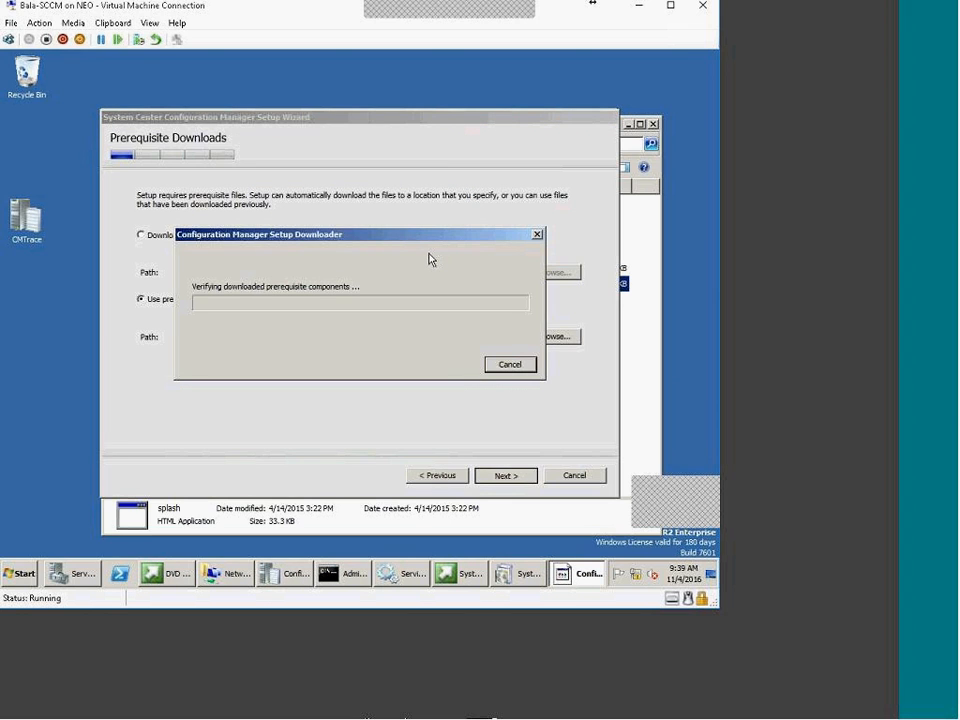
# Move the Setup Downloader aside to show the path while it verifies the files
pyautogui.moveTo(461, 236); pyautogui.dragTo(472, 167)
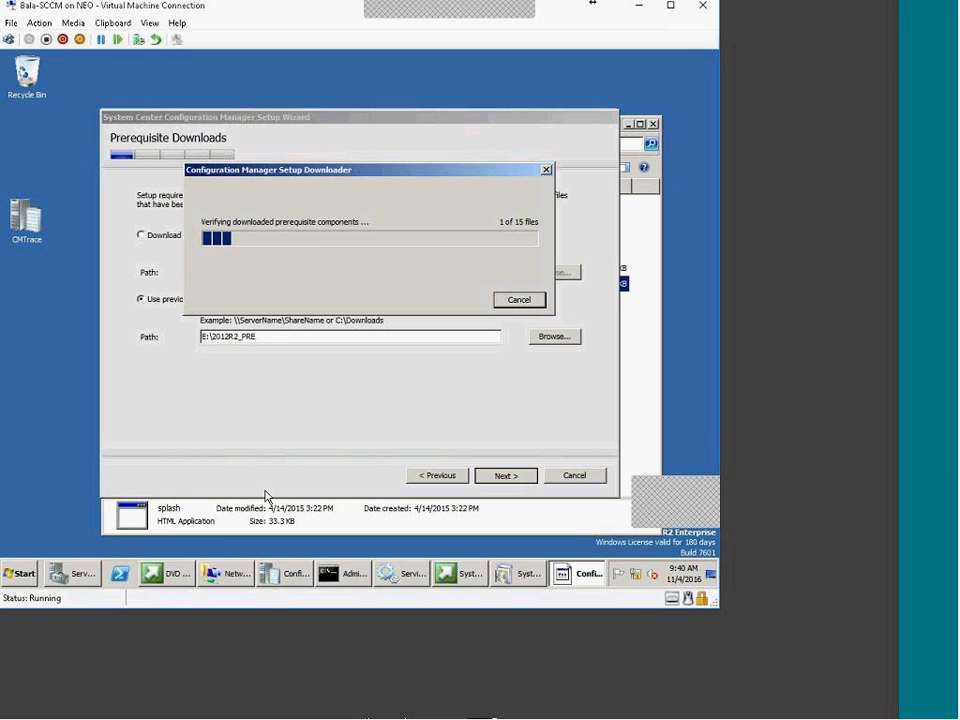
# In Explorer, navigate to Computer and open the DVD Drive (E:)
pyautogui.click(231, 576)
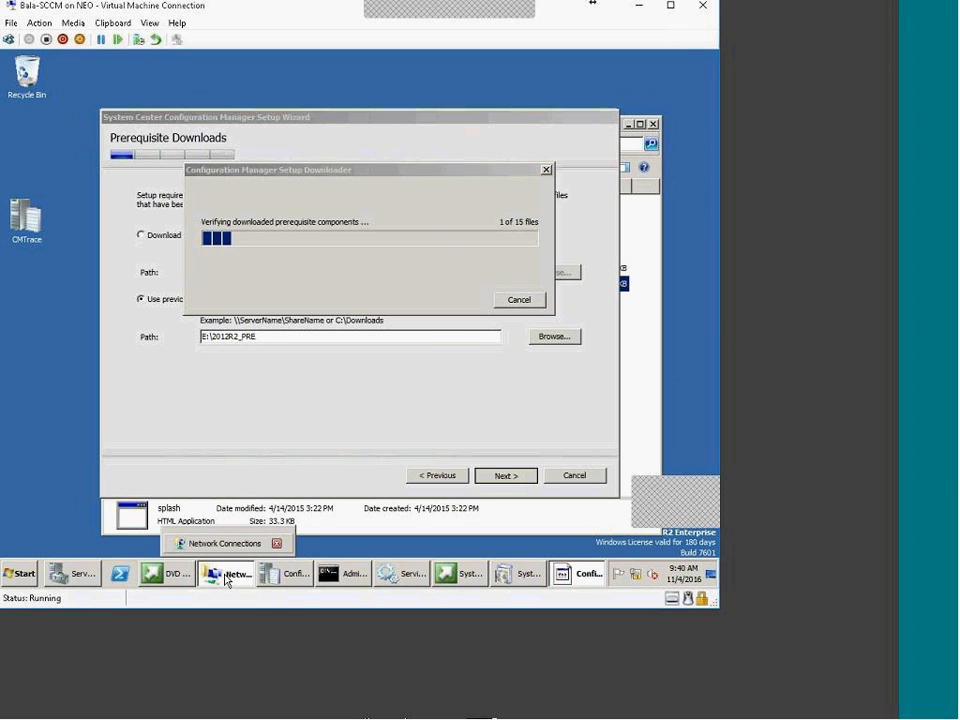
pyautogui.click(187, 128)
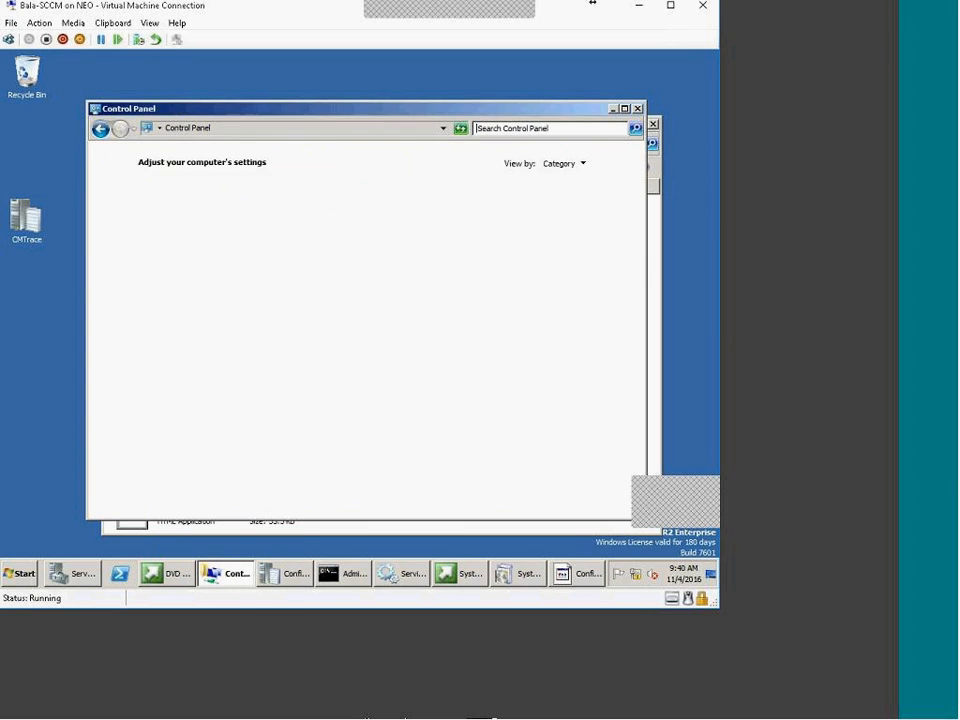
pyautogui.click(158, 128)
pyautogui.click(165, 144)
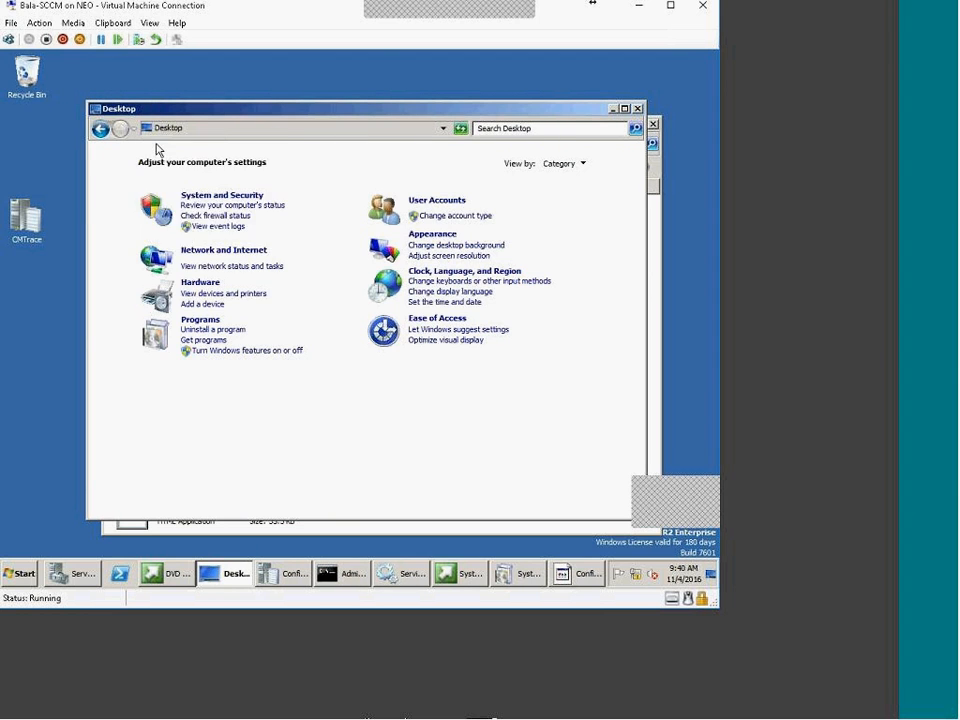
pyautogui.doubleClick(268, 232)
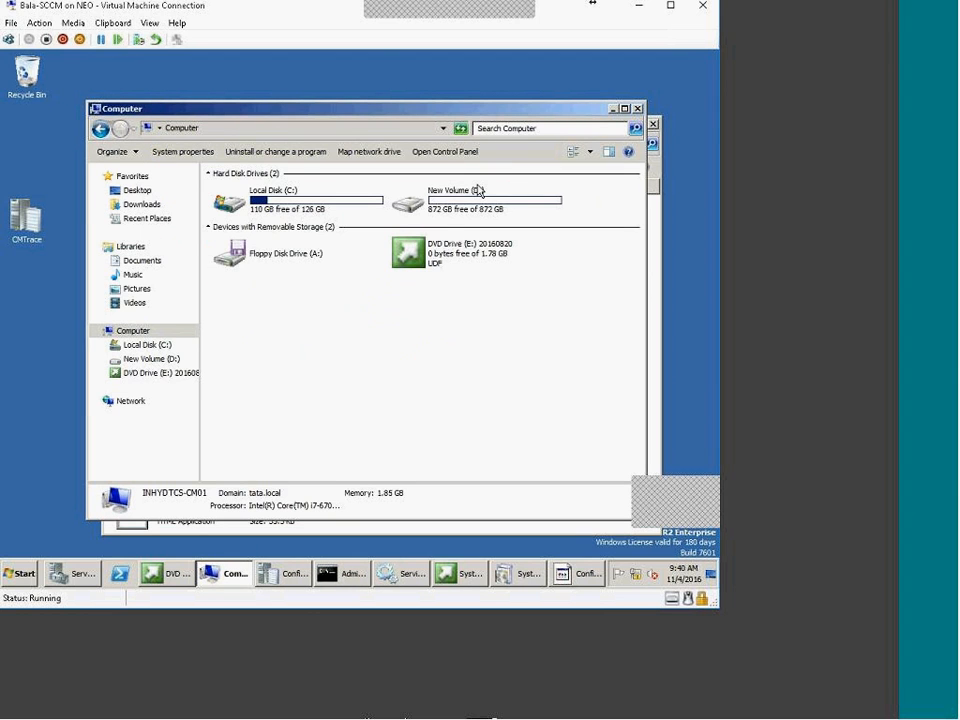
pyautogui.rightClick(447, 260)
pyautogui.click(437, 234)
pyautogui.click(401, 366)
pyautogui.rightClick(439, 264)
pyautogui.rightClick(450, 272)
pyautogui.click(458, 276)
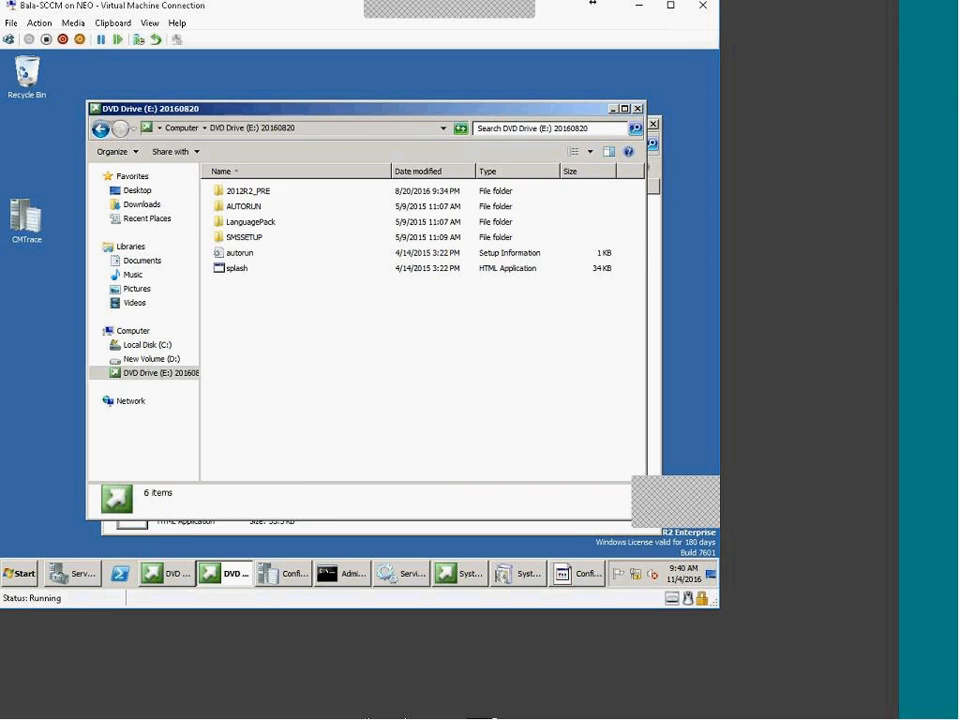
# Inspect the 2012R2_PRE folder and its size in Properties, then return to the setup wizard
pyautogui.doubleClick(257, 192)
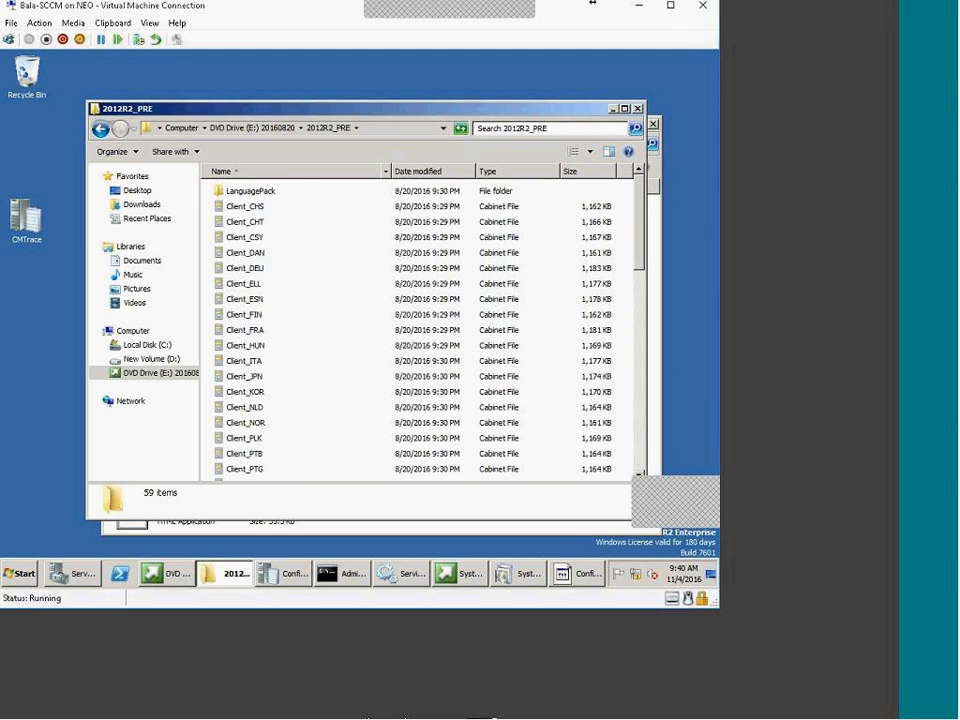
pyautogui.click(275, 128)
pyautogui.rightClick(252, 189)
pyautogui.click(283, 298)
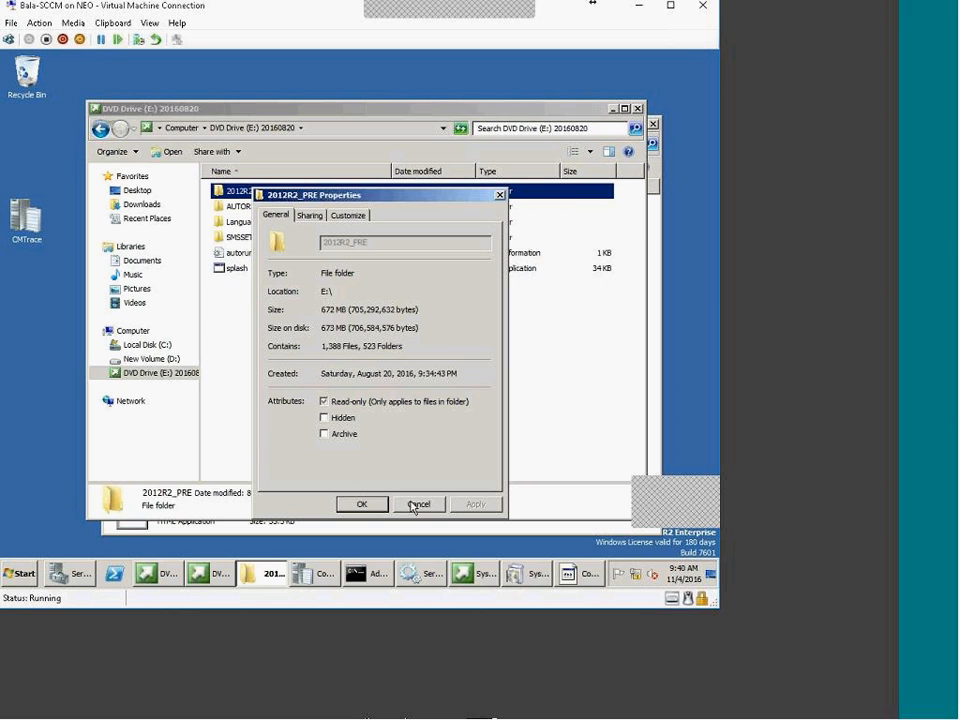
pyautogui.moveTo(356, 310); pyautogui.dragTo(270, 316)
pyautogui.moveTo(423, 310); pyautogui.dragTo(249, 313)
pyautogui.click(427, 507)
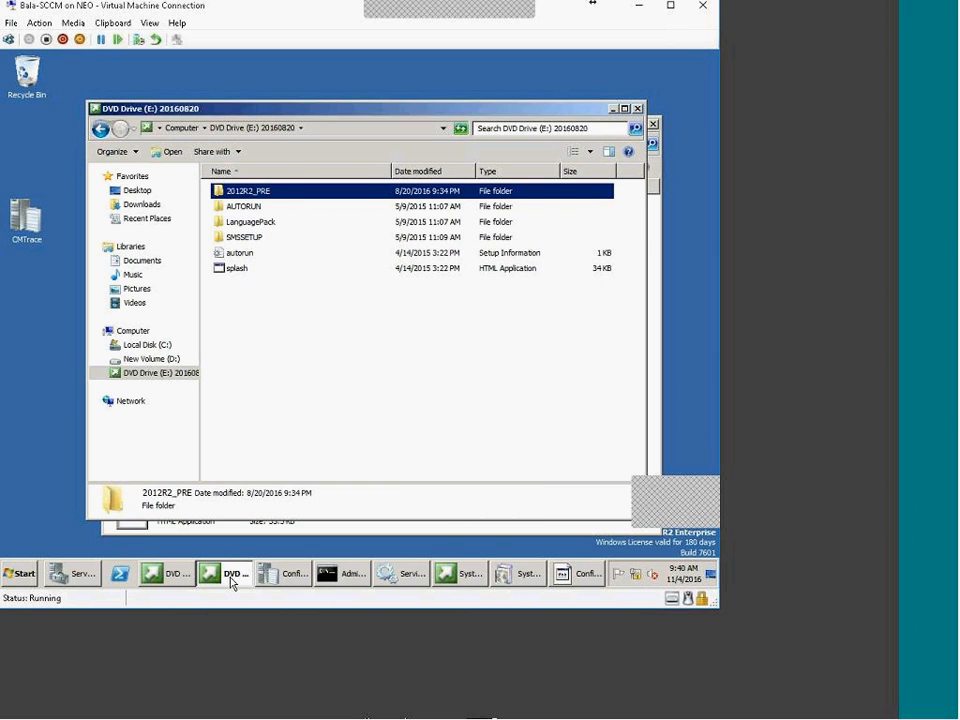
pyautogui.click(229, 577)
pyautogui.moveTo(370, 174); pyautogui.dragTo(394, 105)
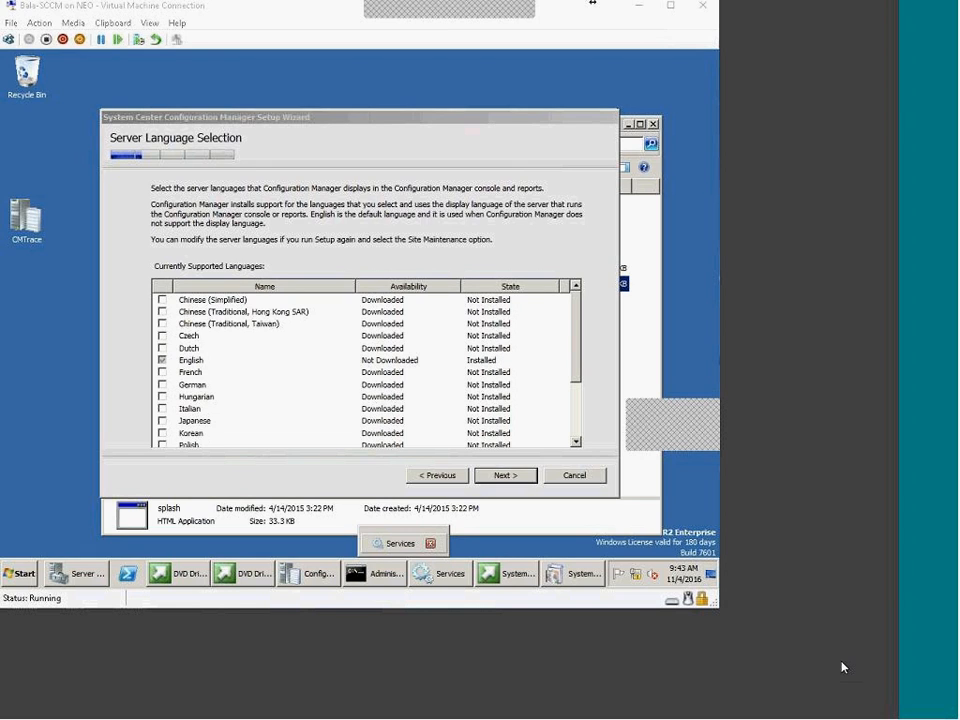
# Bring the setup wizard forward and keep the default server and client languages
pyautogui.click(512, 160)
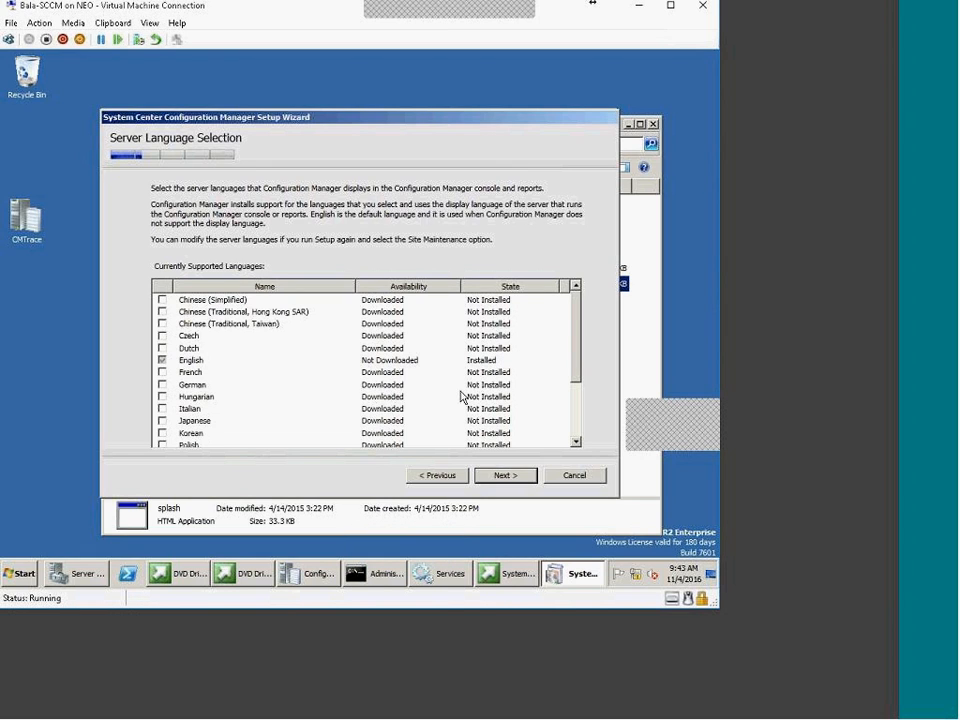
pyautogui.moveTo(487, 120); pyautogui.dragTo(490, 90)
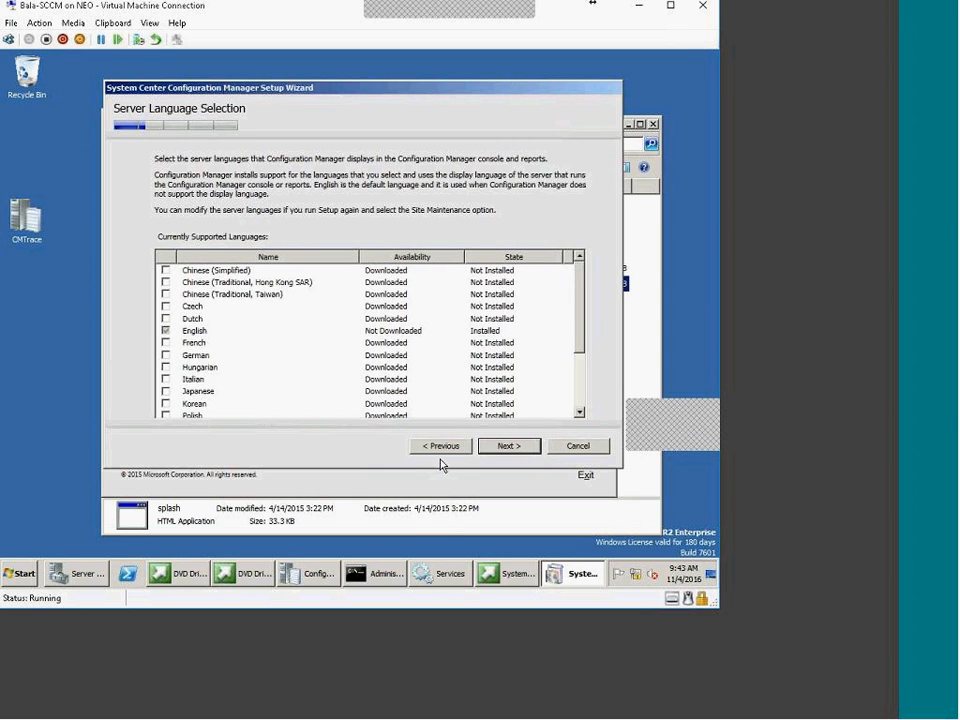
pyautogui.click(509, 446)
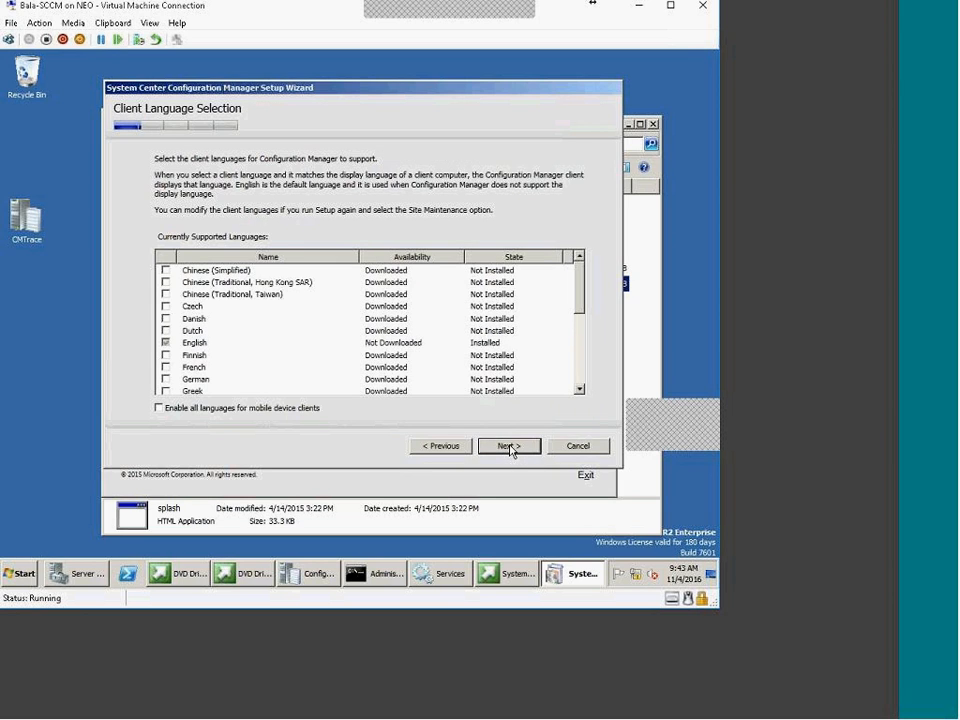
pyautogui.click(510, 448)
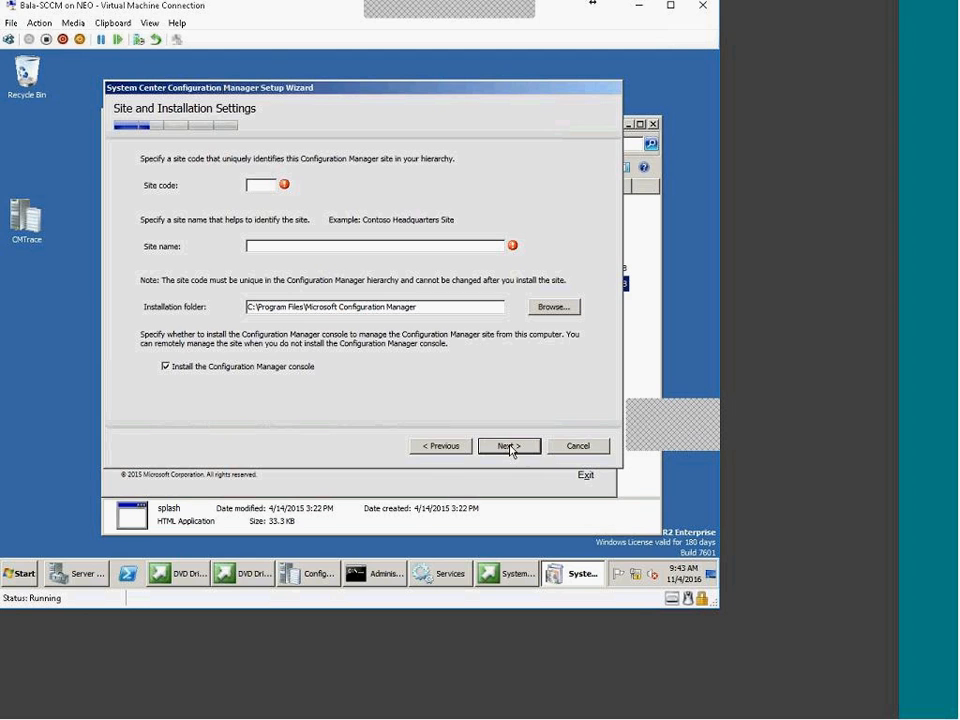
pyautogui.click(510, 448)
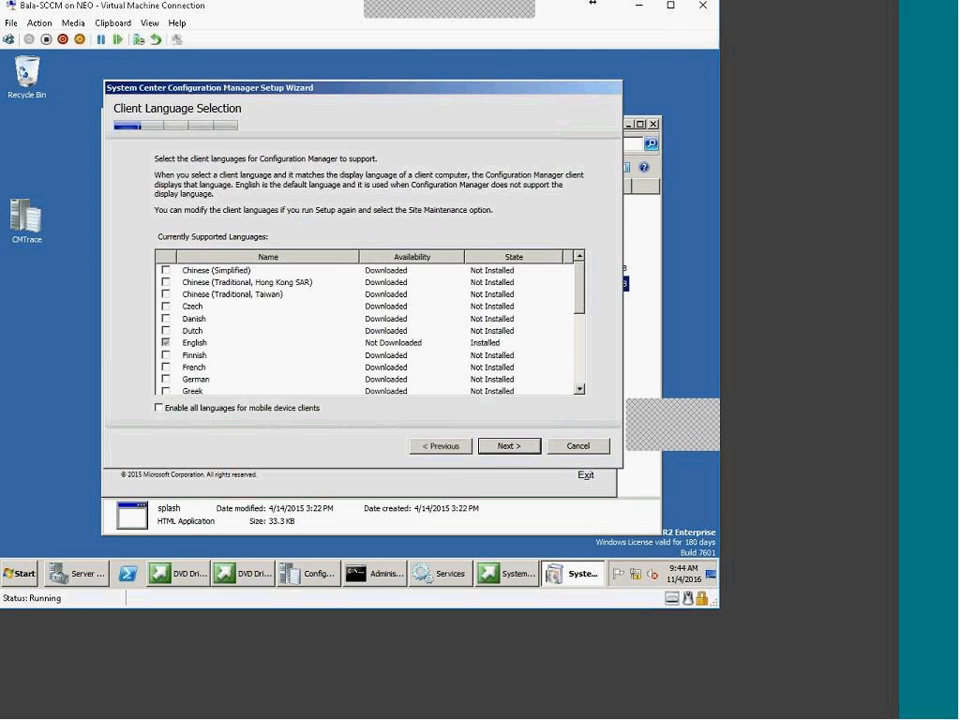
pyautogui.click(454, 457)
pyautogui.click(508, 448)
pyautogui.click(508, 450)
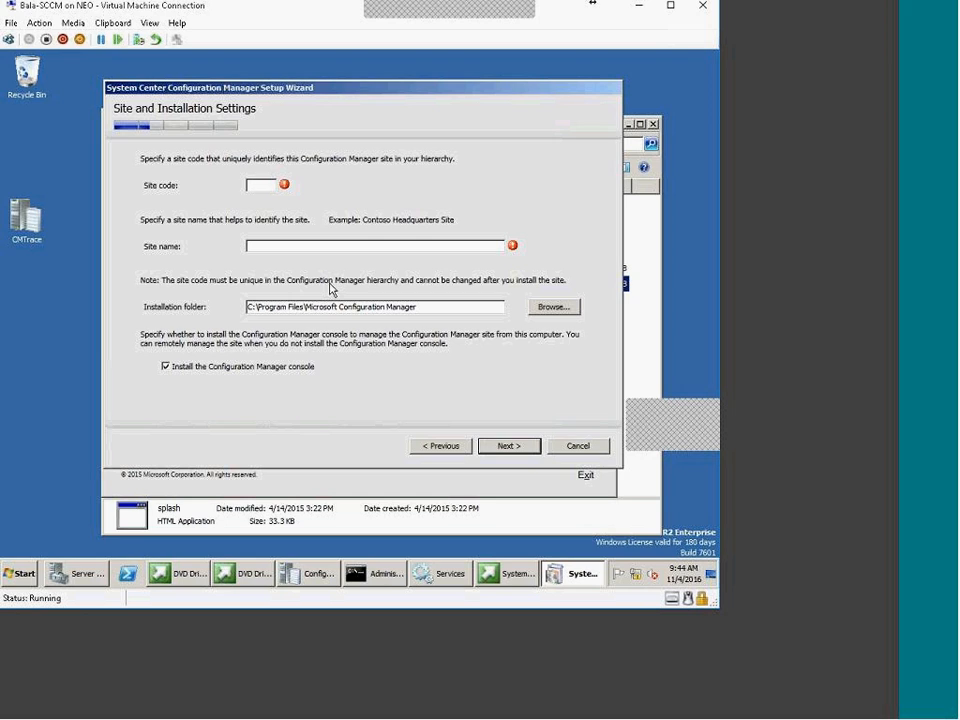
# Enter site code PRI and site name 'pRIMARY sITE', then continue
pyautogui.write('CA')
pyautogui.press('BackSpace')
pyautogui.press('BackSpace')
pyautogui.write('PR')
pyautogui.write('I')
pyautogui.write('pRIMARY s')
pyautogui.write('ITE')
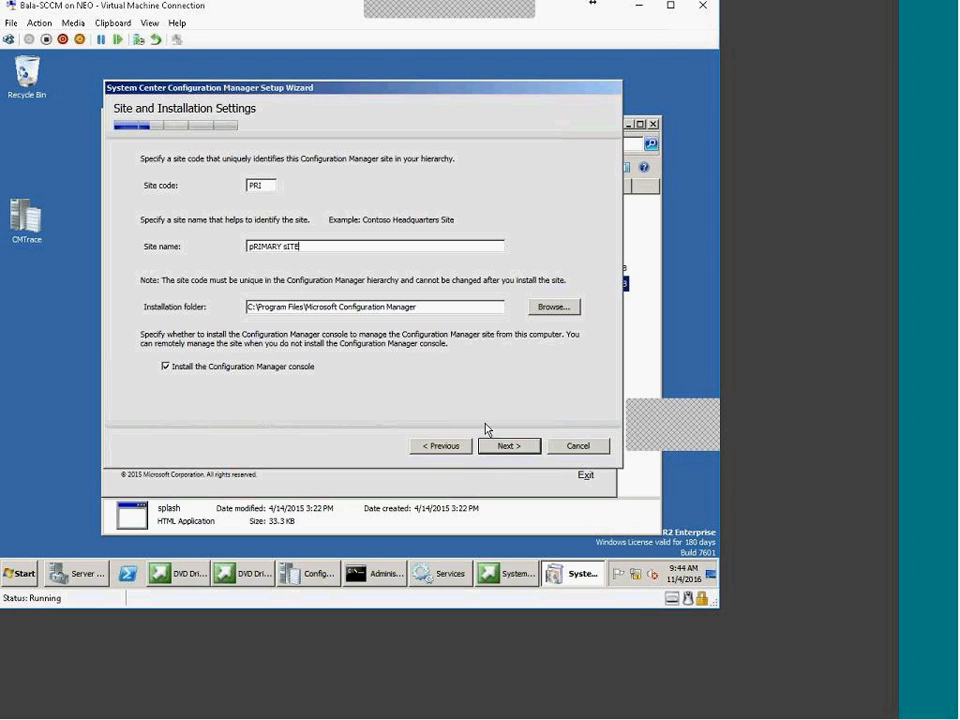
pyautogui.click(510, 447)
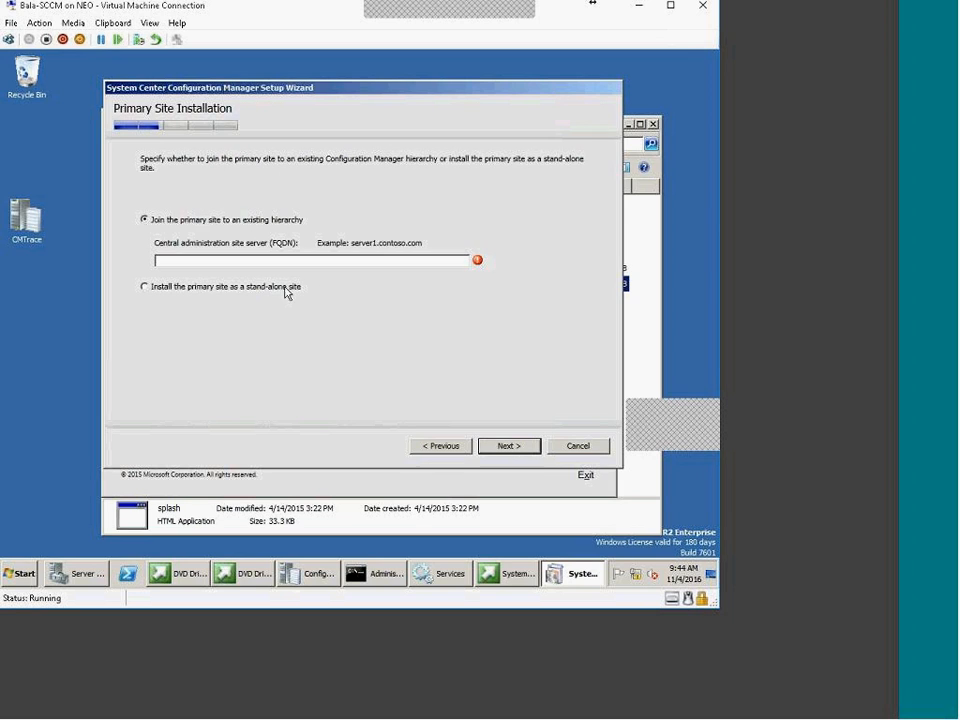
# Choose to install the primary site as a stand-alone site and confirm
pyautogui.click(229, 287)
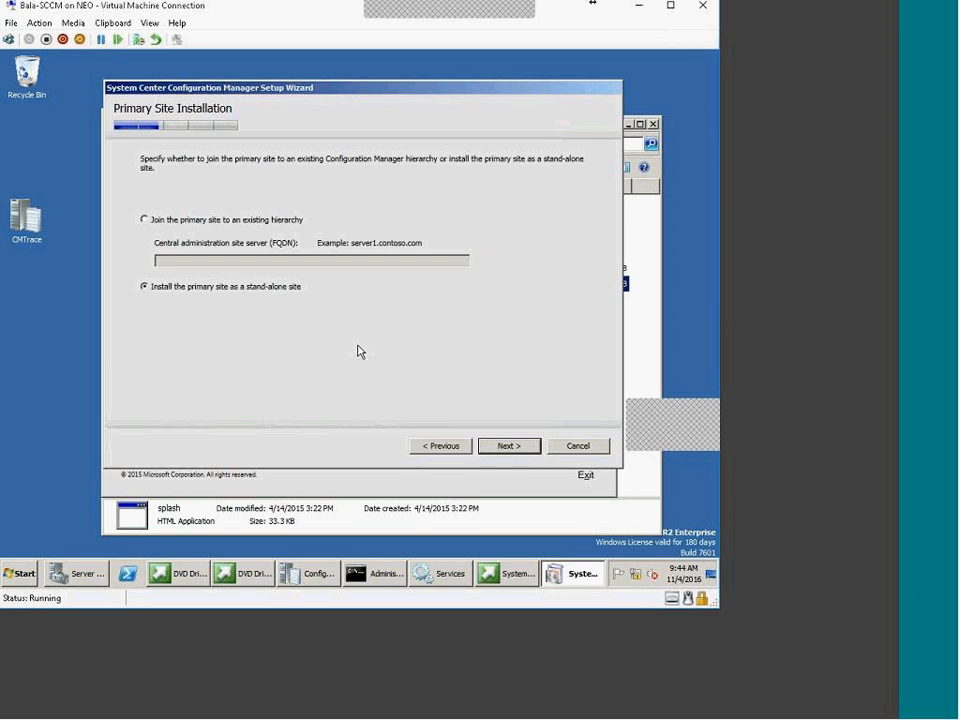
pyautogui.click(263, 220)
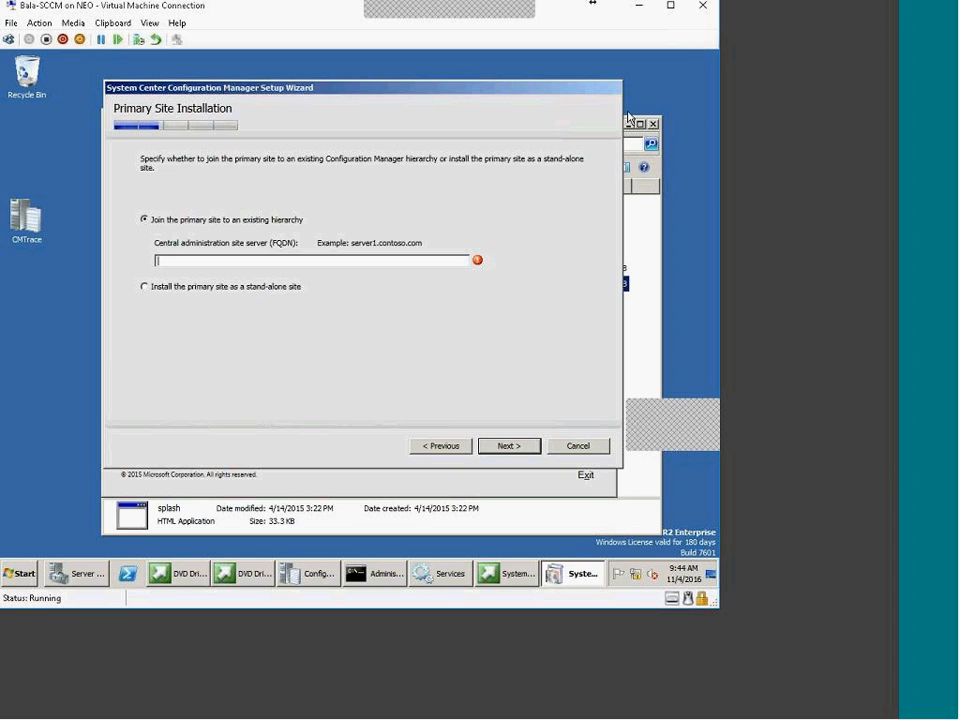
pyautogui.click(250, 289)
pyautogui.click(505, 450)
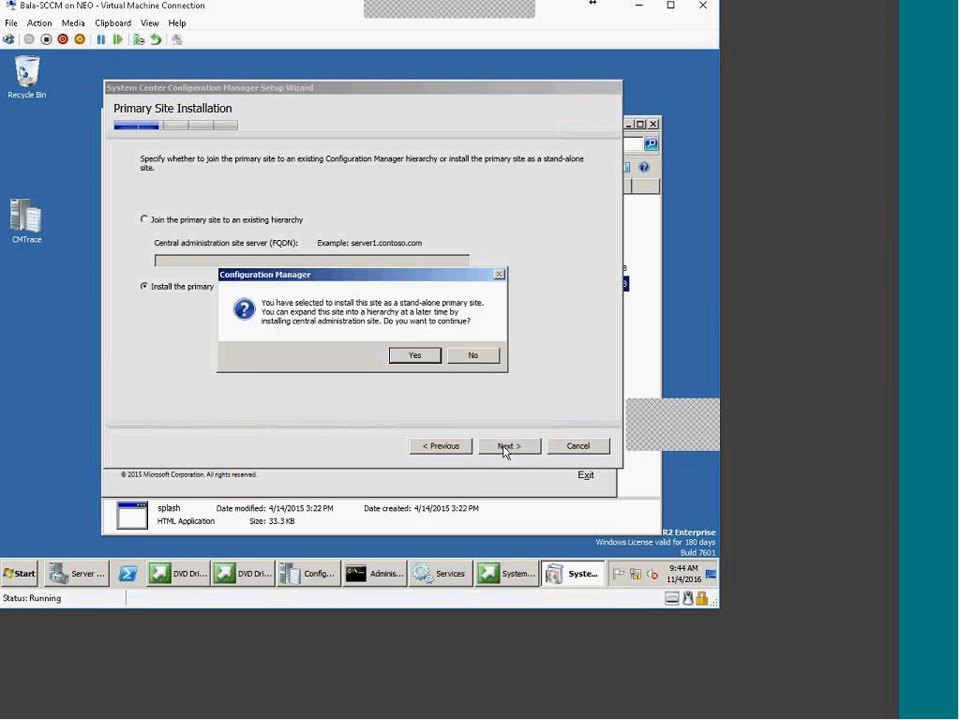
pyautogui.click(418, 357)
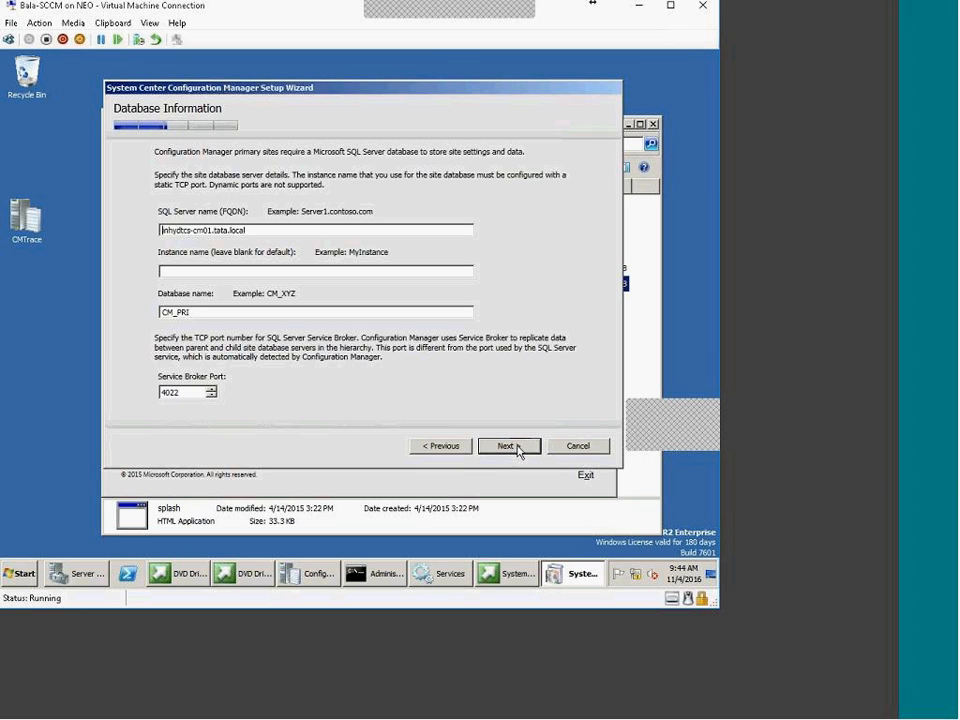
# Highlight Service Broker port 4022 and the _PRI database suffix, then open All Programs
pyautogui.moveTo(186, 392); pyautogui.dragTo(146, 388)
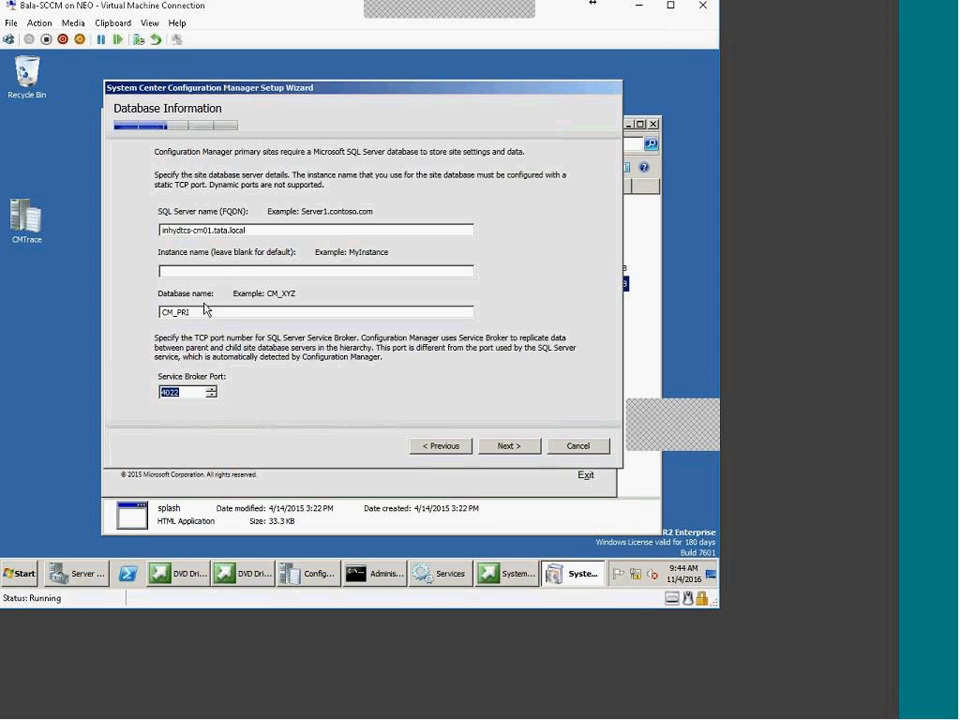
pyautogui.moveTo(173, 312); pyautogui.dragTo(190, 312)
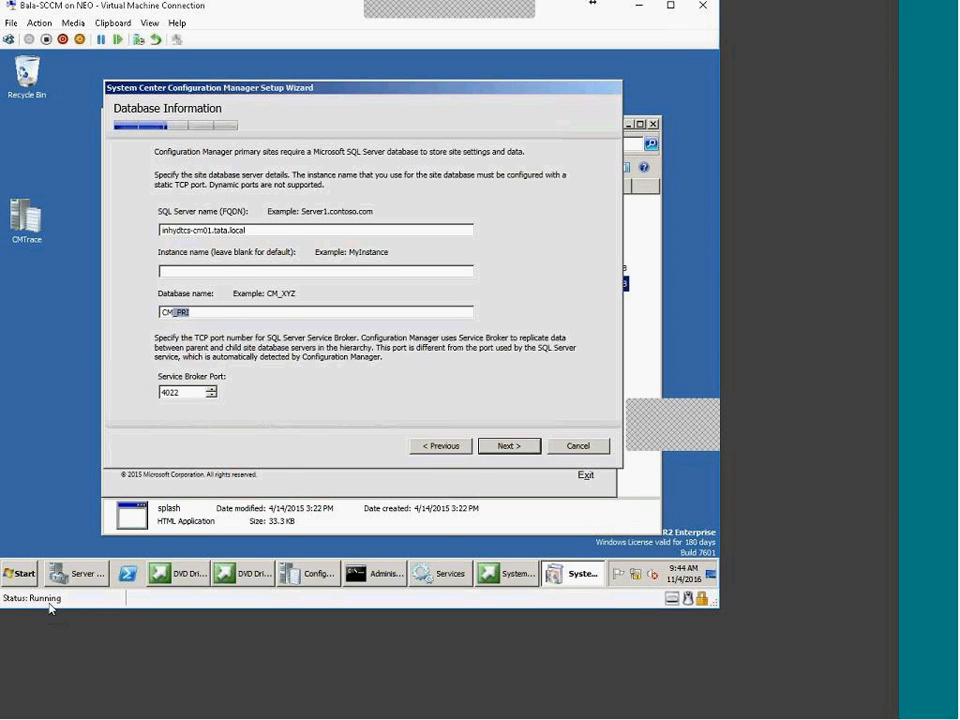
pyautogui.click(20, 573)
pyautogui.click(60, 520)
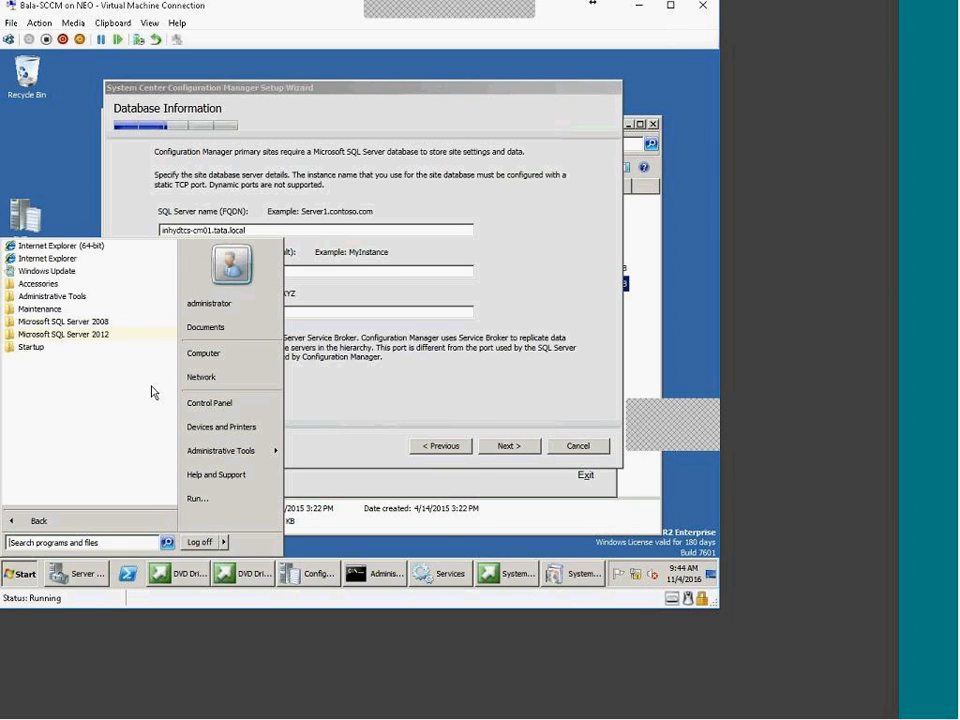
# Launch SQL Server Management Studio, connect to the local server, and expand Databases and System Databases
pyautogui.click(114, 336)
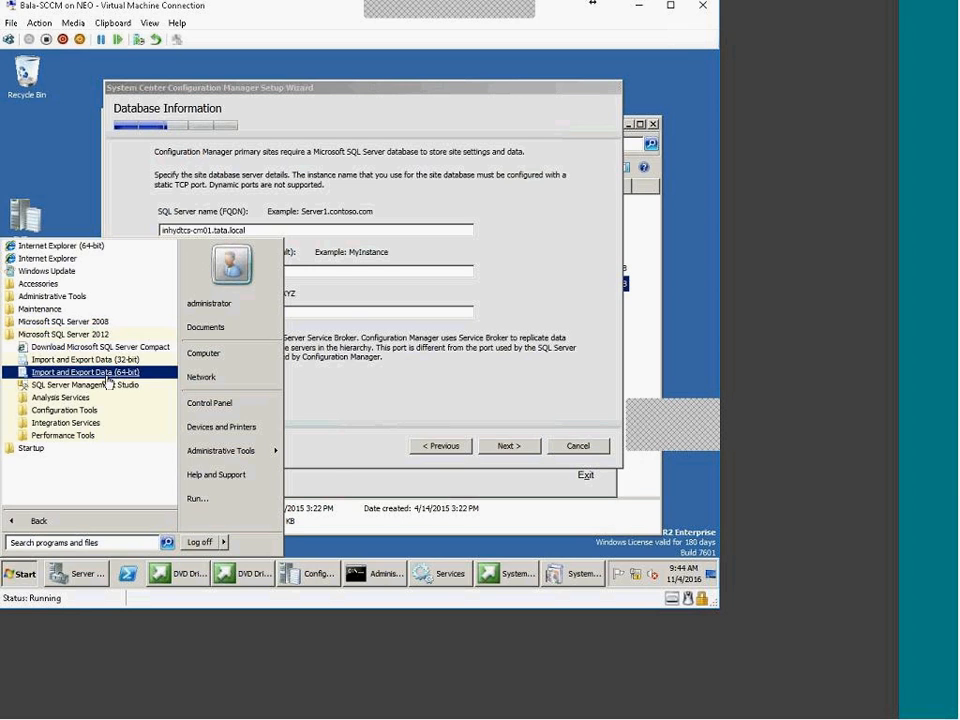
pyautogui.click(106, 384)
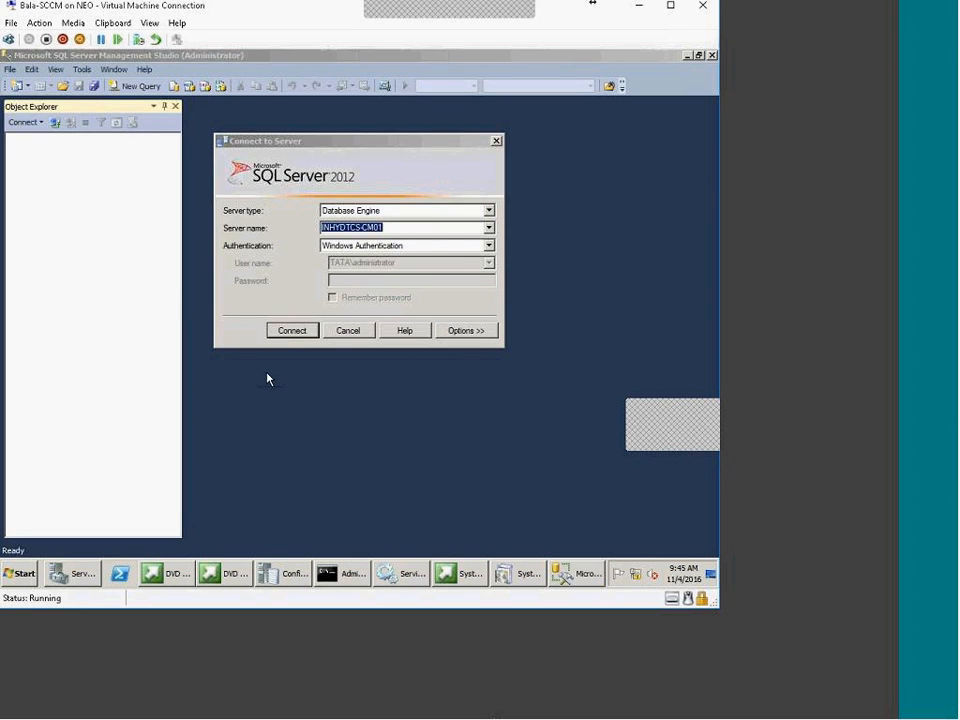
pyautogui.click(285, 331)
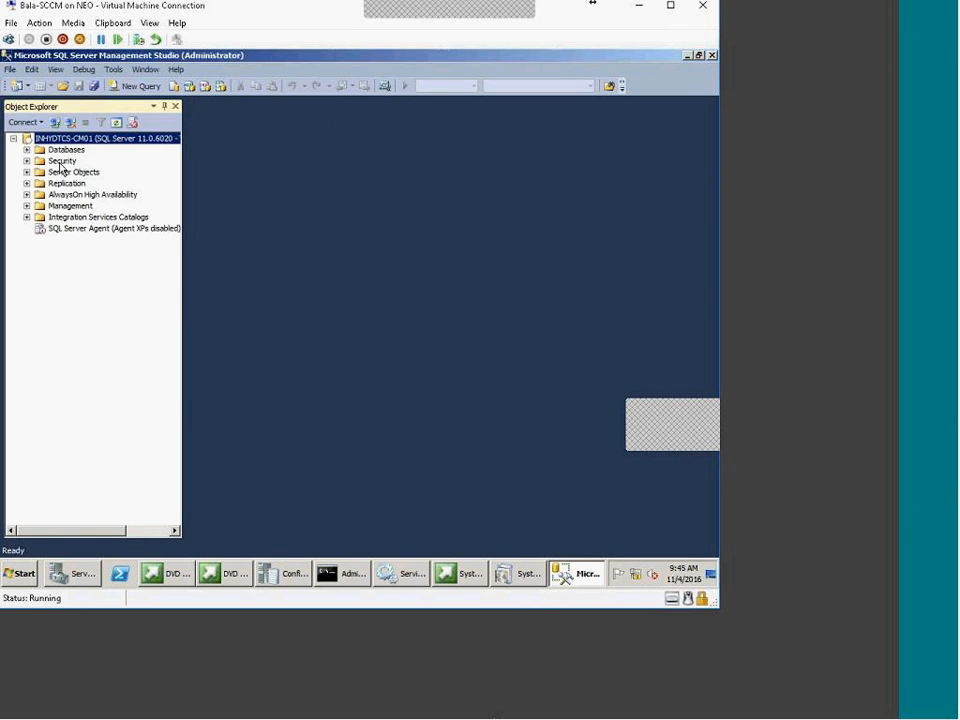
pyautogui.doubleClick(68, 149)
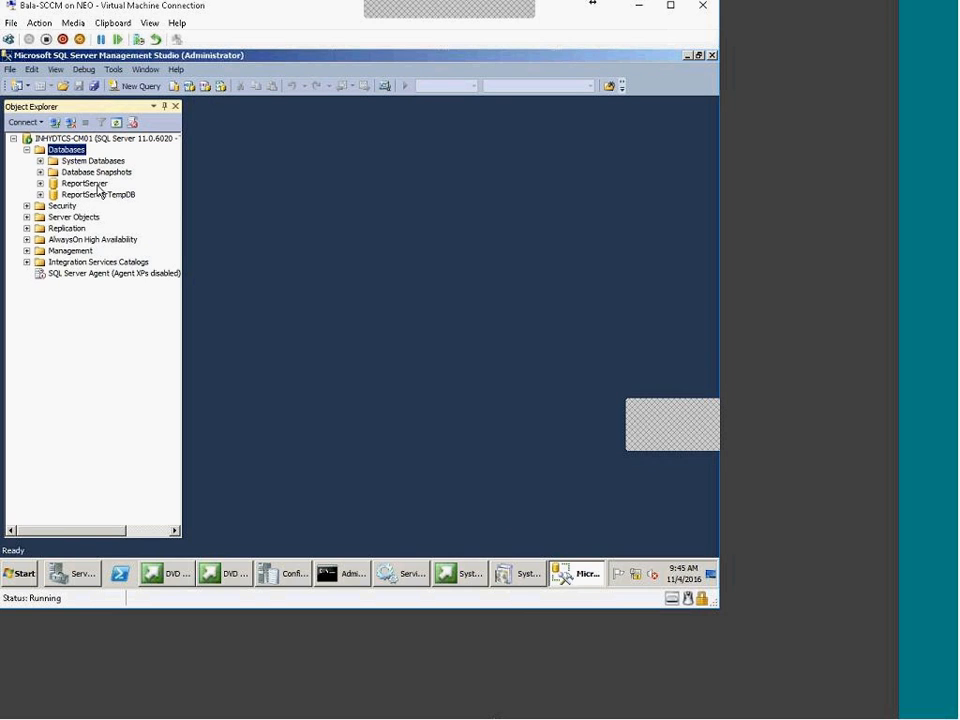
pyautogui.click(40, 161)
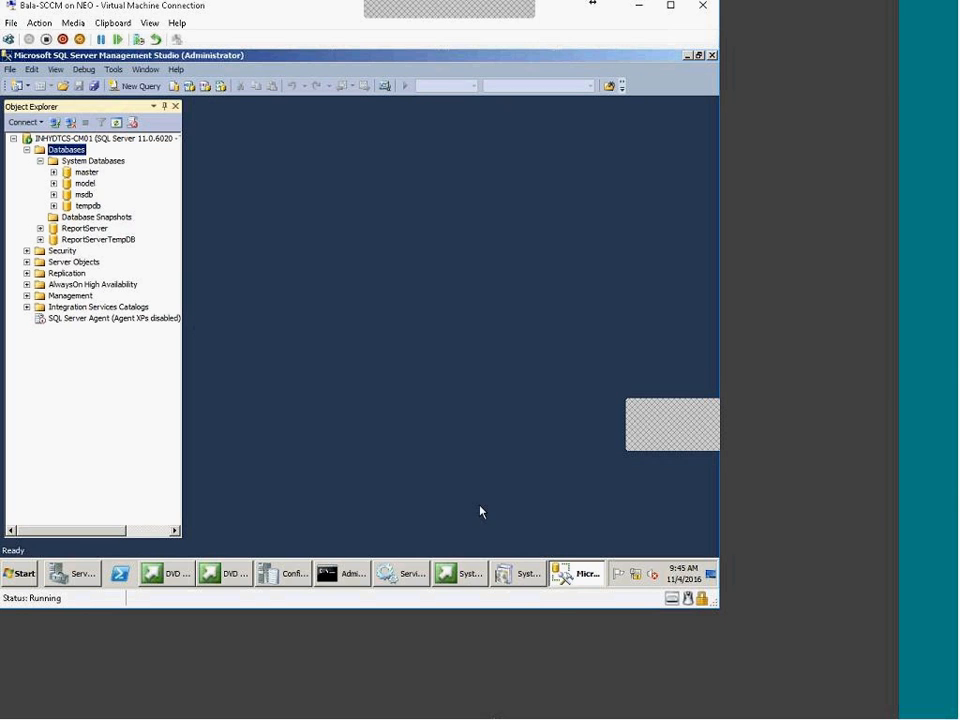
# Keep database name CM_PRI, noting PRI is the site code, and continue
pyautogui.click(500, 577)
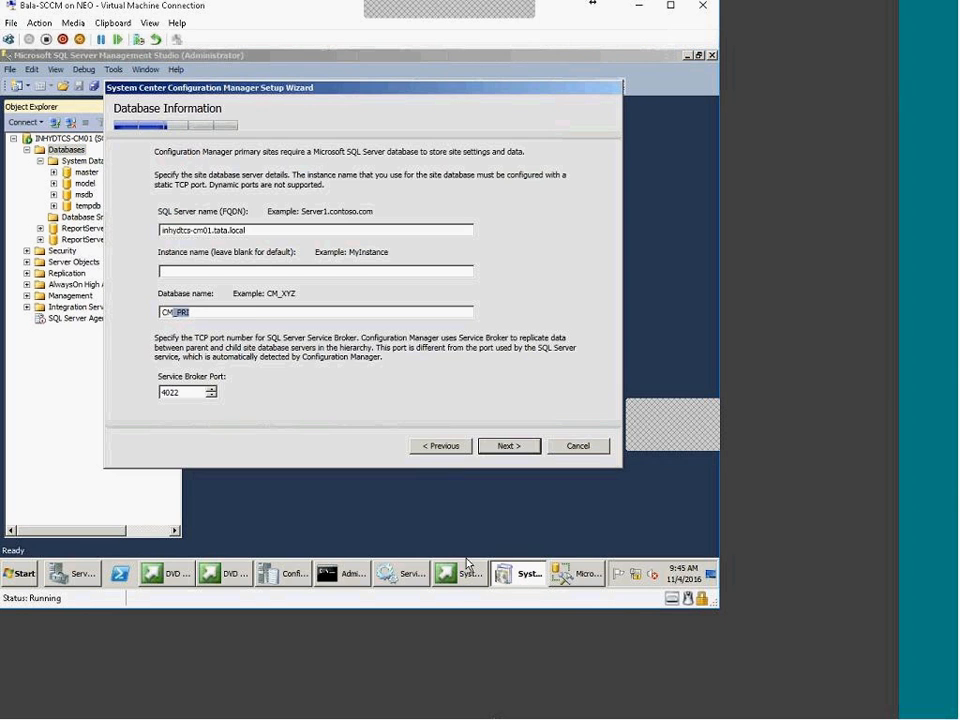
pyautogui.click(200, 313)
pyautogui.moveTo(172, 313); pyautogui.dragTo(193, 315)
pyautogui.click(205, 313)
pyautogui.moveTo(205, 313); pyautogui.dragTo(162, 314)
pyautogui.click(504, 454)
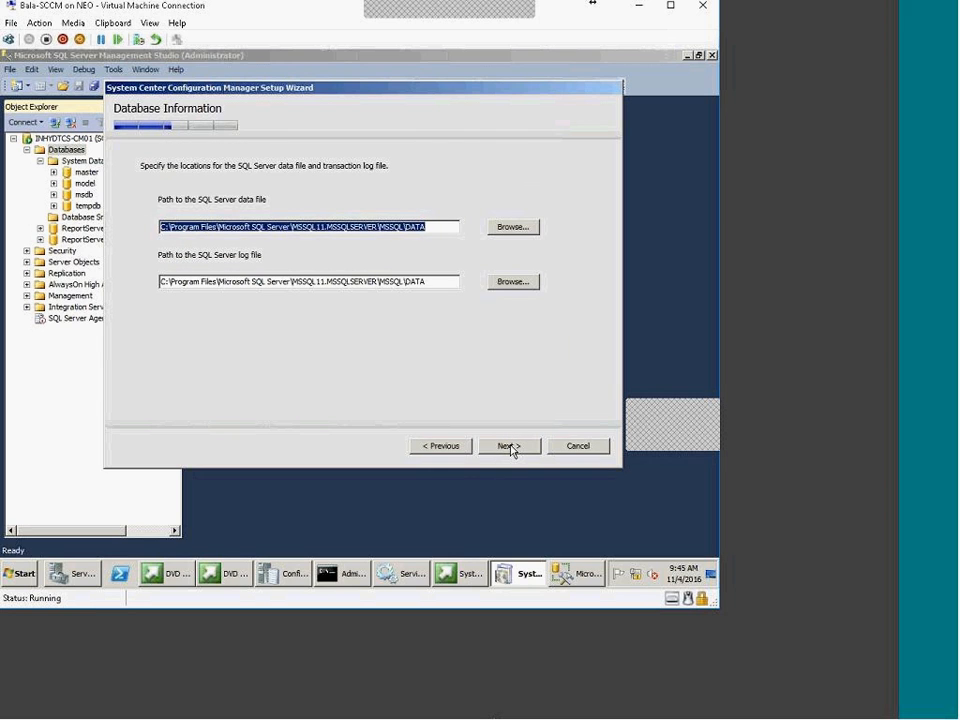
# Accept the default SQL DATA file locations and the site server as SMS Provider
pyautogui.click(398, 230)
pyautogui.moveTo(390, 227); pyautogui.dragTo(433, 227)
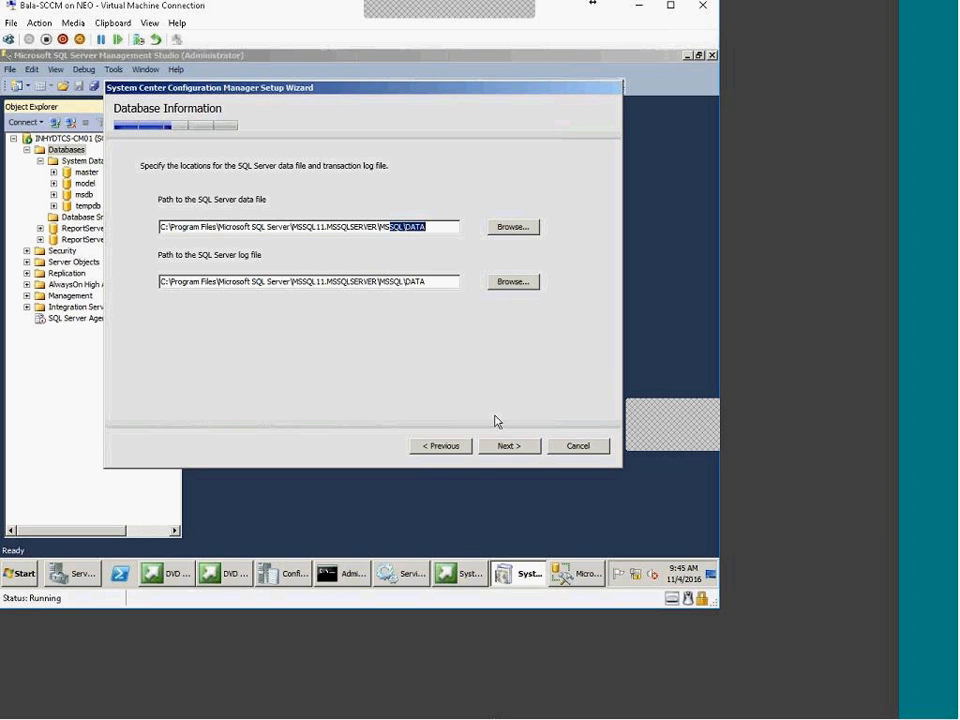
pyautogui.click(509, 446)
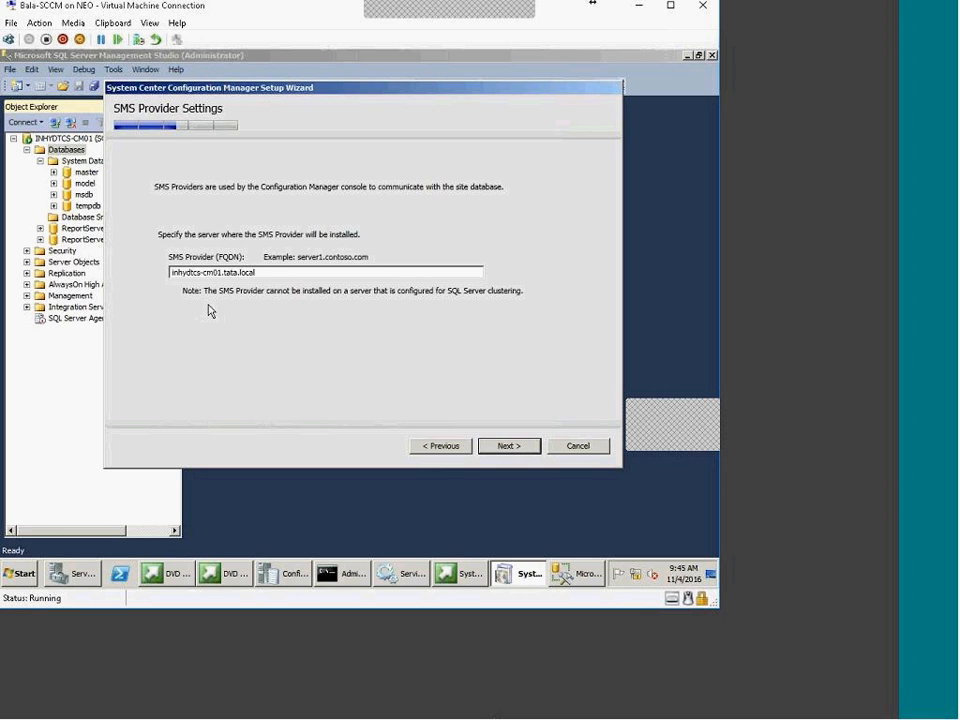
pyautogui.moveTo(257, 273); pyautogui.dragTo(169, 273)
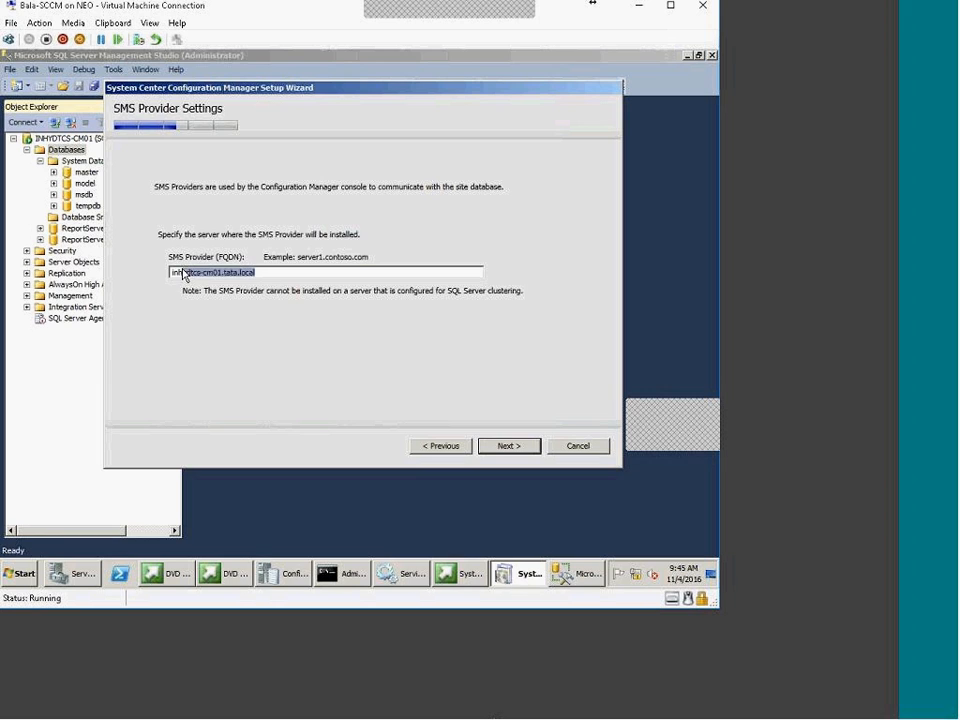
pyautogui.click(510, 446)
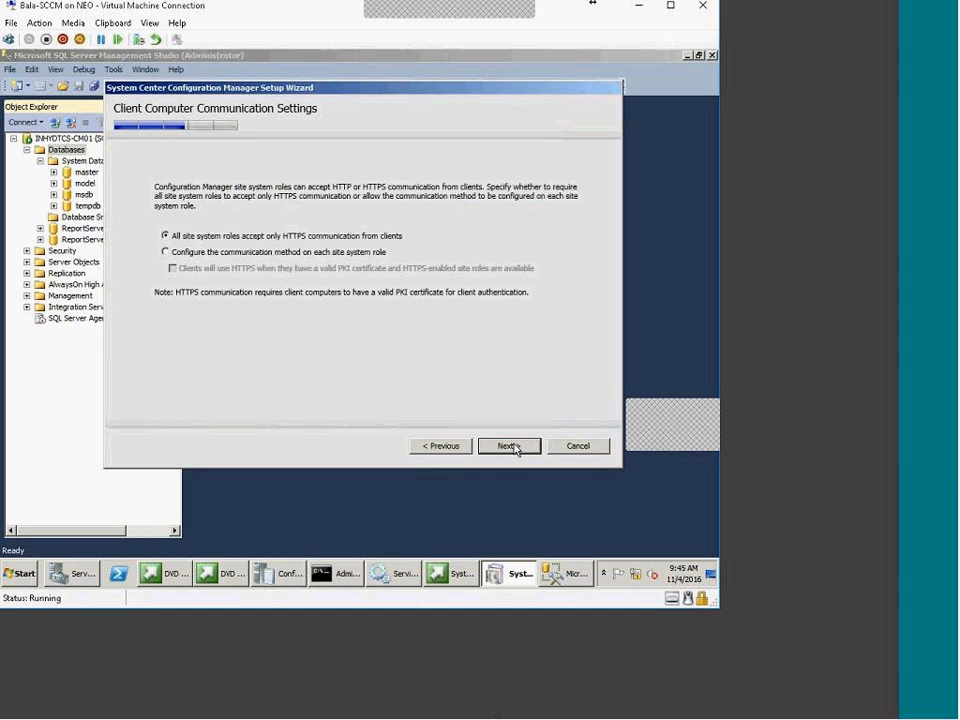
# Use per-role communication and set management and distribution point connections to HTTP
pyautogui.click(227, 253)
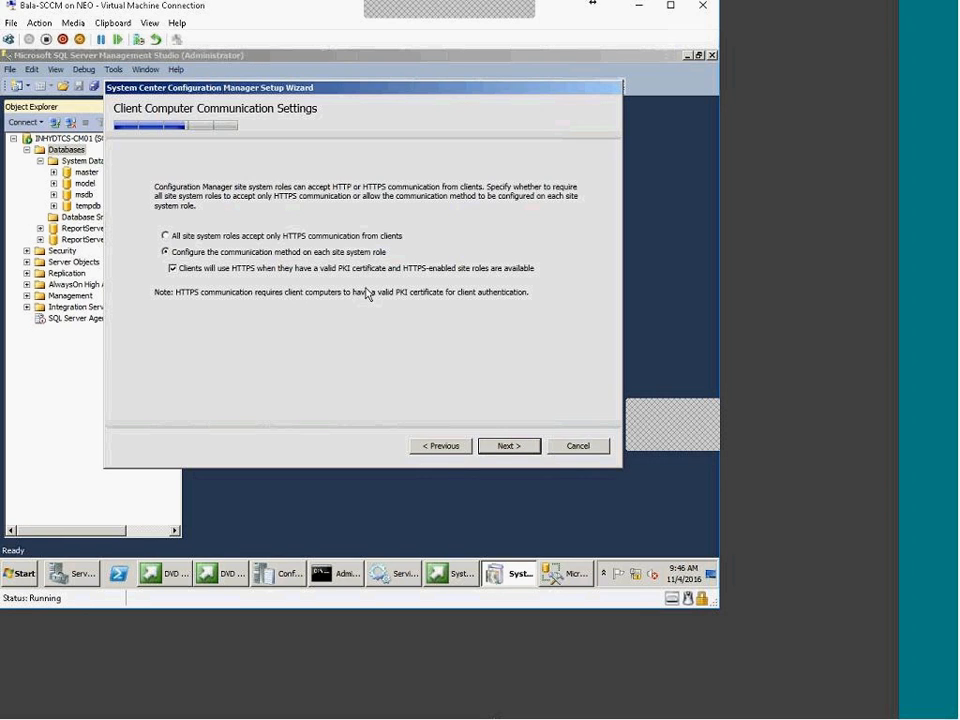
pyautogui.click(507, 447)
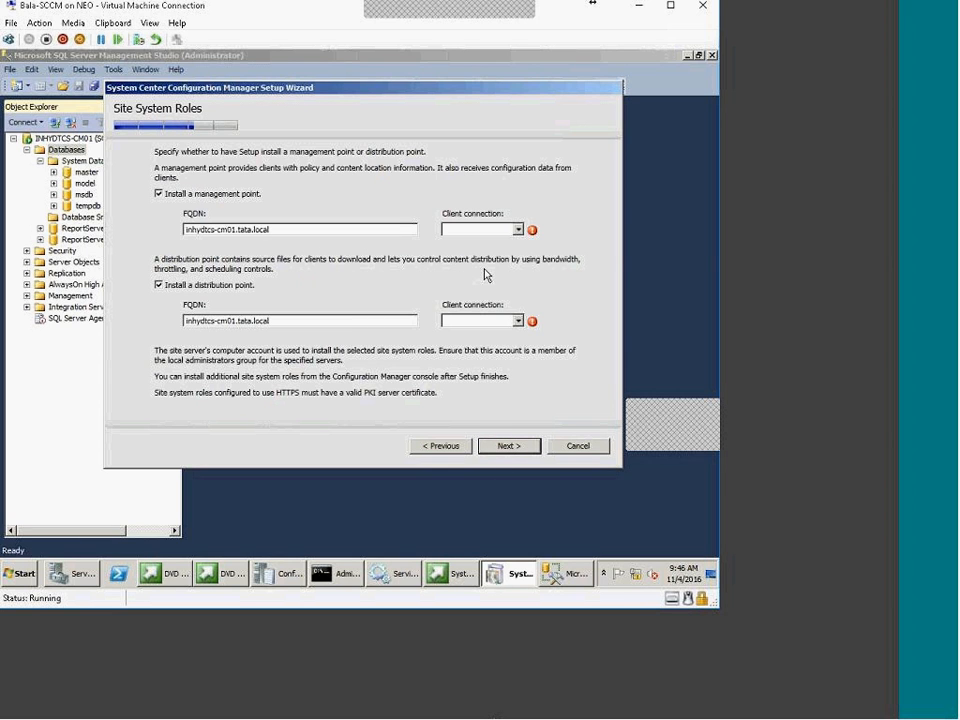
pyautogui.click(518, 230)
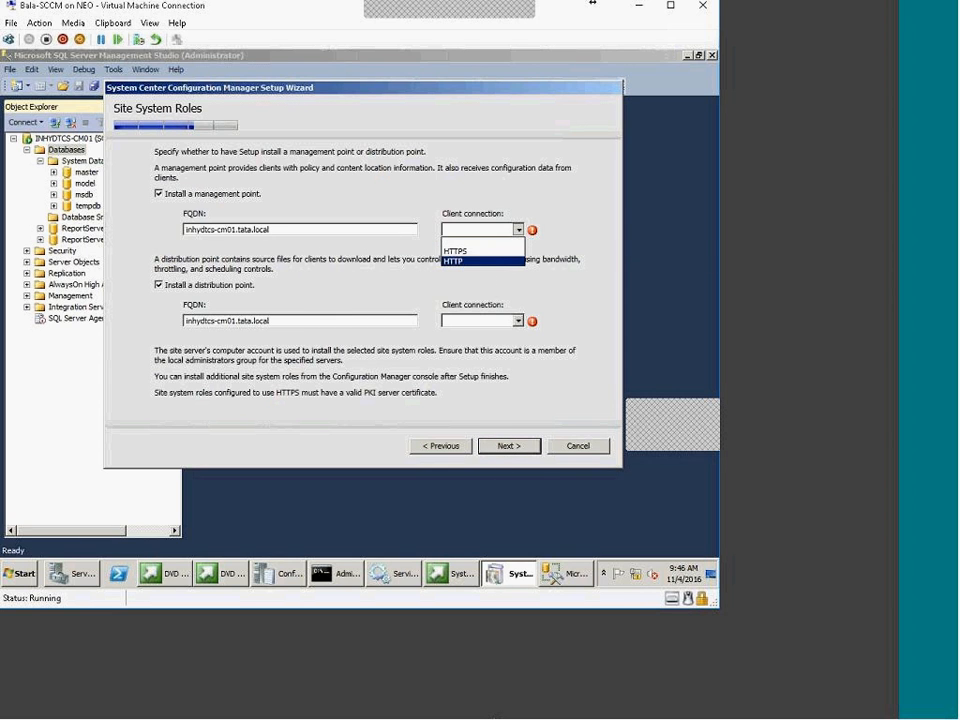
pyautogui.click(480, 257)
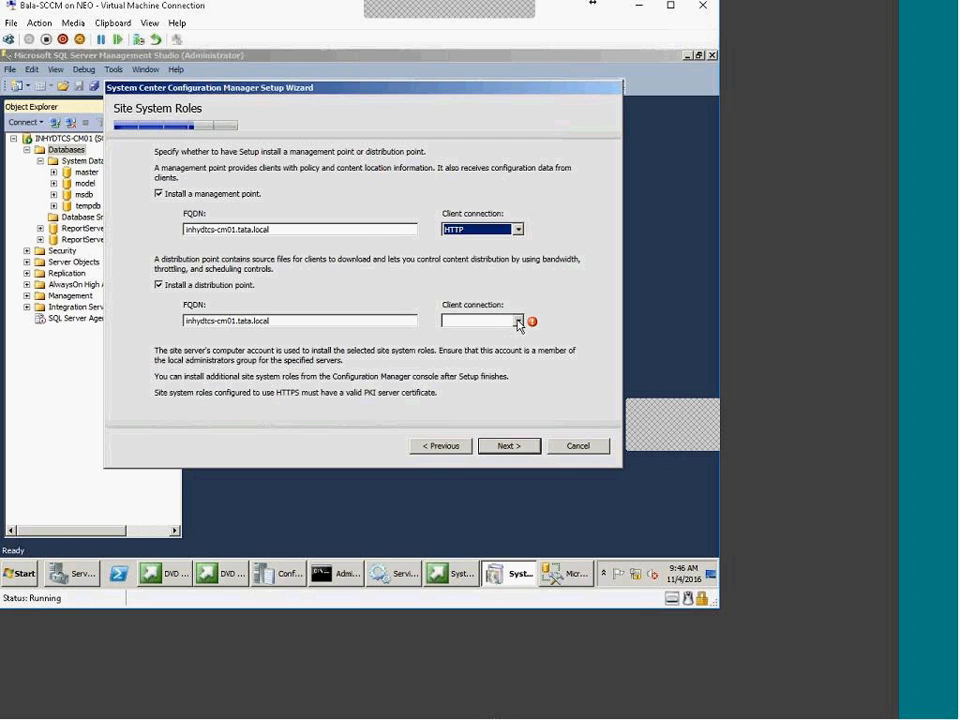
pyautogui.click(516, 321)
pyautogui.click(467, 354)
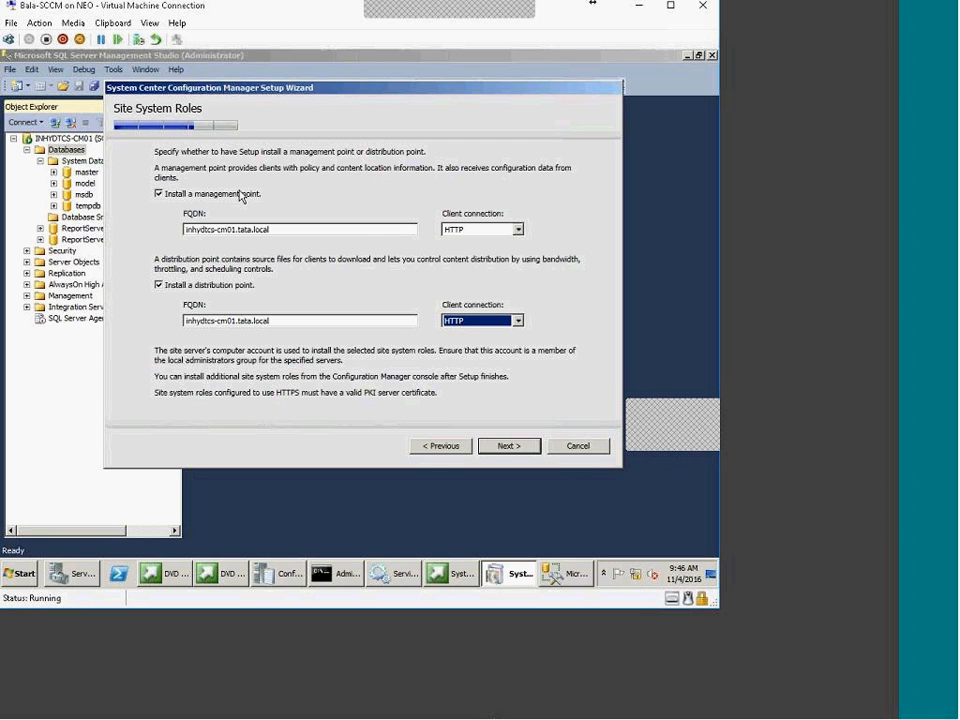
# Keep HTTP for the management point and continue past CEIP to the settings summary
pyautogui.click(520, 231)
pyautogui.click(521, 234)
pyautogui.click(522, 241)
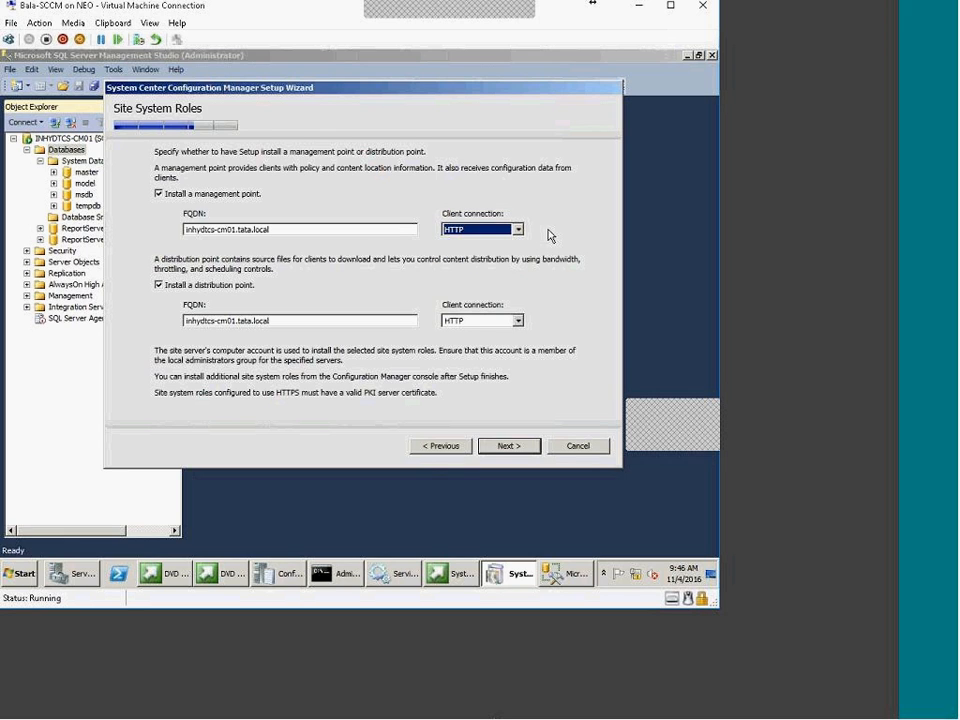
pyautogui.click(506, 448)
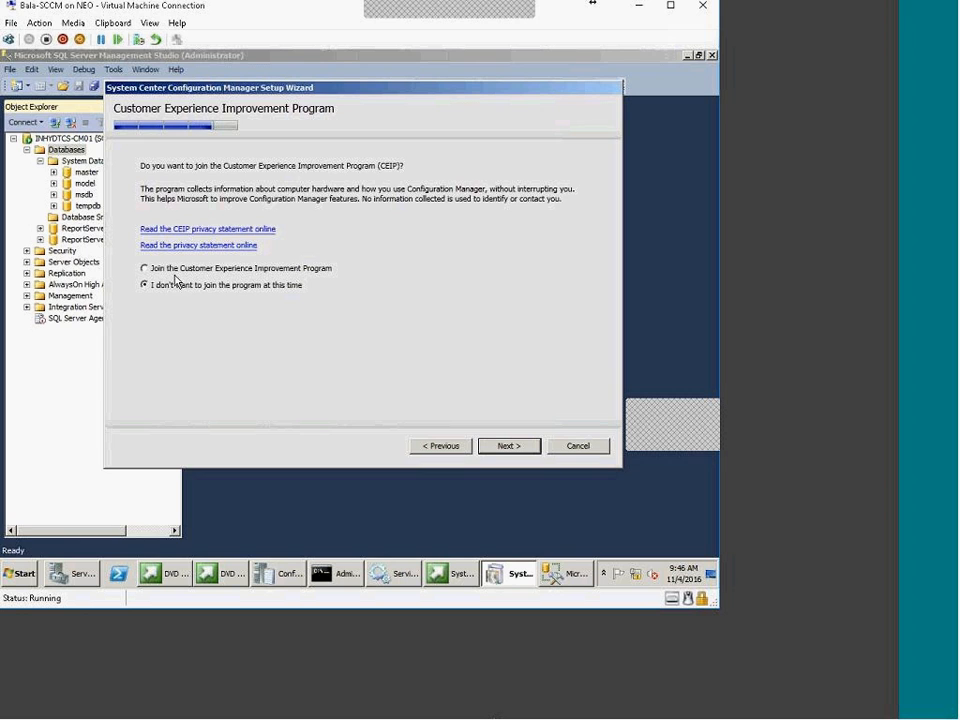
pyautogui.click(517, 449)
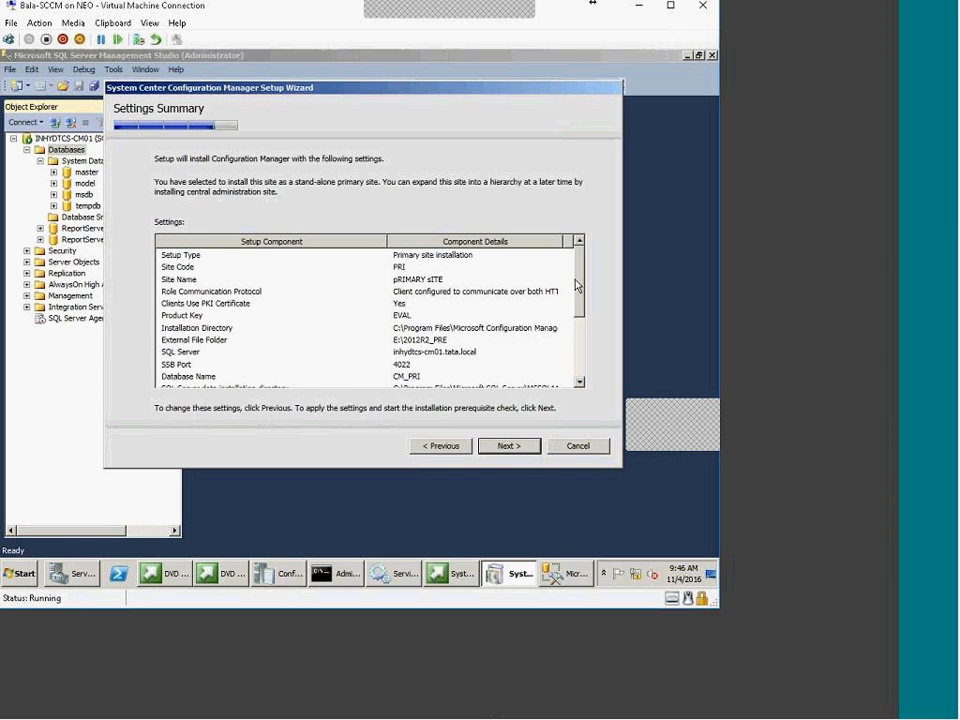
# Start the prerequisite check and read the Schema extensions warning details
pyautogui.moveTo(576, 283)
pyautogui.mouseDown()
pyautogui.moveTo(586, 366)
pyautogui.moveTo(576, 261)
pyautogui.moveTo(585, 266)
pyautogui.moveTo(589, 369)
pyautogui.moveTo(578, 262)
pyautogui.moveTo(585, 350)
pyautogui.moveTo(562, 274)
pyautogui.mouseUp()
pyautogui.click(509, 446)
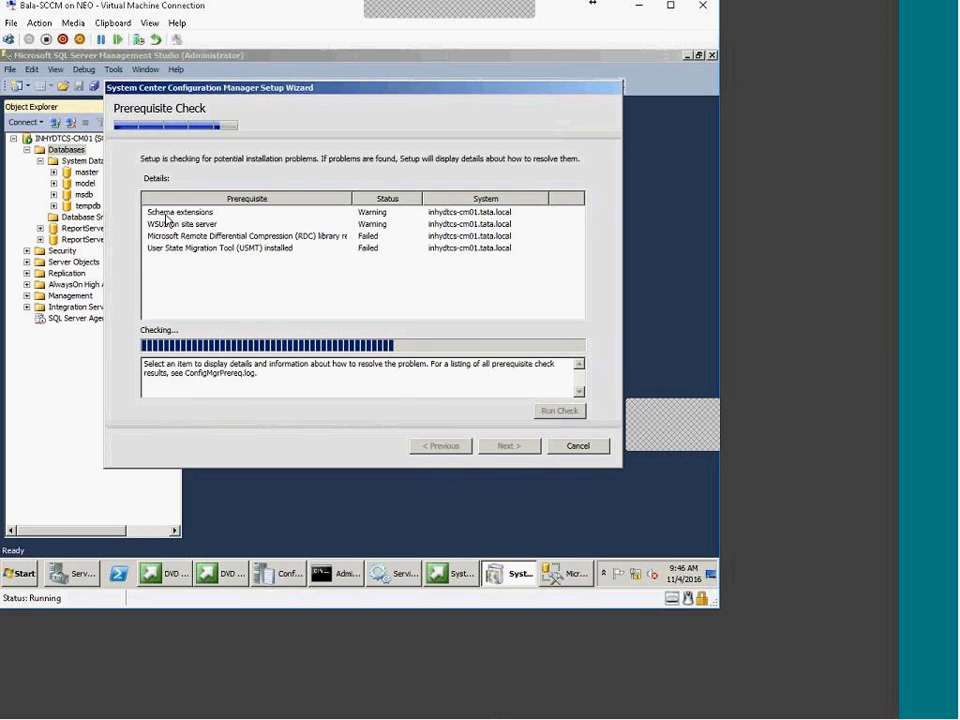
pyautogui.click(203, 217)
pyautogui.moveTo(212, 371); pyautogui.dragTo(155, 366)
pyautogui.click(389, 390)
# Review the SQL Server memory and WSUS warnings and the RDC library failure
pyautogui.click(333, 276)
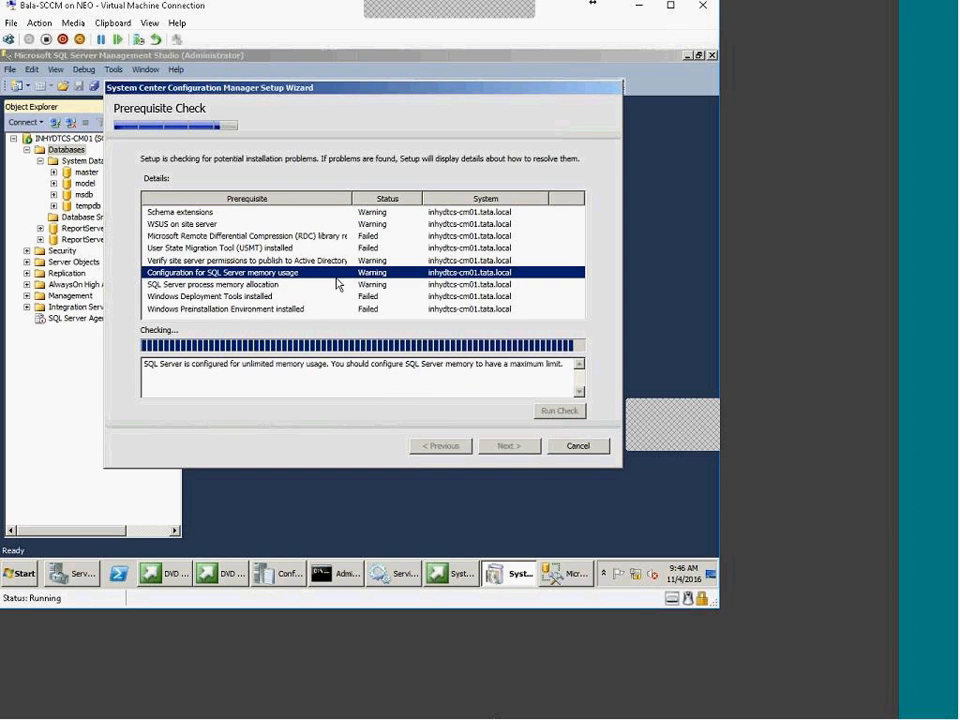
pyautogui.click(187, 225)
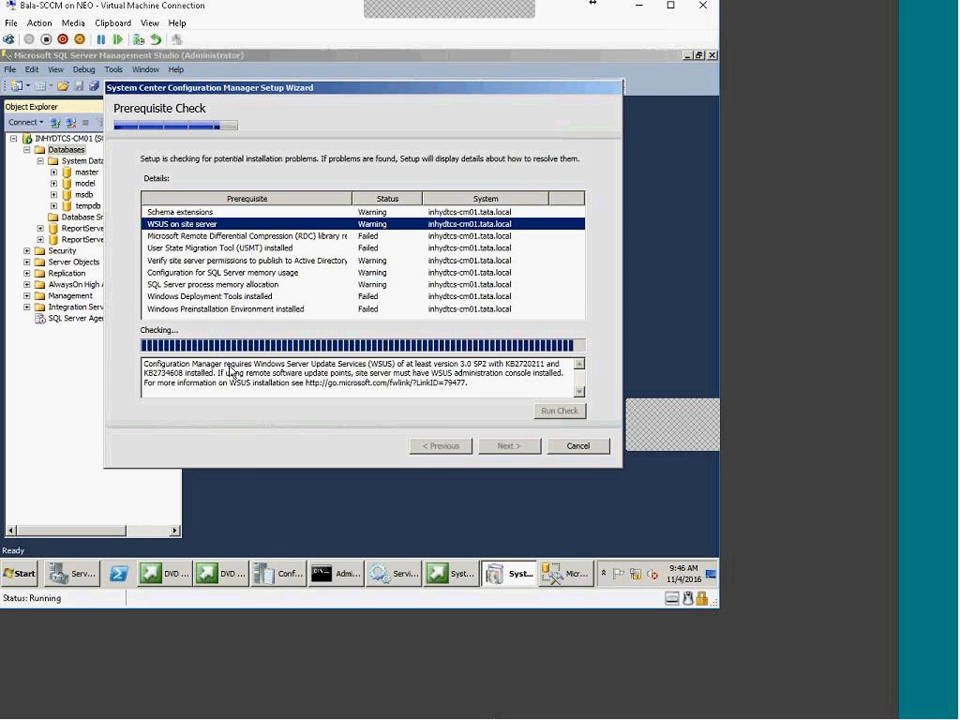
pyautogui.moveTo(238, 373); pyautogui.dragTo(456, 384)
pyautogui.click(174, 228)
pyautogui.click(175, 236)
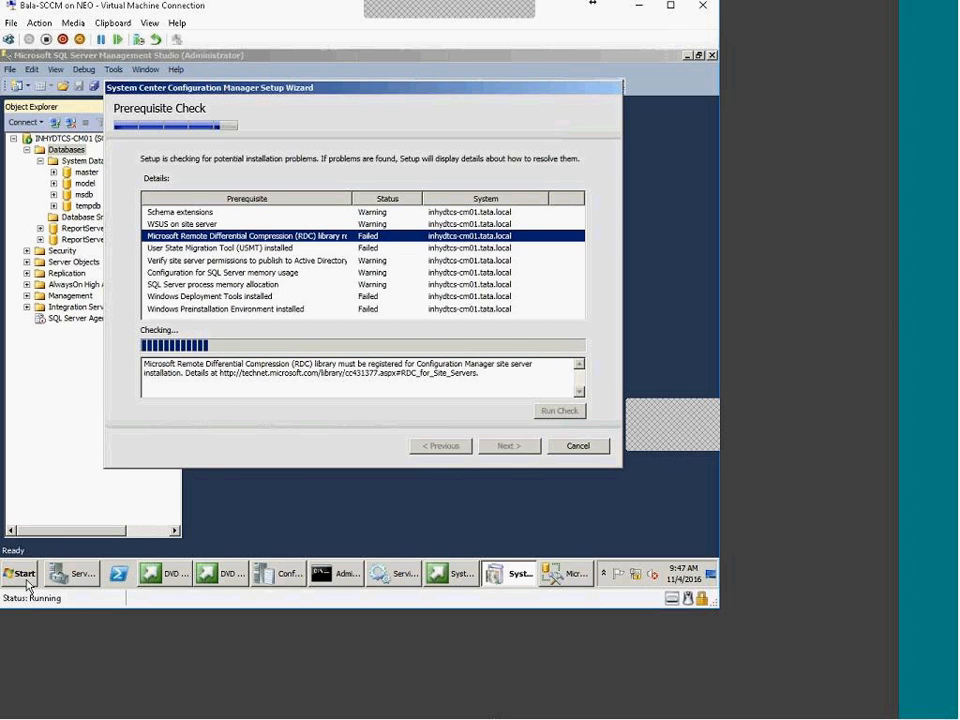
# Start Add Features from Server Manager's Features and browse the feature list
pyautogui.click(80, 576)
pyautogui.click(50, 140)
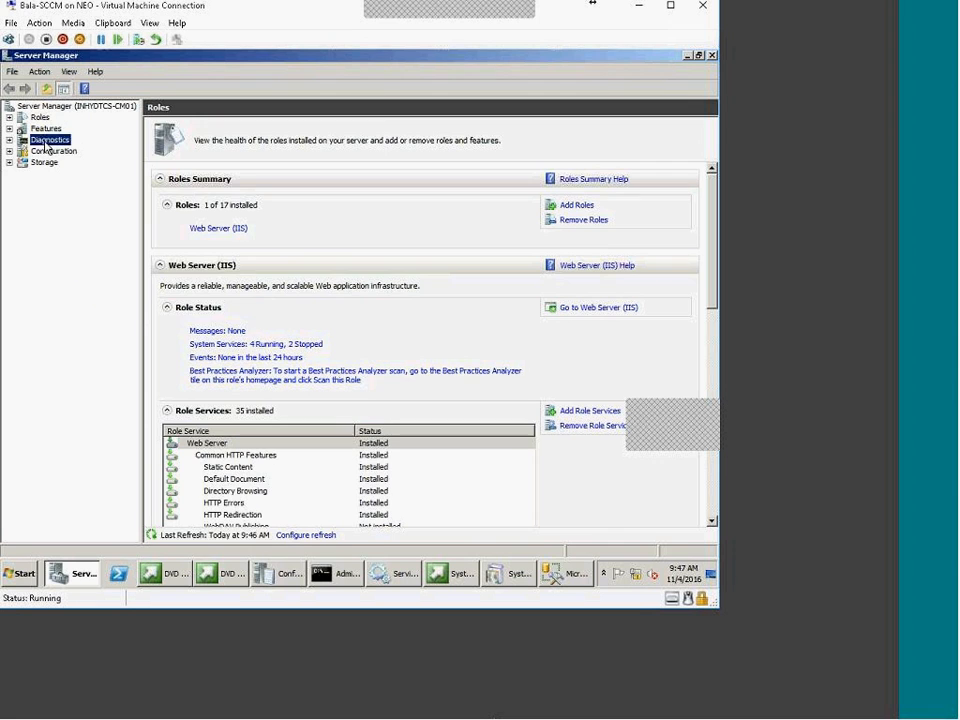
pyautogui.click(46, 128)
pyautogui.click(608, 211)
pyautogui.scroll(-6, 330, 400)
pyautogui.scroll(-2, 330, 405)
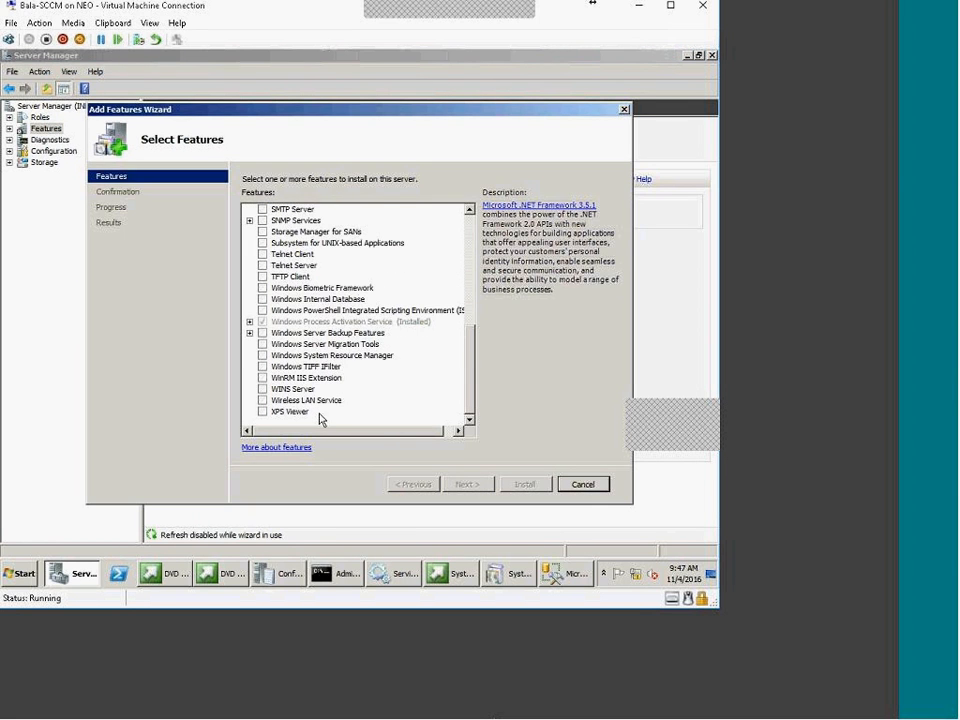
pyautogui.scroll(9, 342, 408)
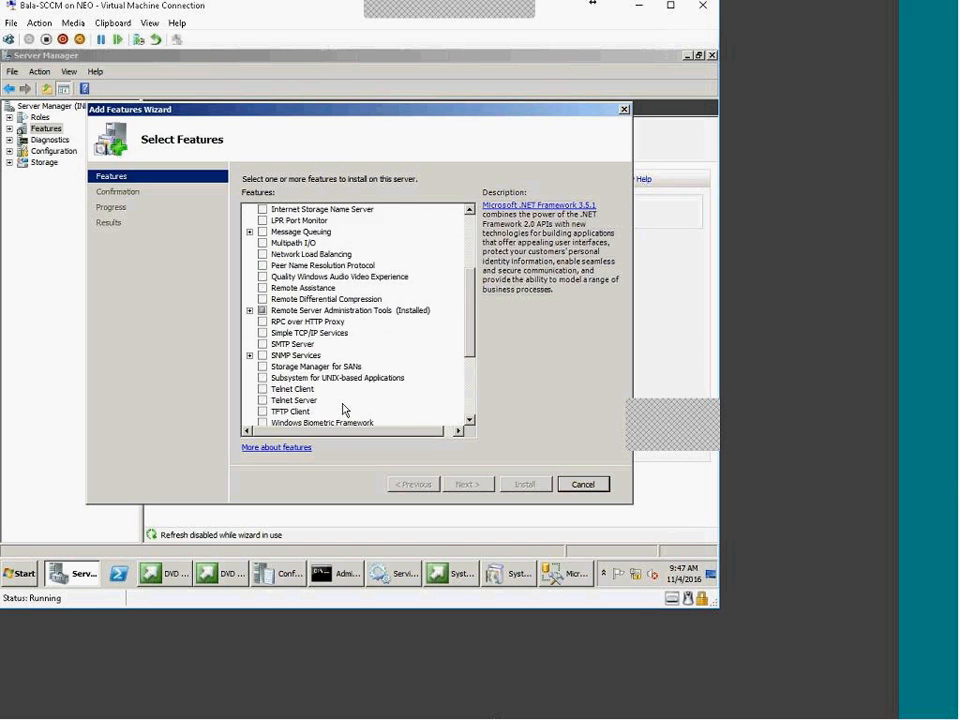
# Select Remote Differential Compression to read its description, then bring up the ConfigMgrSetup log
pyautogui.press('Escape')
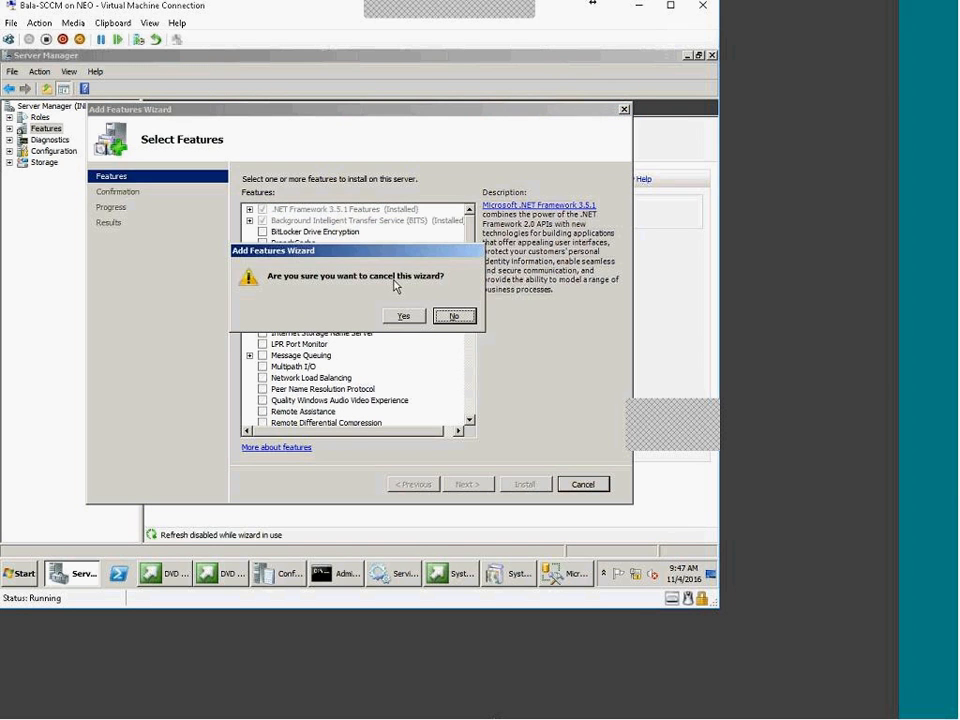
pyautogui.click(453, 316)
pyautogui.scroll(-1, 398, 345)
pyautogui.scroll(1, 398, 345)
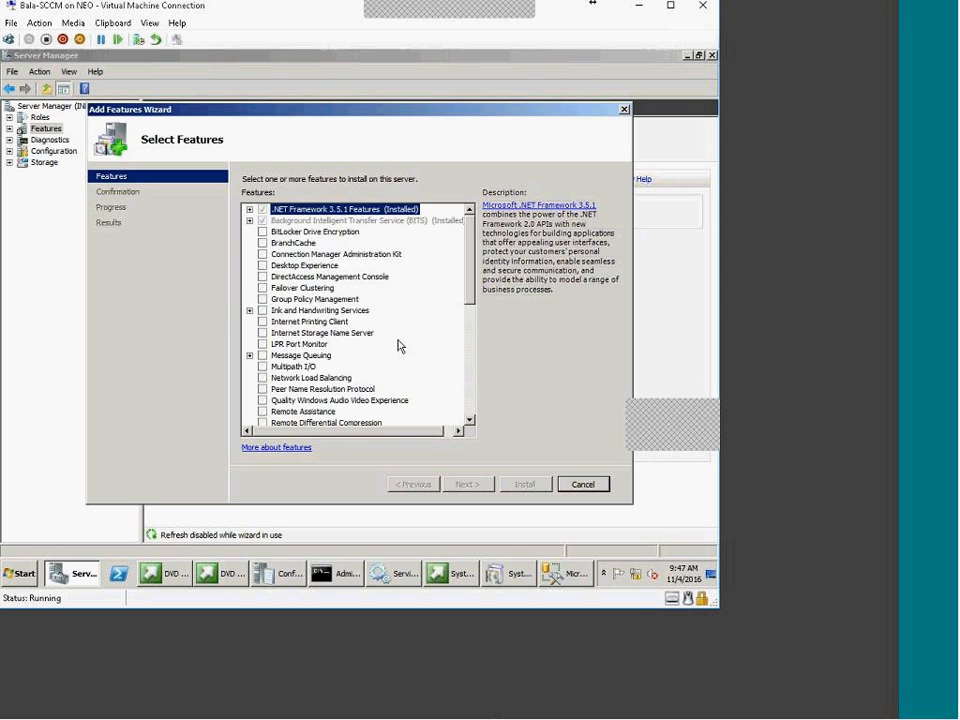
pyautogui.scroll(-3, 355, 368)
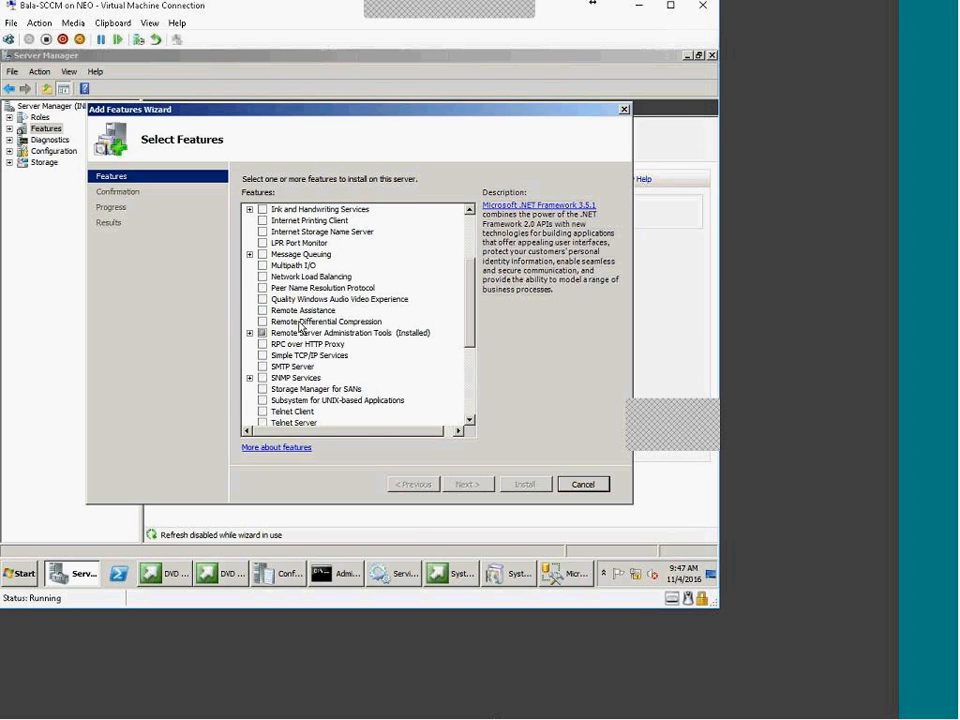
pyautogui.click(270, 322)
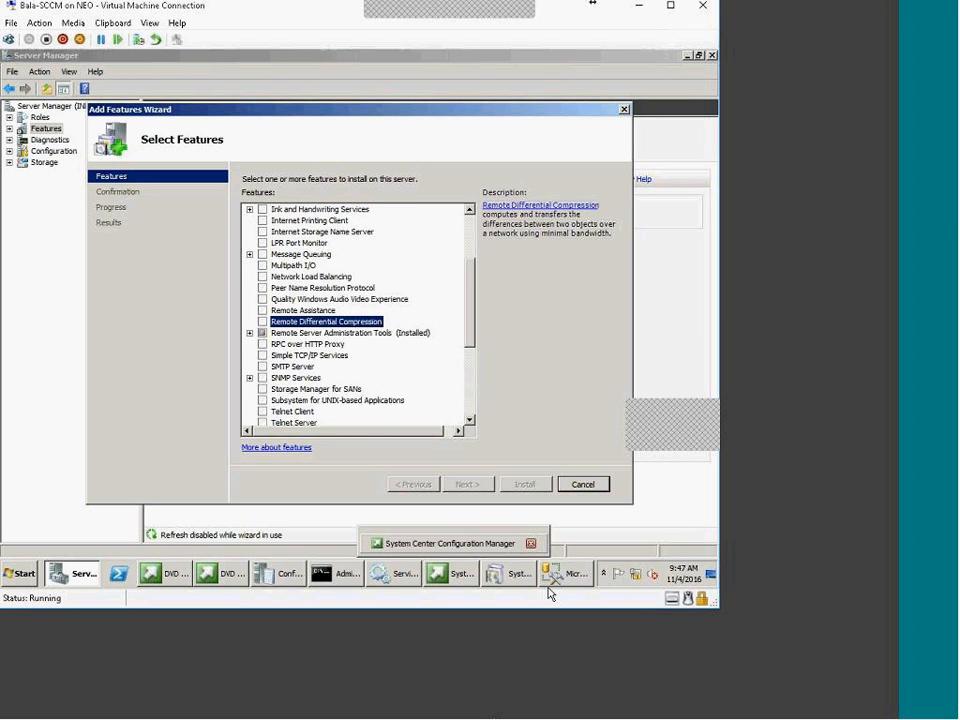
pyautogui.click(261, 578)
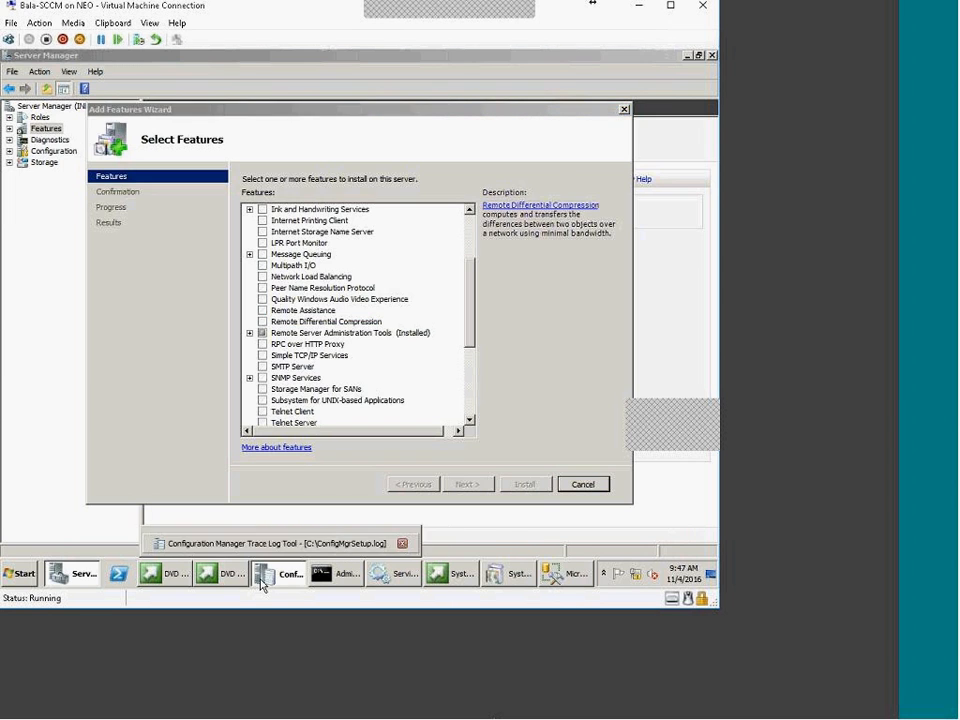
pyautogui.click(234, 578)
pyautogui.click(236, 580)
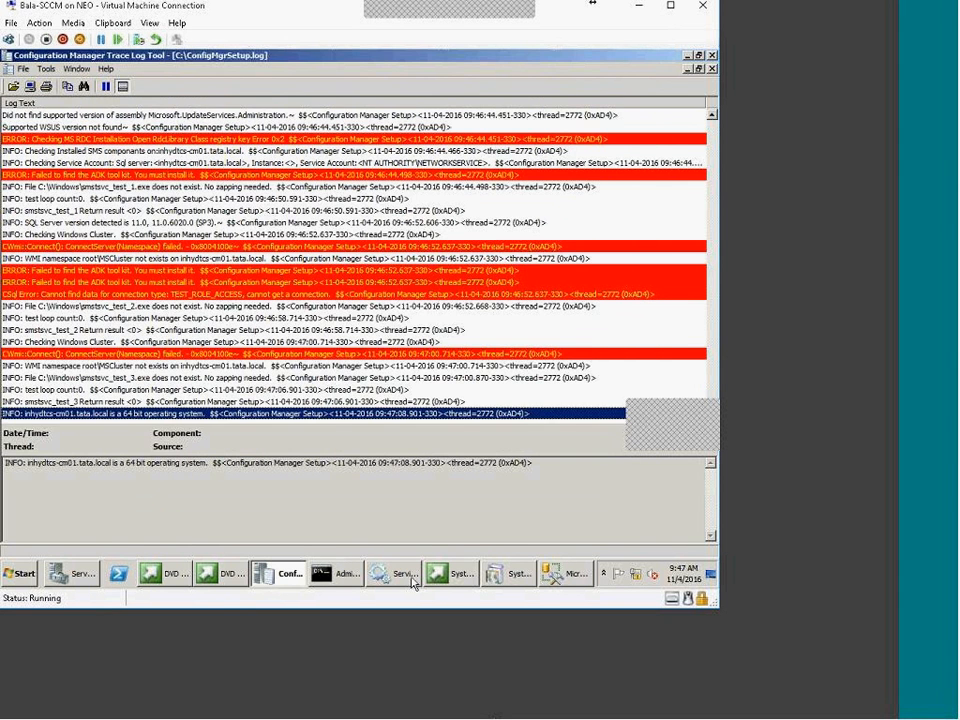
pyautogui.click(515, 577)
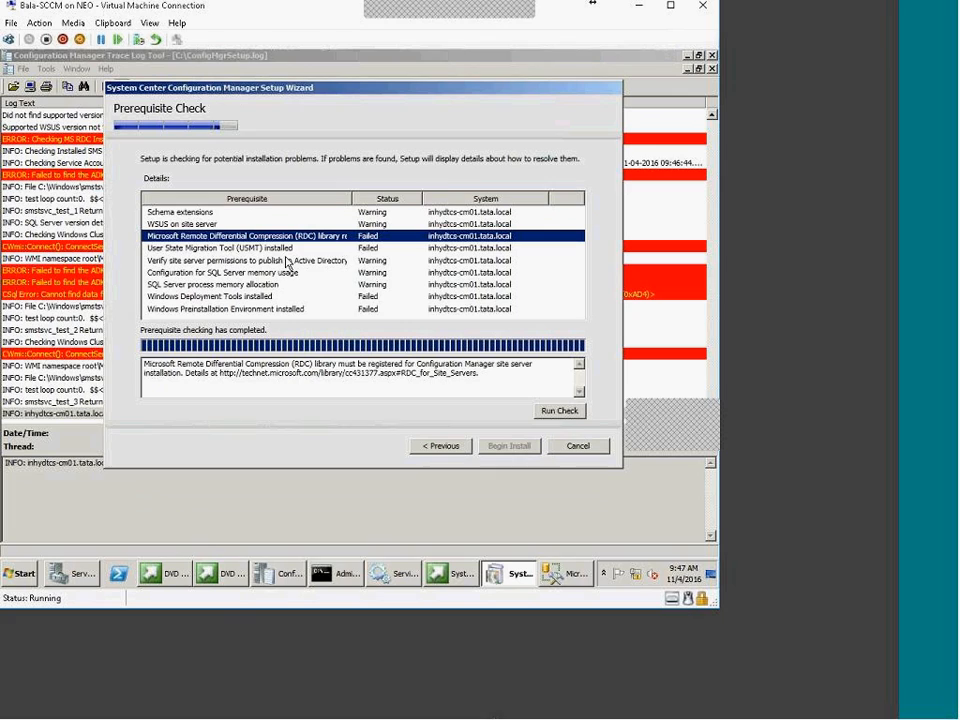
pyautogui.click(370, 248)
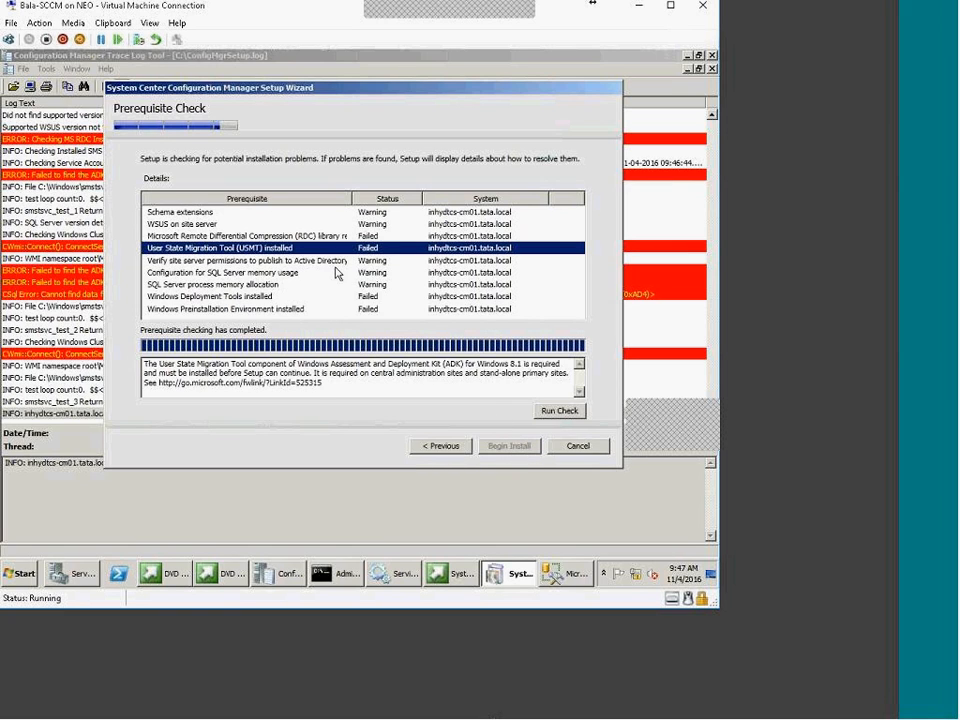
pyautogui.click(373, 236)
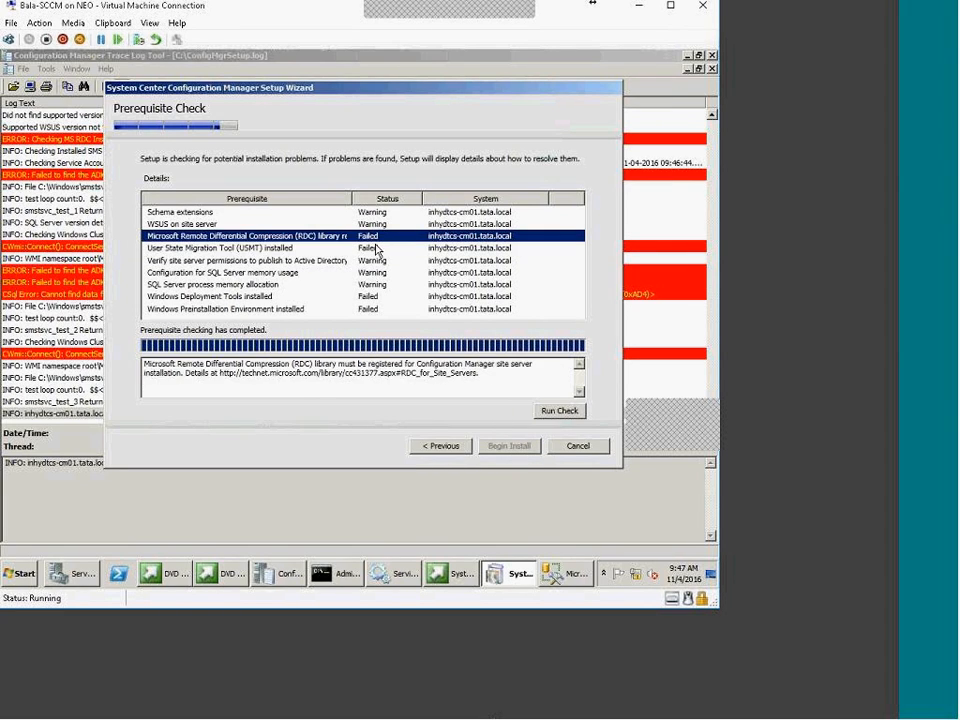
pyautogui.click(376, 248)
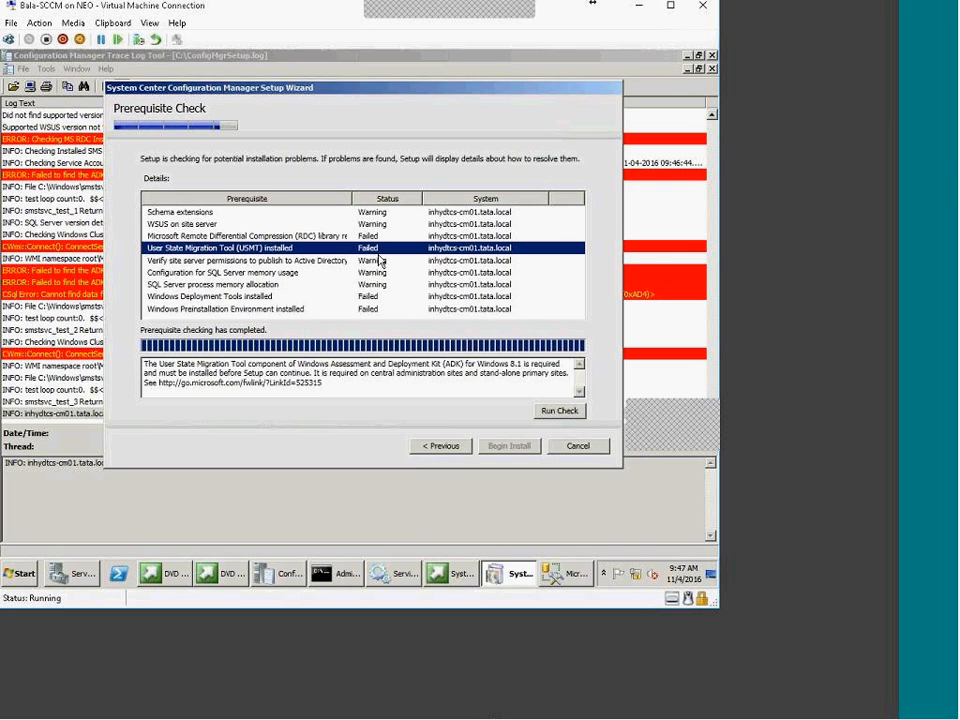
pyautogui.moveTo(297, 366); pyautogui.dragTo(465, 370)
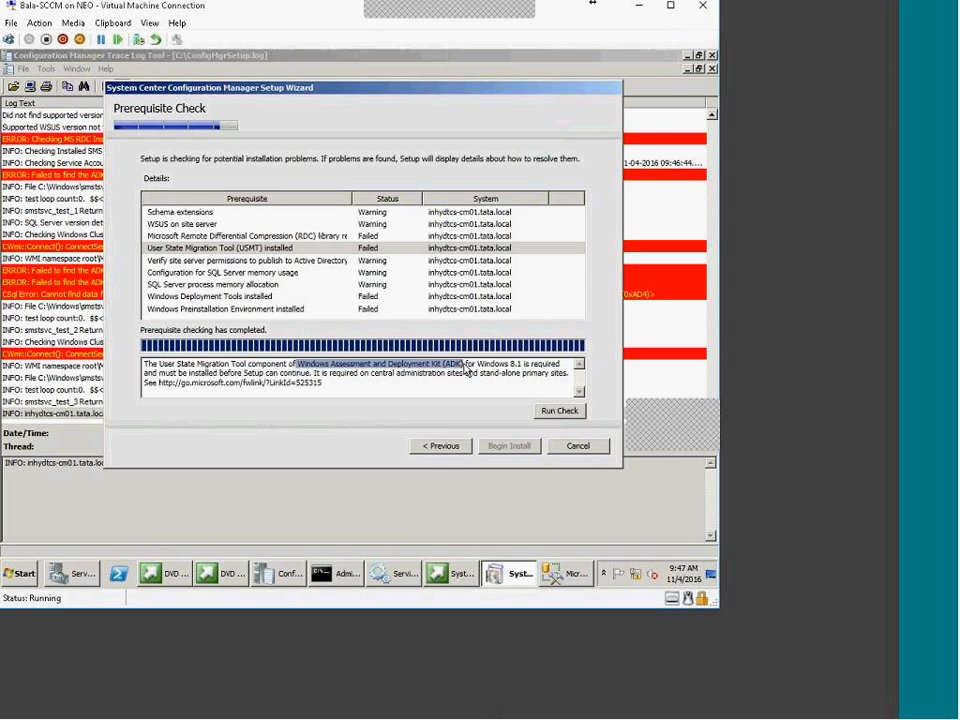
pyautogui.click(317, 250)
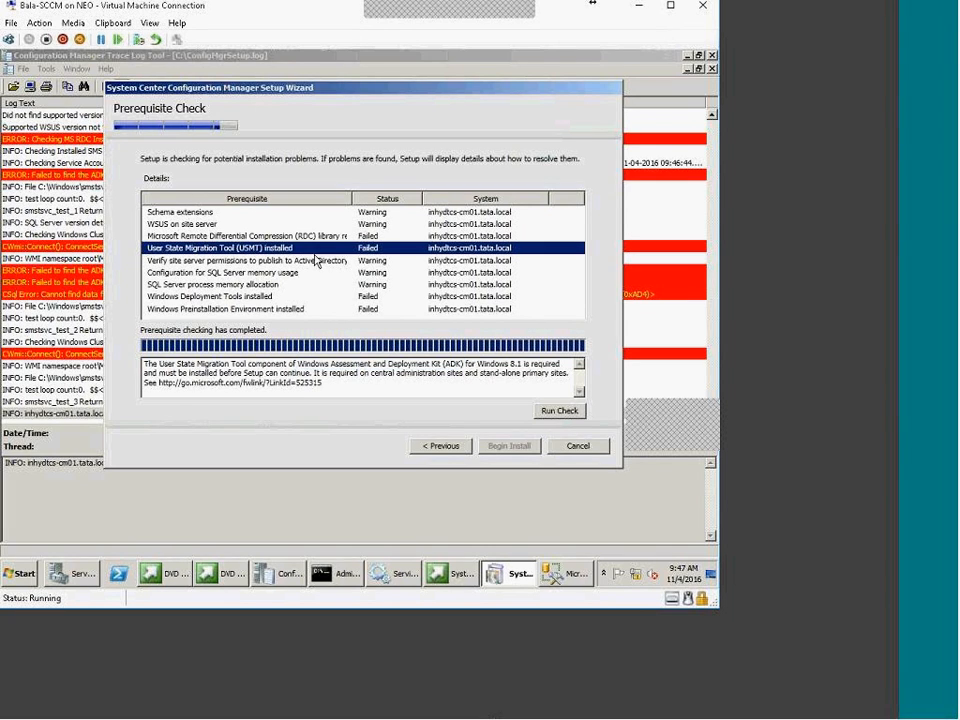
pyautogui.click(314, 261)
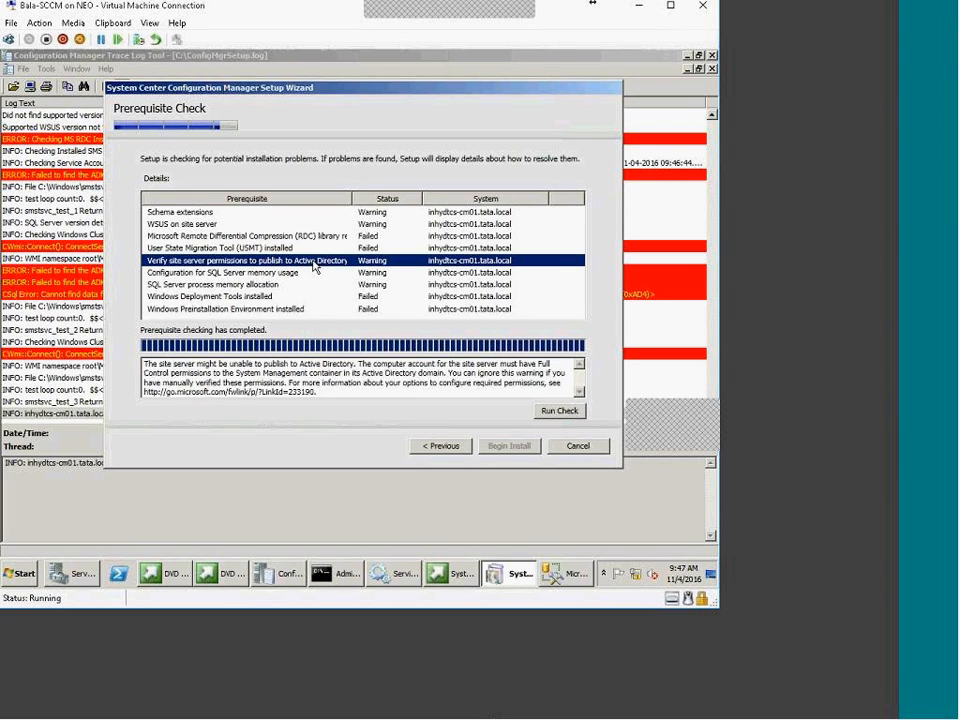
pyautogui.click(312, 273)
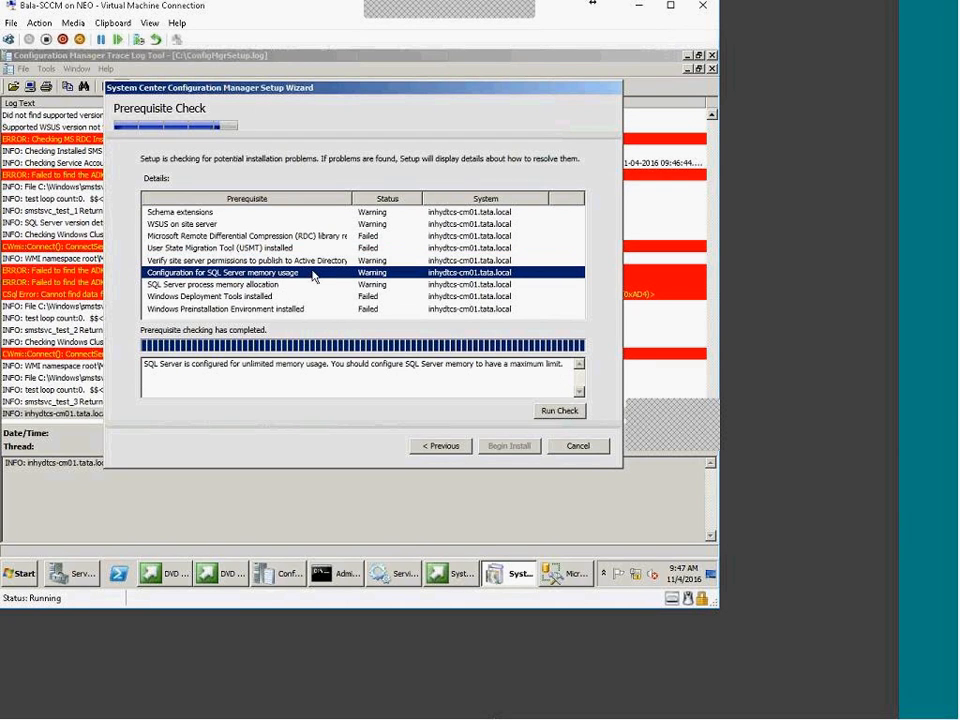
pyautogui.click(318, 262)
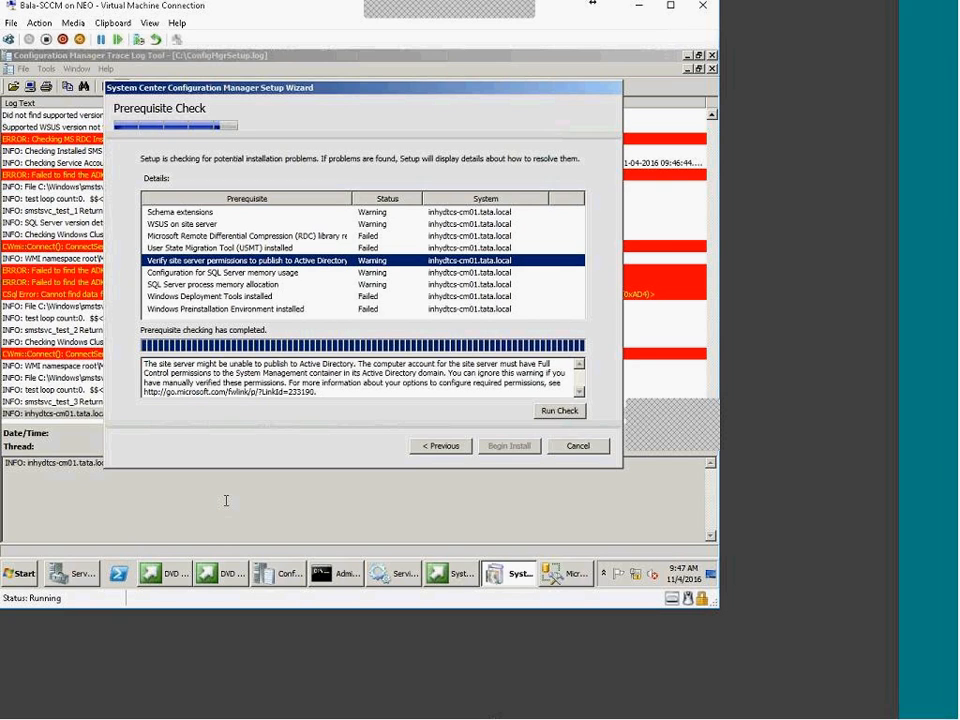
pyautogui.click(250, 273)
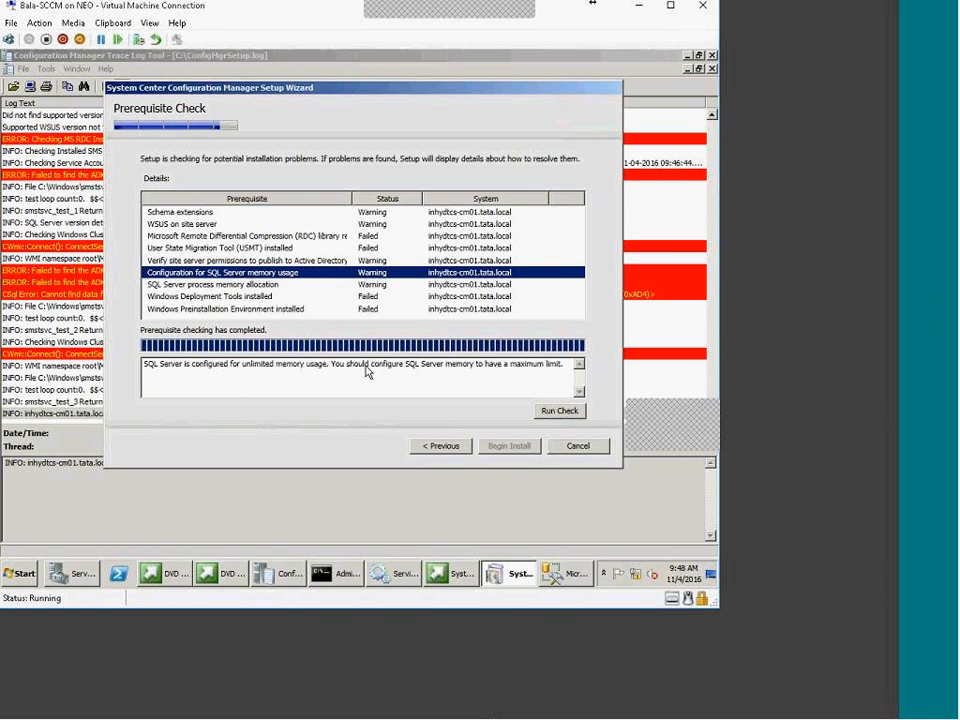
pyautogui.moveTo(392, 370); pyautogui.dragTo(562, 376)
pyautogui.click(240, 286)
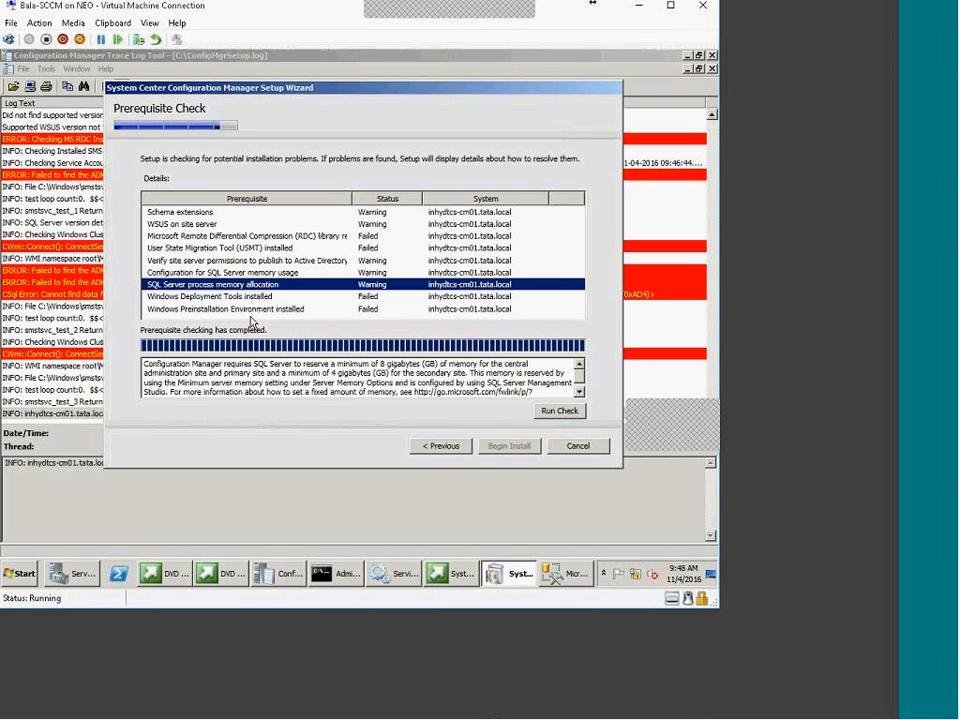
pyautogui.moveTo(331, 373); pyautogui.dragTo(388, 379)
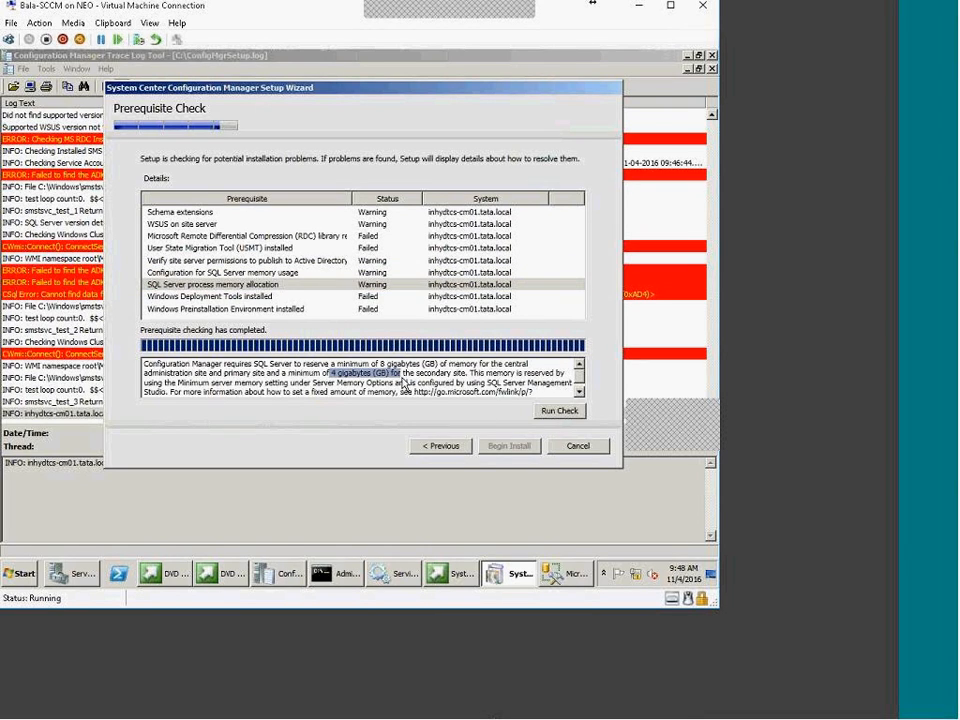
pyautogui.click(324, 380)
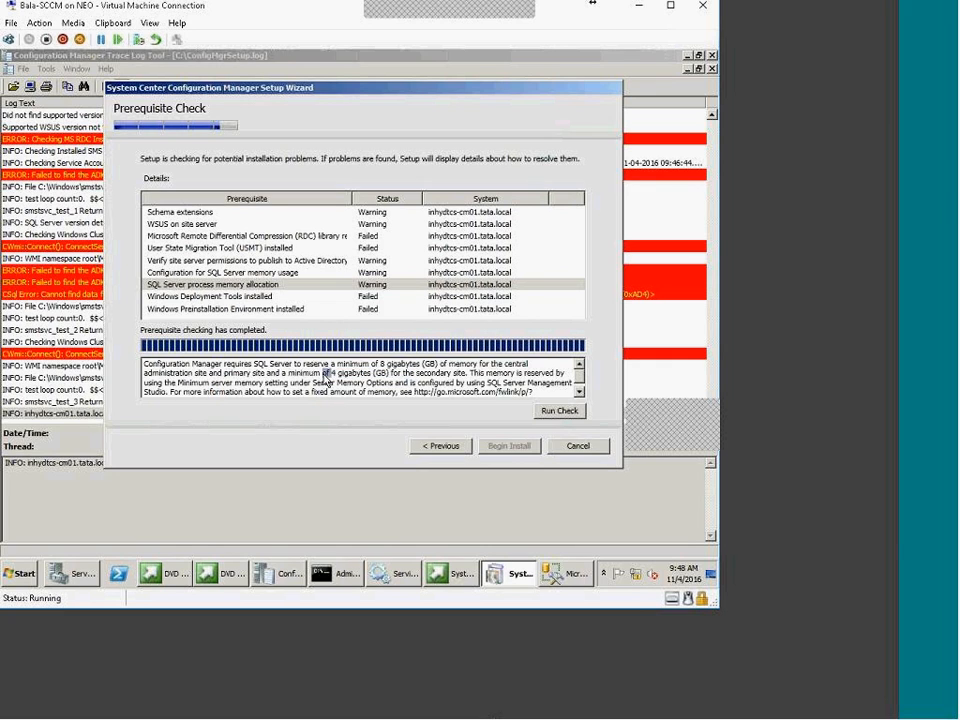
pyautogui.scroll(-1, 324, 380)
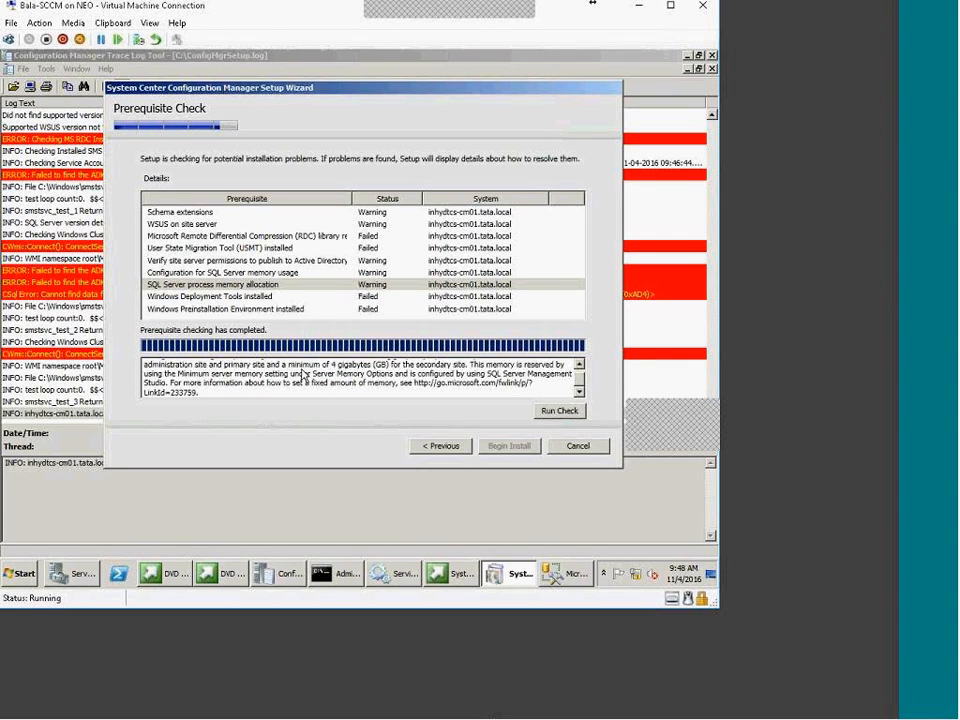
pyautogui.click(372, 285)
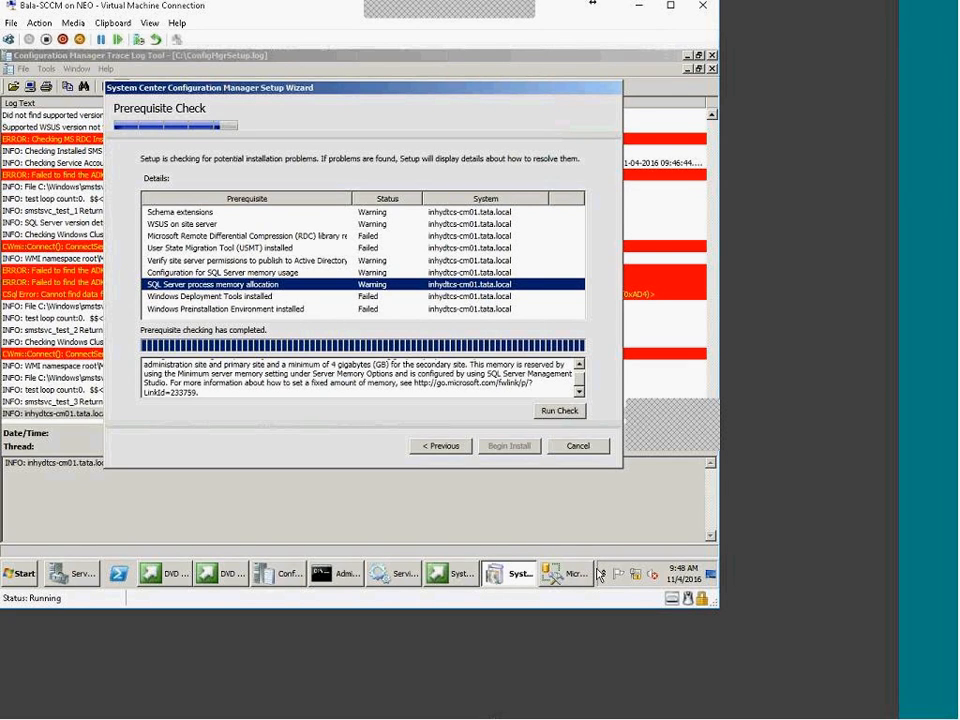
pyautogui.click(275, 272)
pyautogui.click(272, 285)
pyautogui.click(271, 297)
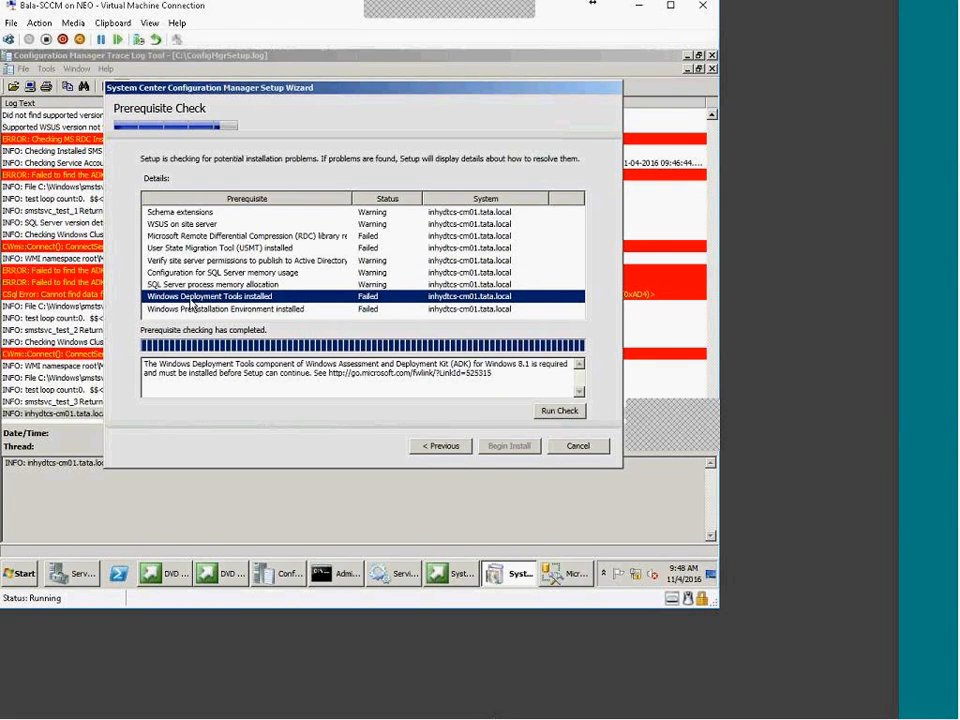
pyautogui.click(267, 285)
pyautogui.click(262, 298)
pyautogui.moveTo(338, 366); pyautogui.dragTo(470, 366)
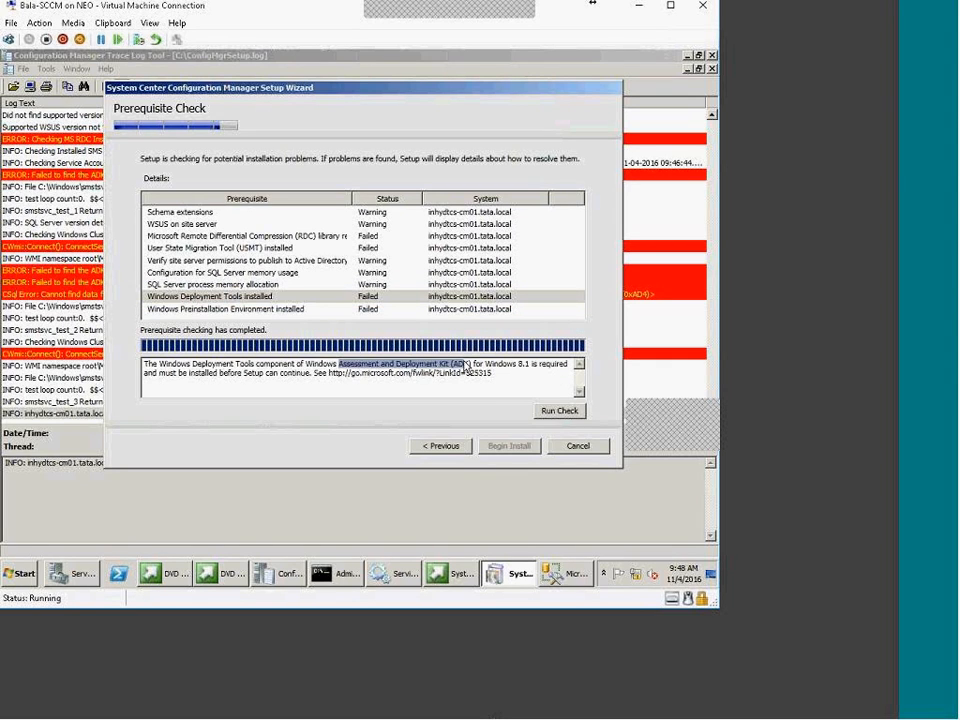
pyautogui.click(214, 310)
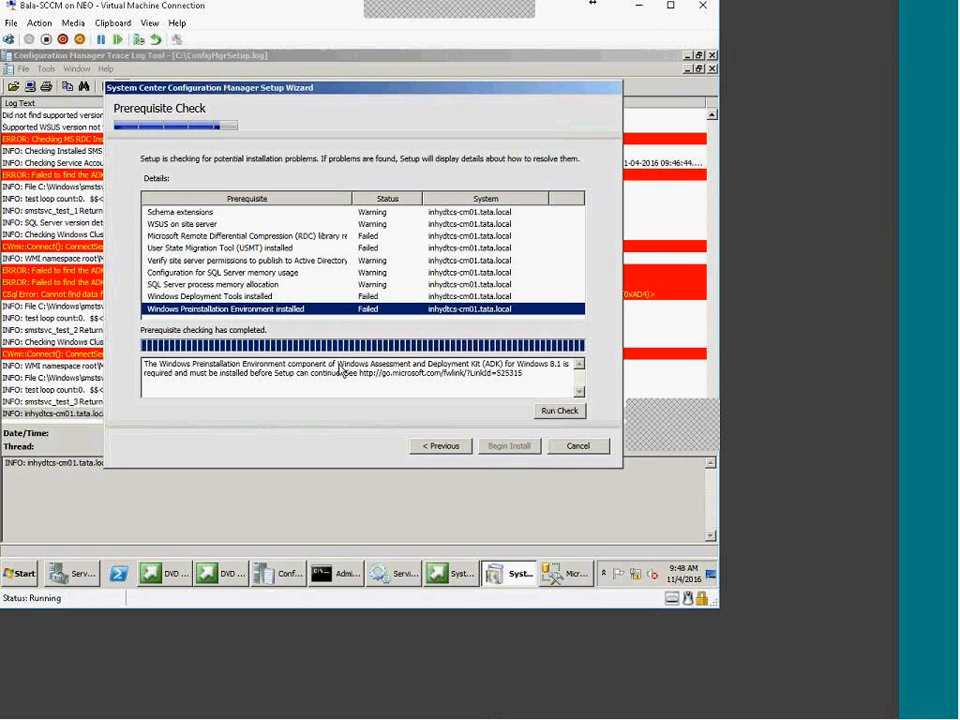
pyautogui.moveTo(338, 366); pyautogui.dragTo(505, 368)
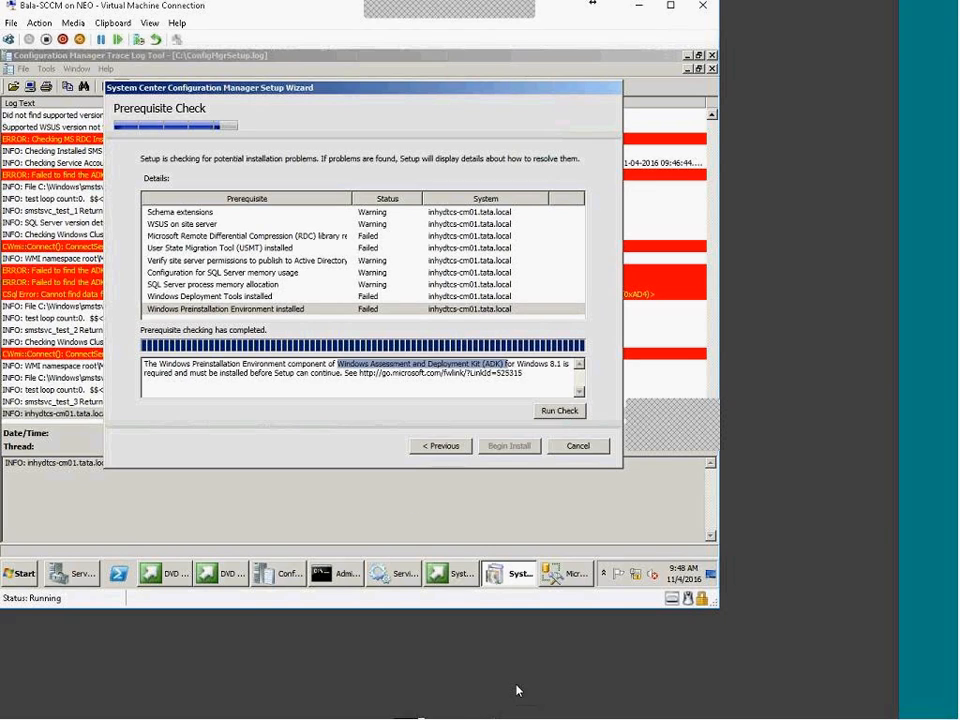
pyautogui.click(365, 187)
pyautogui.moveTo(102, 85); pyautogui.dragTo(626, 469)
# Clear the highlighted ADK text and switch to the Administrator Command Prompt
pyautogui.click(478, 367)
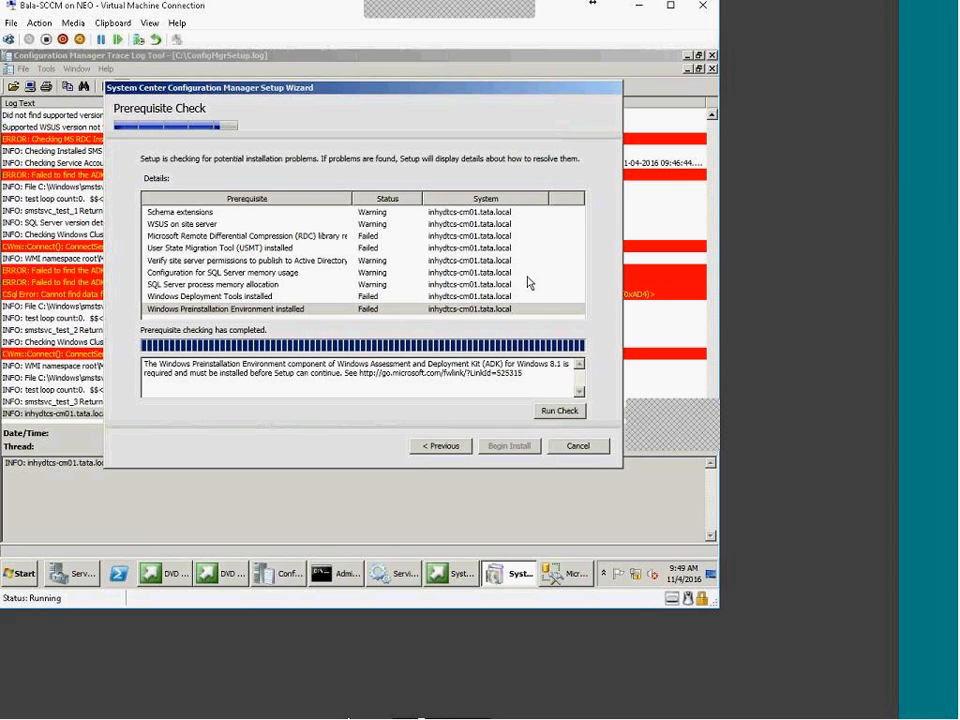
pyautogui.click(331, 584)
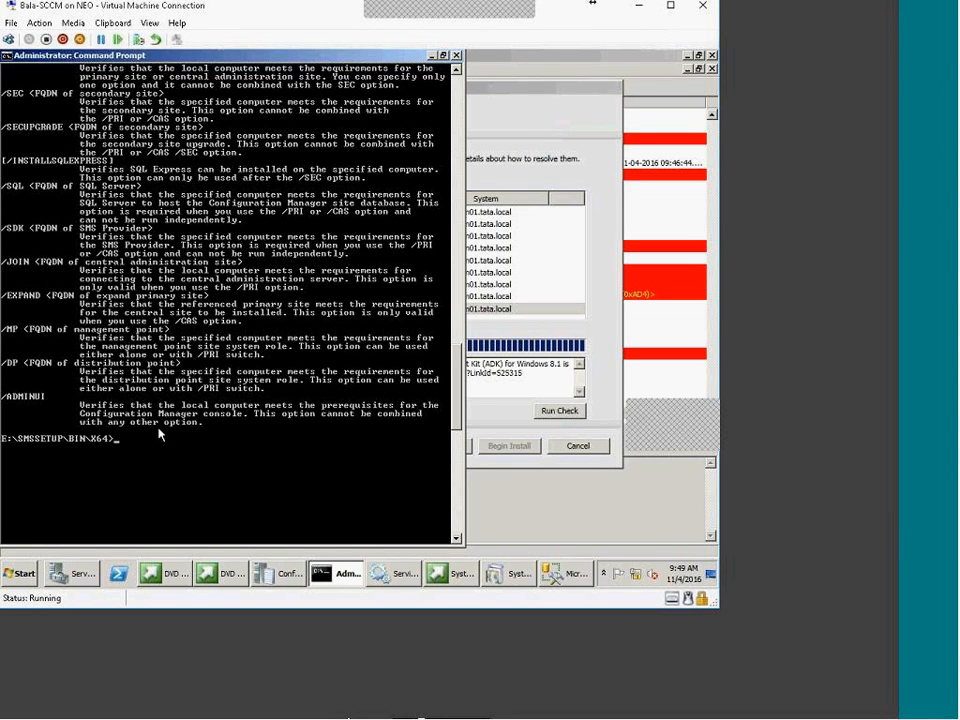
# Inspect the CSql connection error entry in the setup log viewer
pyautogui.click(628, 514)
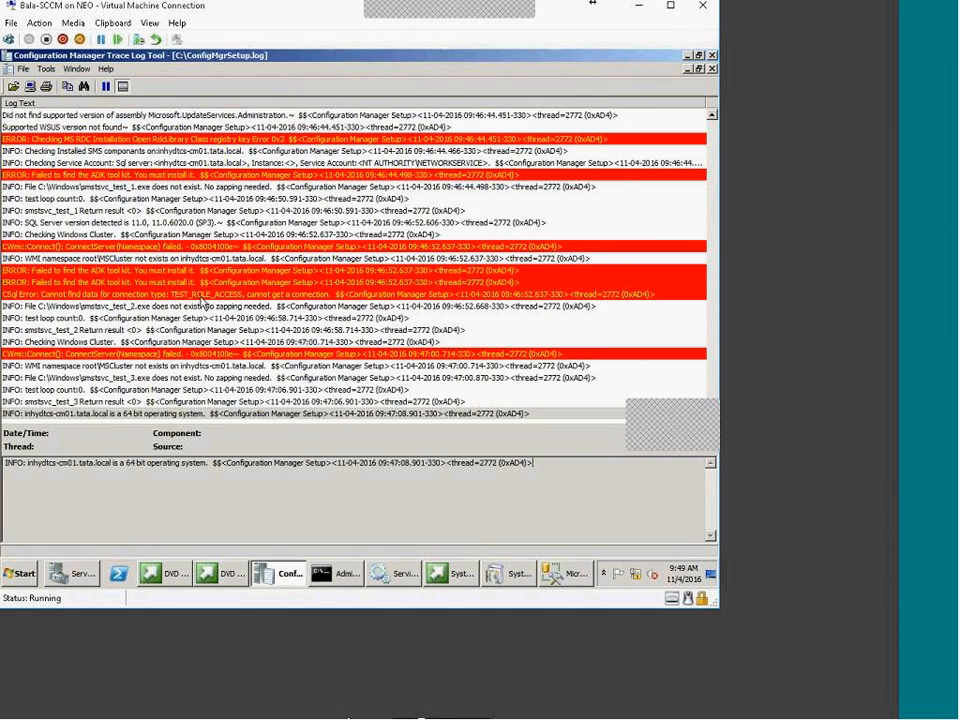
pyautogui.click(105, 296)
pyautogui.scroll(8, 250, 260)
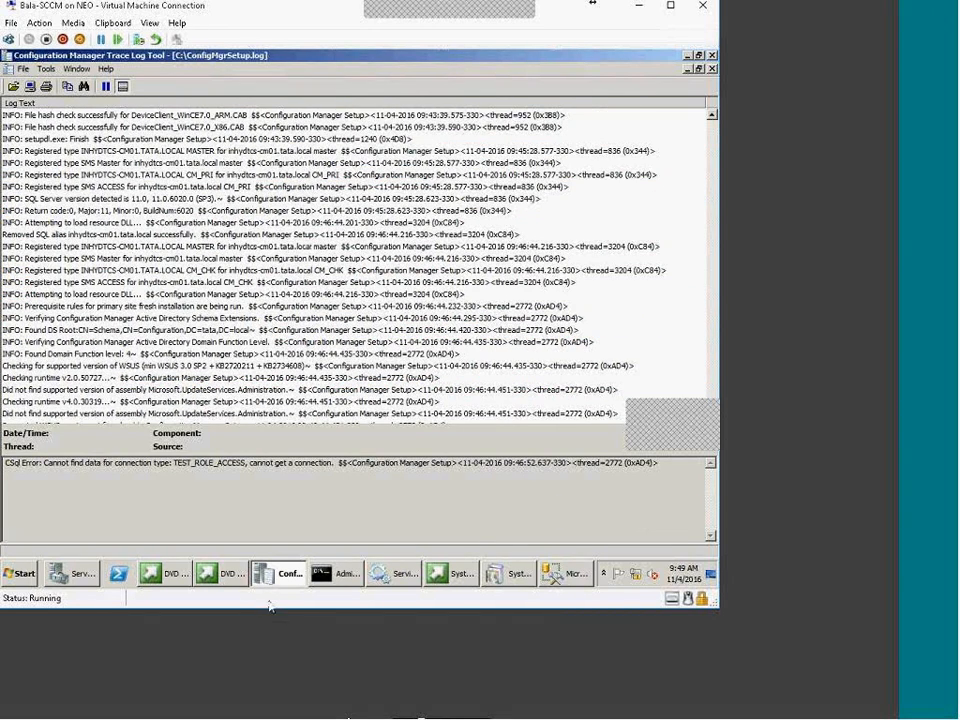
# Cancel Server Manager's unfinished Add Features Wizard
pyautogui.click(72, 573)
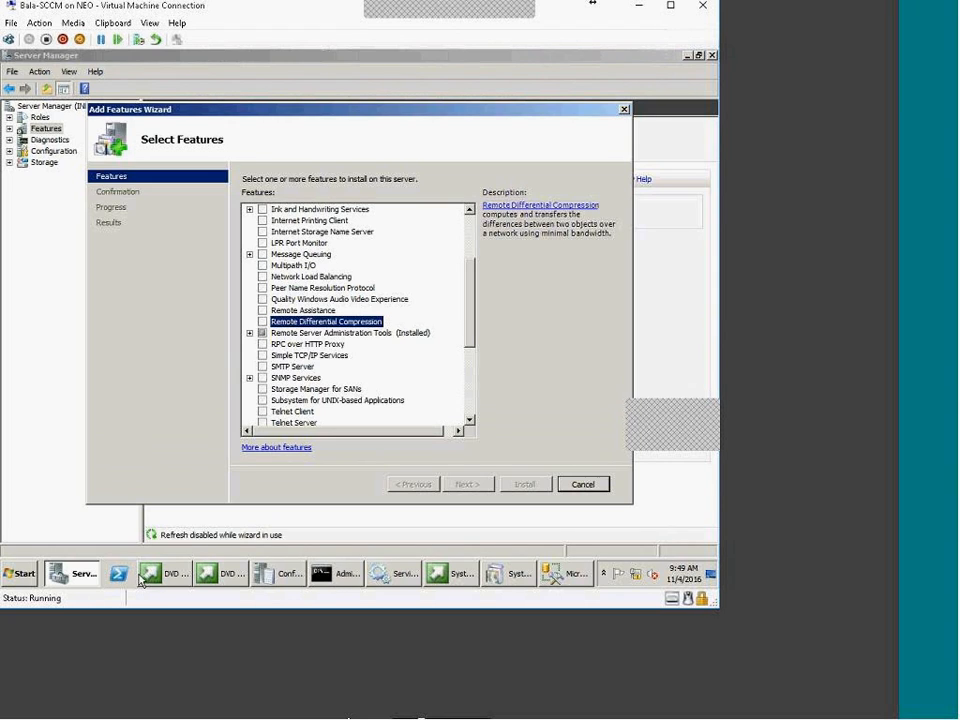
pyautogui.click(580, 484)
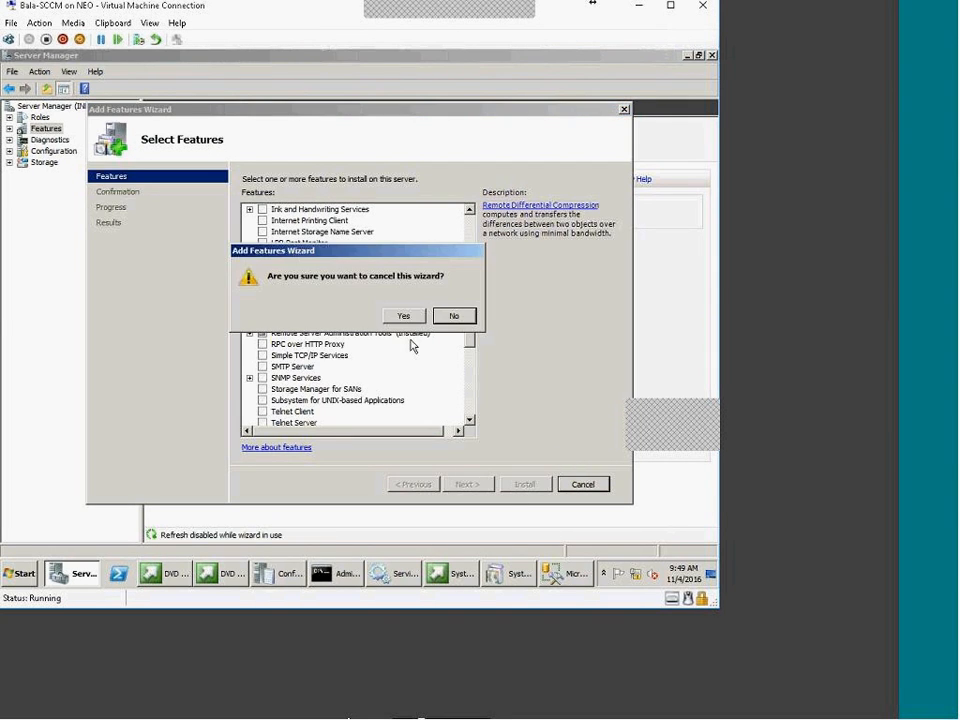
pyautogui.click(403, 316)
# Open Windows Explorer on Local Disk (C:)
pyautogui.rightClick(33, 579)
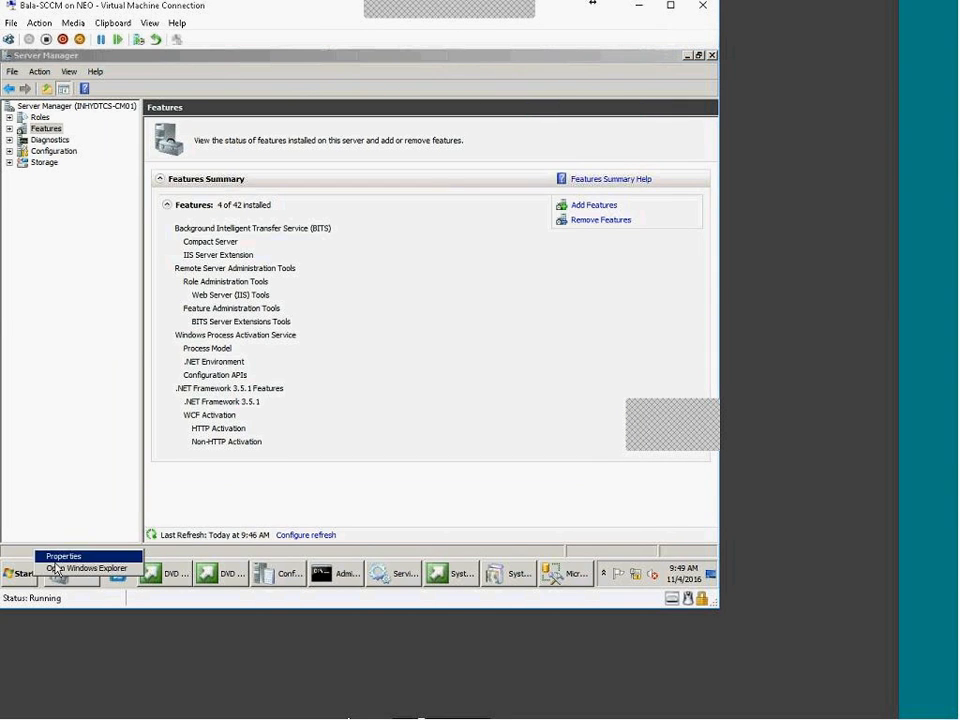
pyautogui.click(86, 567)
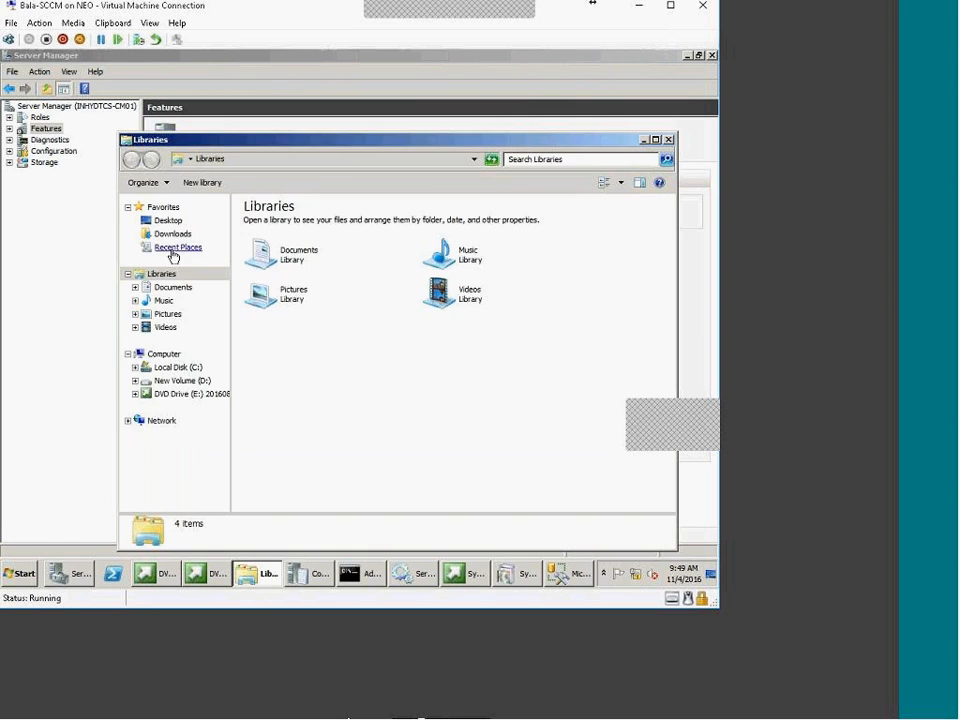
pyautogui.click(200, 368)
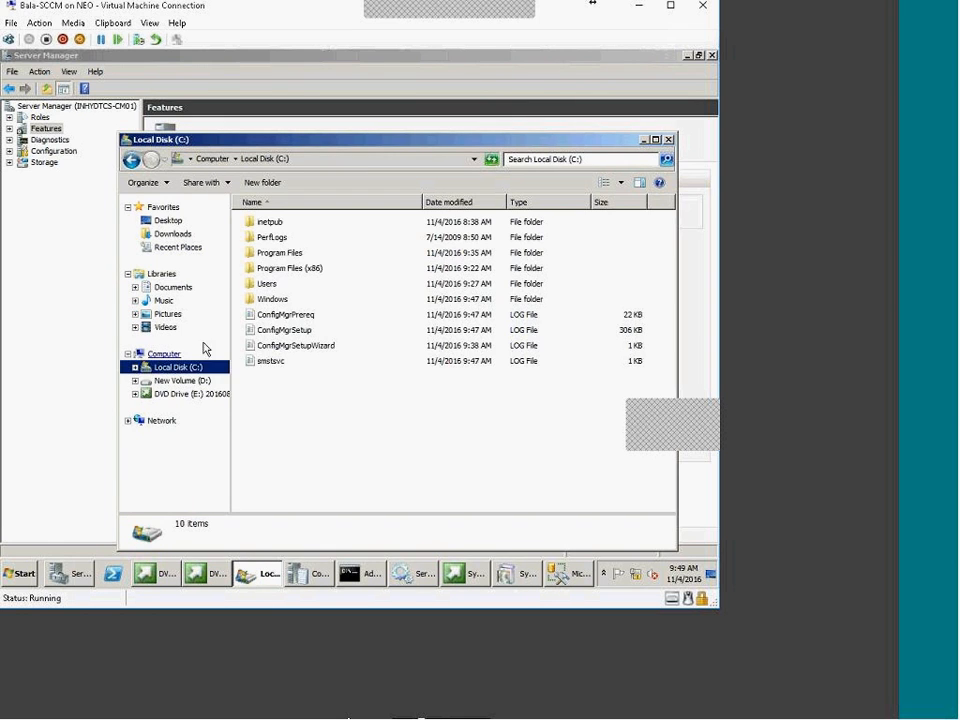
# Open ConfigMgrPrereq.log maximized and select the Pending system restart entry
pyautogui.doubleClick(303, 316)
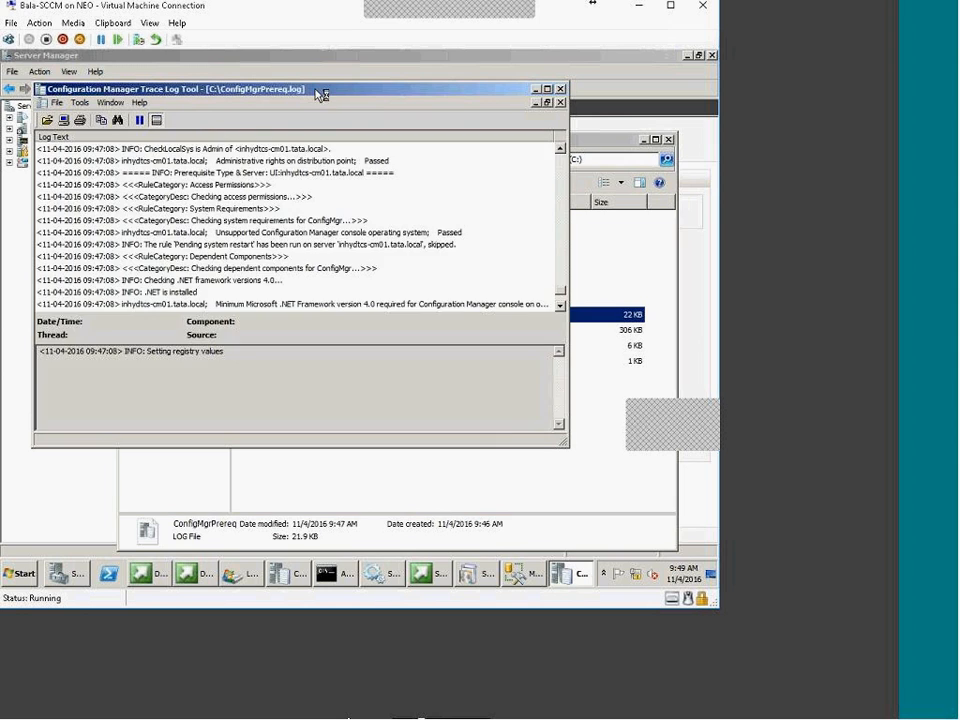
pyautogui.doubleClick(321, 90)
pyautogui.scroll(5, 296, 347)
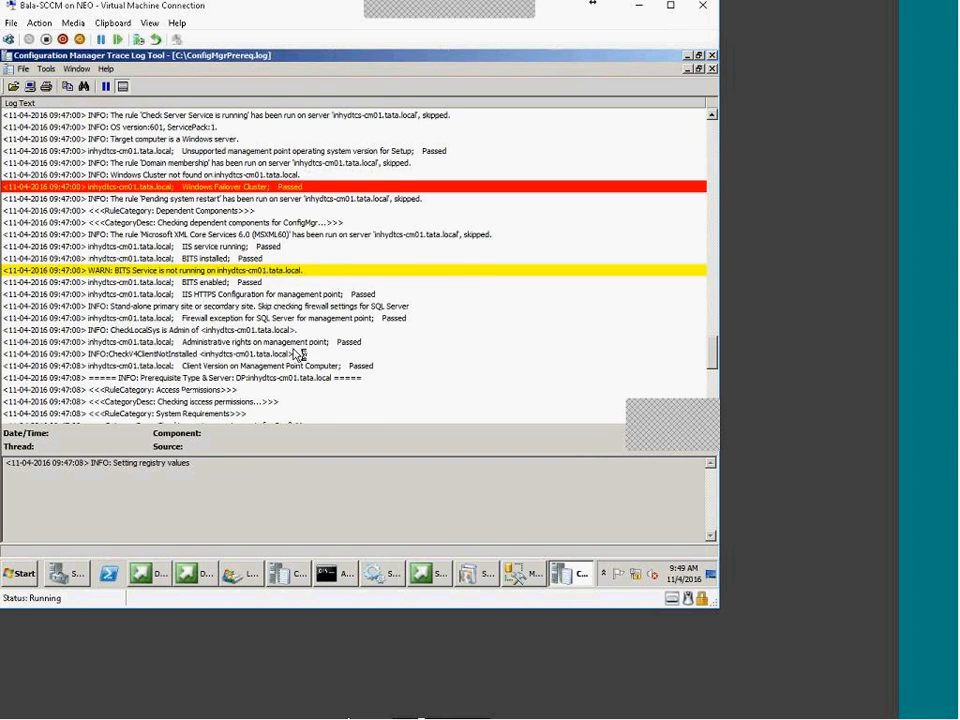
pyautogui.scroll(1, 298, 354)
pyautogui.scroll(5, 294, 349)
pyautogui.click(147, 412)
pyautogui.scroll(-8, 101, 212)
# Step through the BITS Service, Failover Cluster and distribution point rights entries to the last one
pyautogui.click(188, 198)
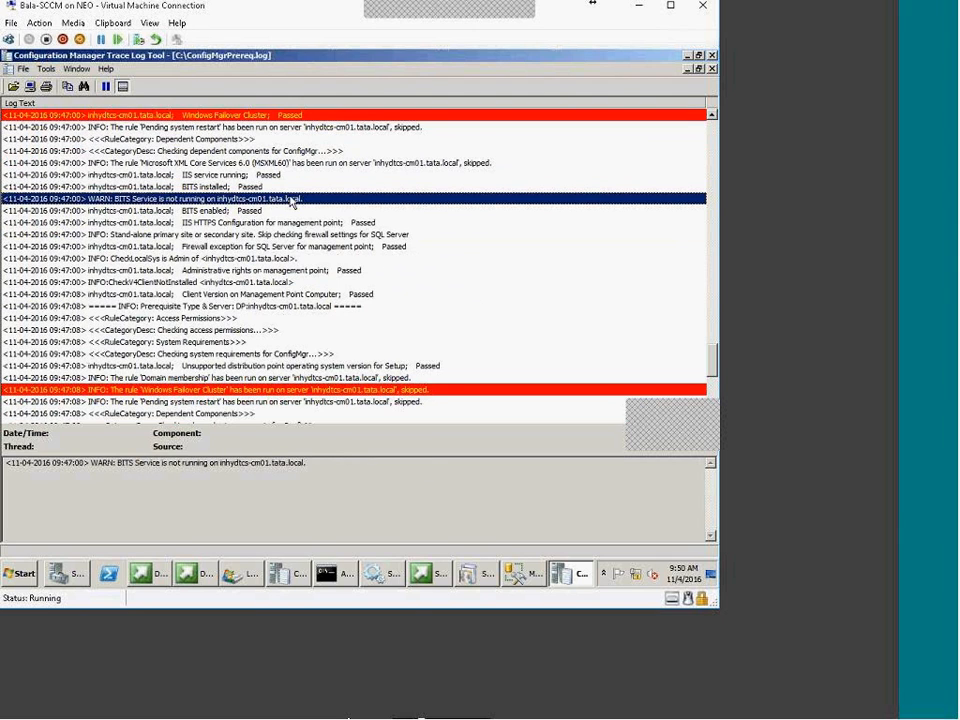
pyautogui.press('Down')
pyautogui.press('Down')
pyautogui.press('Down')
pyautogui.press('Down')
pyautogui.press('Down')
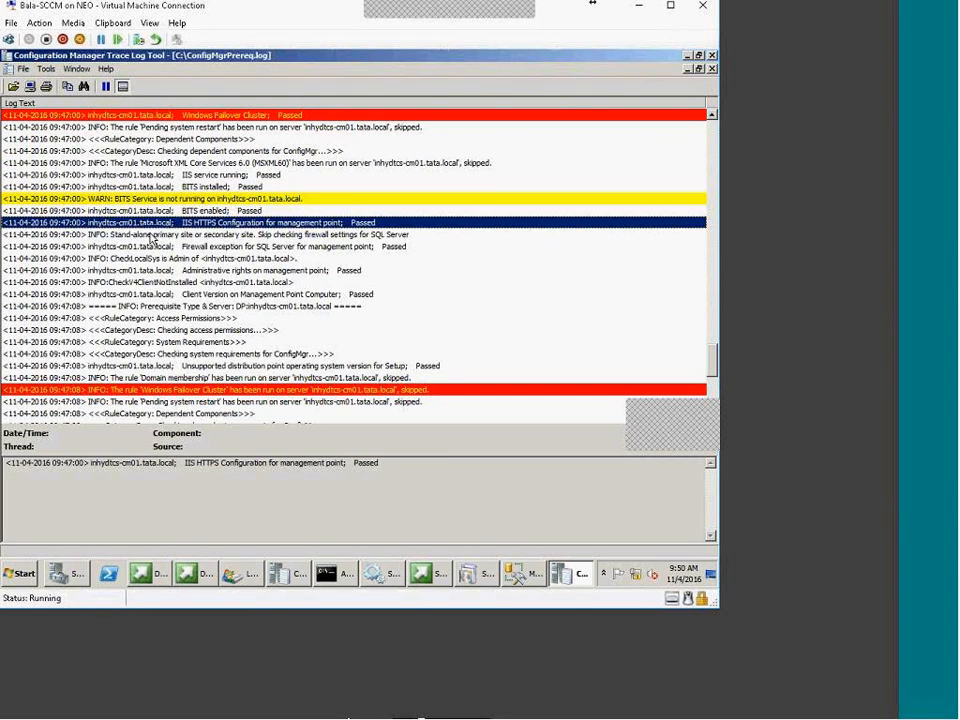
pyautogui.press('Down')
pyautogui.click(122, 390)
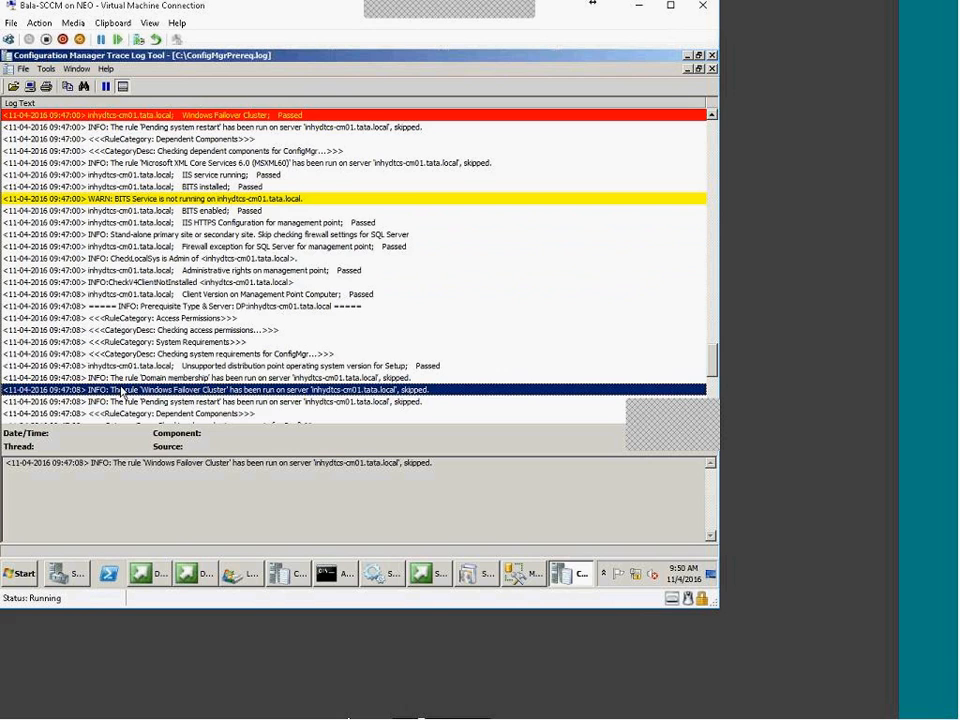
pyautogui.scroll(-4, 122, 390)
pyautogui.click(160, 342)
pyautogui.scroll(-5, 163, 358)
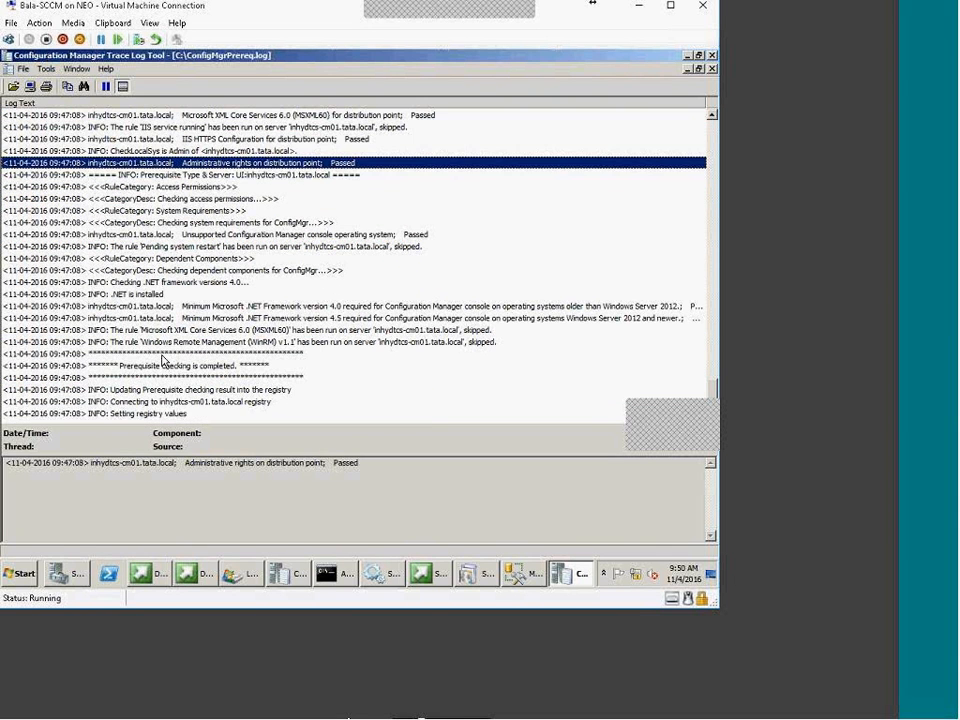
pyautogui.click(157, 414)
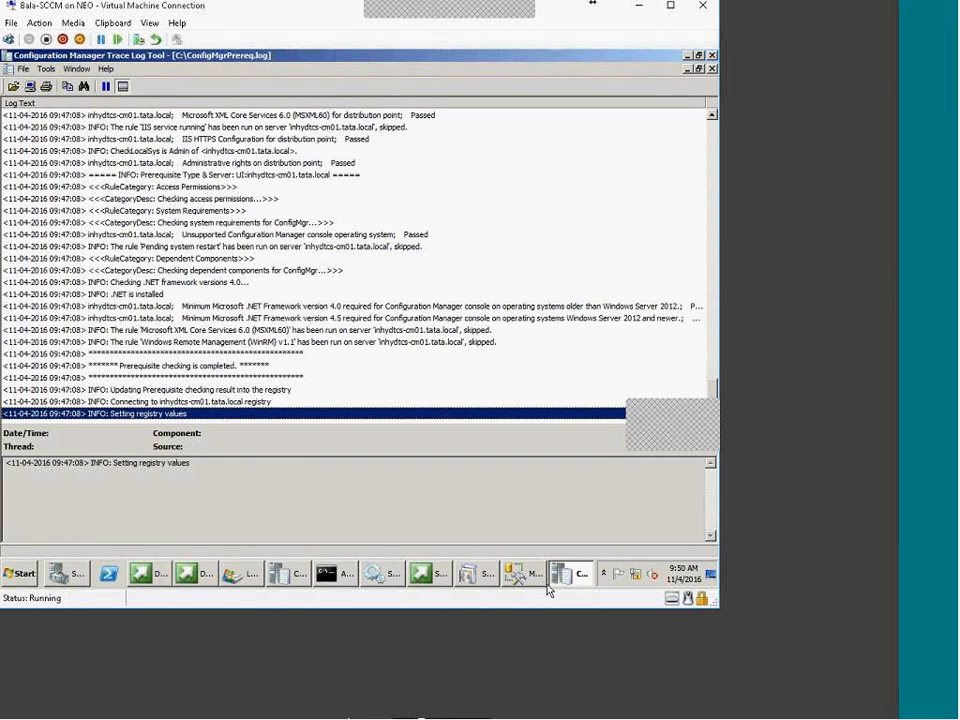
pyautogui.moveTo(290, 580)
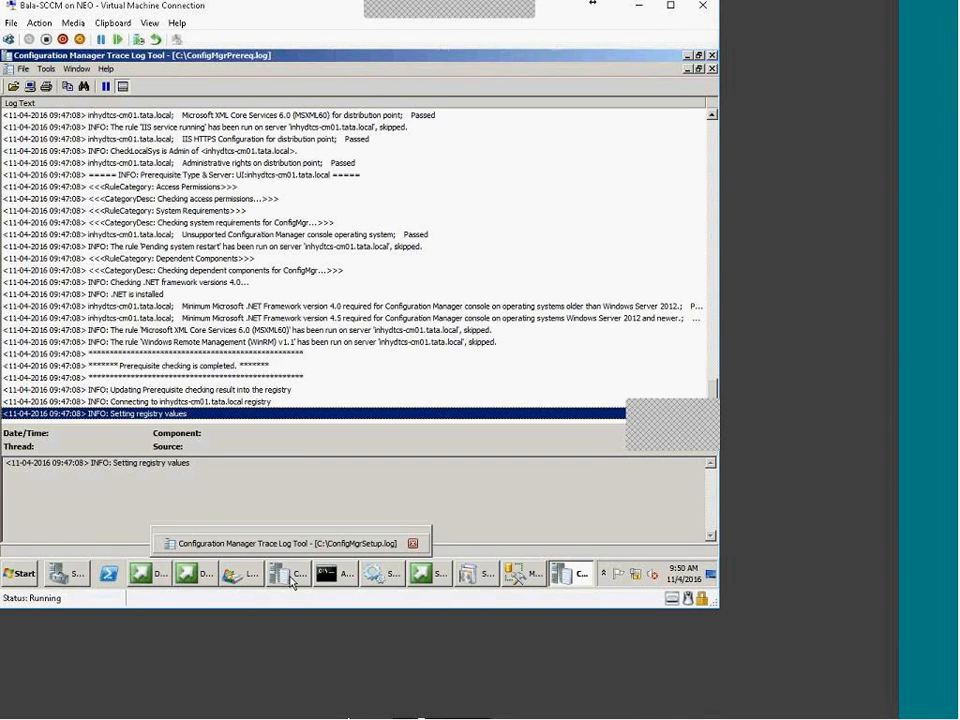
# Open C:\ConfigMgrSetup.log in the trace log viewer and maximize the log window
pyautogui.click(494, 576)
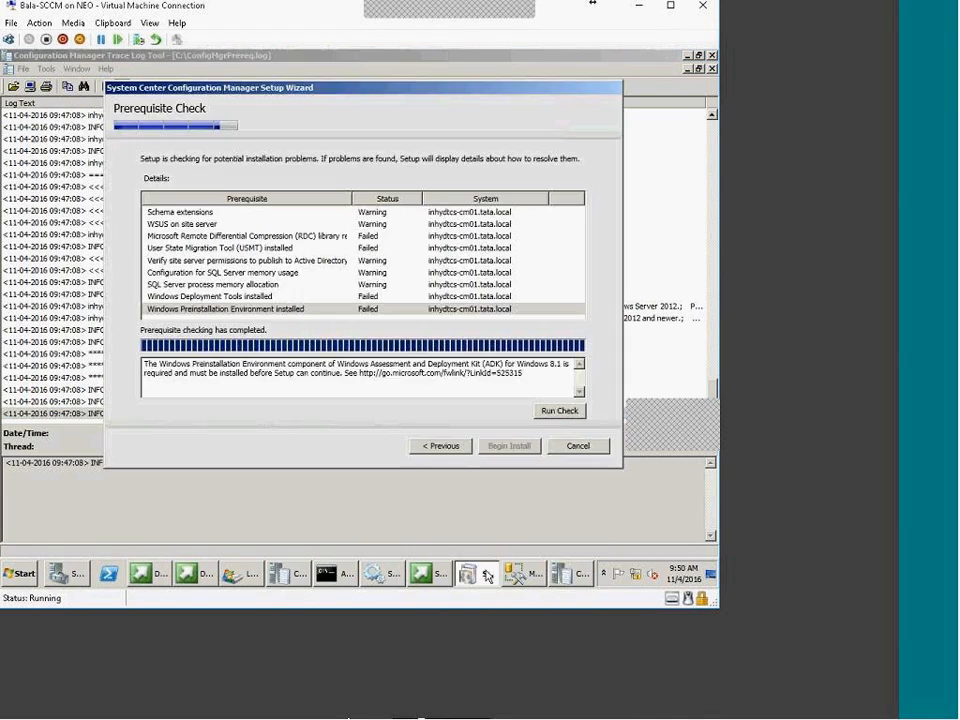
pyautogui.click(241, 575)
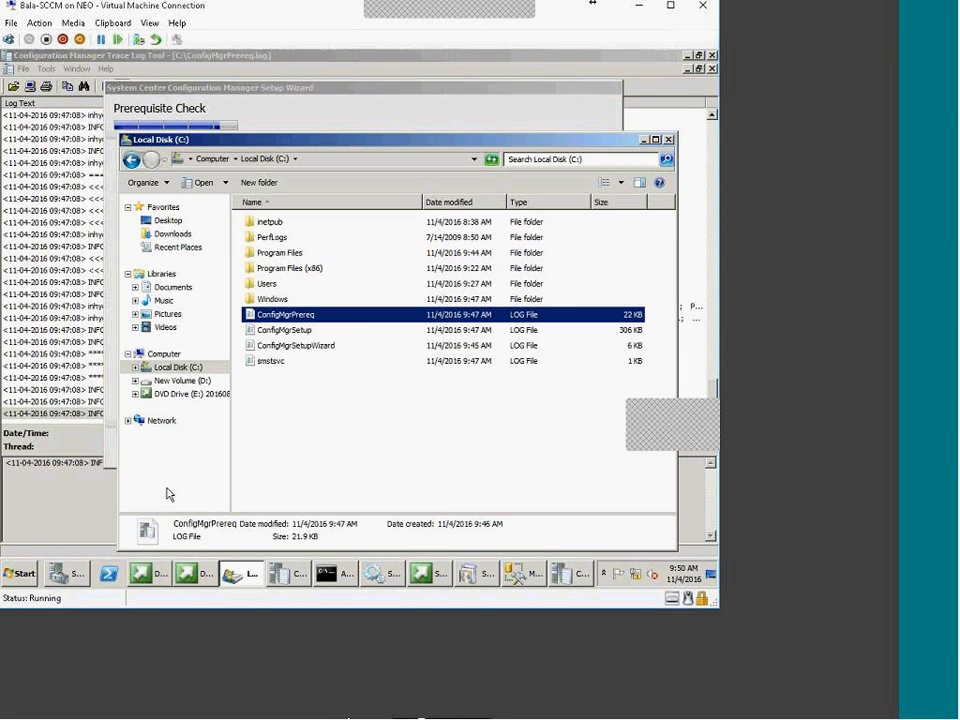
pyautogui.click(276, 330)
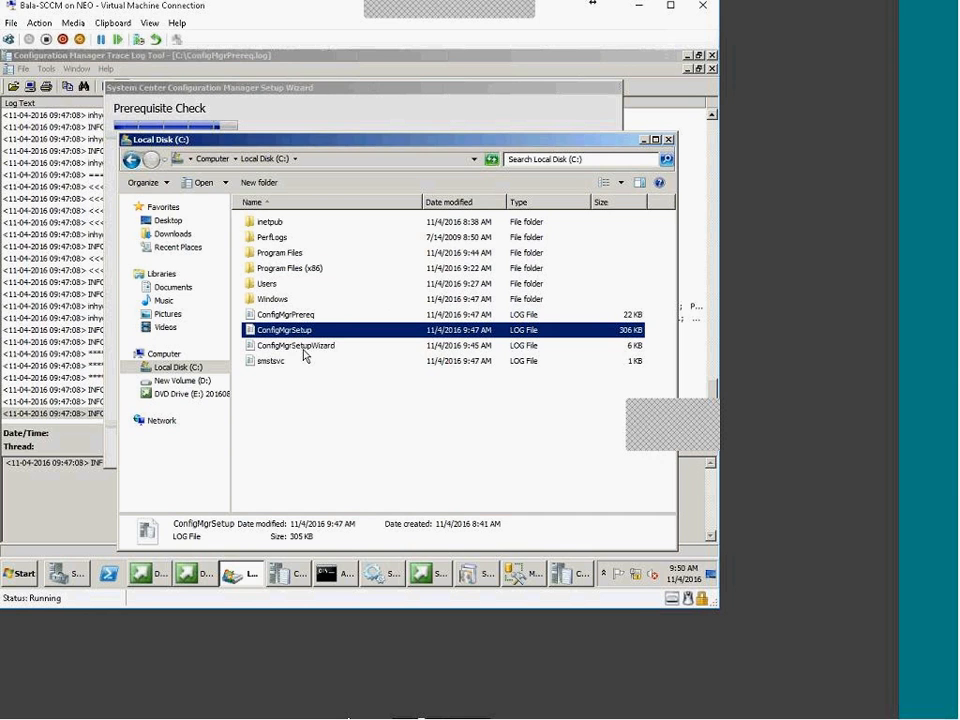
pyautogui.doubleClick(305, 331)
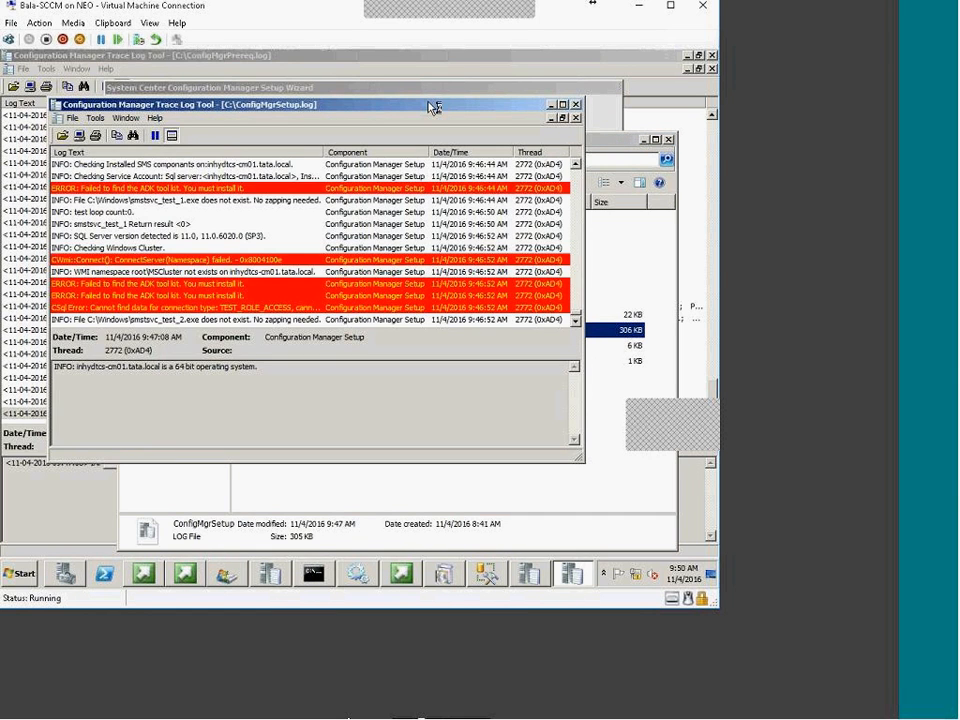
pyautogui.doubleClick(429, 105)
# Inspect the CWmi connection failure, the ADK tool kit error text, and the Windows Cluster check entry
pyautogui.click(161, 354)
pyautogui.click(145, 271)
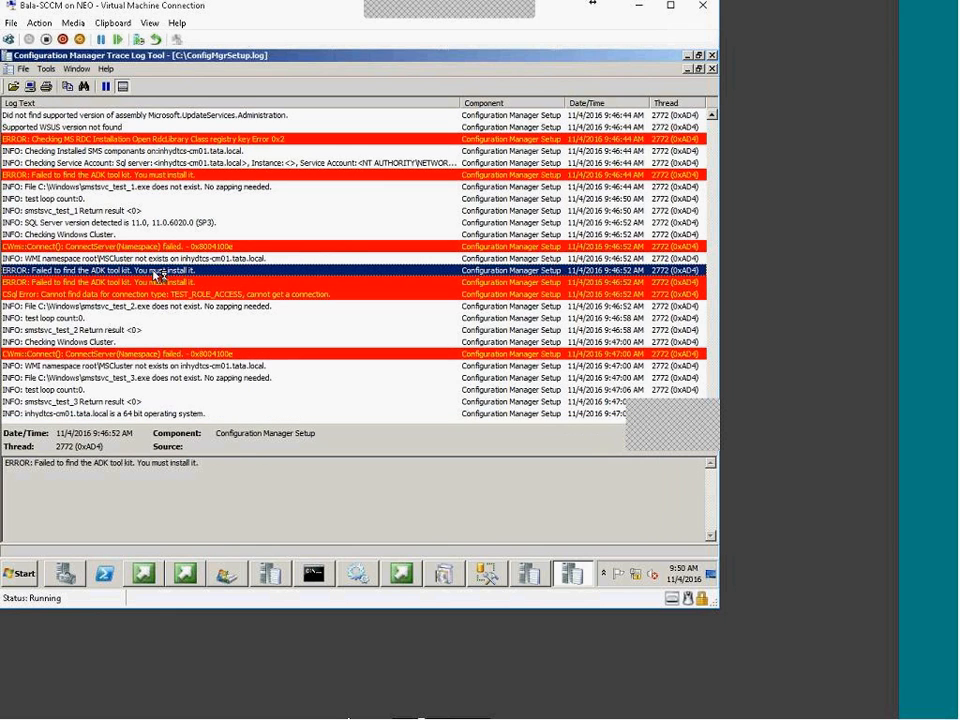
pyautogui.moveTo(216, 467); pyautogui.dragTo(12, 457)
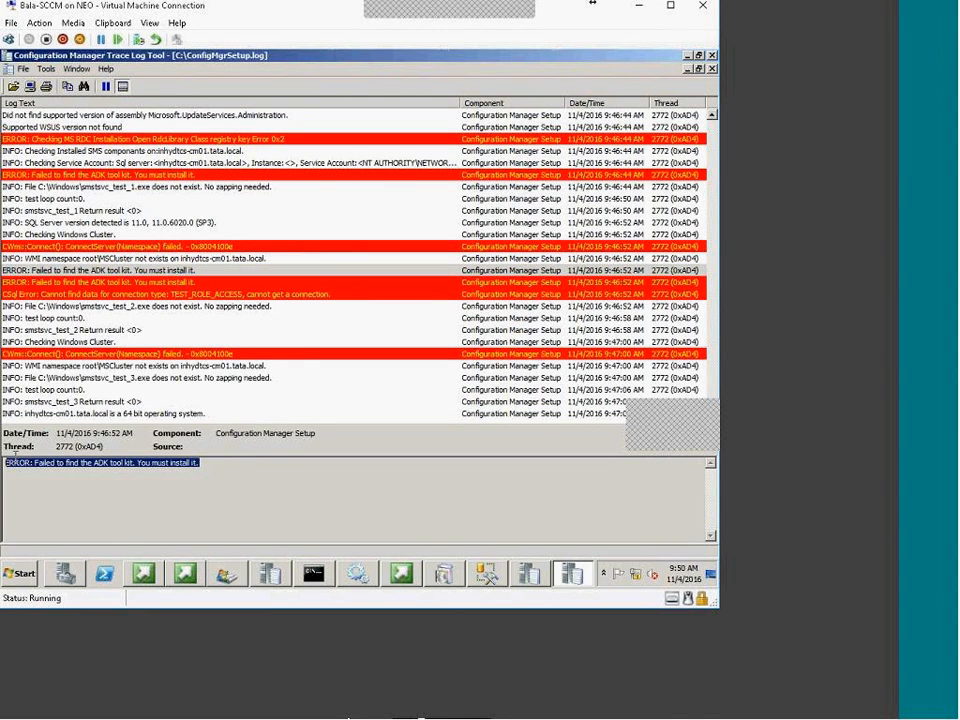
pyautogui.click(128, 236)
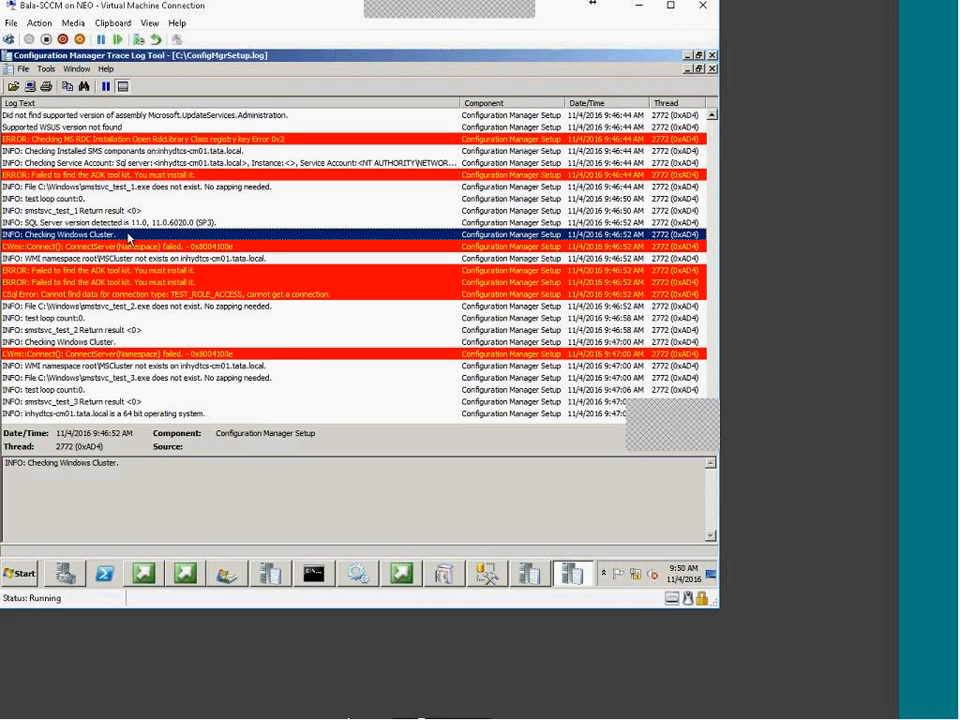
# Compare the prerequisite results: SQL Server memory warning, site server permissions warning, and failed RDC library check
pyautogui.click(444, 574)
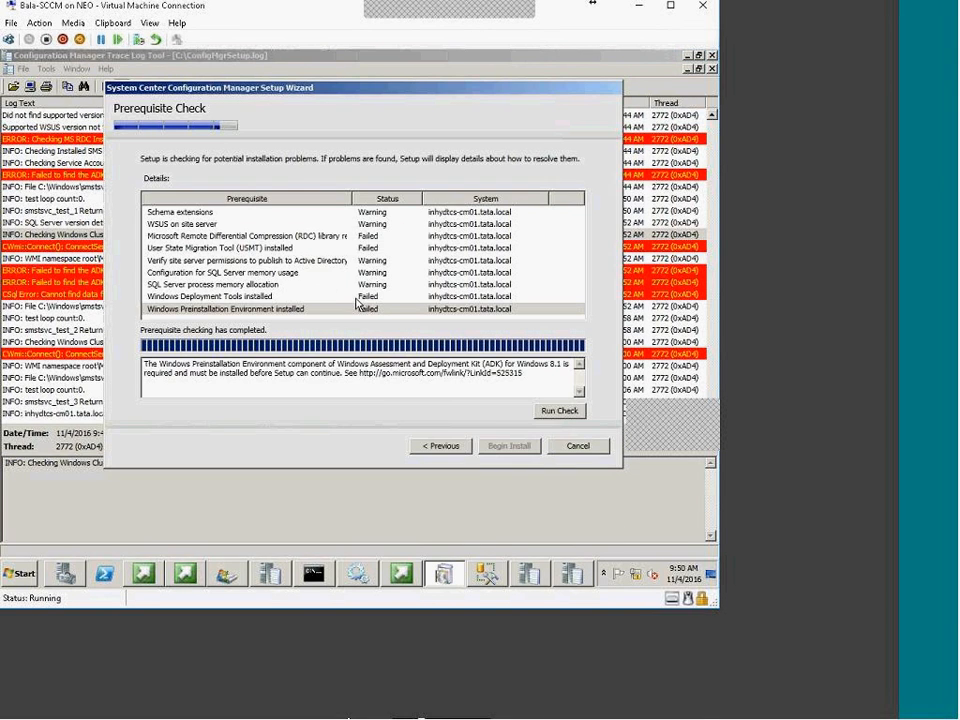
pyautogui.click(377, 285)
pyautogui.click(369, 260)
pyautogui.click(369, 236)
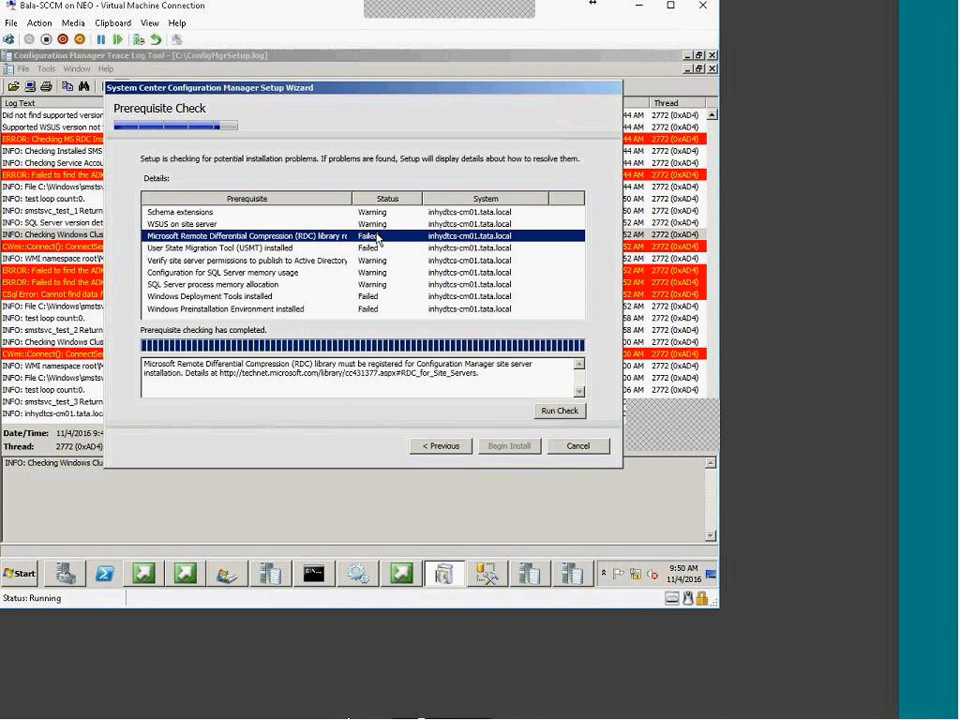
# Return to the ADK error and review earlier DeviceClient file hash and directory verification entries
pyautogui.click(91, 282)
pyautogui.scroll(1, 91, 283)
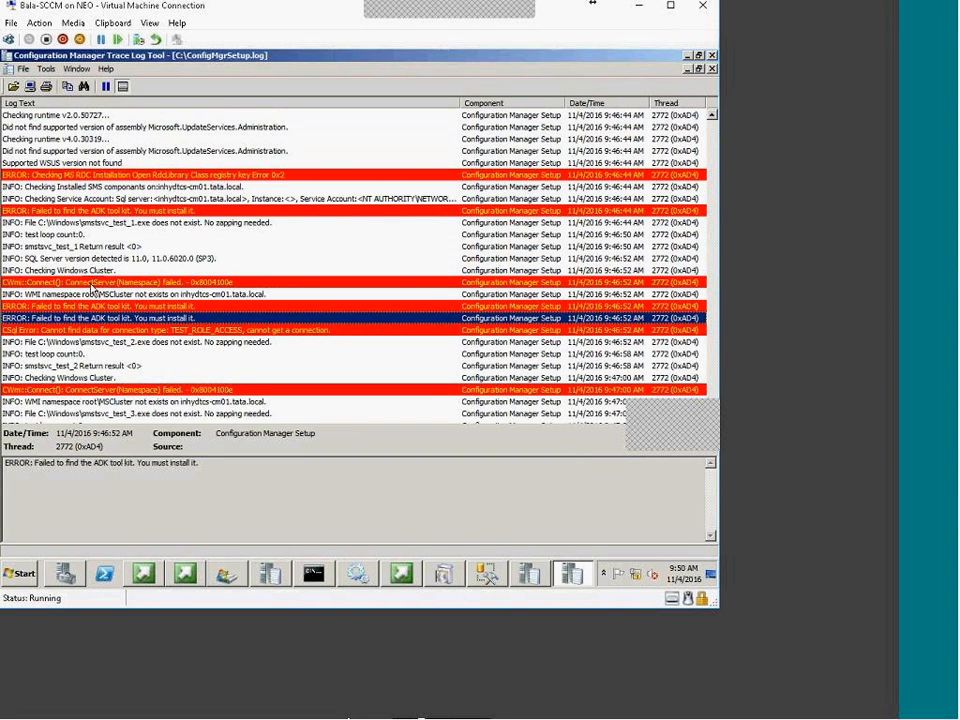
pyautogui.scroll(8, 252, 325)
pyautogui.scroll(10, 255, 325)
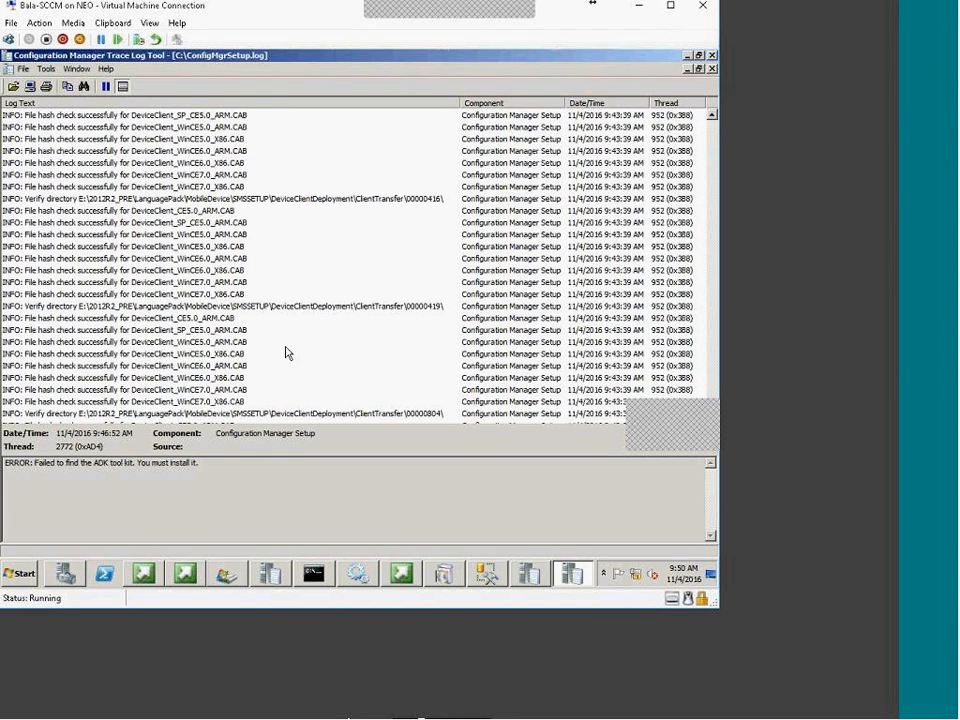
pyautogui.click(292, 295)
pyautogui.click(283, 307)
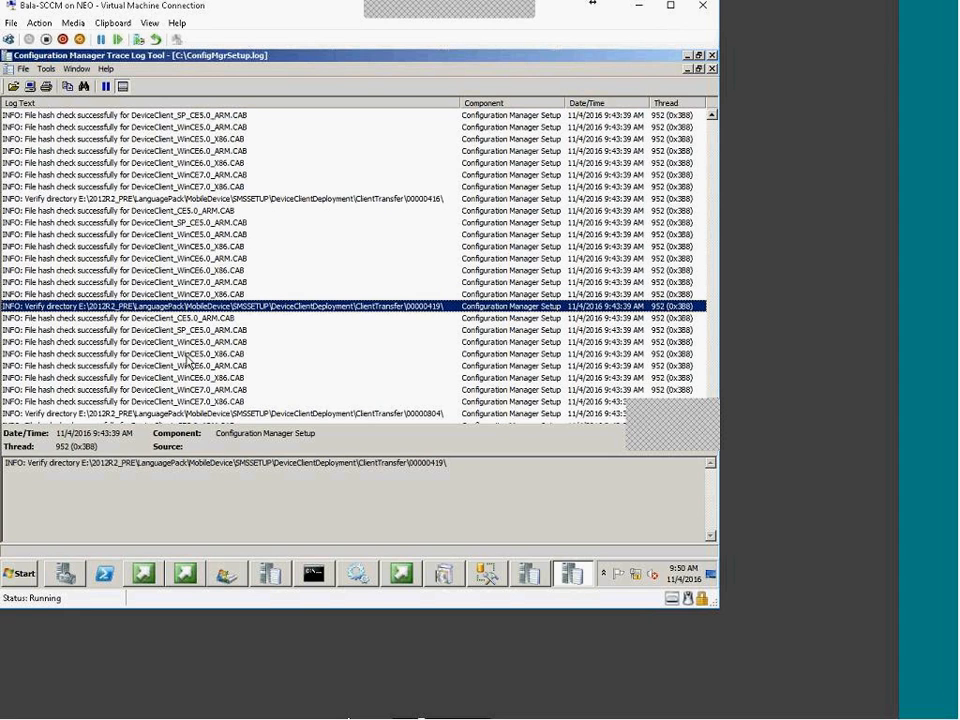
# Review the WinCE7.0 ARM hash, setupdl.exe Finish, and SMS Master, CM_PRI and SMS ACCESS registration entries
pyautogui.click(100, 343)
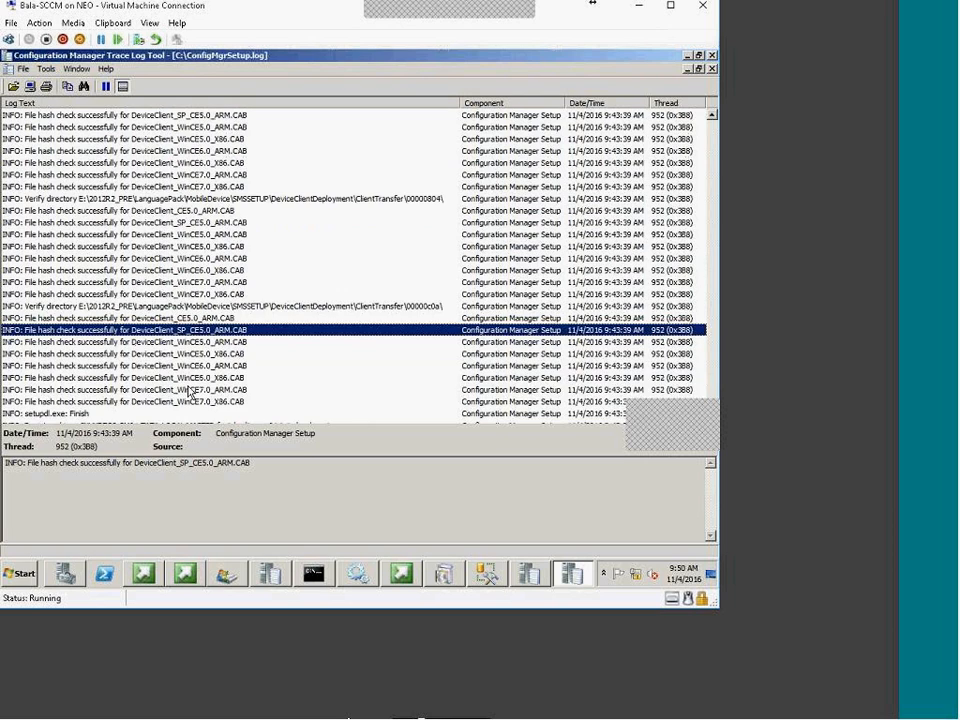
pyautogui.click(192, 389)
pyautogui.click(82, 306)
pyautogui.click(127, 330)
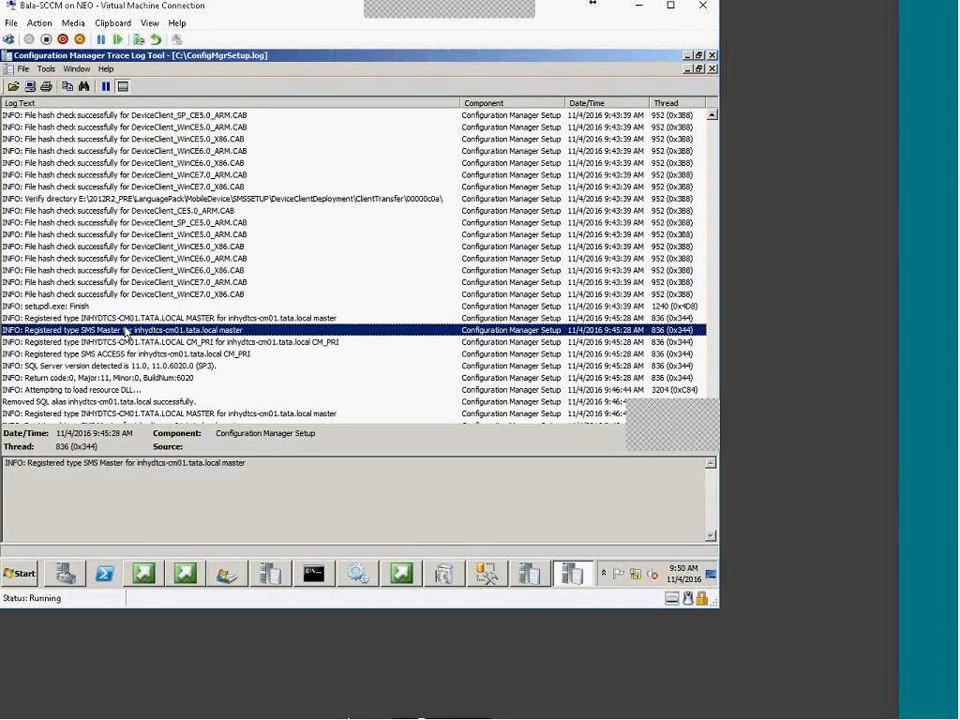
pyautogui.click(153, 344)
pyautogui.click(155, 357)
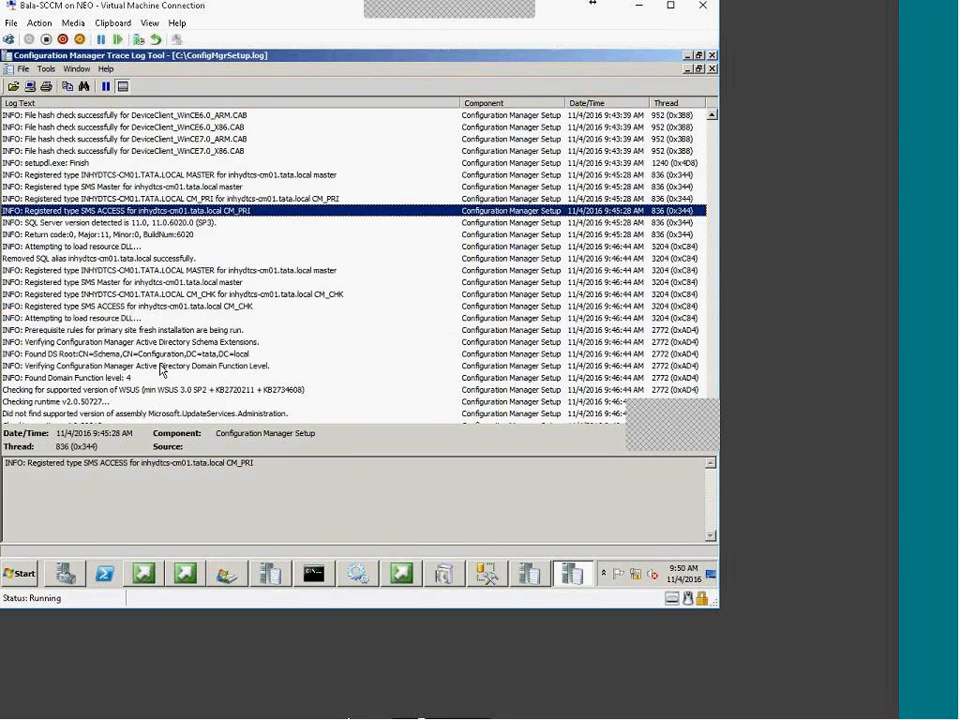
# Check the WSUS version entry requiring WSUS 3.0 SP2, the runtime v2.0/v4.0 checks, and the unsupported UpdateServices assembly
pyautogui.click(107, 247)
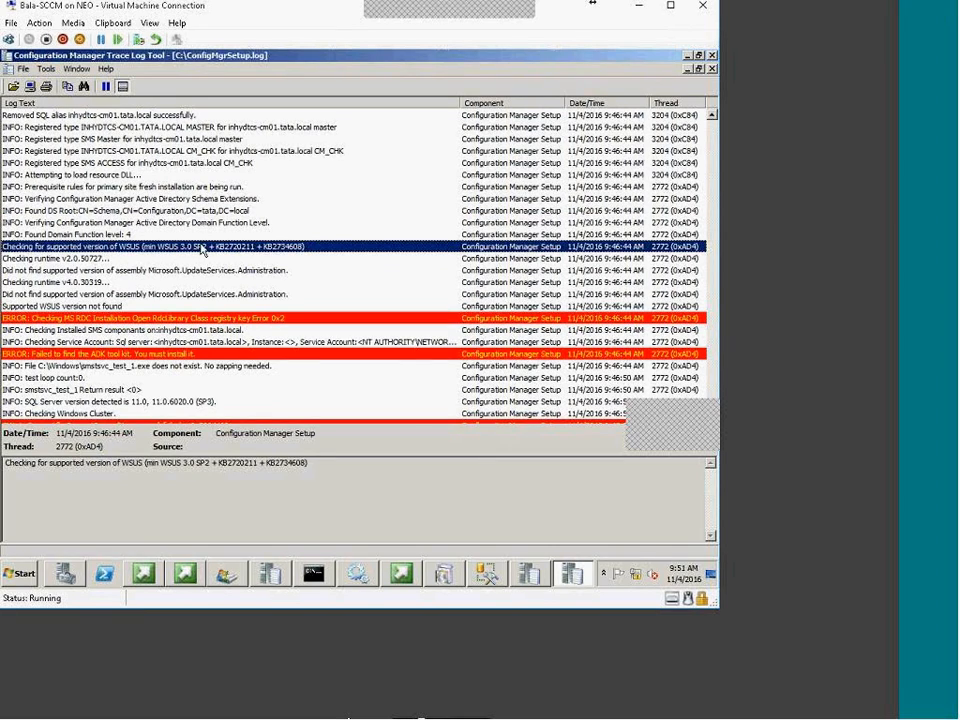
pyautogui.moveTo(147, 464); pyautogui.dragTo(210, 481)
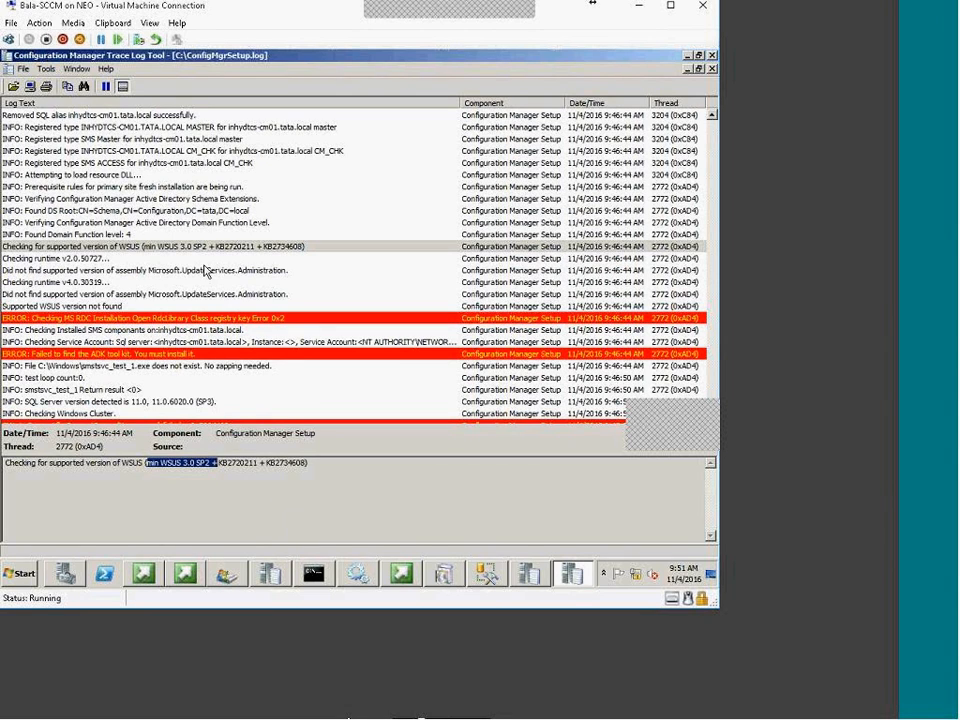
pyautogui.click(215, 246)
pyautogui.click(208, 258)
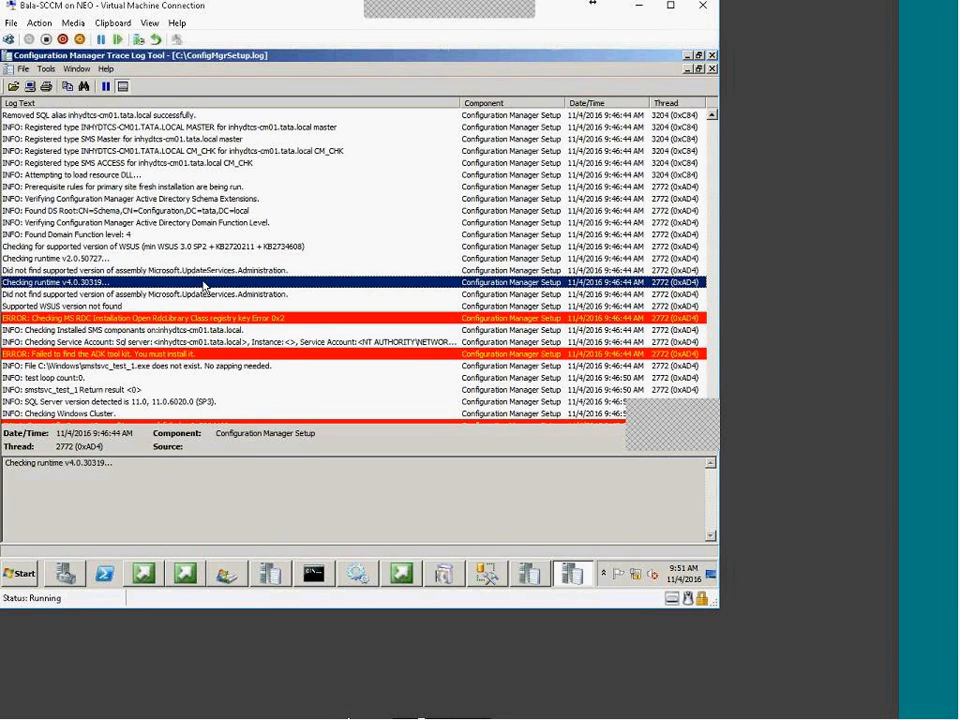
pyautogui.click(66, 283)
pyautogui.click(78, 294)
# Examine the MS RDC registry key, ADK tool kit, CWmi ConnectServer, CSql TEST_ROLE_ACCESS, and MSCluster namespace errors
pyautogui.click(100, 320)
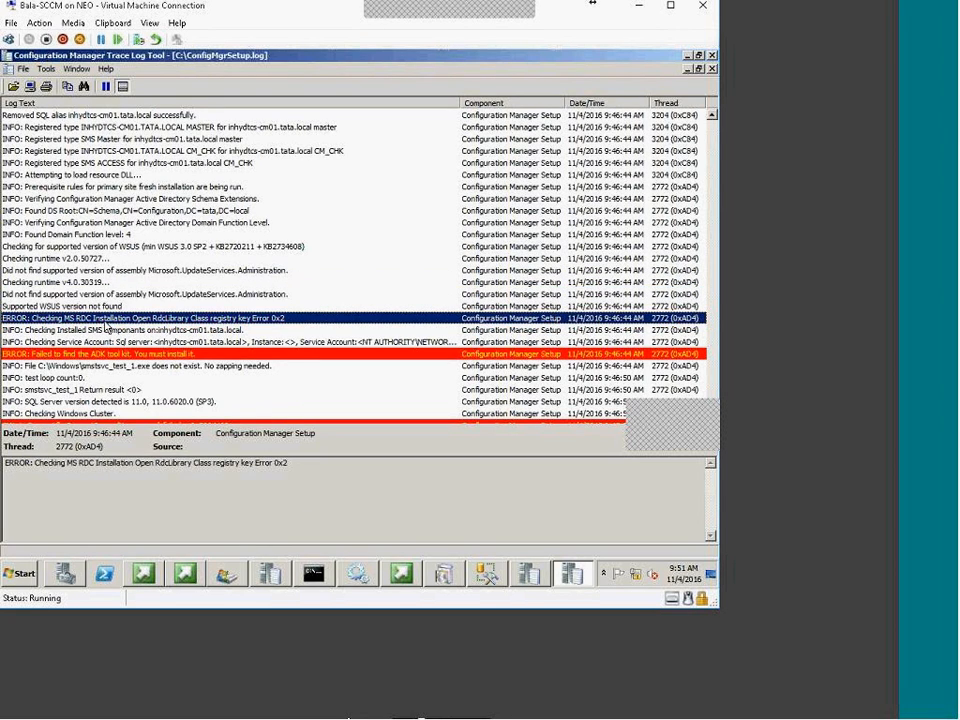
pyautogui.click(157, 356)
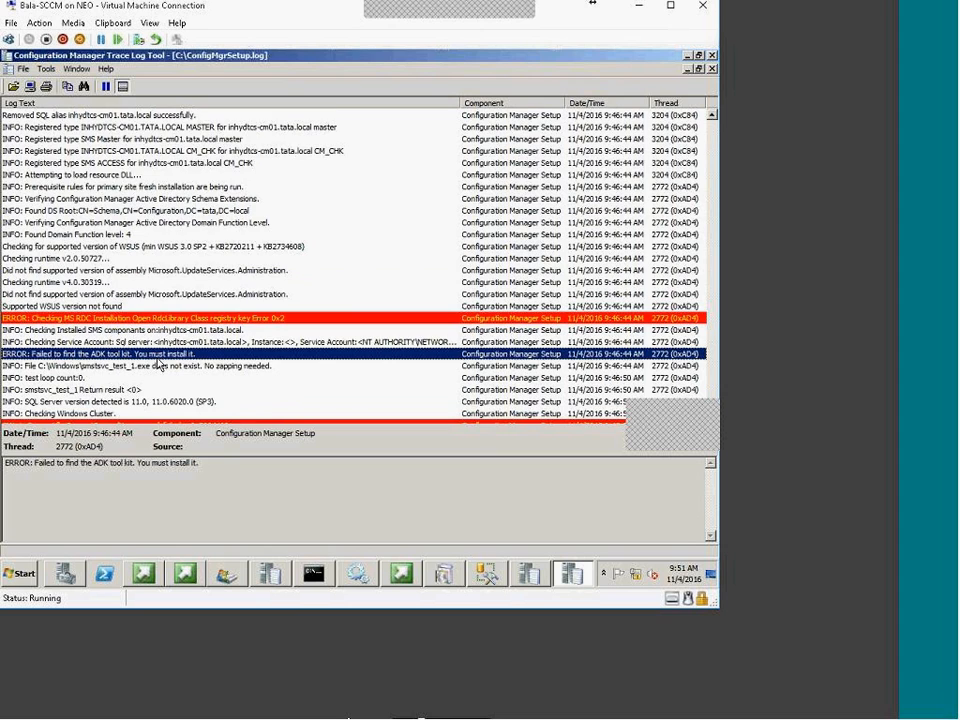
pyautogui.click(157, 366)
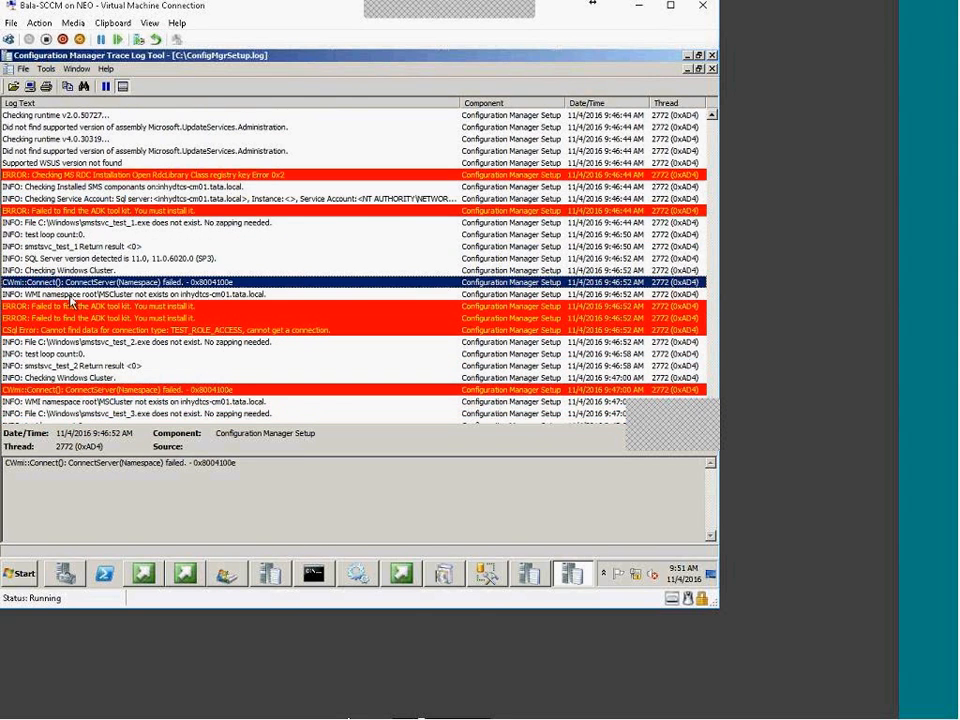
pyautogui.click(118, 307)
pyautogui.click(122, 330)
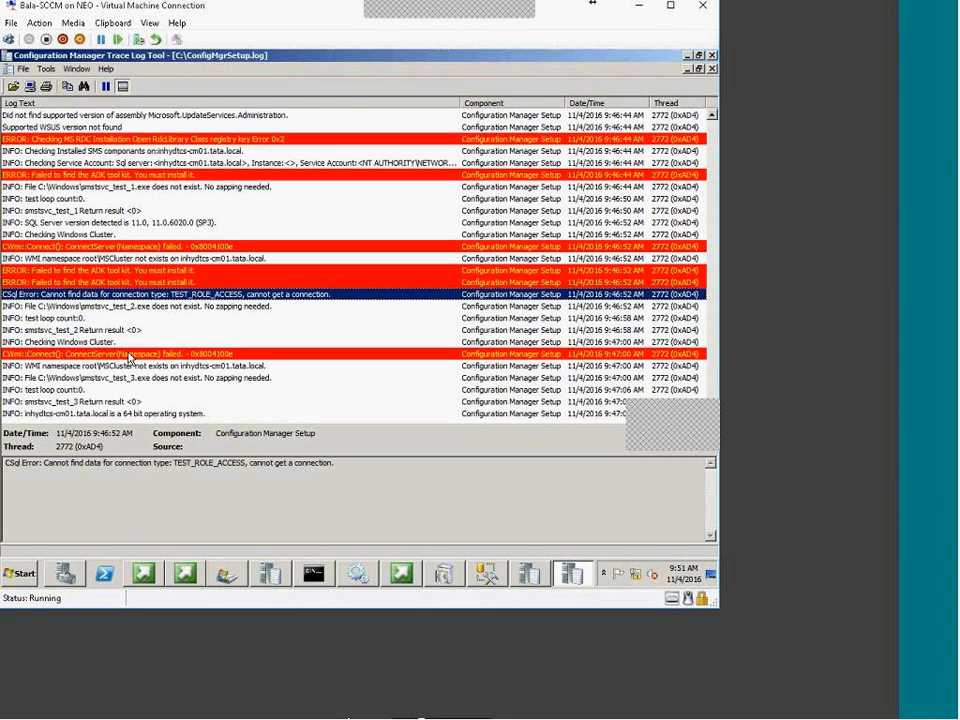
pyautogui.click(167, 367)
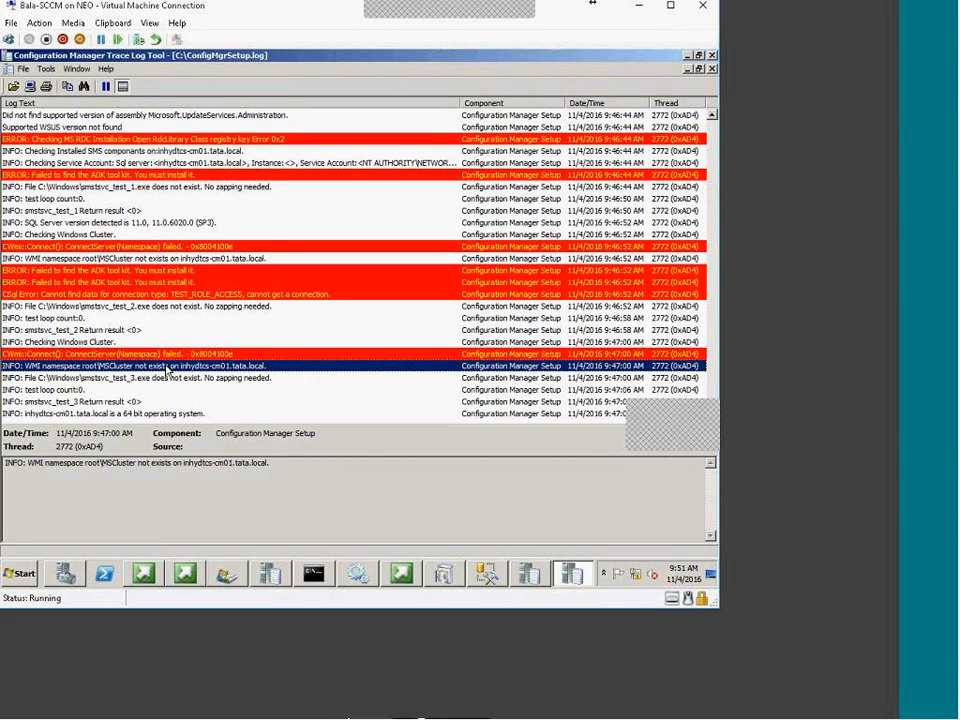
# Reselect the CSql TEST_ROLE_ACCESS error and restore the log viewer to a smaller window
pyautogui.scroll(15, 160, 390)
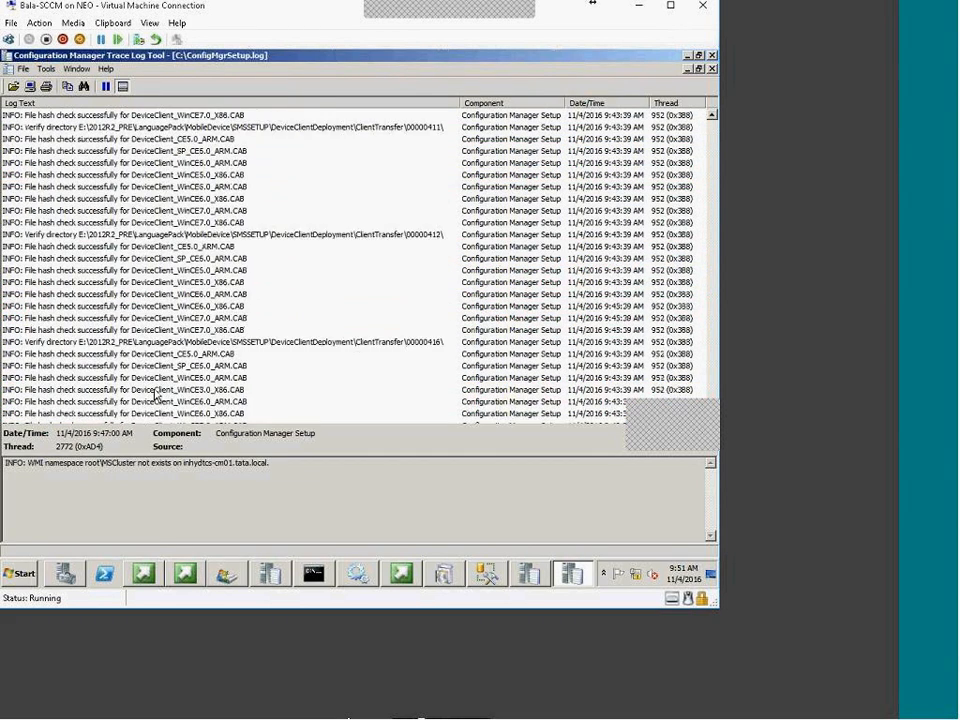
pyautogui.scroll(10, 155, 397)
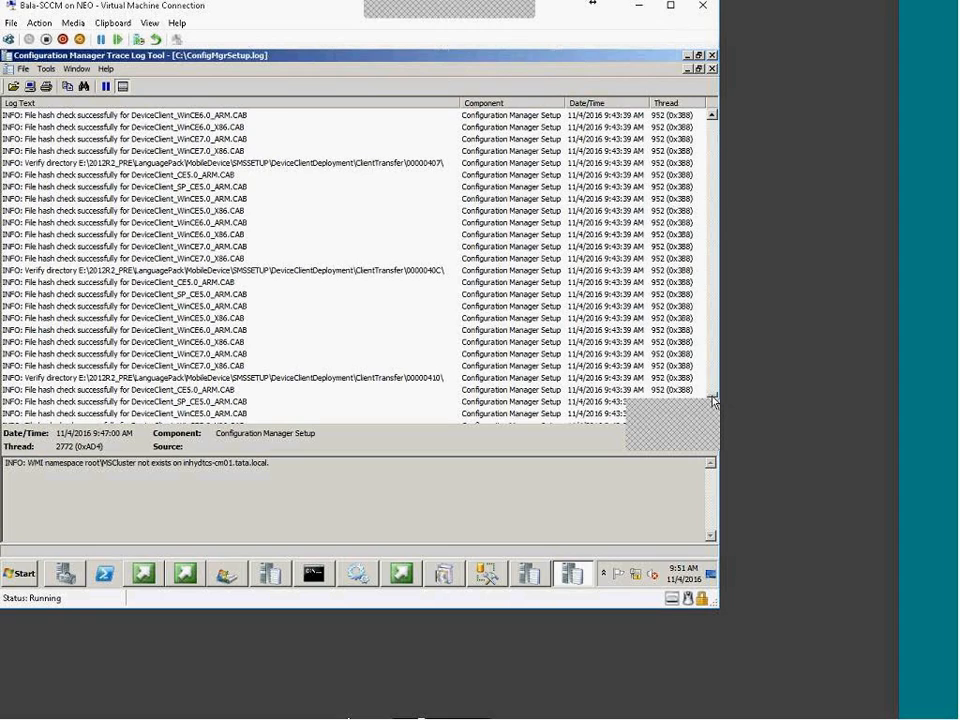
pyautogui.moveTo(713, 398)
pyautogui.mouseDown()
pyautogui.moveTo(723, 125)
pyautogui.moveTo(713, 398)
pyautogui.mouseUp()
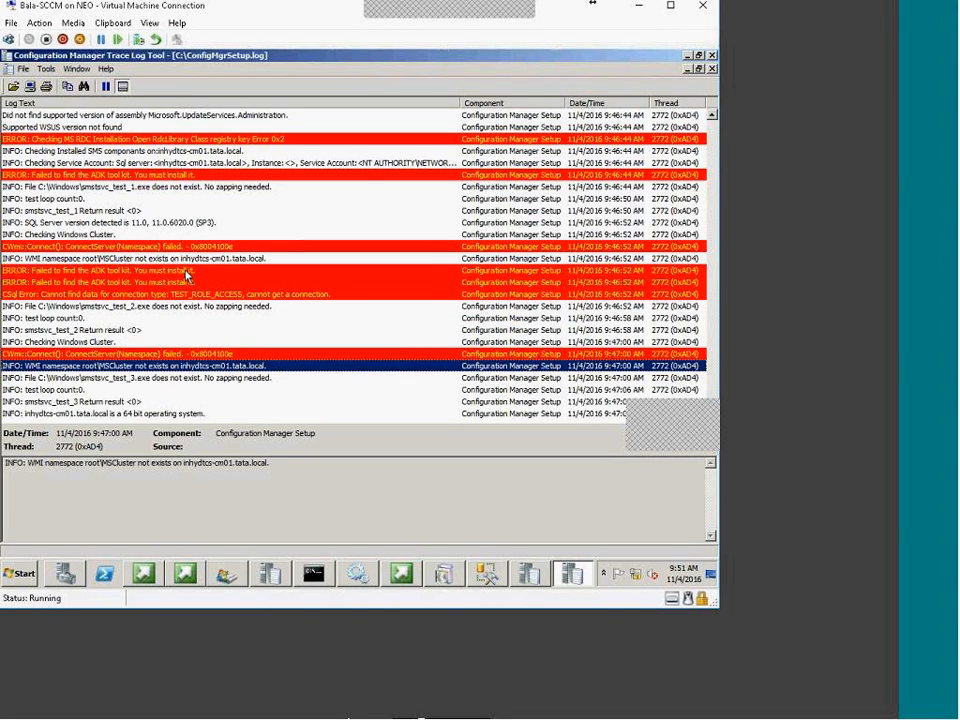
pyautogui.click(317, 294)
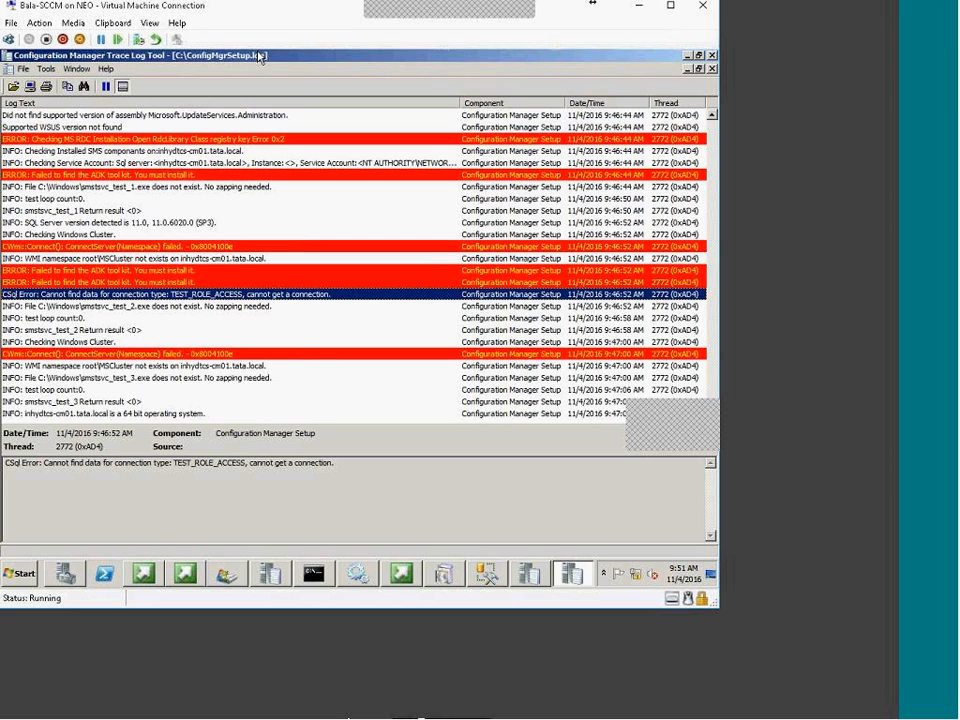
pyautogui.doubleClick(258, 57)
pyautogui.click(155, 118)
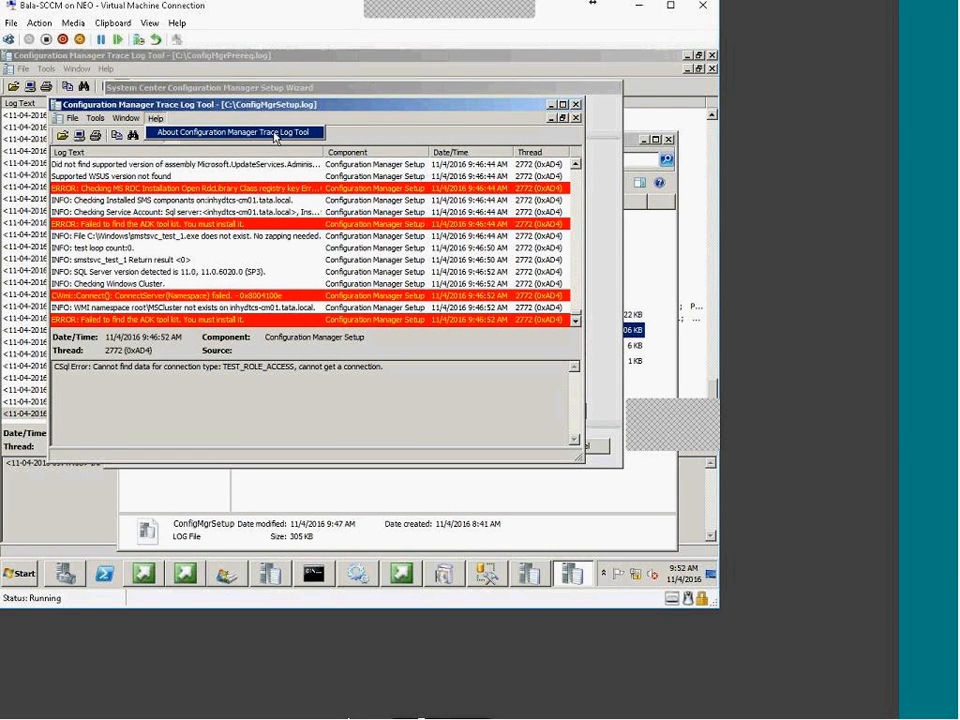
pyautogui.click(345, 393)
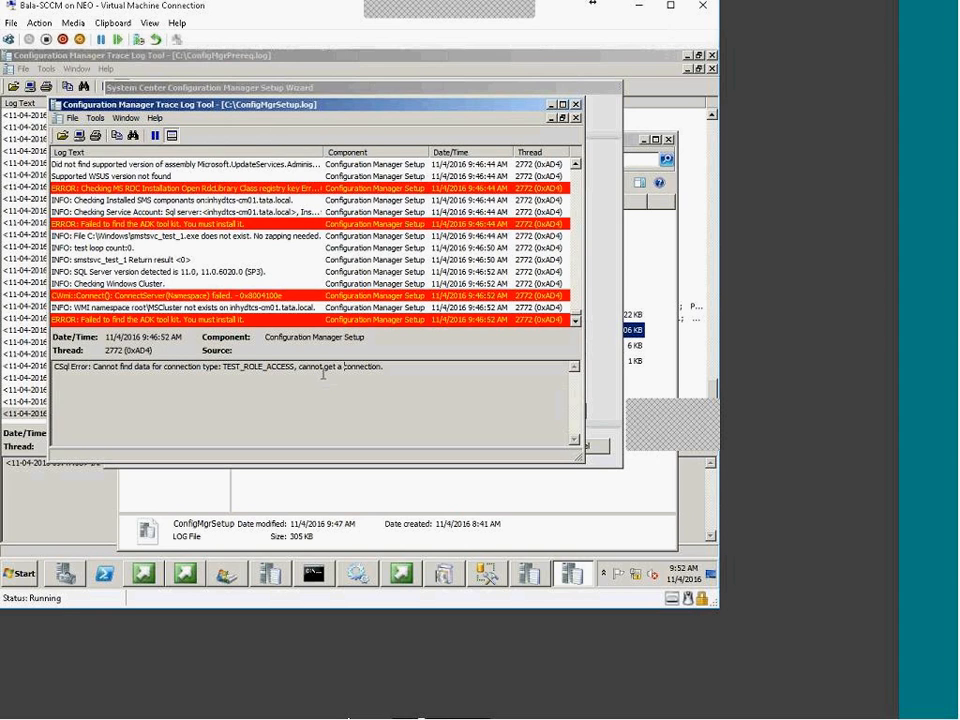
# Maximize the log view again and select the second ADK error and the CSql connection error
pyautogui.doubleClick(284, 106)
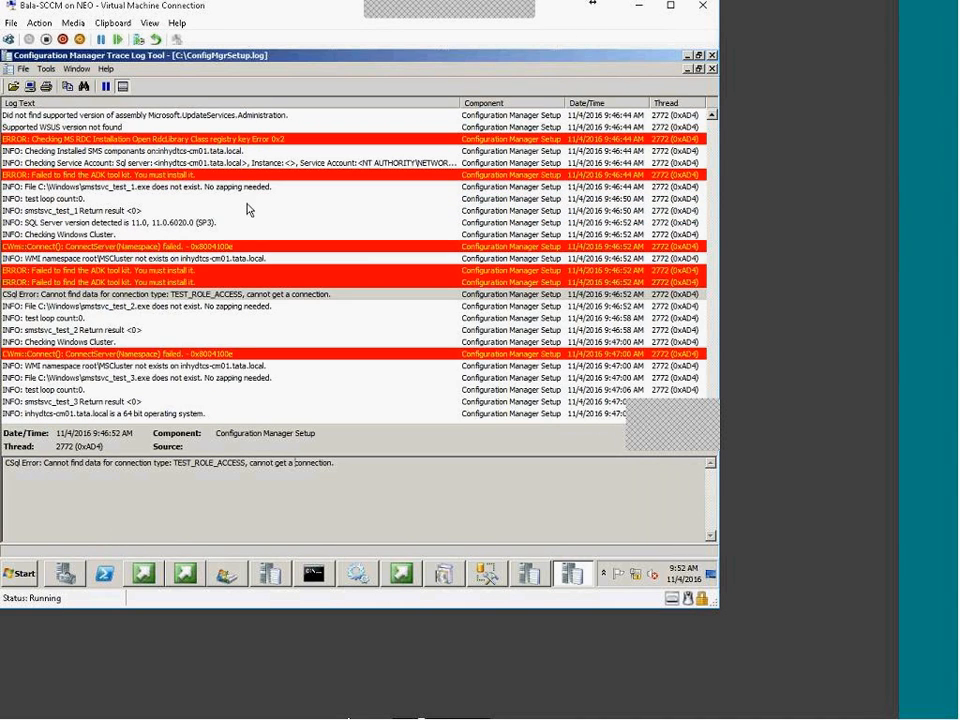
pyautogui.click(211, 284)
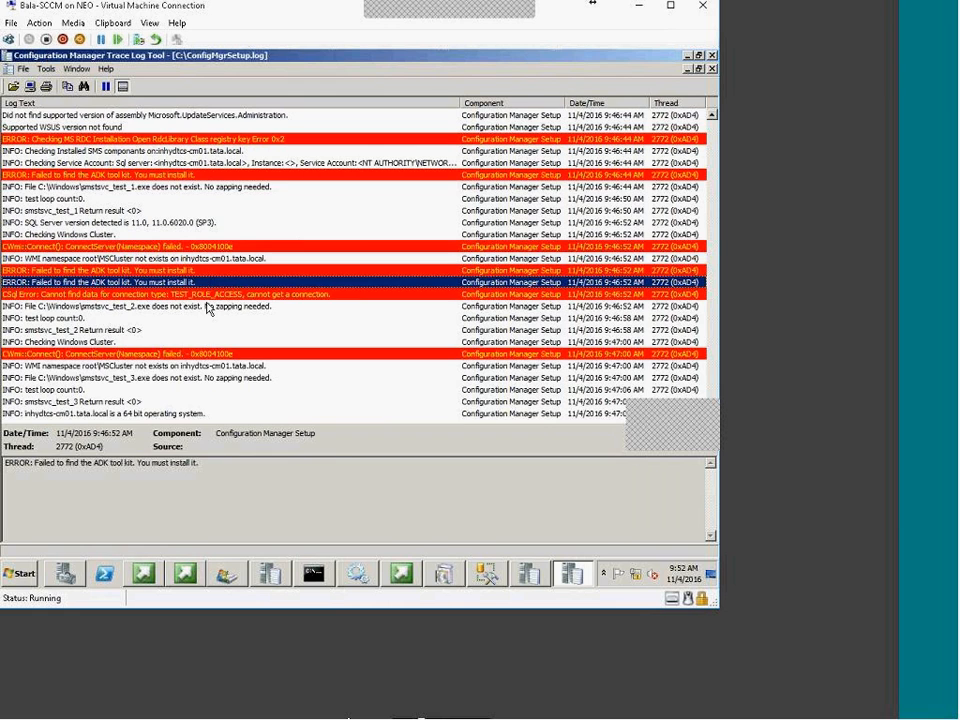
pyautogui.click(210, 296)
pyautogui.scroll(6, 155, 376)
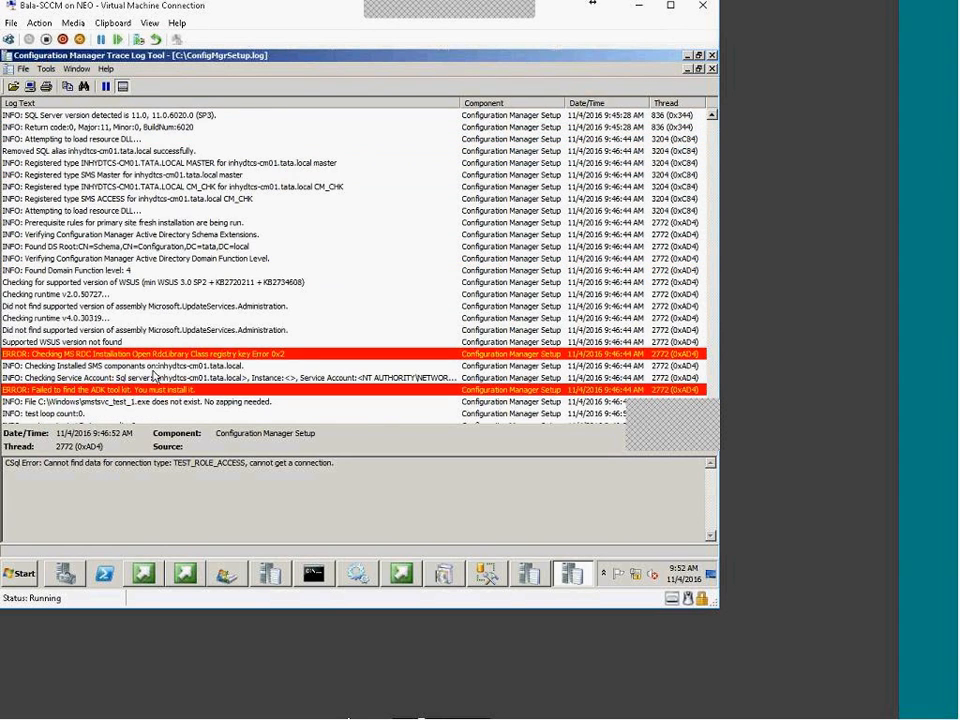
pyautogui.scroll(10, 140, 347)
pyautogui.moveTo(713, 398); pyautogui.dragTo(736, 428)
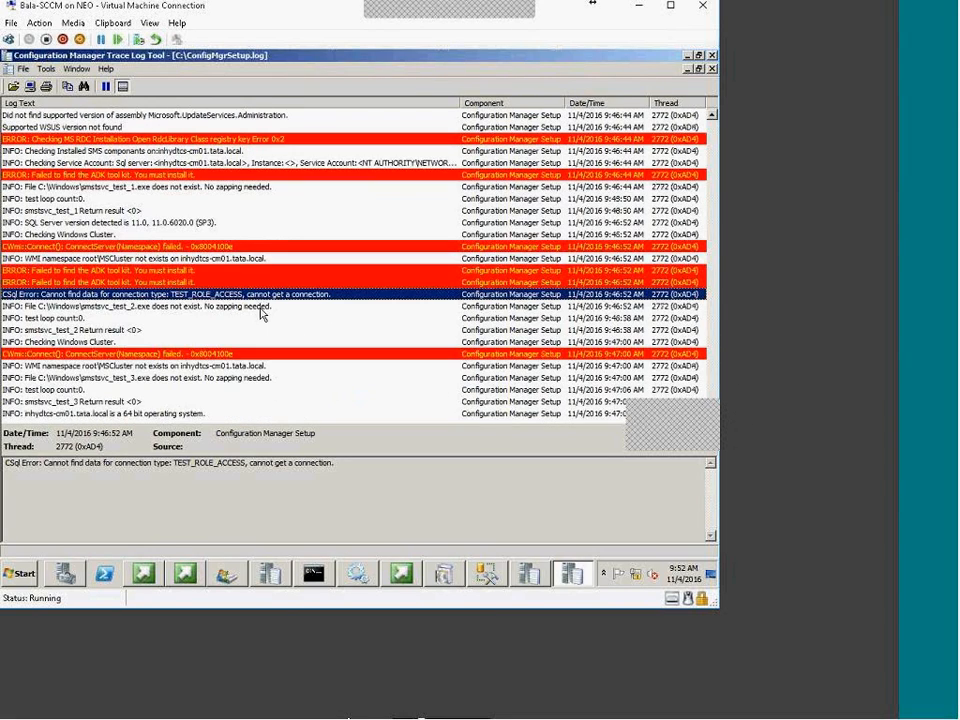
# Read the test loop count and smstsvc_test_2 and smstsvc_test_1 results, marking return code 0
pyautogui.click(100, 318)
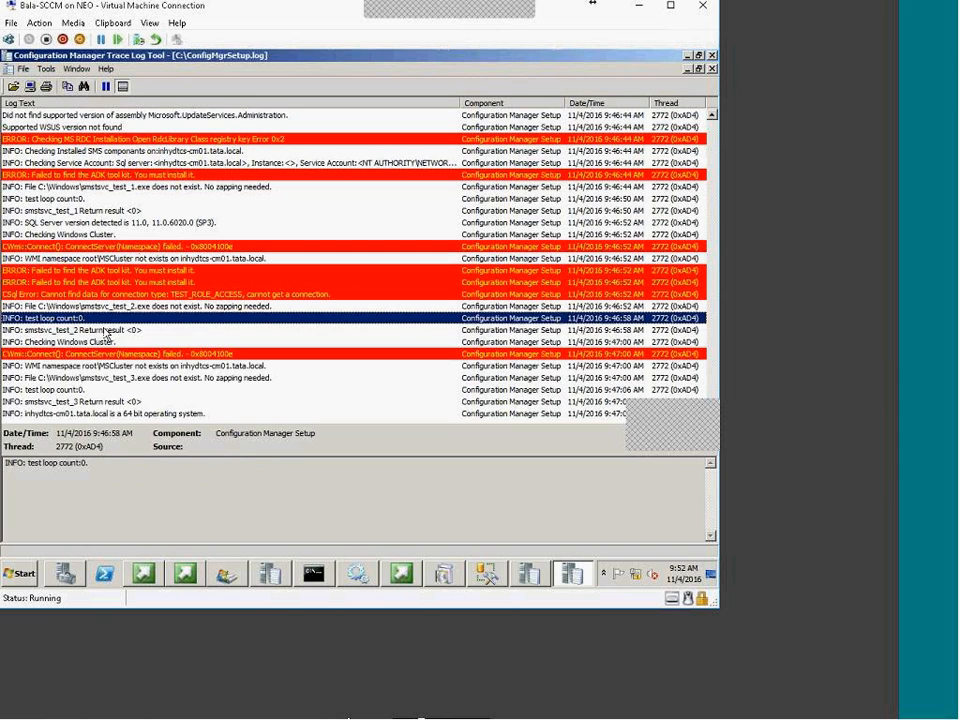
pyautogui.click(150, 331)
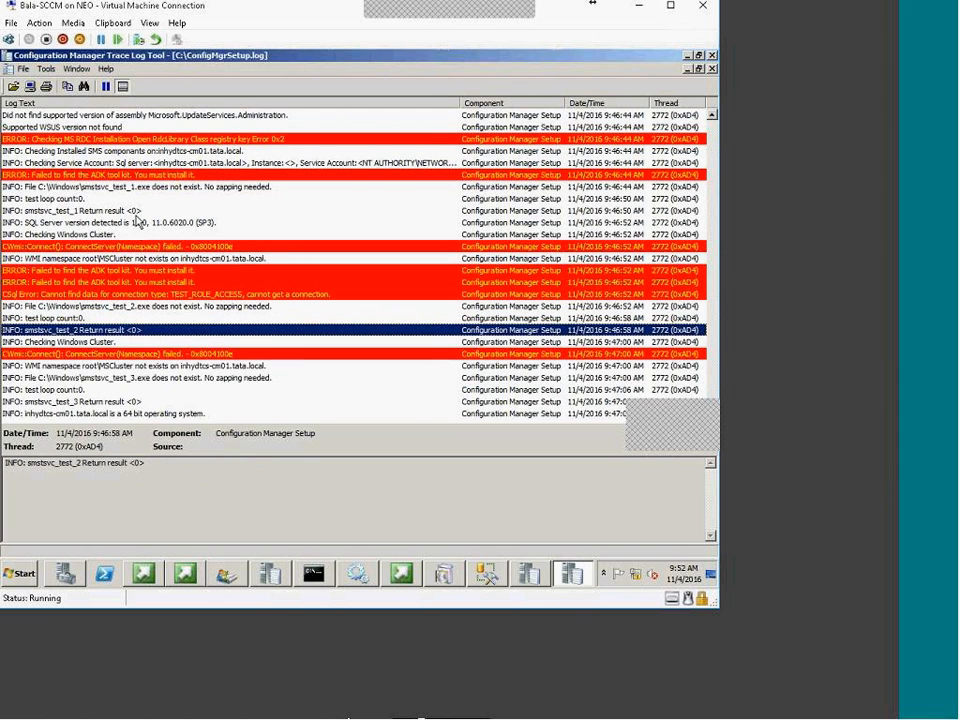
pyautogui.click(134, 216)
pyautogui.click(137, 463)
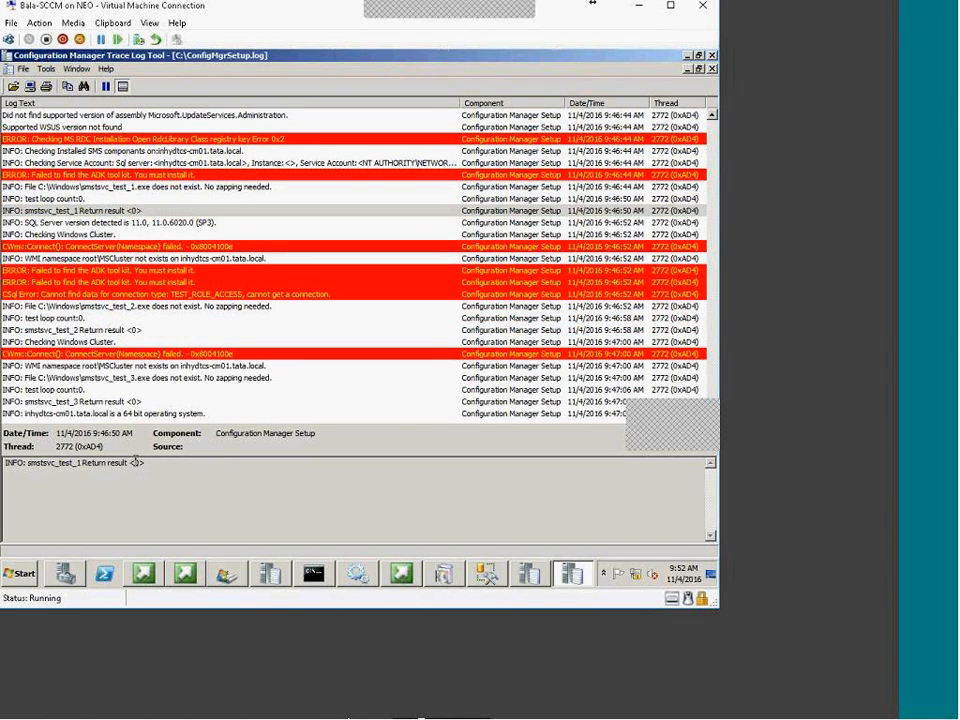
# Look up return code 0 in Error Lookup and review the result
pyautogui.rightClick(137, 463)
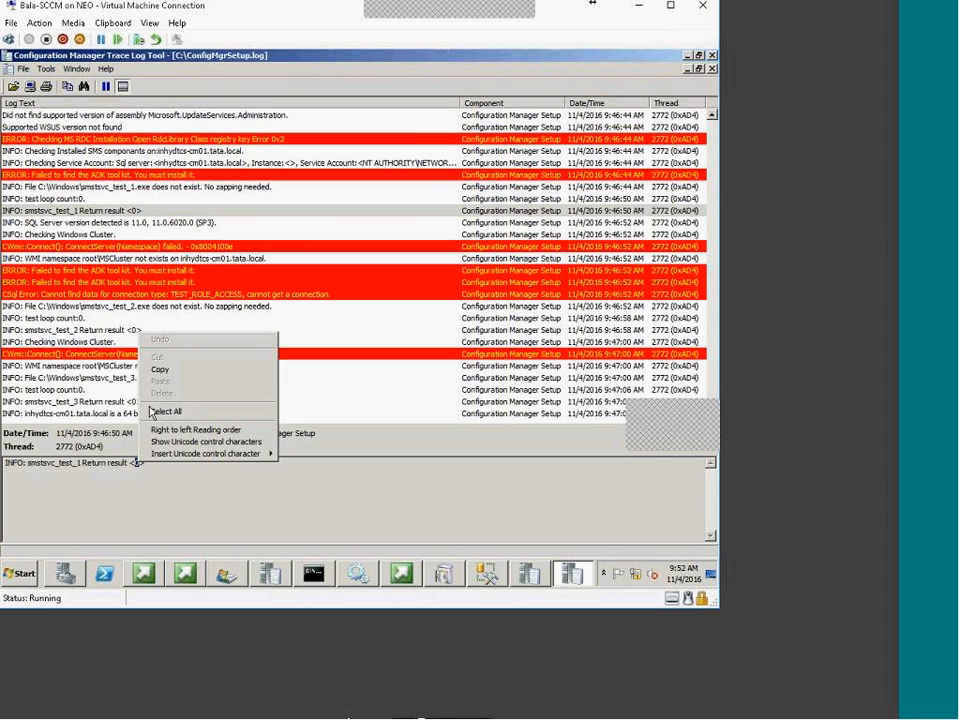
pyautogui.click(152, 372)
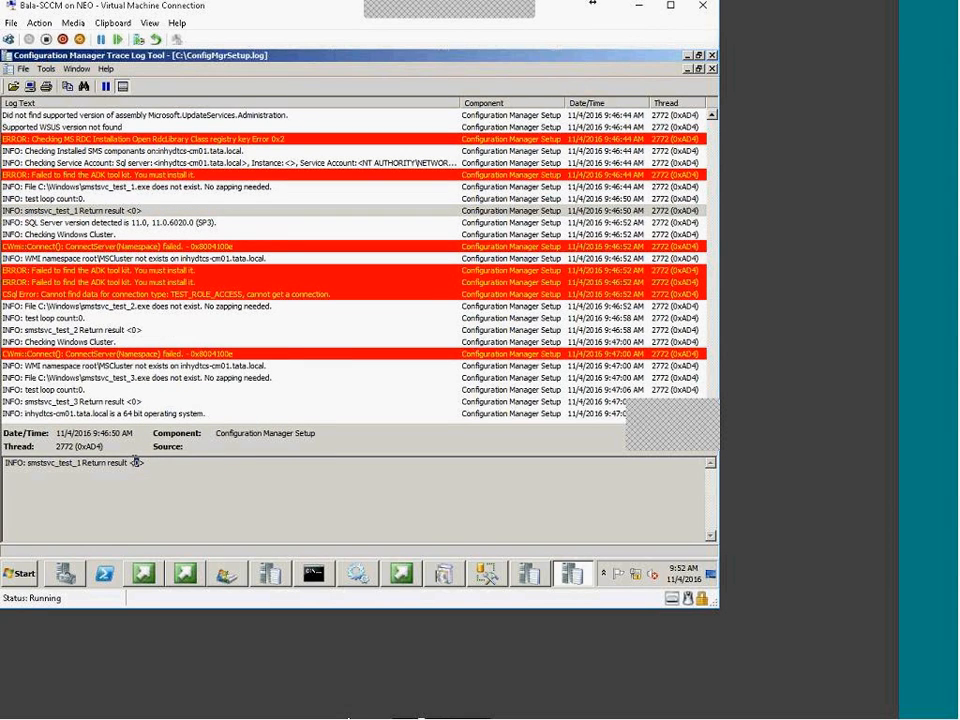
pyautogui.click(52, 70)
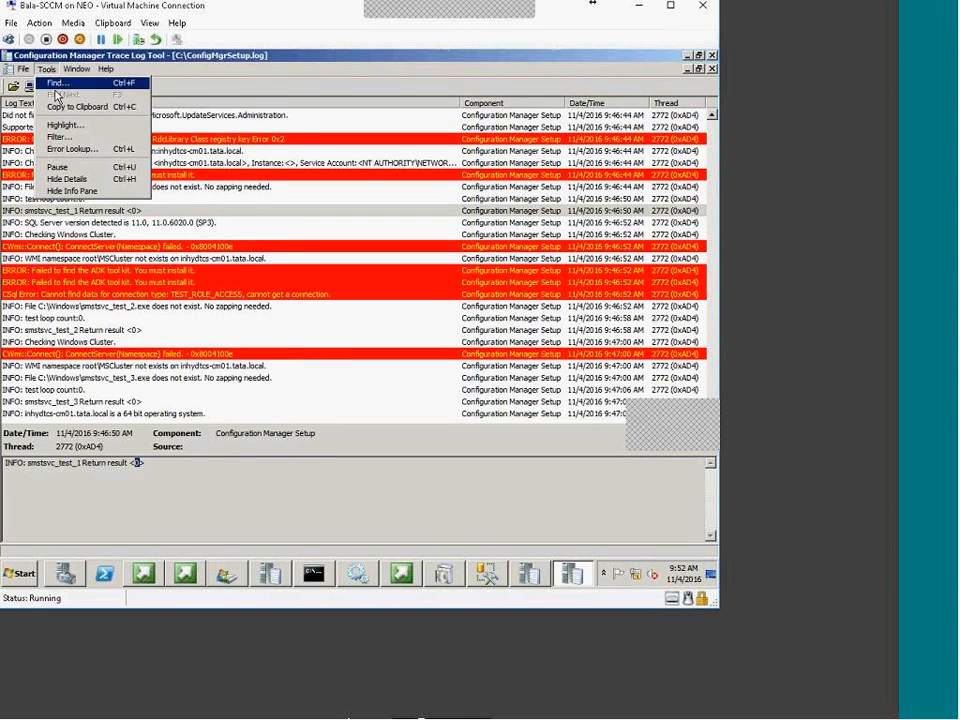
pyautogui.click(72, 148)
pyautogui.rightClick(350, 232)
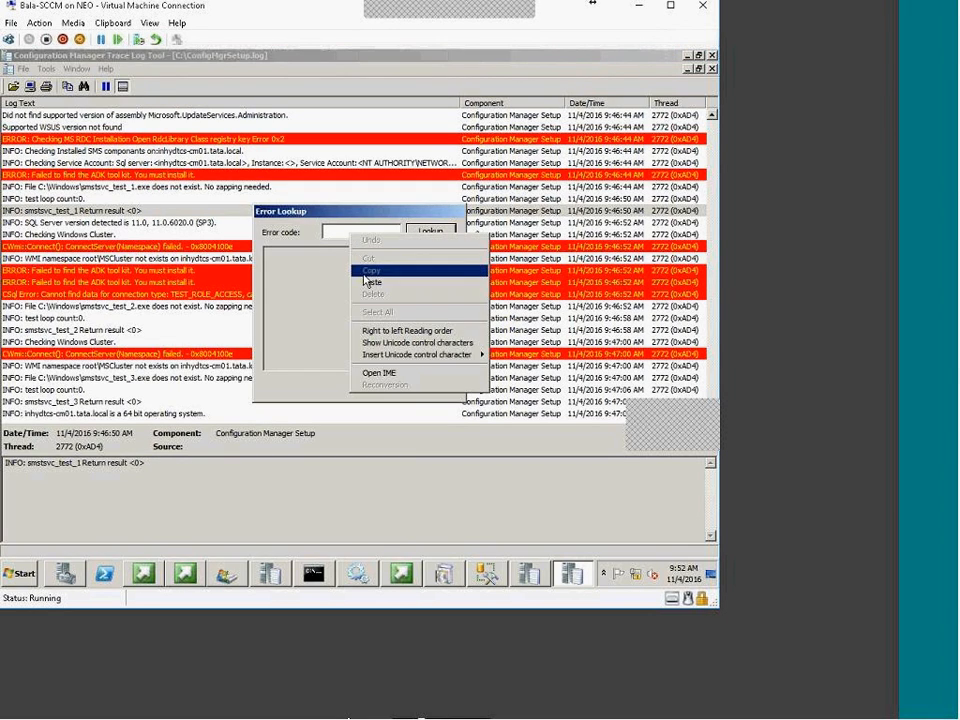
pyautogui.click(369, 342)
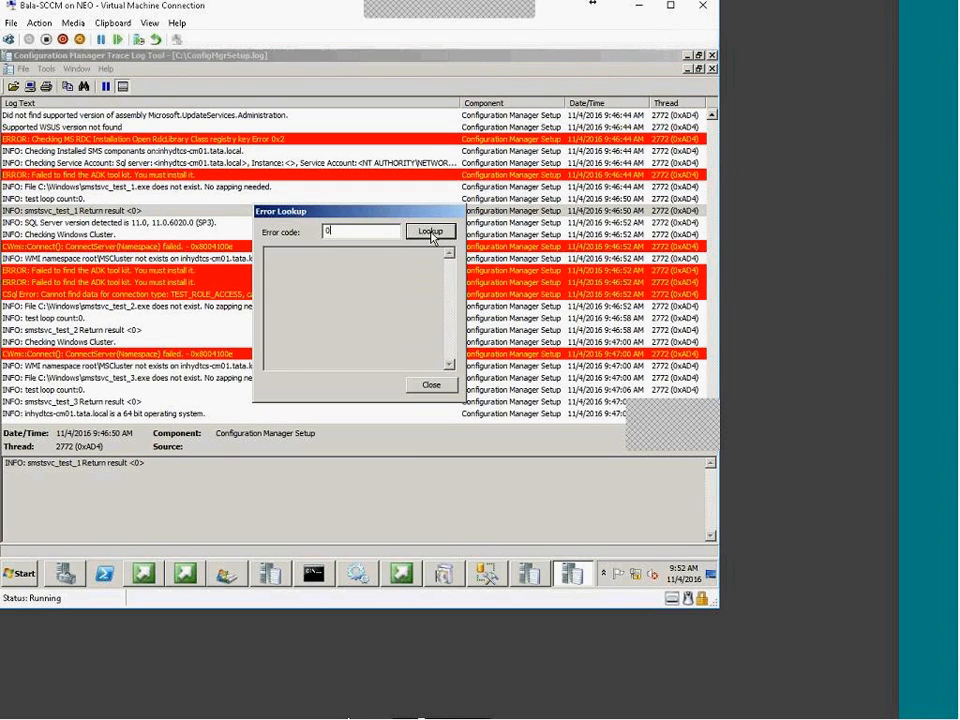
pyautogui.click(430, 231)
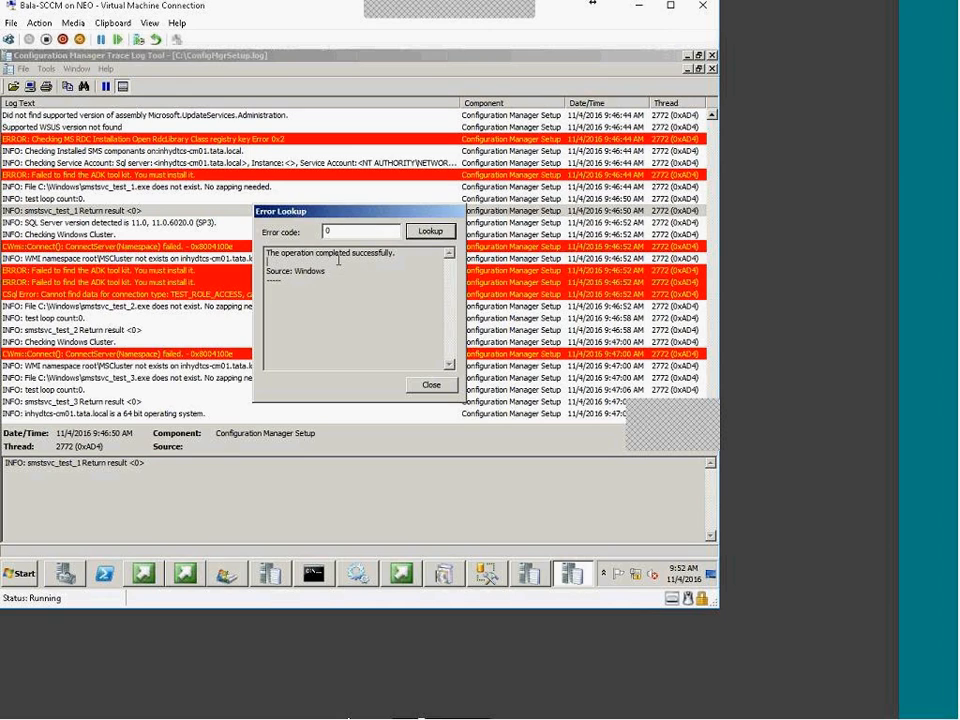
pyautogui.moveTo(247, 258); pyautogui.dragTo(226, 257)
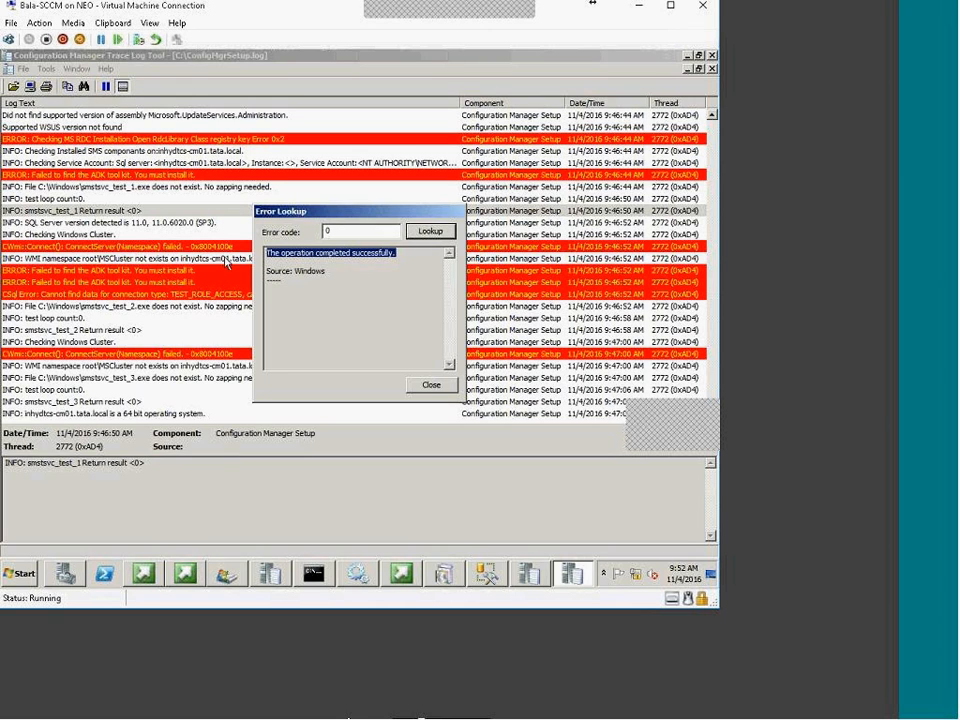
pyautogui.click(431, 385)
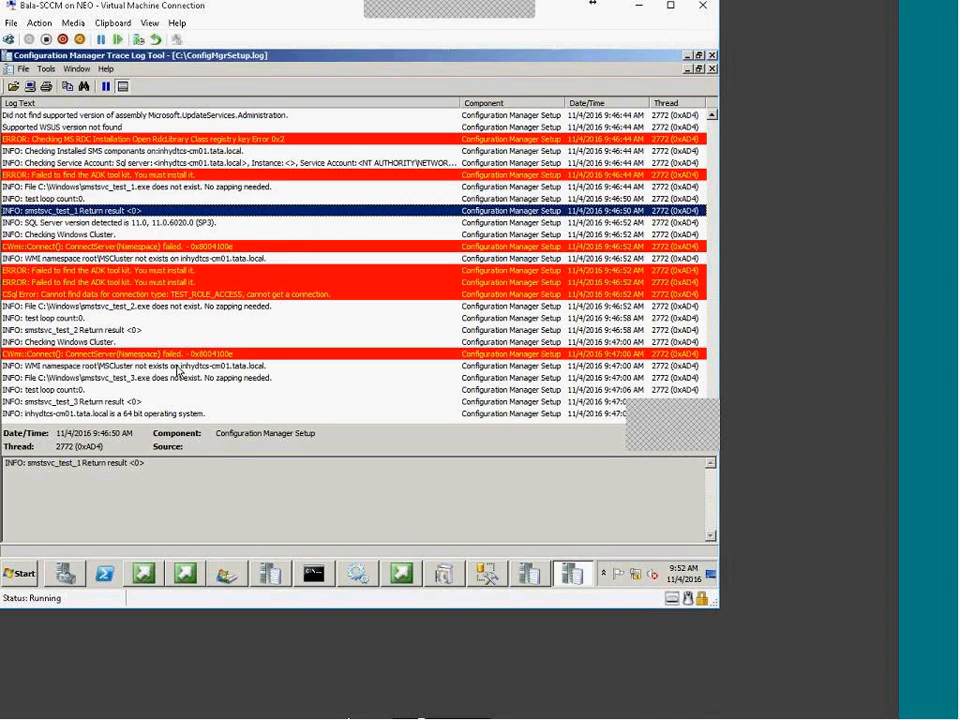
# Look up the CWmi failure code 0x8004100e, confirming it is a WMI Invalid namespace error
pyautogui.click(183, 354)
pyautogui.moveTo(194, 463); pyautogui.dragTo(234, 466)
pyautogui.rightClick(230, 463)
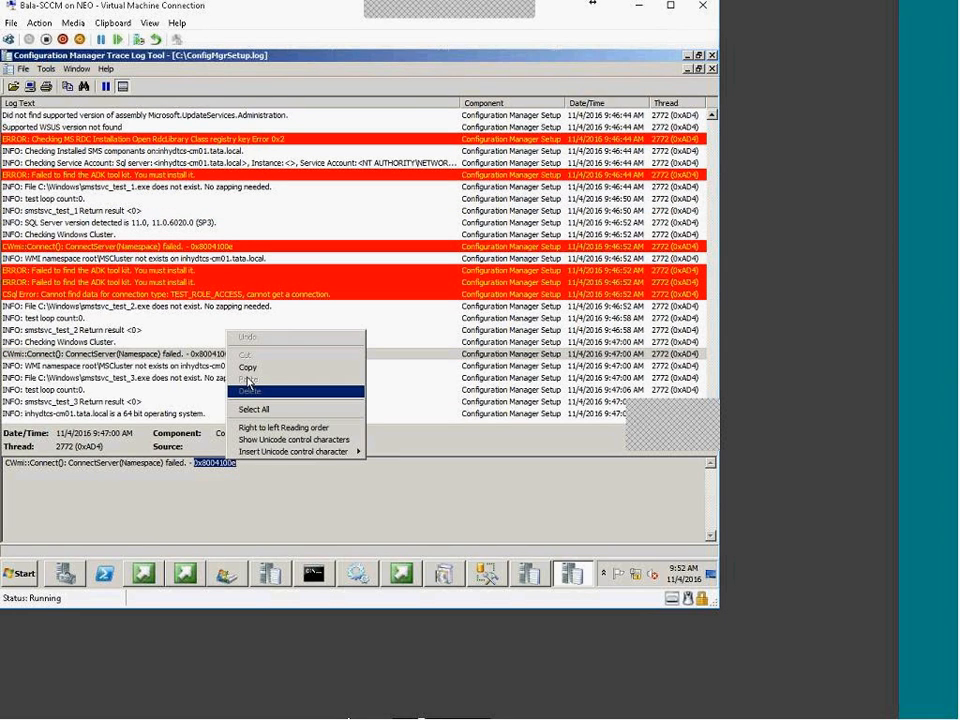
pyautogui.click(249, 369)
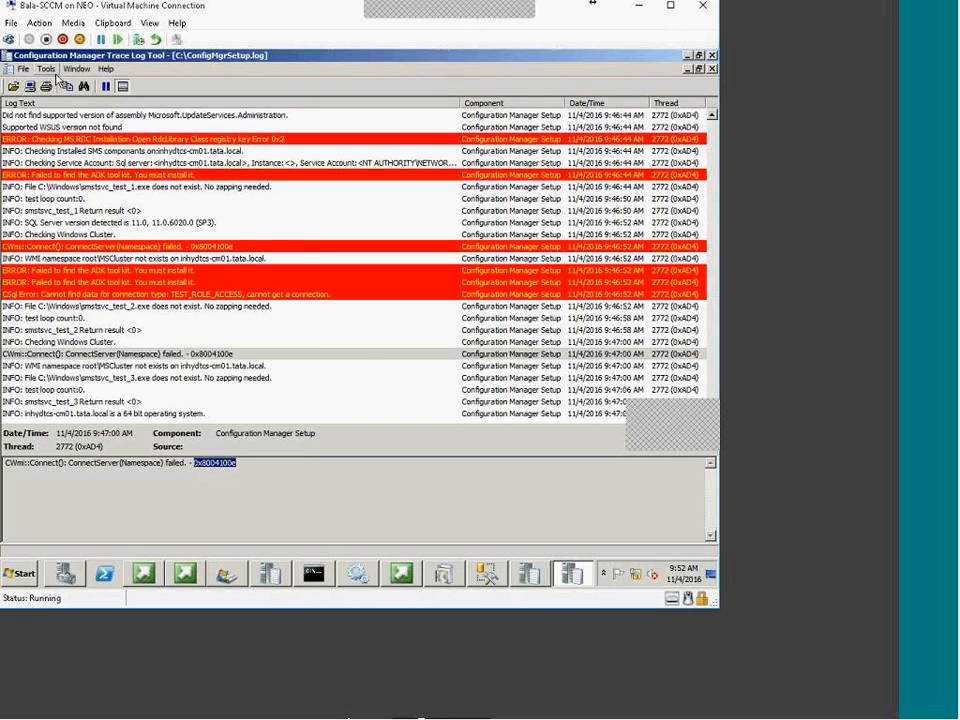
pyautogui.click(47, 69)
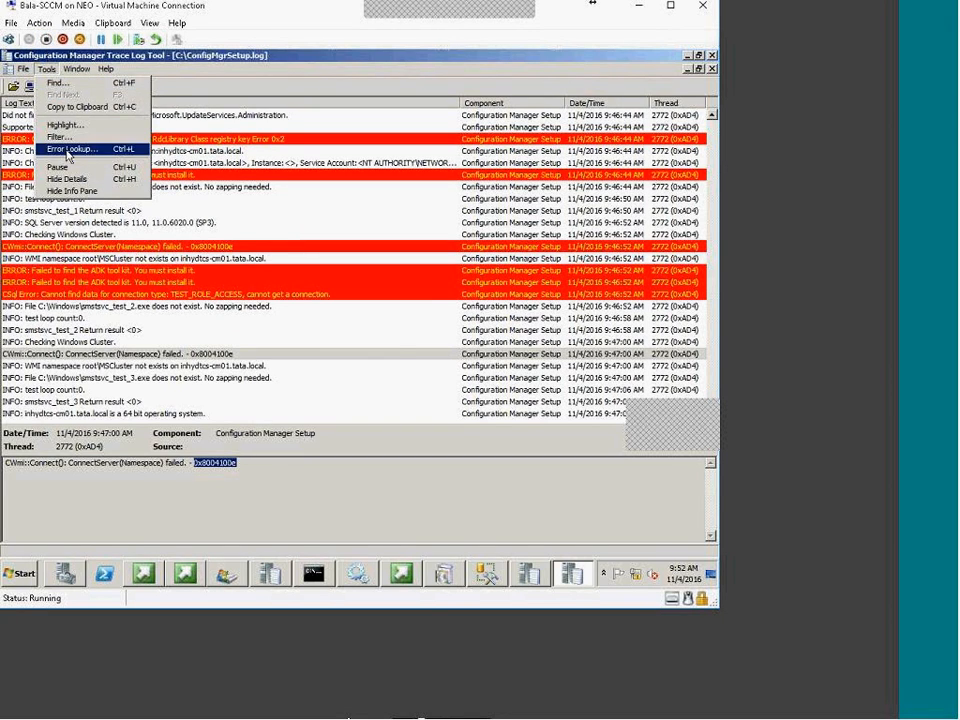
pyautogui.click(70, 148)
pyautogui.rightClick(333, 232)
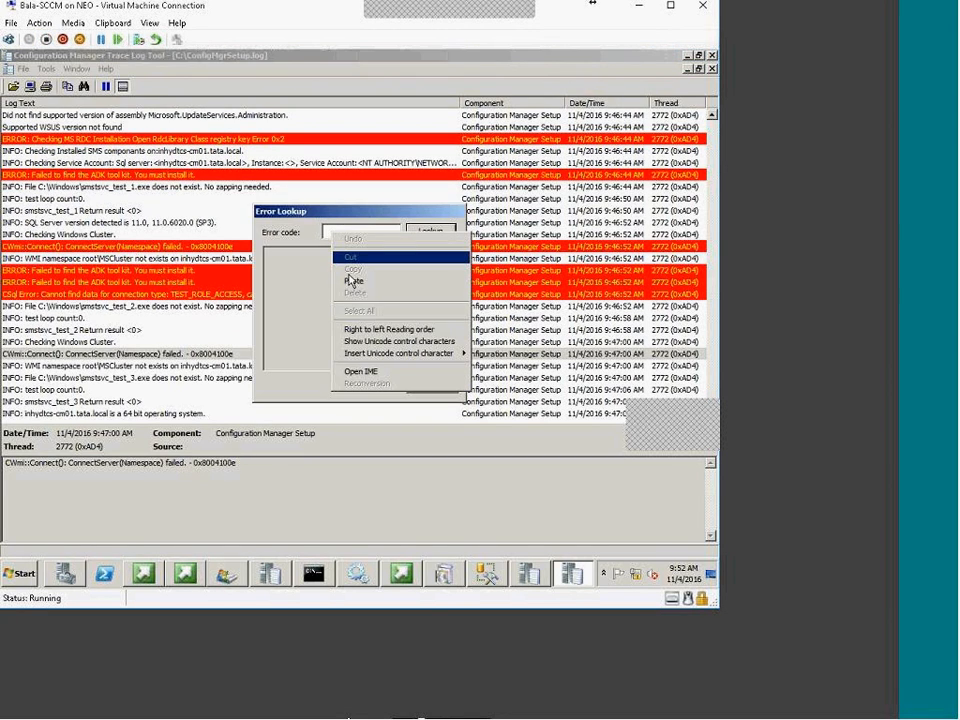
pyautogui.click(351, 281)
pyautogui.click(438, 233)
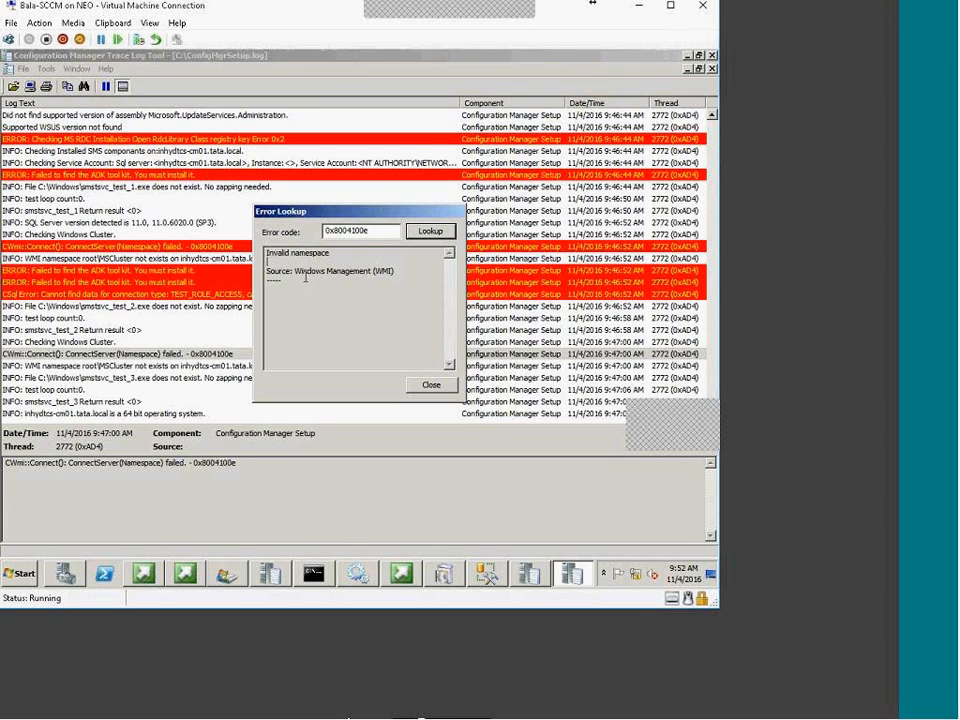
pyautogui.moveTo(294, 271); pyautogui.dragTo(397, 273)
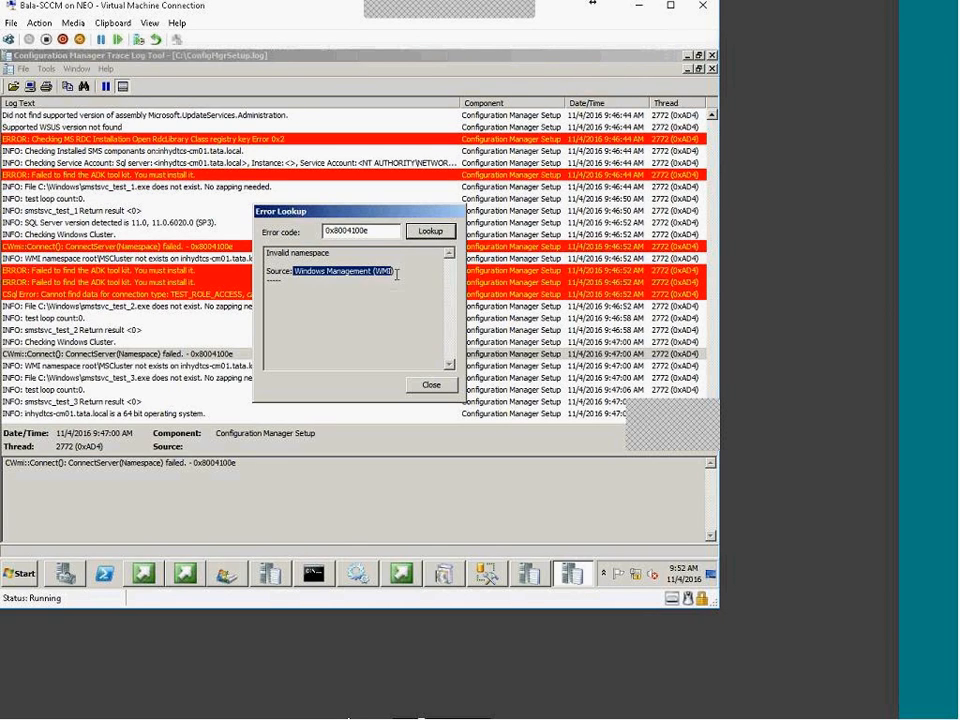
pyautogui.click(397, 279)
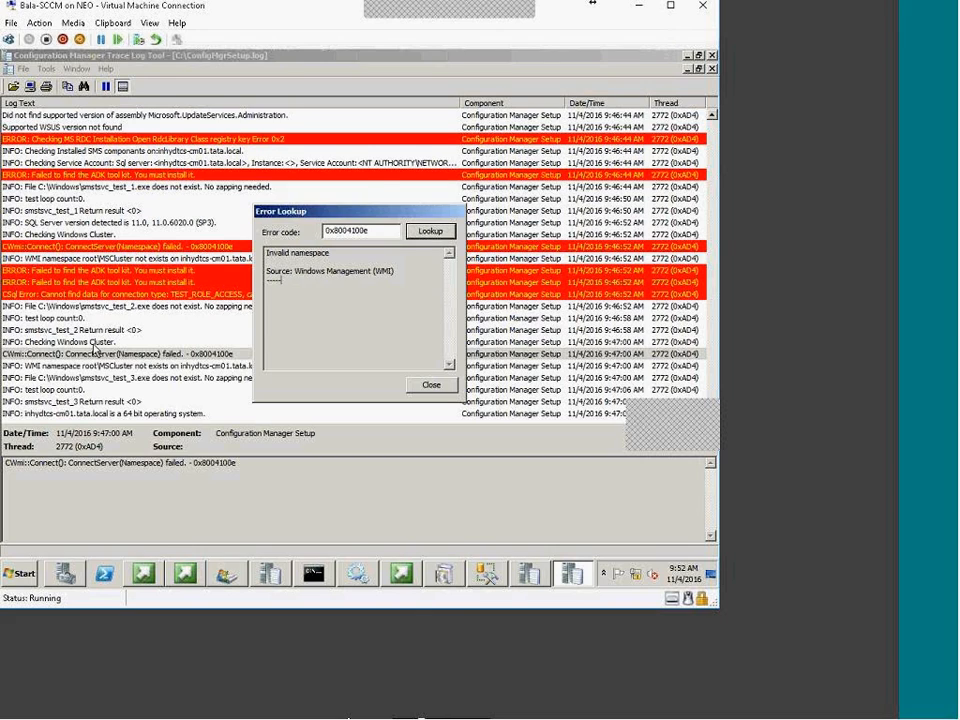
pyautogui.click(430, 385)
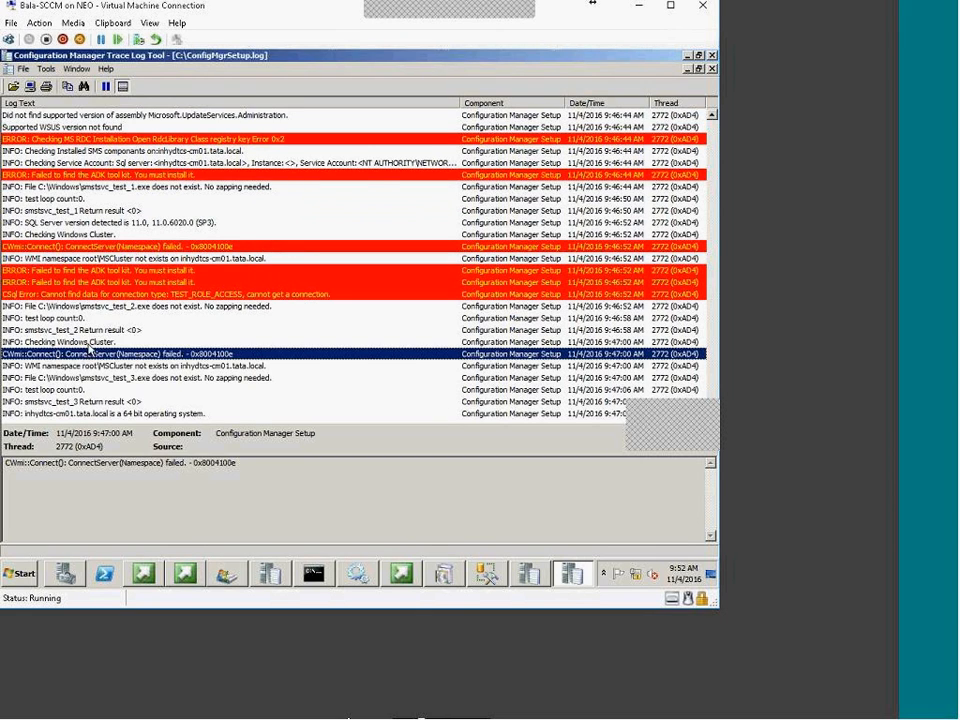
pyautogui.click(88, 343)
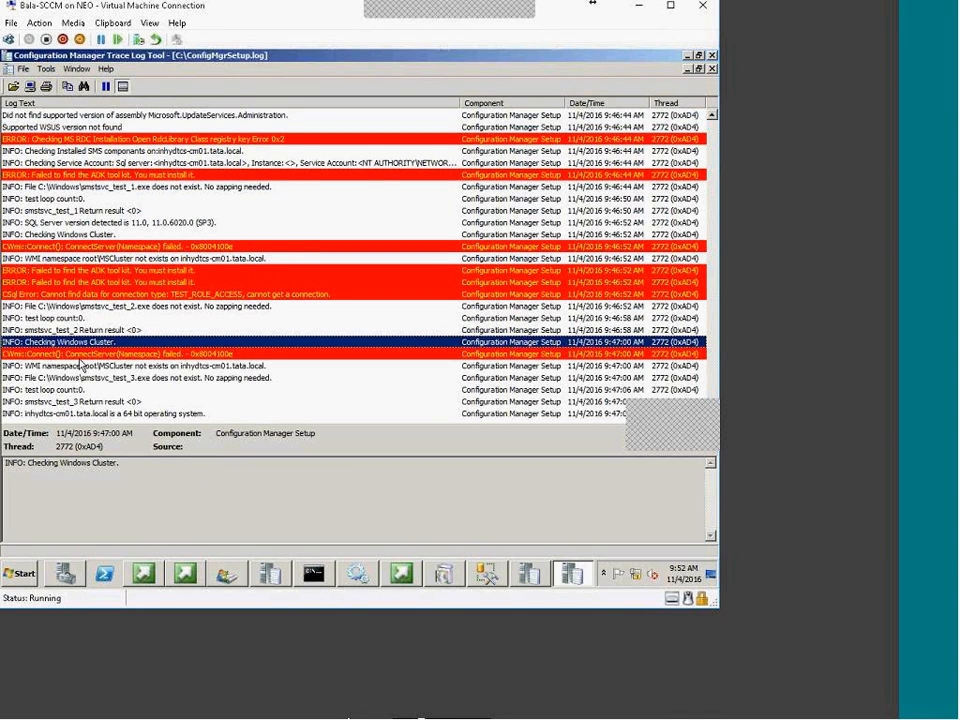
pyautogui.click(70, 354)
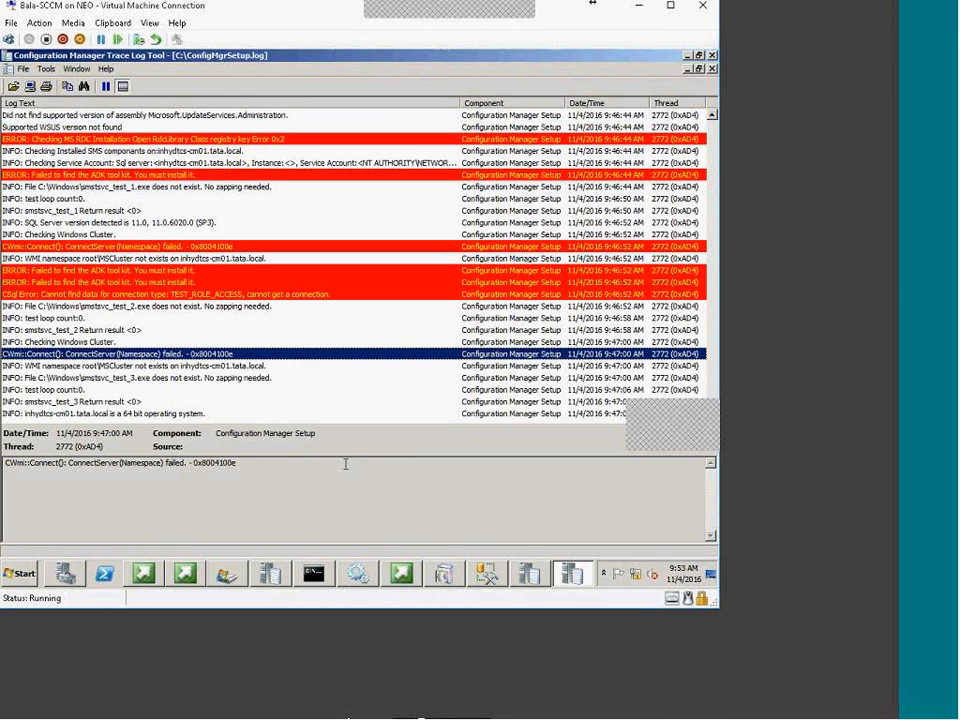
pyautogui.press('Up')
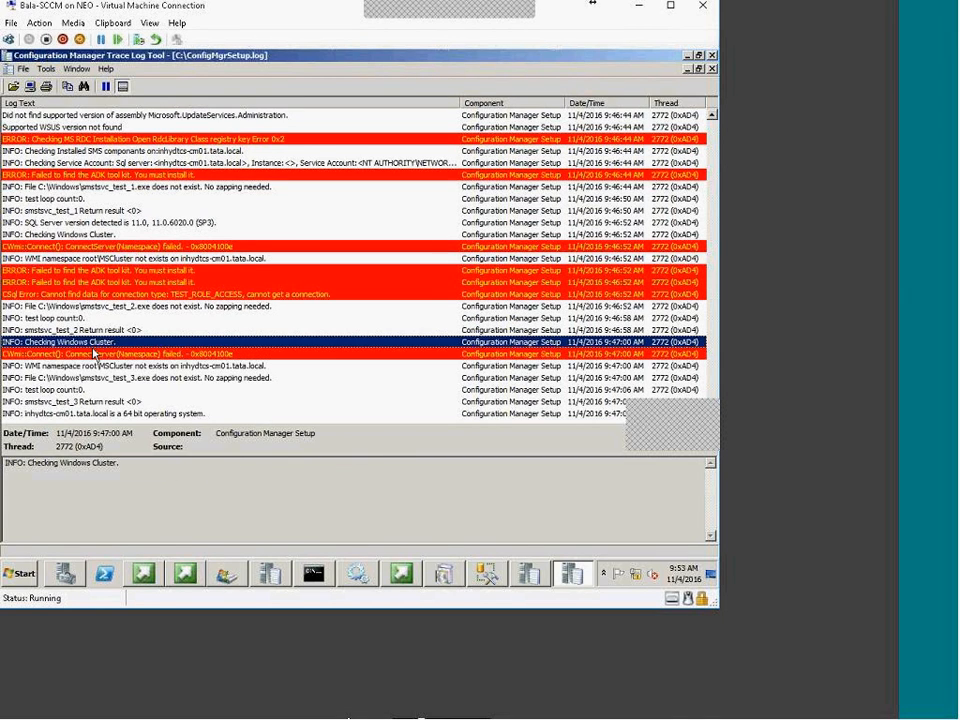
pyautogui.press('Down')
pyautogui.press('Down')
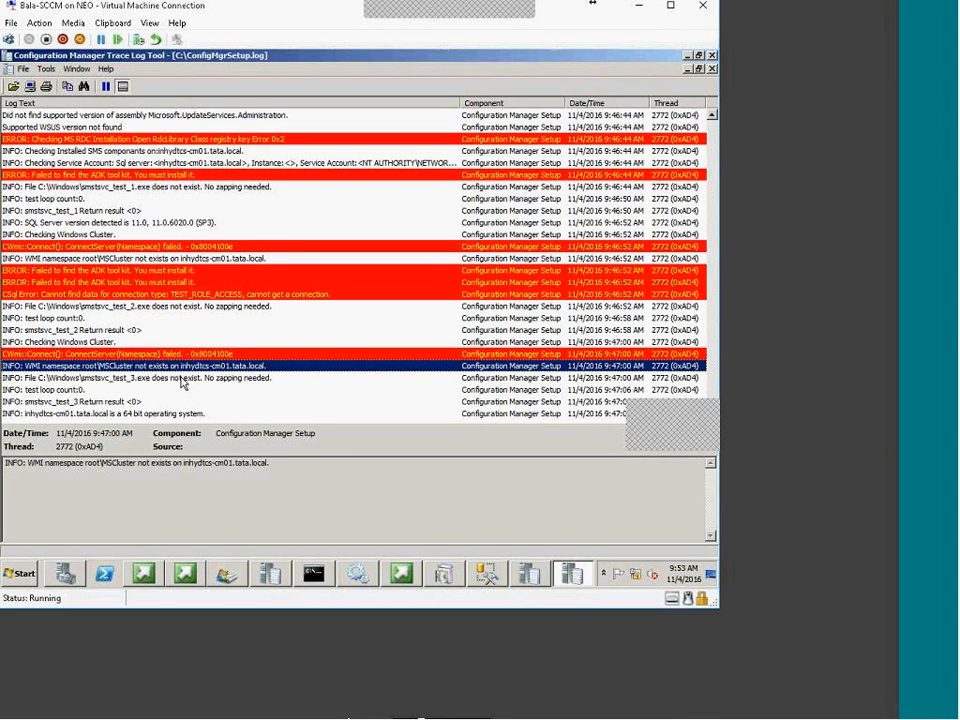
pyautogui.press('Down')
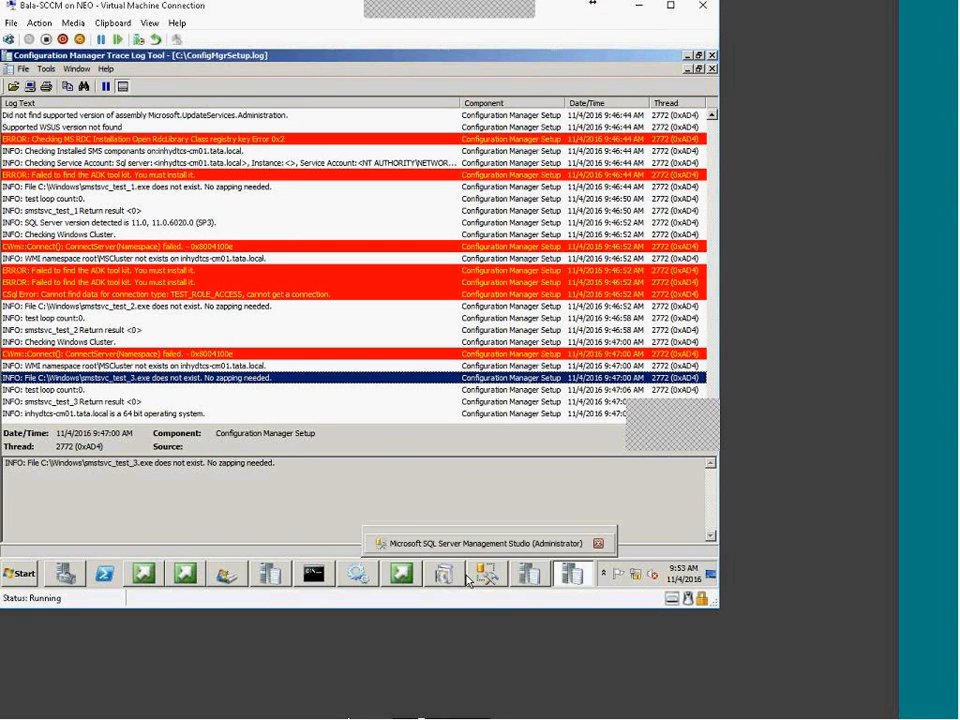
# Bring the Setup Wizard's Prerequisite Check results back in front of the trace log
pyautogui.click(441, 580)
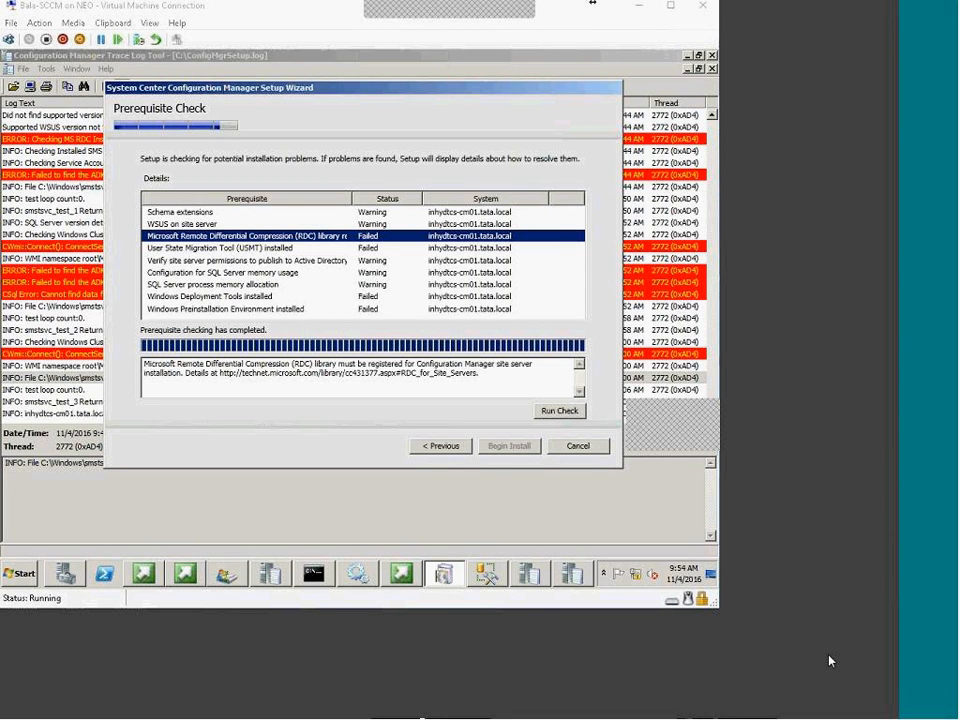
pyautogui.hotkey('alt', 'Tab')
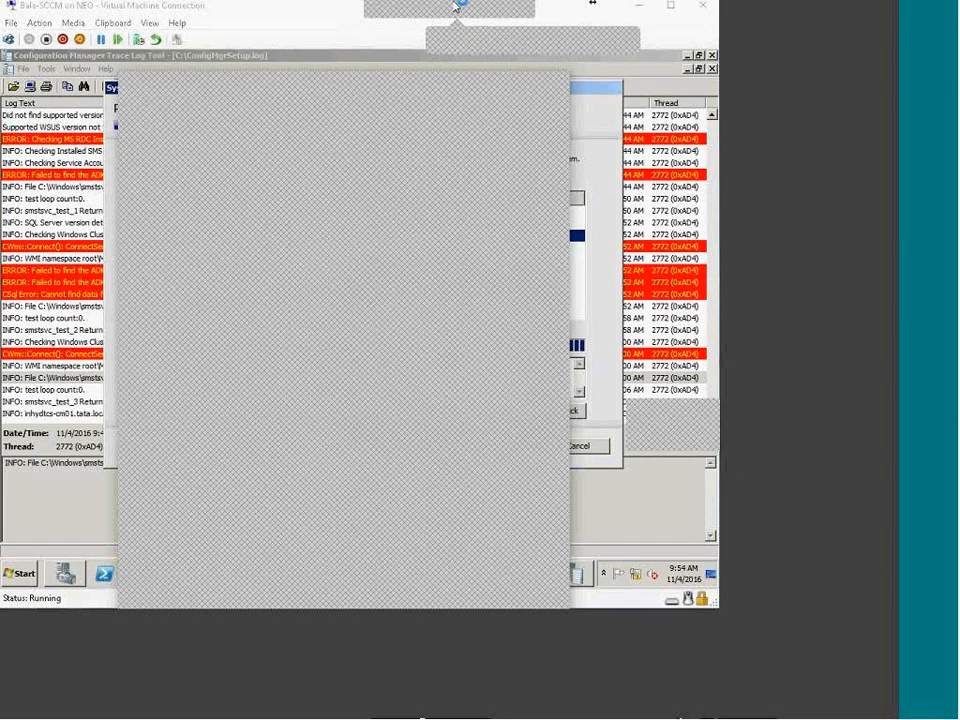
pyautogui.moveTo(457, 7)
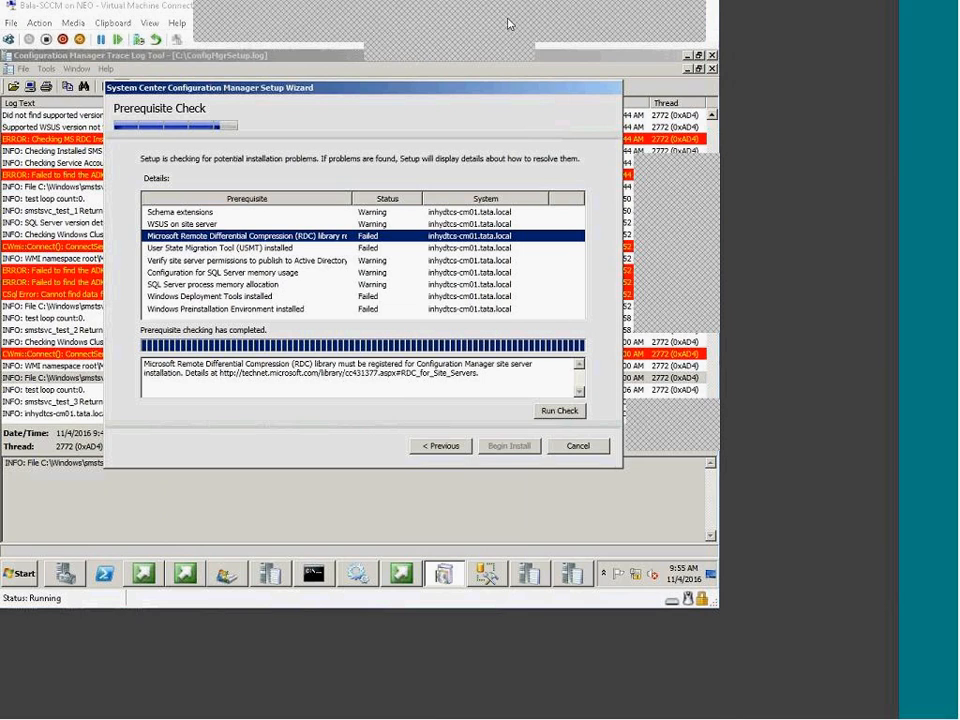